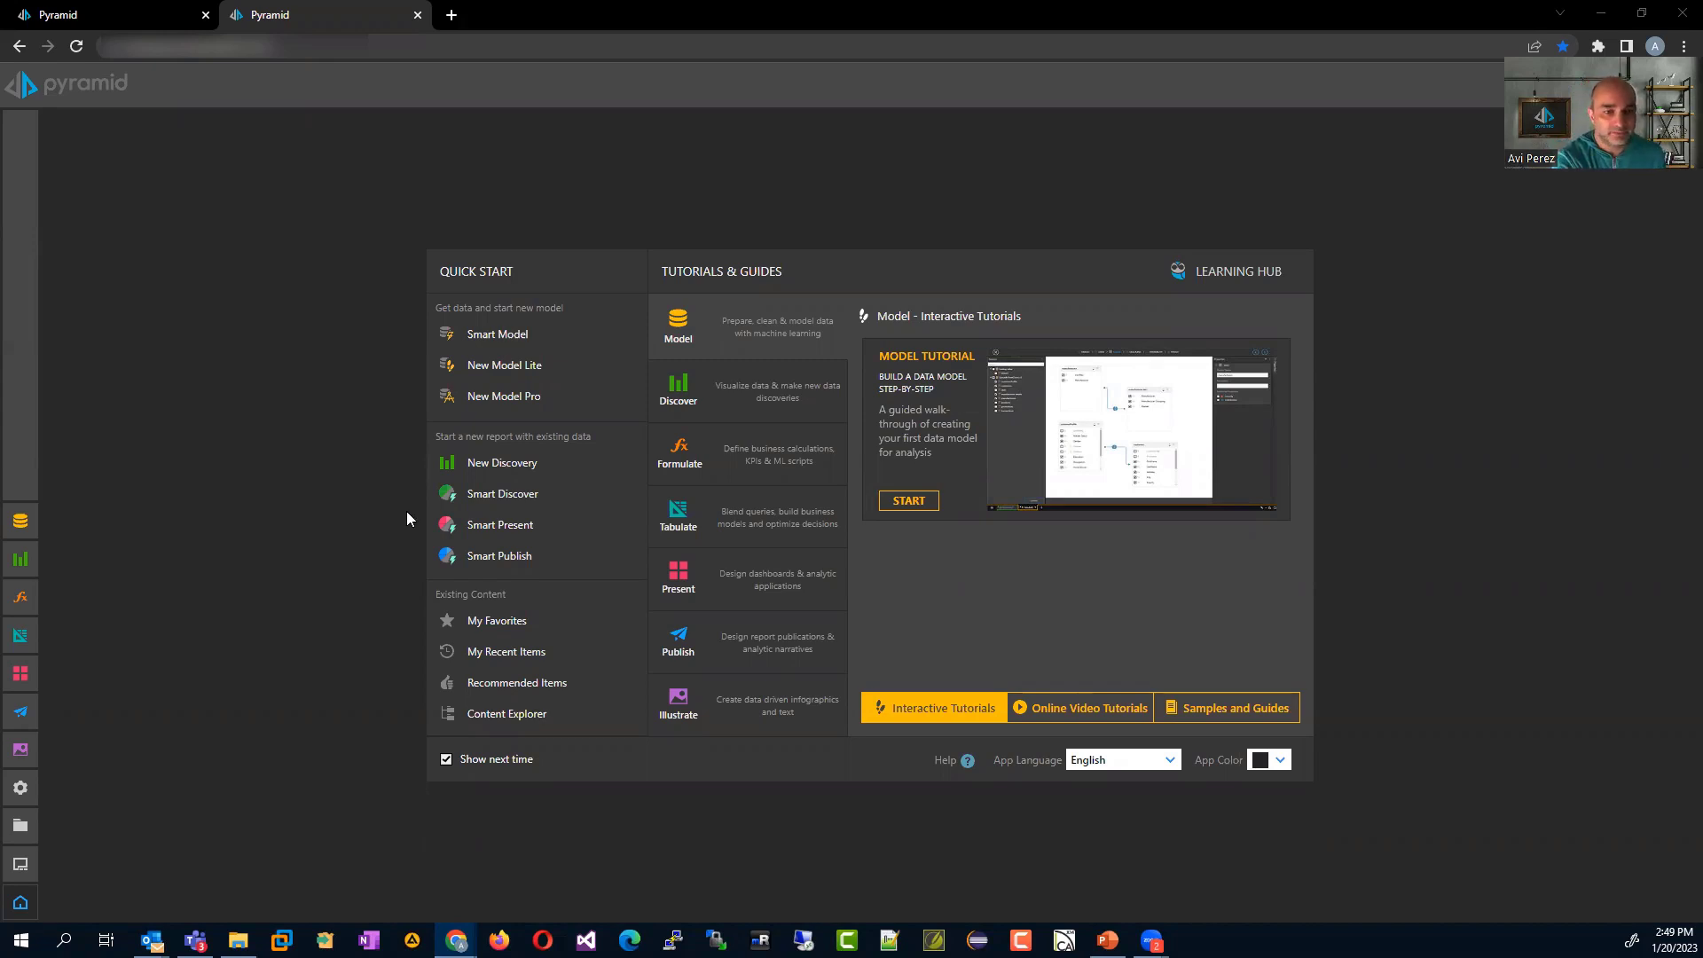
- Start a new discovery in full-screen view on the EPM POs model from the favorites
{"action": "left_click", "coordinate": [19, 561]}
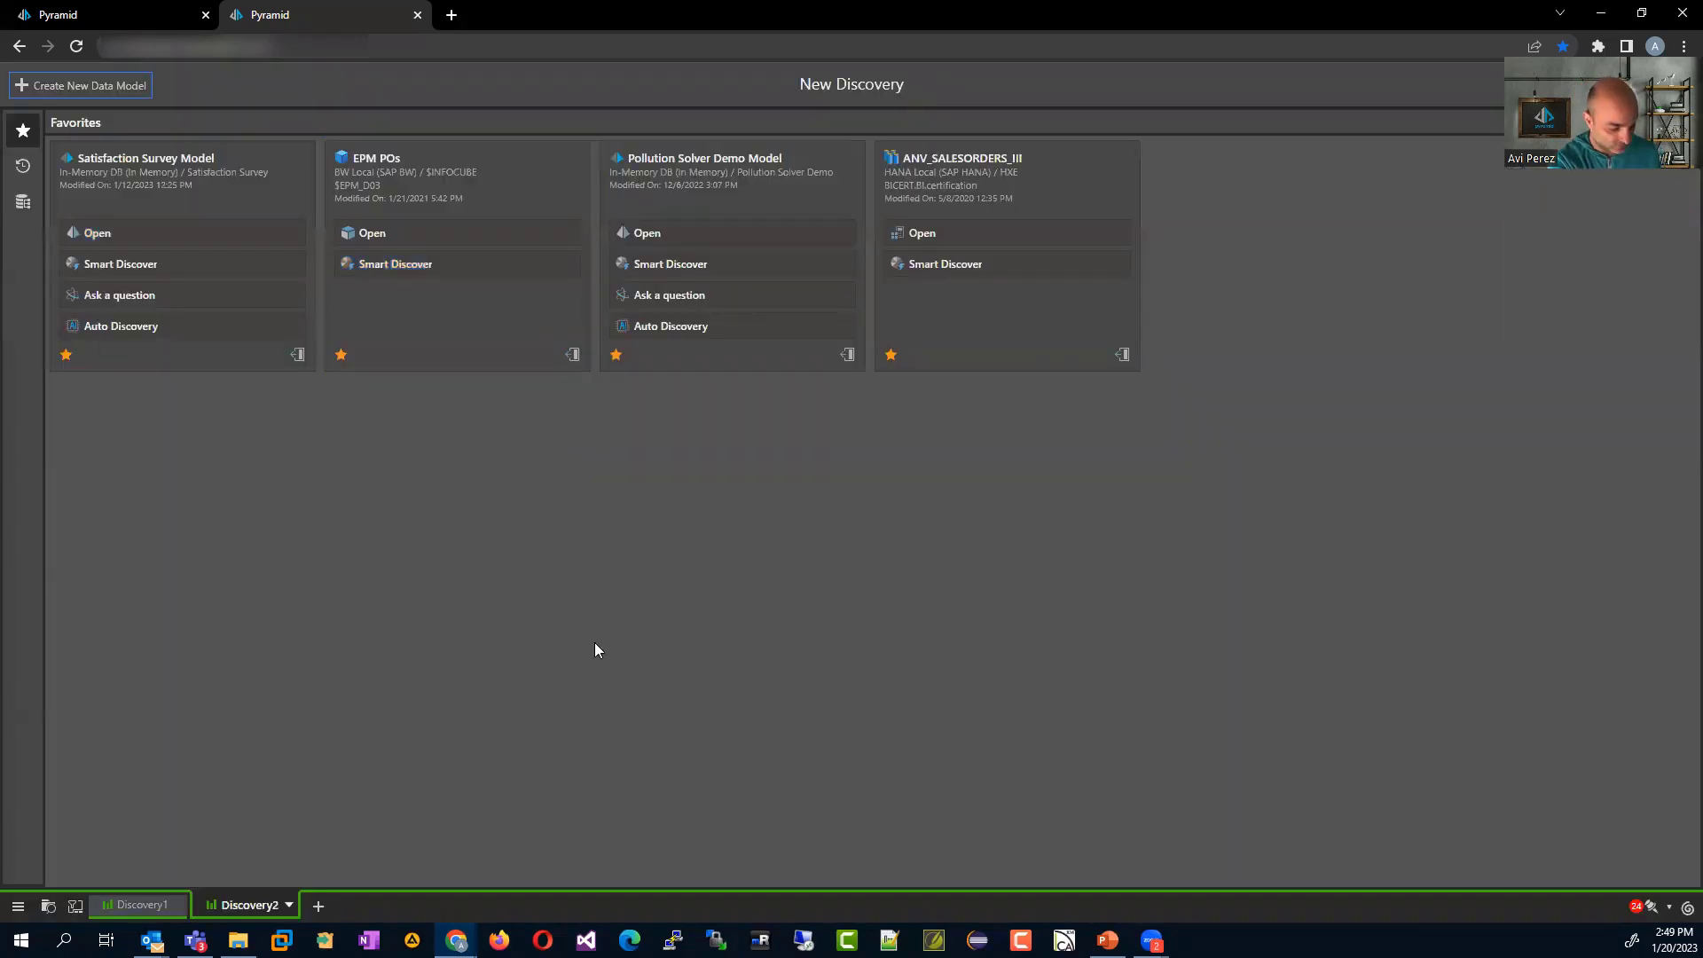
{"action": "key", "text": "F11"}
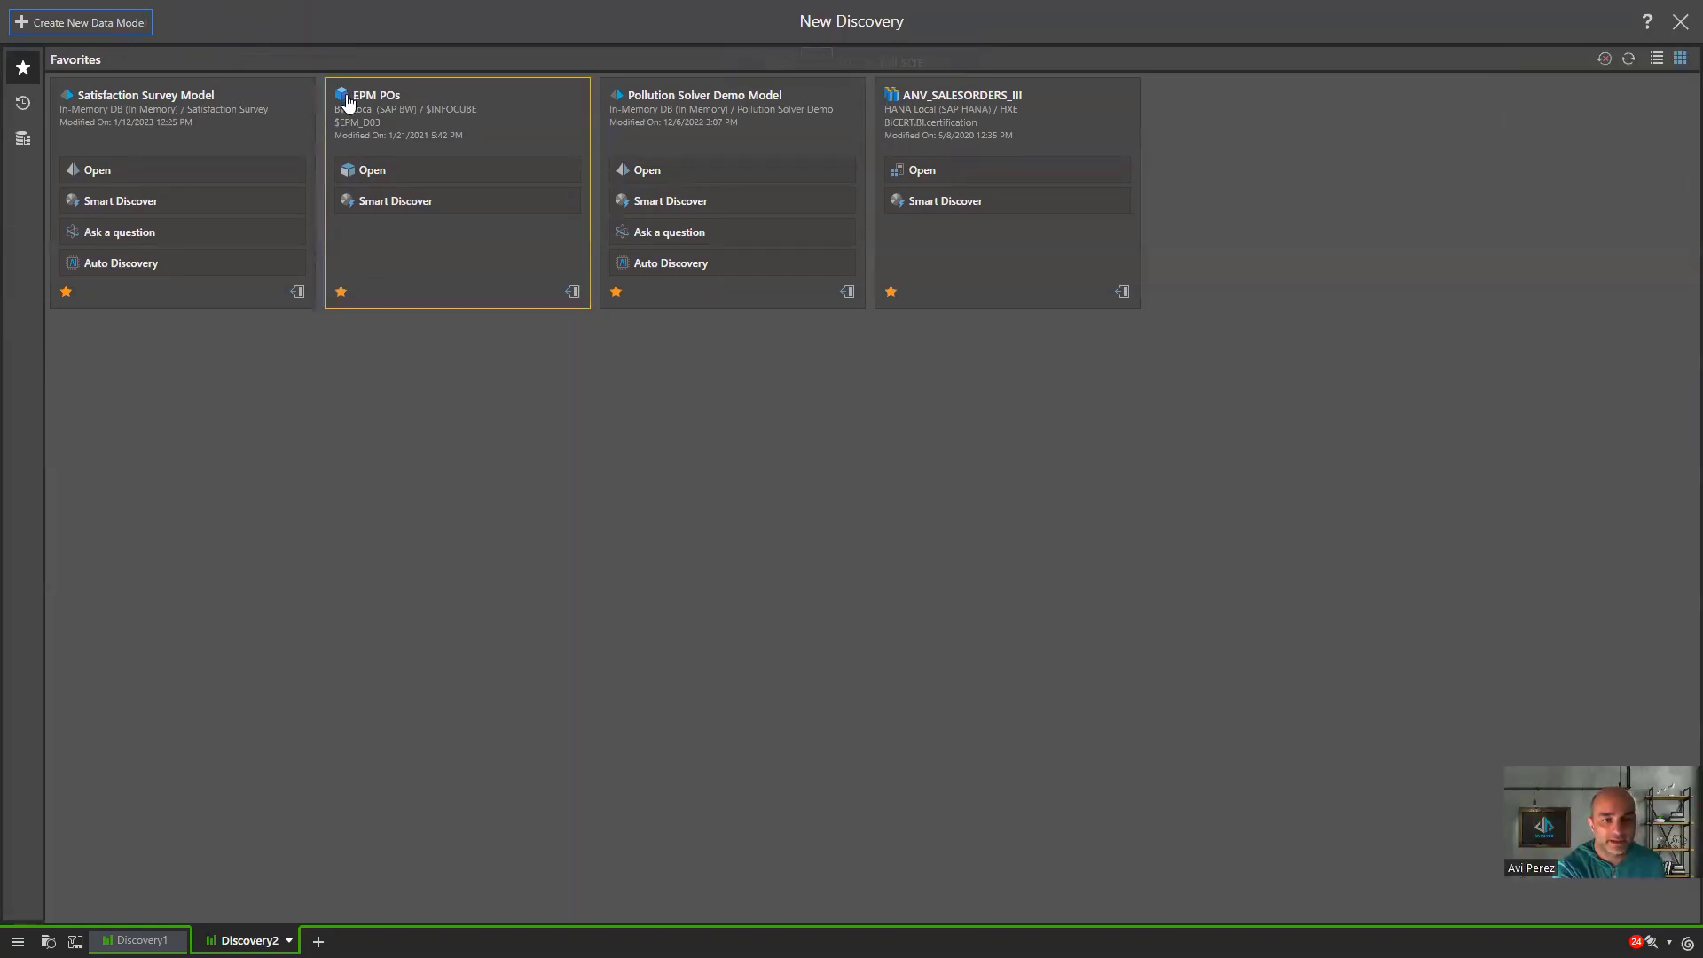
{"action": "left_click", "coordinate": [434, 174]}
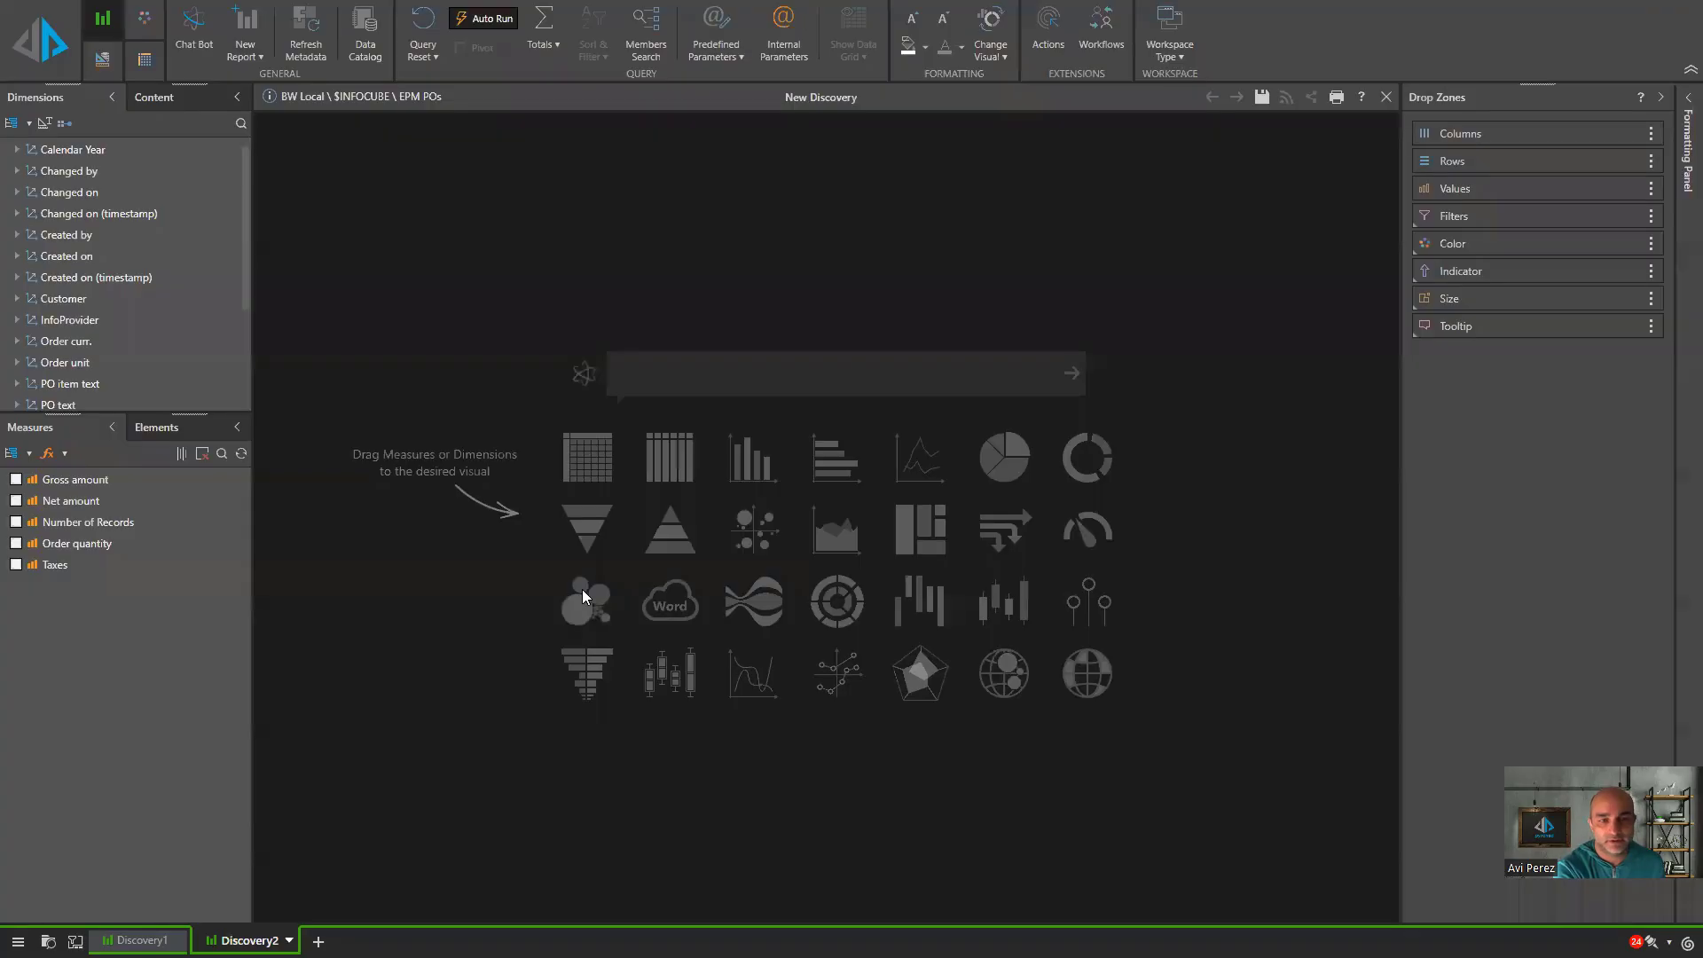
- Build a grid with Customer on rows and the Gross amount and Order quantity measures as values
{"action": "double_click", "coordinate": [98, 303]}
{"action": "left_click_drag", "start_coordinate": [73, 319], "coordinate": [585, 461]}
{"action": "left_click", "coordinate": [16, 479]}
{"action": "left_click", "coordinate": [16, 543]}
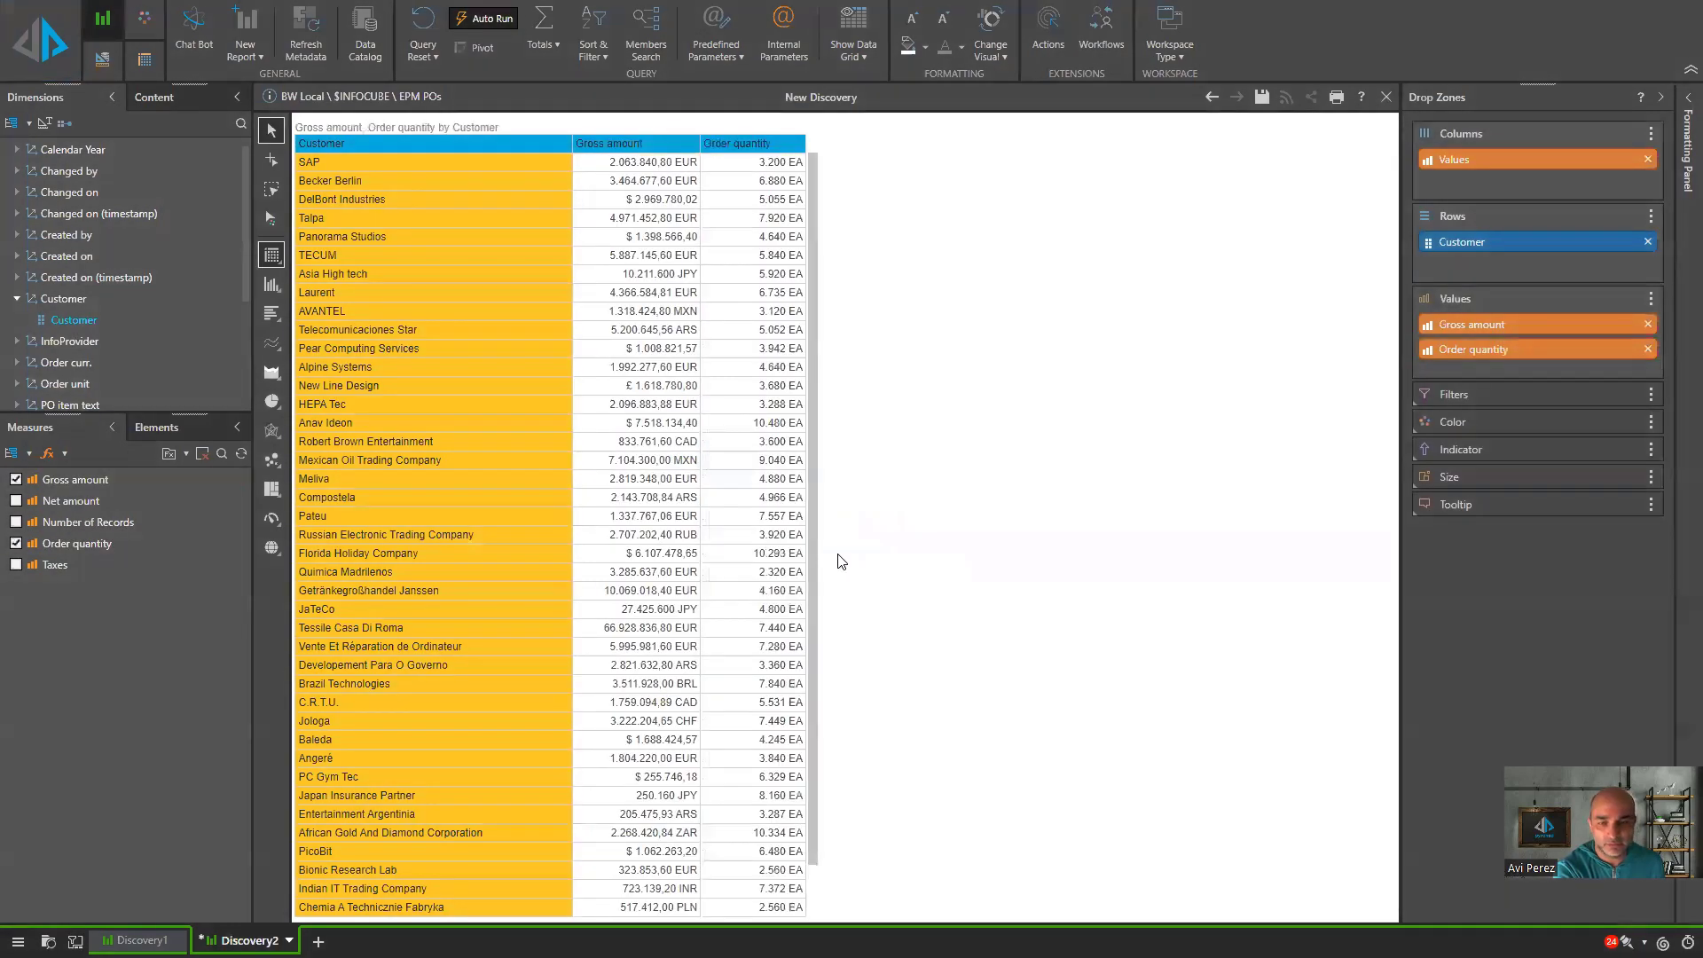
{"action": "left_click_drag", "start_coordinate": [812, 575], "coordinate": [814, 440]}
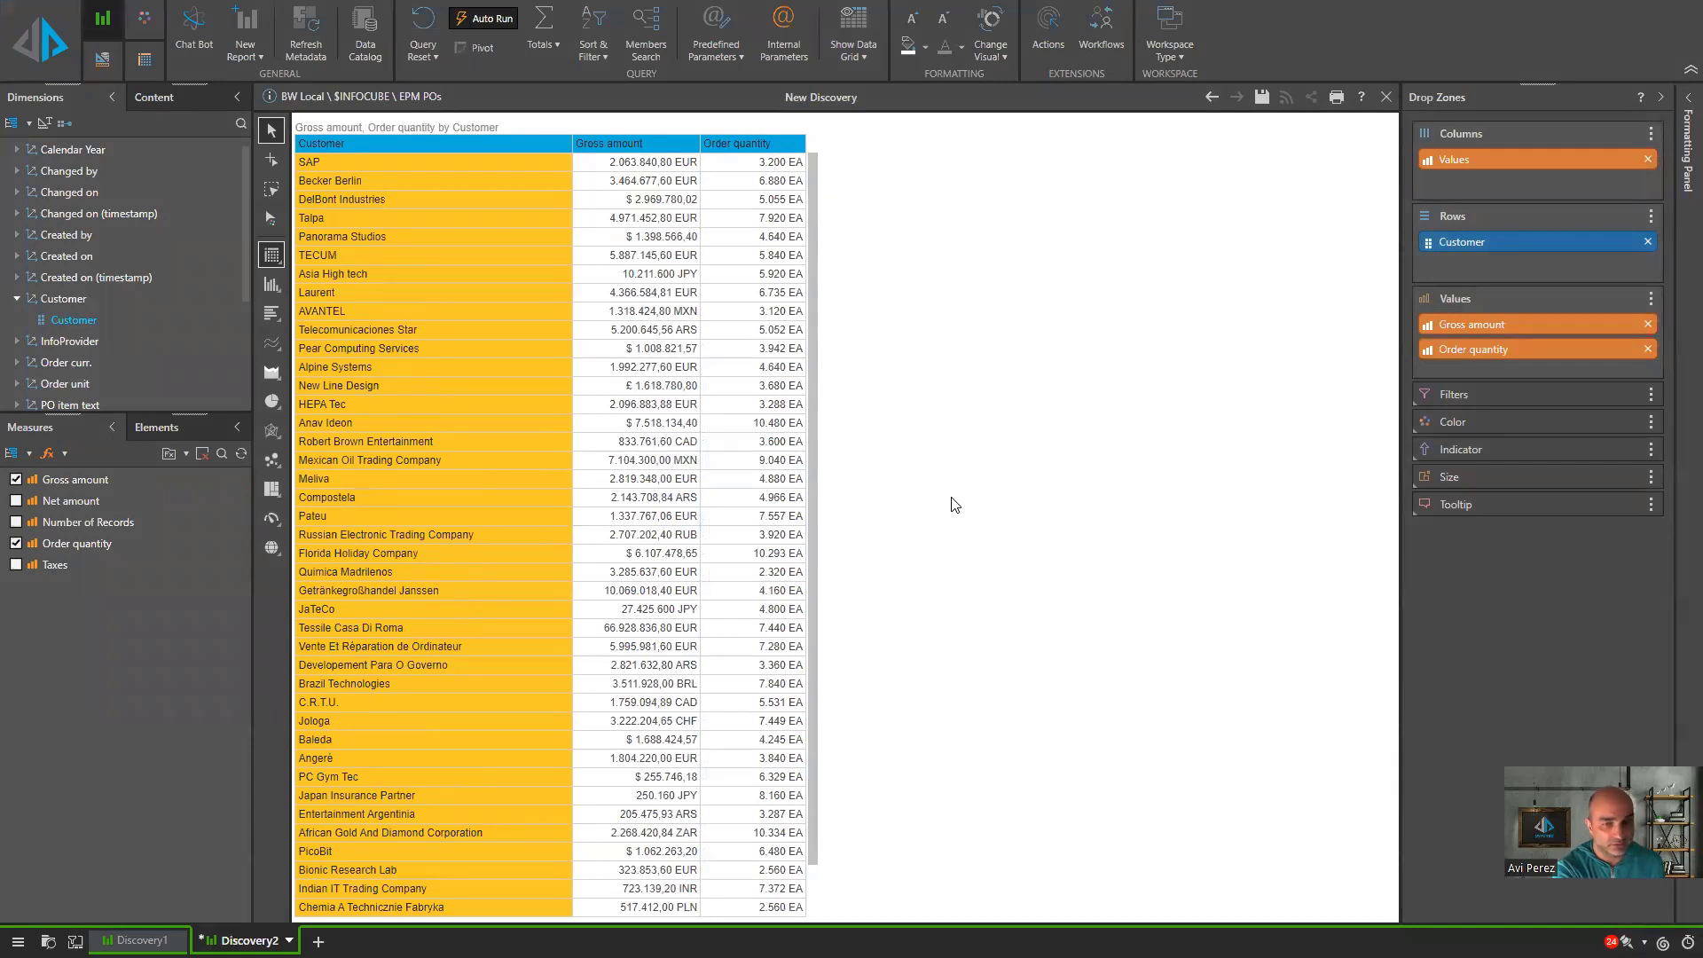
- Save the discovery as "BW customers" in the Tabulate Demos folder of Public Content
{"action": "left_click", "coordinate": [1261, 97]}
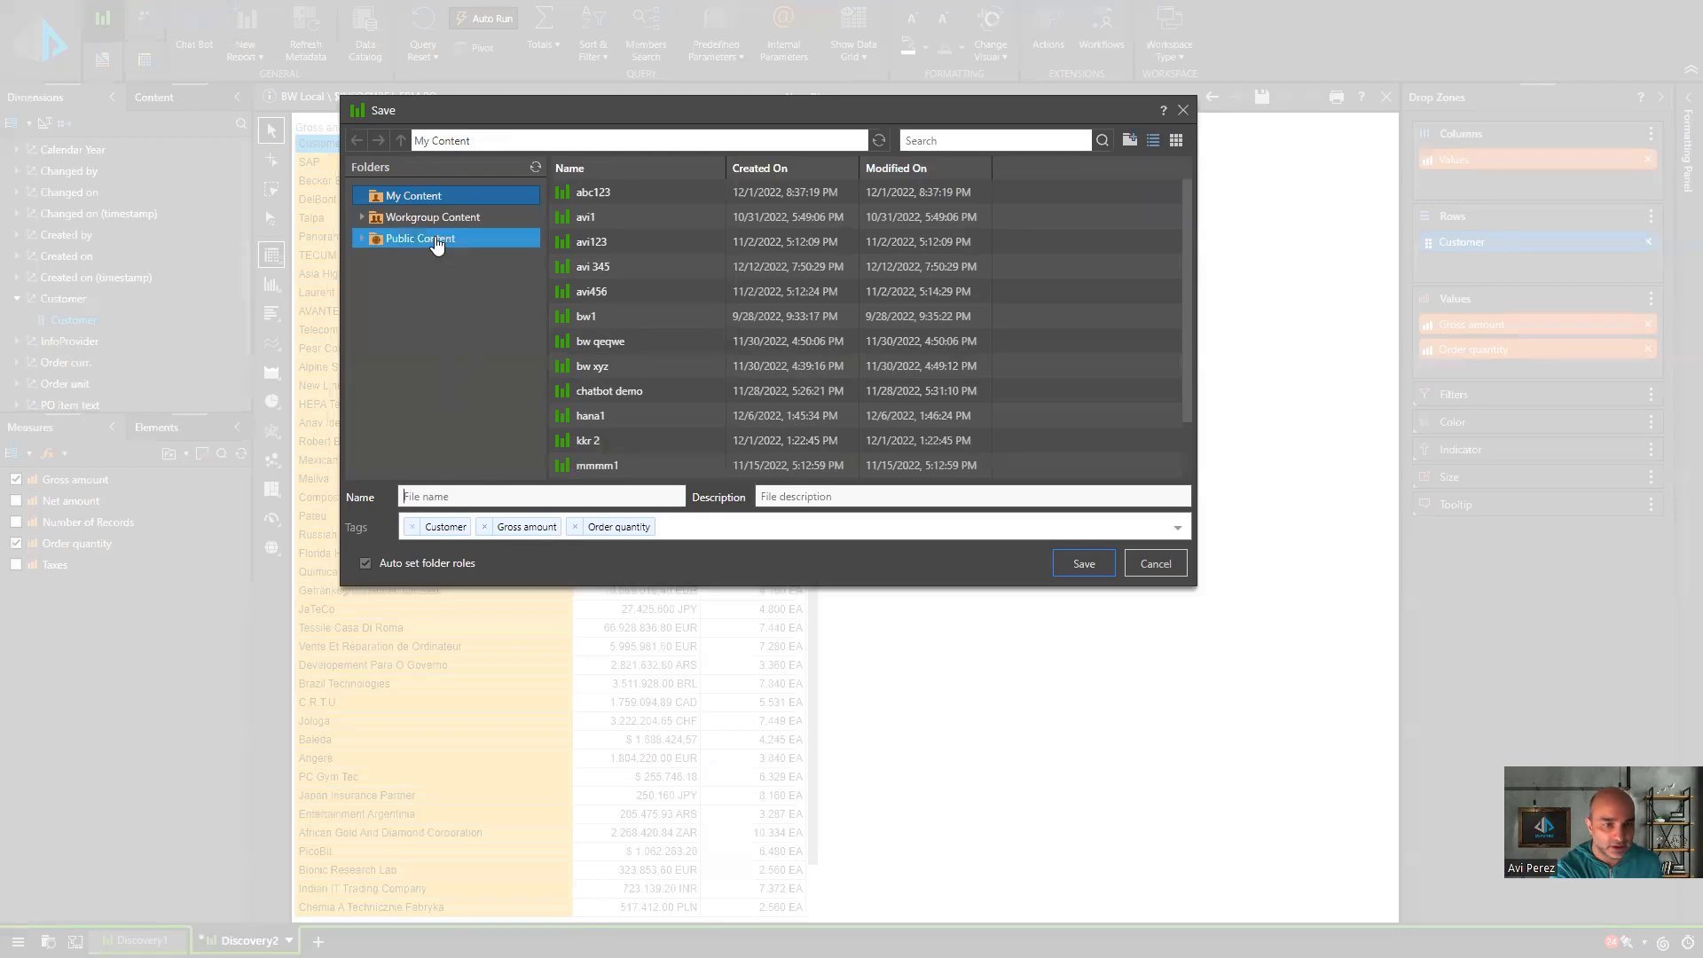
{"action": "left_click", "coordinate": [436, 240]}
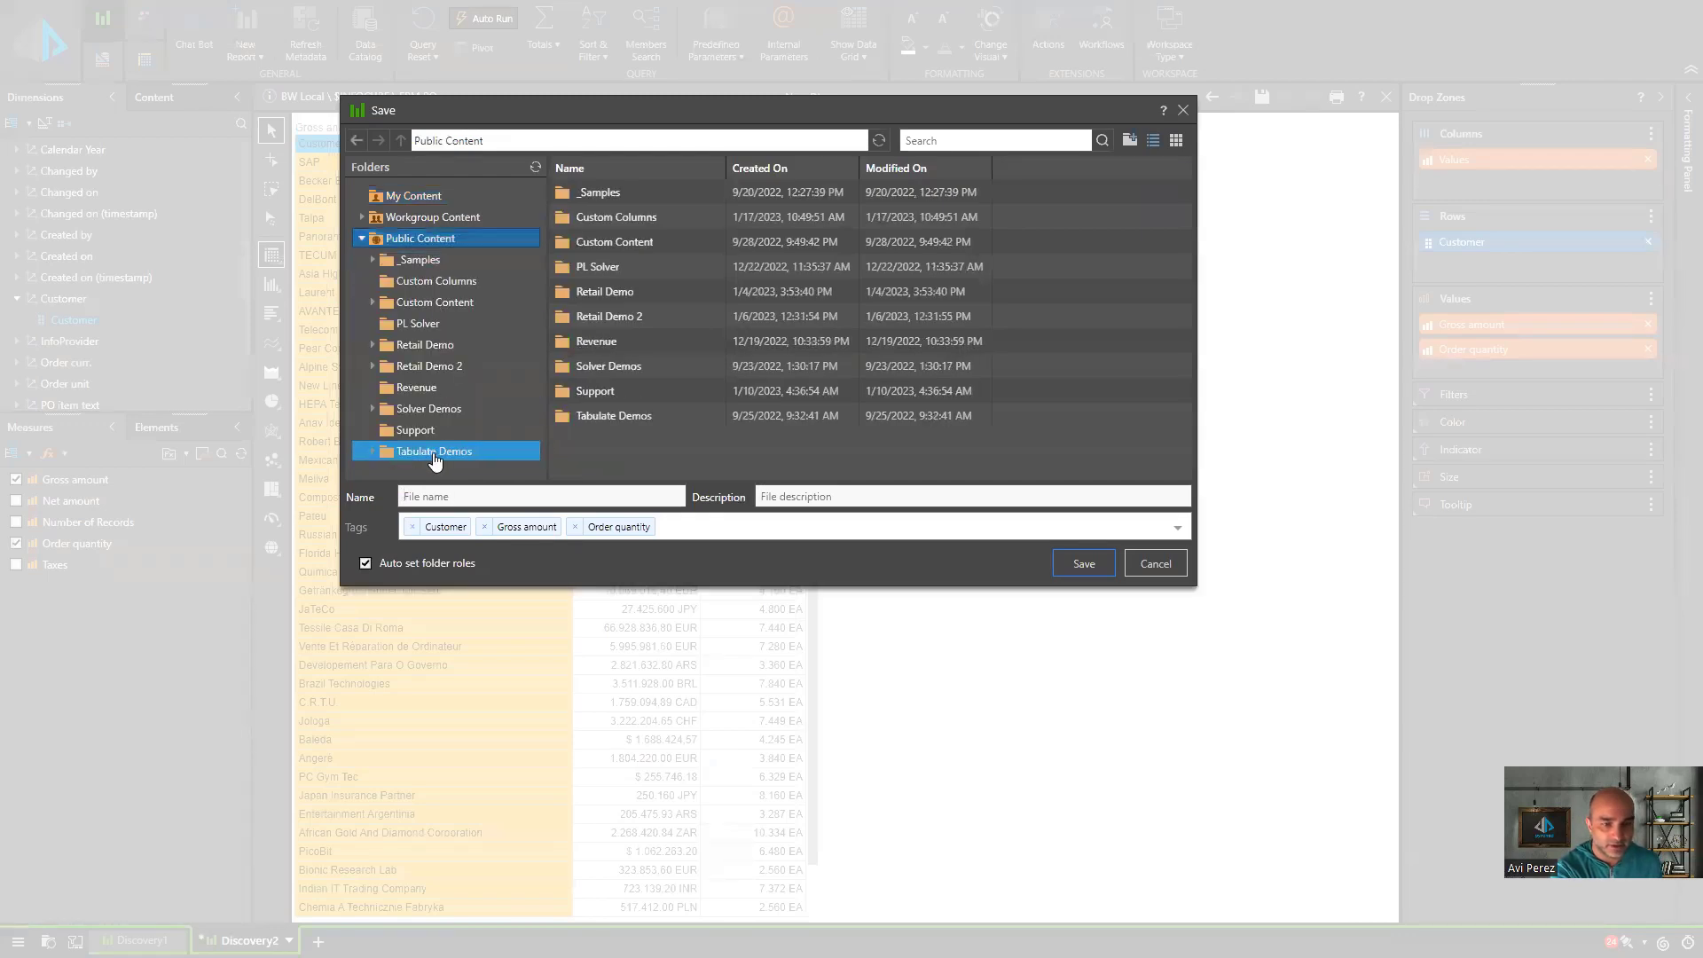
{"action": "left_click", "coordinate": [457, 453]}
{"action": "left_click", "coordinate": [509, 495]}
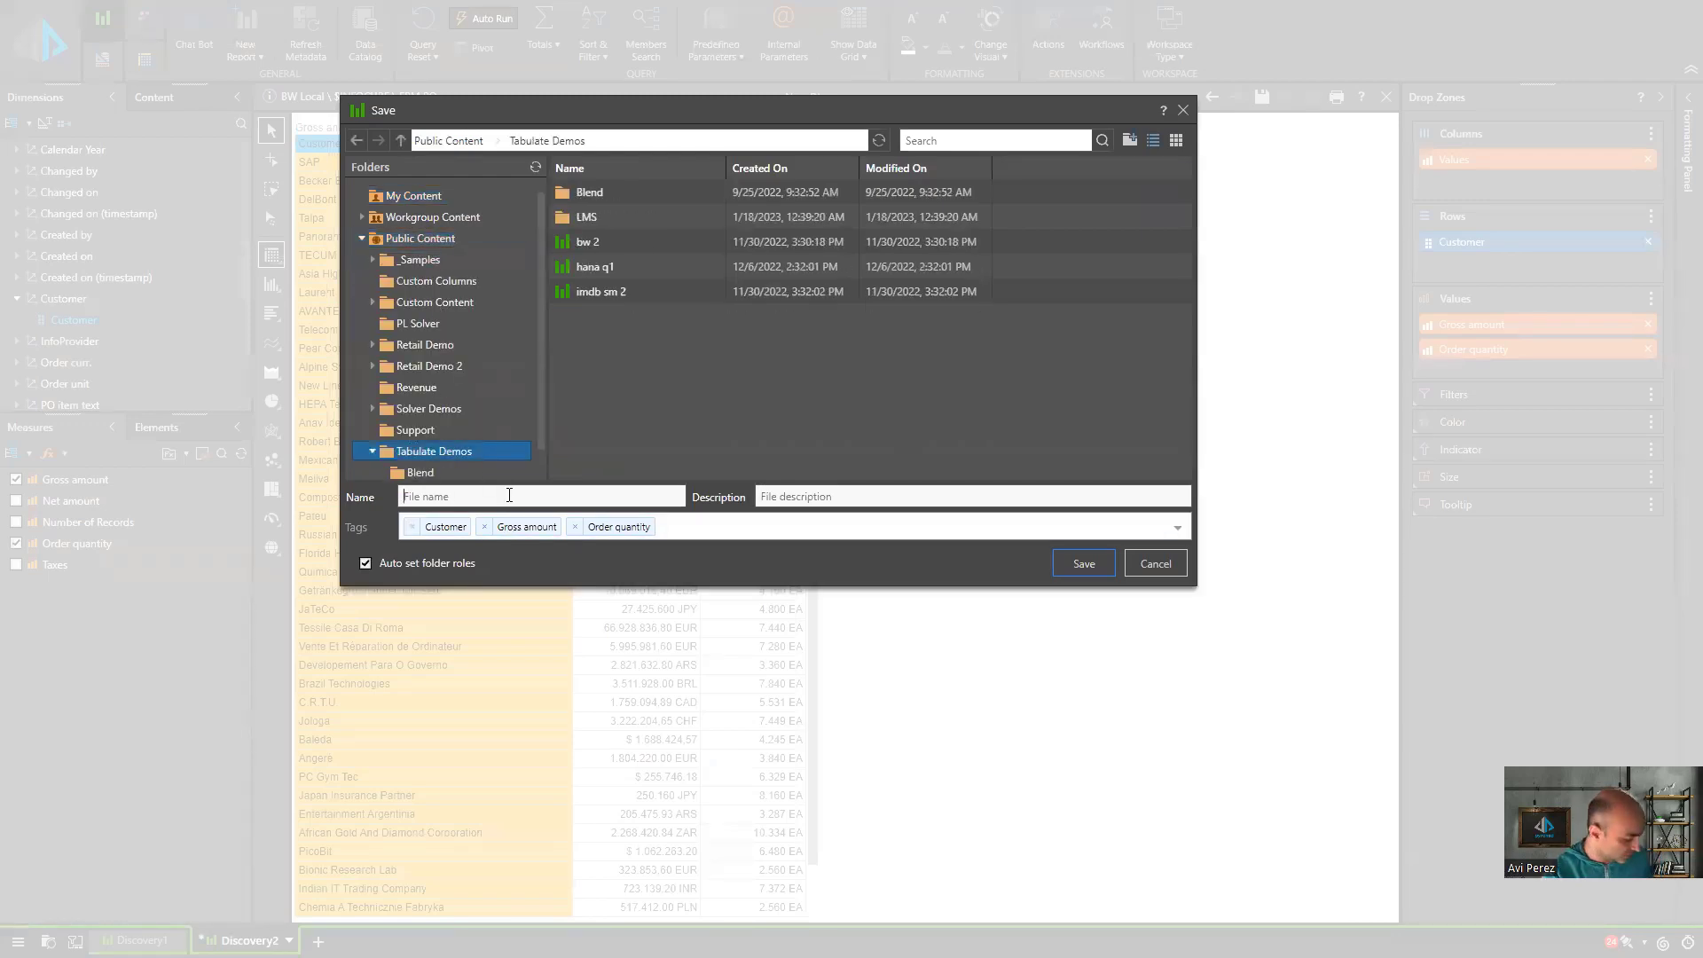
{"action": "type", "text": "BW customers"}
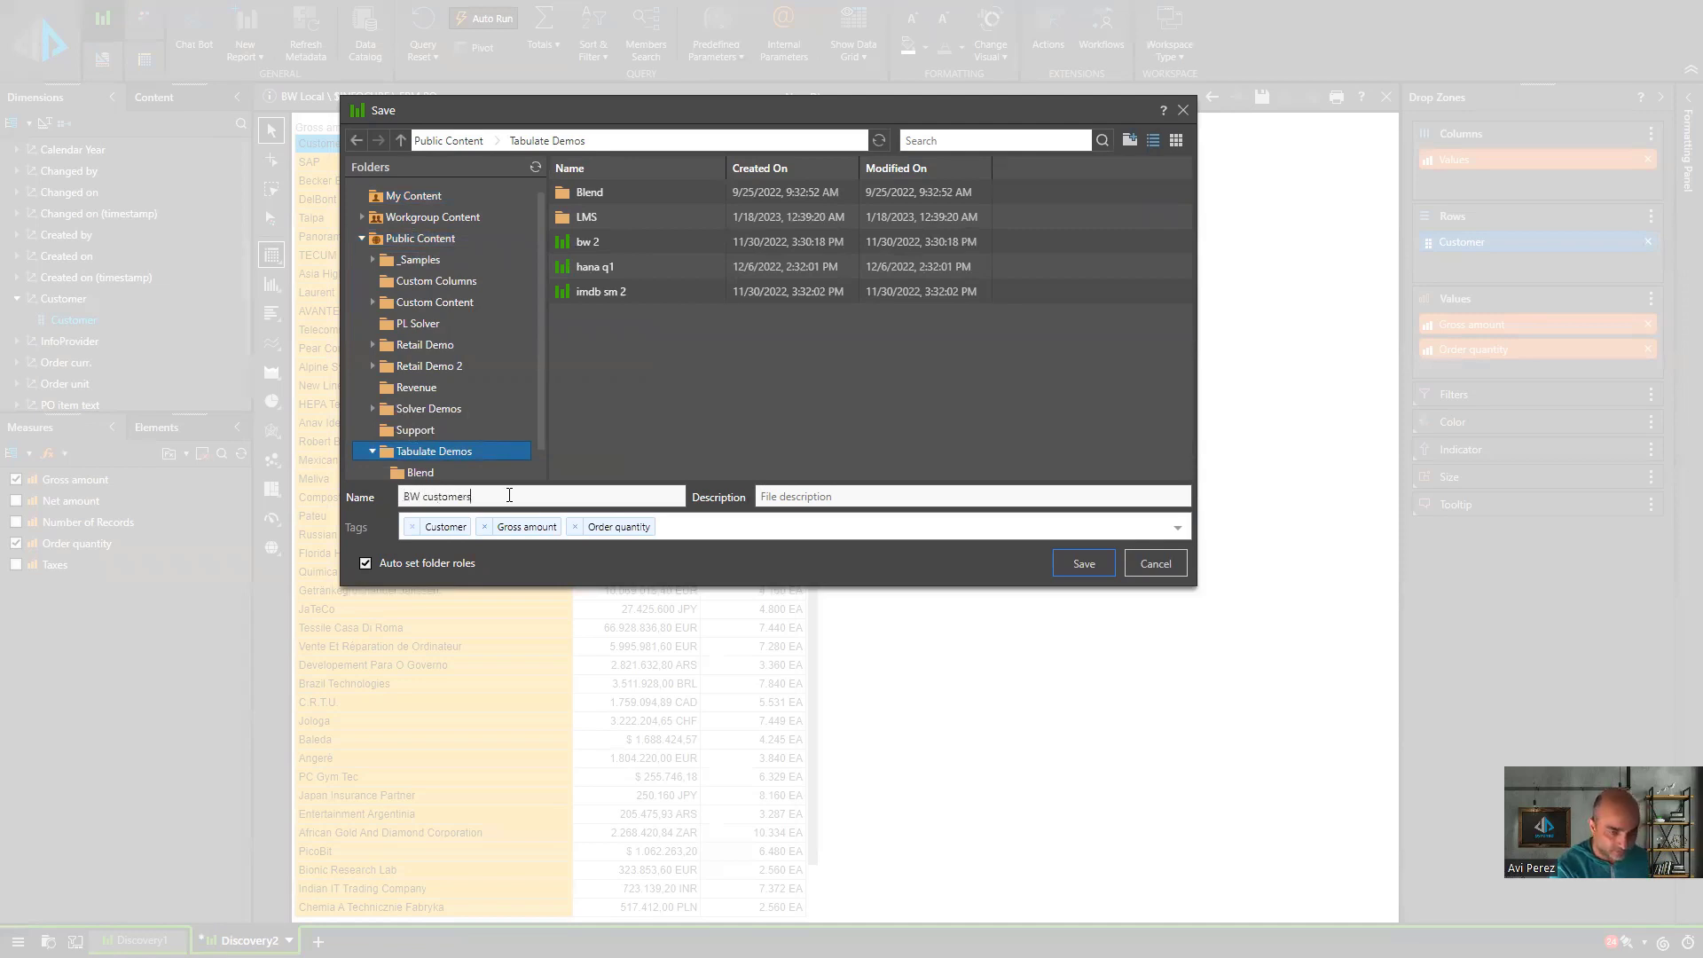
{"action": "key", "text": "Return"}
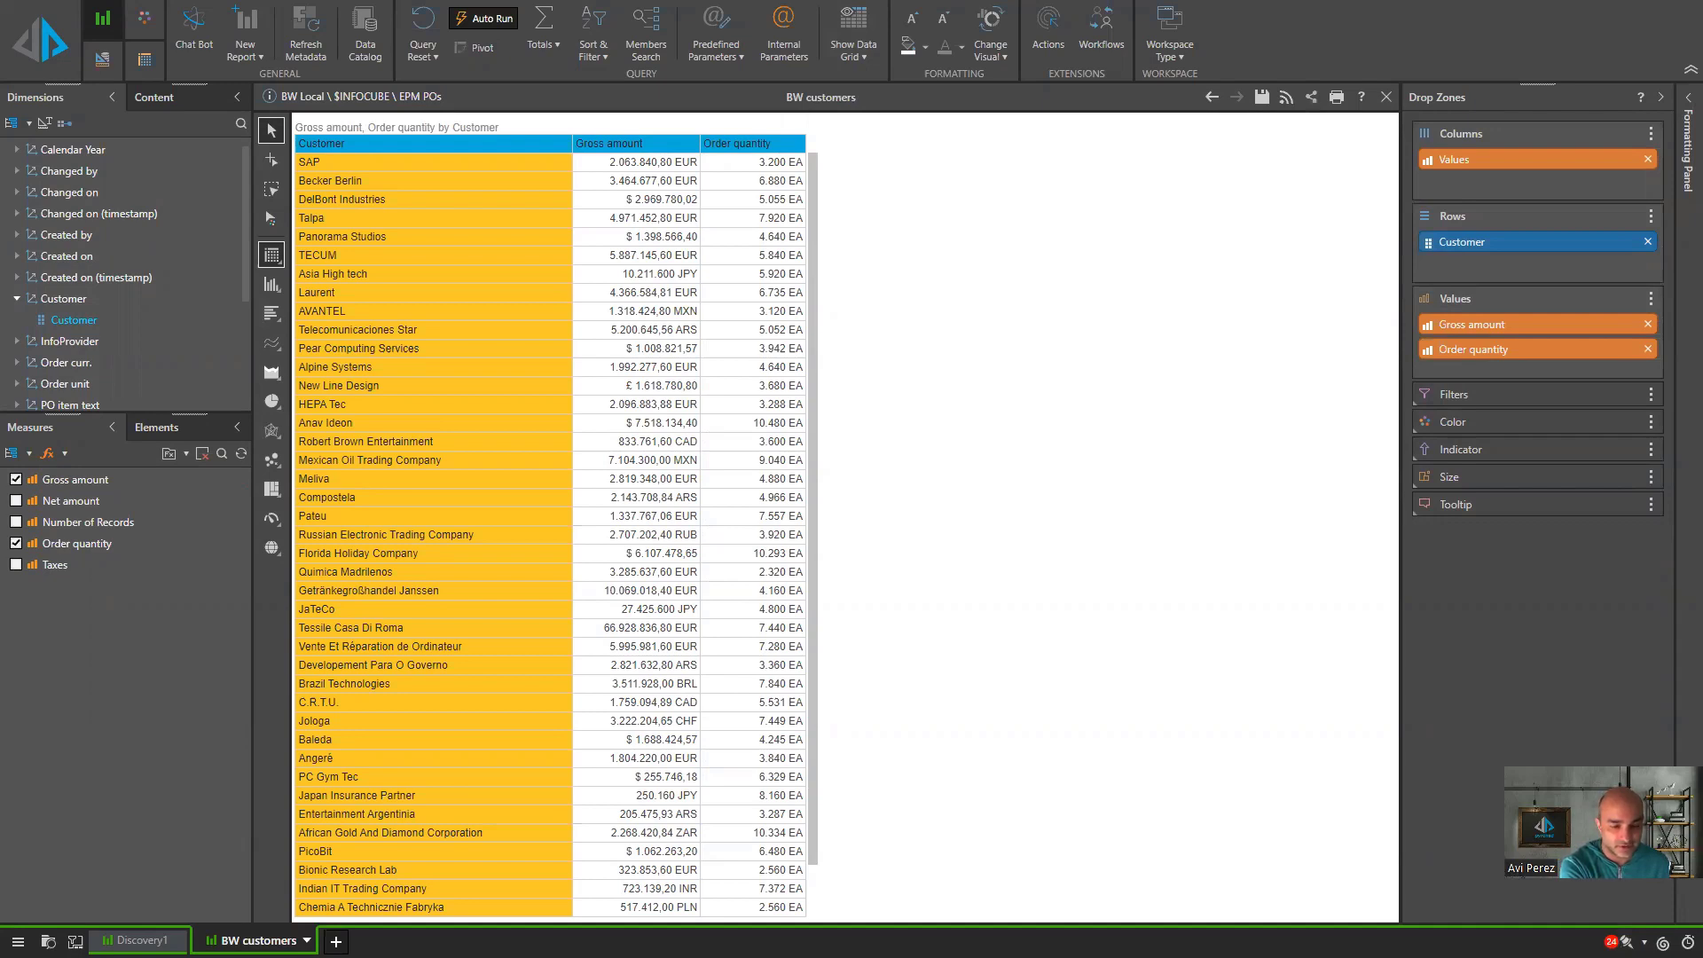
- Create a new tabulation and place the open BW customers query at cell A1 of Sheet1
{"action": "left_click", "coordinate": [335, 941]}
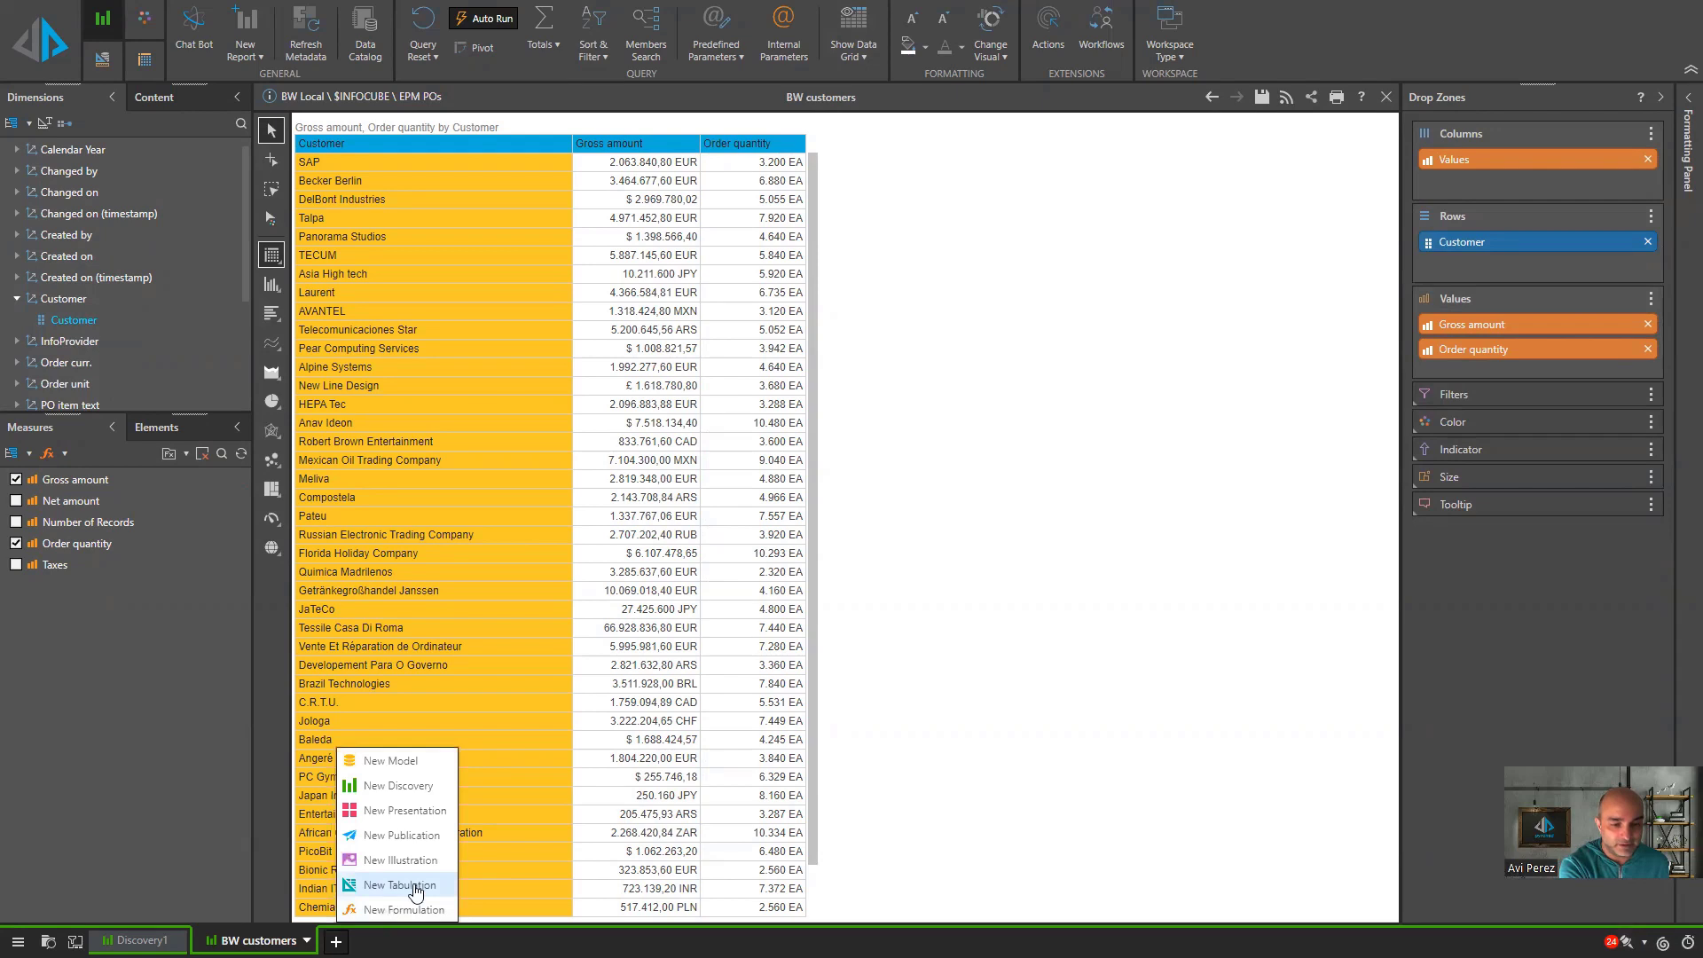
{"action": "left_click", "coordinate": [417, 886]}
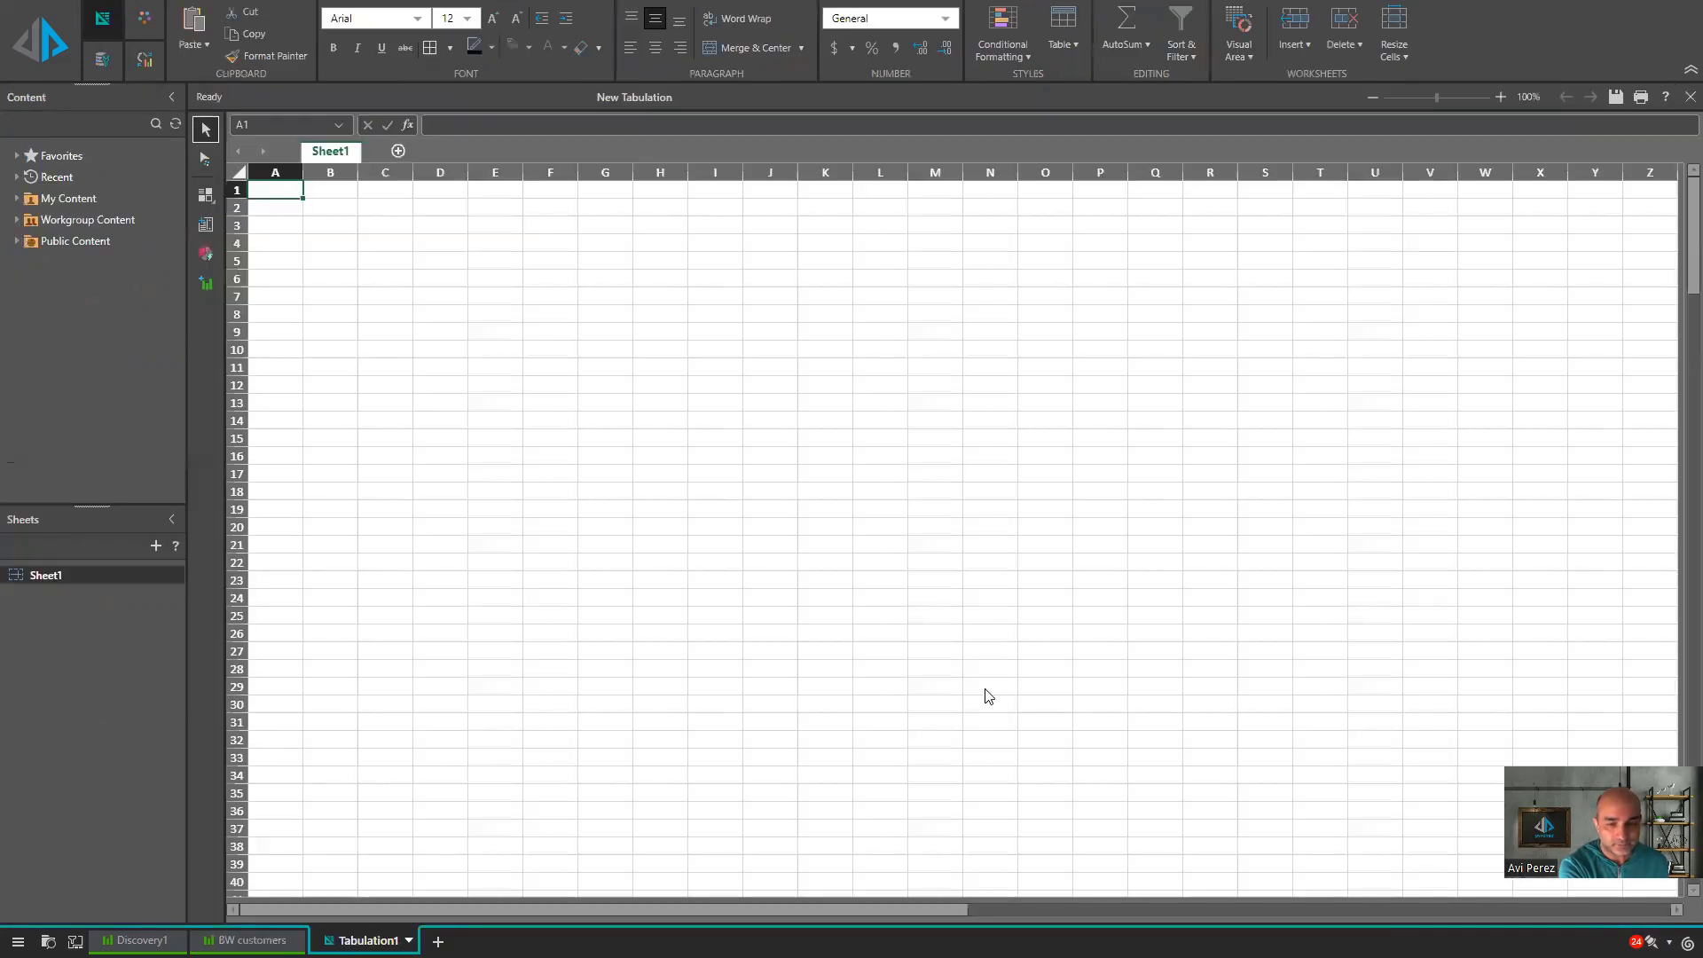
{"action": "left_click_drag", "start_coordinate": [257, 940], "coordinate": [282, 189]}
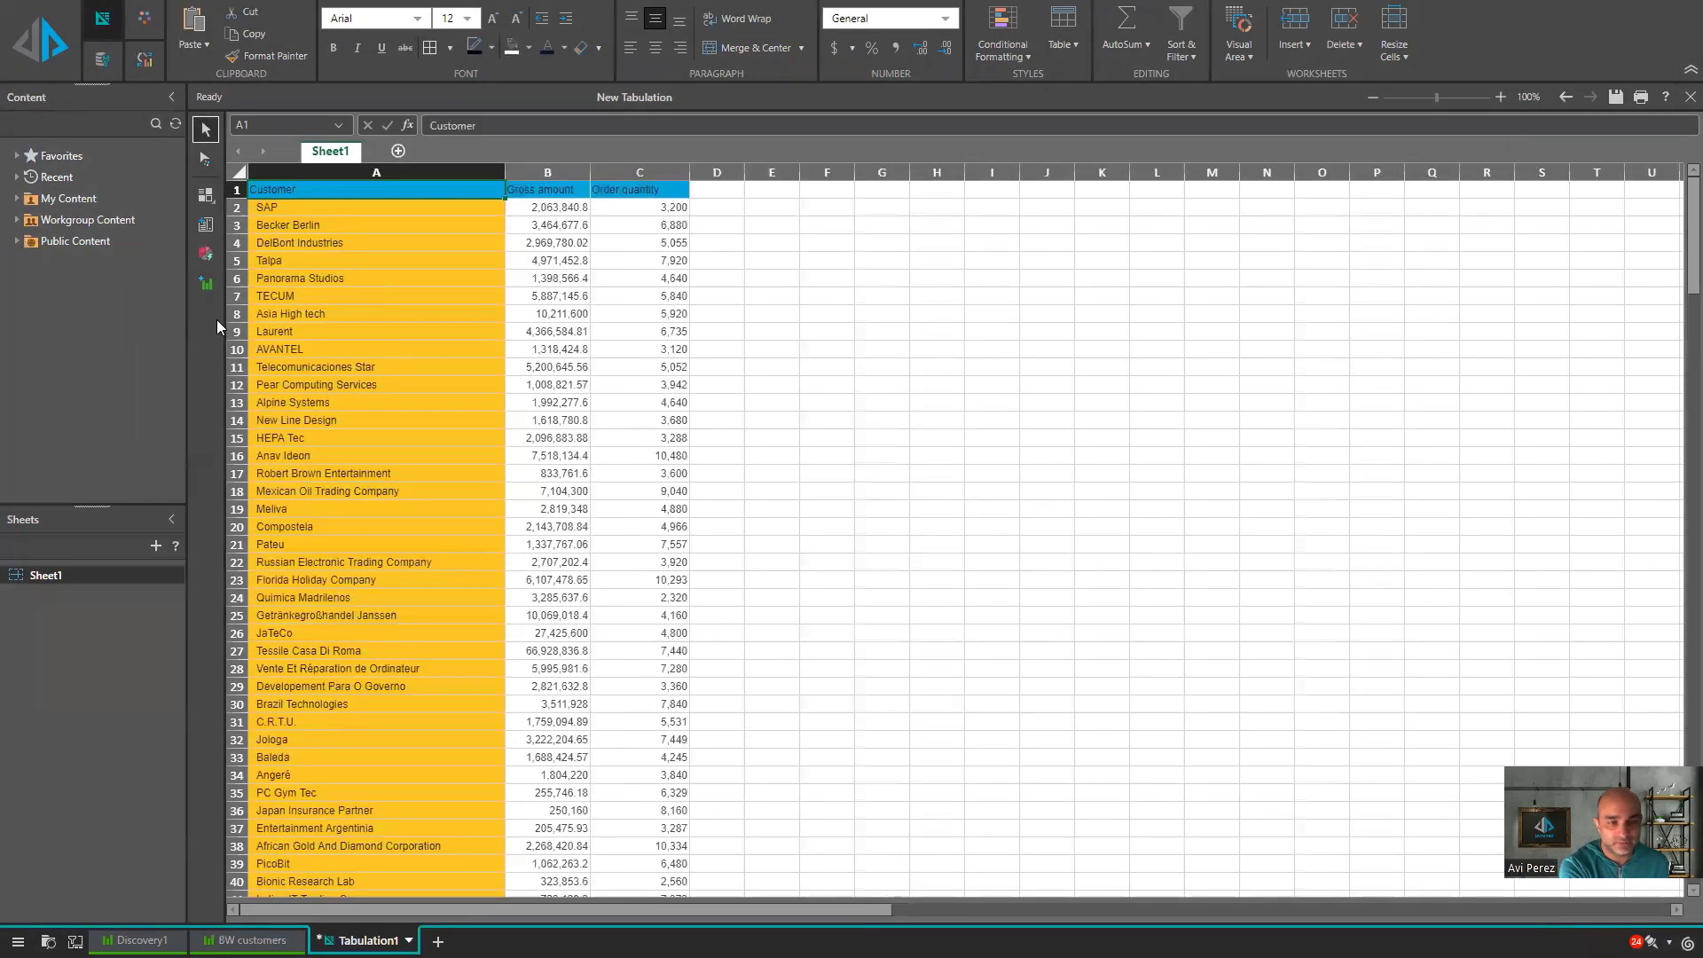
- Inspect the formulas behind cells in the Gross amount, Customer and Order quantity columns
{"action": "left_click", "coordinate": [558, 352]}
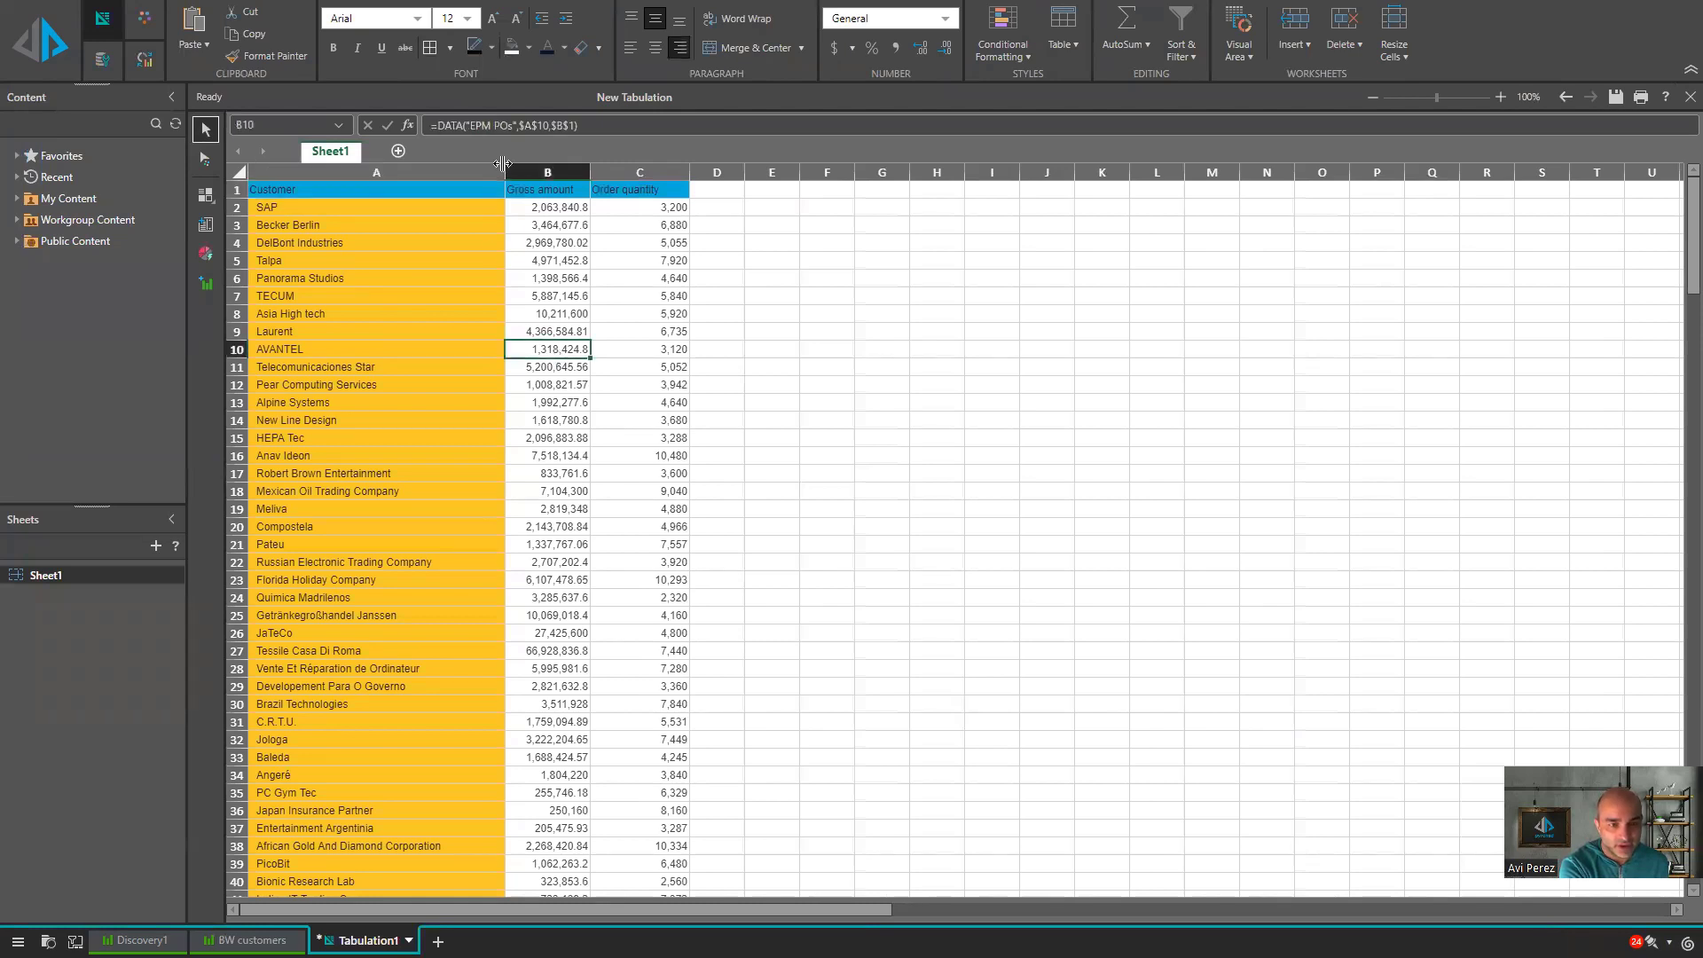
{"action": "left_click", "coordinate": [439, 367]}
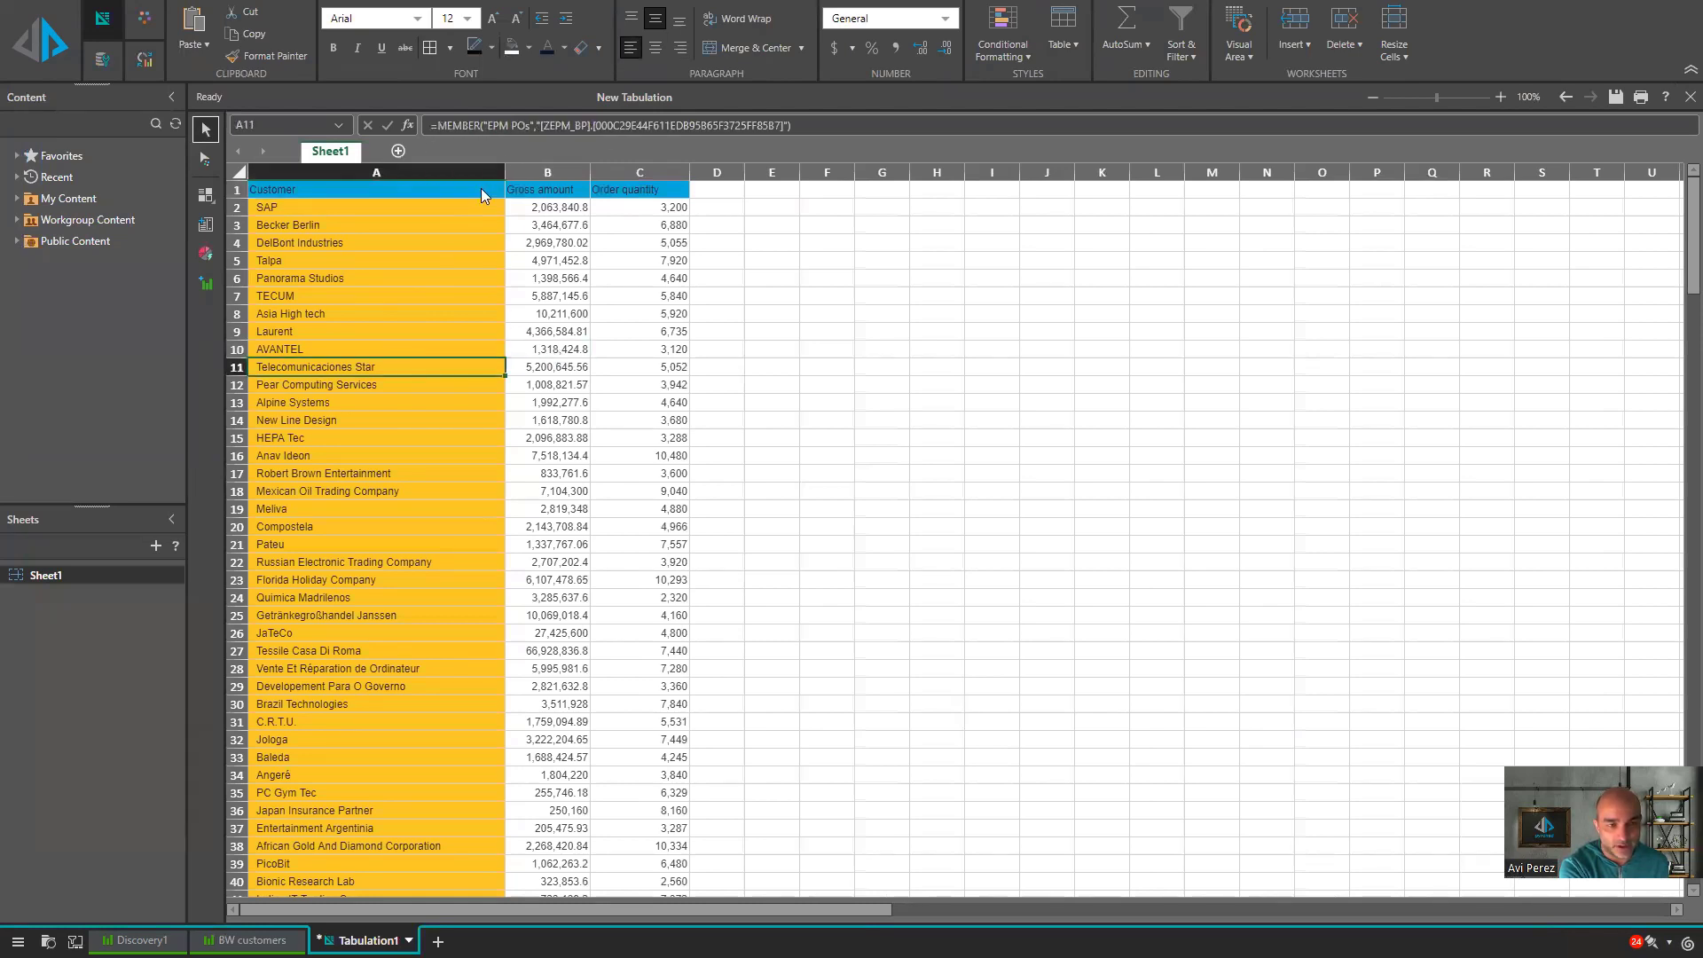
{"action": "left_click", "coordinate": [667, 296]}
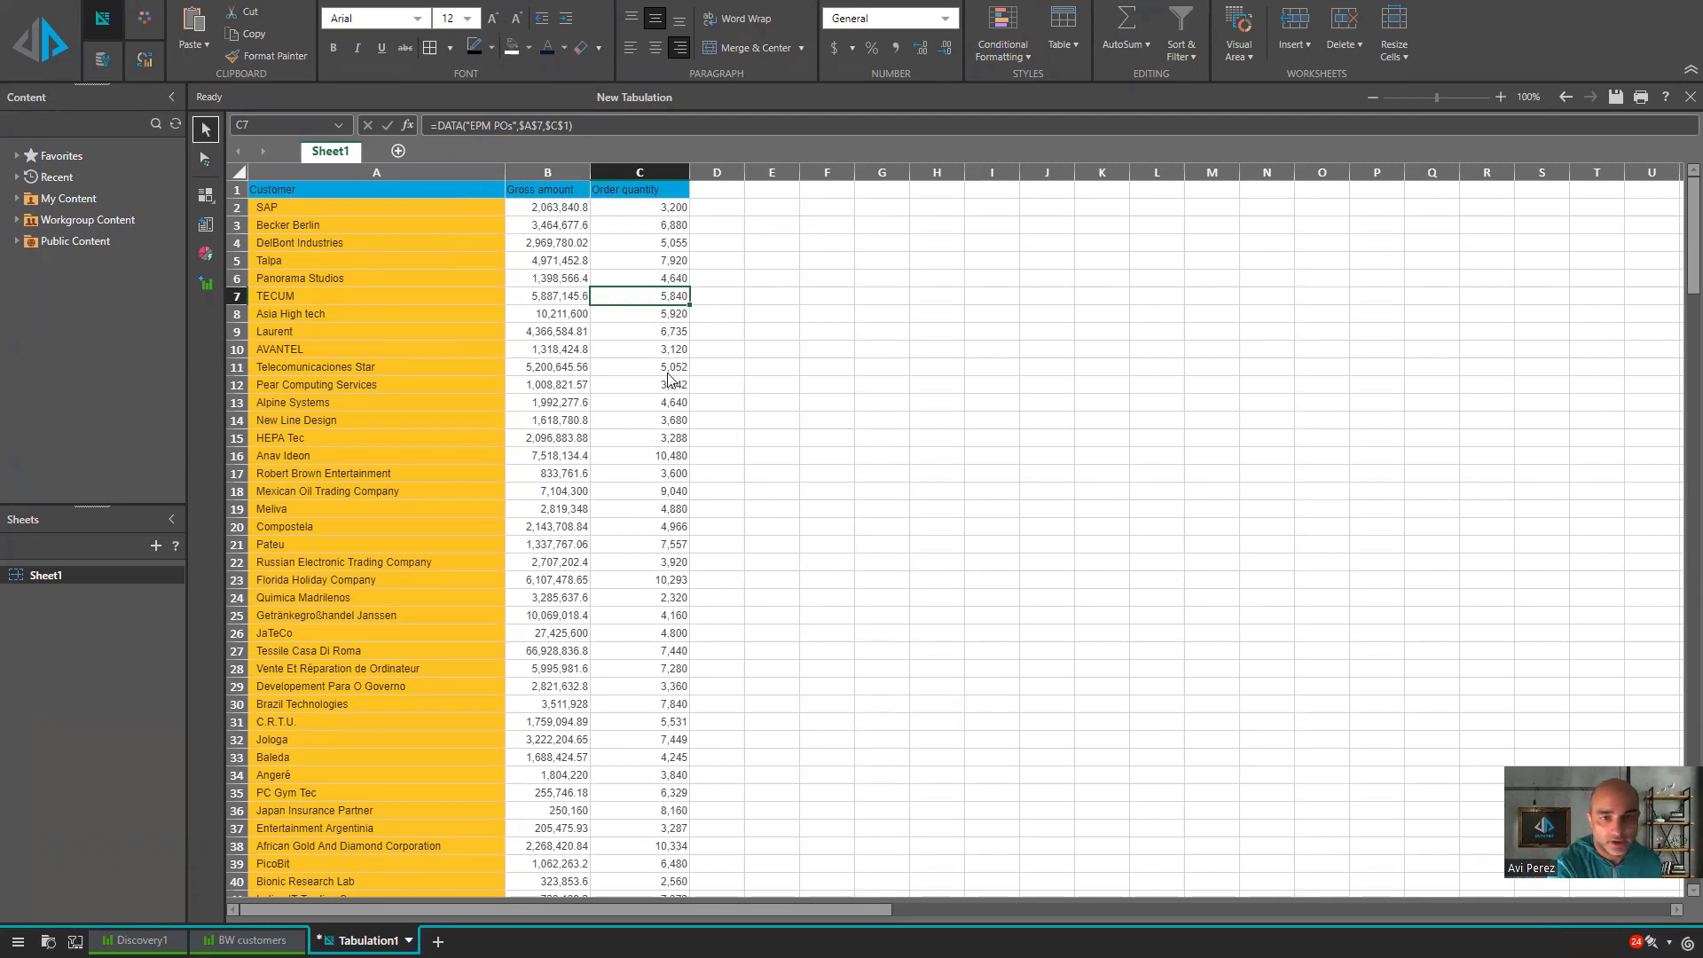
- Insert the Satisfaction Survey query from Public Content's Tabulate Demos > Blend folder at cell F1
{"action": "left_click", "coordinate": [877, 189]}
{"action": "left_click", "coordinate": [828, 194]}
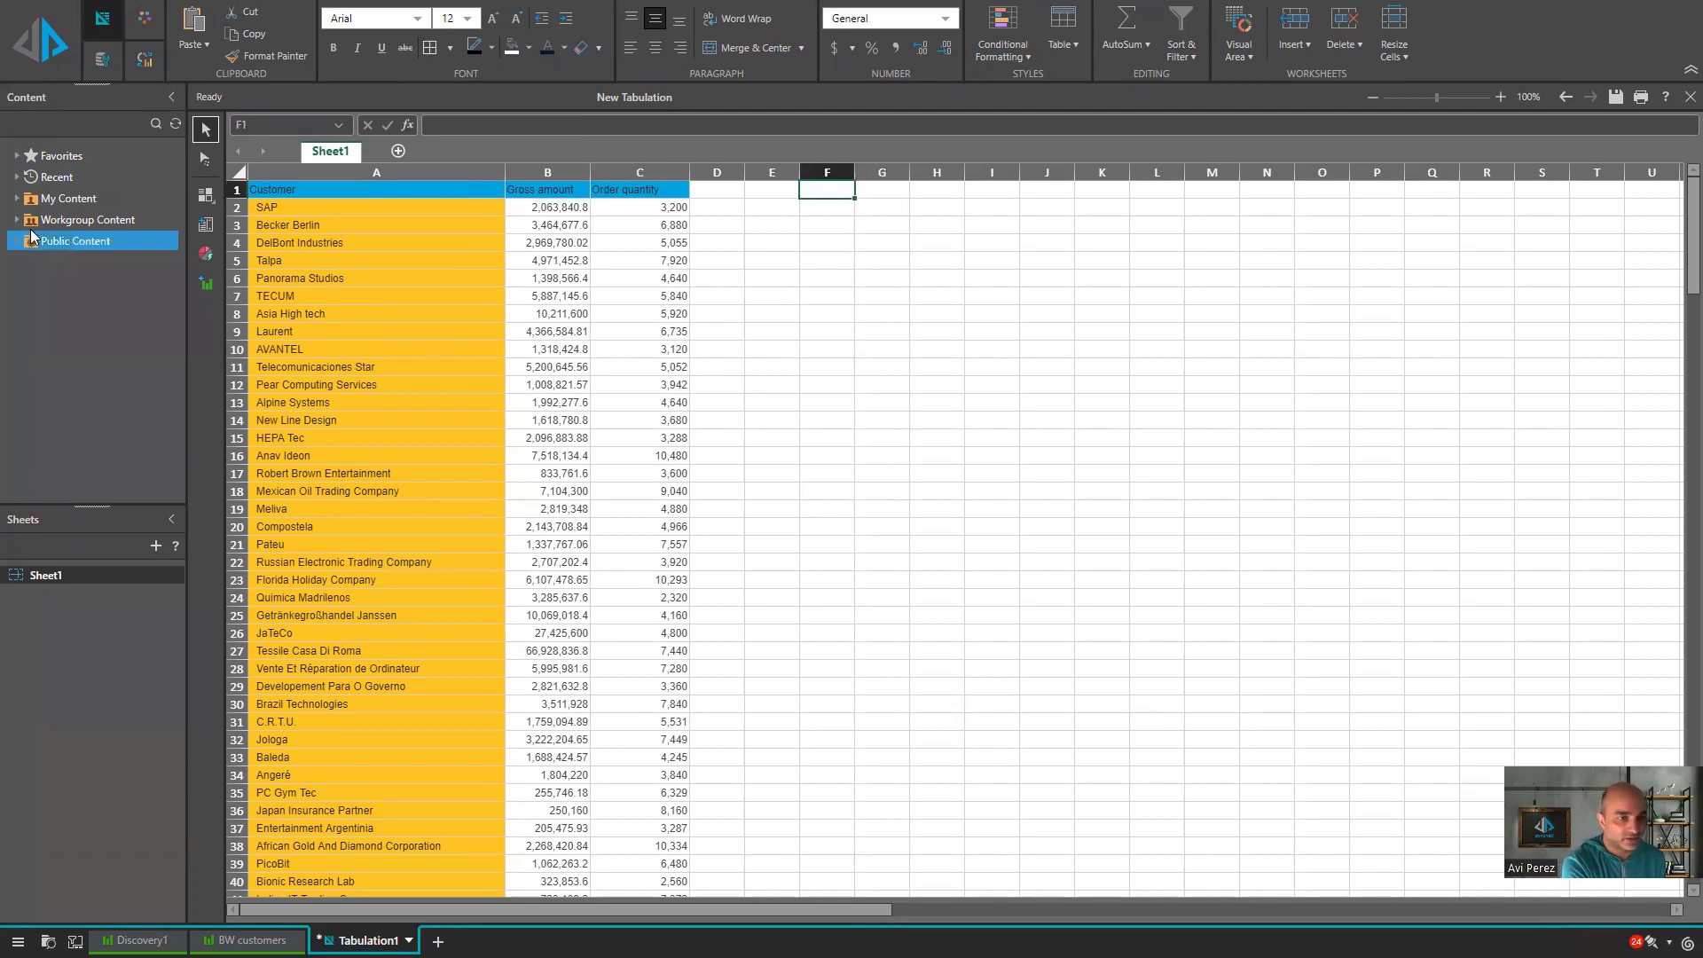
{"action": "left_click", "coordinate": [16, 241]}
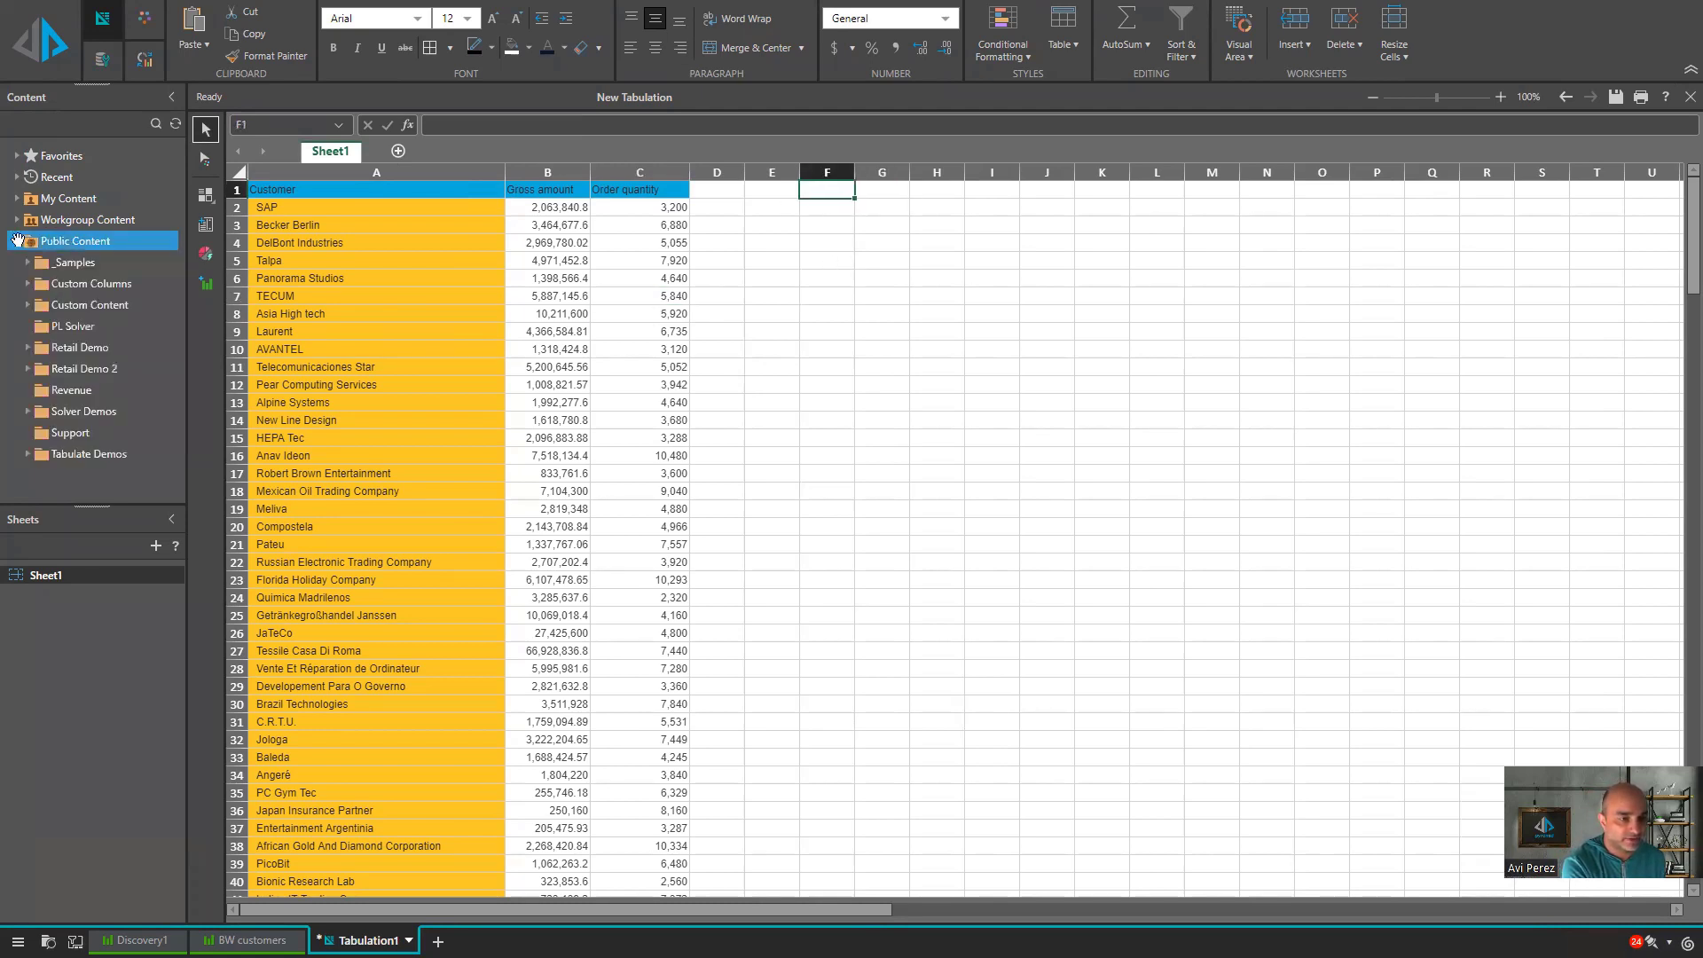
{"action": "left_click", "coordinate": [27, 455]}
{"action": "scroll", "coordinate": [49, 409], "scroll_direction": "down", "scroll_amount": 2}
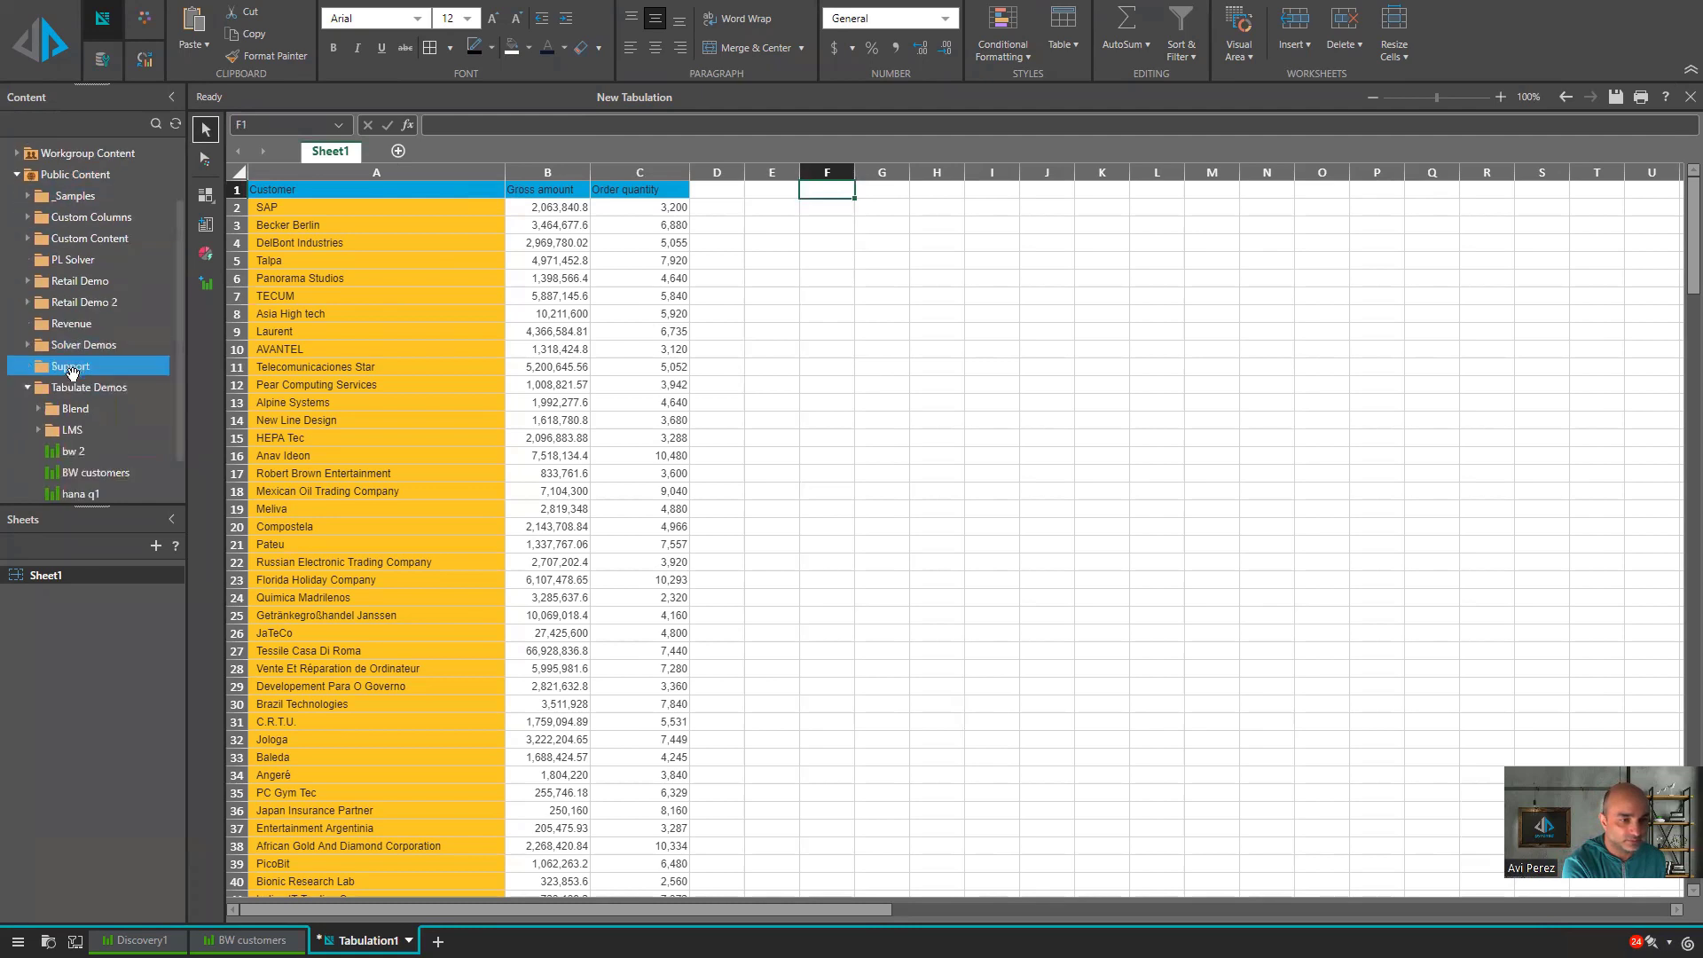
{"action": "left_click", "coordinate": [38, 363]}
{"action": "scroll", "coordinate": [70, 359], "scroll_direction": "down", "scroll_amount": 3}
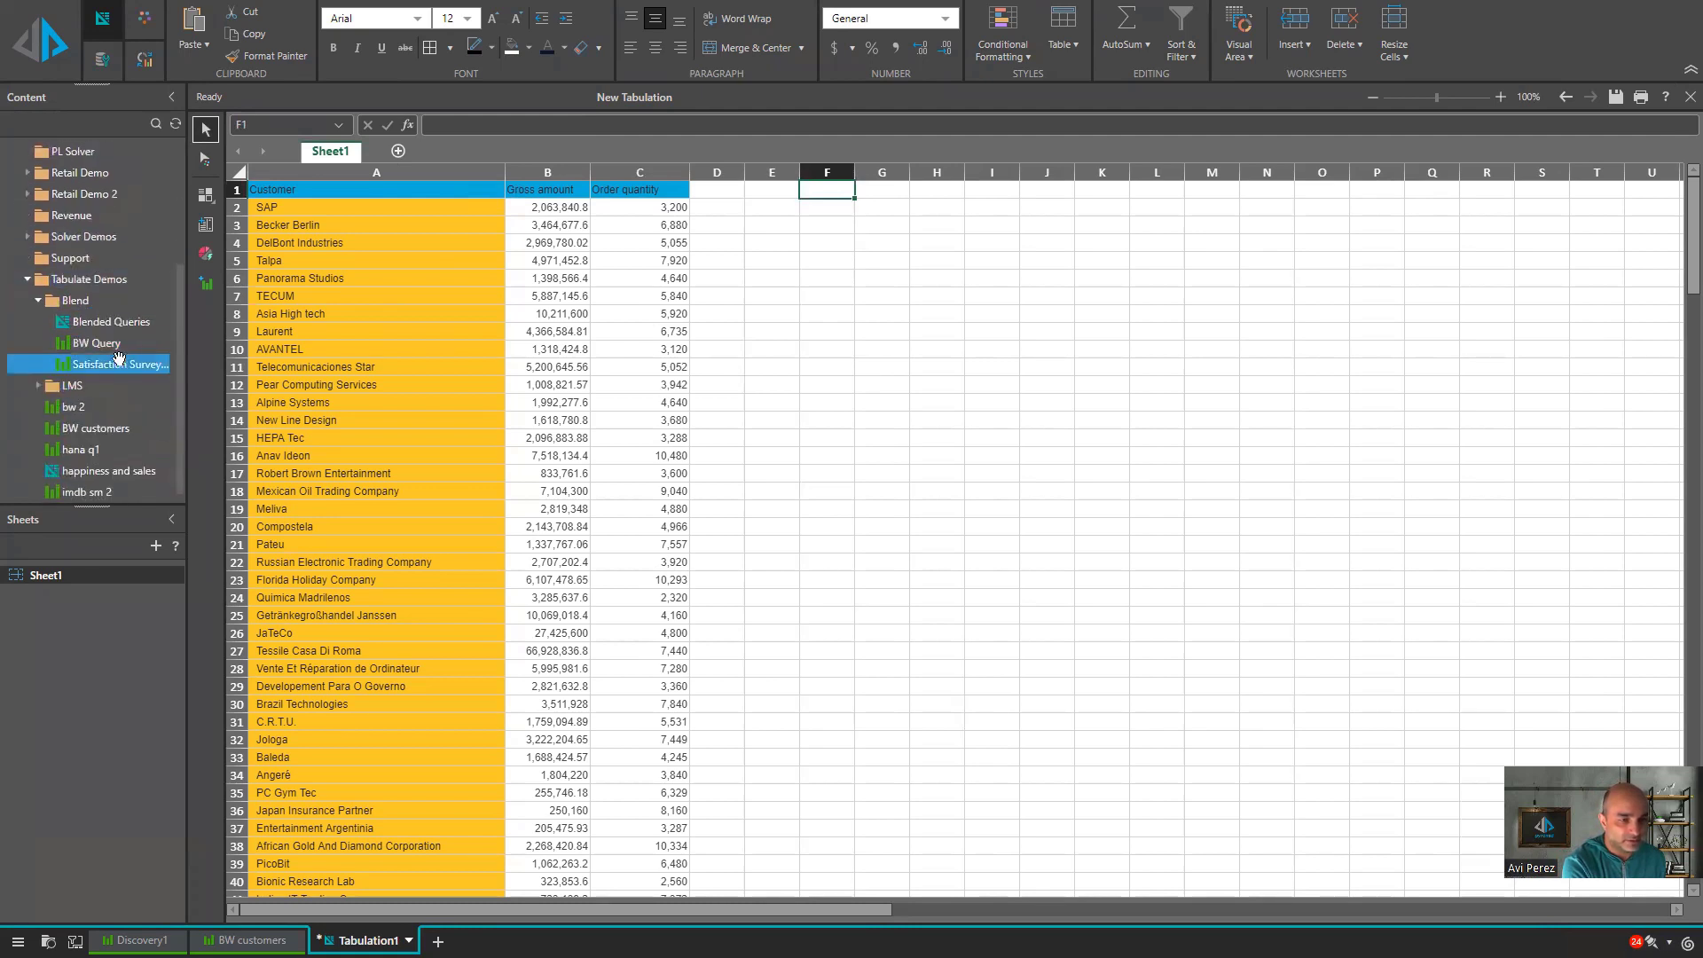
{"action": "left_click_drag", "start_coordinate": [133, 360], "coordinate": [864, 191]}
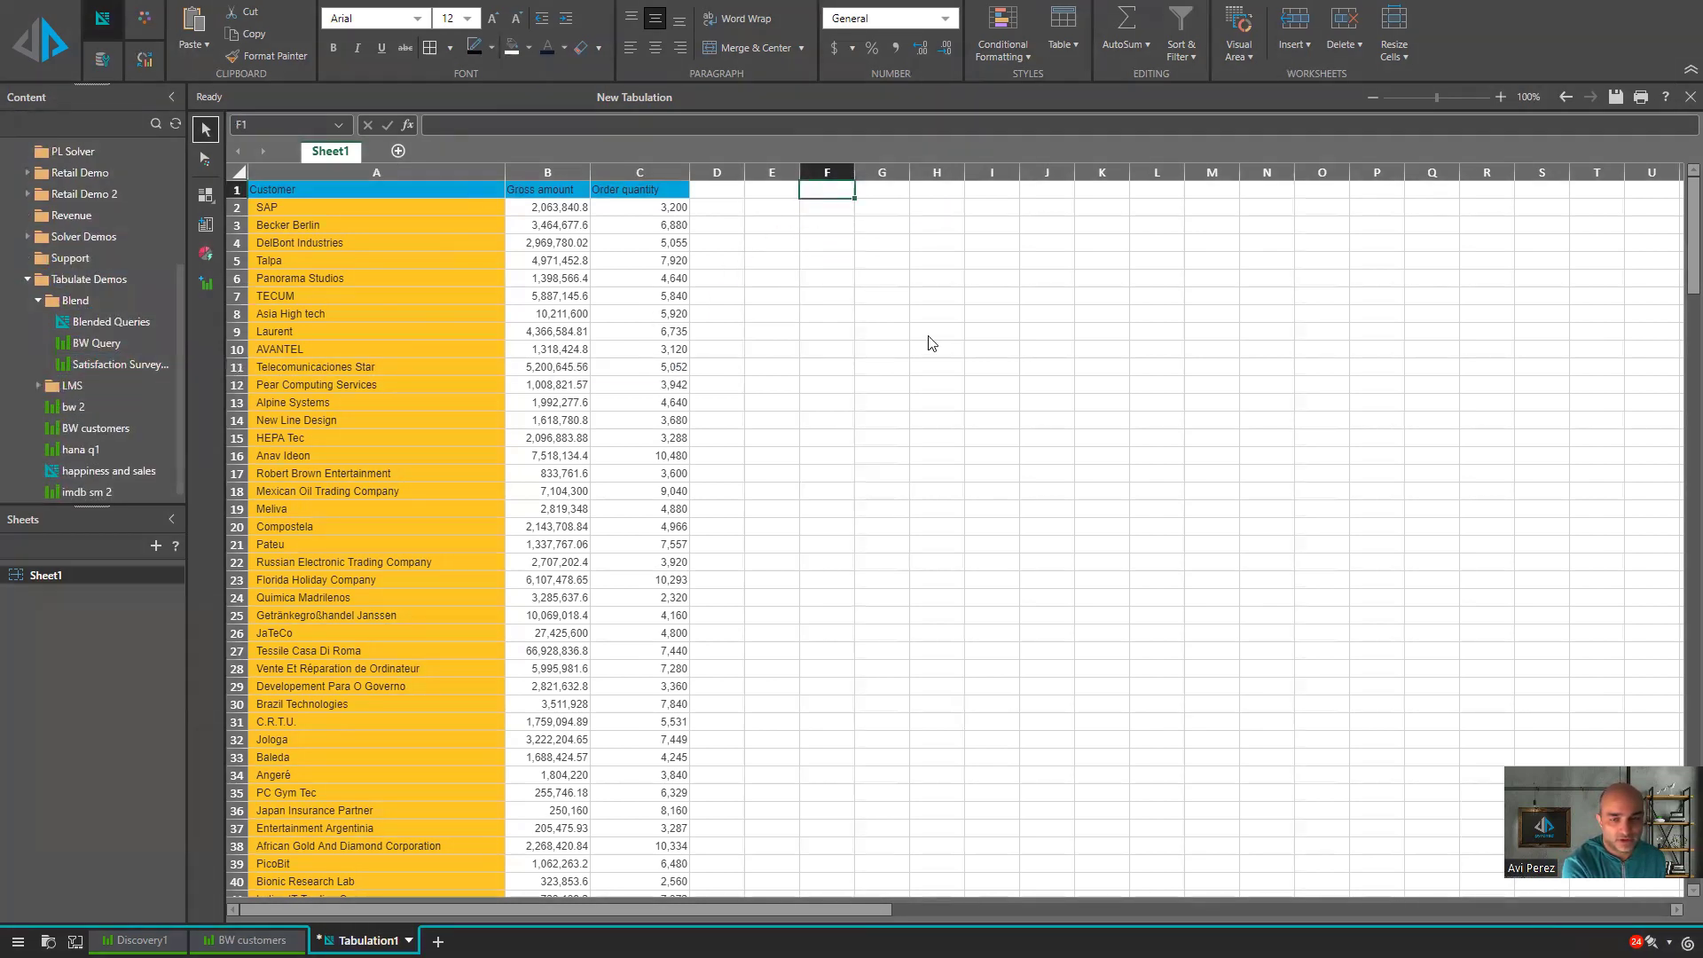
- Examine the formula in cell F10 and the data sources feeding the tabulation's two queries
{"action": "left_click", "coordinate": [981, 348]}
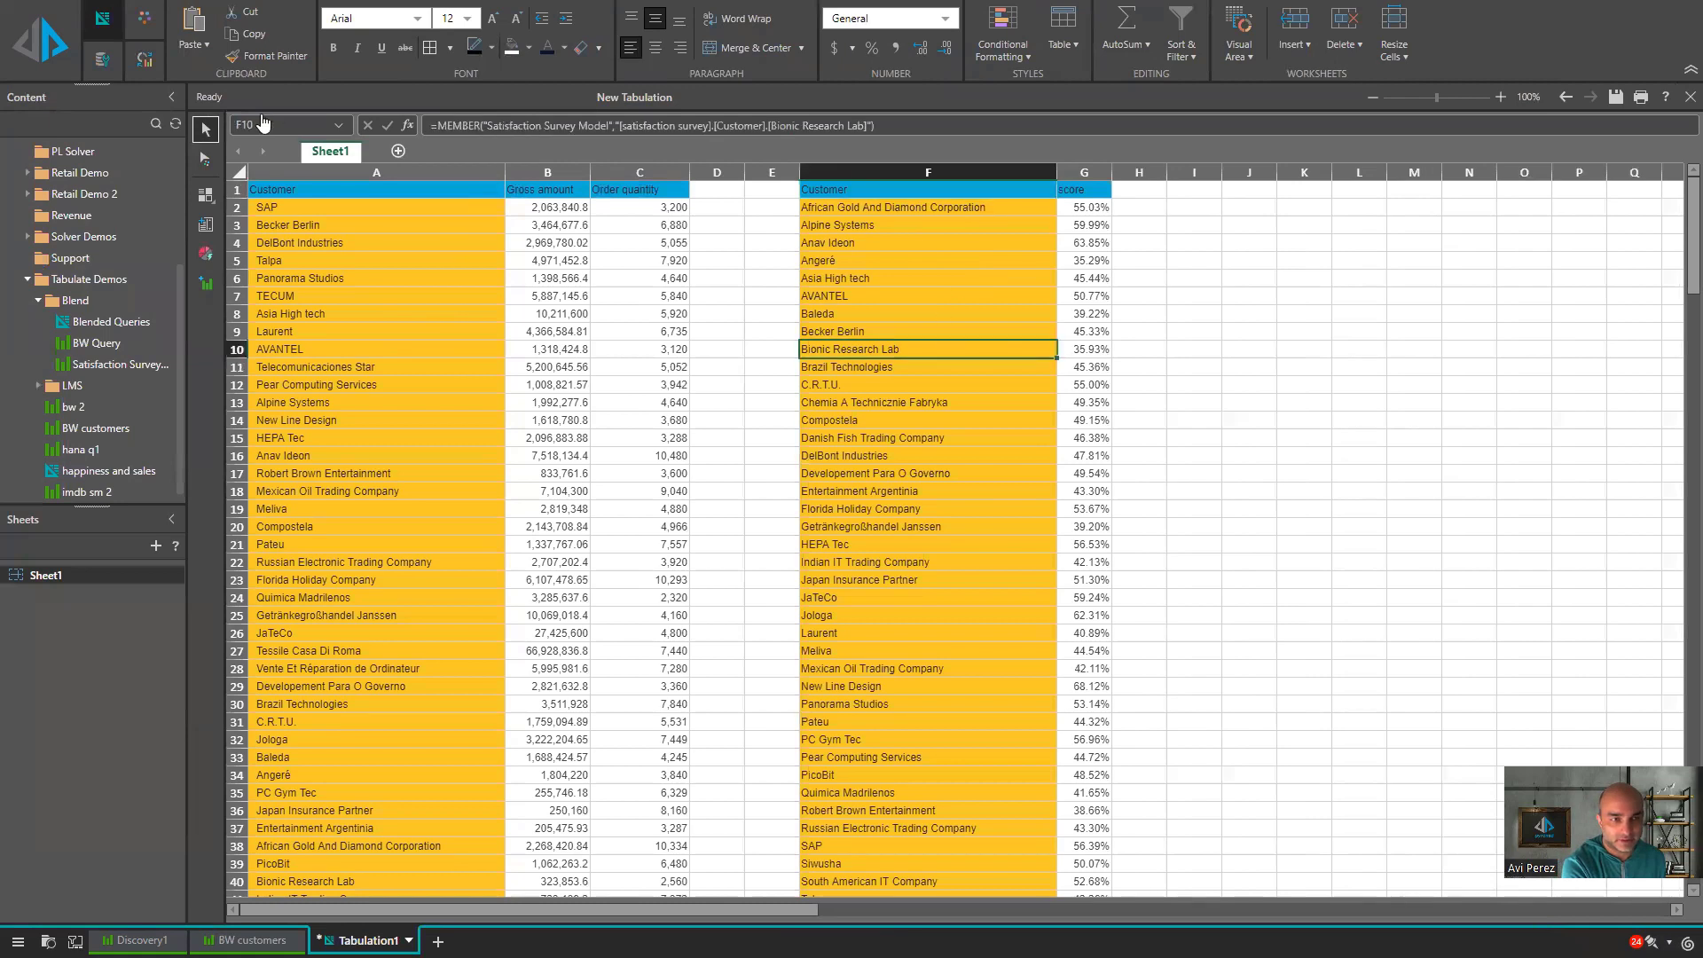
{"action": "left_click", "coordinate": [97, 64]}
{"action": "left_click", "coordinate": [671, 31]}
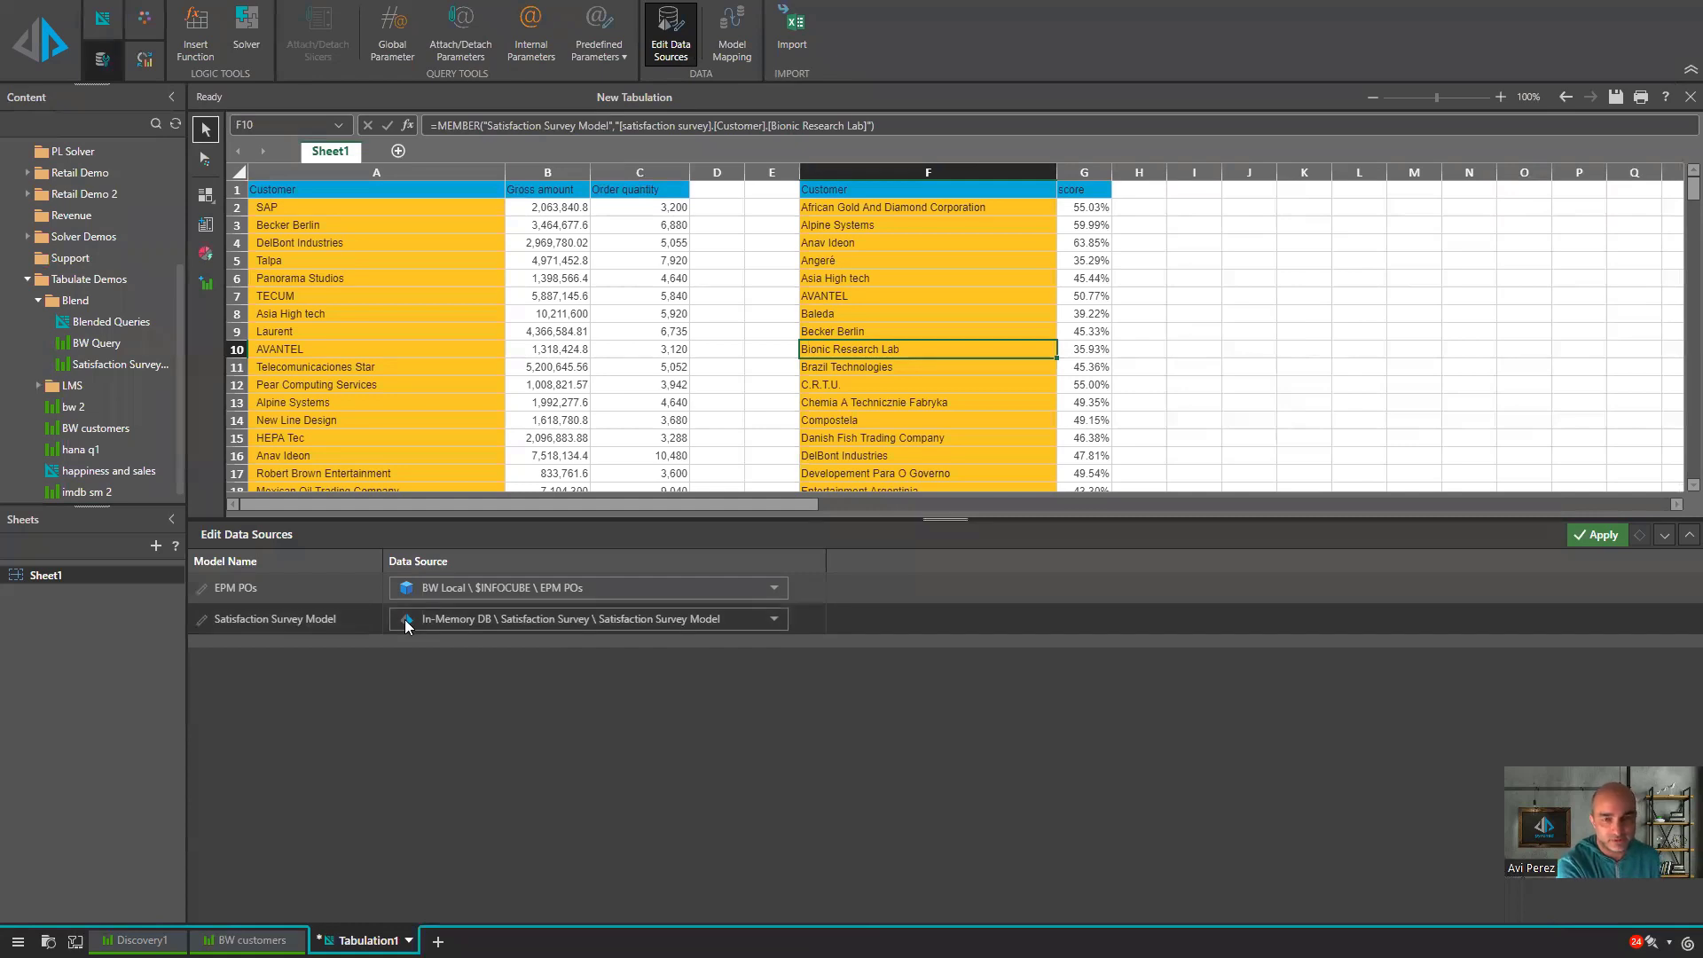
{"action": "left_click", "coordinate": [1663, 544]}
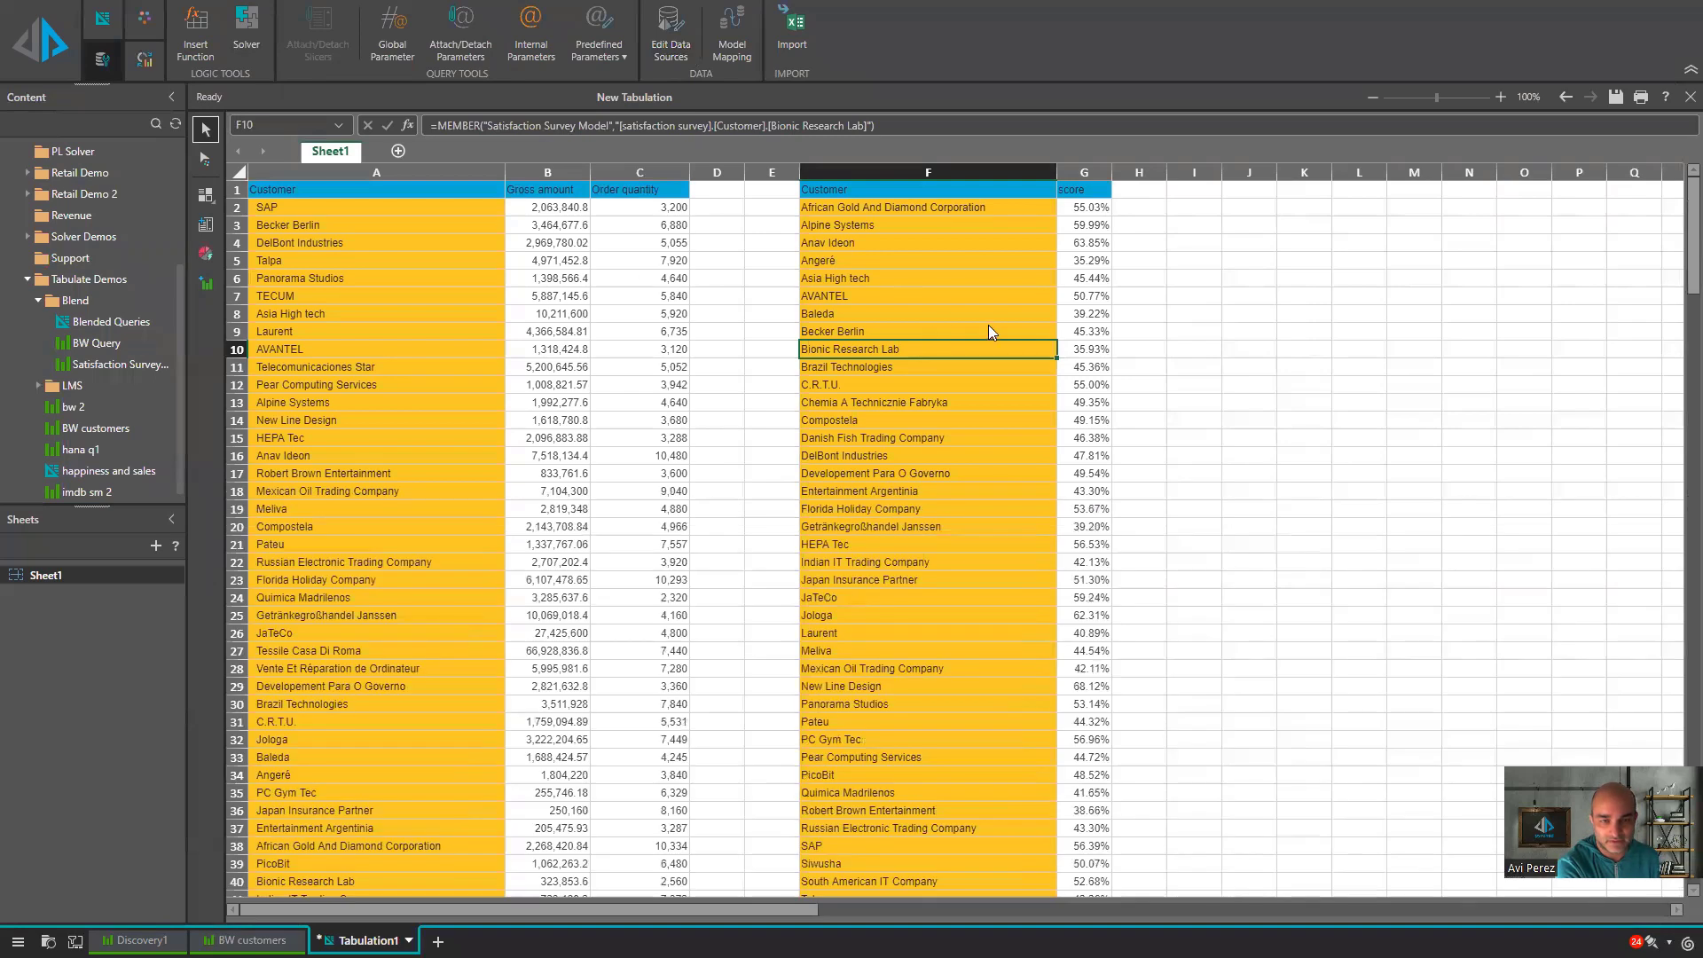
- Insert an empty column before the satisfaction survey's Customer column F
{"action": "left_click", "coordinate": [878, 172]}
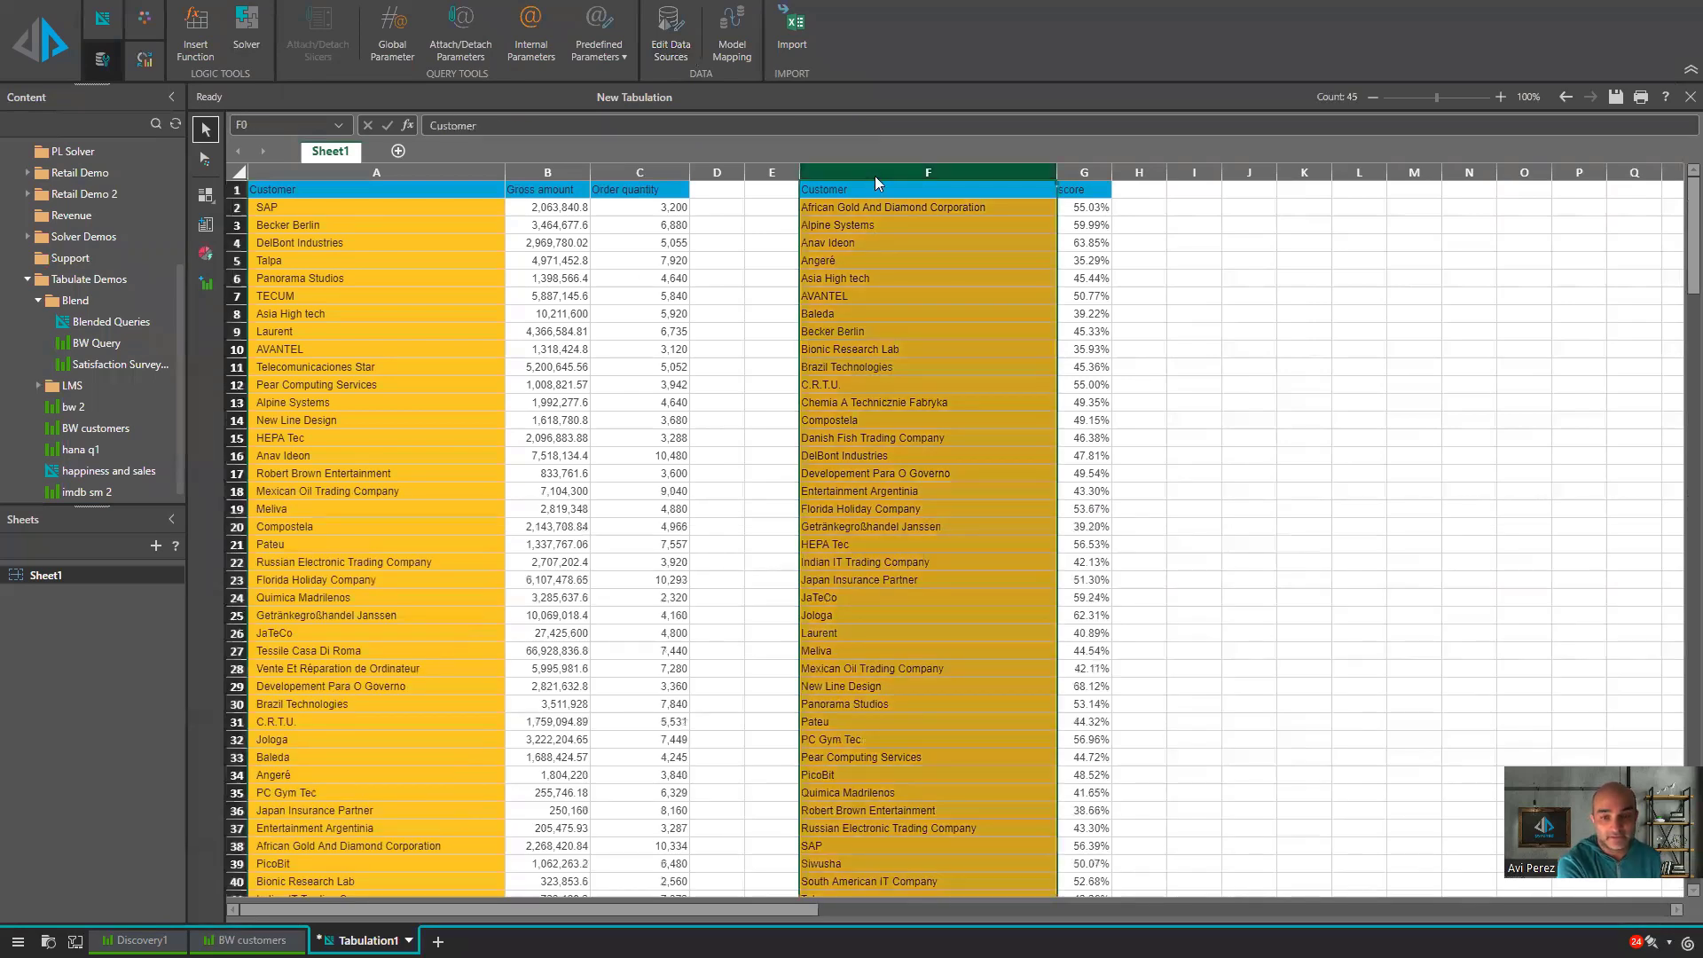
{"action": "right_click", "coordinate": [878, 173]}
{"action": "left_click", "coordinate": [919, 329]}
{"action": "left_click", "coordinate": [1283, 355]}
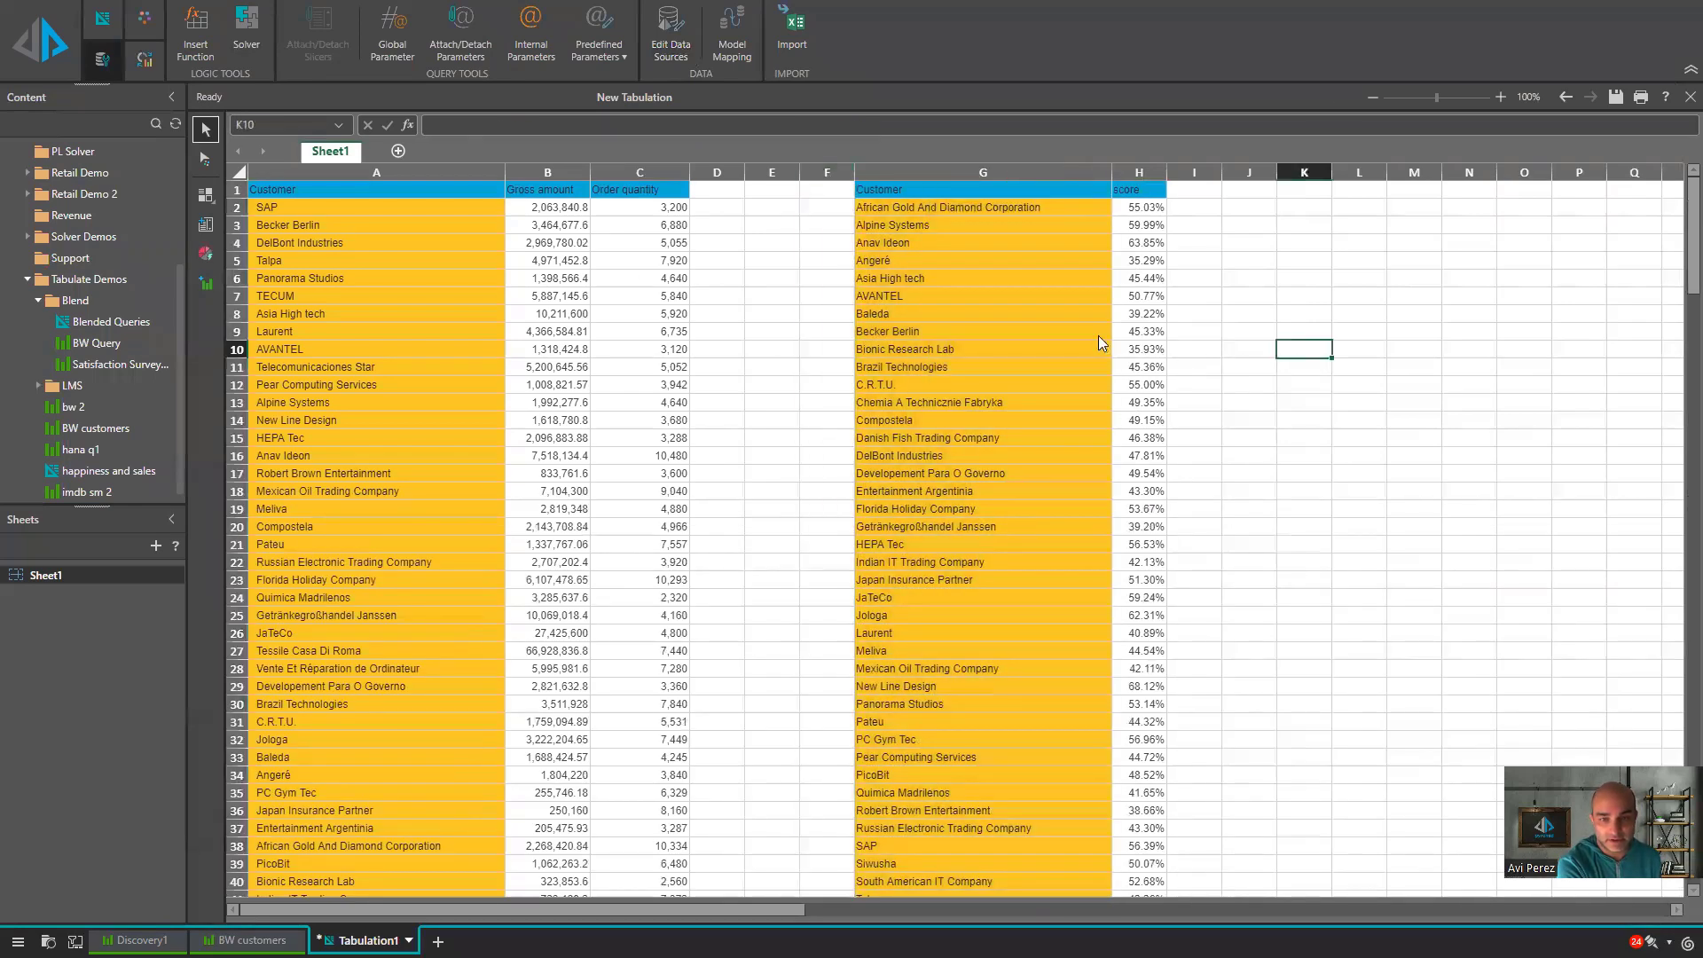
- Browse the function categories available for cell D2, including lookup, statistical and text functions
{"action": "left_click", "coordinate": [740, 330]}
{"action": "left_click", "coordinate": [711, 207]}
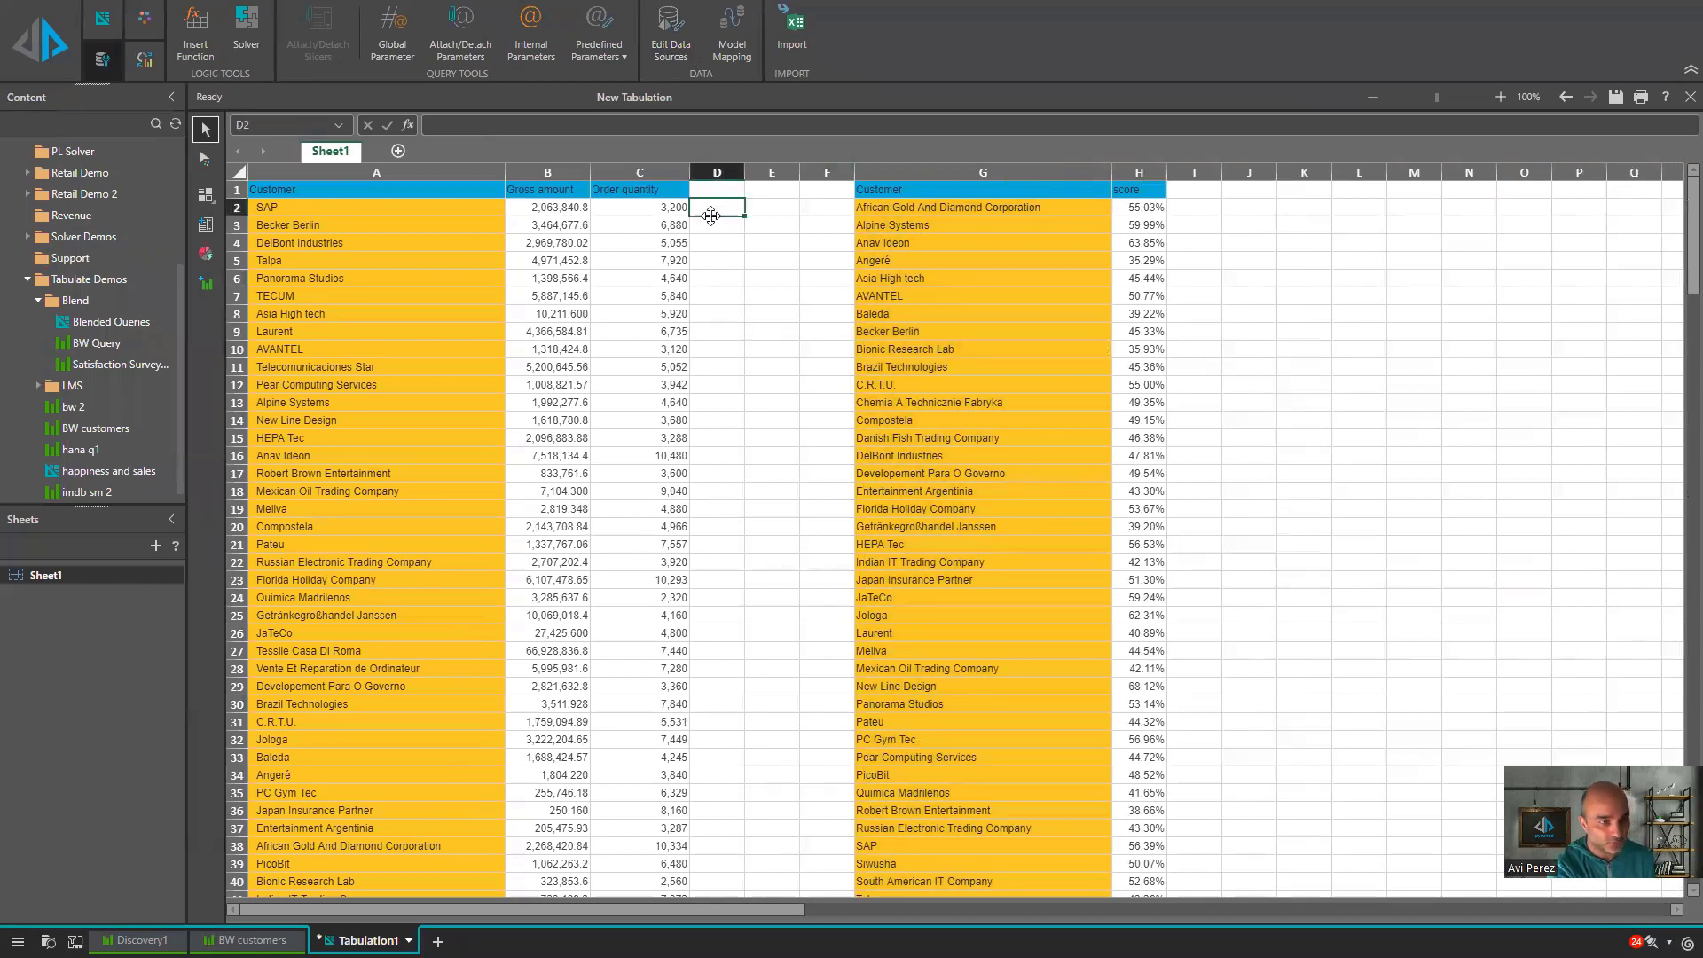
{"action": "left_click", "coordinate": [195, 35]}
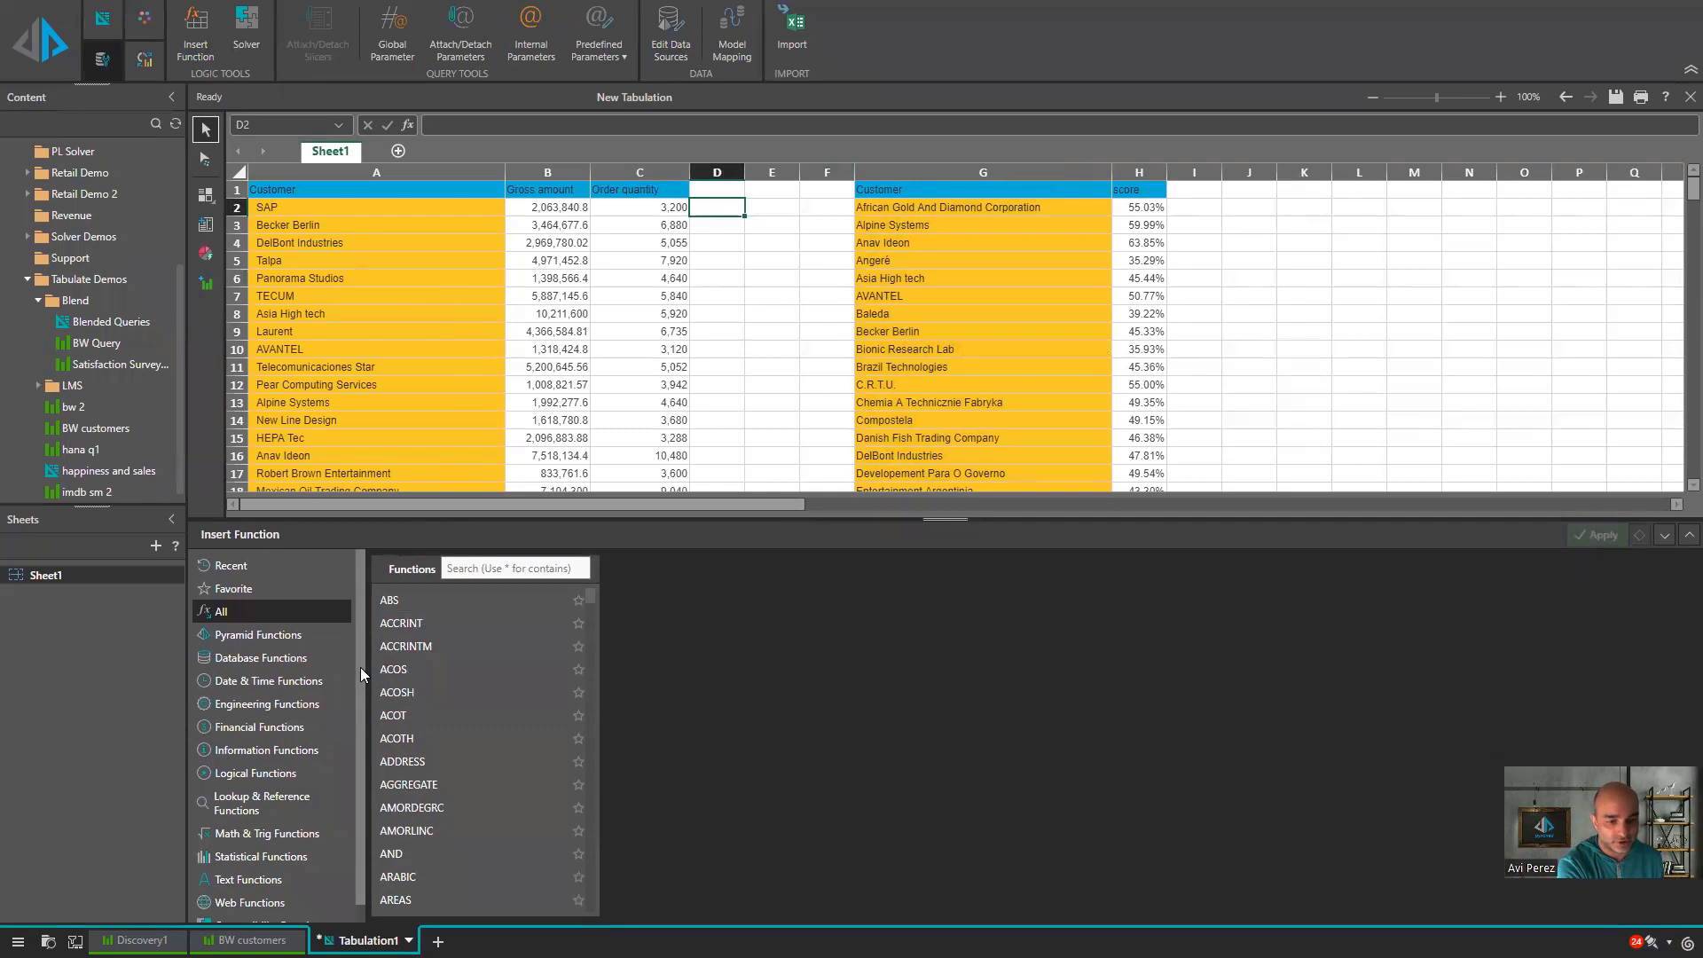
{"action": "scroll", "coordinate": [360, 682], "scroll_direction": "down", "scroll_amount": 1}
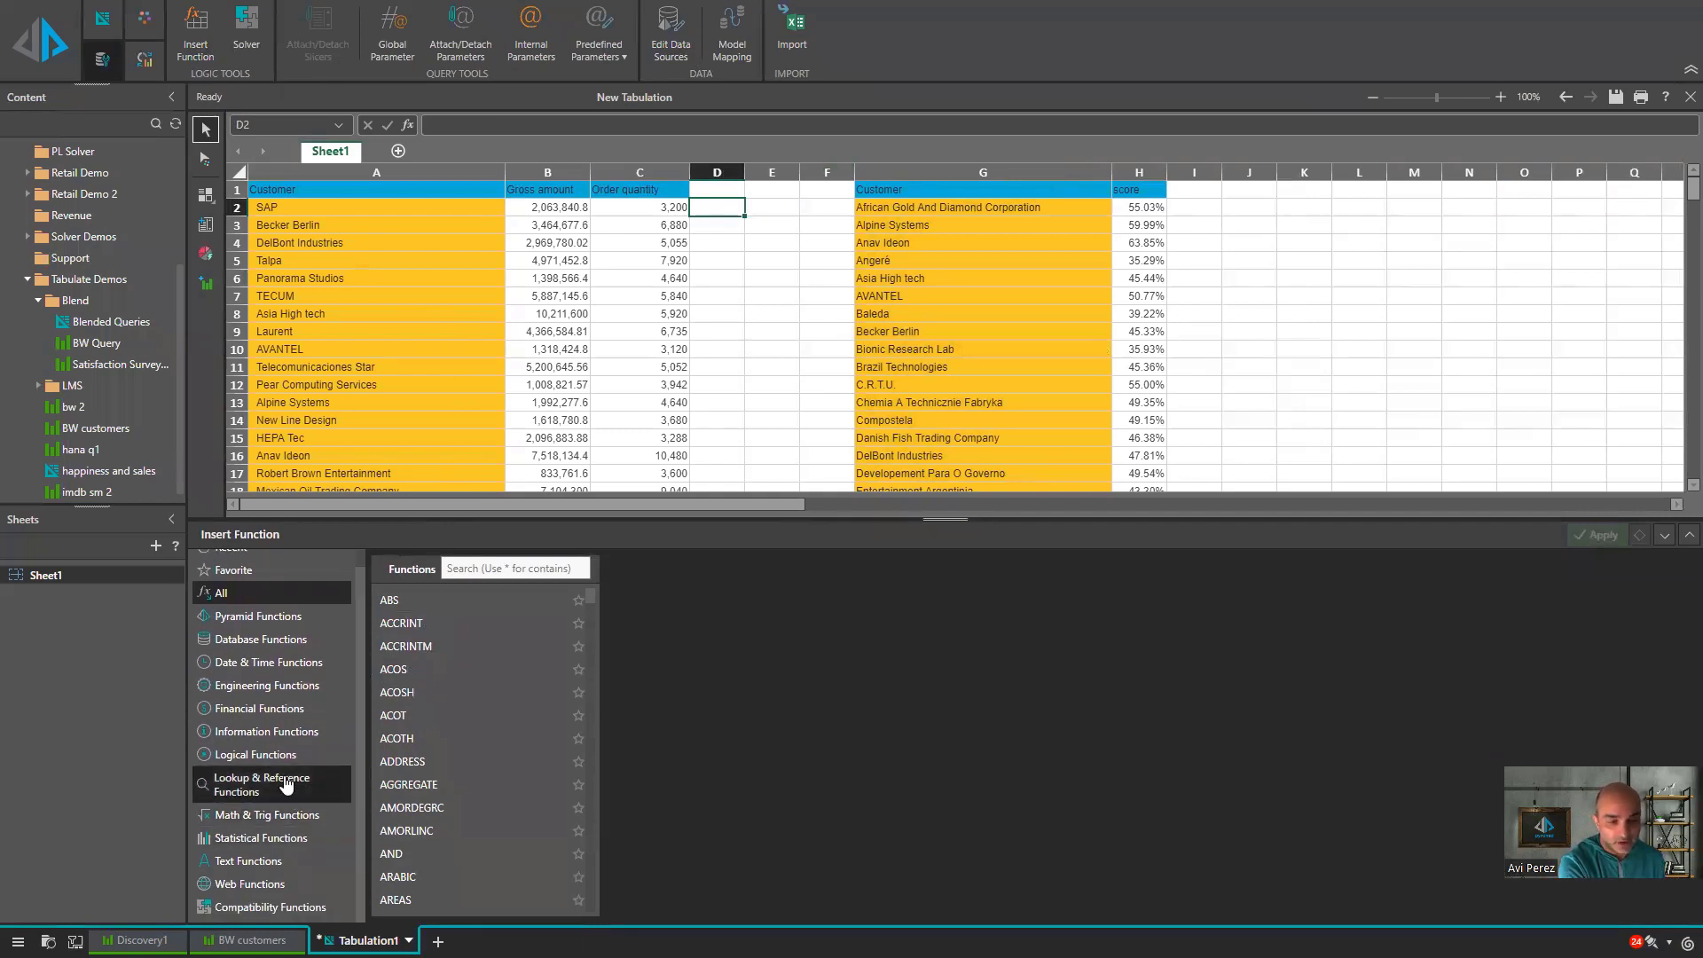
{"action": "left_click", "coordinate": [257, 662]}
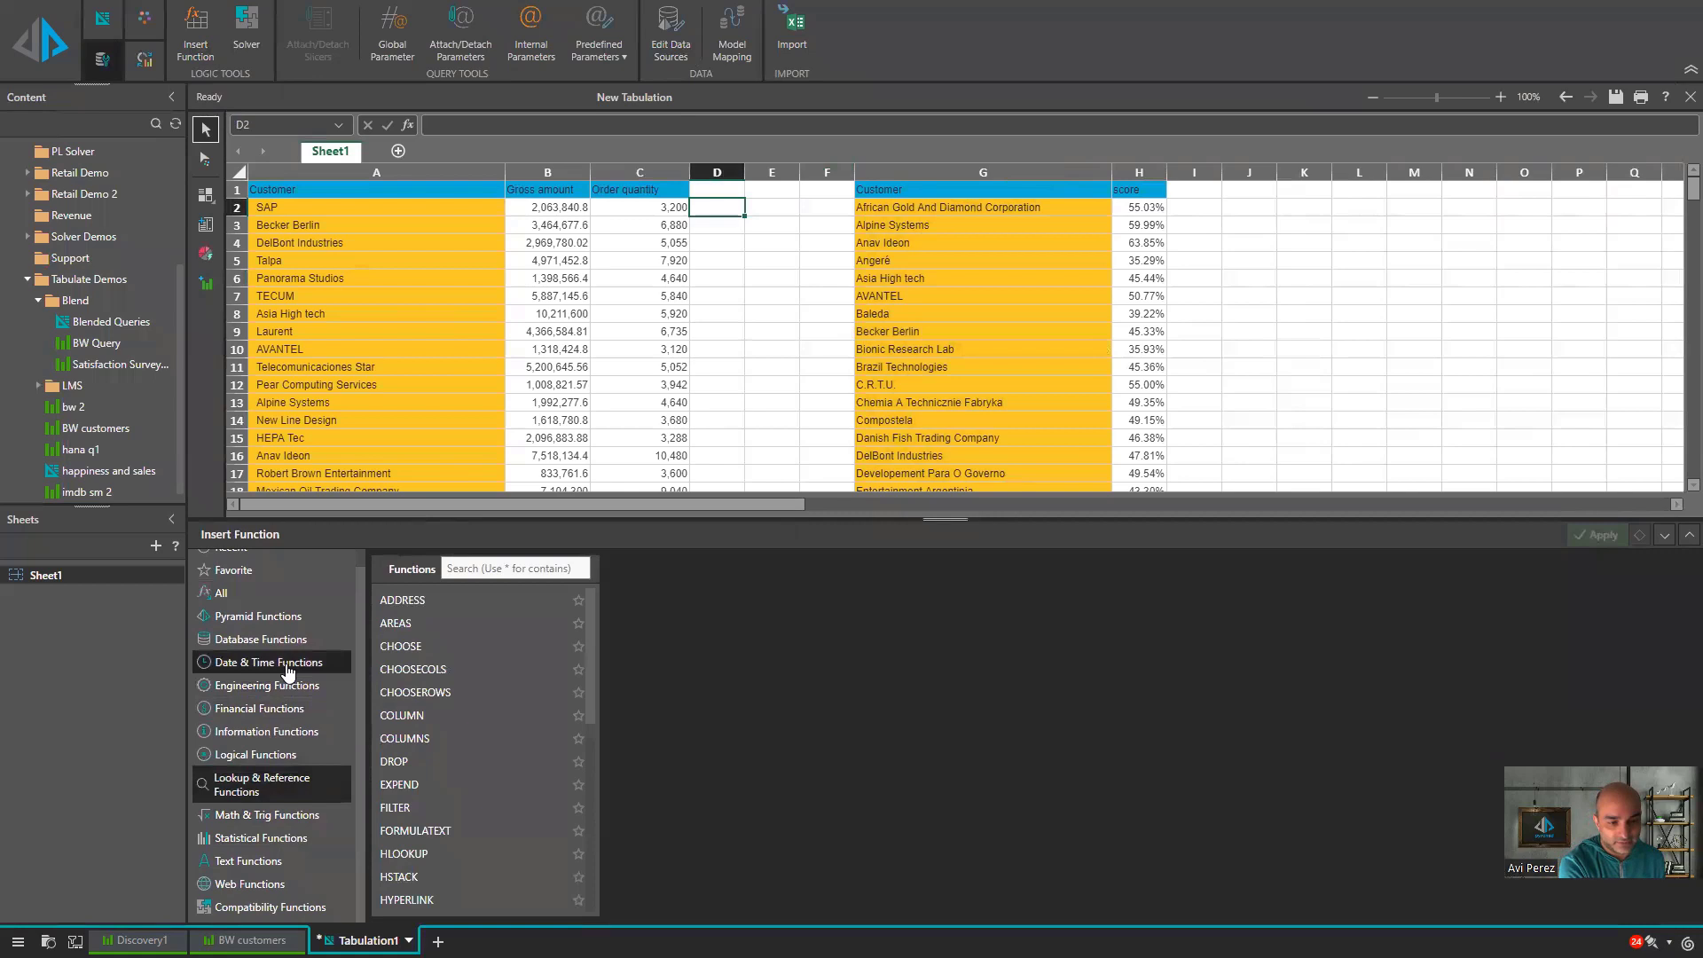
{"action": "left_click", "coordinate": [272, 688]}
{"action": "left_click", "coordinate": [266, 838]}
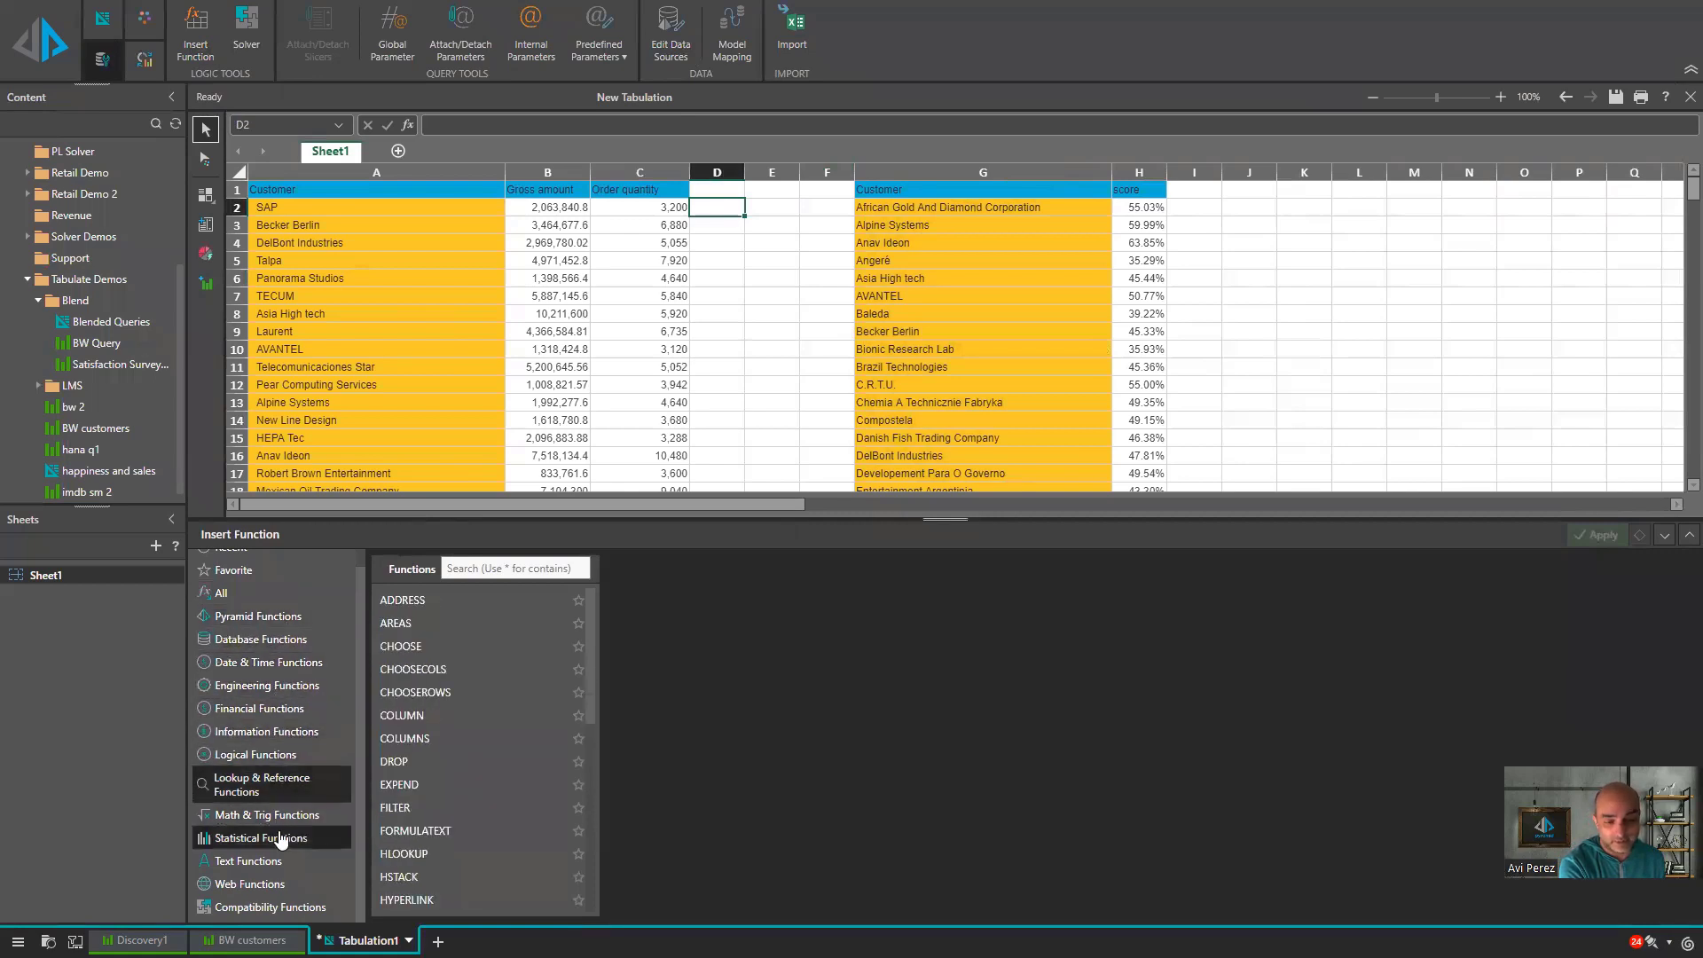
{"action": "left_click", "coordinate": [276, 884]}
{"action": "left_click", "coordinate": [274, 862]}
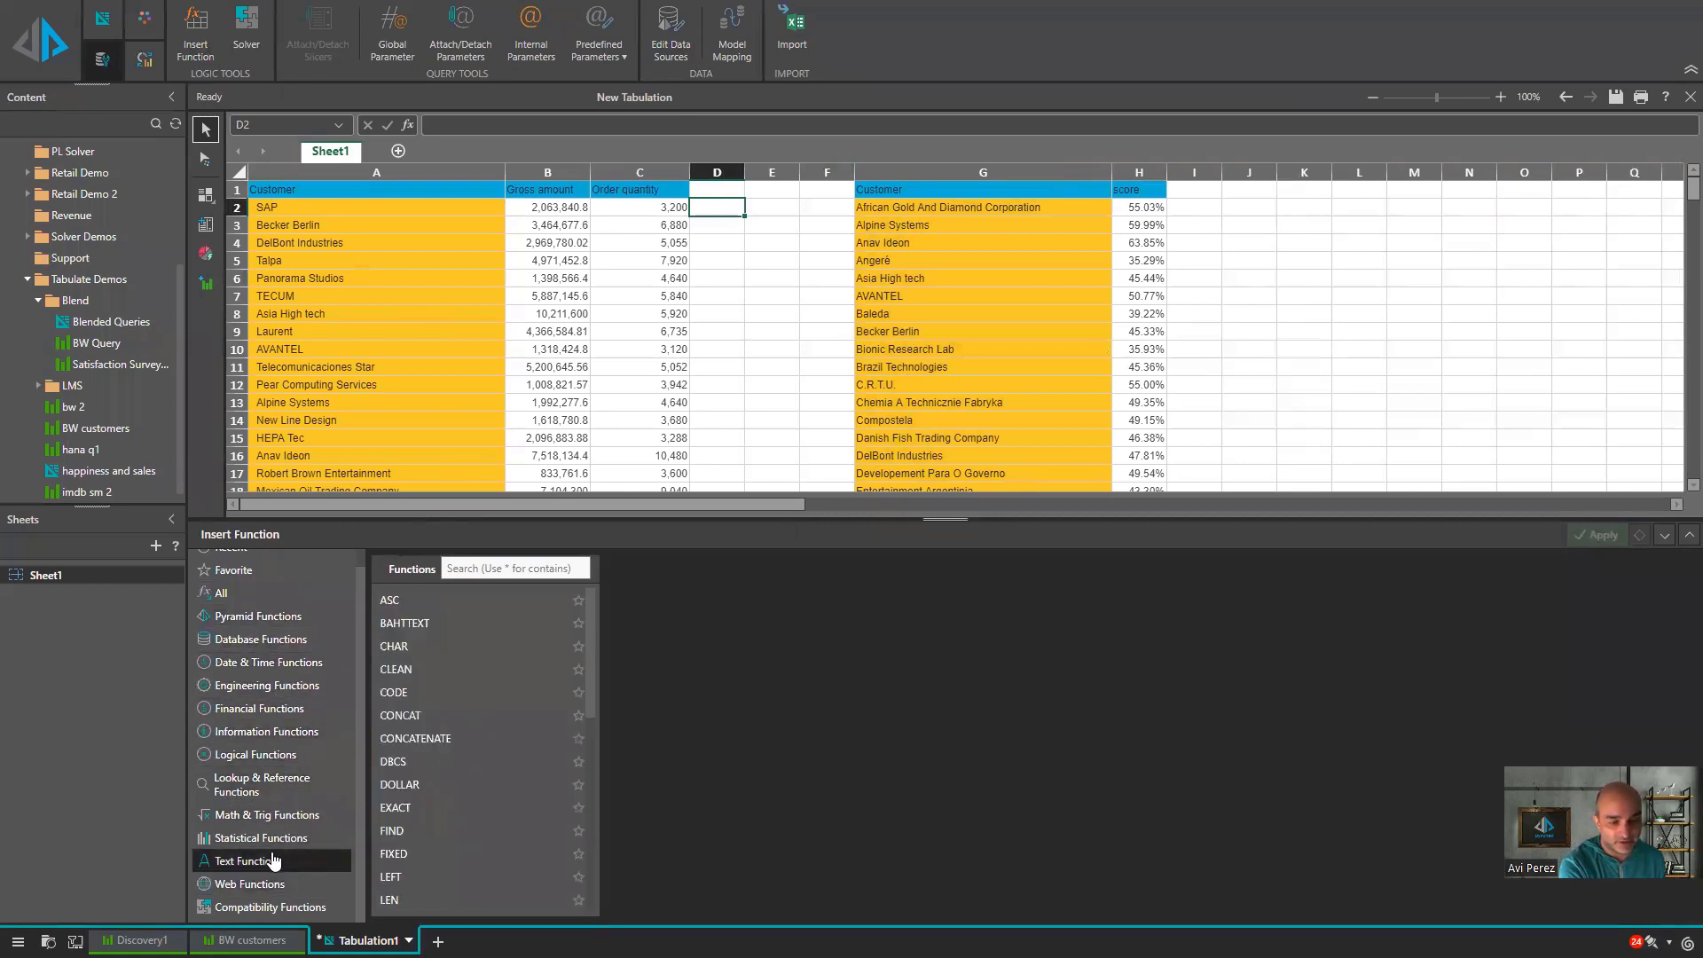
- Start a VLOOKUP function for cell D2 and set its lookup value to Sheet1 cell A2
{"action": "left_click", "coordinate": [271, 788]}
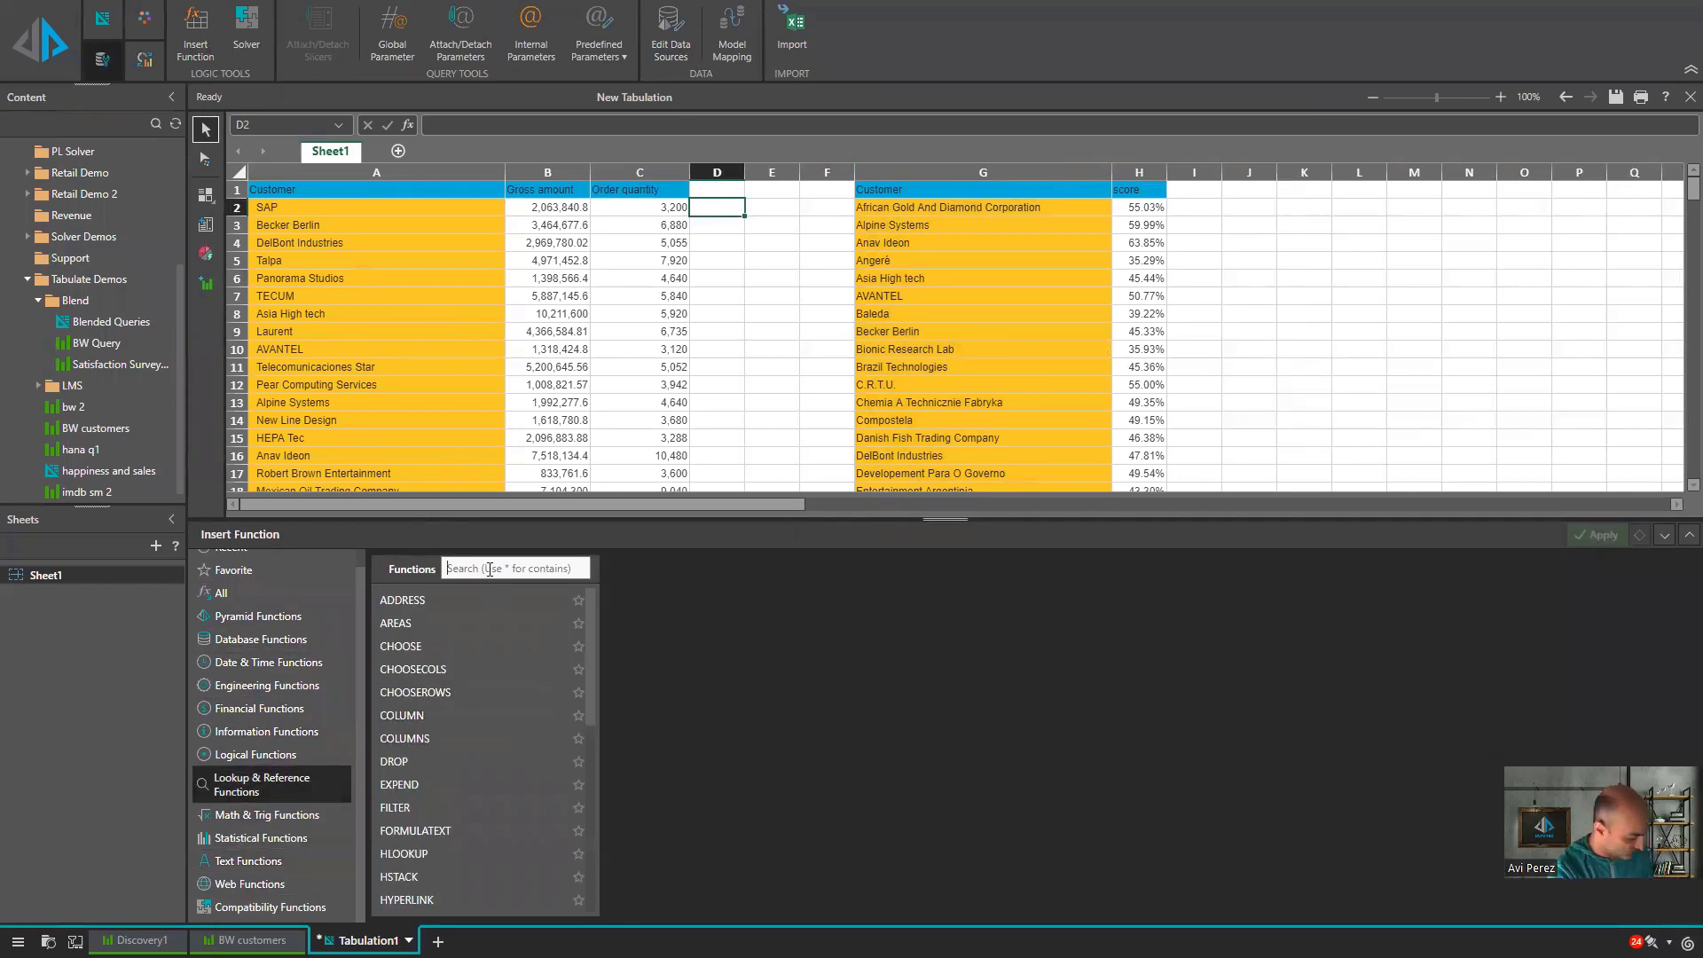
{"action": "left_click", "coordinate": [490, 568]}
{"action": "type", "text": "vl"}
{"action": "left_click", "coordinate": [470, 611]}
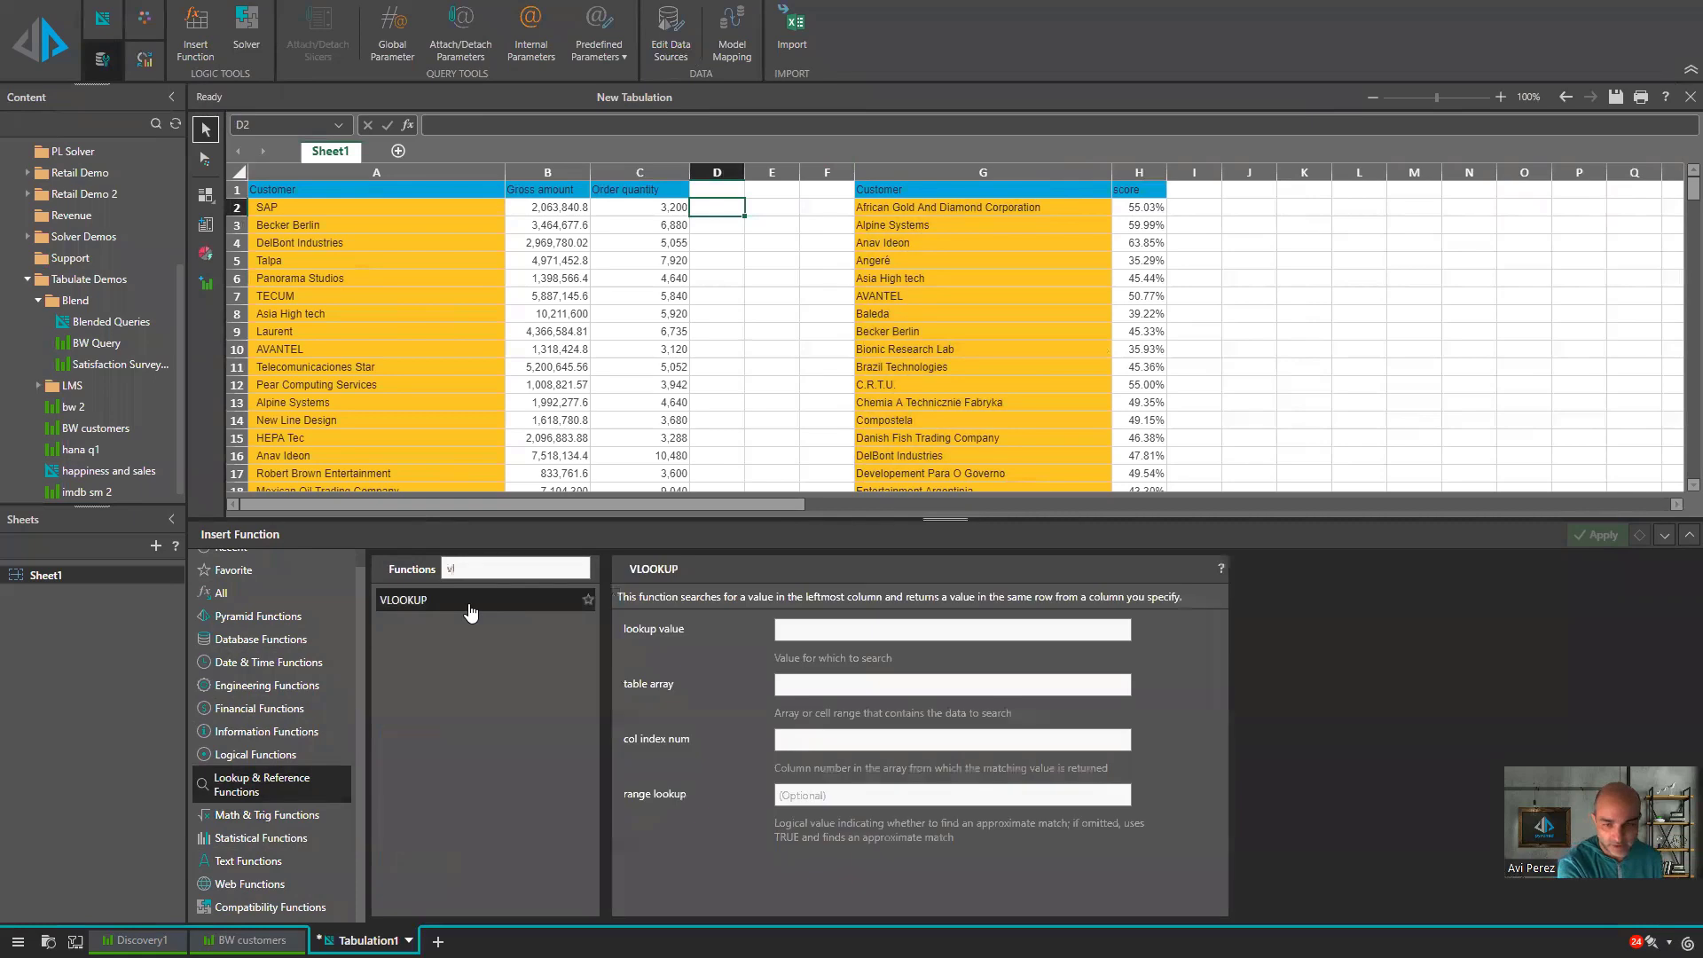
{"action": "left_click", "coordinate": [816, 628]}
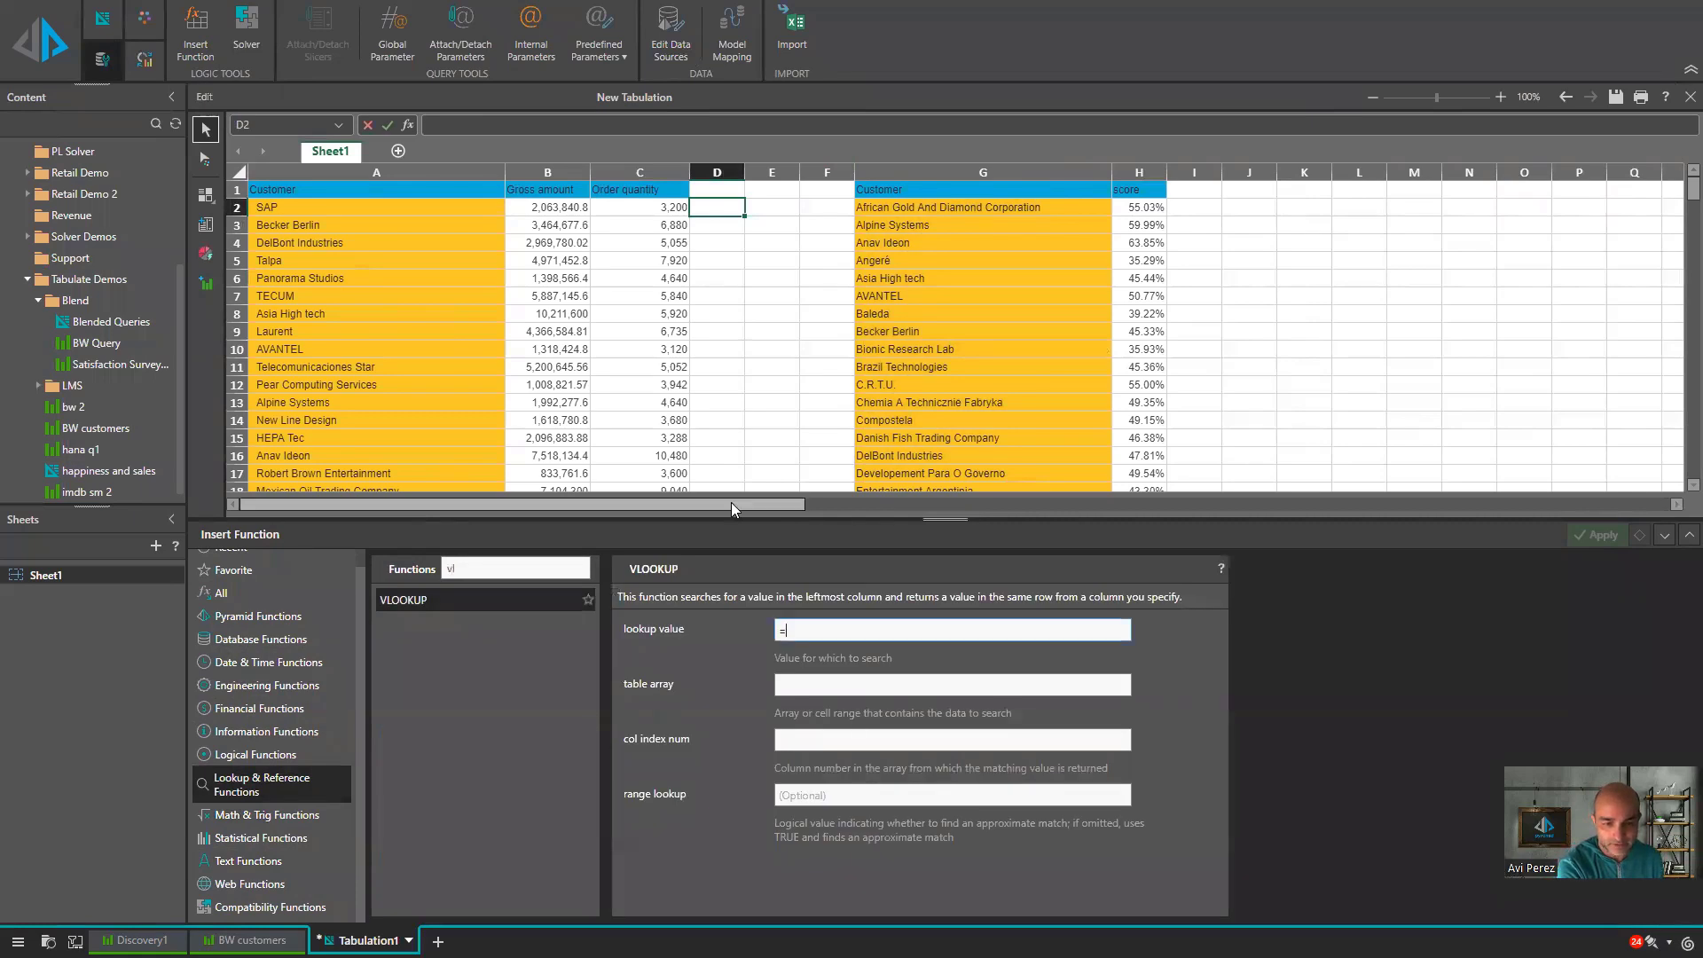
{"action": "left_click", "coordinate": [373, 210]}
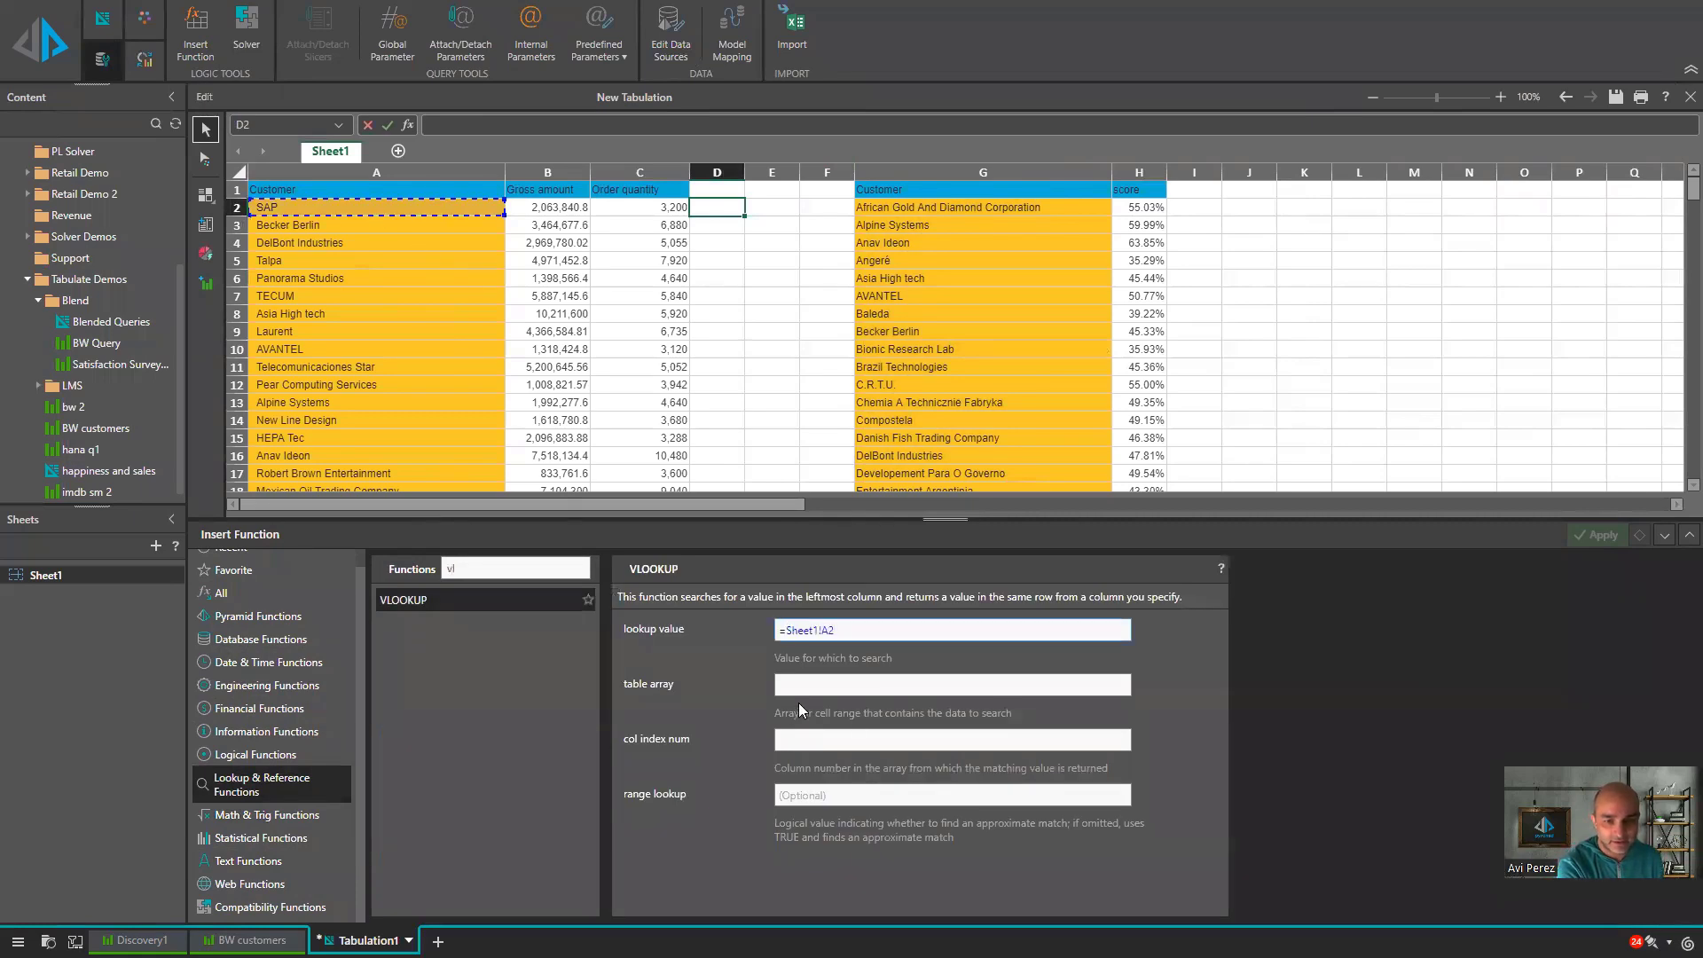
- Set the VLOOKUP's table array to Sheet1!$G$2:$H$45, column index to 2 and range lookup to false, and apply it
{"action": "left_click", "coordinate": [800, 686]}
{"action": "left_click_drag", "start_coordinate": [962, 207], "coordinate": [1152, 315]}
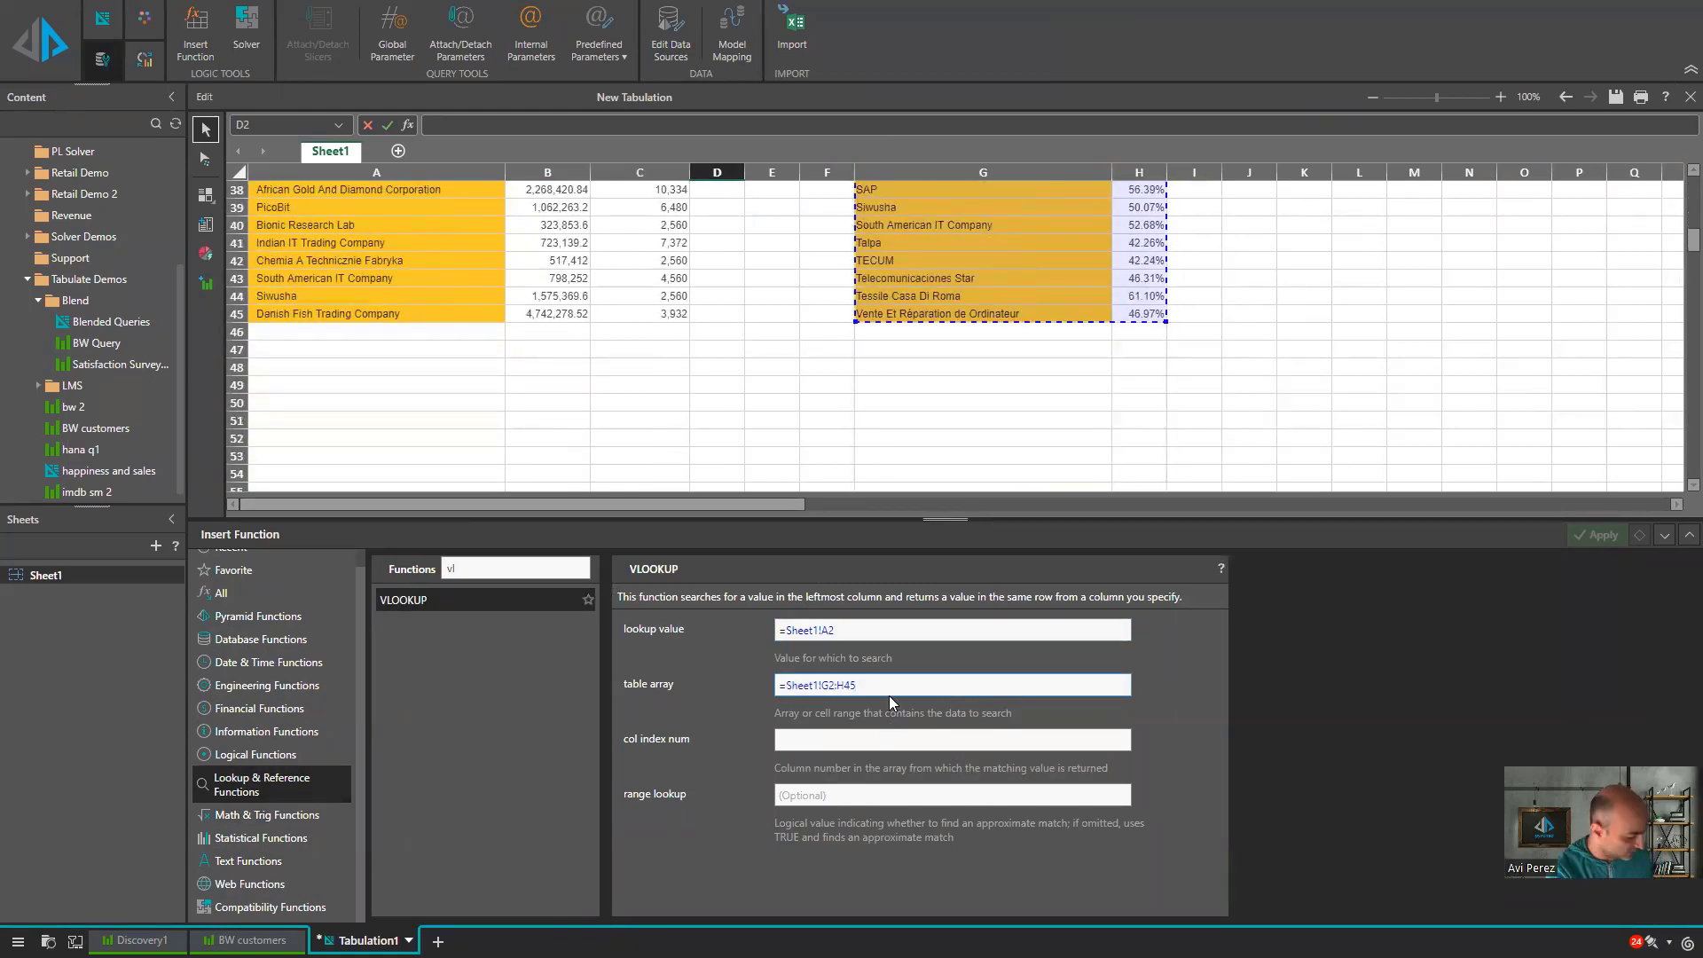
{"action": "left_click", "coordinate": [868, 747]}
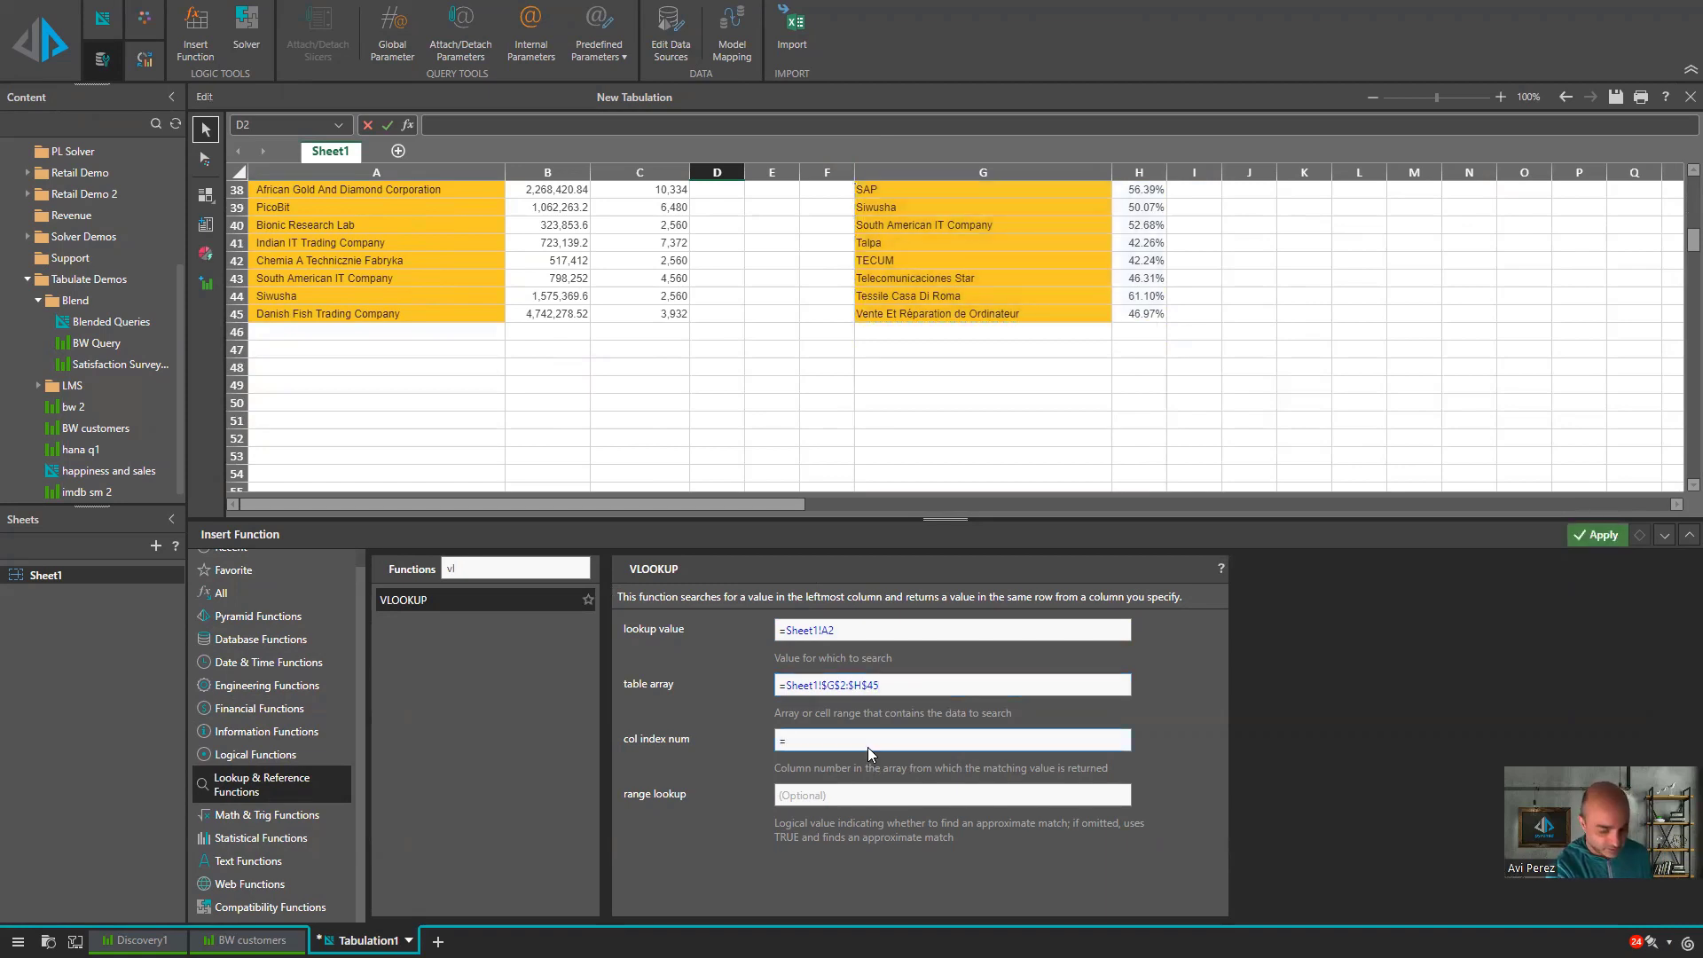
{"action": "key", "text": "BackSpace"}
{"action": "type", "text": "2"}
{"action": "left_click", "coordinate": [863, 798]}
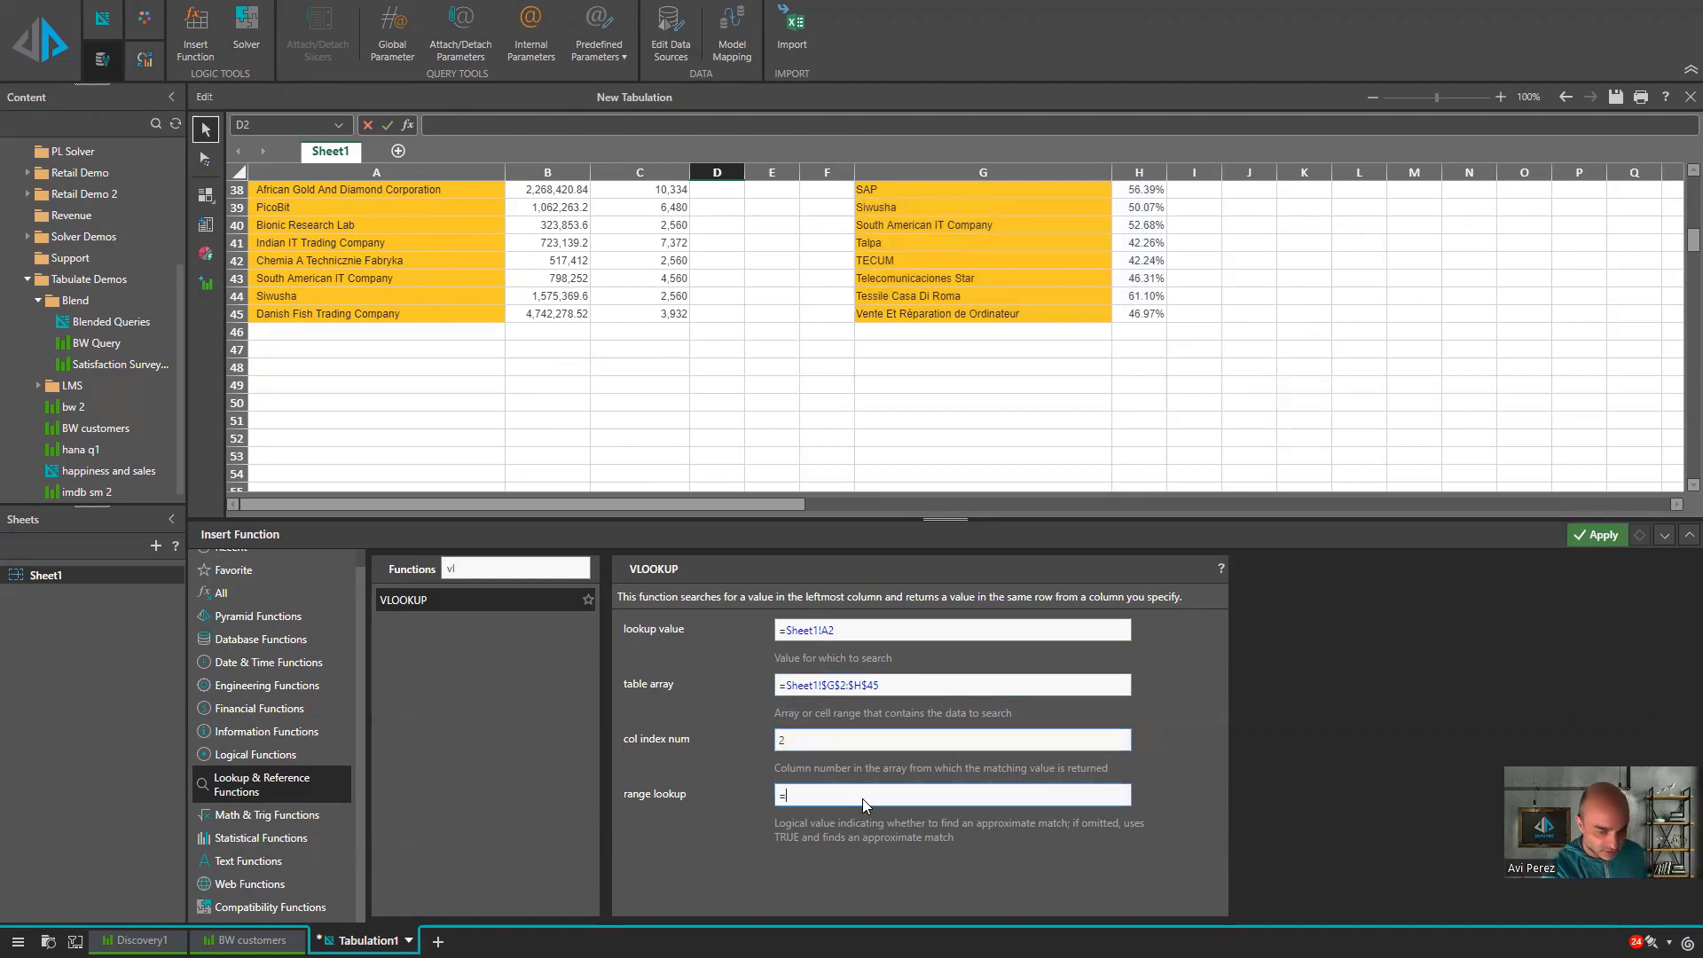
{"action": "key", "text": "BackSpace"}
{"action": "type", "text": "false"}
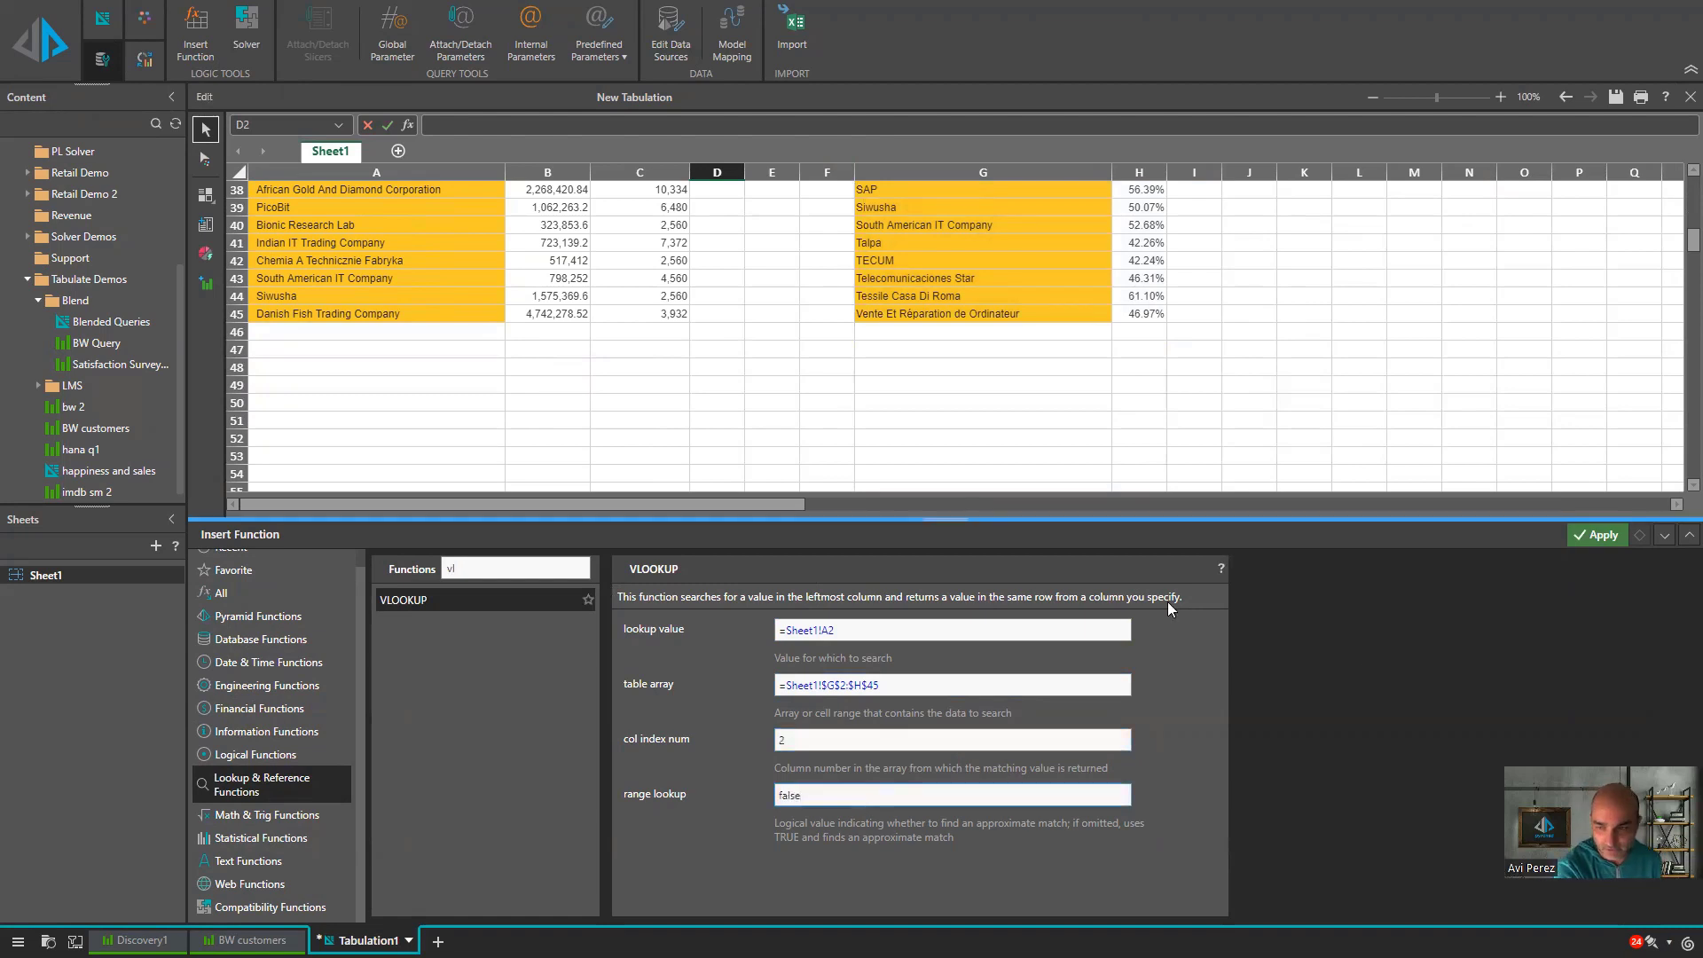
{"action": "left_click", "coordinate": [1599, 536]}
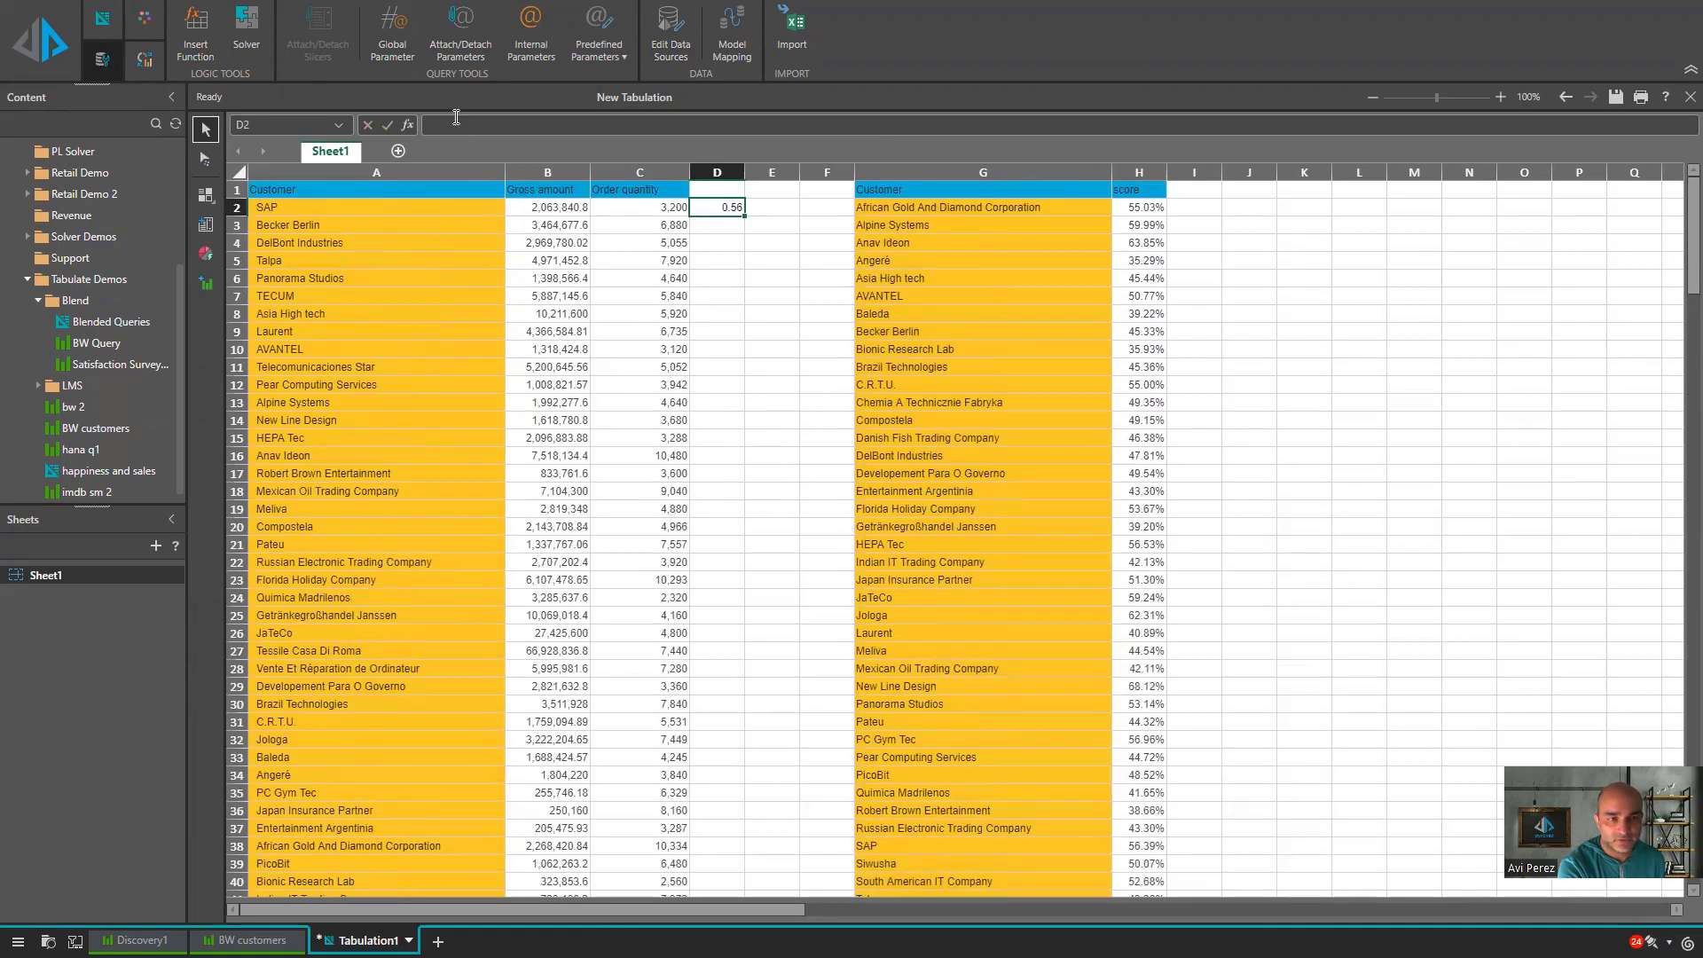
- Format the VLOOKUP result in D2 as a percentage and fill the formula down to the last customer row, 45
{"action": "left_click", "coordinate": [717, 213]}
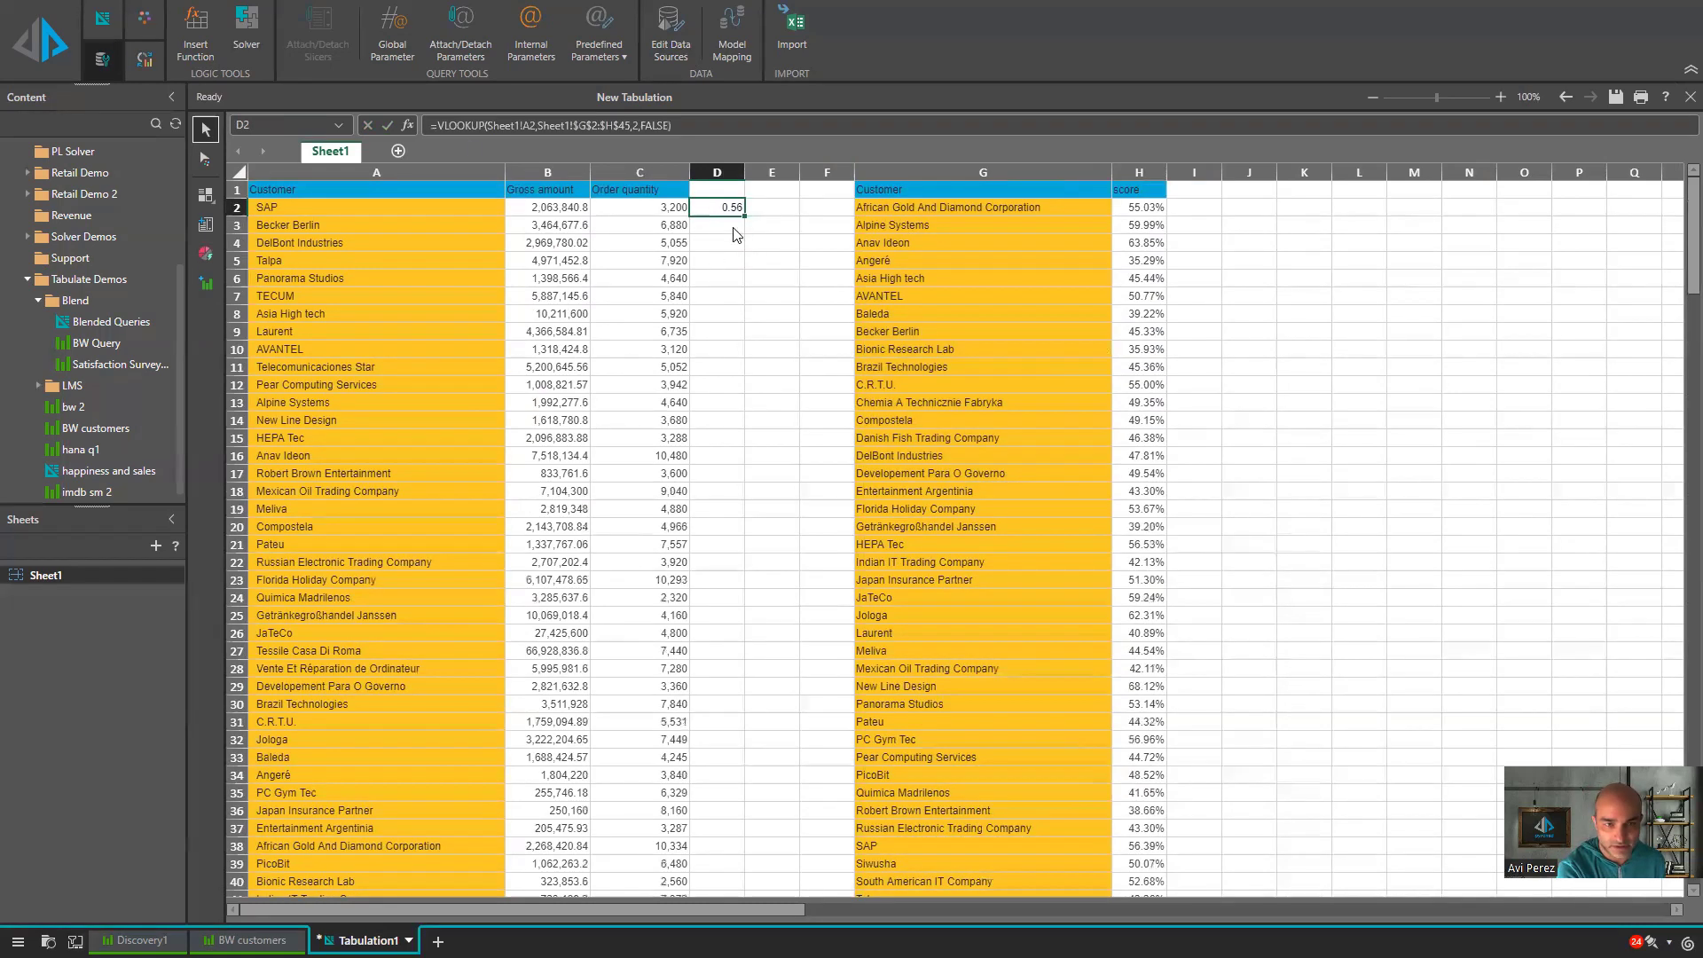
{"action": "left_click", "coordinate": [102, 22]}
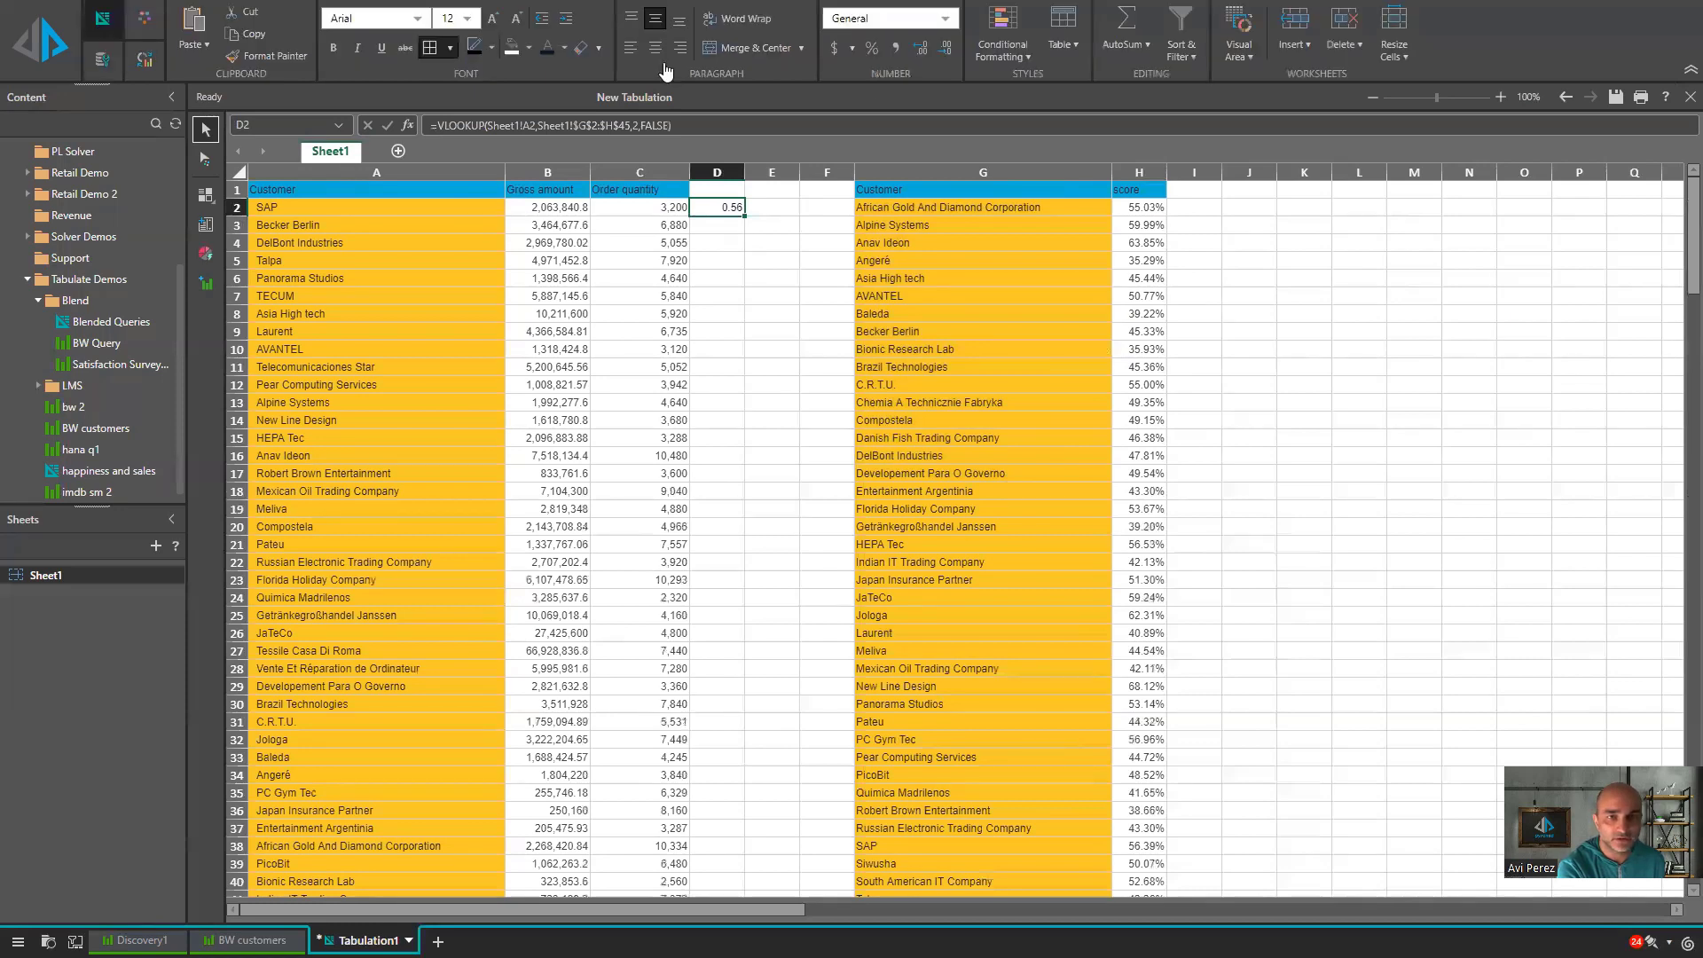
{"action": "left_click", "coordinate": [873, 50]}
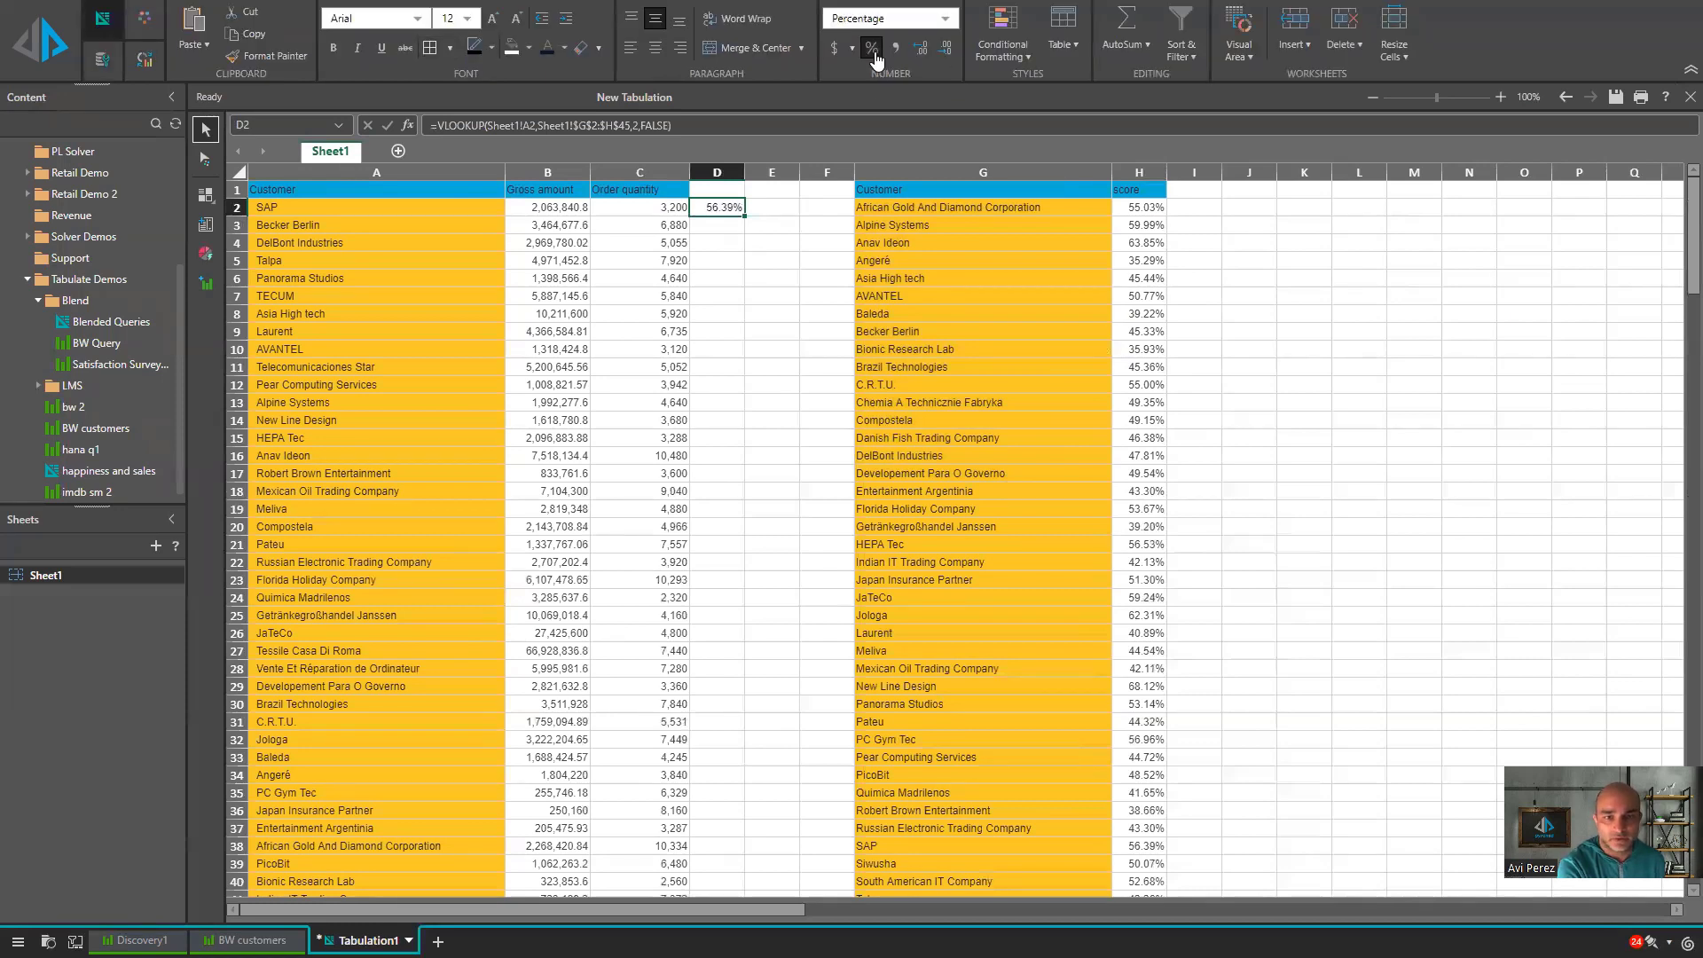
{"action": "double_click", "coordinate": [745, 217]}
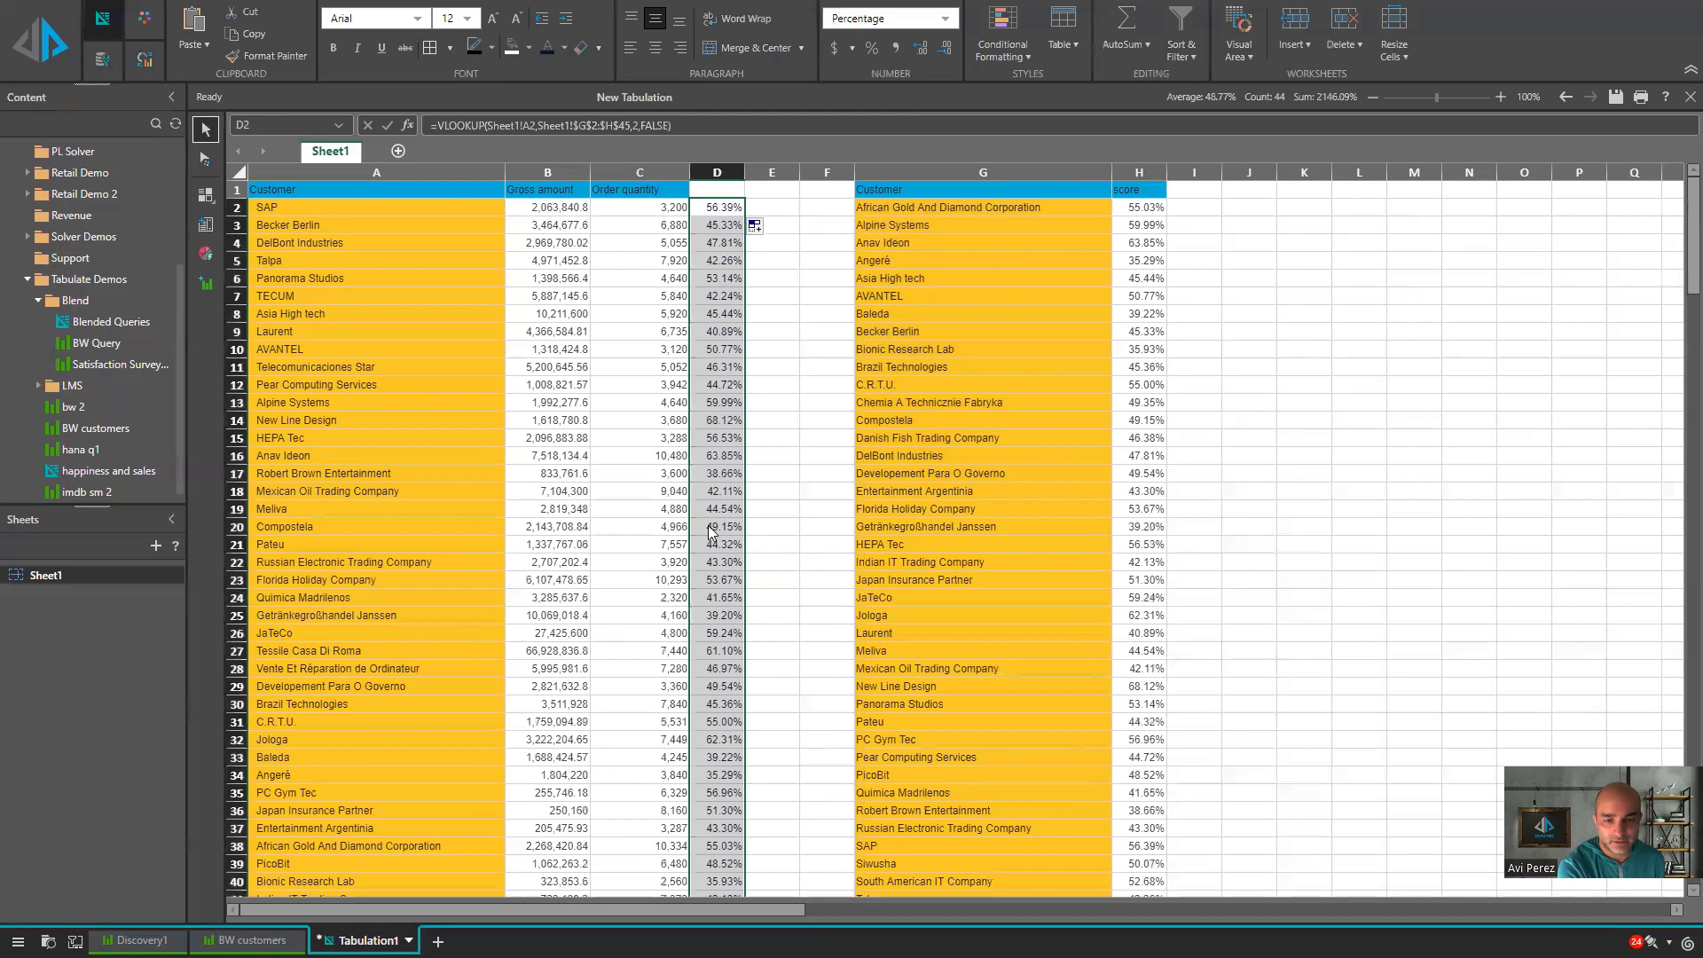
{"action": "scroll", "coordinate": [715, 527], "scroll_direction": "down", "scroll_amount": 8}
{"action": "scroll", "coordinate": [728, 355], "scroll_direction": "up", "scroll_amount": 8}
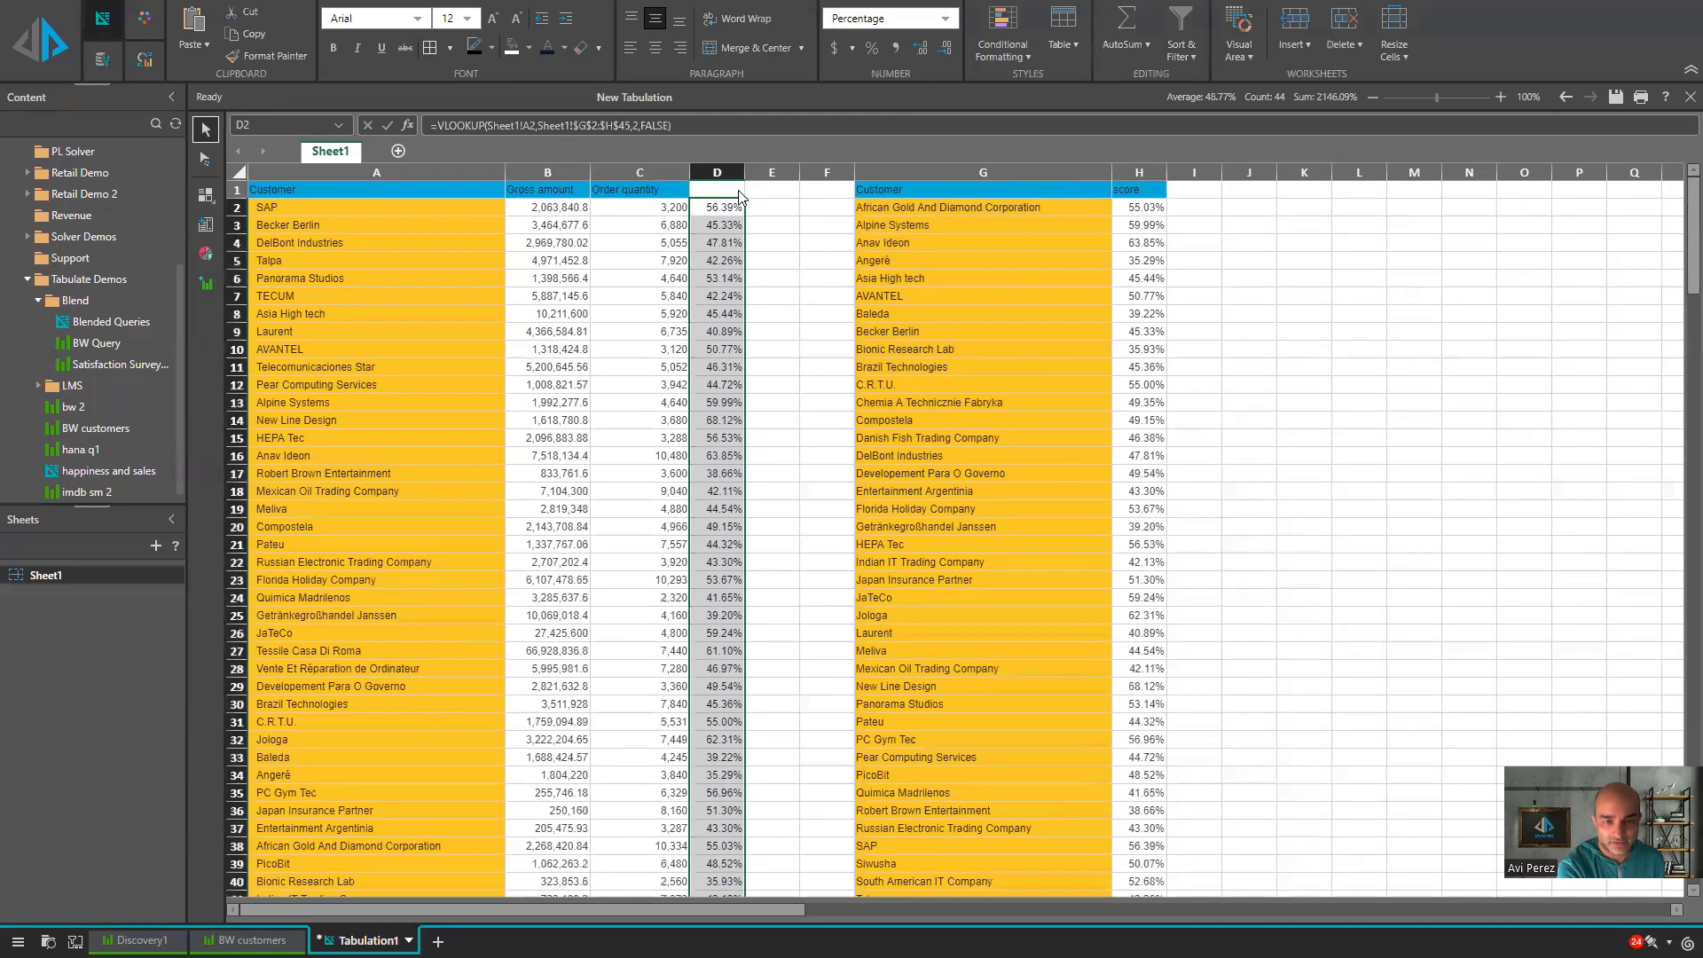
- Title column D "Satisfaction" in cell D1, copy the Order quantity header's format onto it, and widen the column
{"action": "left_click", "coordinate": [737, 192]}
{"action": "type", "text": "Satisfaction"}
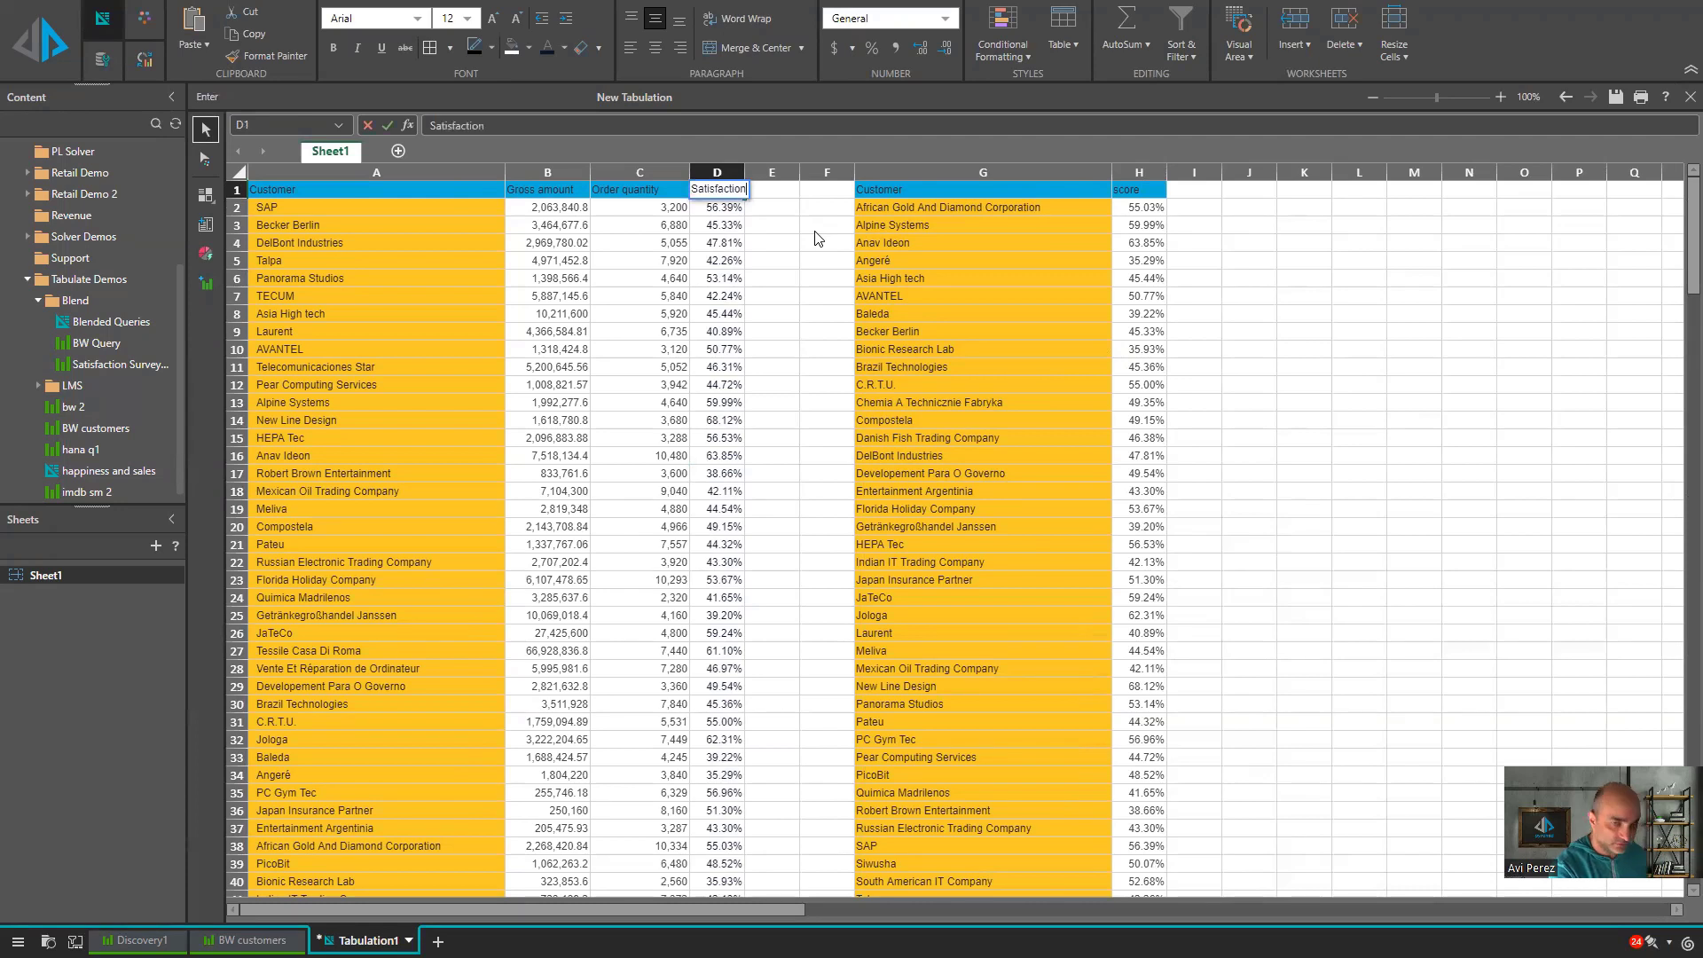
{"action": "left_click", "coordinate": [639, 189]}
{"action": "left_click", "coordinate": [275, 55]}
{"action": "left_click", "coordinate": [719, 190]}
{"action": "left_click_drag", "start_coordinate": [745, 171], "coordinate": [782, 171]}
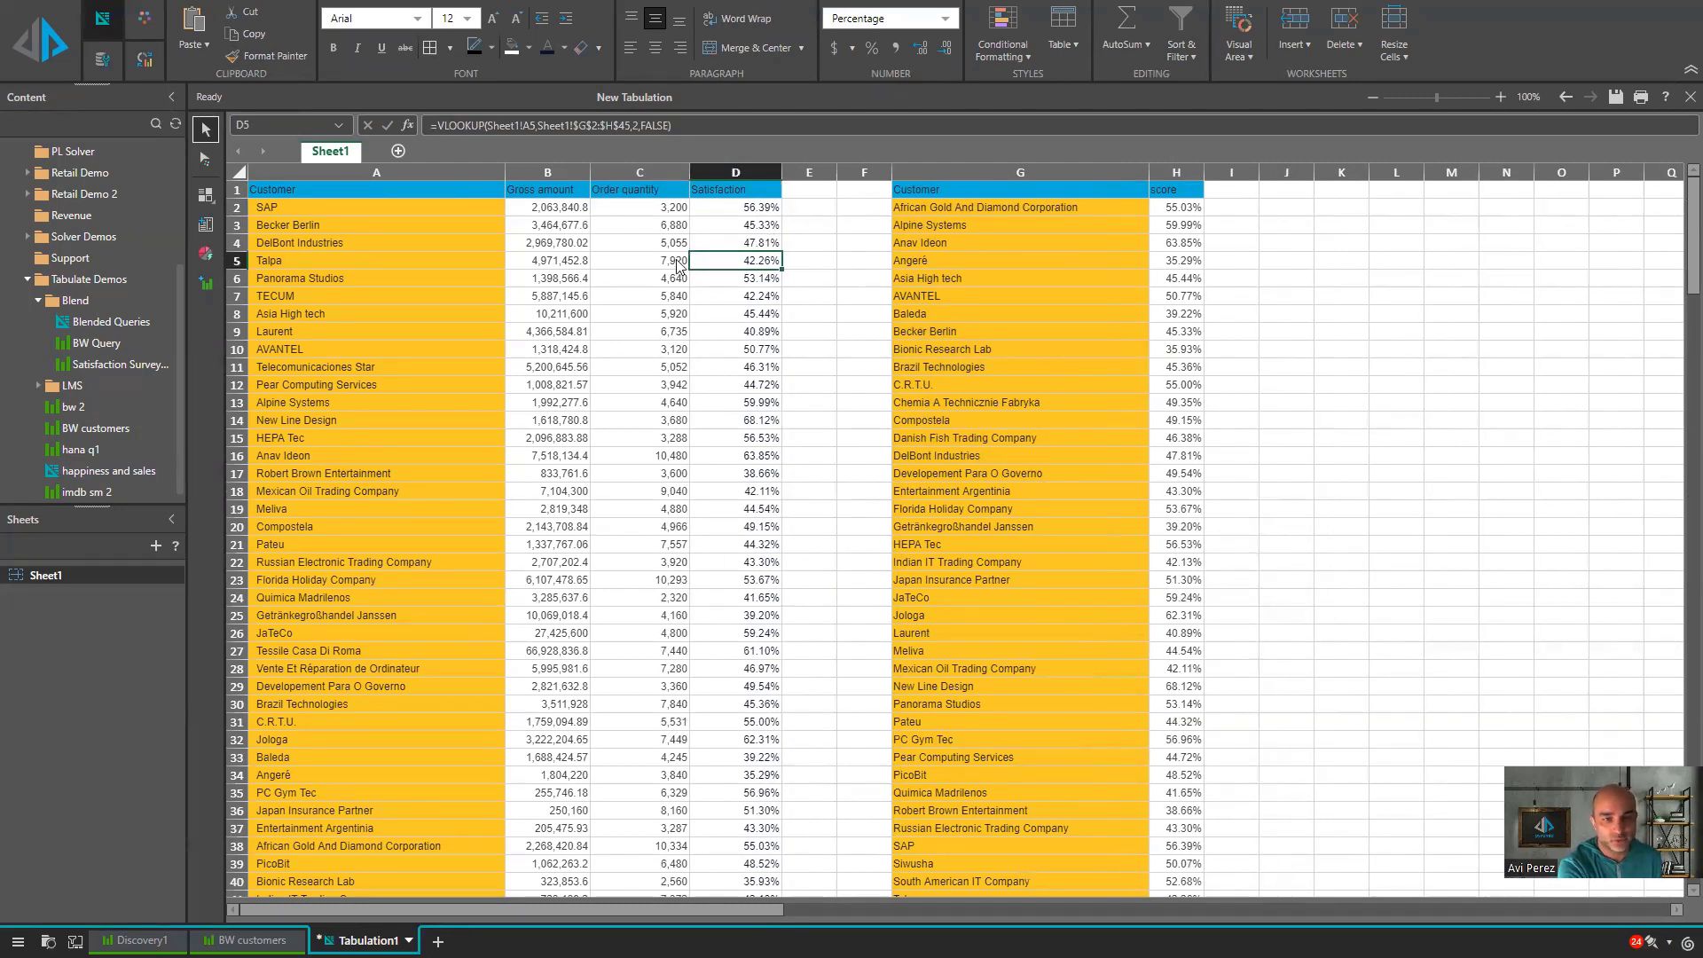
- Visualize the blended customer range A1:D45 as a scatter chart in Panel 1
{"action": "left_click_drag", "start_coordinate": [724, 190], "coordinate": [412, 792]}
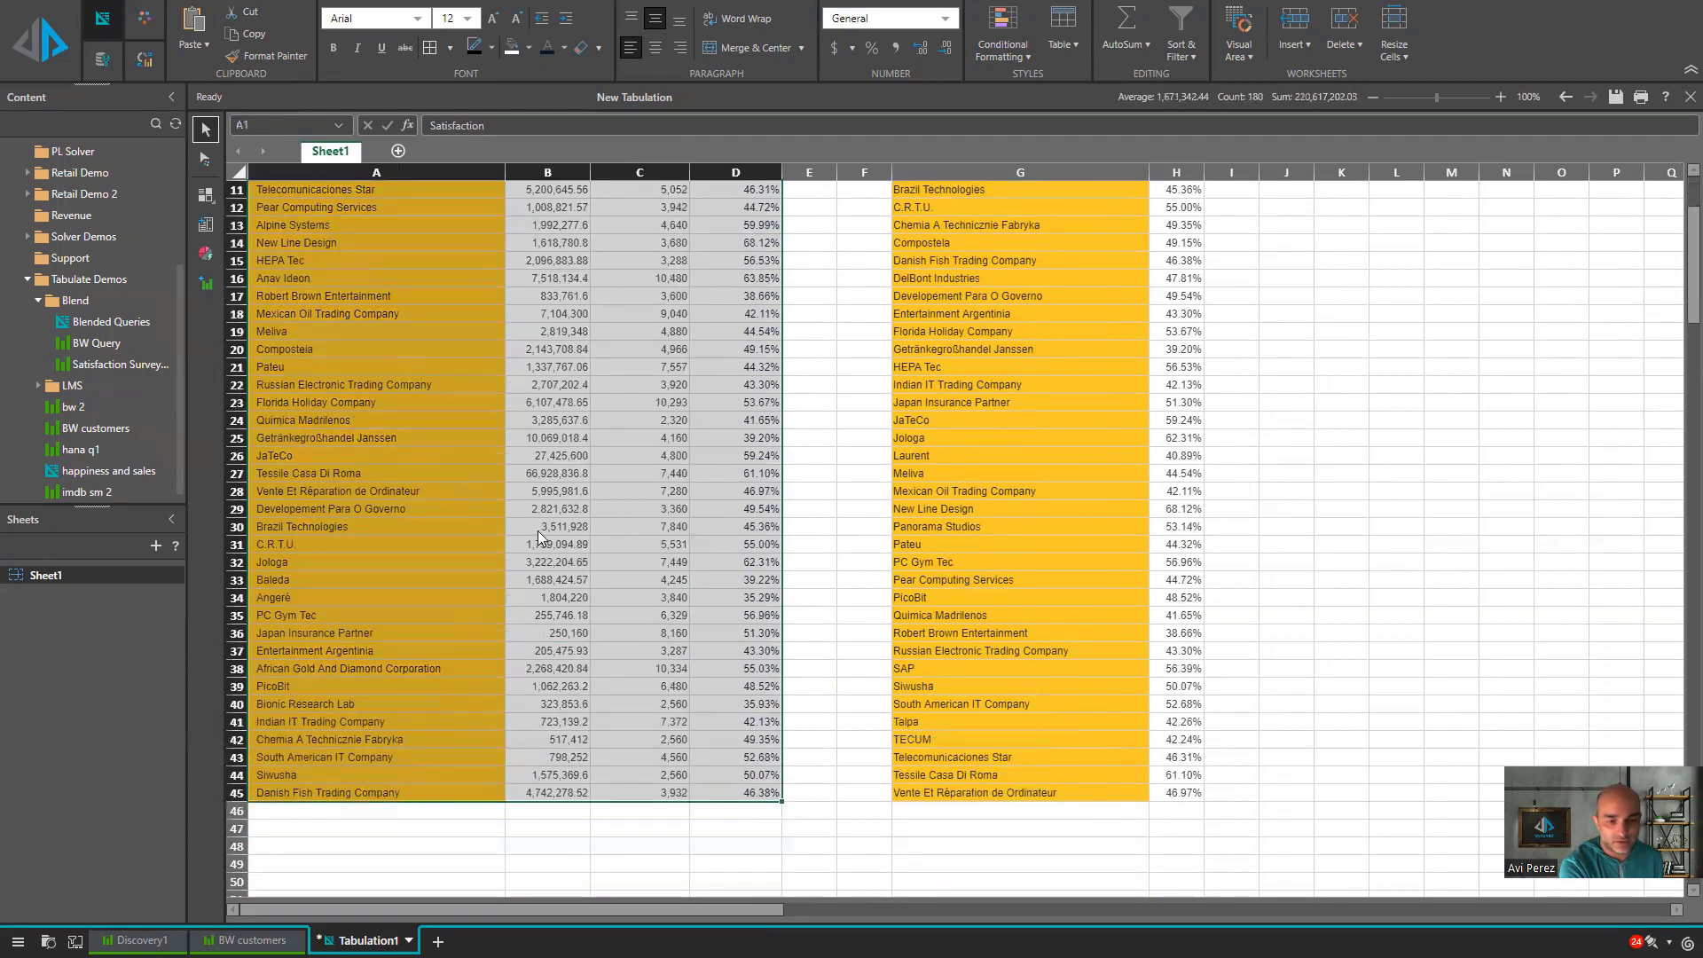
{"action": "right_click", "coordinate": [543, 540]}
{"action": "mouse_move", "coordinate": [674, 728]}
{"action": "mouse_move", "coordinate": [800, 732]}
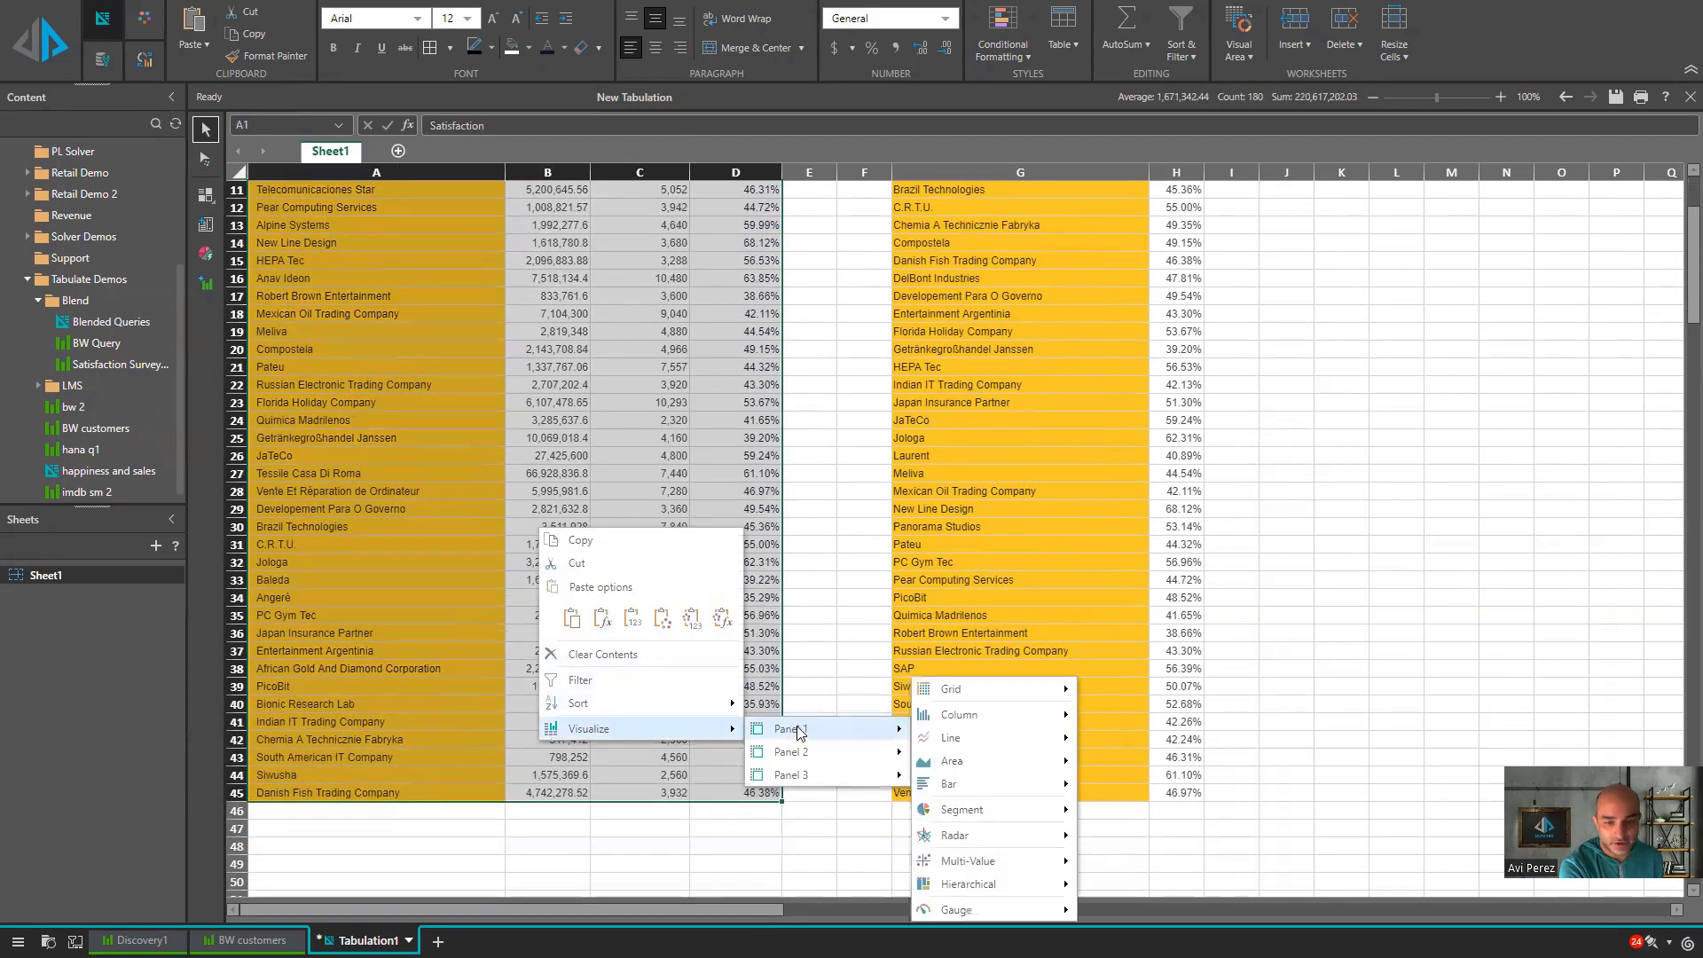
{"action": "mouse_move", "coordinate": [1022, 861]}
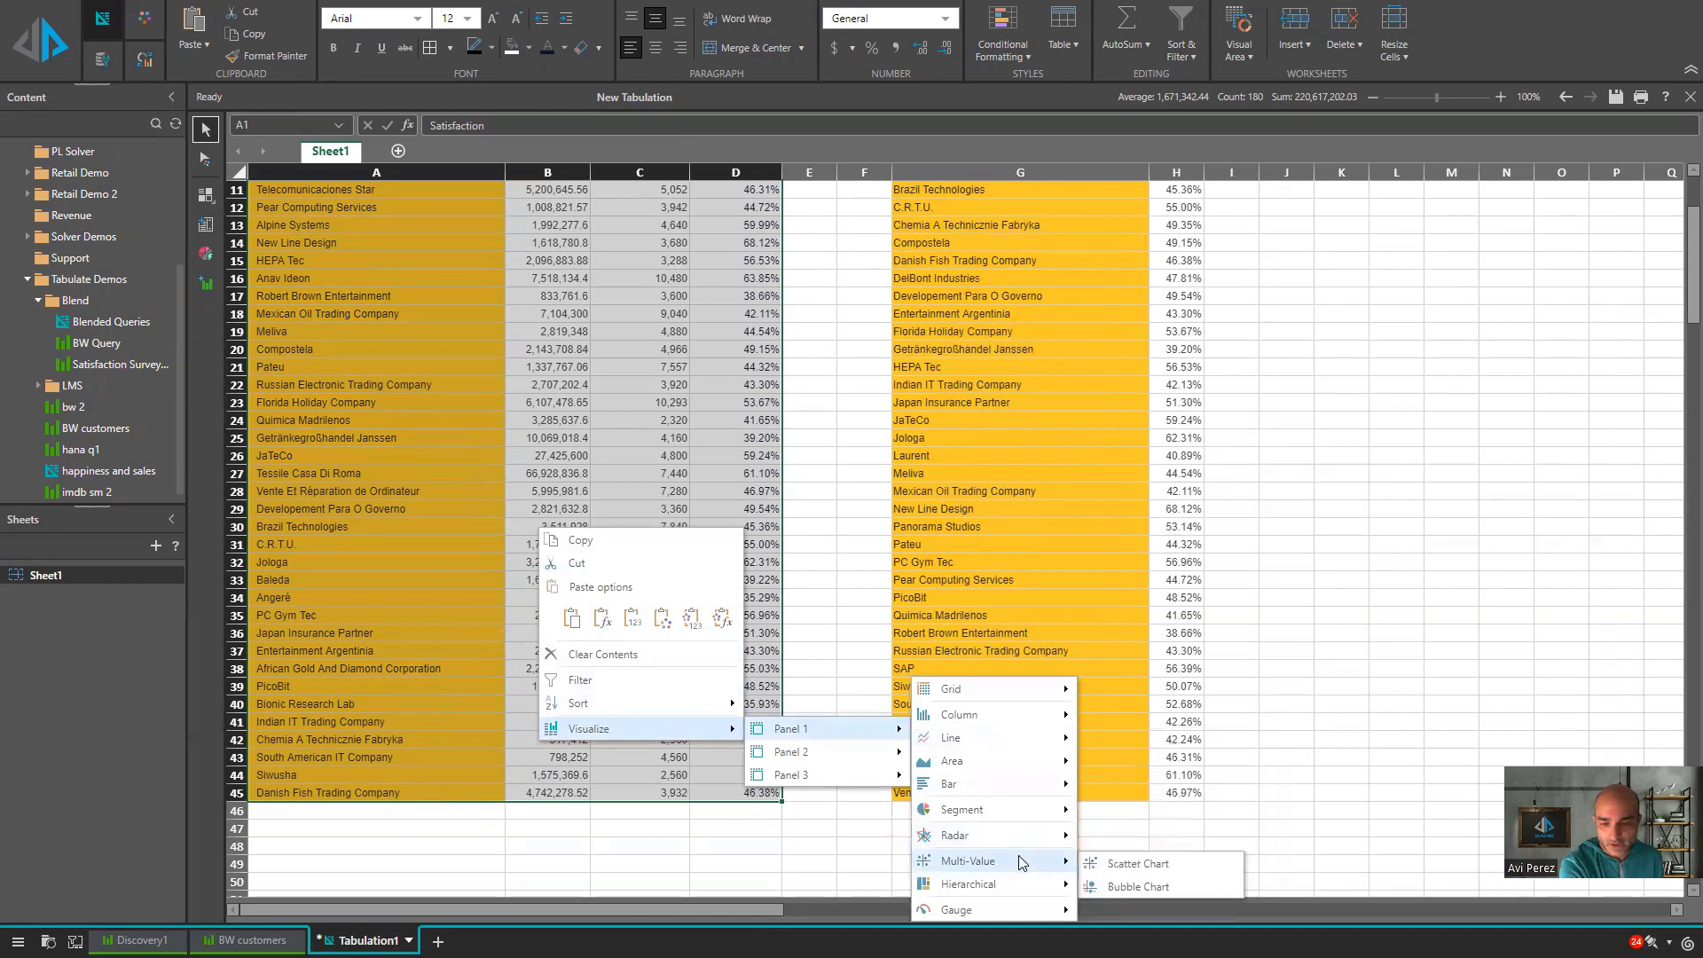
{"action": "left_click", "coordinate": [1166, 866]}
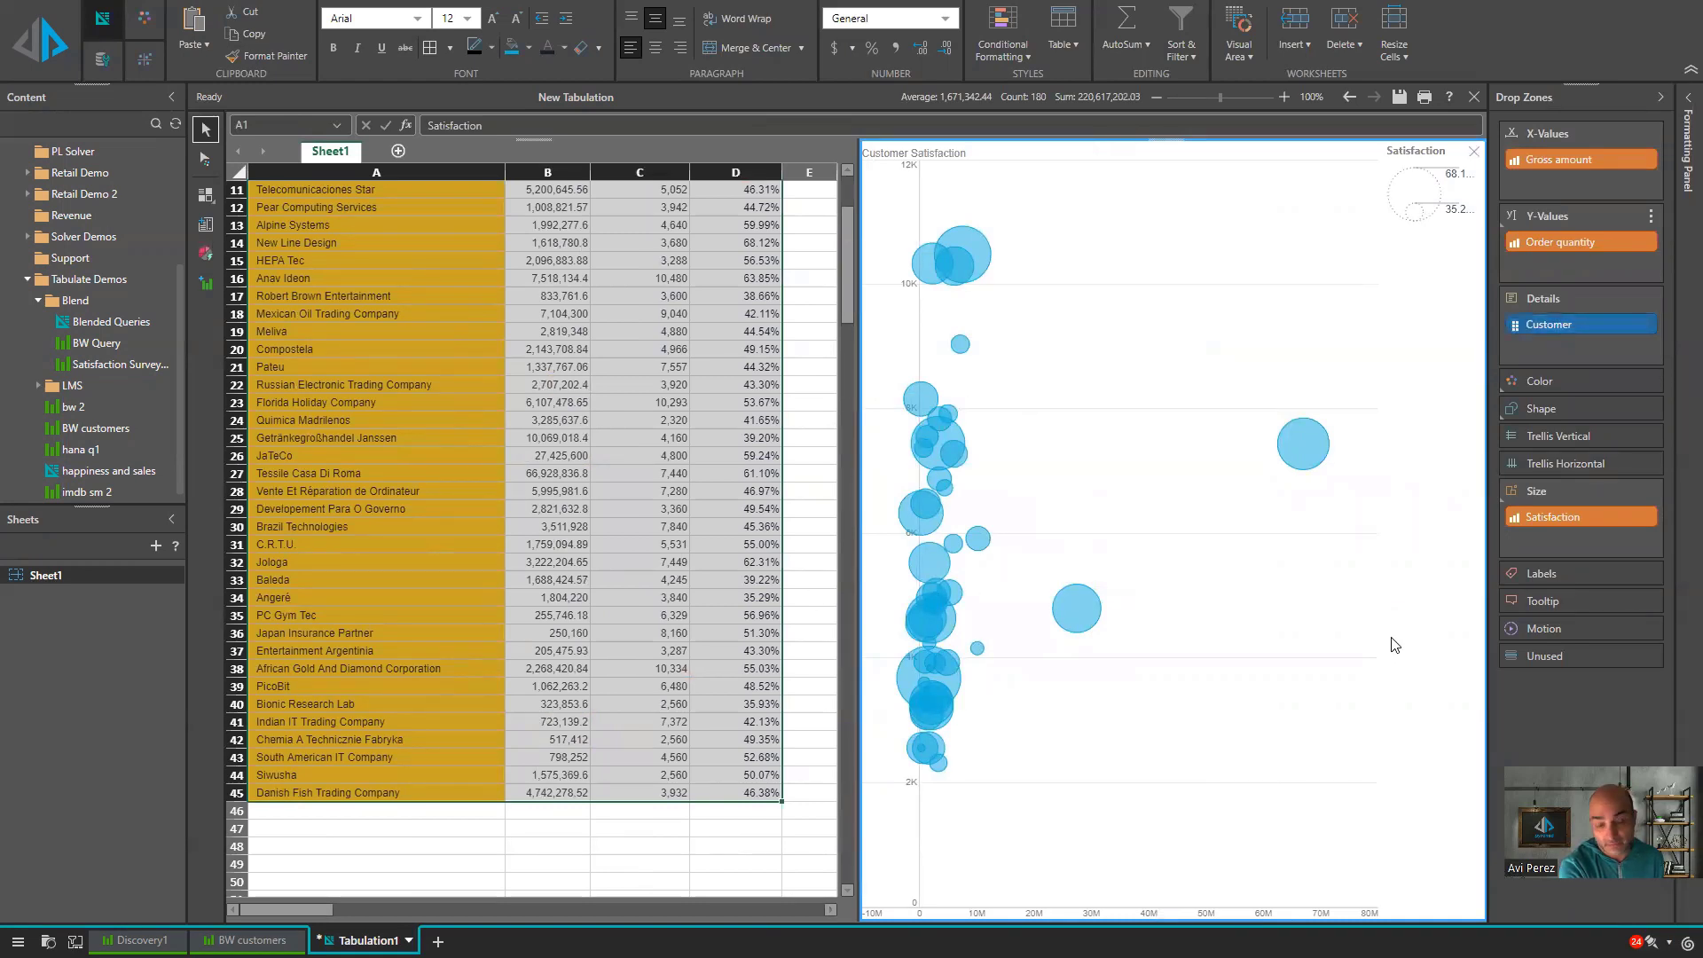
- Copy the chart's Satisfaction measure from Size to Color
{"action": "right_click", "coordinate": [1535, 523]}
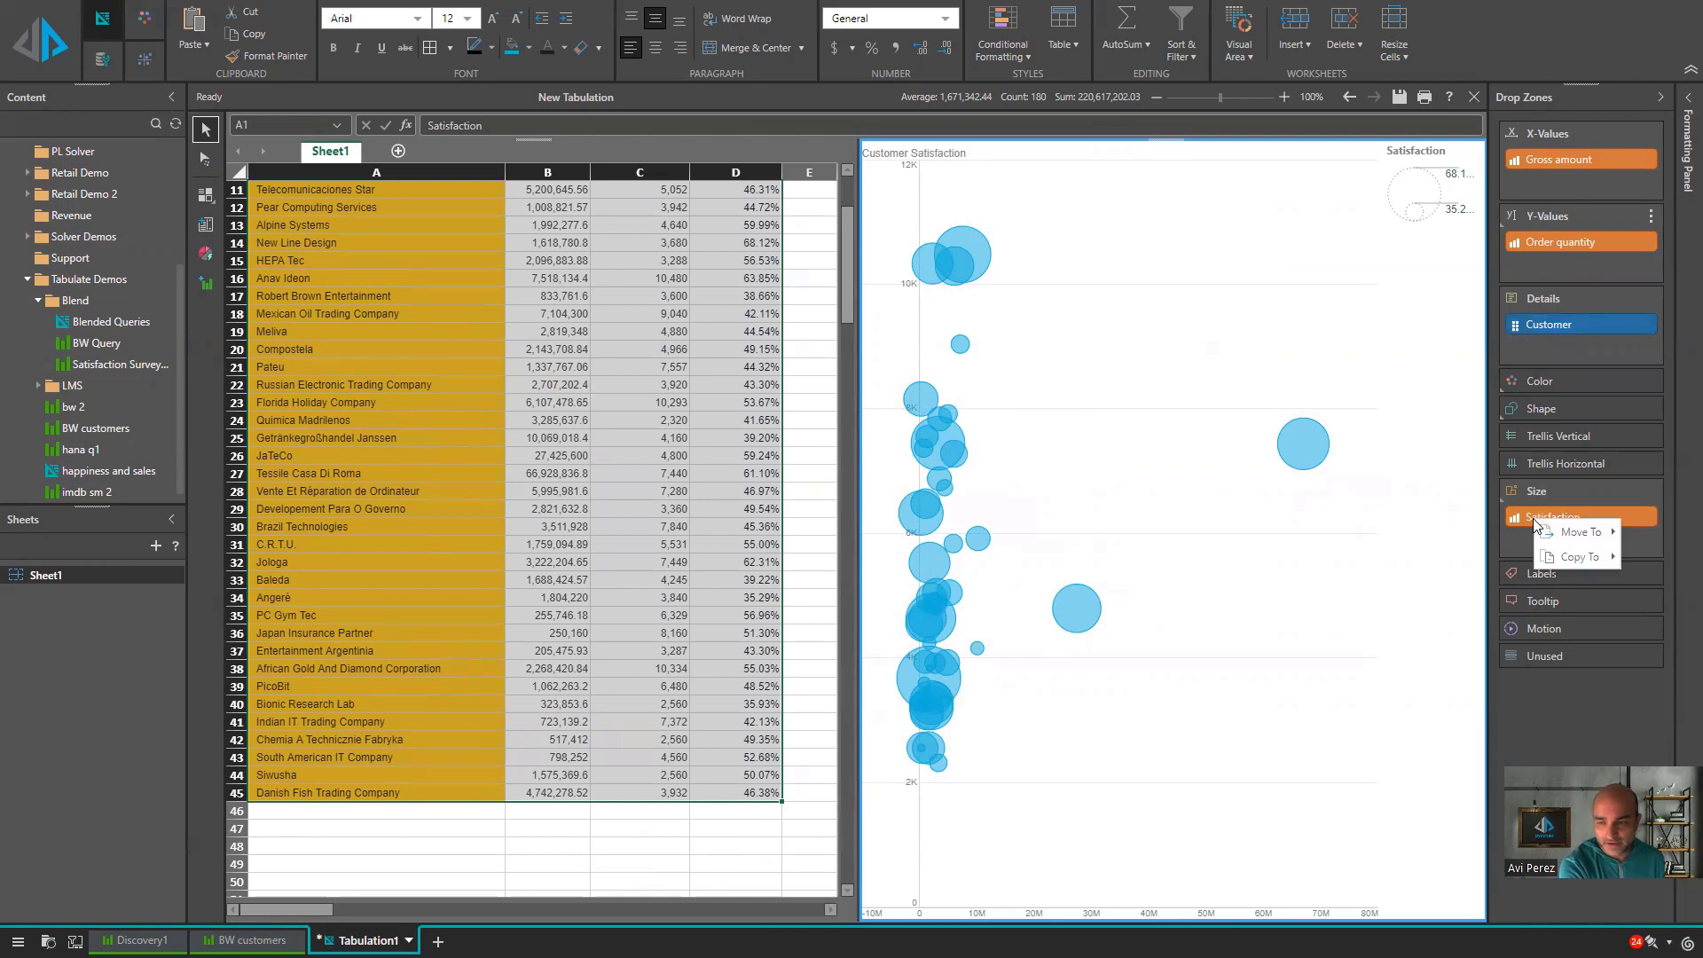
{"action": "mouse_move", "coordinate": [1579, 557]}
{"action": "left_click", "coordinate": [1415, 606]}
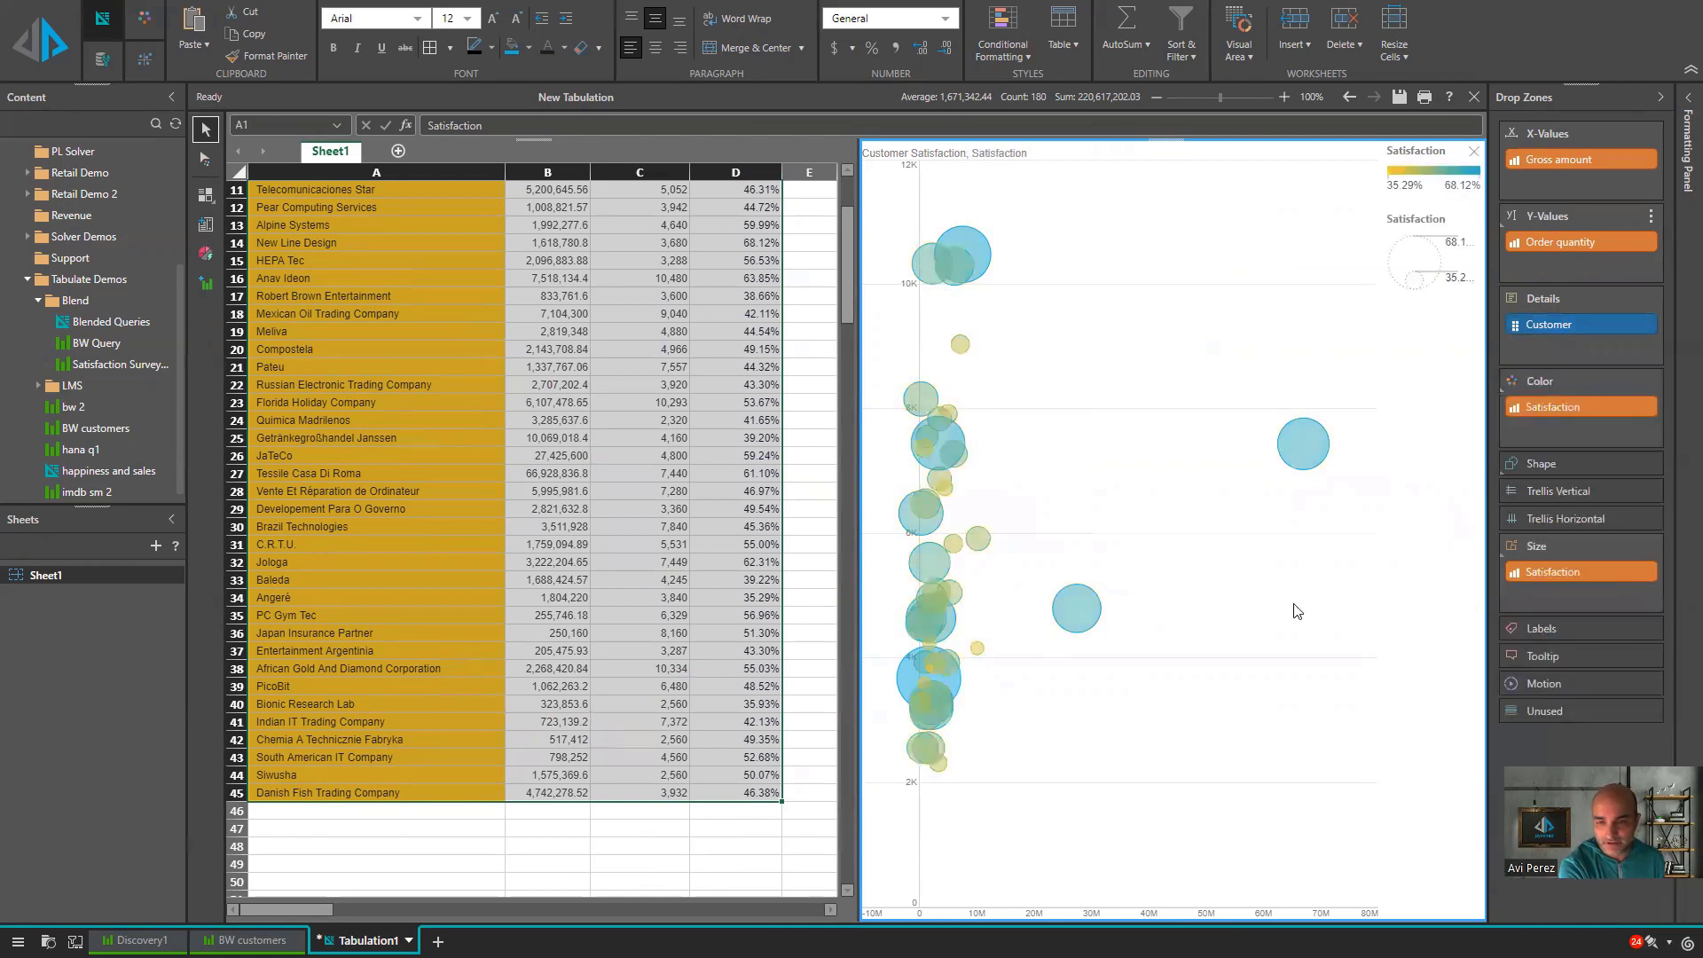
- Set the scatter chart's axes to Center Position and add a diagonal reference line
{"action": "left_click", "coordinate": [151, 67]}
{"action": "left_click", "coordinate": [865, 44]}
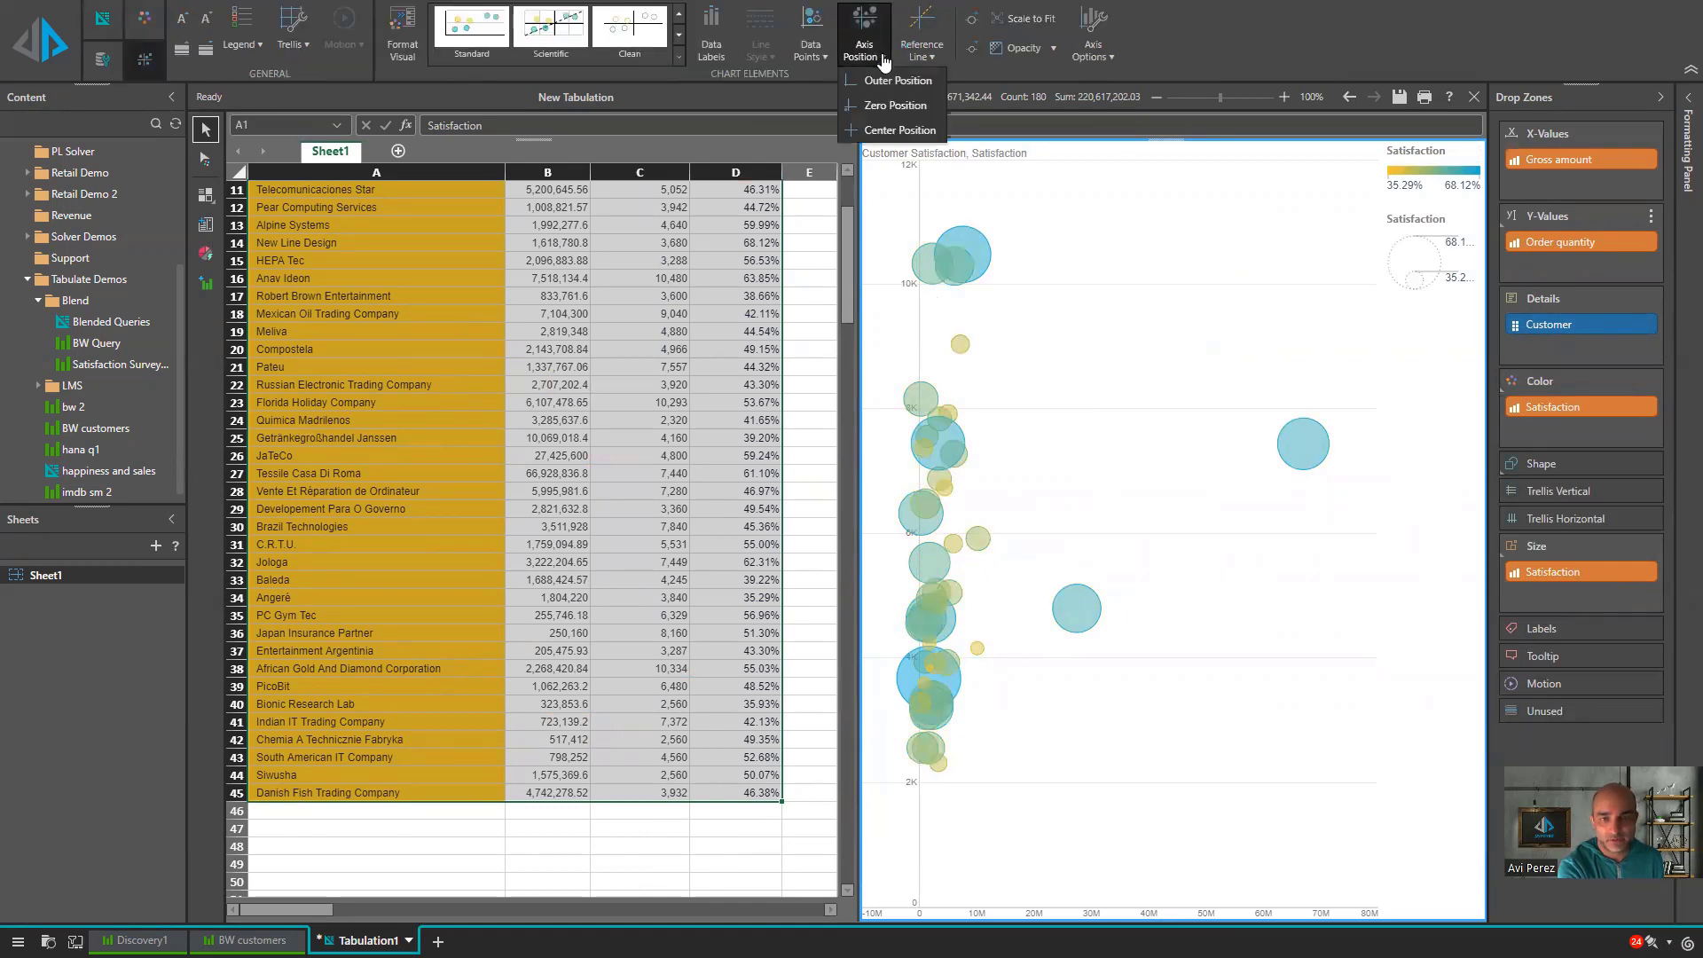
{"action": "left_click", "coordinate": [892, 128]}
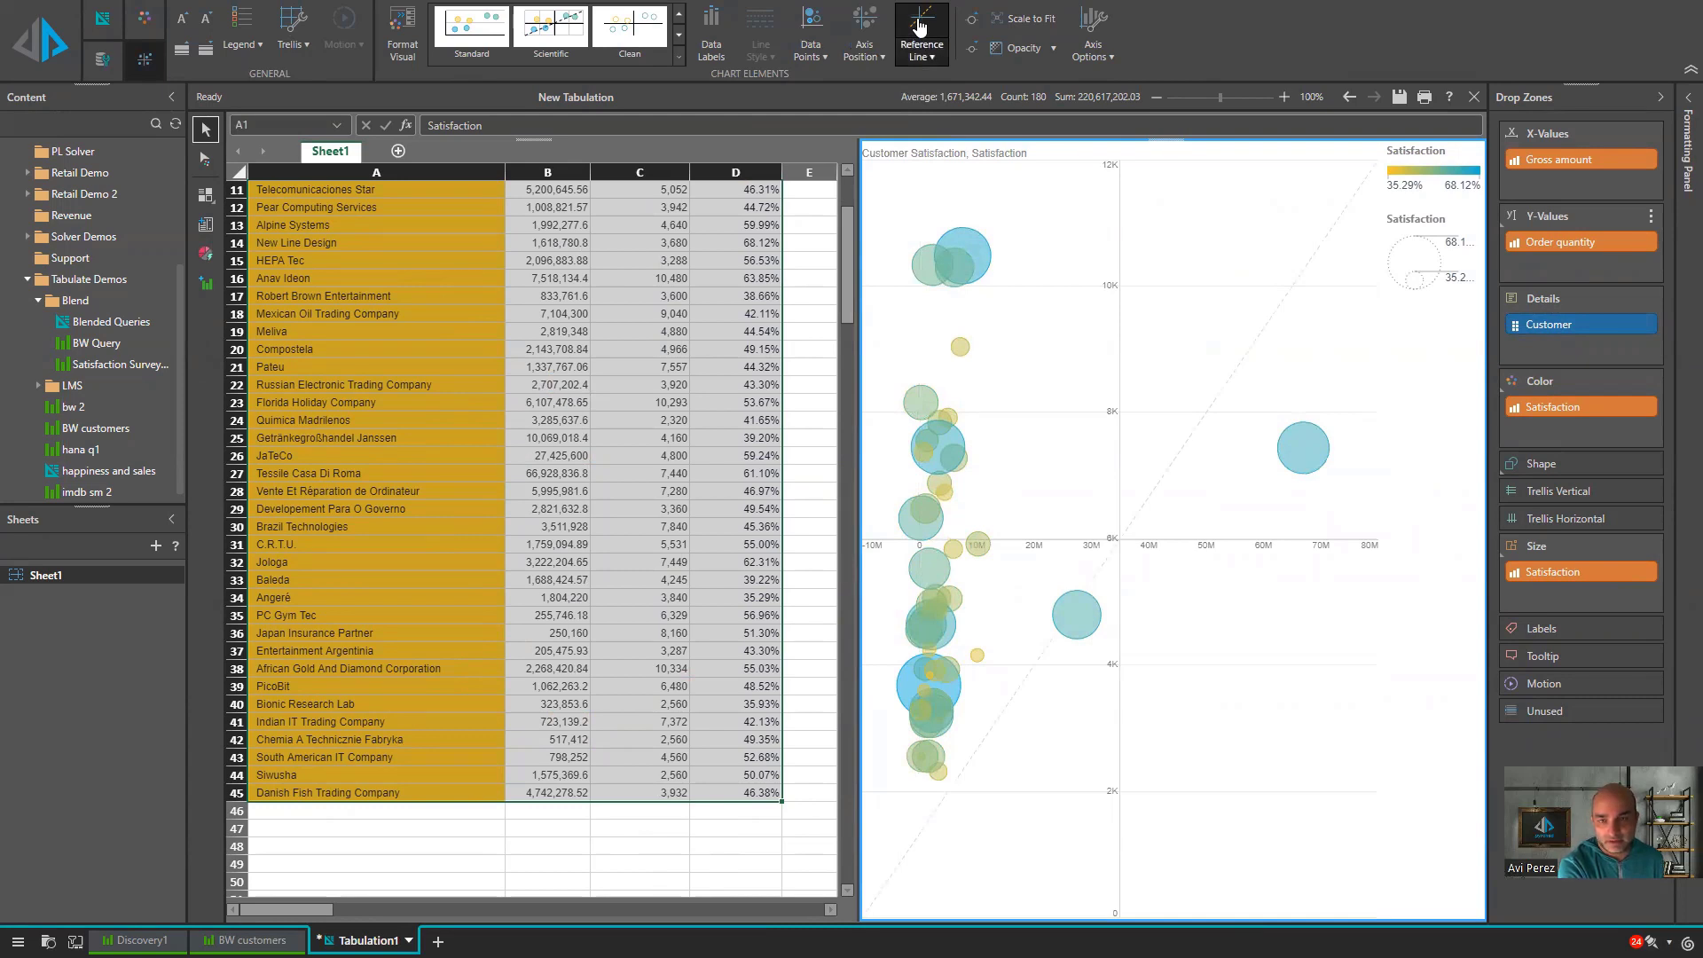
{"action": "left_click", "coordinate": [671, 390]}
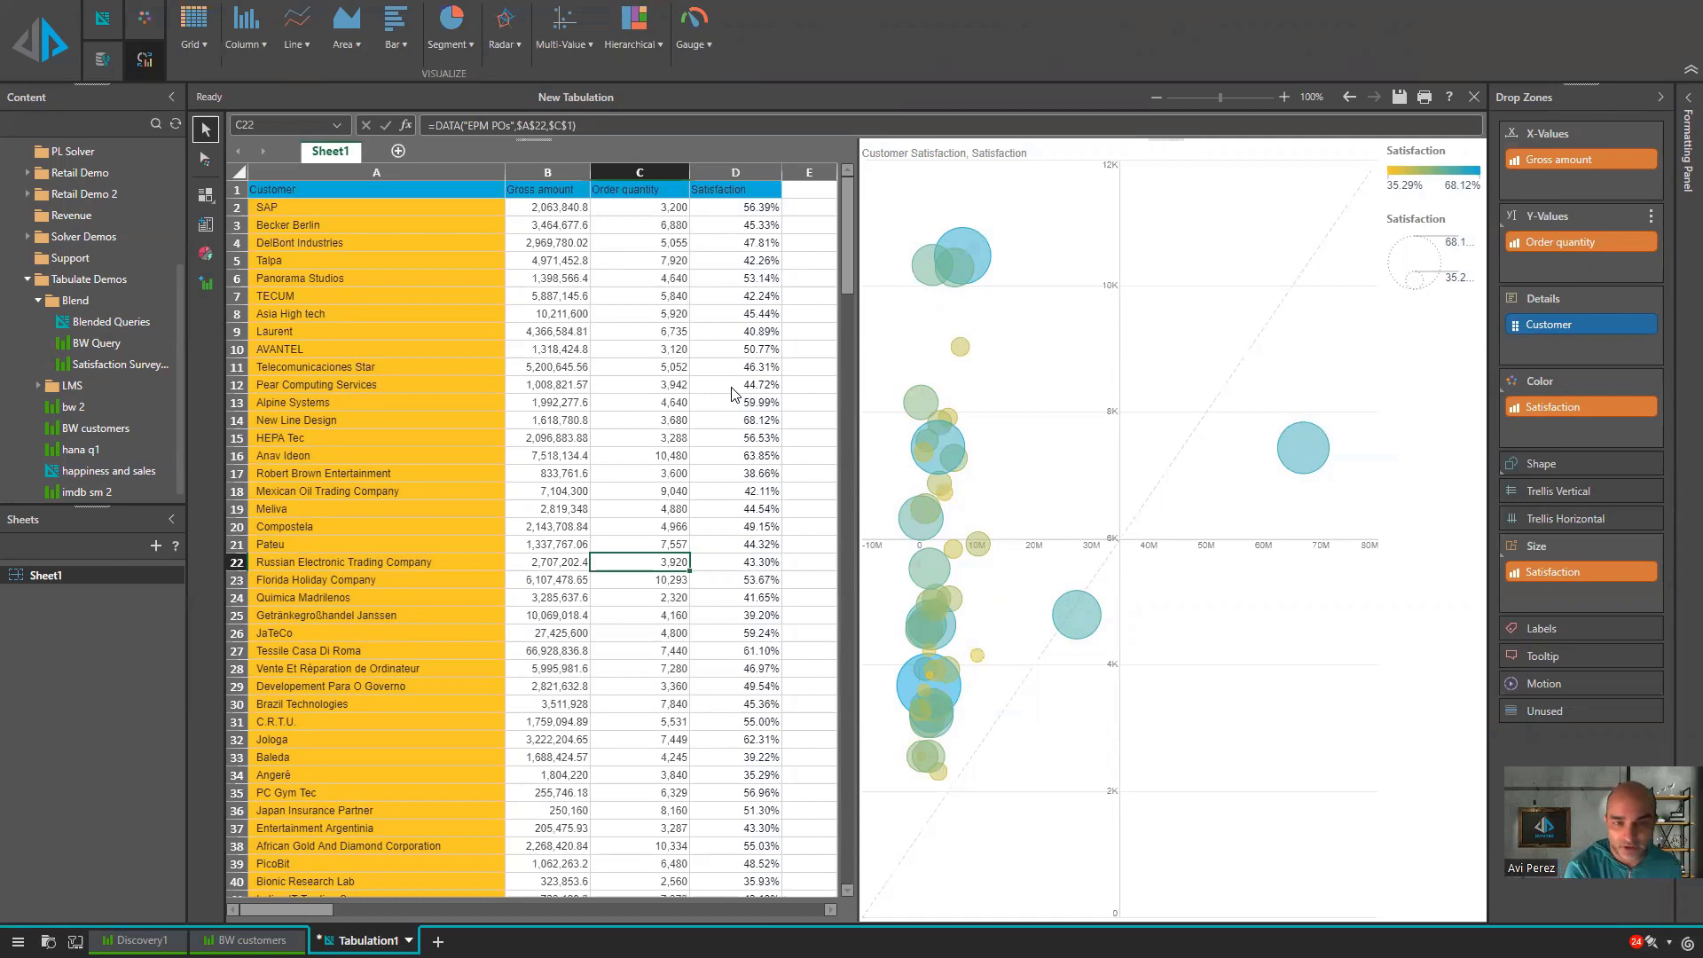
- Save the tabulation as "satisfaction and sales" in Public Content's Tabulate Demos folder
{"action": "left_click", "coordinate": [1399, 96]}
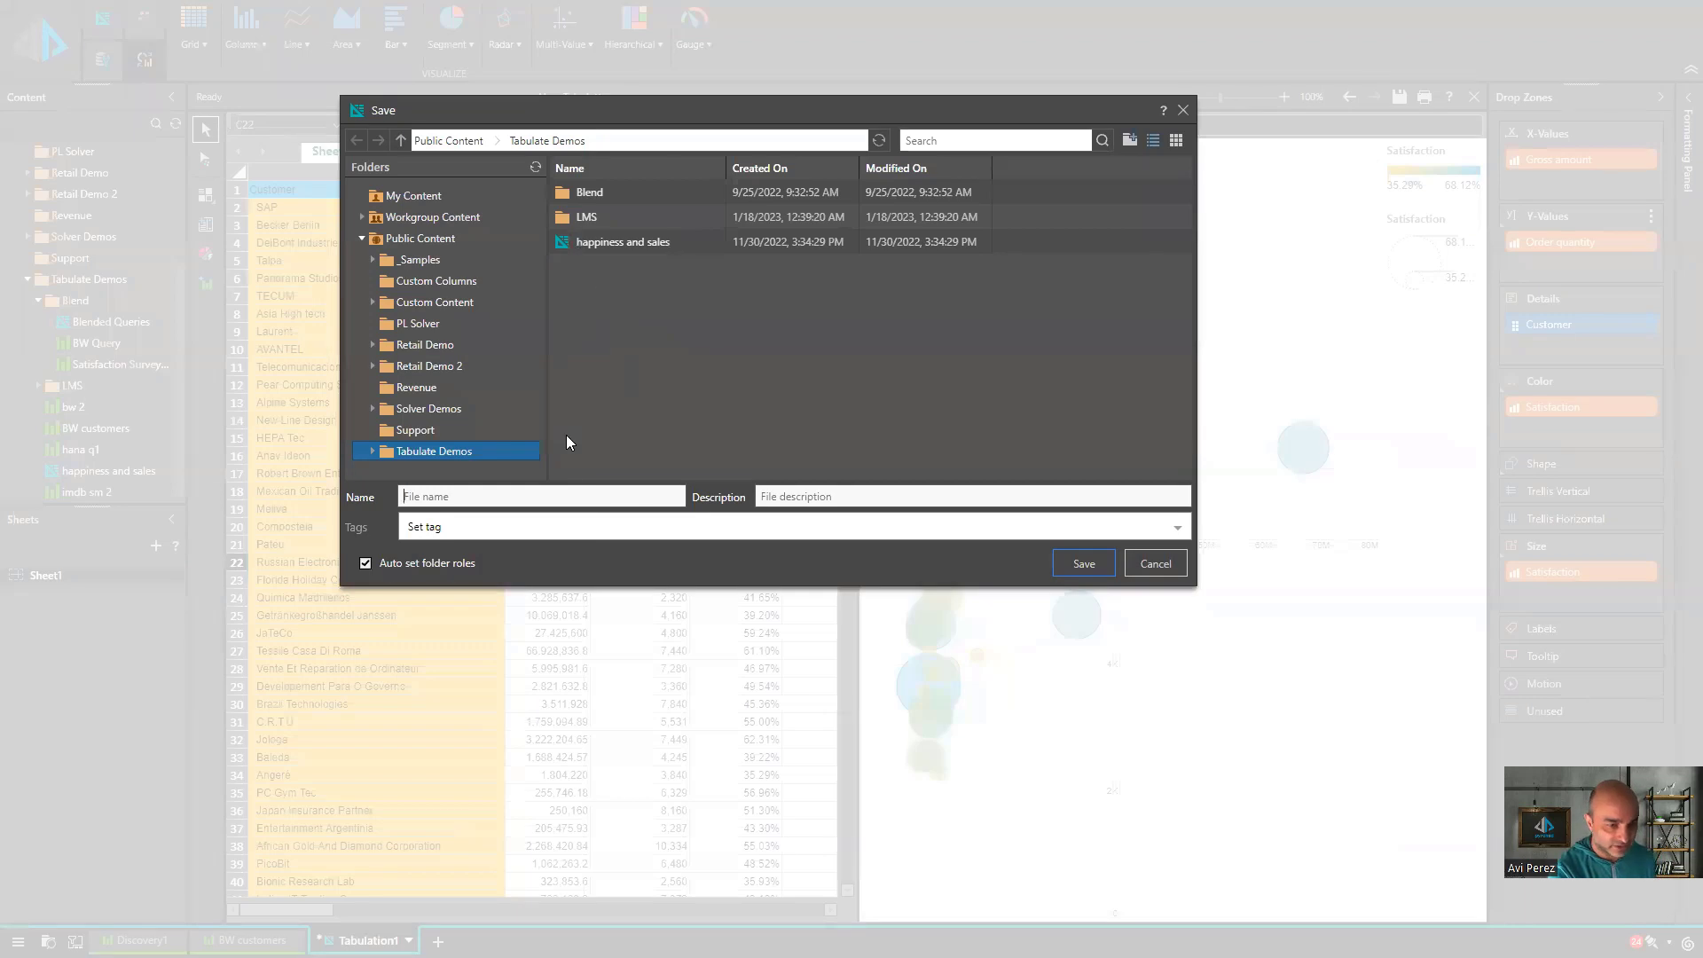
{"action": "type", "text": "satisfact"}
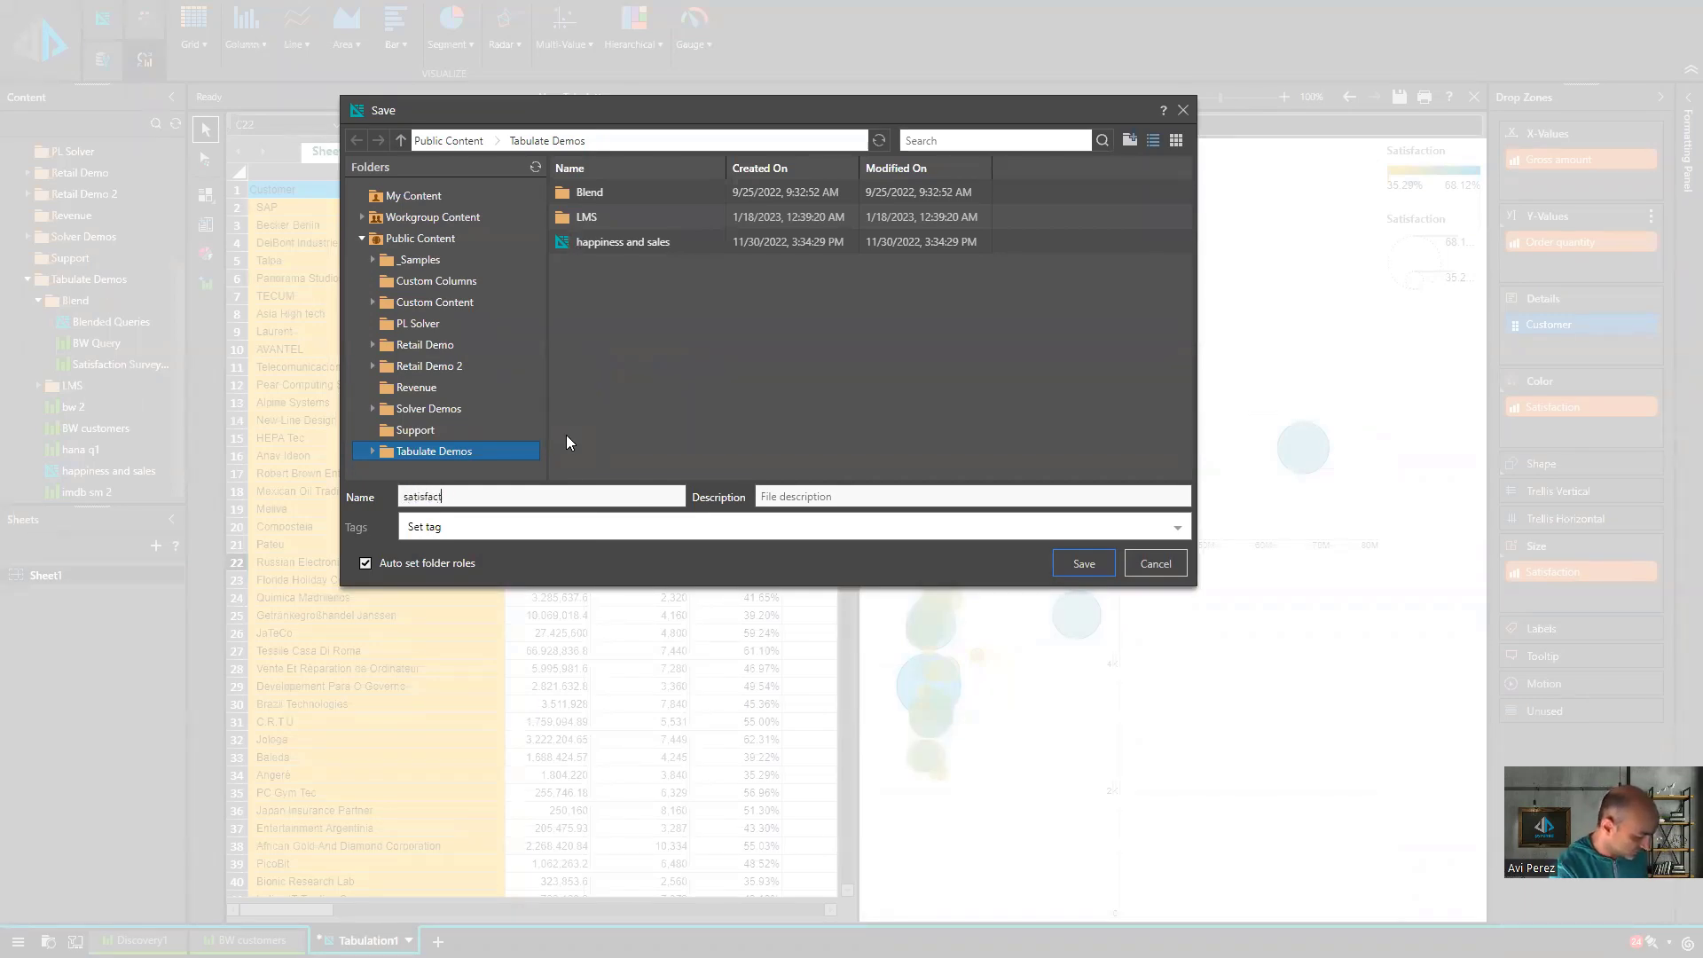
{"action": "type", "text": "ion ans sales"}
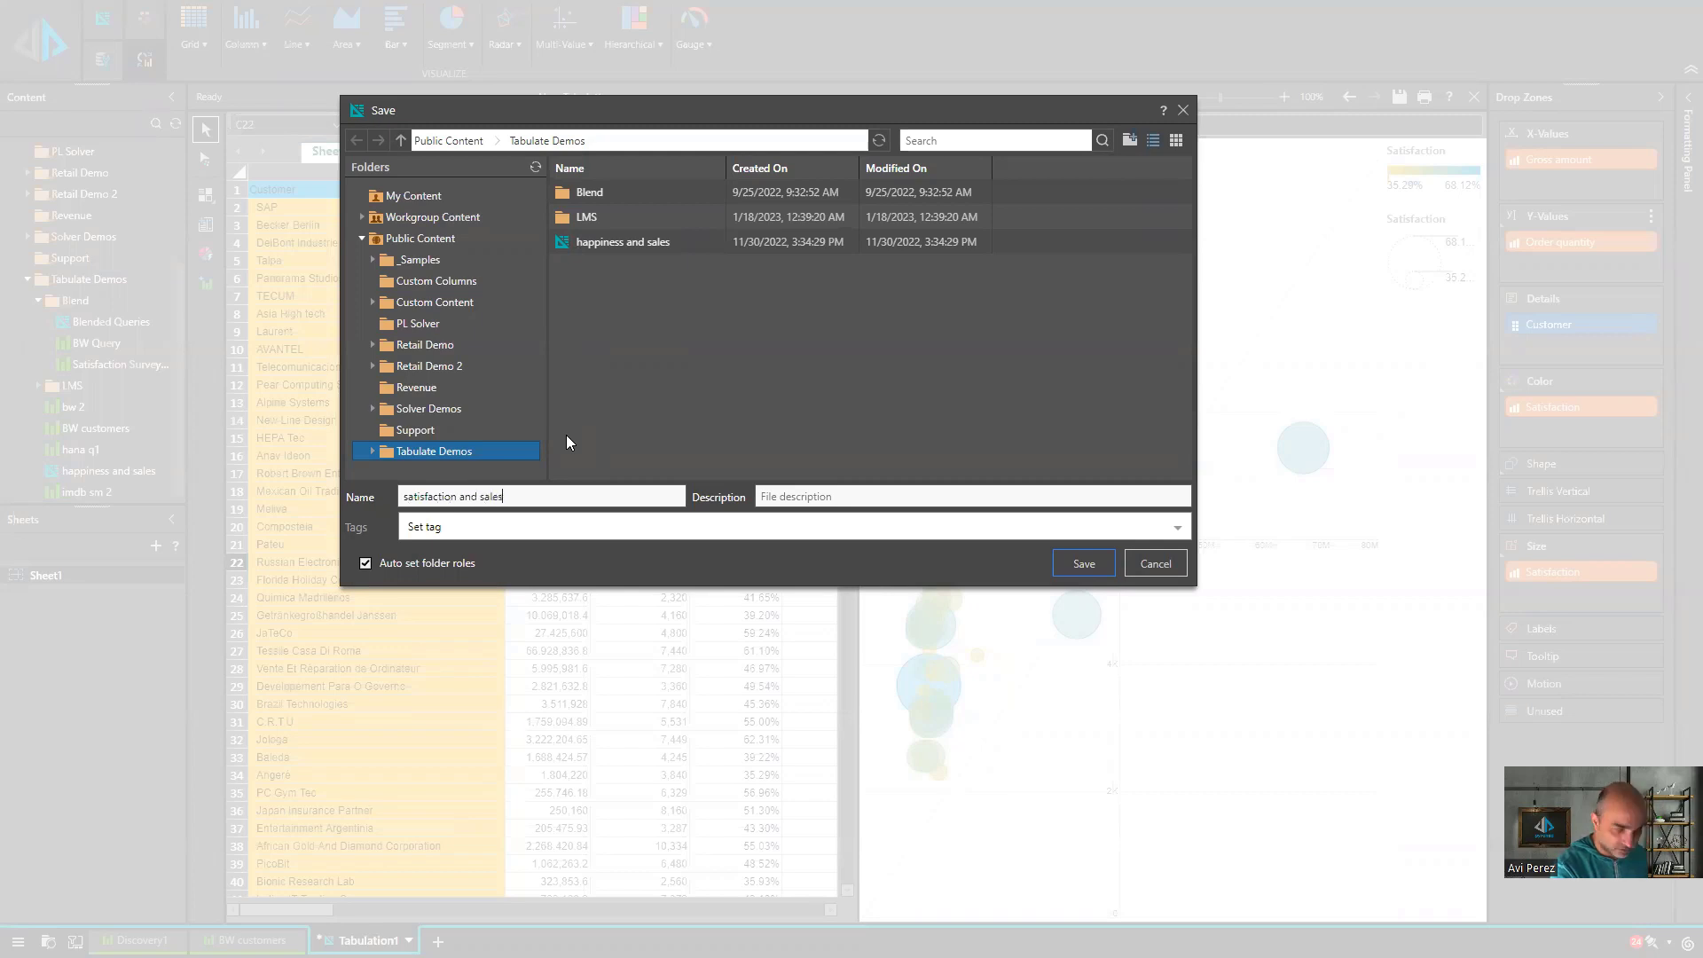
{"action": "key", "text": "Return"}
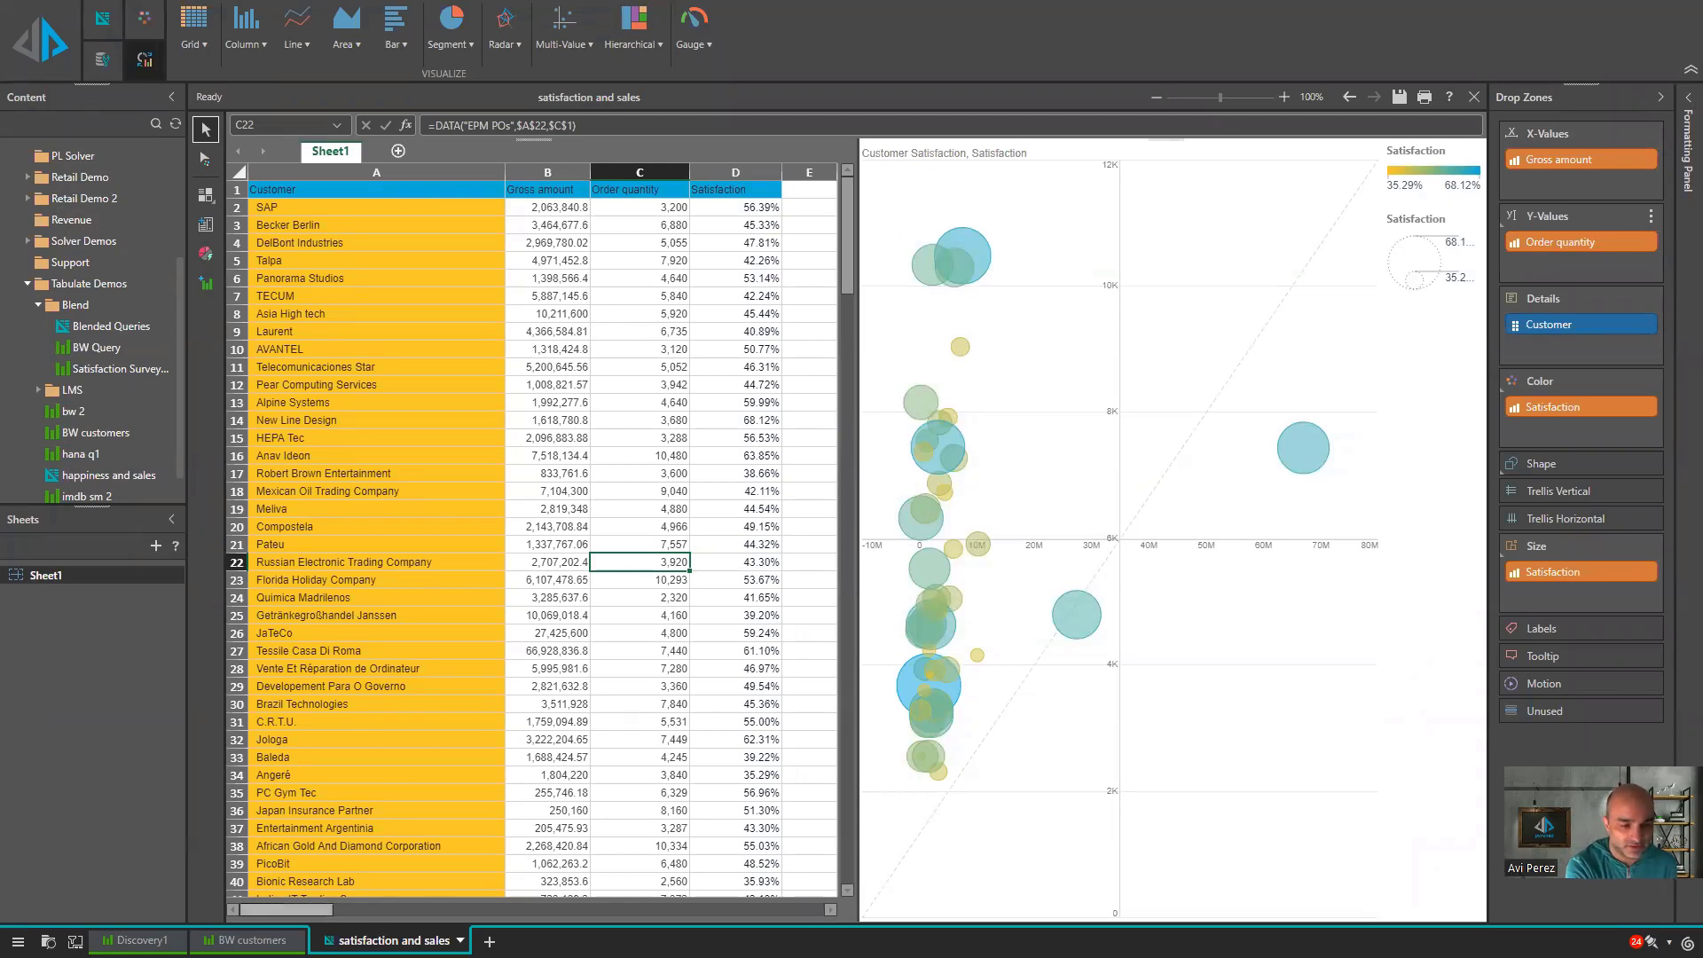
- Close all open items and return to the full-screen home page
{"action": "left_click", "coordinate": [18, 940]}
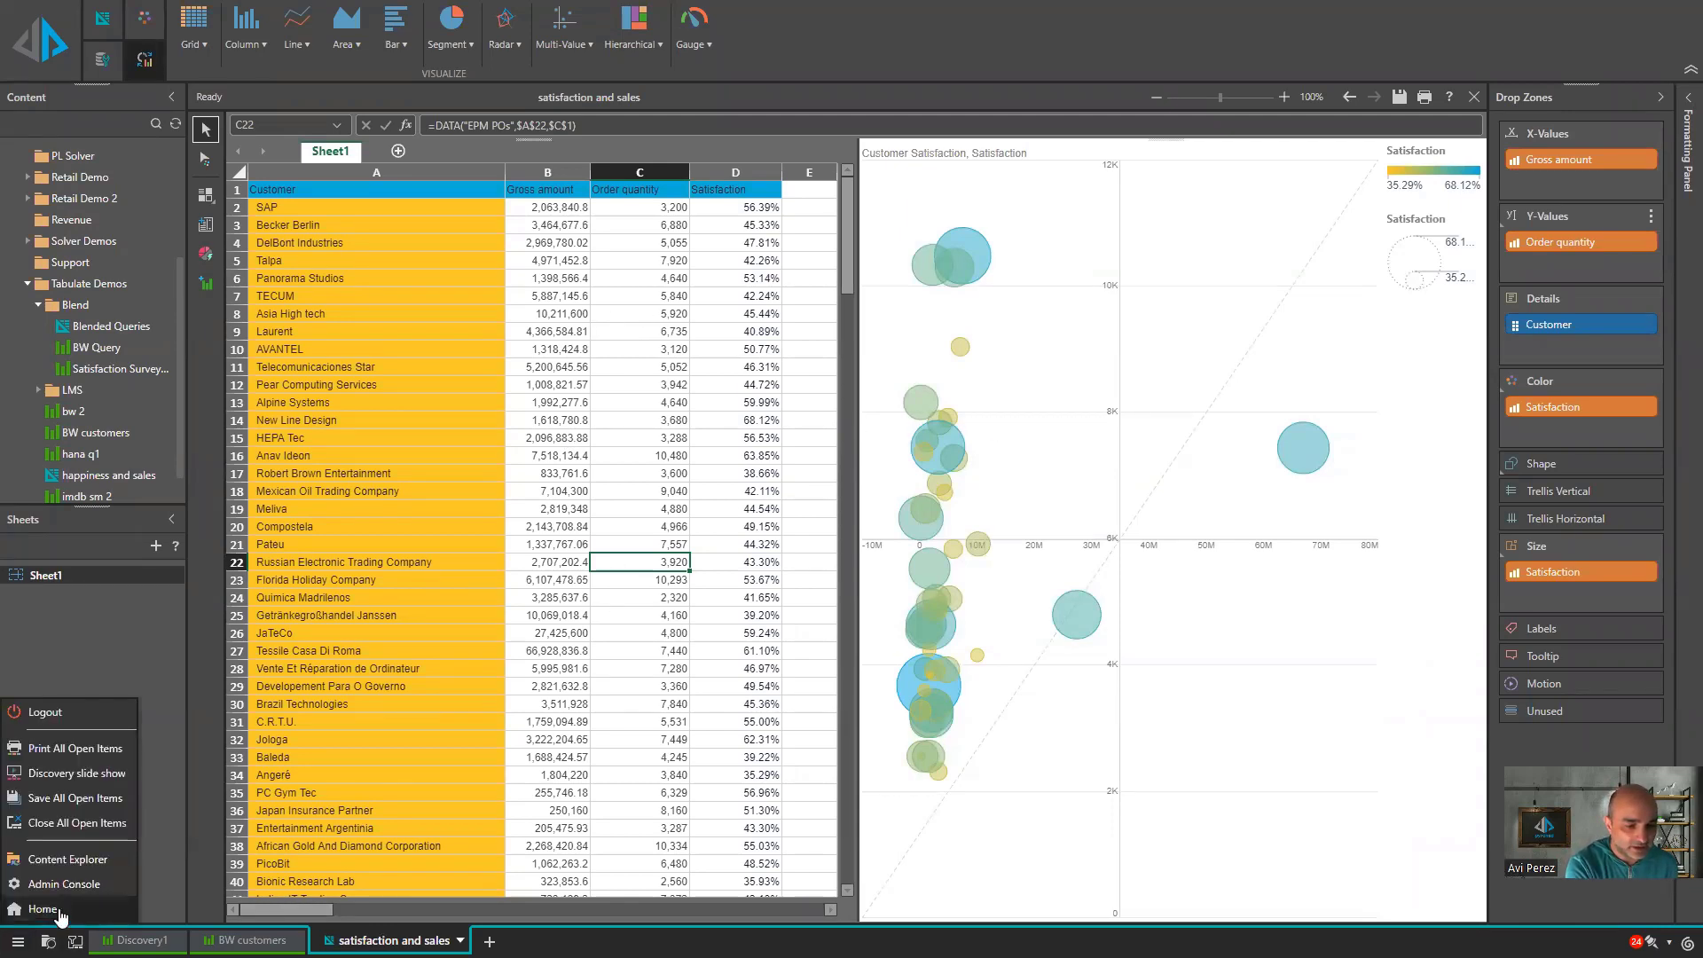
{"action": "left_click", "coordinate": [89, 824]}
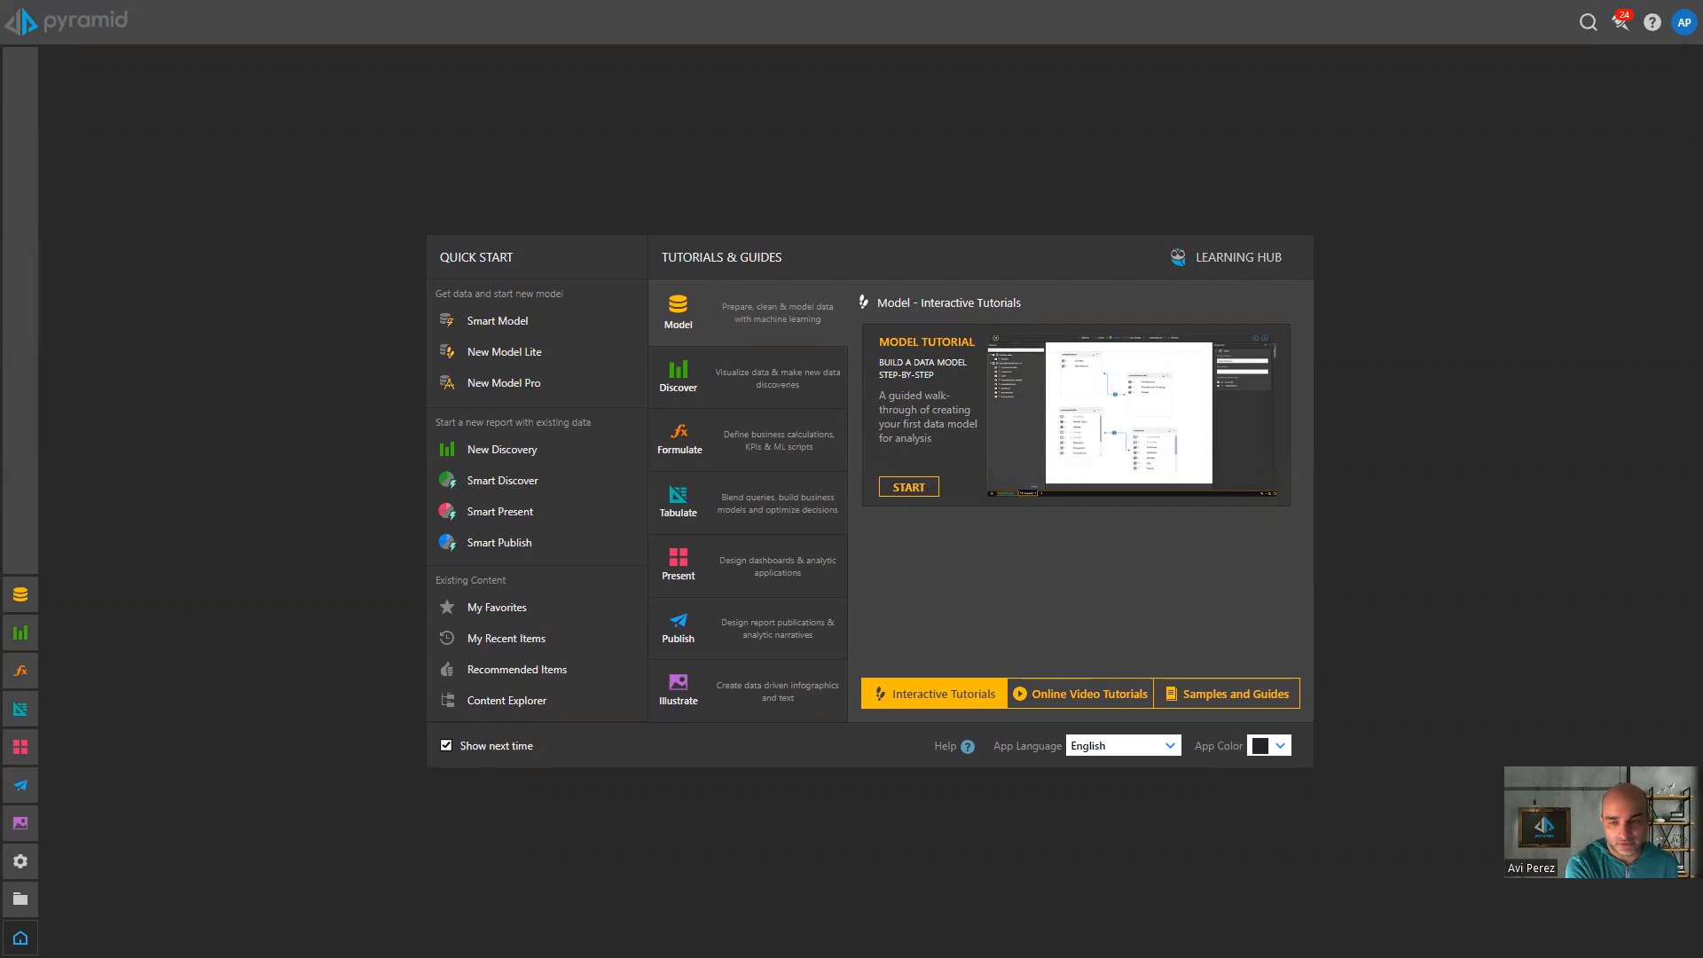
{"action": "key", "text": "F11"}
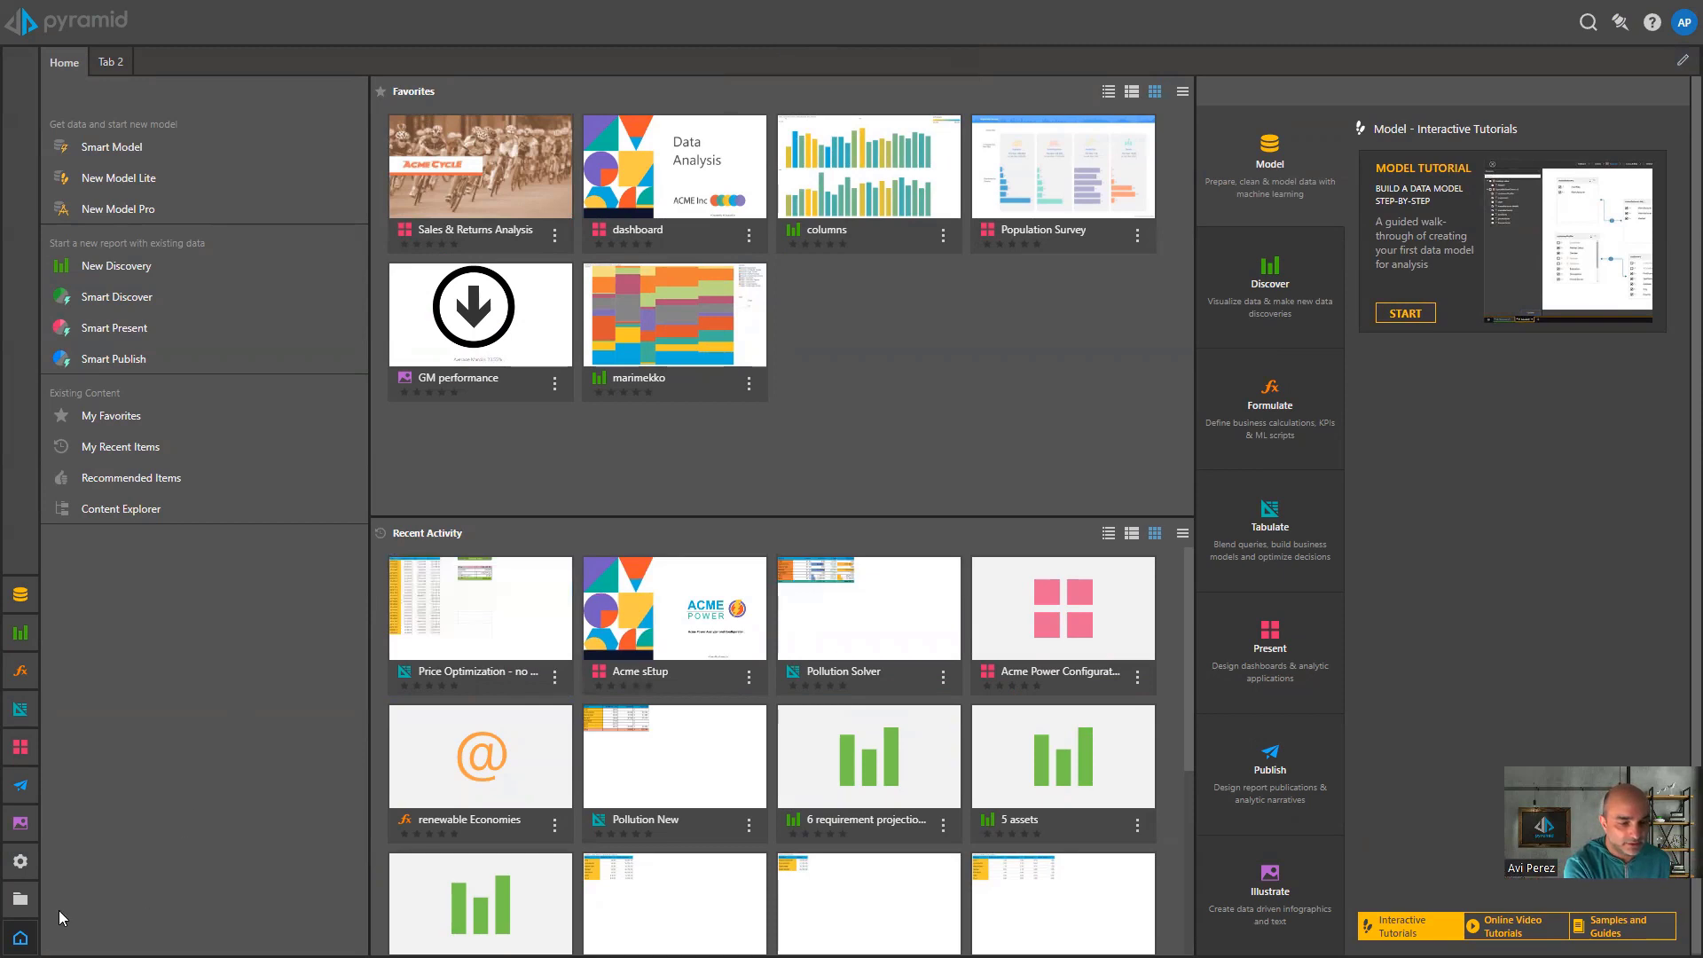
- Open the Pollution Solver Demo data model from Public Content's Tabulate > Pollution folder
{"action": "left_click", "coordinate": [20, 898]}
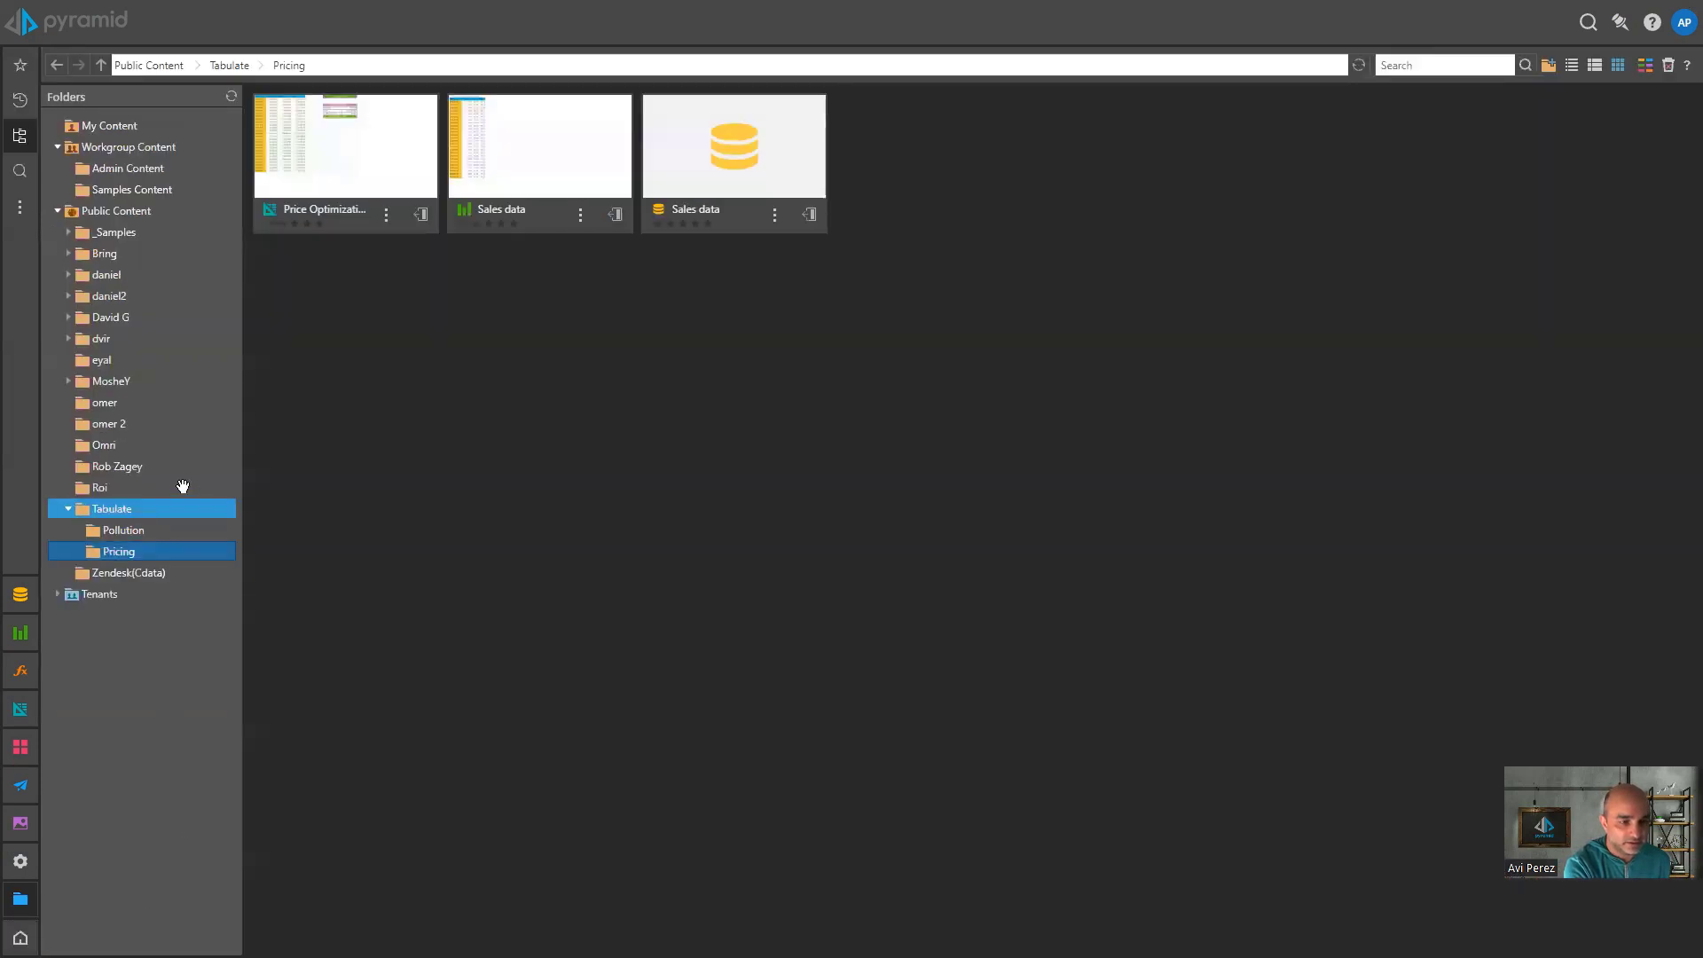
{"action": "left_click", "coordinate": [151, 530]}
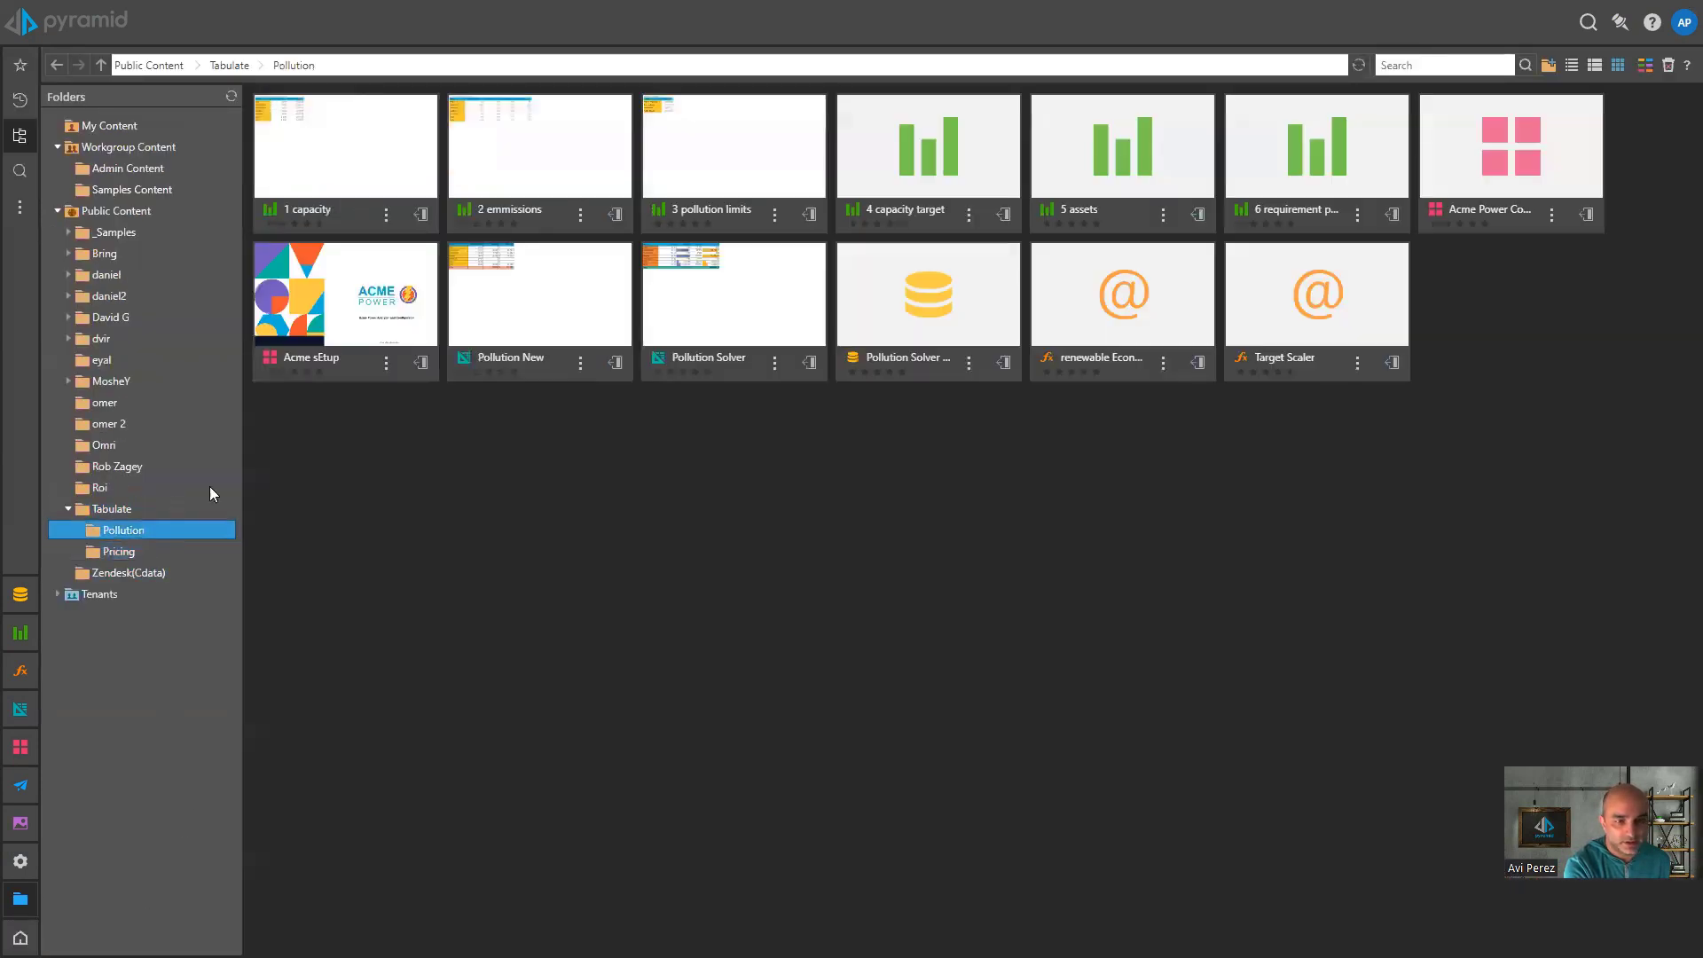
{"action": "left_click", "coordinate": [930, 290]}
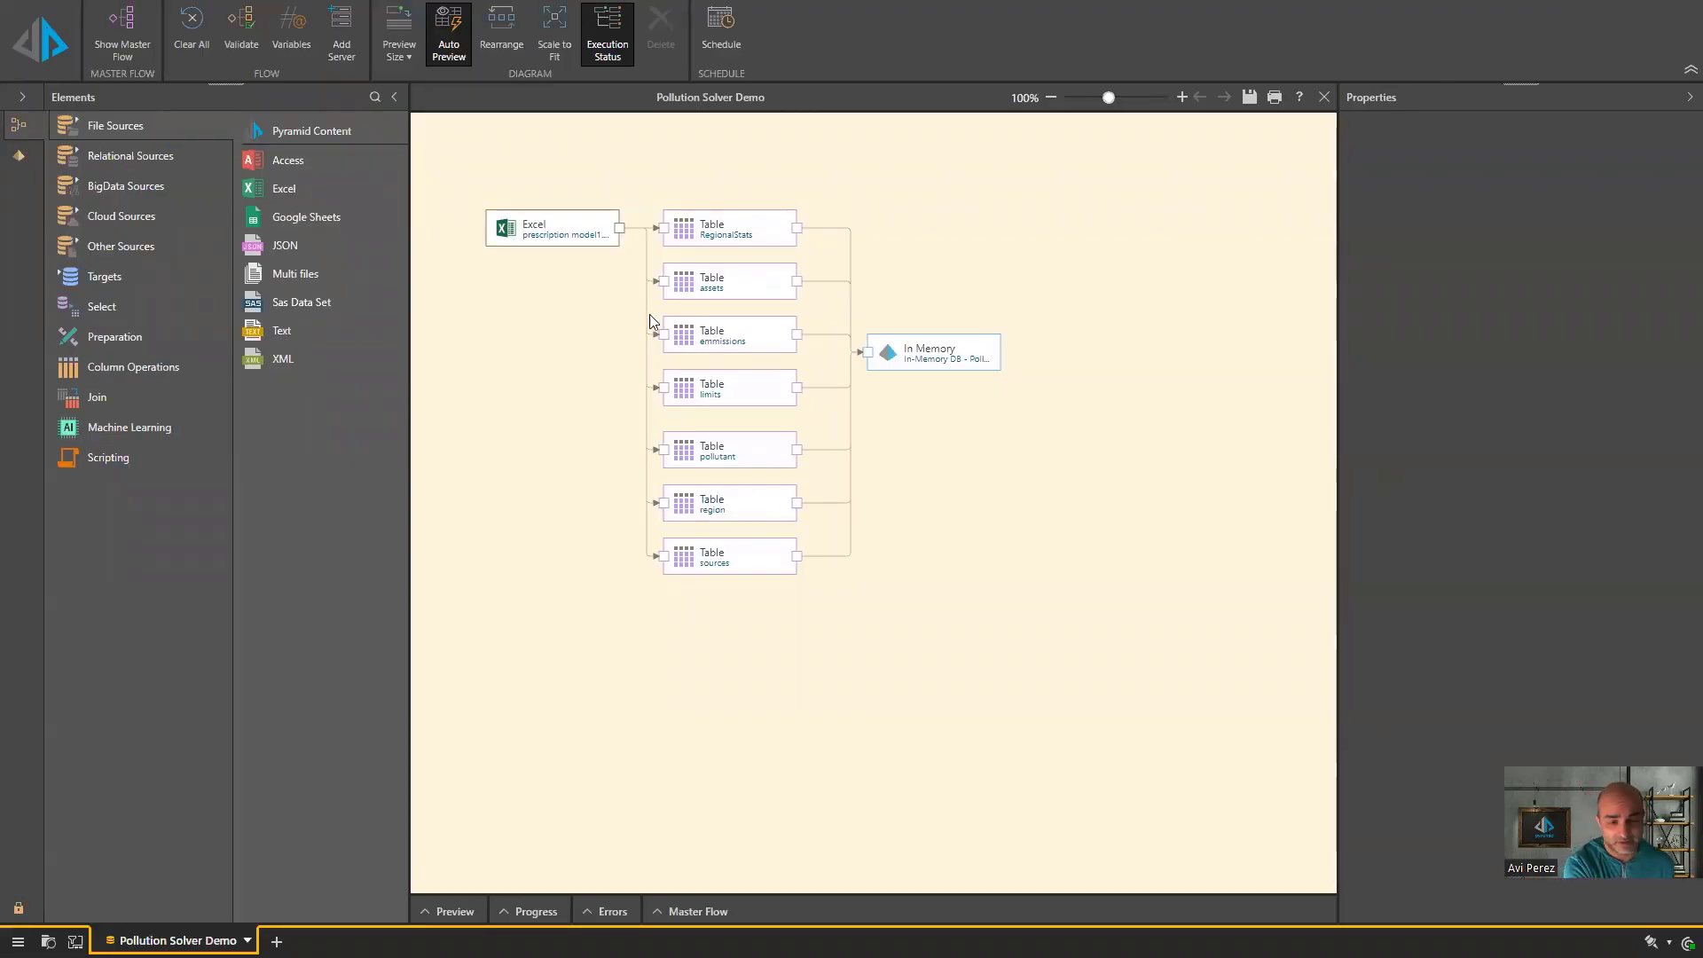
- Examine the model's data flow, its configuration and the relationship diagram between its tables
{"action": "left_click_drag", "start_coordinate": [577, 232], "coordinate": [569, 294]}
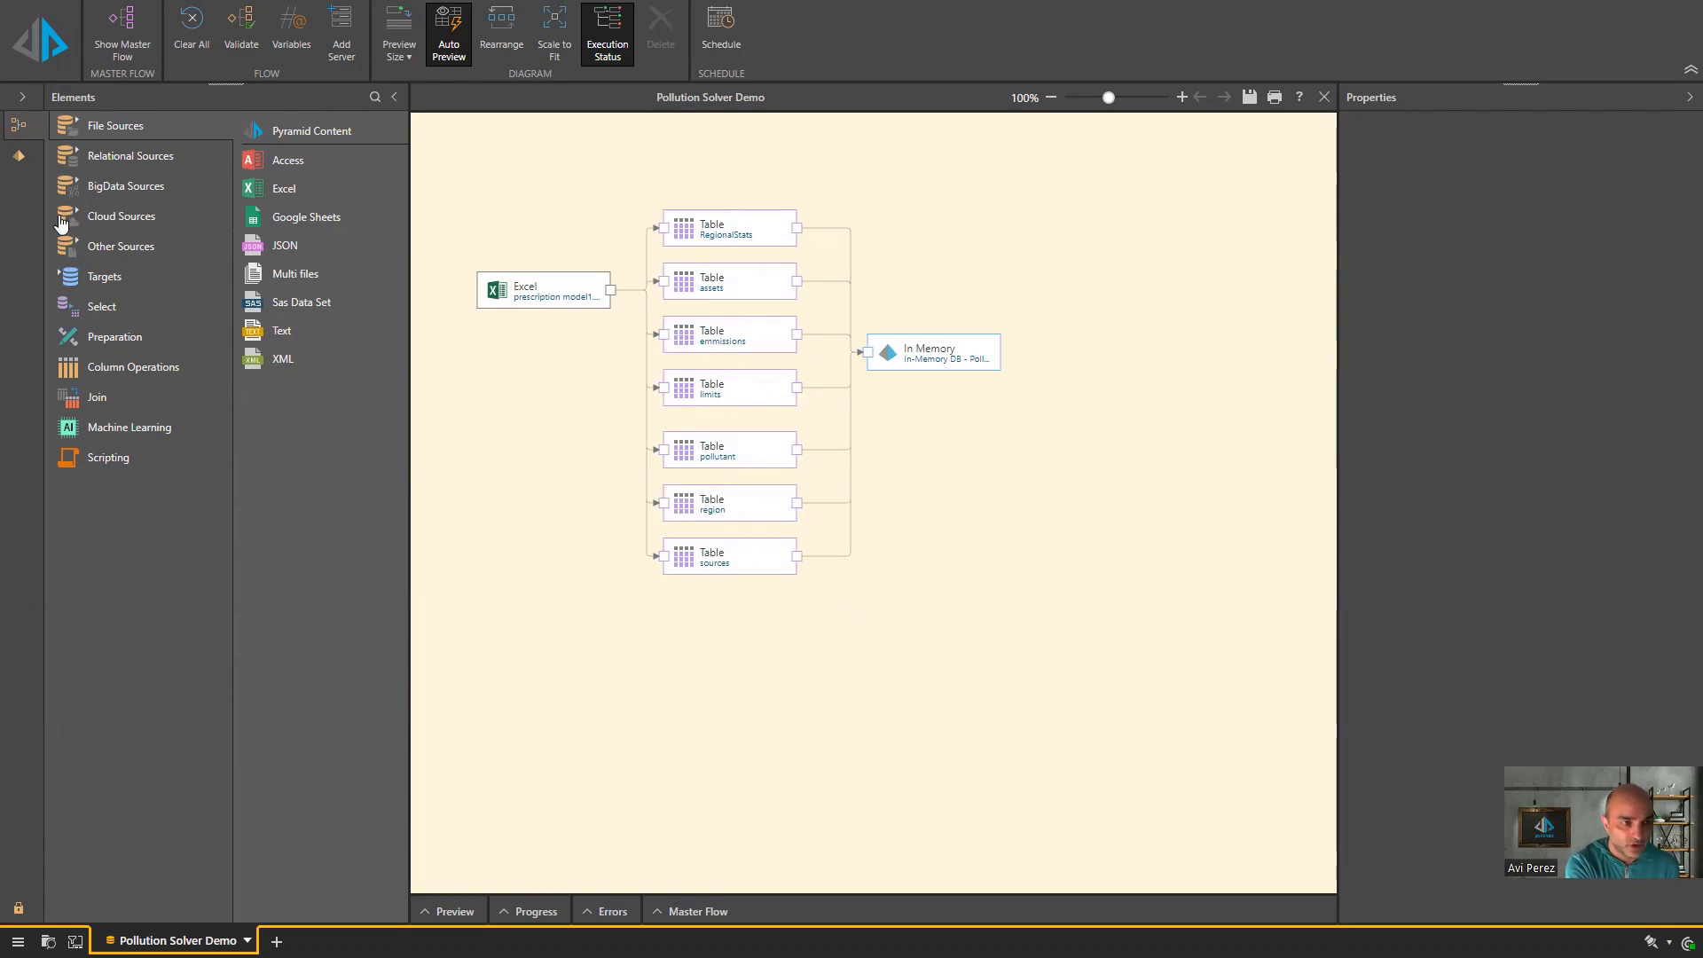
{"action": "left_click", "coordinate": [19, 158]}
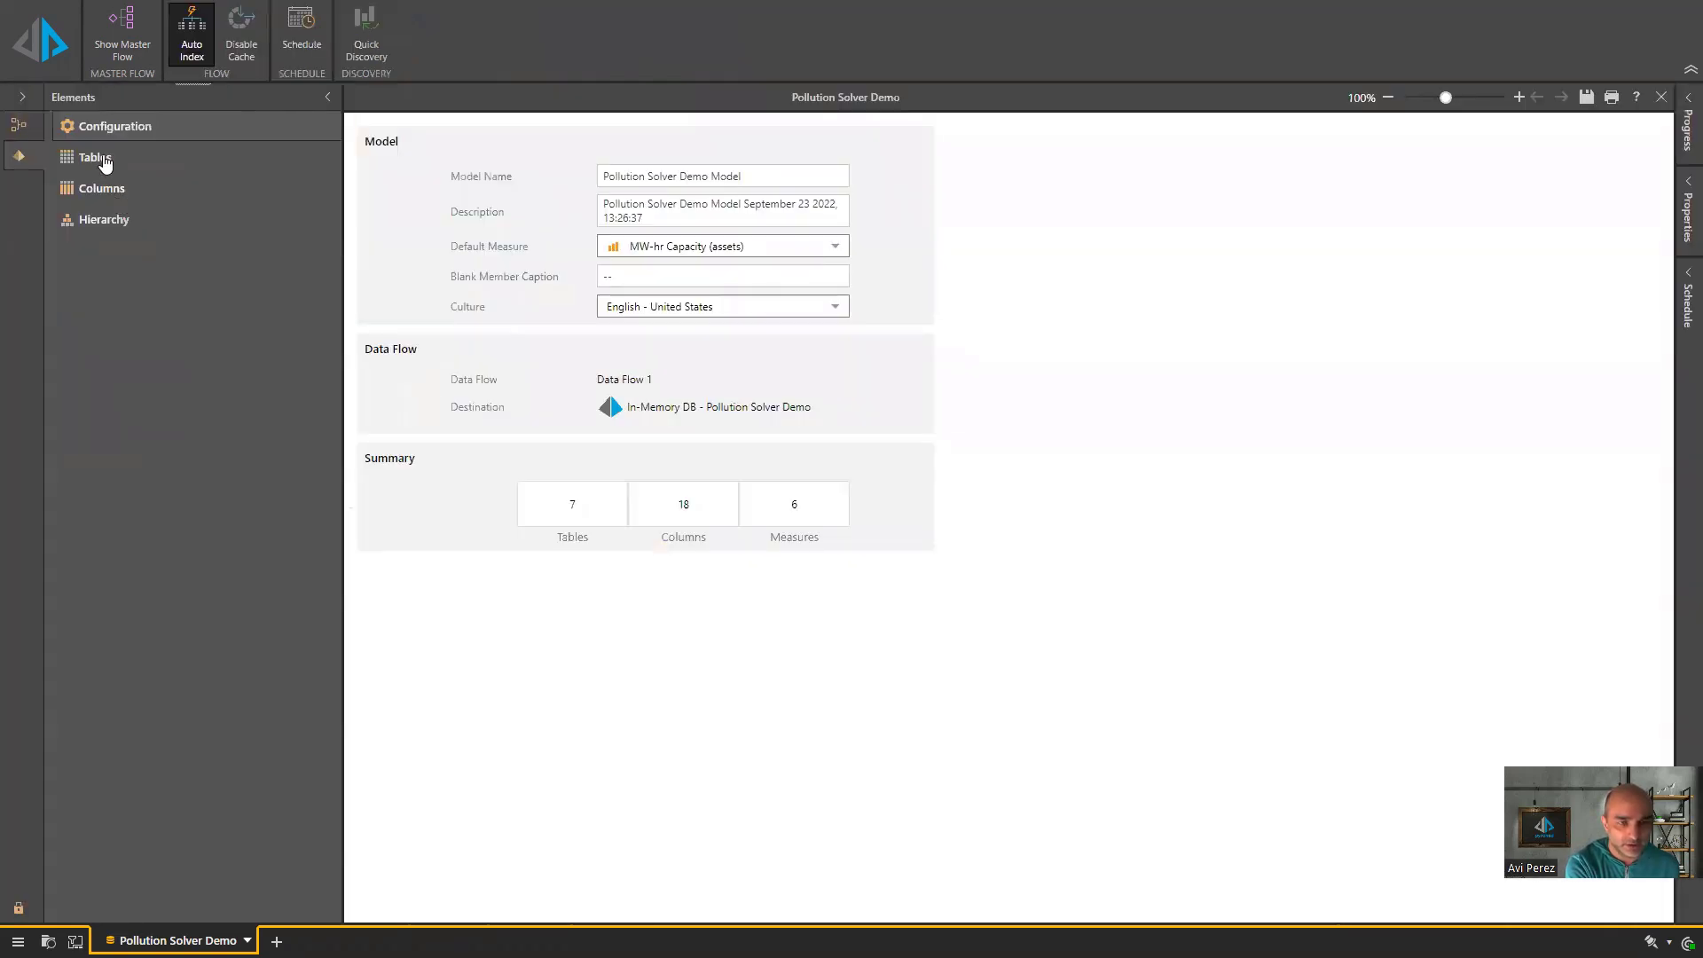
{"action": "left_click", "coordinate": [96, 158]}
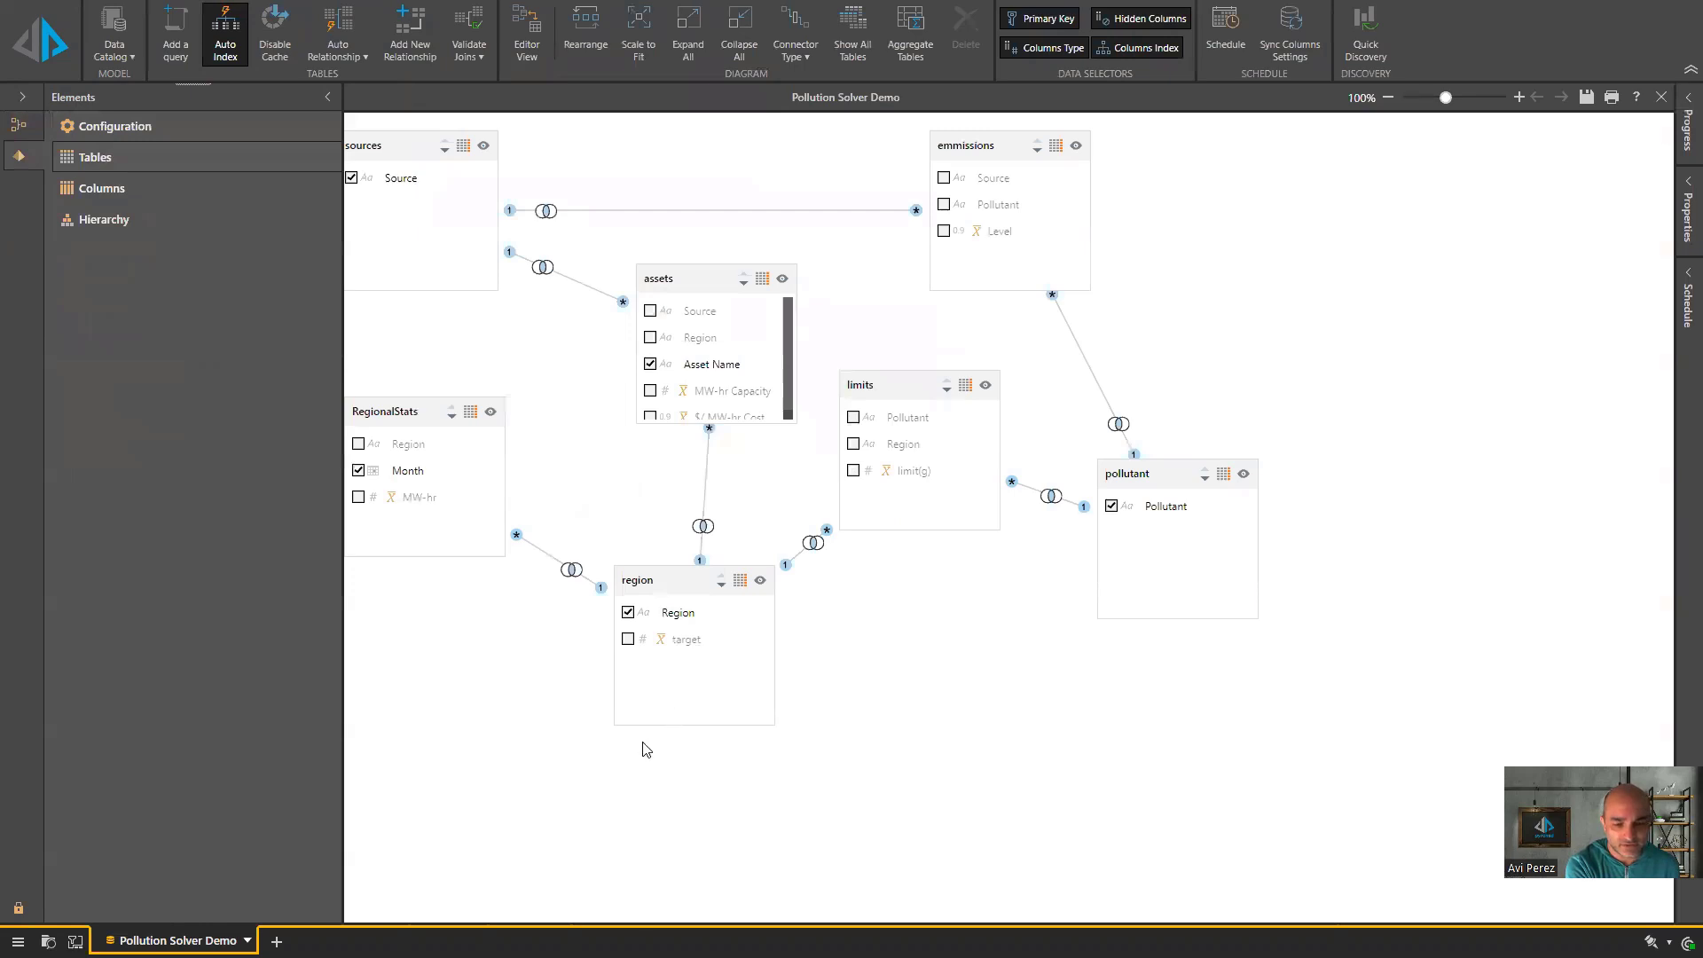
{"action": "left_click", "coordinate": [327, 96]}
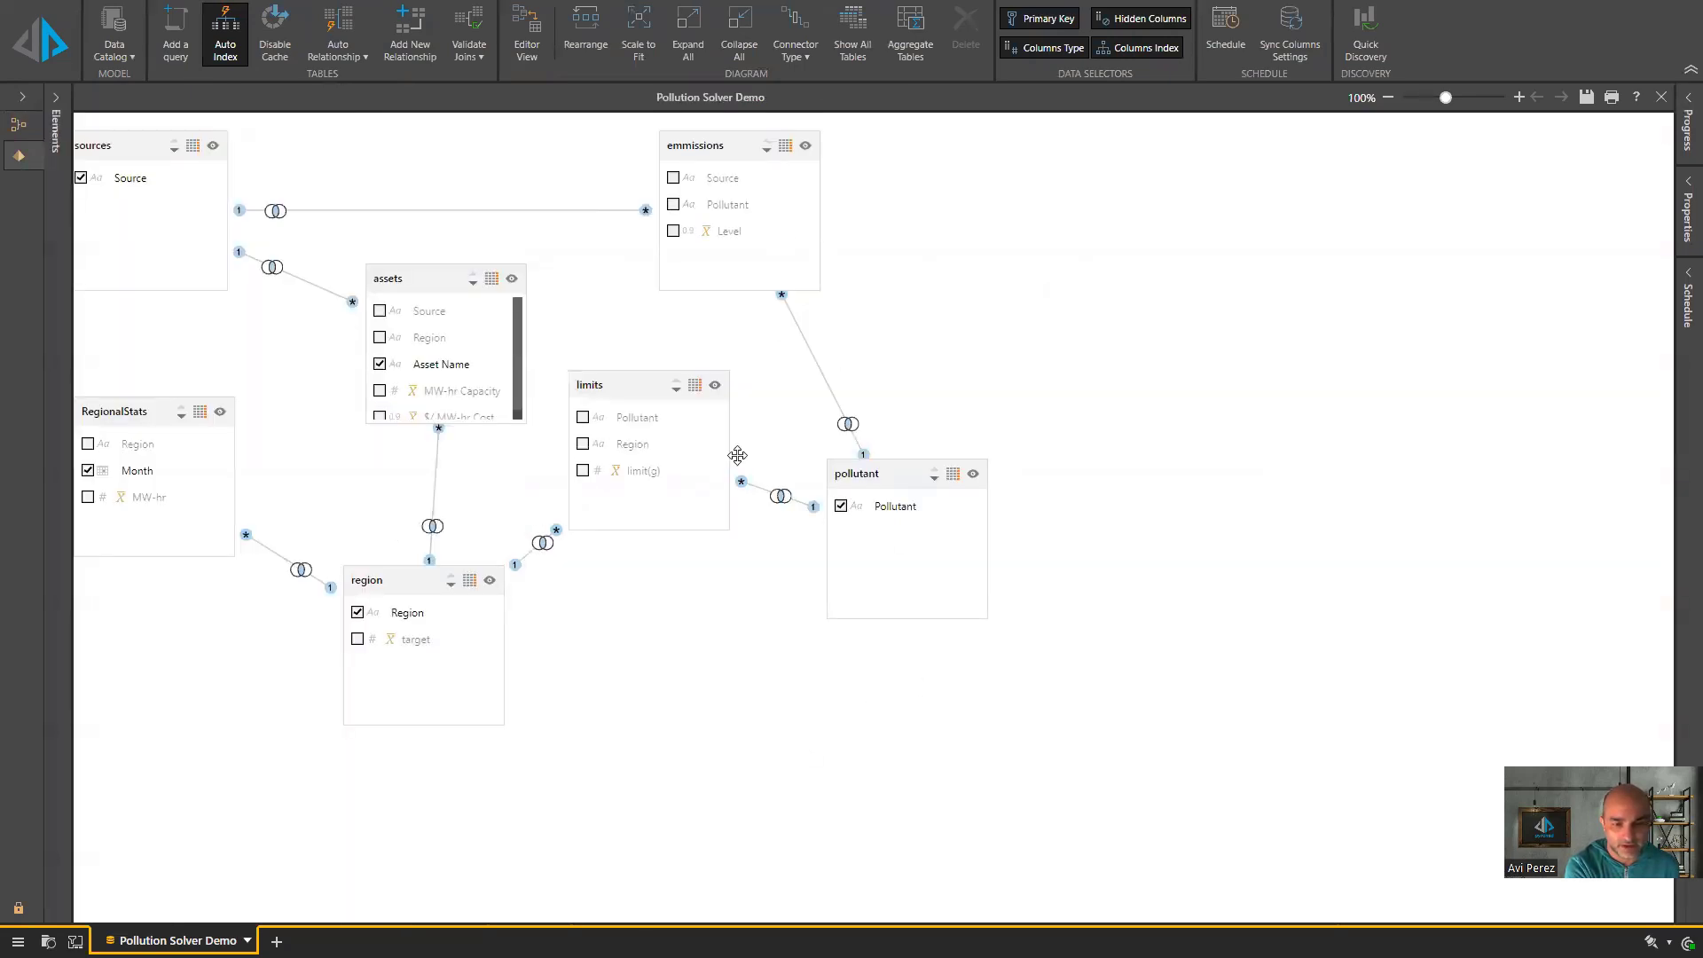
- Examine the MW-hr Capacity column's properties and the available measure aggregations in the assets table
{"action": "left_click", "coordinate": [448, 392]}
{"action": "right_click", "coordinate": [454, 392]}
{"action": "mouse_move", "coordinate": [542, 514]}
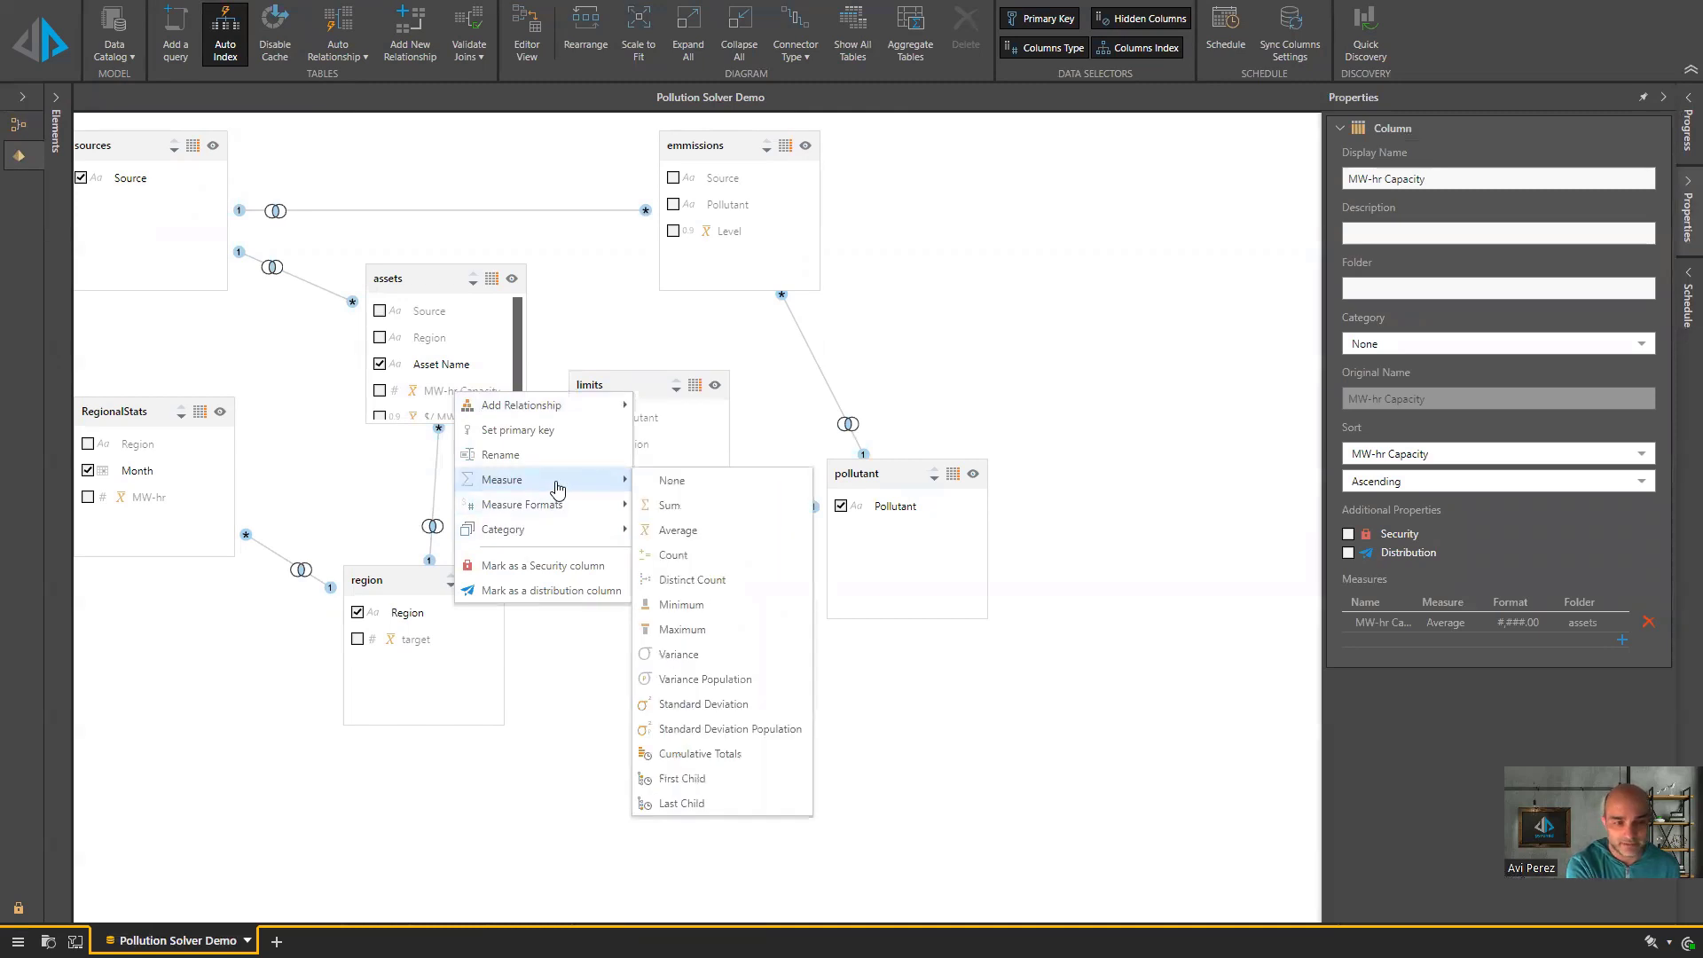
{"action": "left_click", "coordinate": [781, 369]}
{"action": "scroll", "coordinate": [461, 395], "scroll_direction": "down", "scroll_amount": 1}
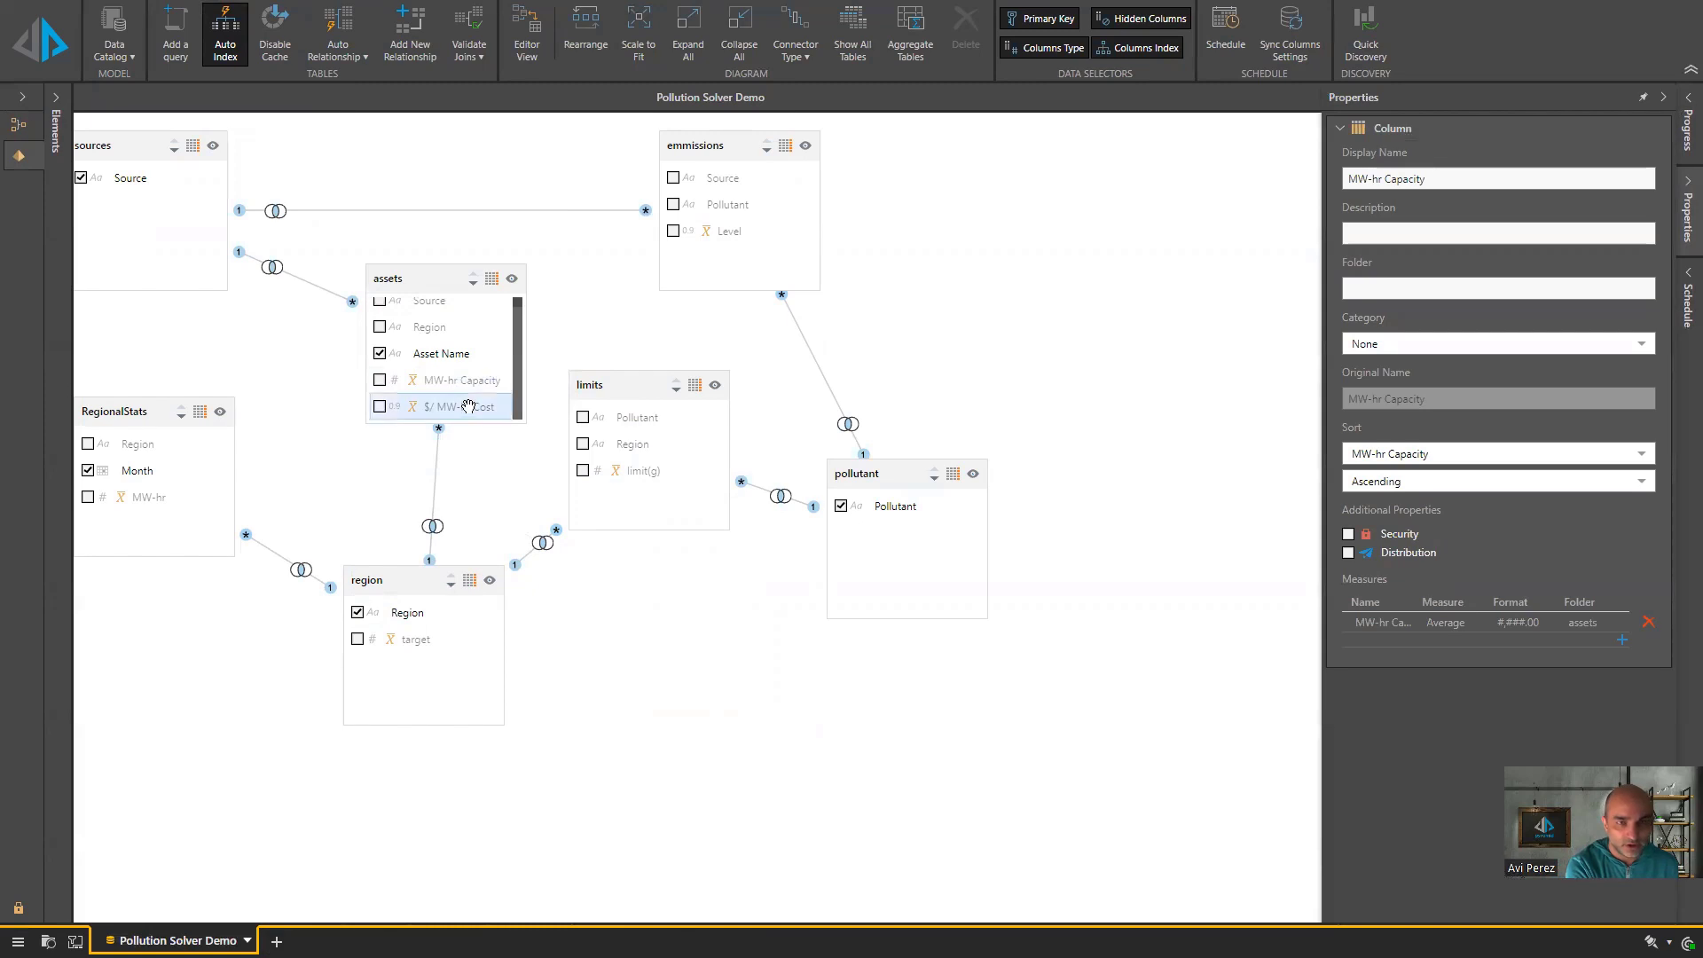
- Create a quick discovery from the model showing $/ MW-hr Cost and MW-hr Capacity by Region in a grid
{"action": "left_click", "coordinate": [1366, 31]}
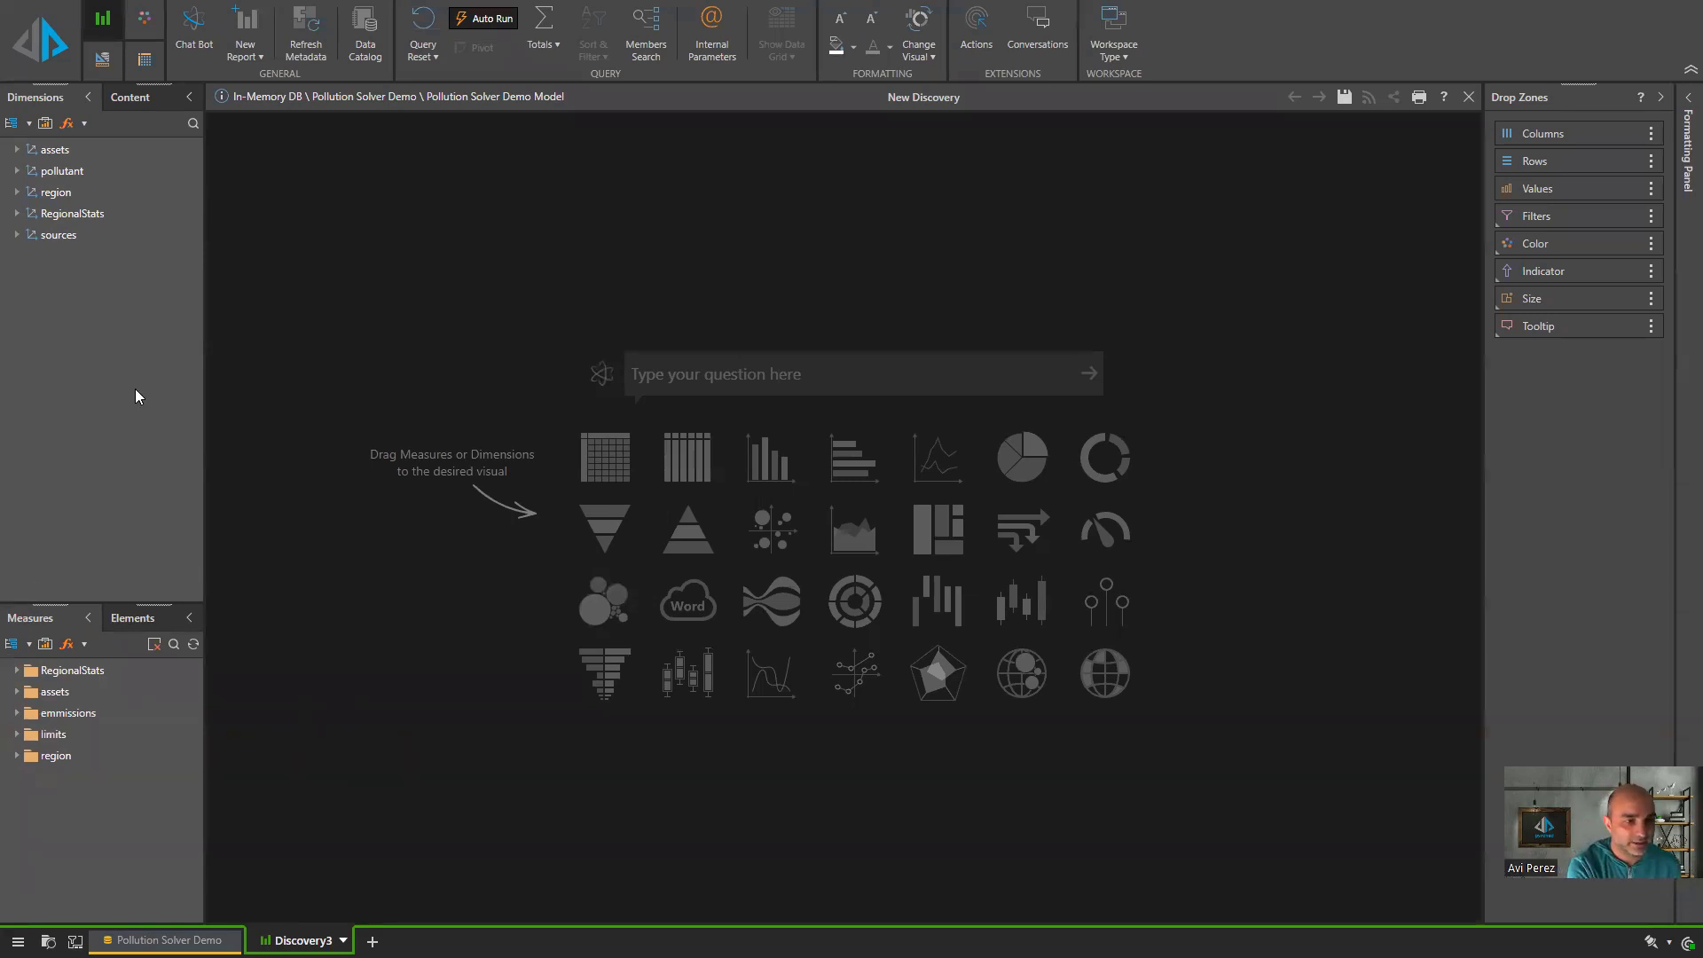
{"action": "left_click", "coordinate": [71, 195]}
{"action": "left_click_drag", "start_coordinate": [79, 216], "coordinate": [607, 463]}
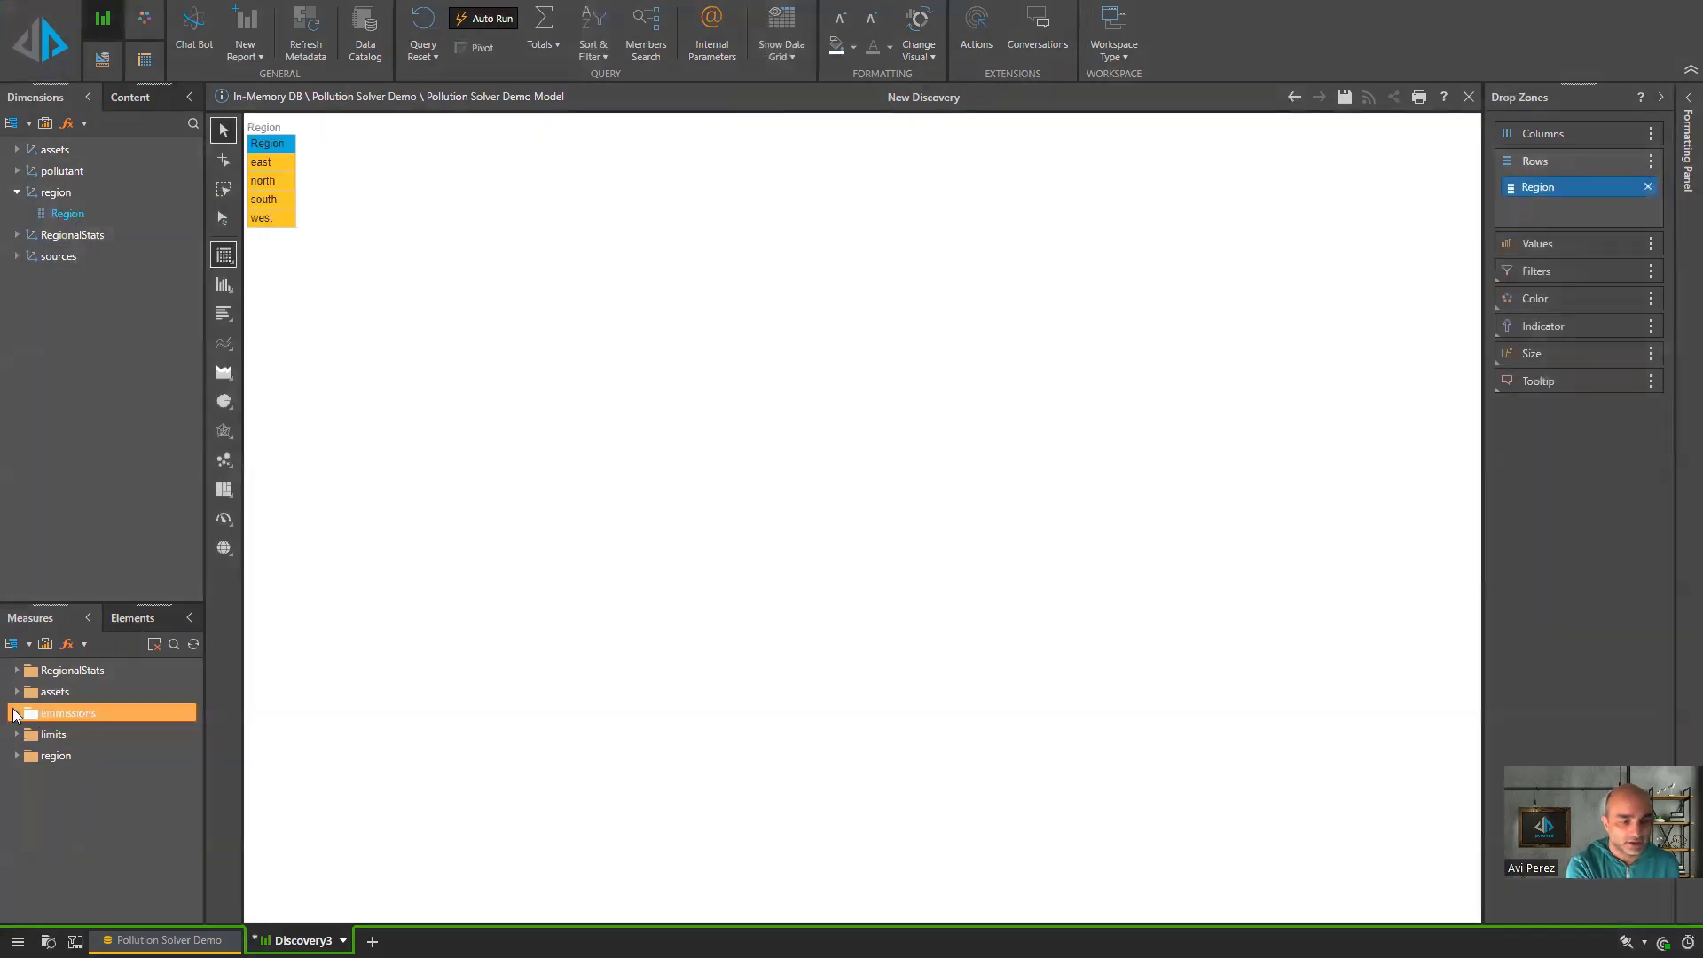
{"action": "left_click", "coordinate": [17, 691]}
{"action": "left_click", "coordinate": [41, 712]}
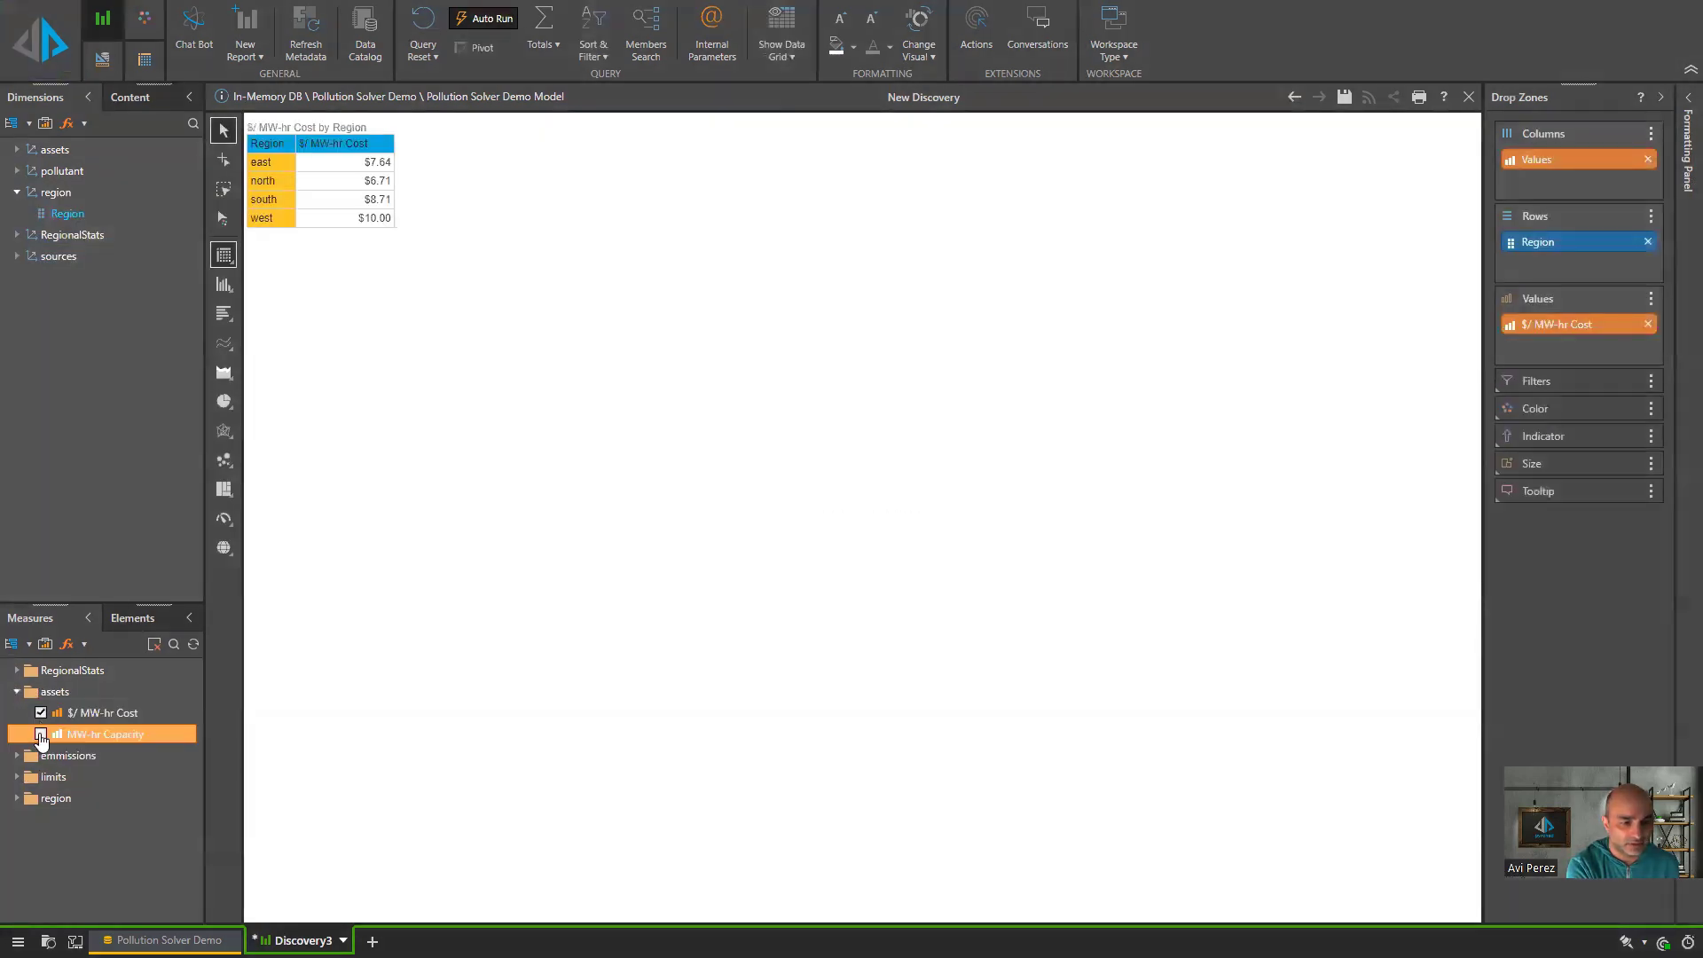
{"action": "left_click", "coordinate": [41, 736]}
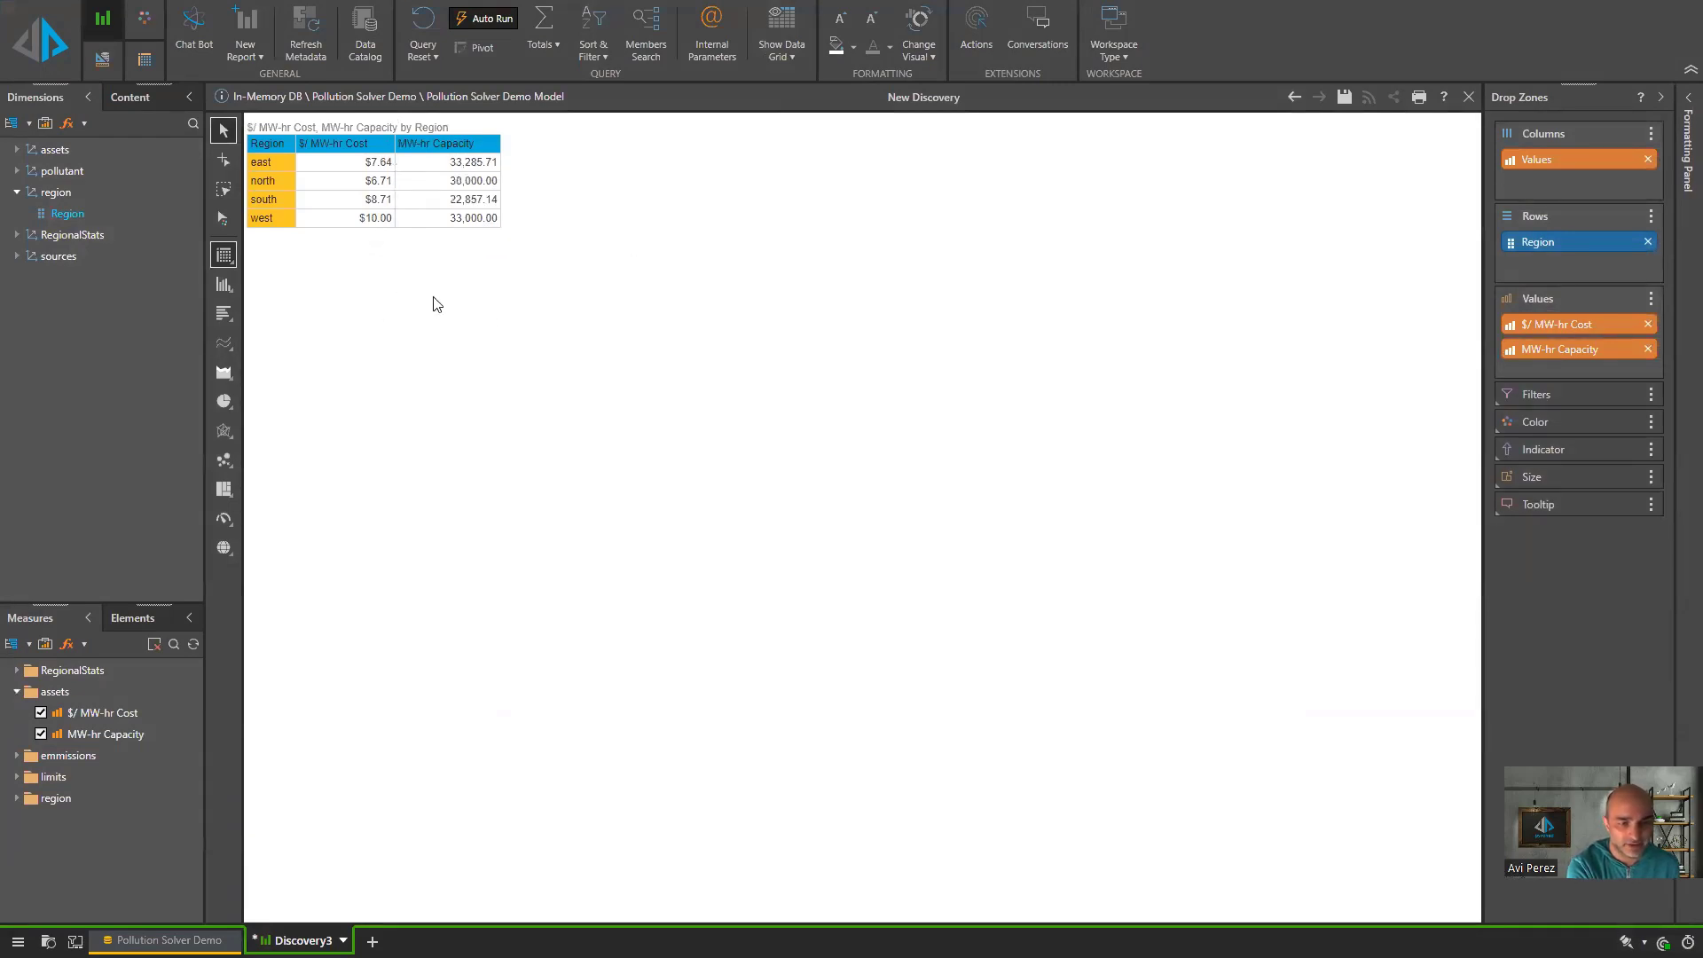
- Break the grid down by Asset Name instead of Region and color its values by Source
{"action": "double_click", "coordinate": [113, 149]}
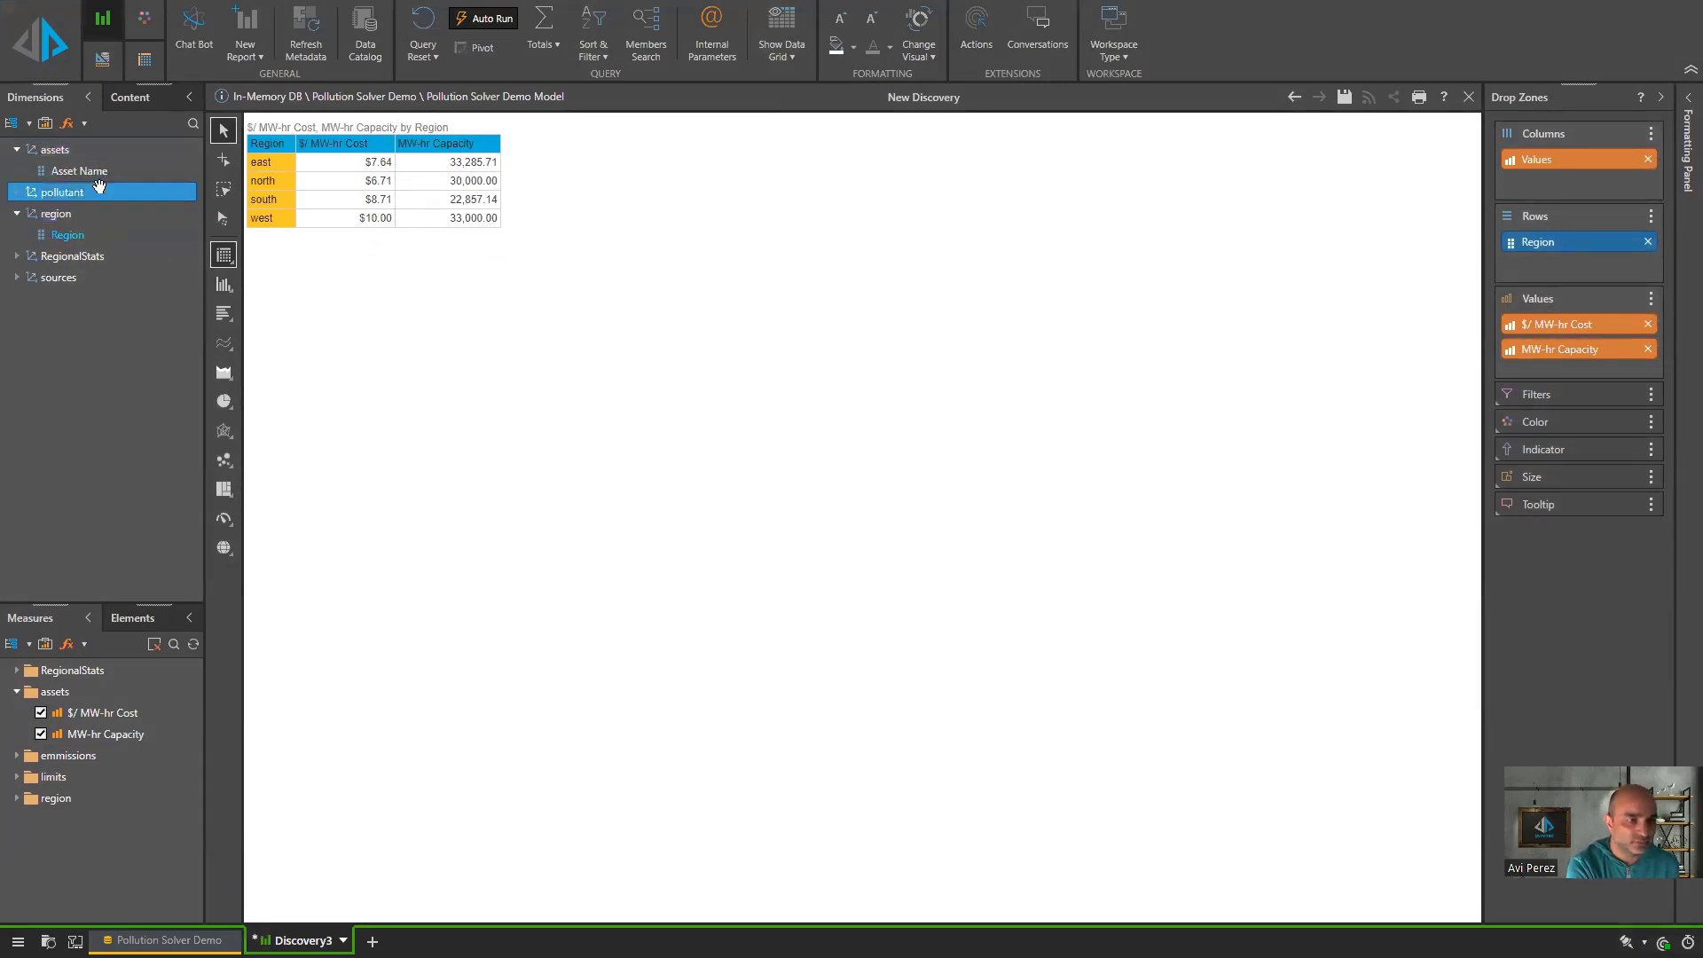
{"action": "left_click_drag", "start_coordinate": [79, 170], "coordinate": [1561, 184]}
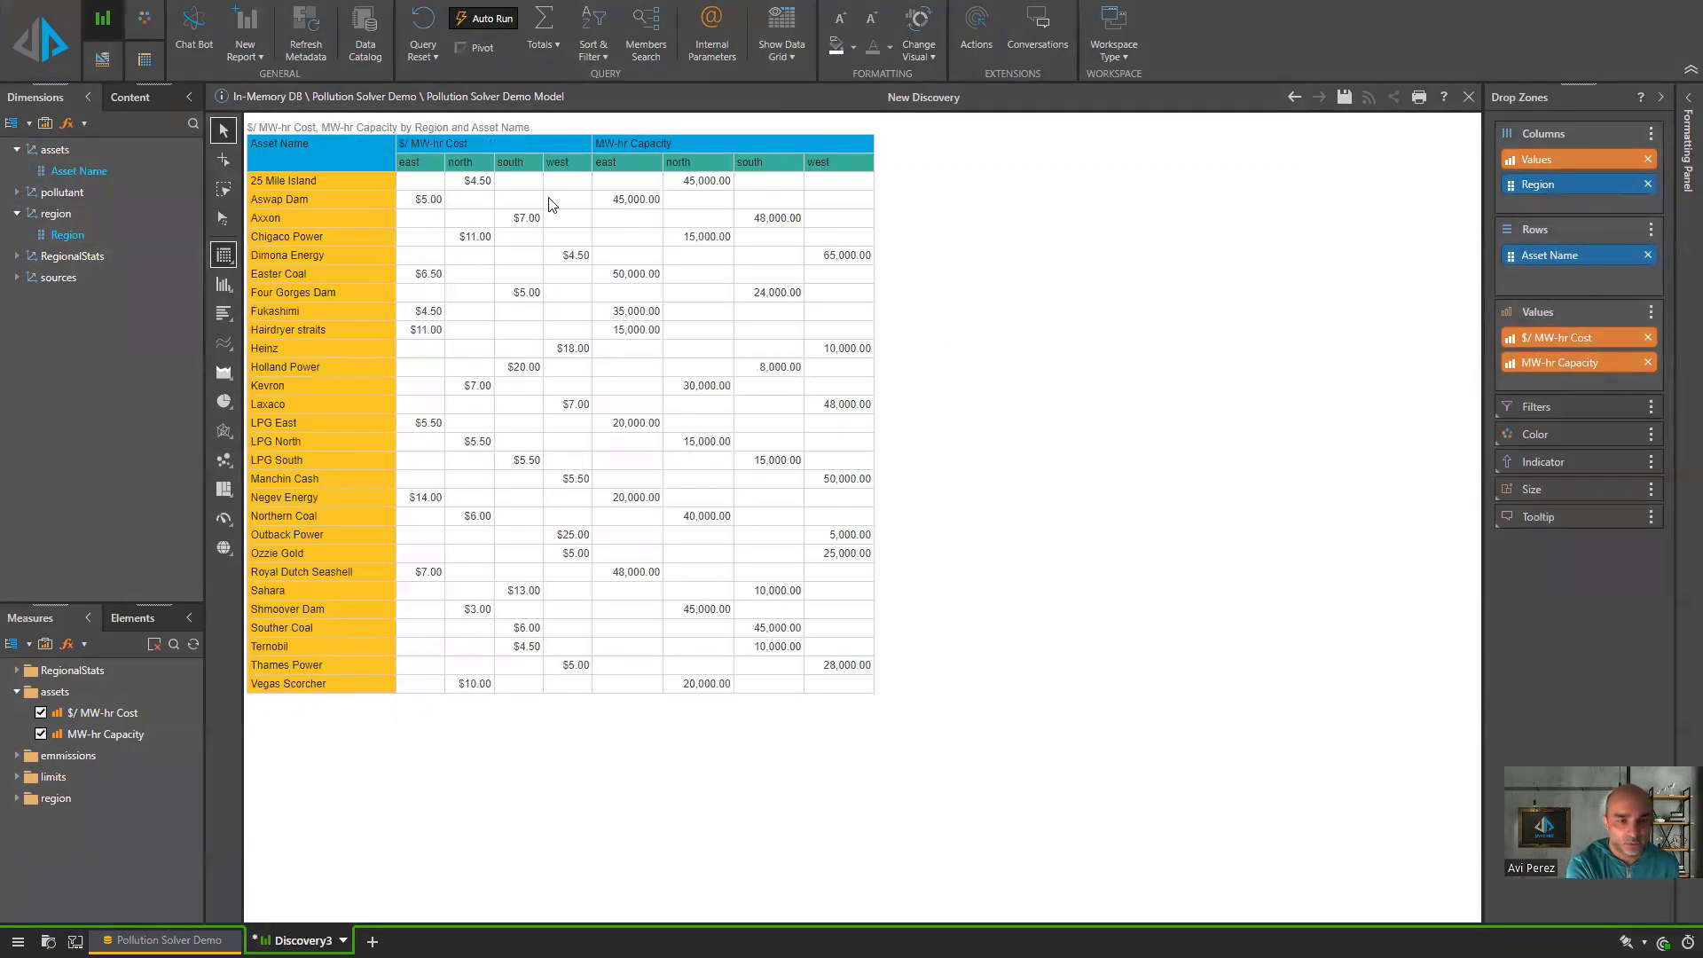
{"action": "left_click_drag", "start_coordinate": [1619, 185], "coordinate": [773, 200]}
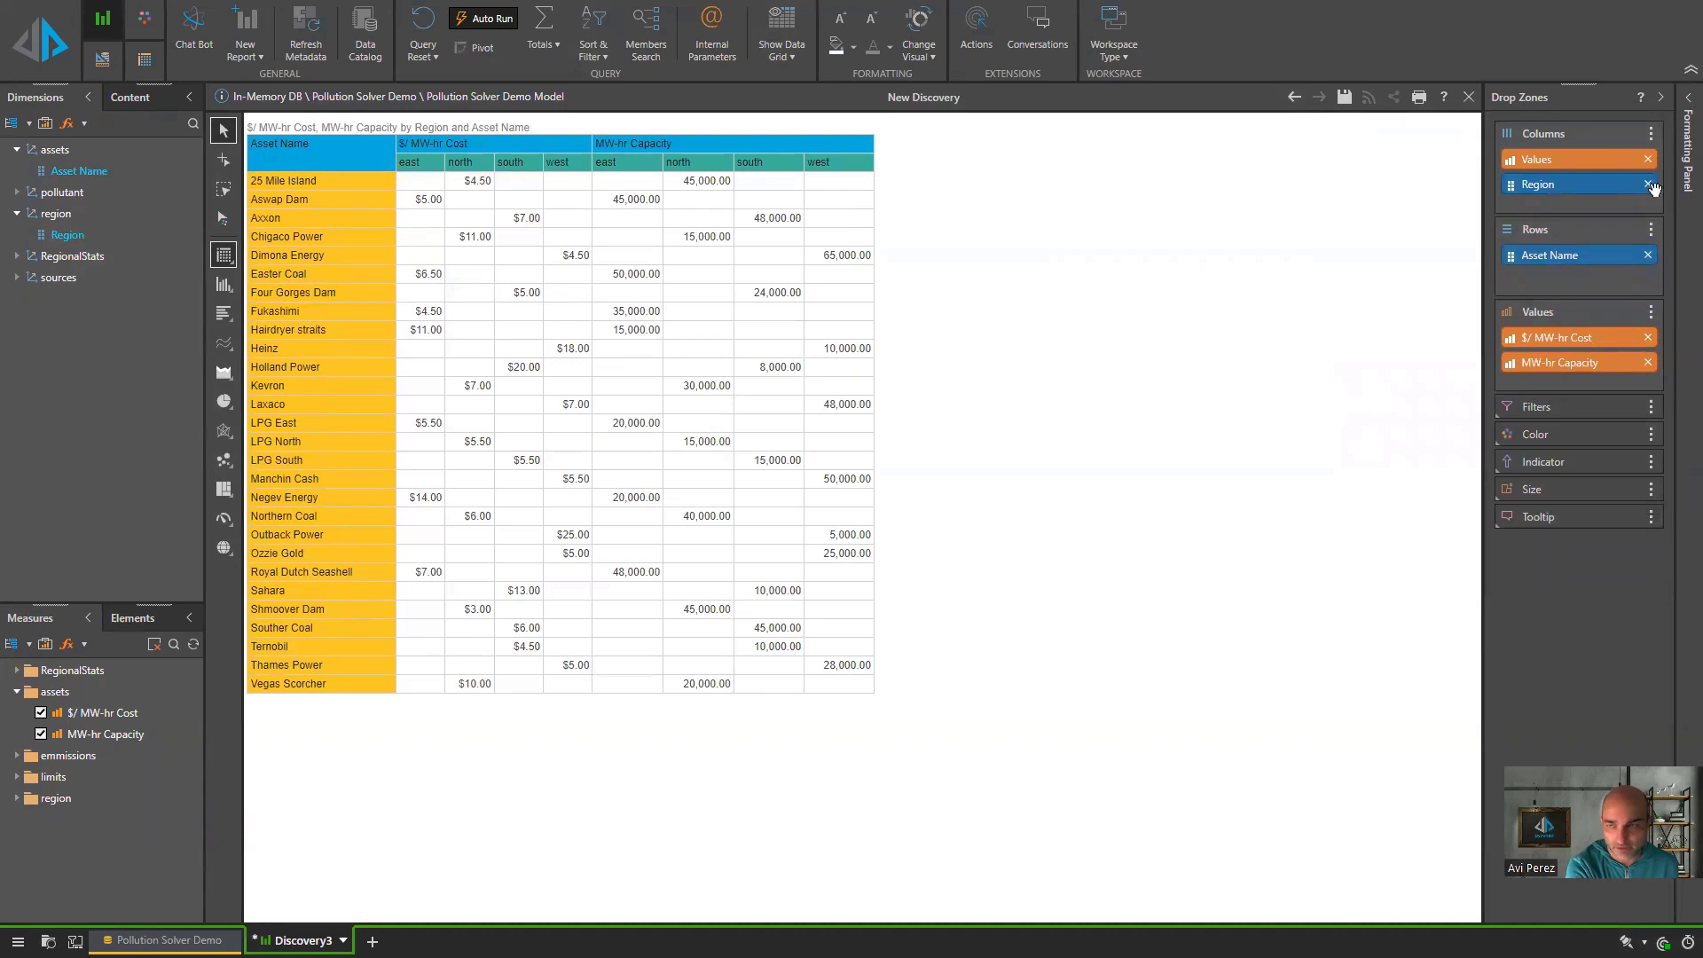
{"action": "left_click", "coordinate": [1648, 183]}
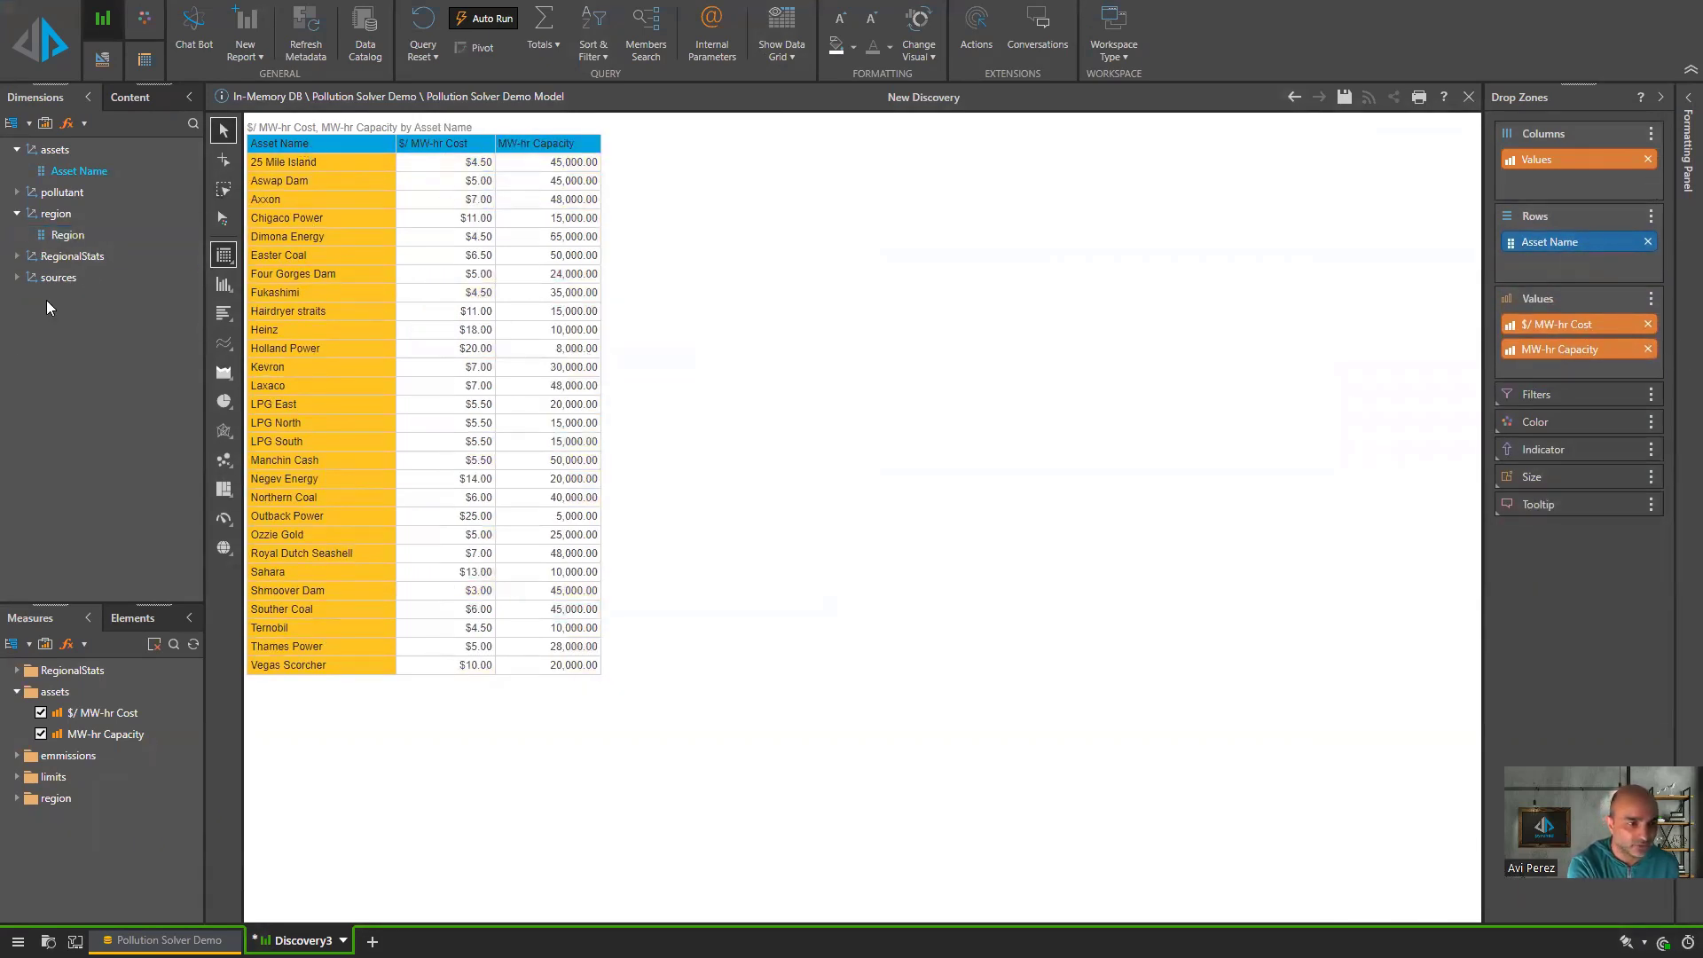
{"action": "double_click", "coordinate": [55, 276]}
{"action": "left_click_drag", "start_coordinate": [68, 298], "coordinate": [1593, 419]}
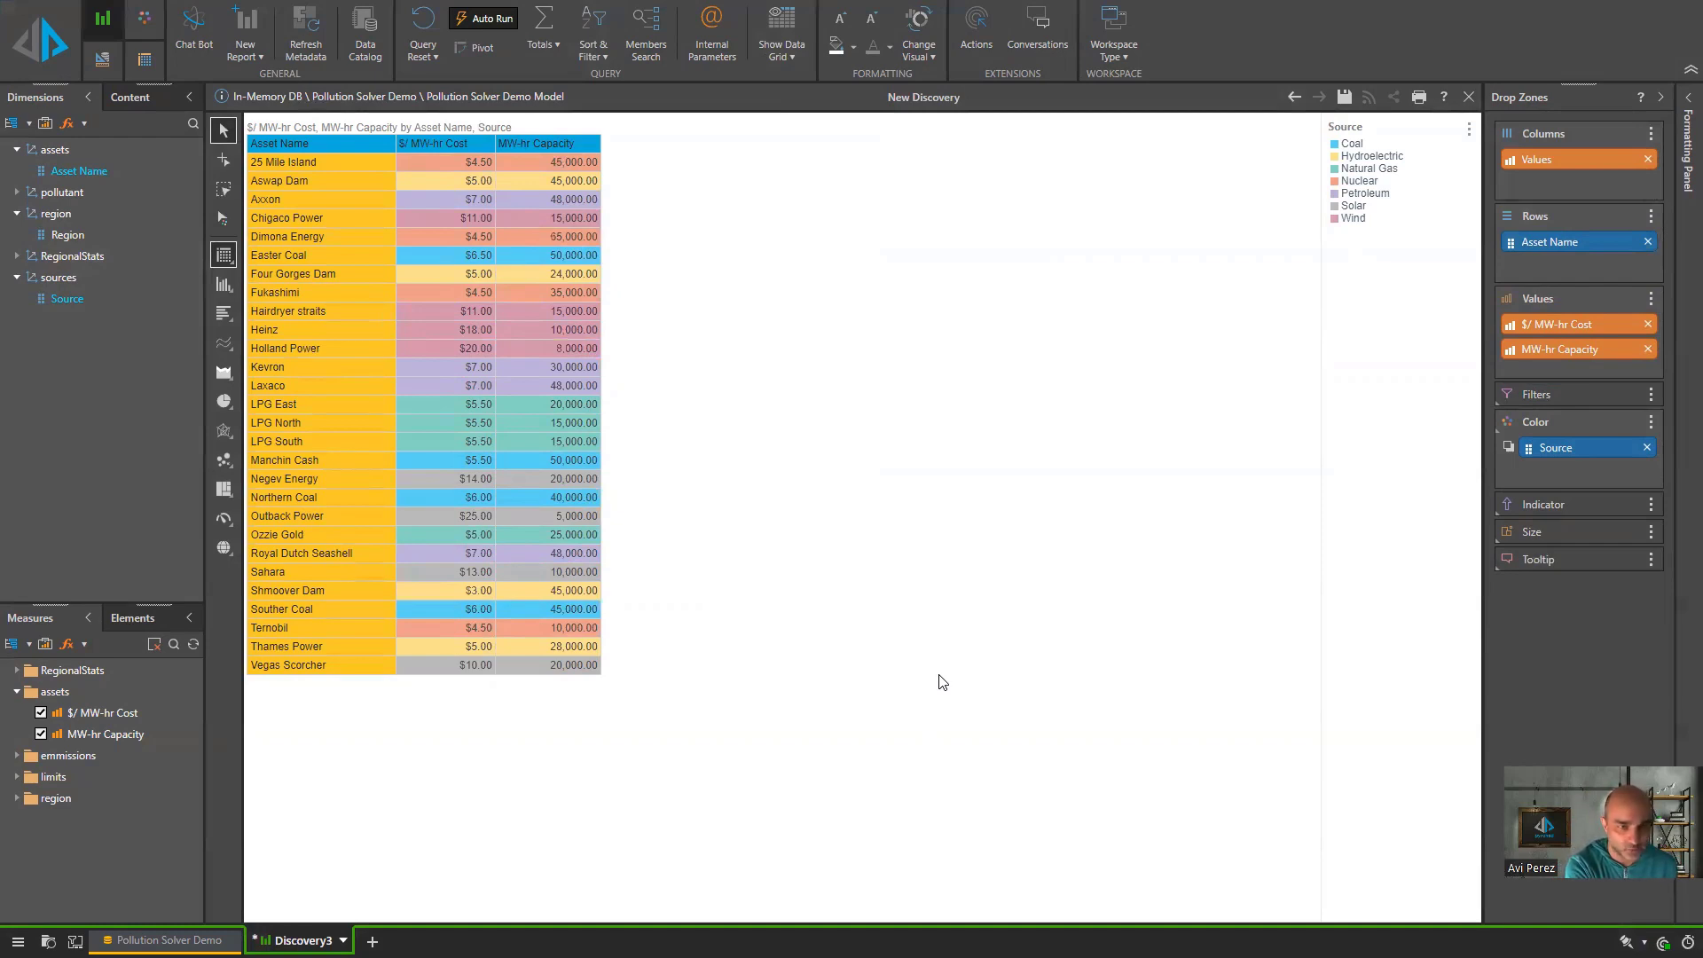
- Sort the assets by $/ MW-hr Cost in descending order and move Source from the color coding to the rows
{"action": "right_click", "coordinate": [471, 162]}
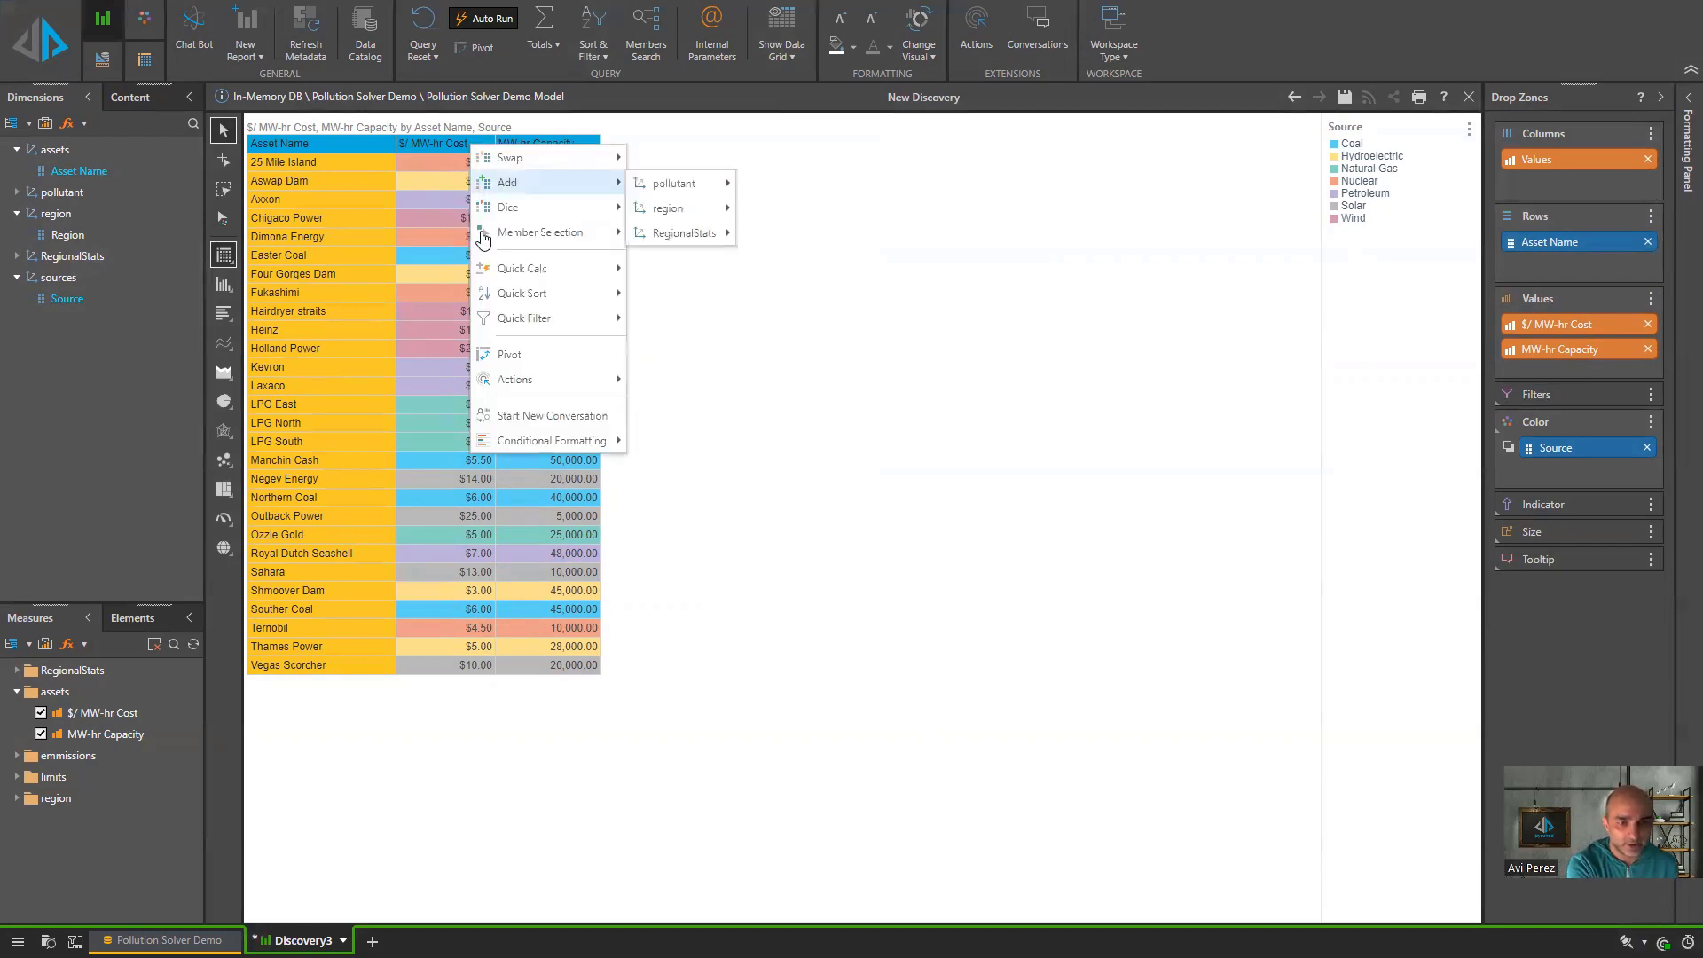
{"action": "mouse_move", "coordinate": [568, 295]}
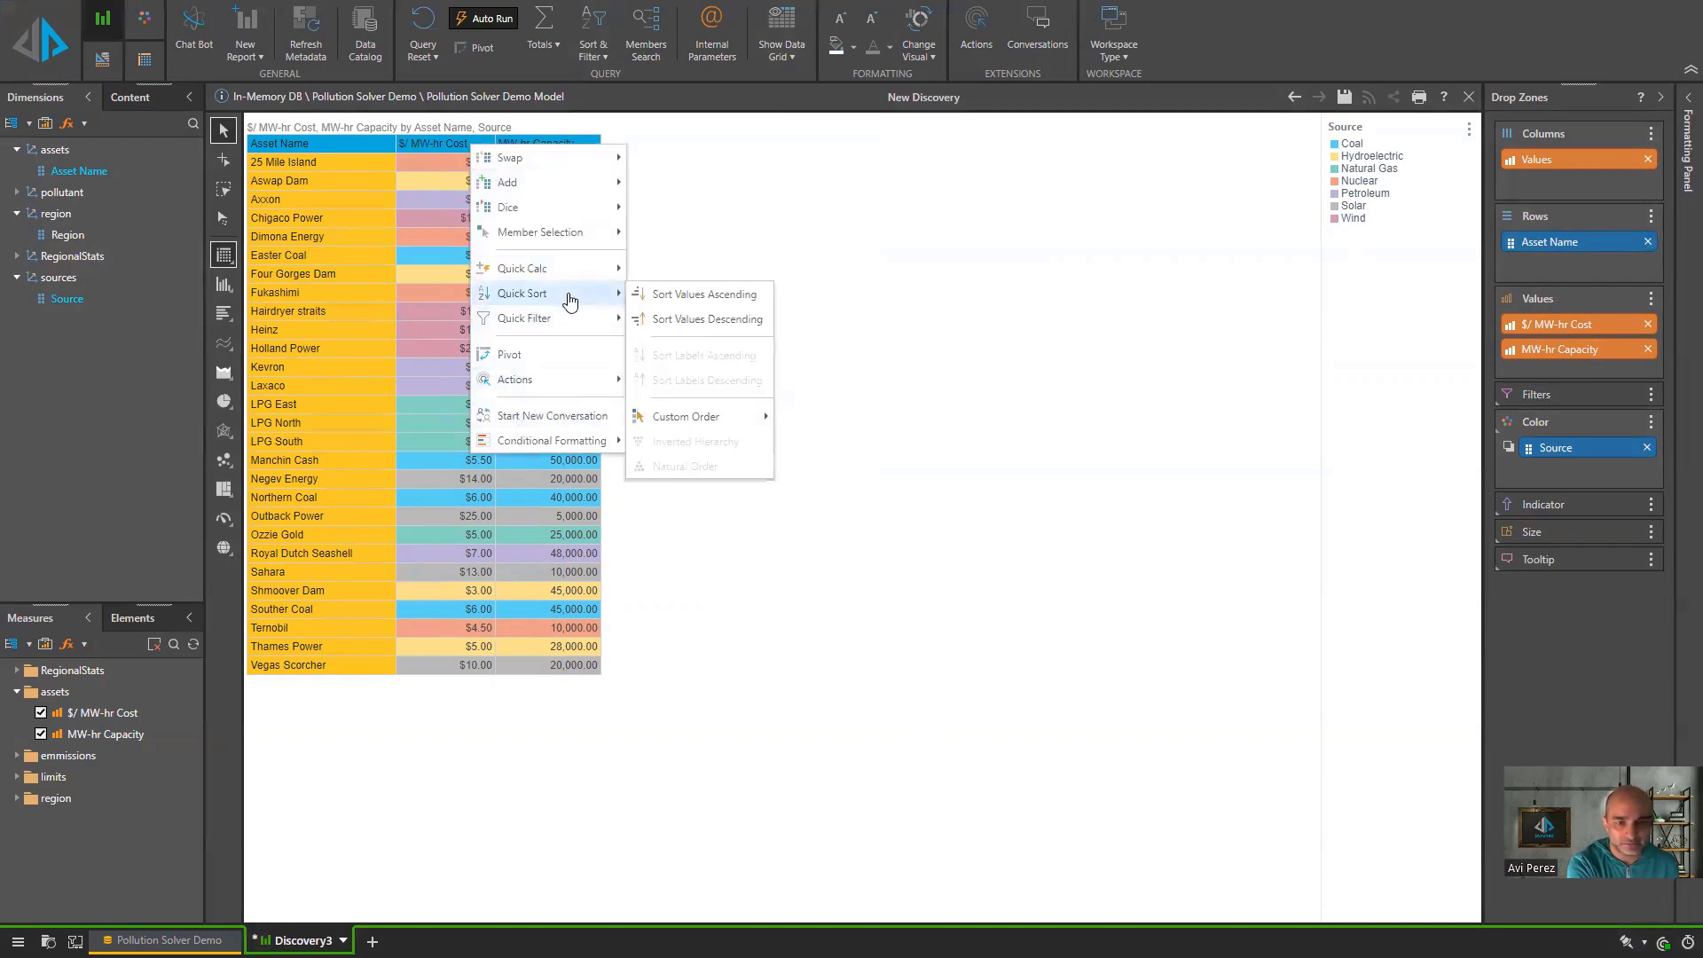
{"action": "left_click", "coordinate": [712, 320]}
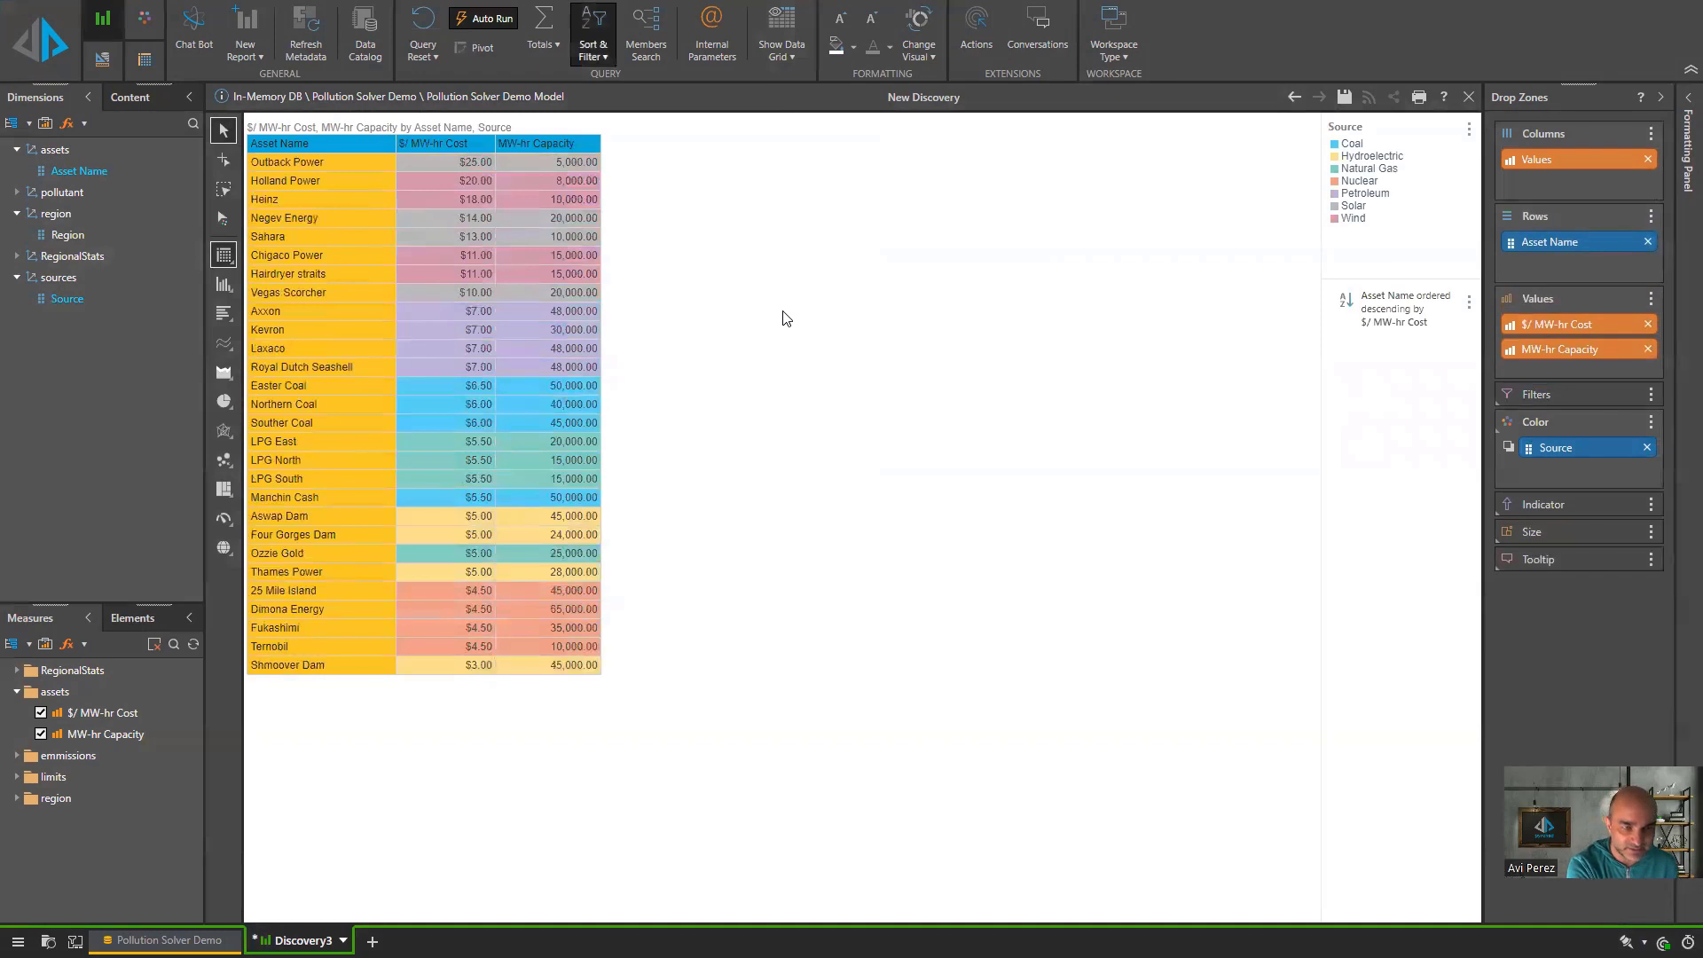
{"action": "left_click_drag", "start_coordinate": [1556, 447], "coordinate": [1561, 266]}
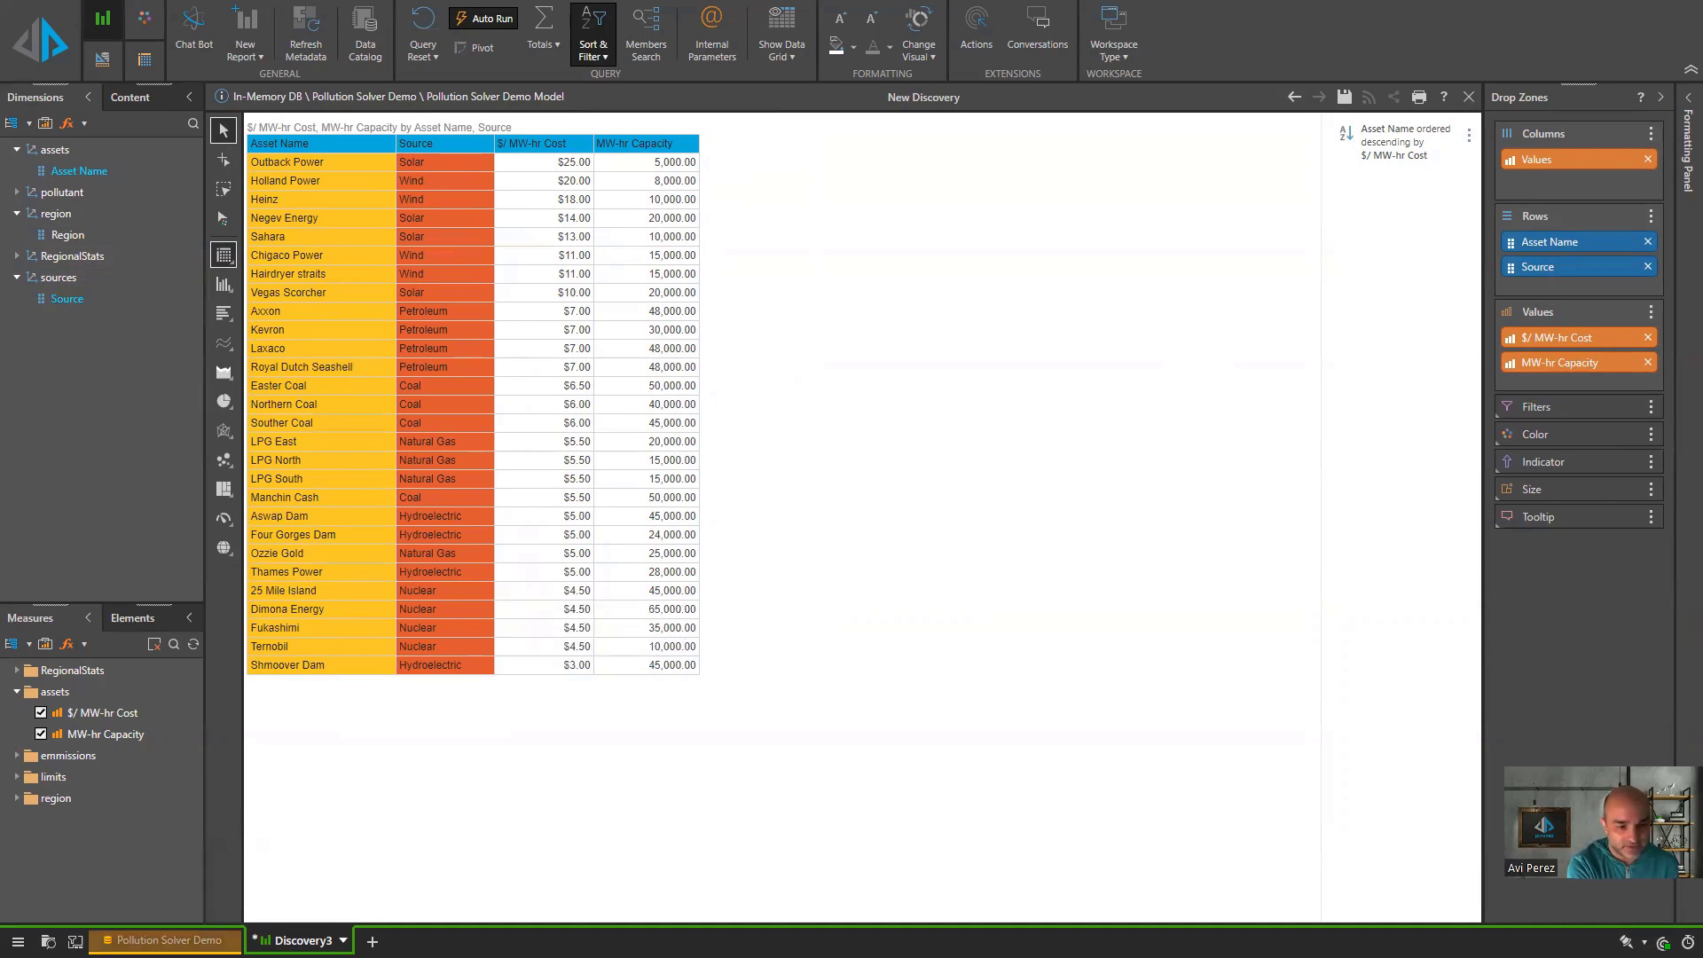
- Close the quick discovery and the Pollution Solver Demo model
{"action": "left_click", "coordinate": [342, 941]}
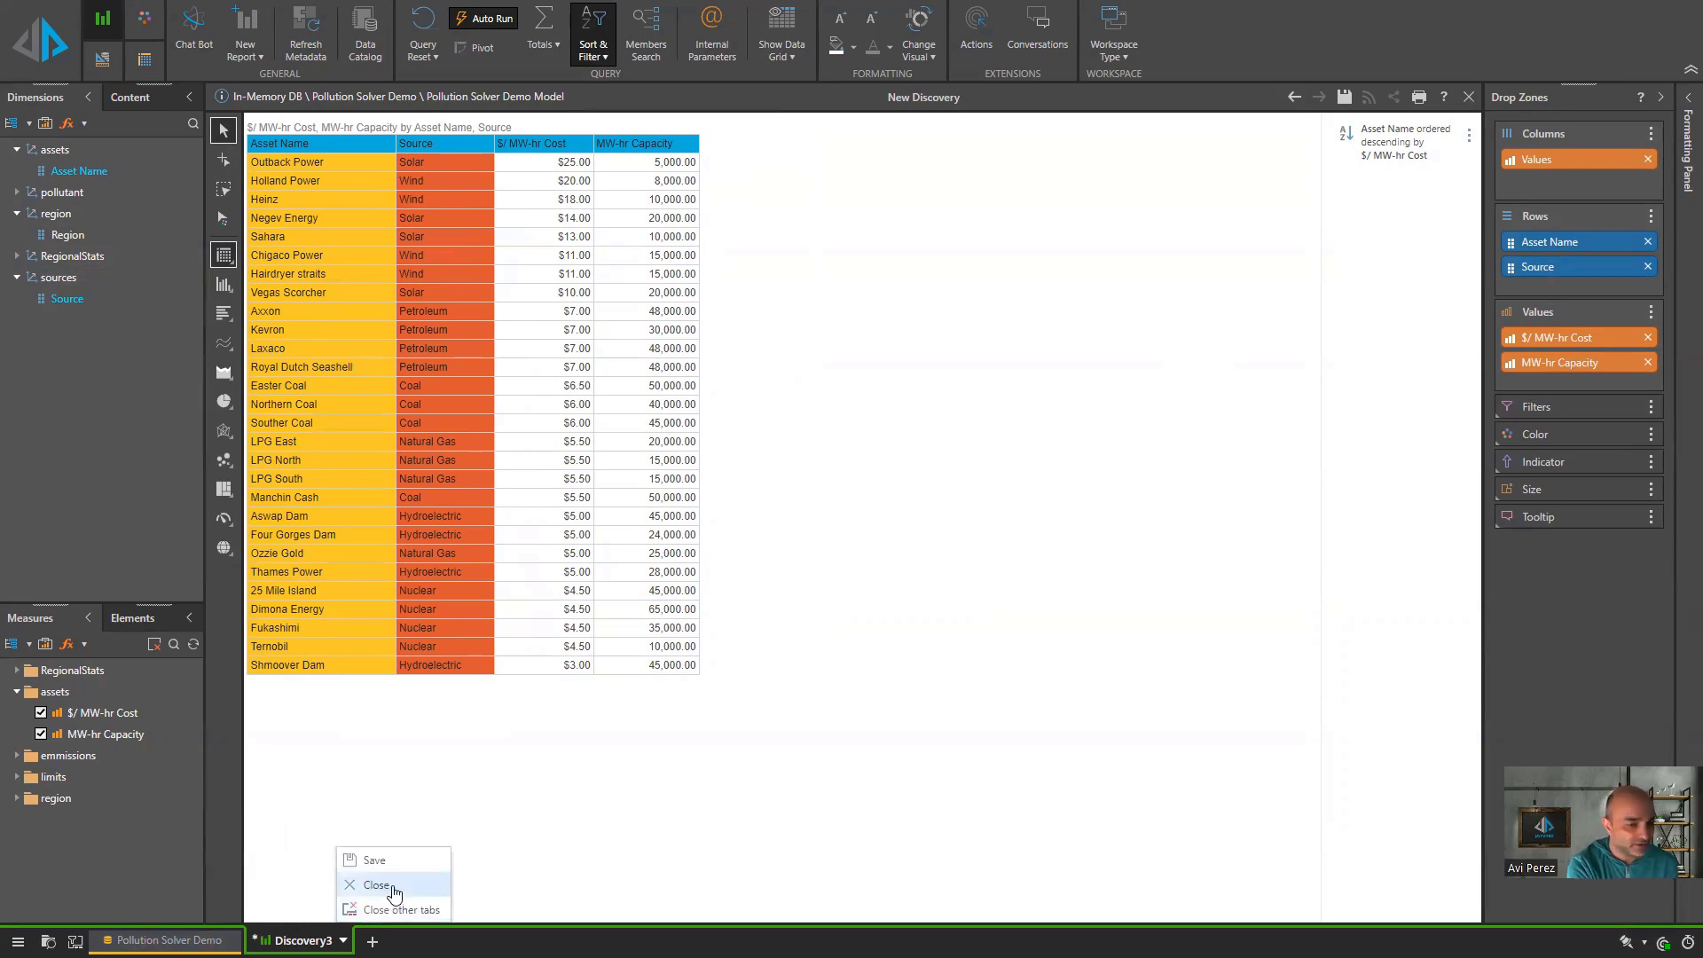
{"action": "left_click", "coordinate": [395, 887]}
{"action": "left_click", "coordinate": [918, 180]}
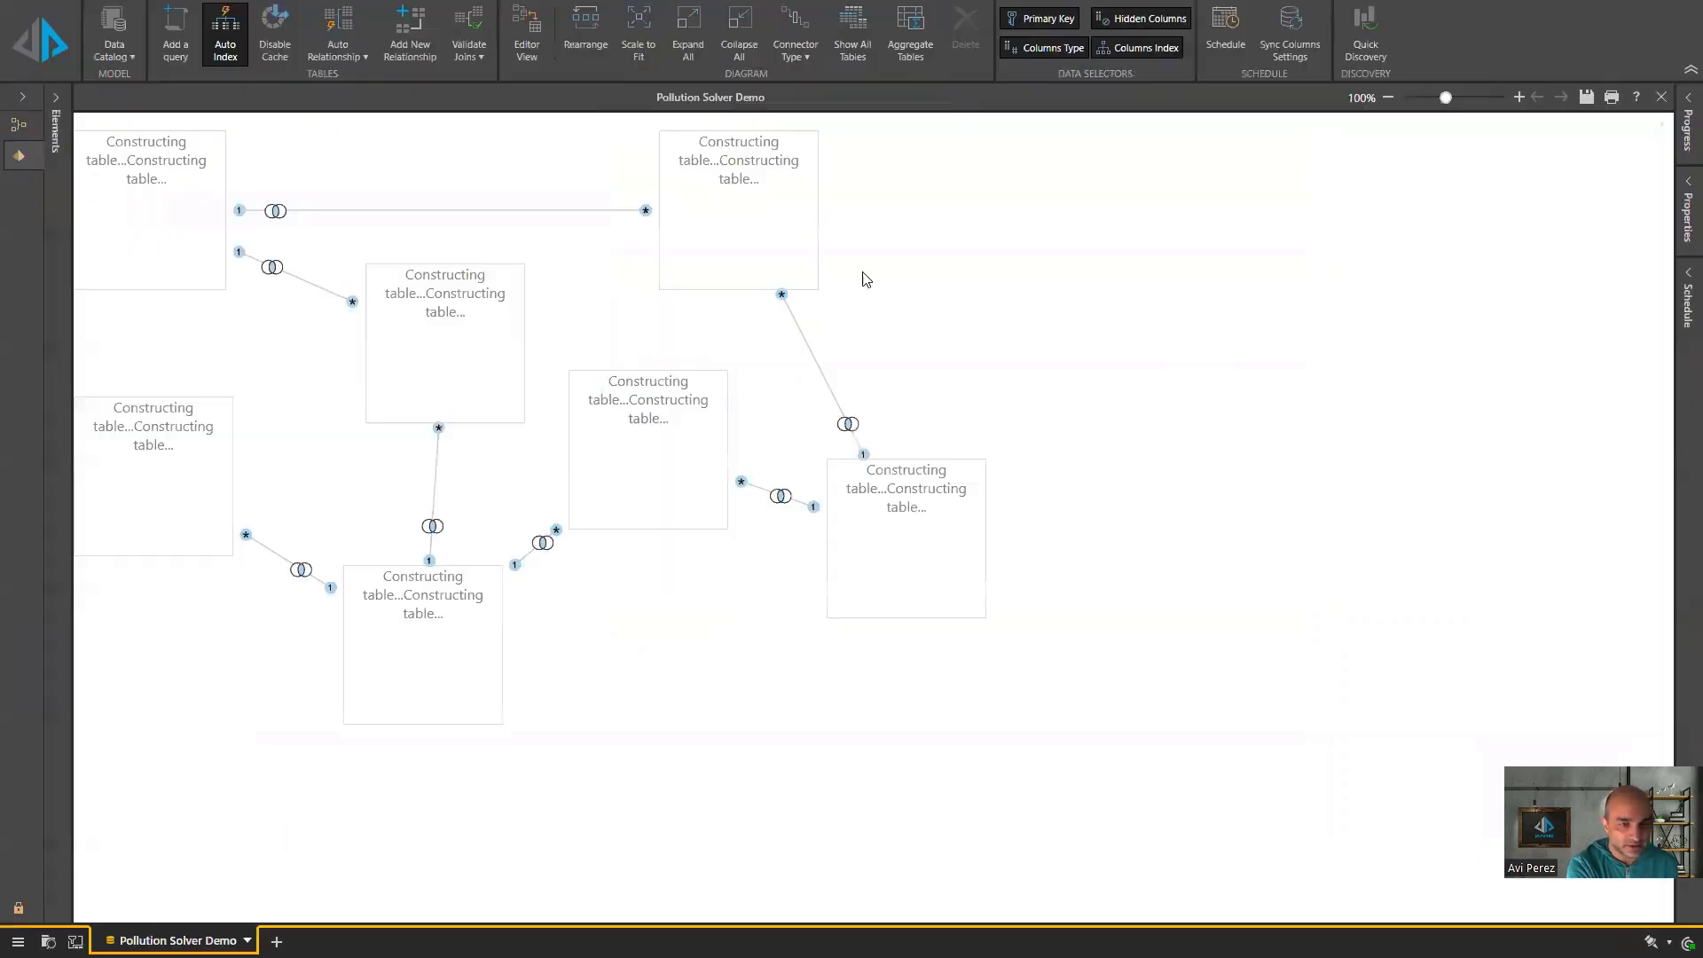
{"action": "left_click", "coordinate": [246, 941]}
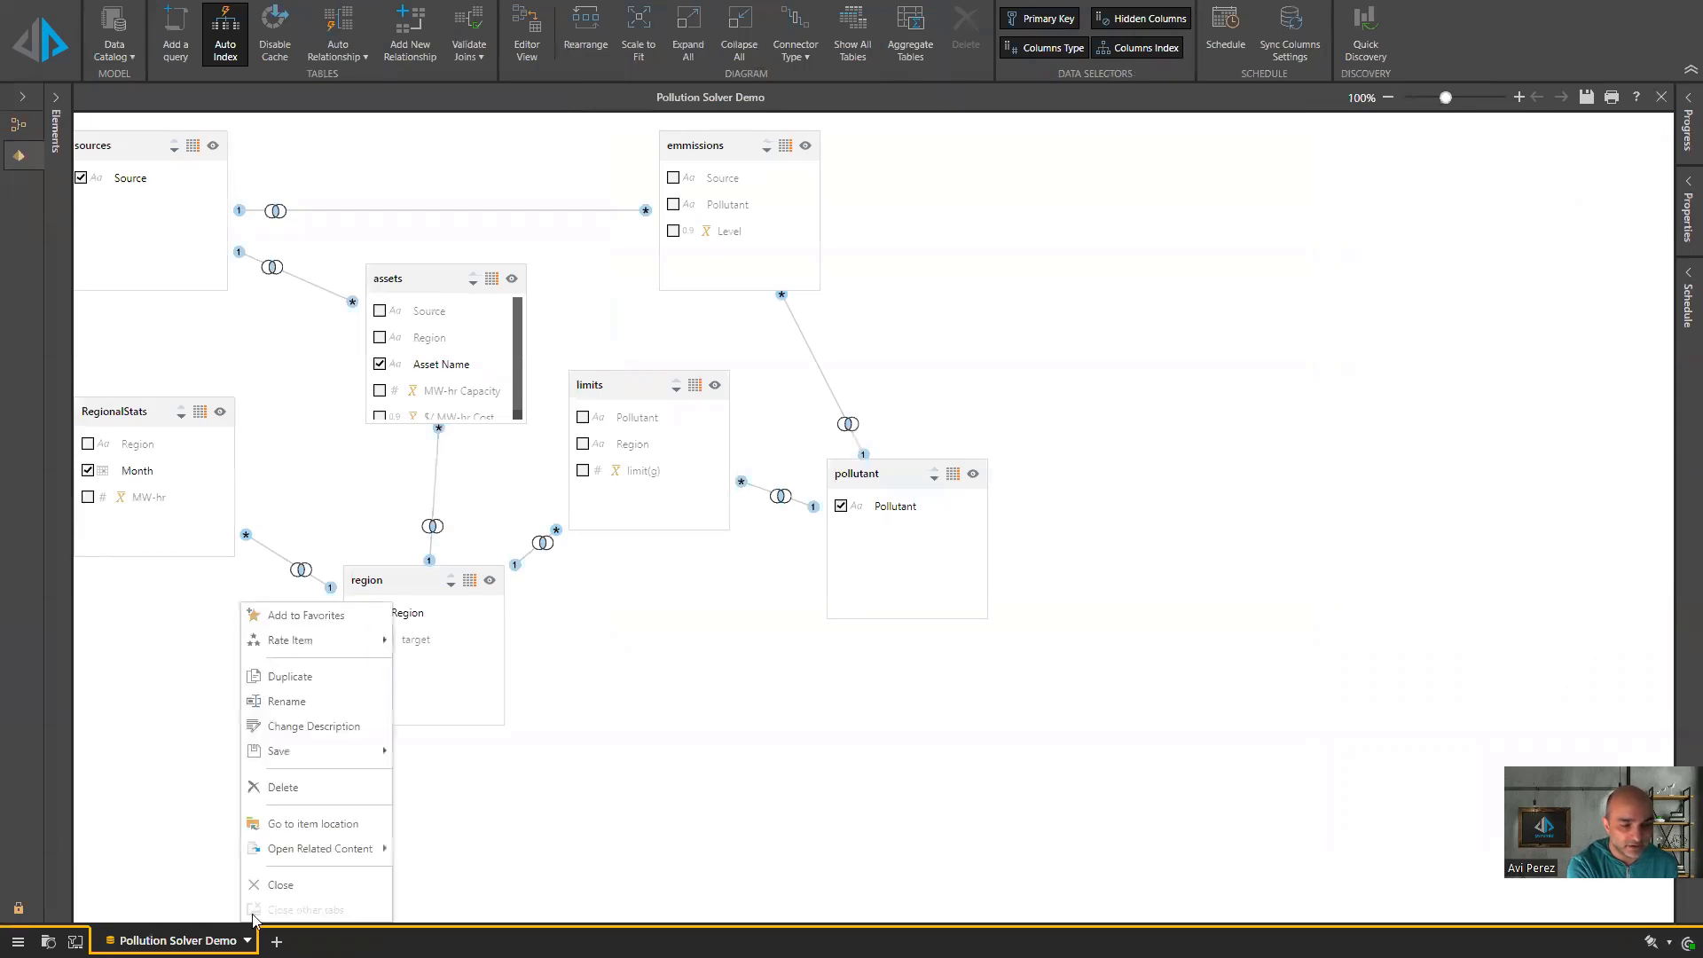
{"action": "left_click", "coordinate": [320, 889]}
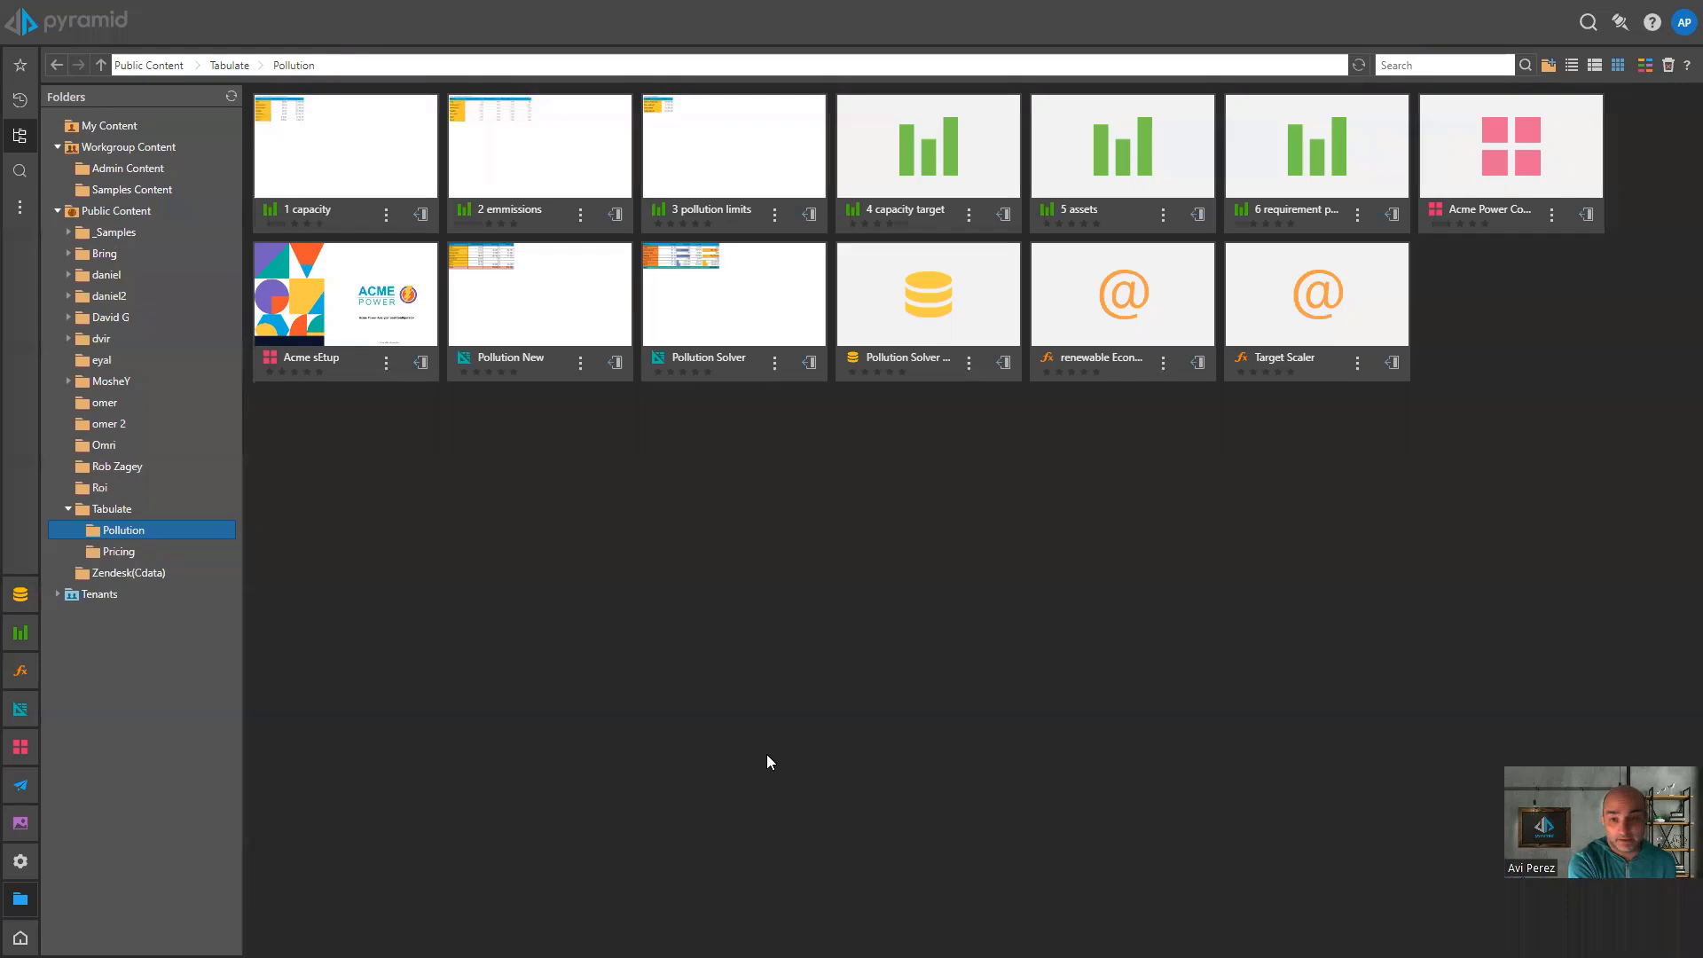
- Create a new tabulation and insert the "1 capacity" discovery from Public Content's Tabulate > Pollution folder at cell A1
{"action": "left_click", "coordinate": [20, 709]}
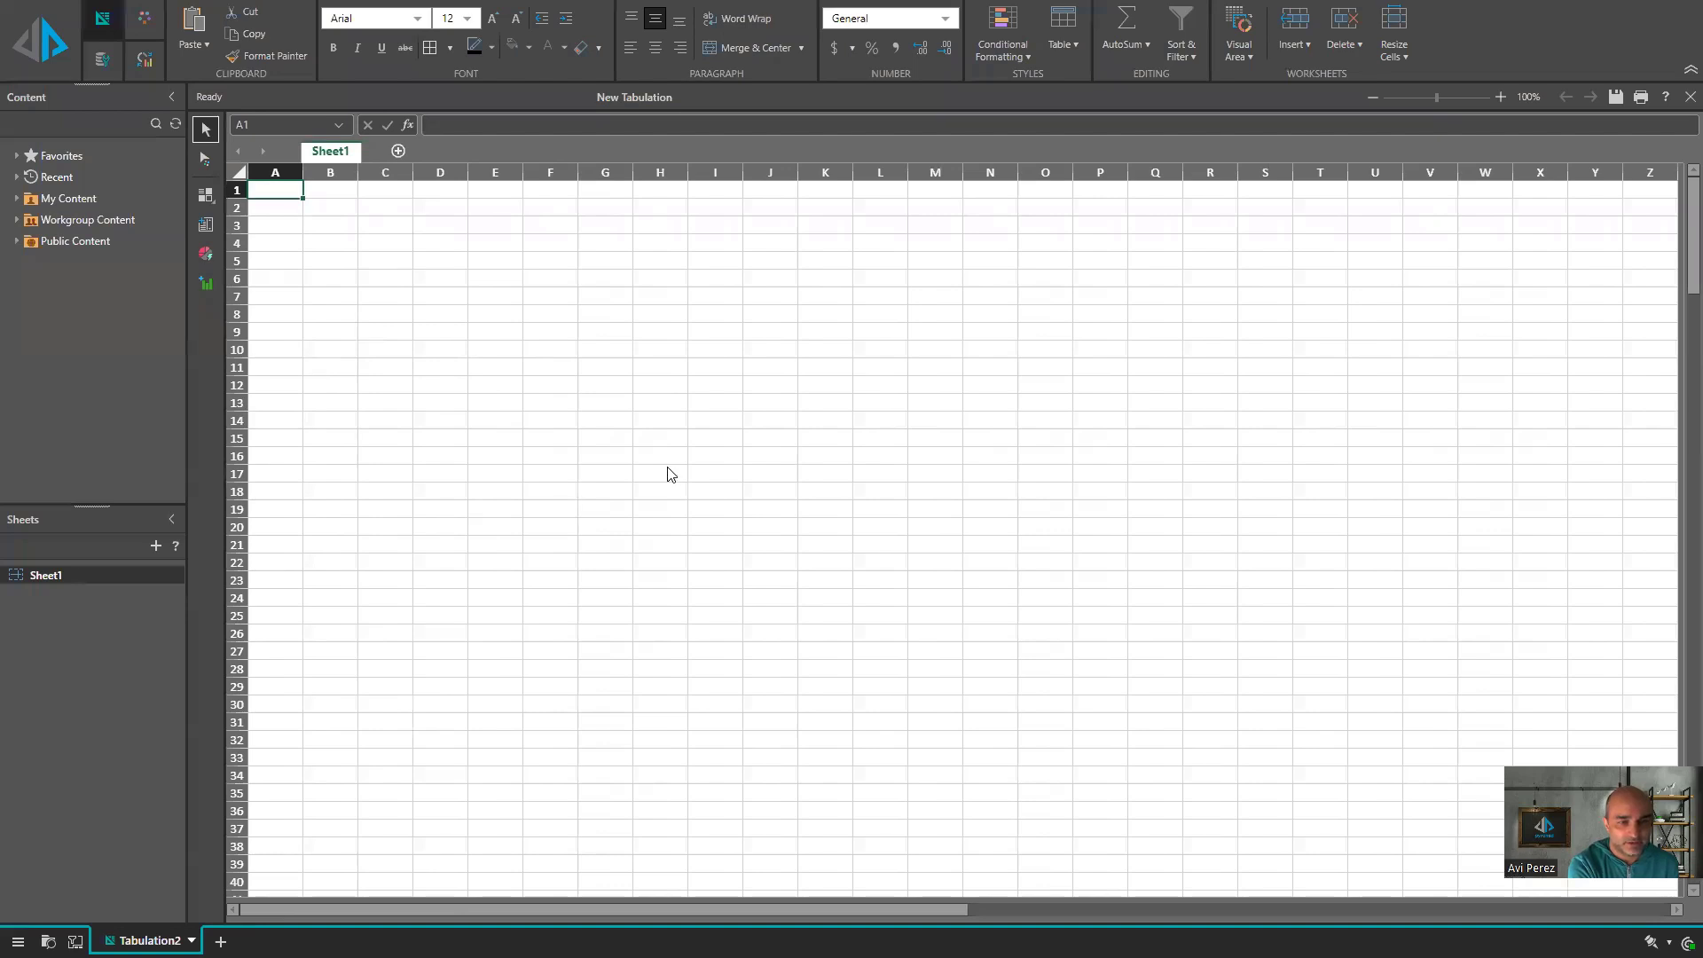
{"action": "left_click", "coordinate": [83, 240]}
{"action": "scroll", "coordinate": [84, 426], "scroll_direction": "down", "scroll_amount": 1}
{"action": "left_click", "coordinate": [122, 470]}
{"action": "scroll", "coordinate": [97, 337], "scroll_direction": "up", "scroll_amount": 1}
{"action": "scroll", "coordinate": [84, 373], "scroll_direction": "down", "scroll_amount": 3}
{"action": "left_click_drag", "start_coordinate": [101, 300], "coordinate": [267, 182]}
- Insert the "2 emmissions" discovery at cell A11, "3 pollution limits" at A22 and "4 capacity target" at E1
{"action": "left_click", "coordinate": [525, 366]}
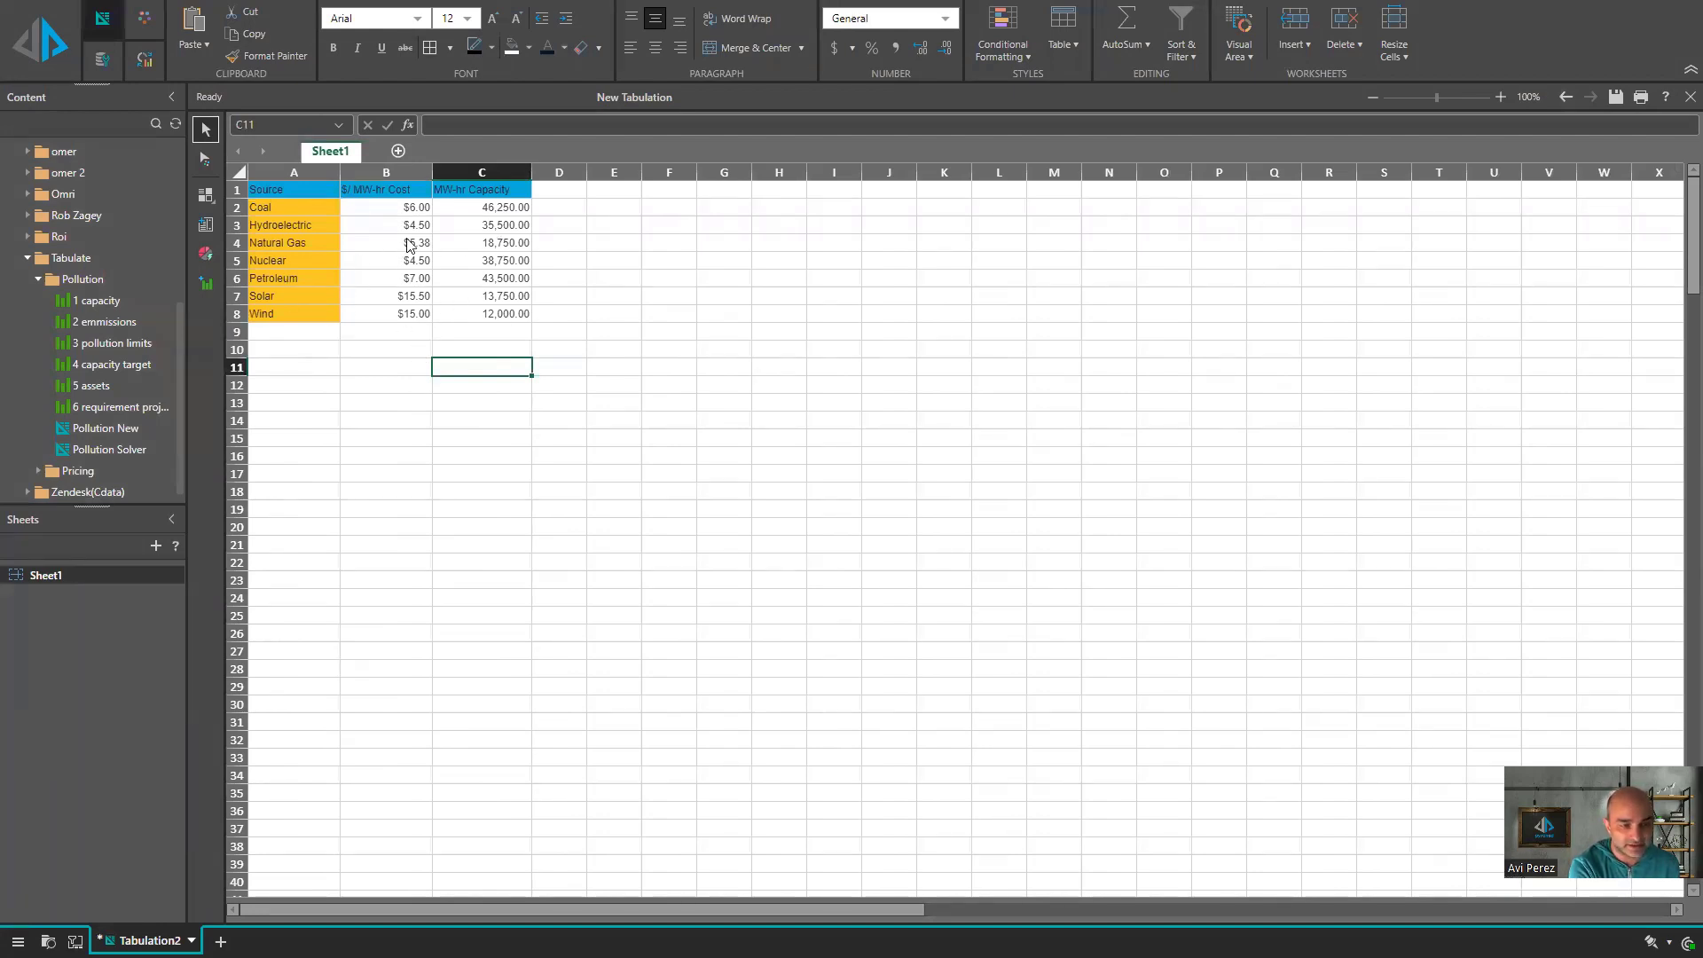
{"action": "left_click", "coordinate": [112, 342]}
{"action": "left_click_drag", "start_coordinate": [112, 342], "coordinate": [304, 371]}
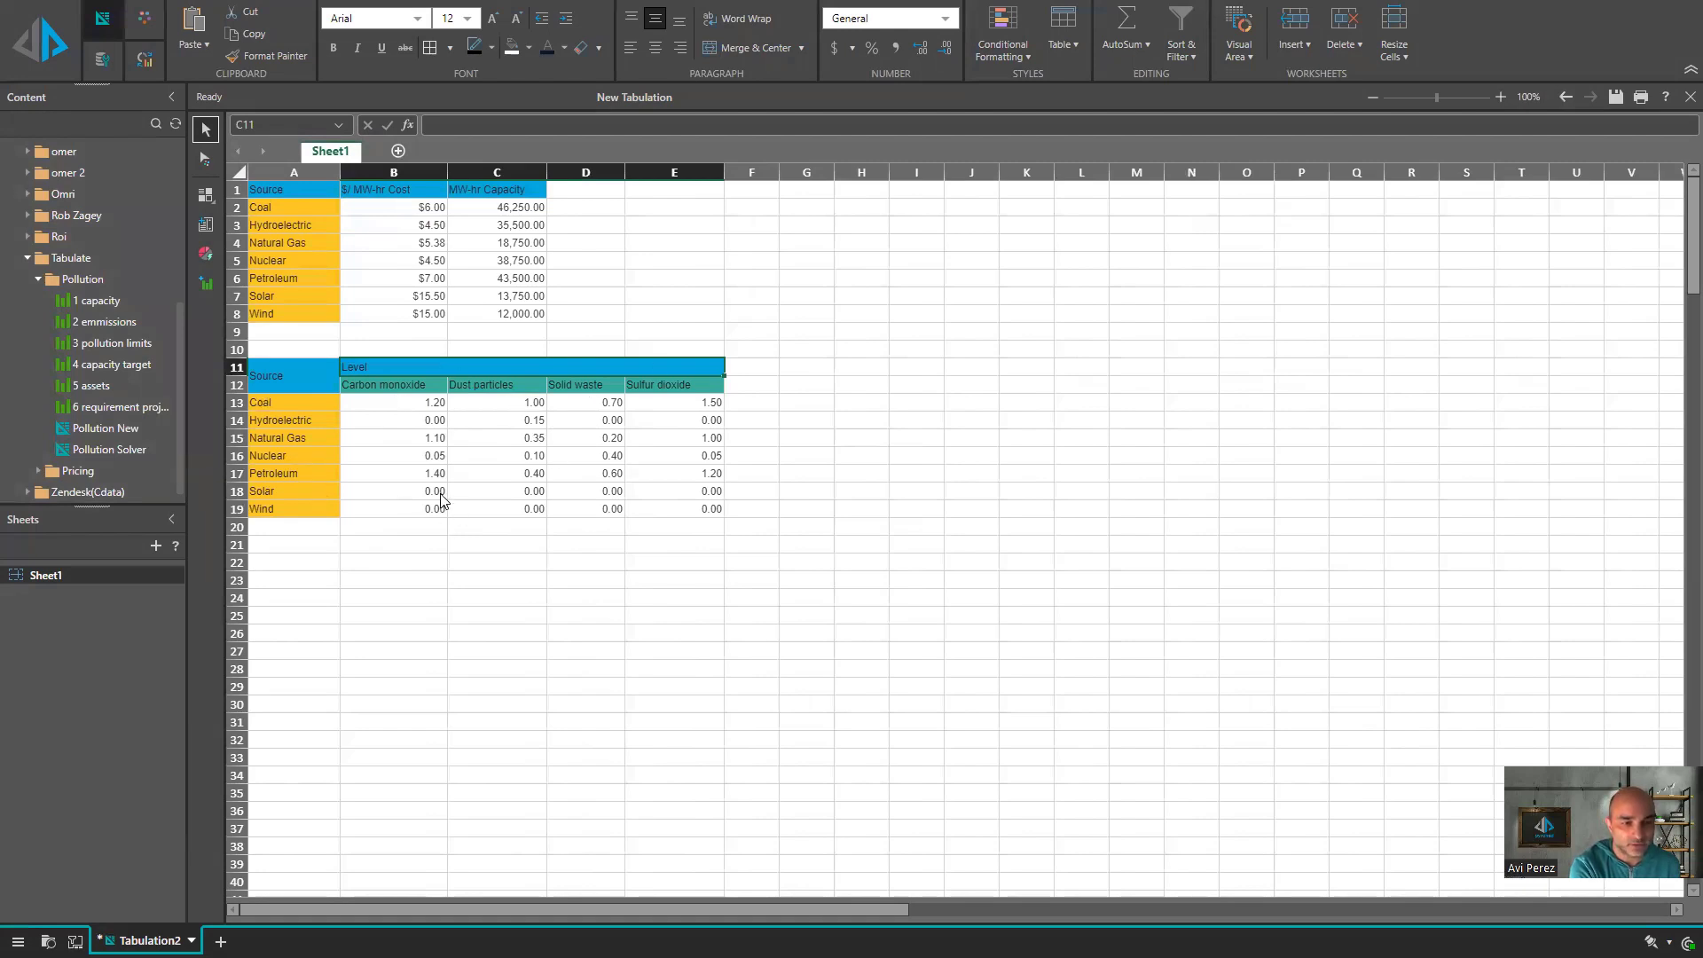
{"action": "left_click_drag", "start_coordinate": [111, 344], "coordinate": [287, 562]}
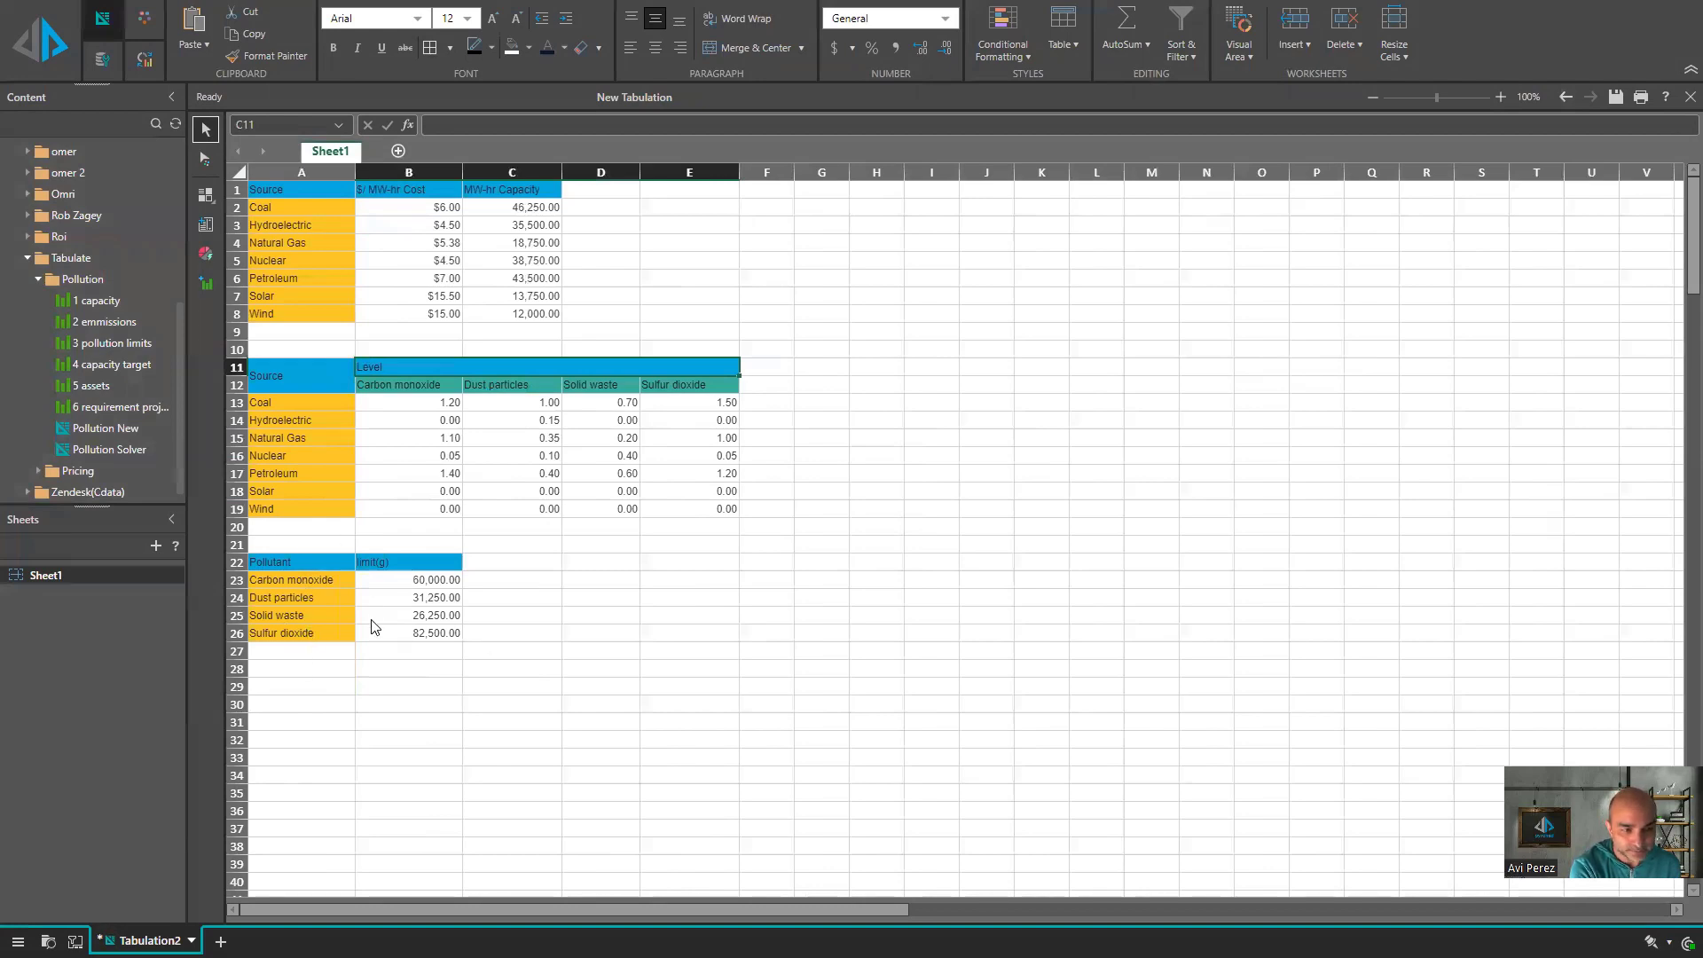
{"action": "left_click_drag", "start_coordinate": [115, 364], "coordinate": [687, 191]}
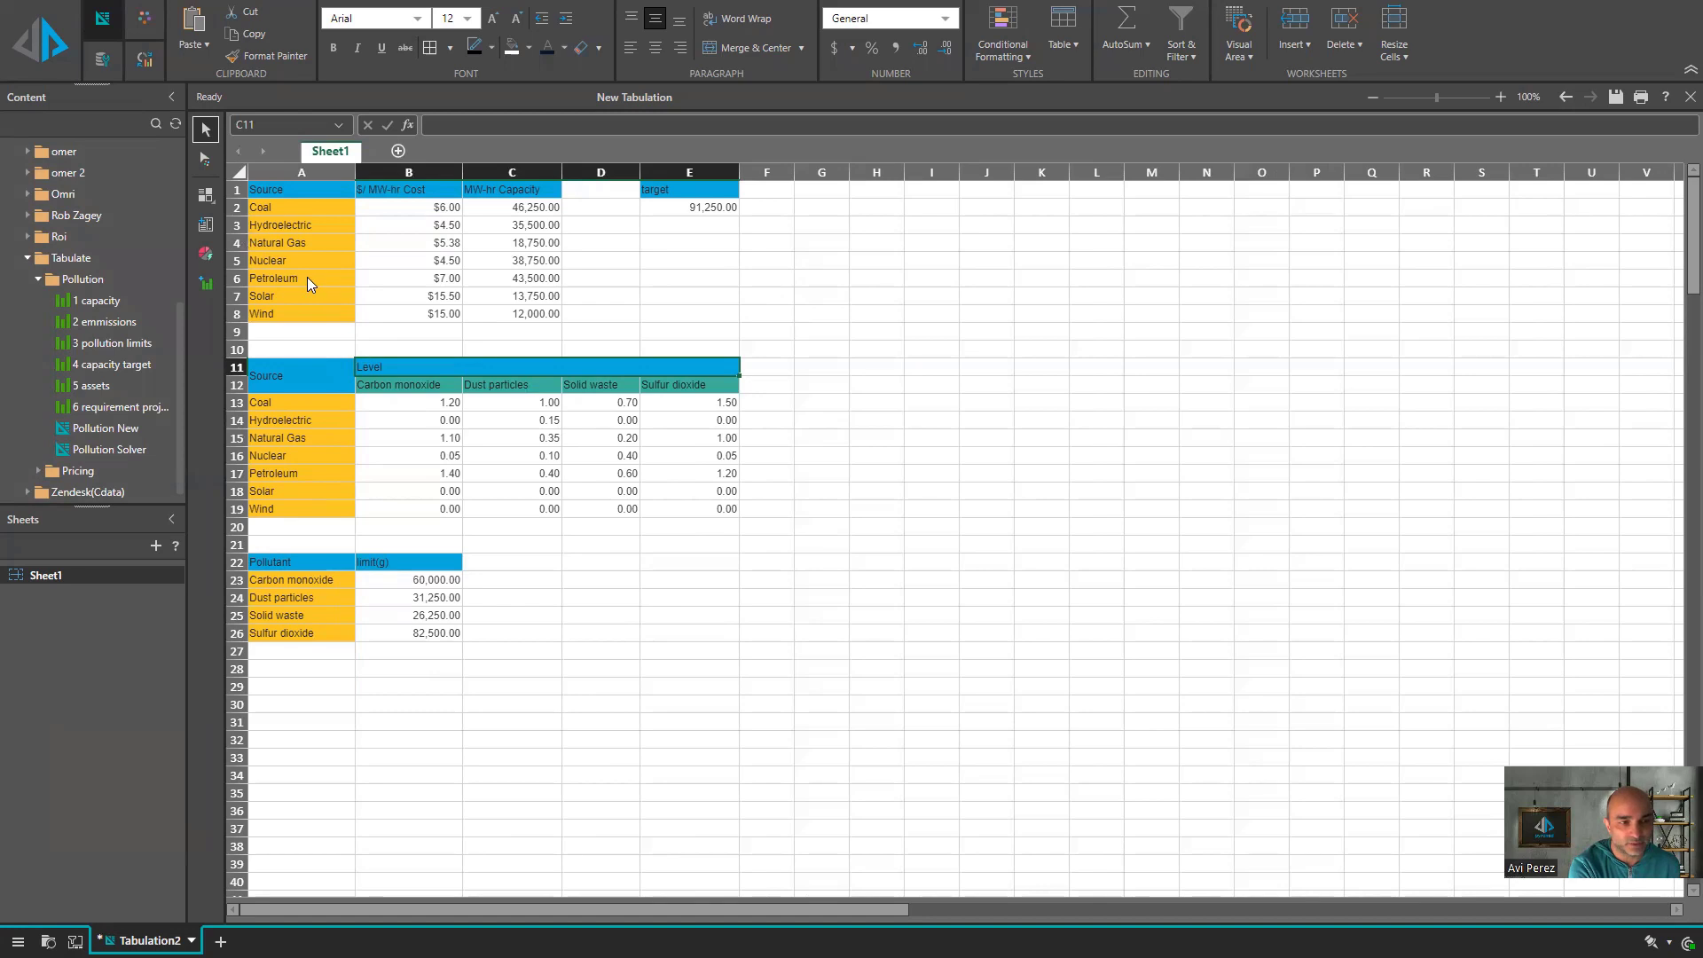
- Add a Region slicer based on the Pollution Solver Demo Model to the tabulation
{"action": "left_click", "coordinate": [206, 228]}
{"action": "left_click", "coordinate": [281, 319]}
{"action": "left_click", "coordinate": [308, 343]}
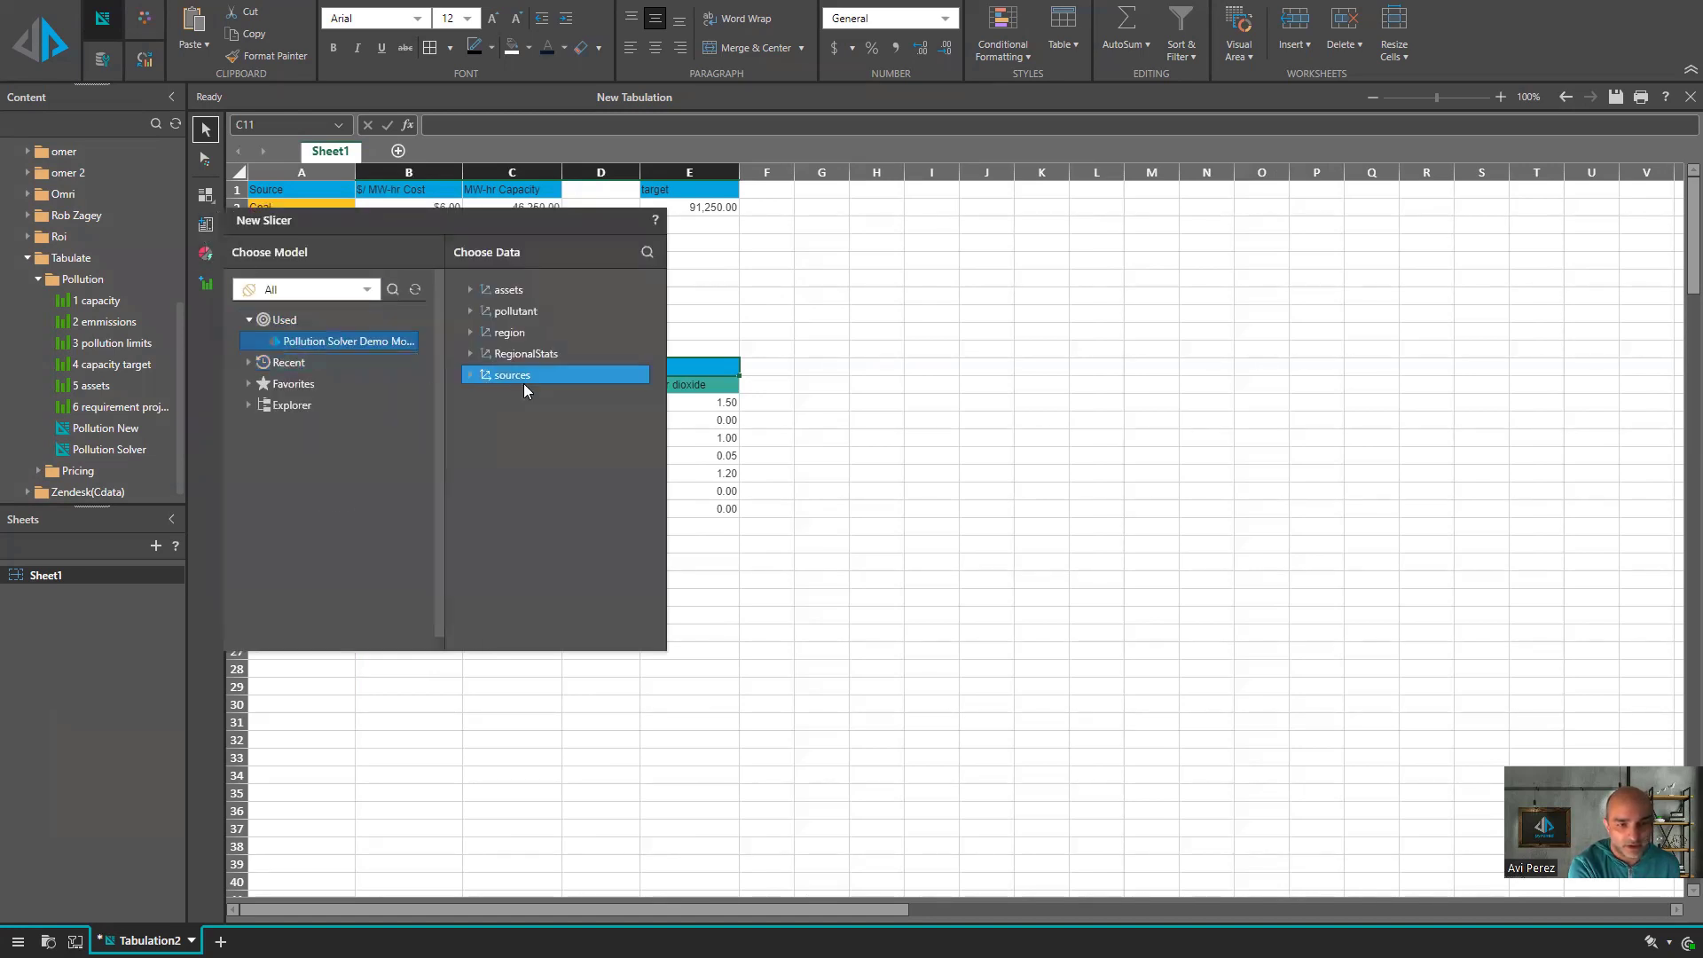
{"action": "left_click", "coordinate": [529, 334]}
{"action": "double_click", "coordinate": [529, 355]}
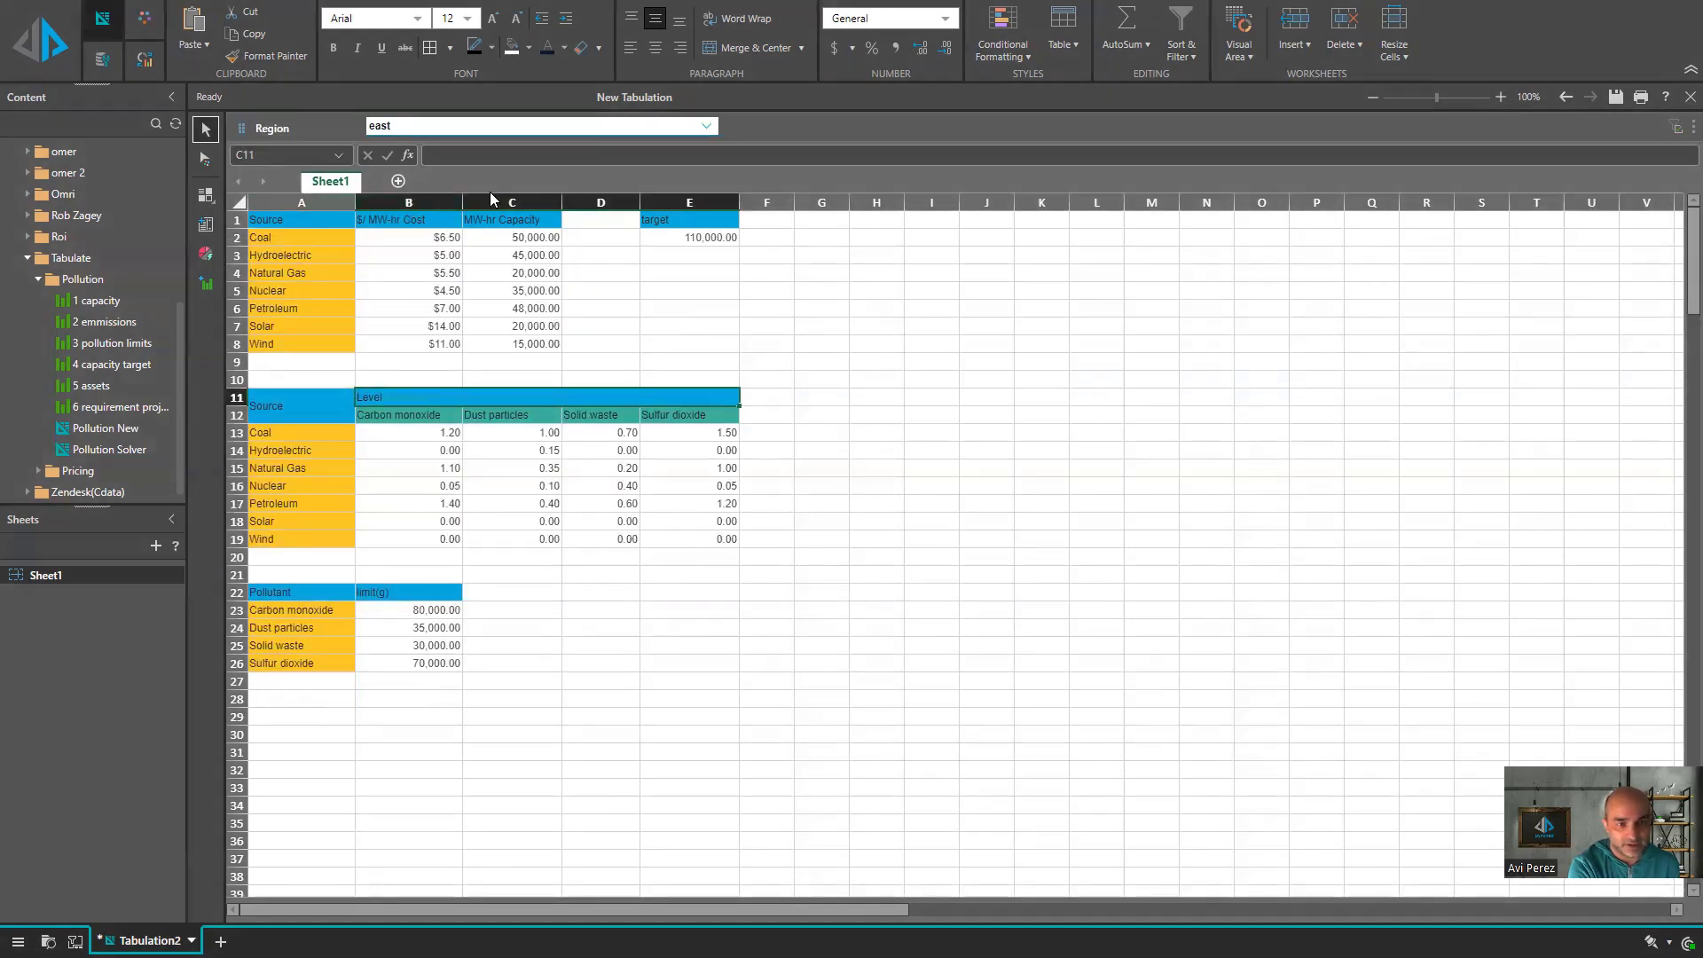
- Test the Region slicer by switching it to south, west and back to east
{"action": "left_click", "coordinate": [427, 129]}
{"action": "left_click", "coordinate": [491, 129]}
{"action": "left_click", "coordinate": [440, 222]}
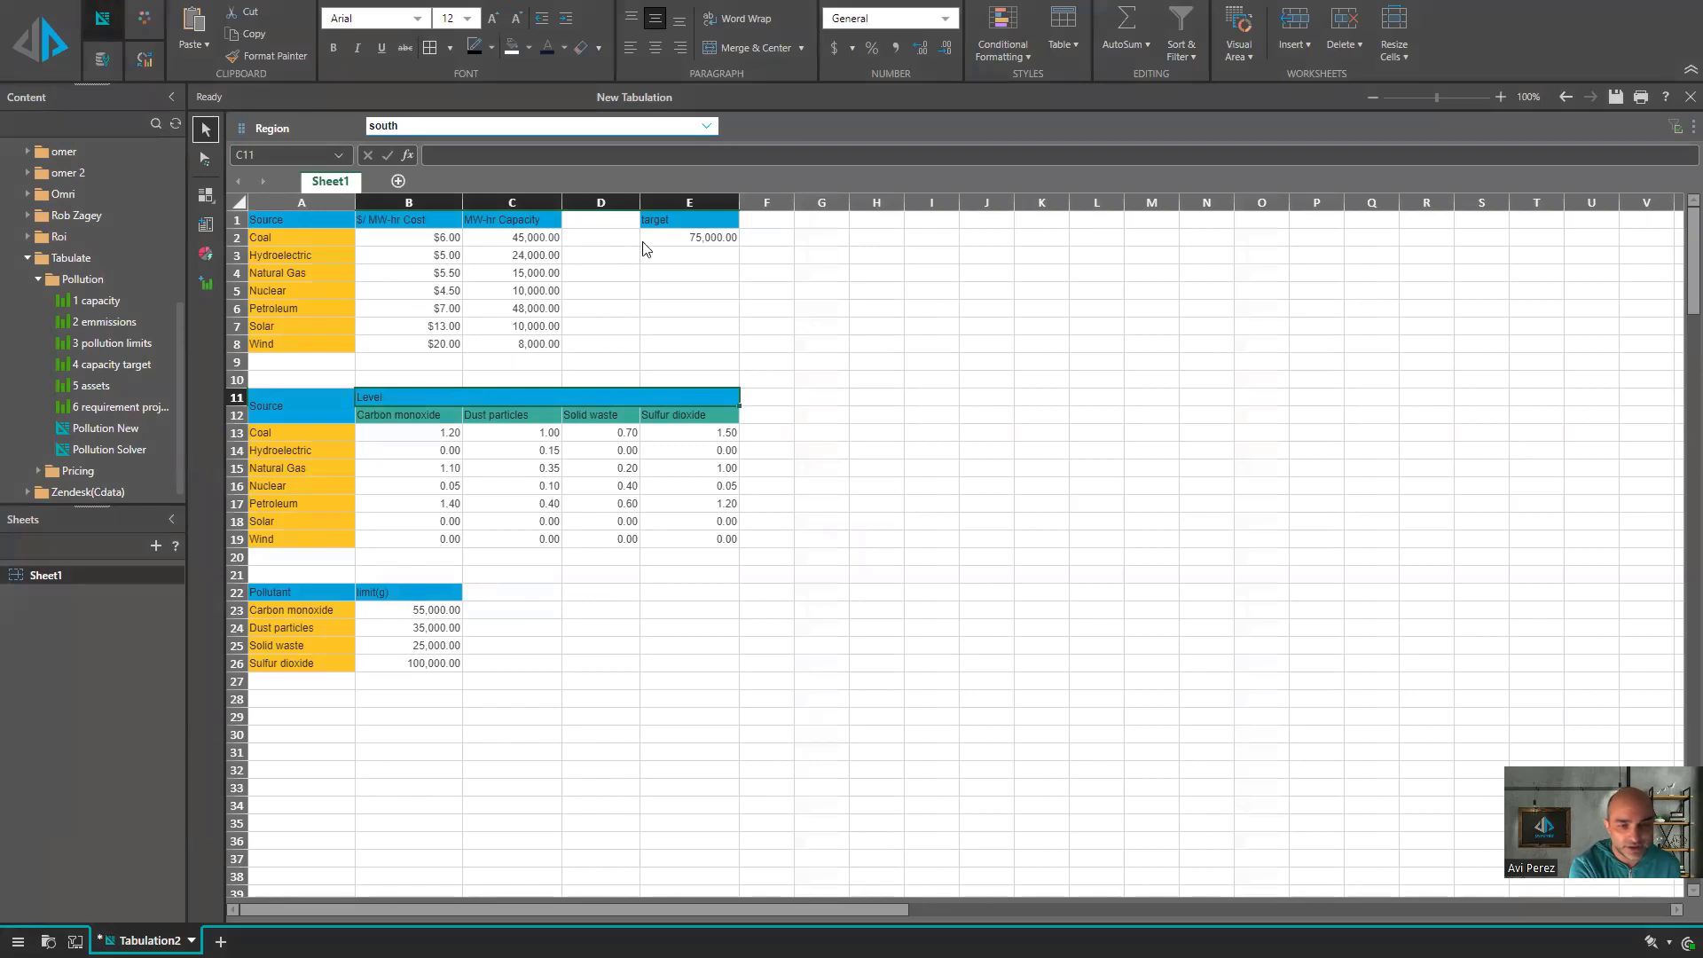
{"action": "left_click", "coordinate": [556, 127]}
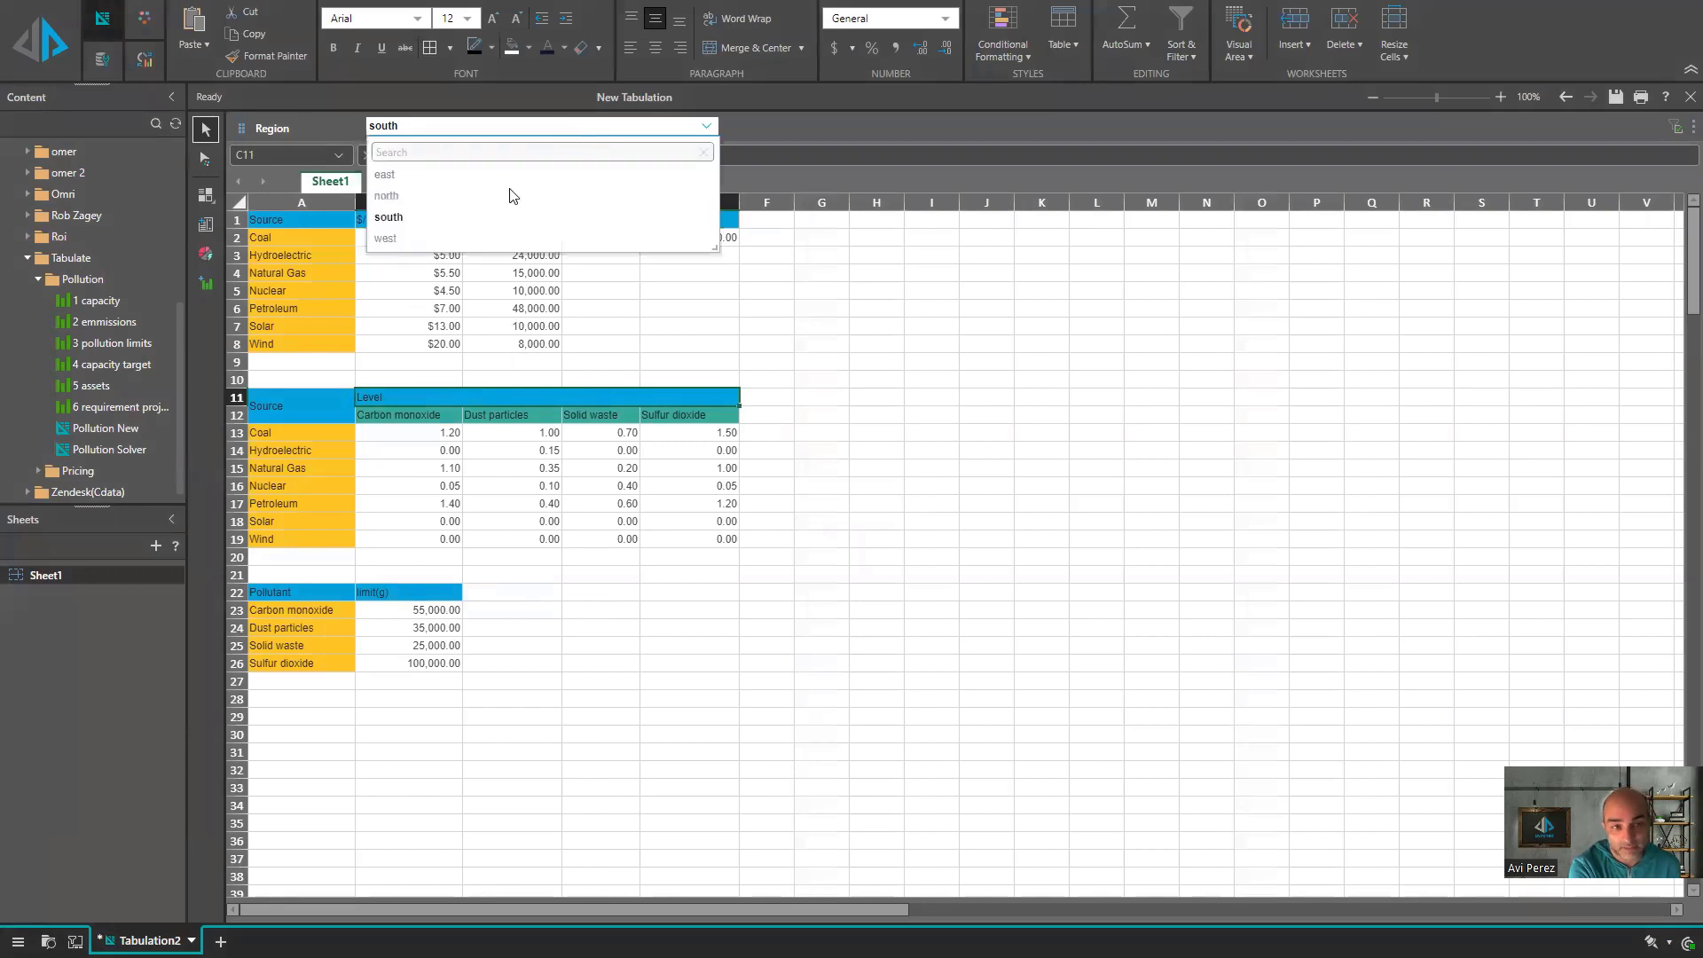
{"action": "left_click", "coordinate": [483, 237]}
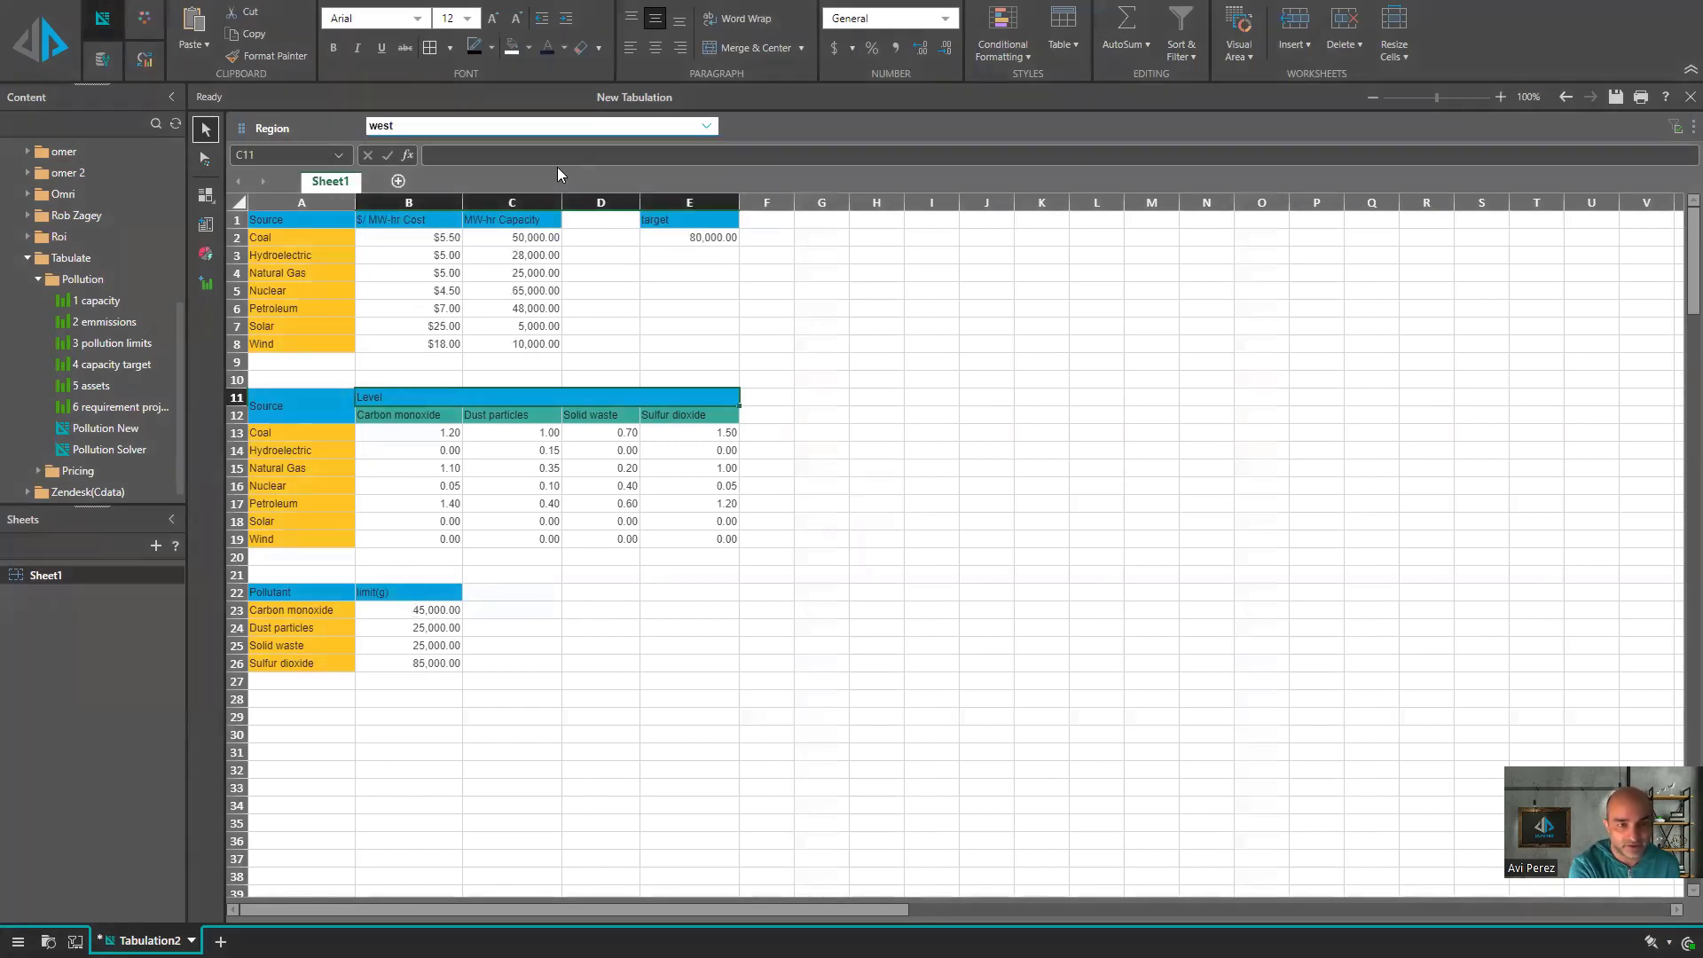
{"action": "left_click", "coordinate": [566, 130]}
{"action": "left_click", "coordinate": [552, 173]}
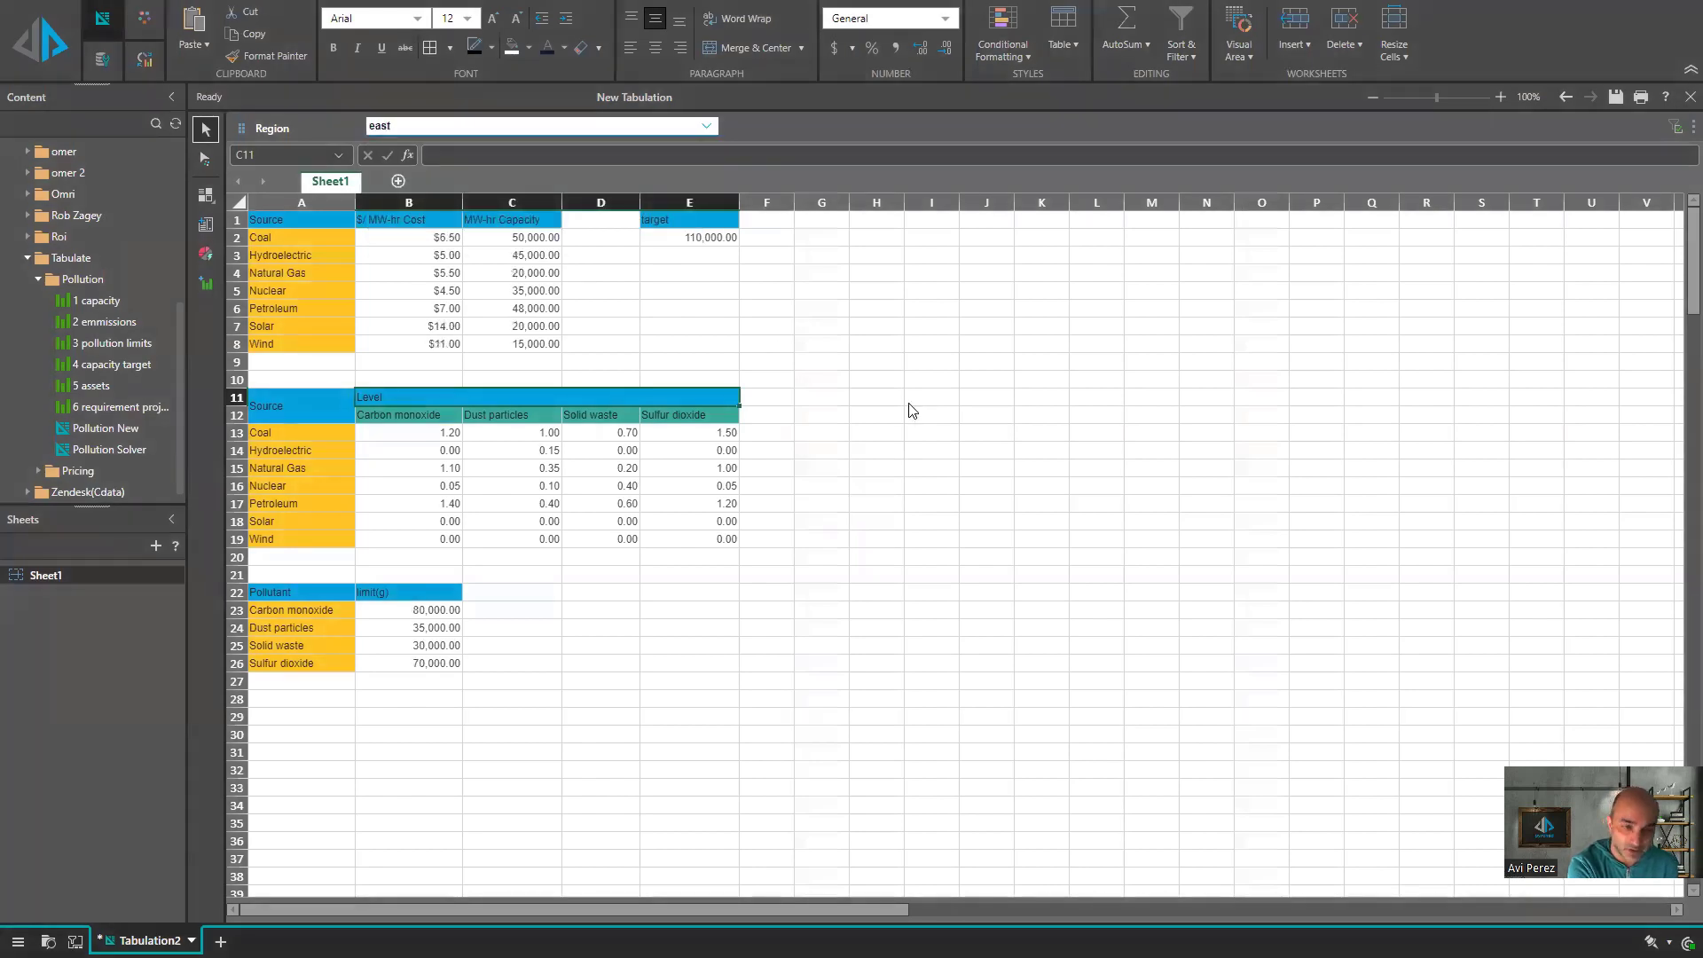
{"action": "left_click", "coordinate": [912, 412]}
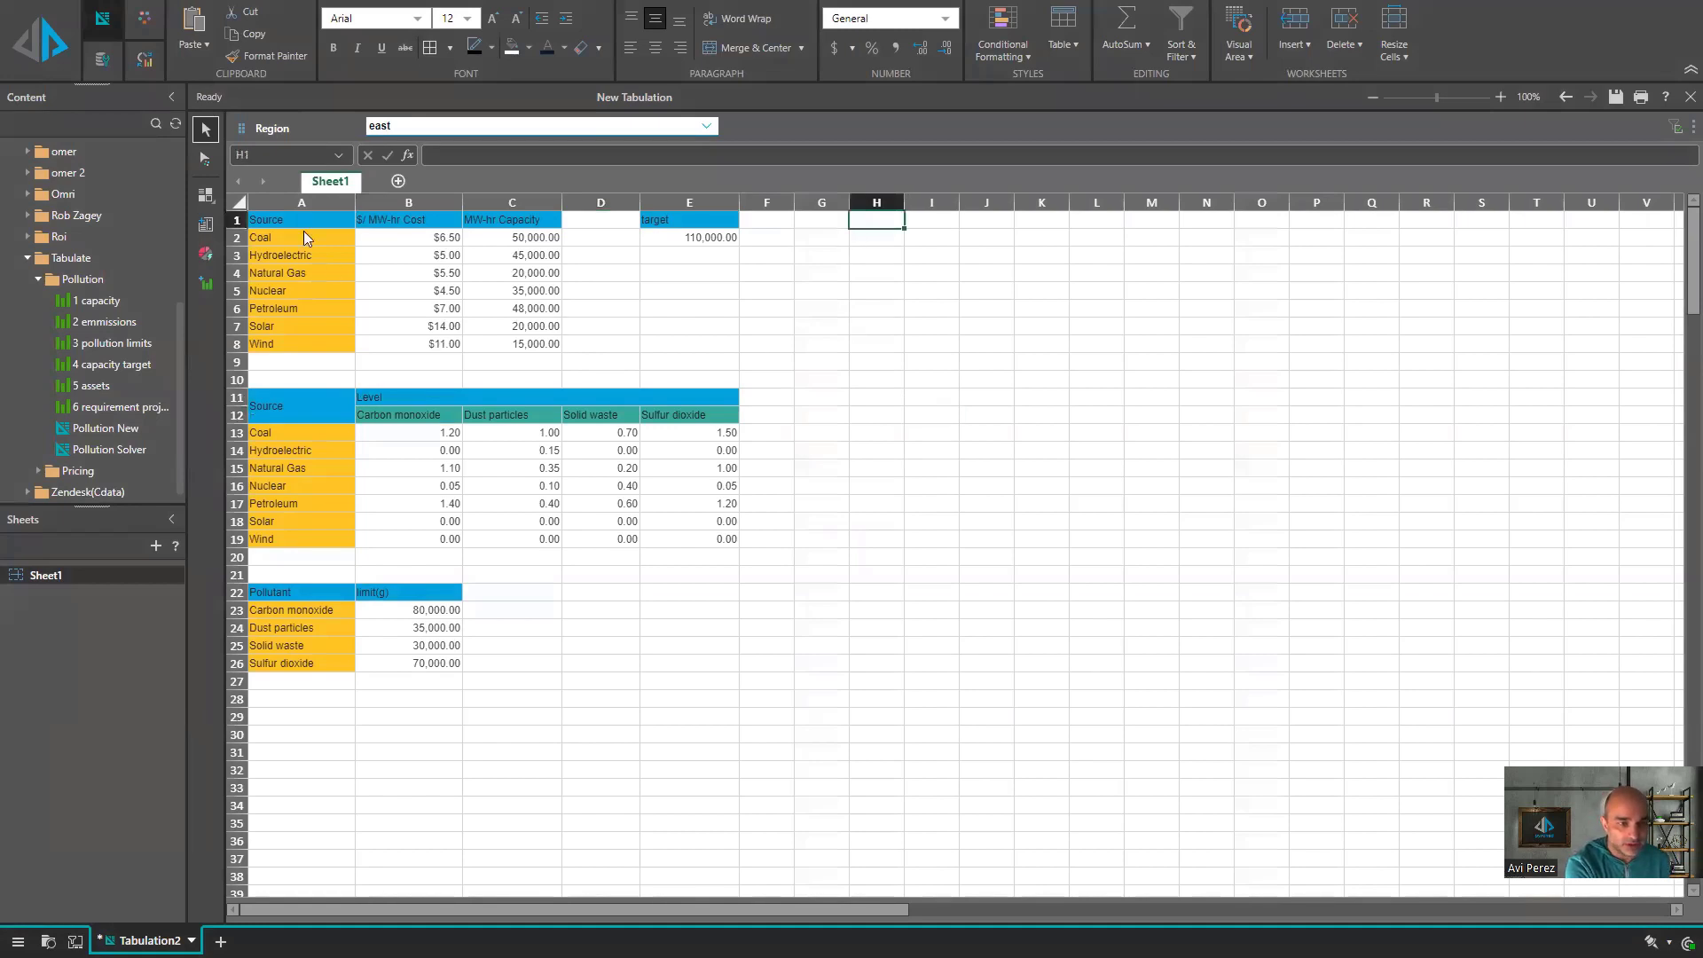
- Copy the source list in A1:A8, paste it as values only at G1, and widen column G to fit the names
{"action": "left_click_drag", "start_coordinate": [294, 224], "coordinate": [336, 346]}
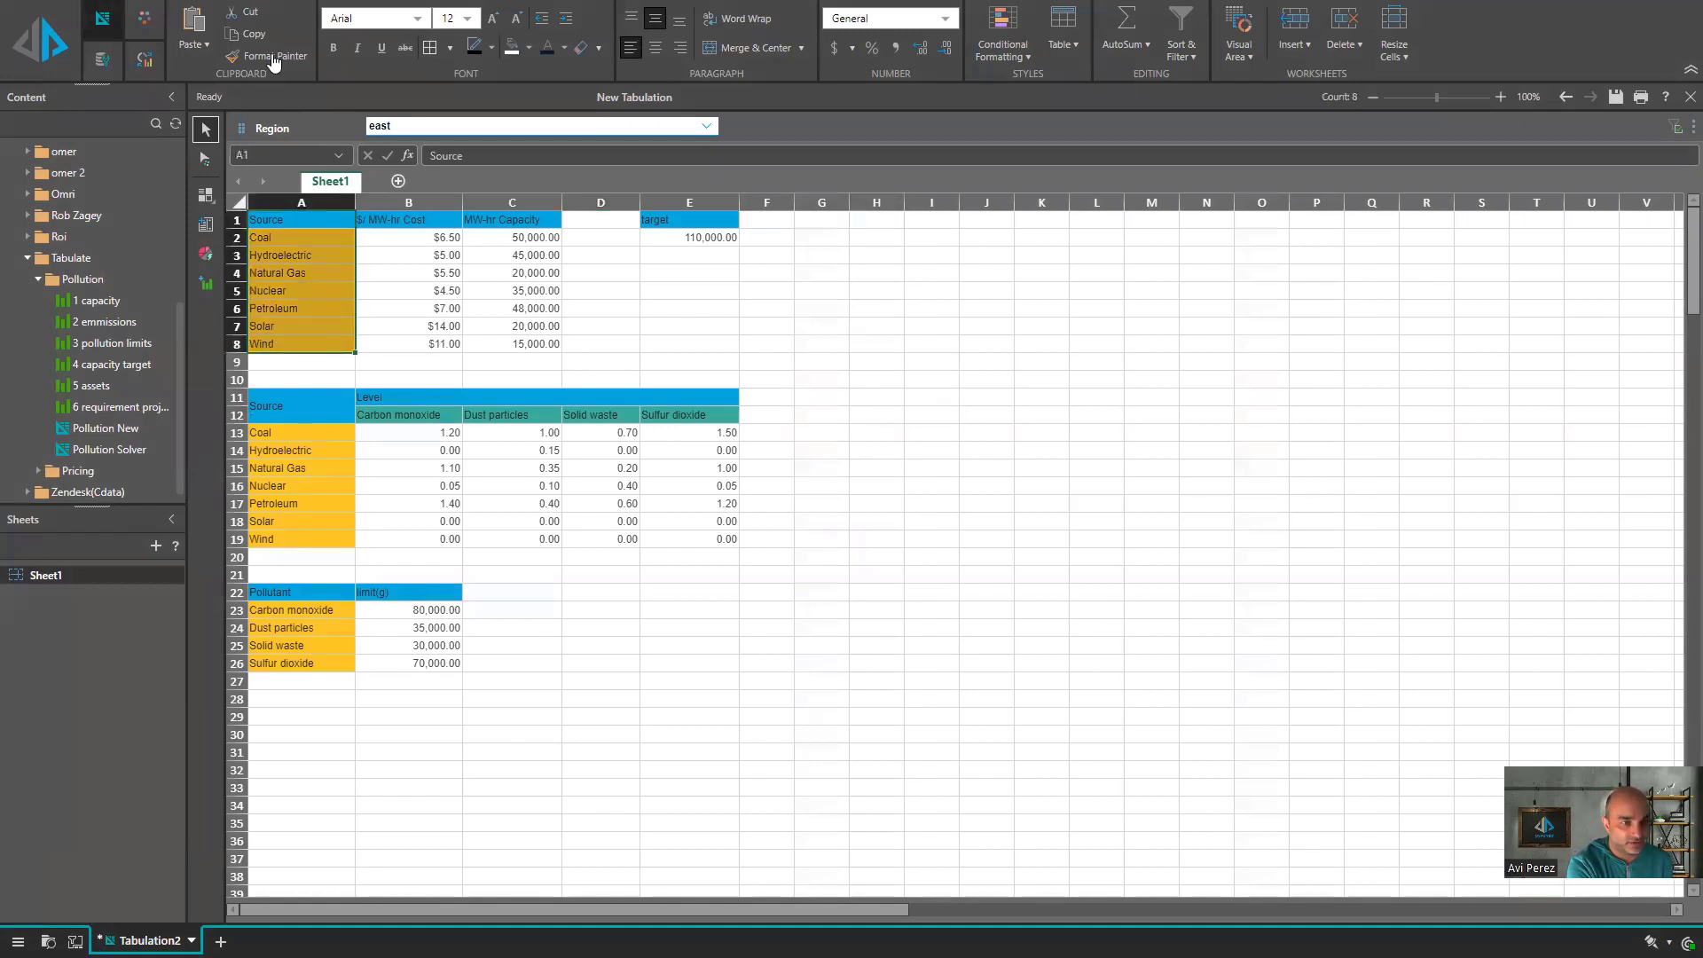
{"action": "left_click", "coordinate": [253, 36]}
{"action": "left_click", "coordinate": [825, 222]}
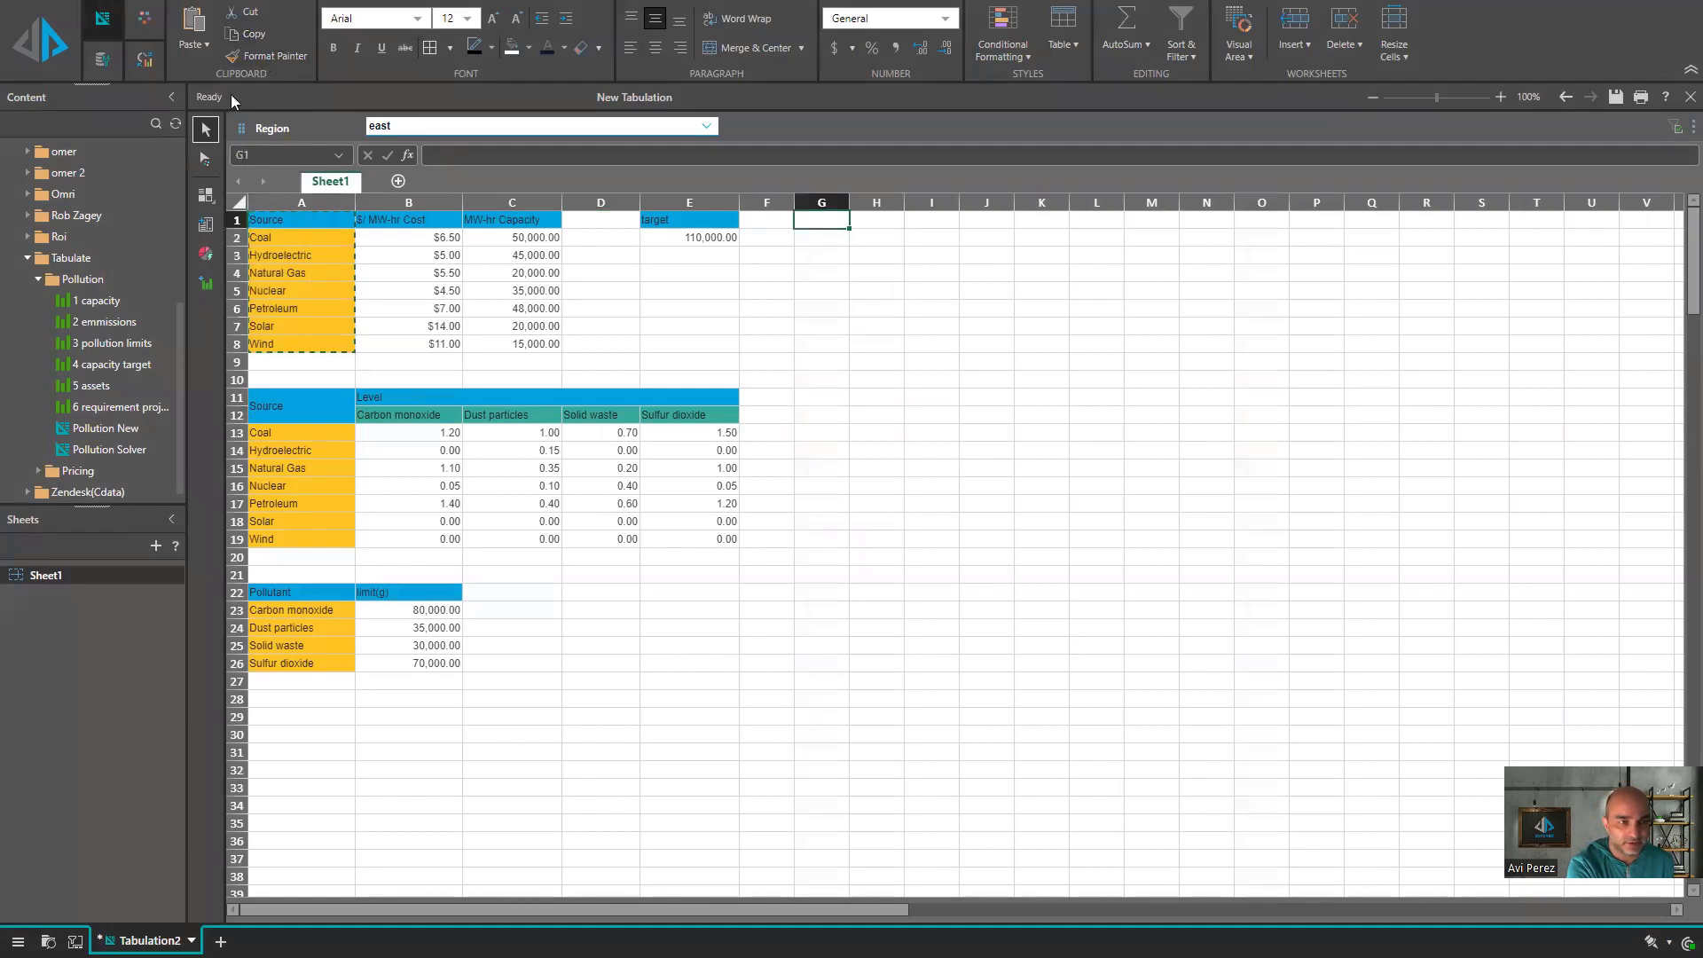
{"action": "left_click", "coordinate": [209, 60]}
{"action": "left_click", "coordinate": [258, 88]}
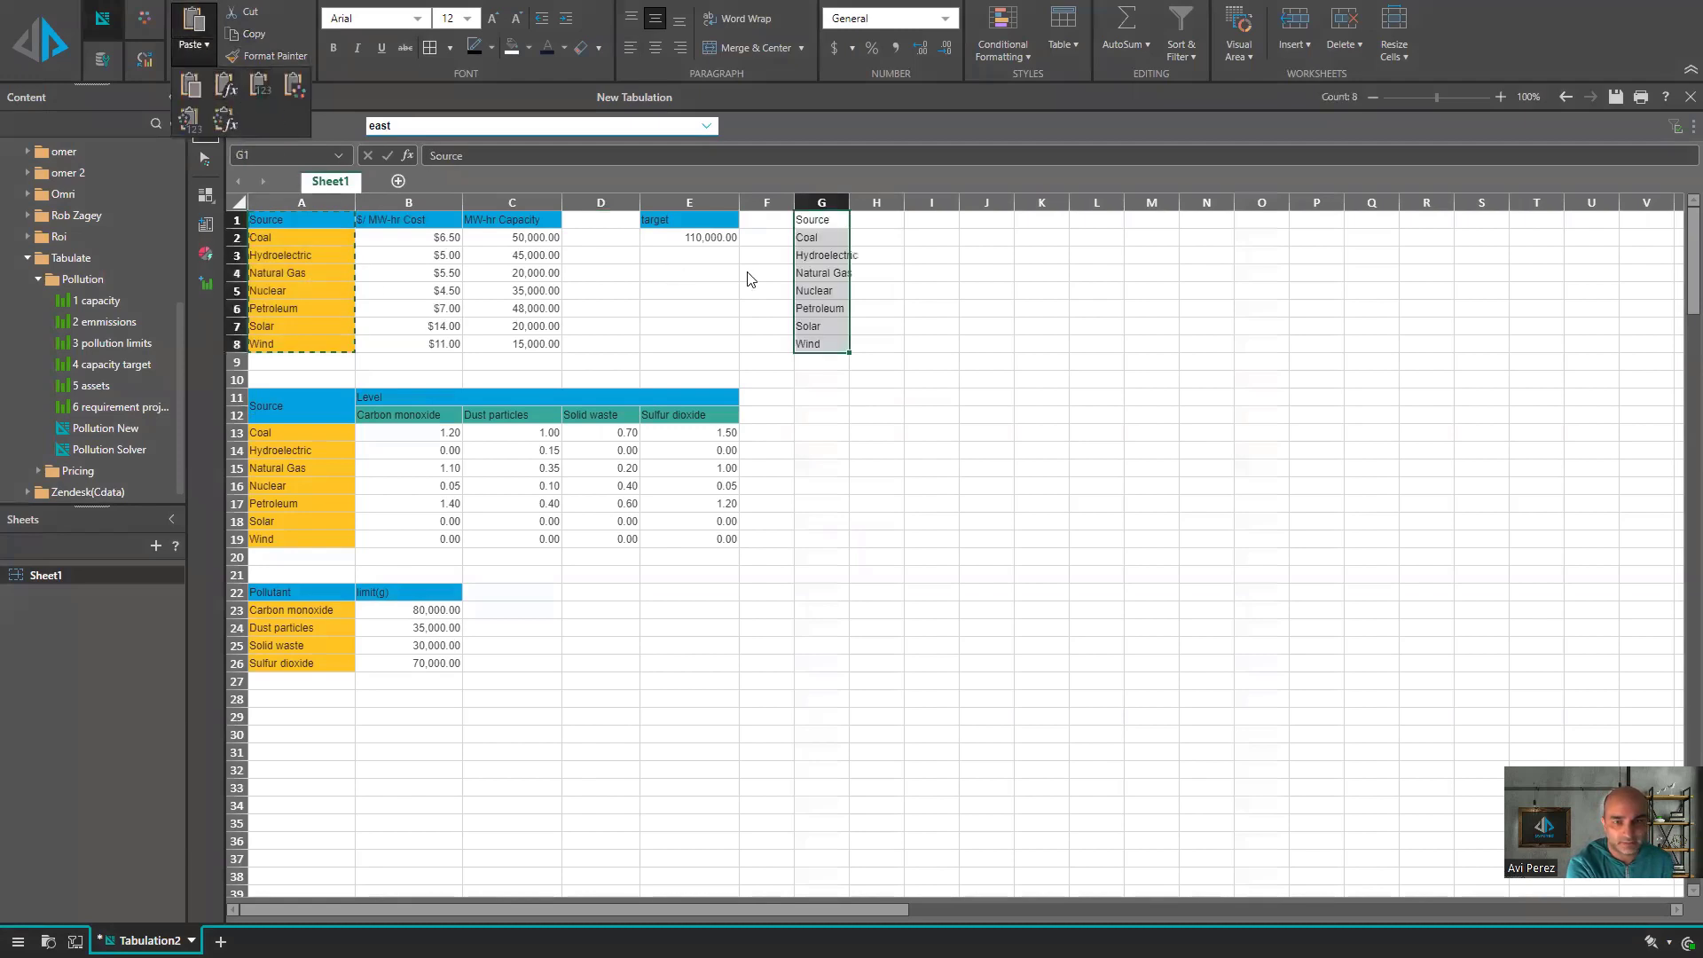
{"action": "left_click", "coordinate": [866, 300]}
{"action": "left_click_drag", "start_coordinate": [849, 202], "coordinate": [891, 202]}
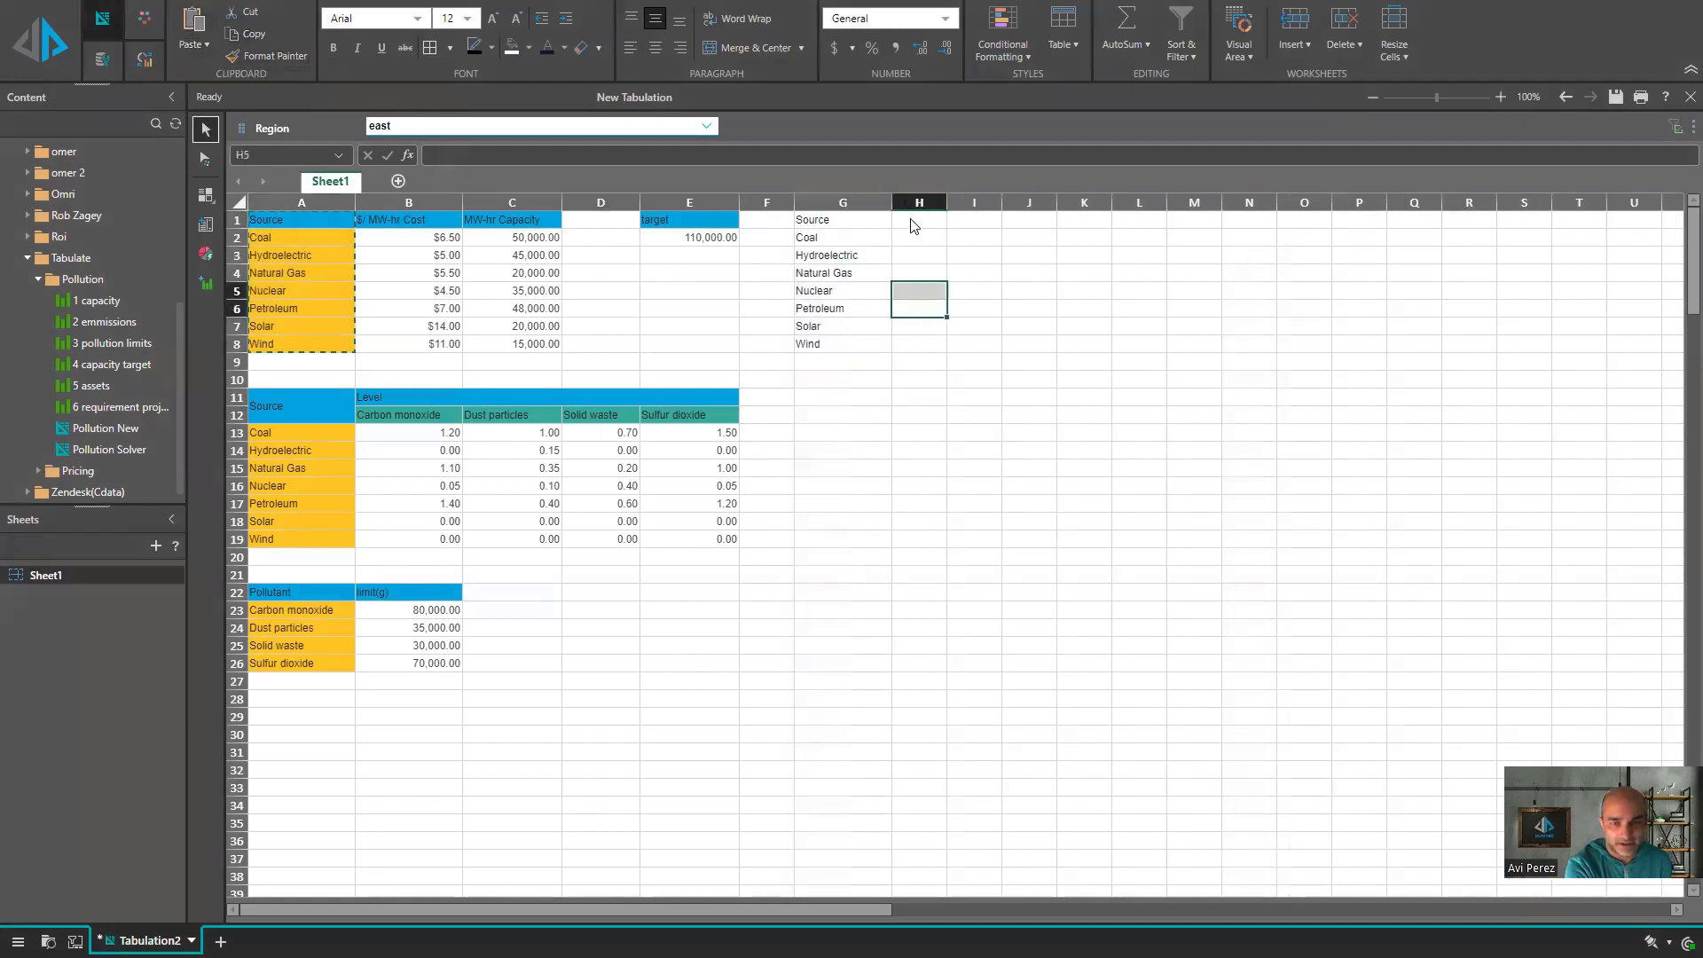
- Enter the headers "Cost/hr", "Quantity" and "Total Cost" in cells H1, I1 and J1
{"action": "left_click", "coordinate": [914, 222]}
{"action": "type", "text": "Co"}
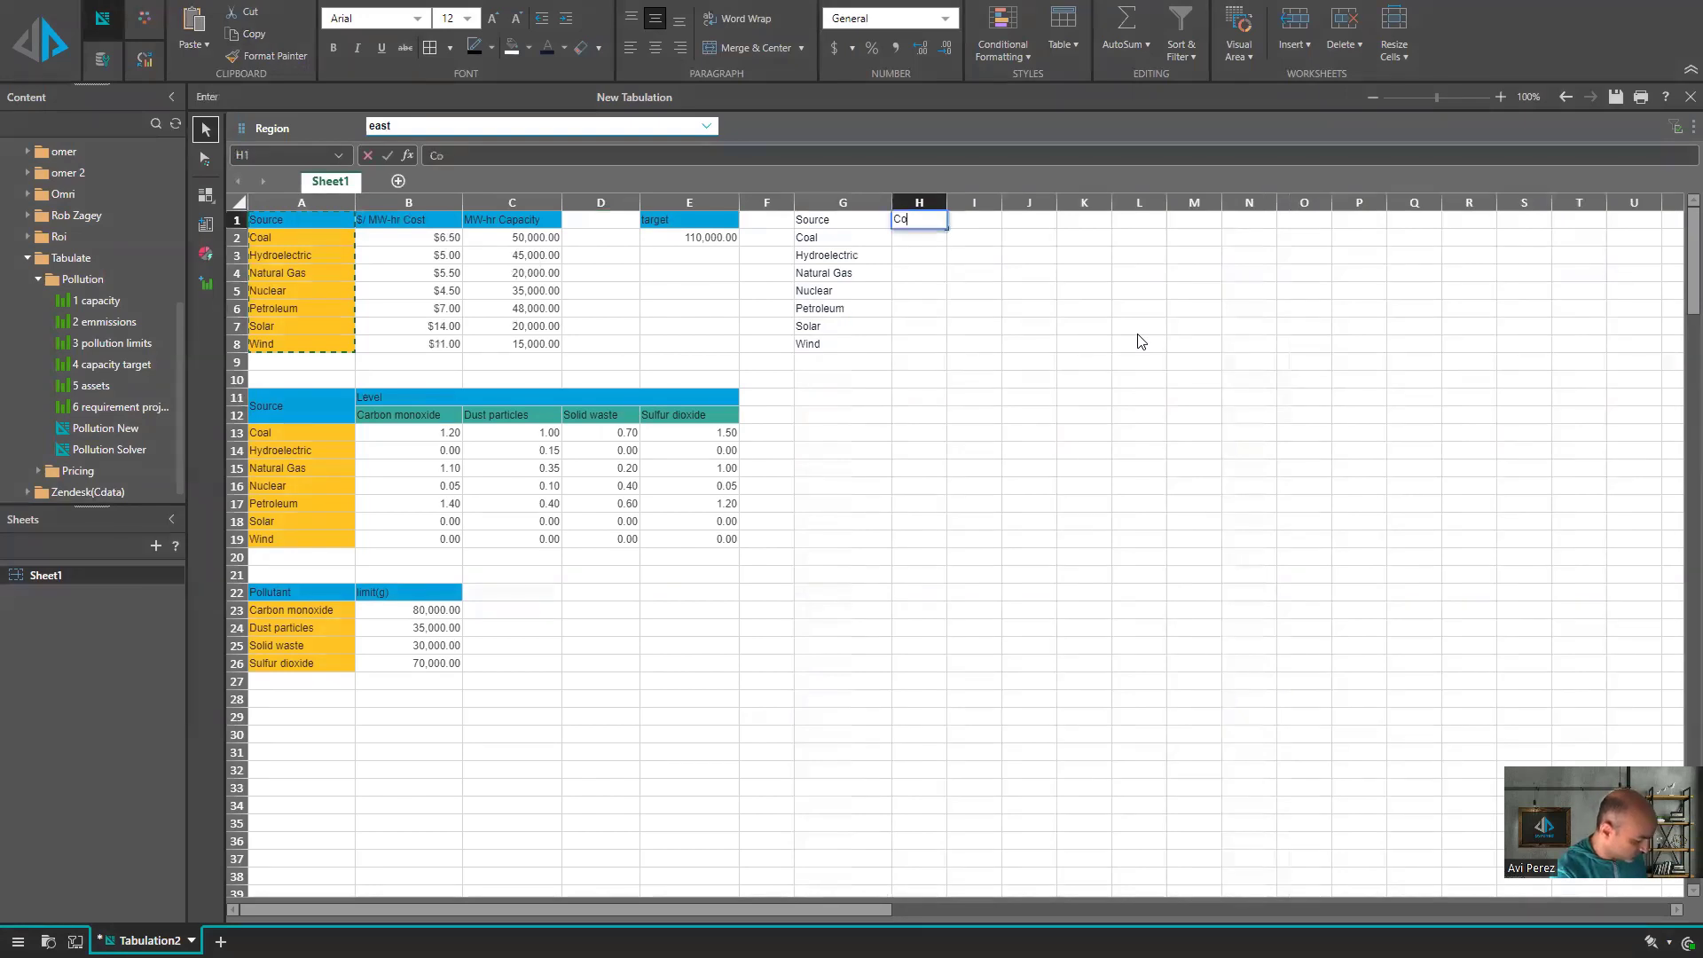
{"action": "type", "text": "st/hr"}
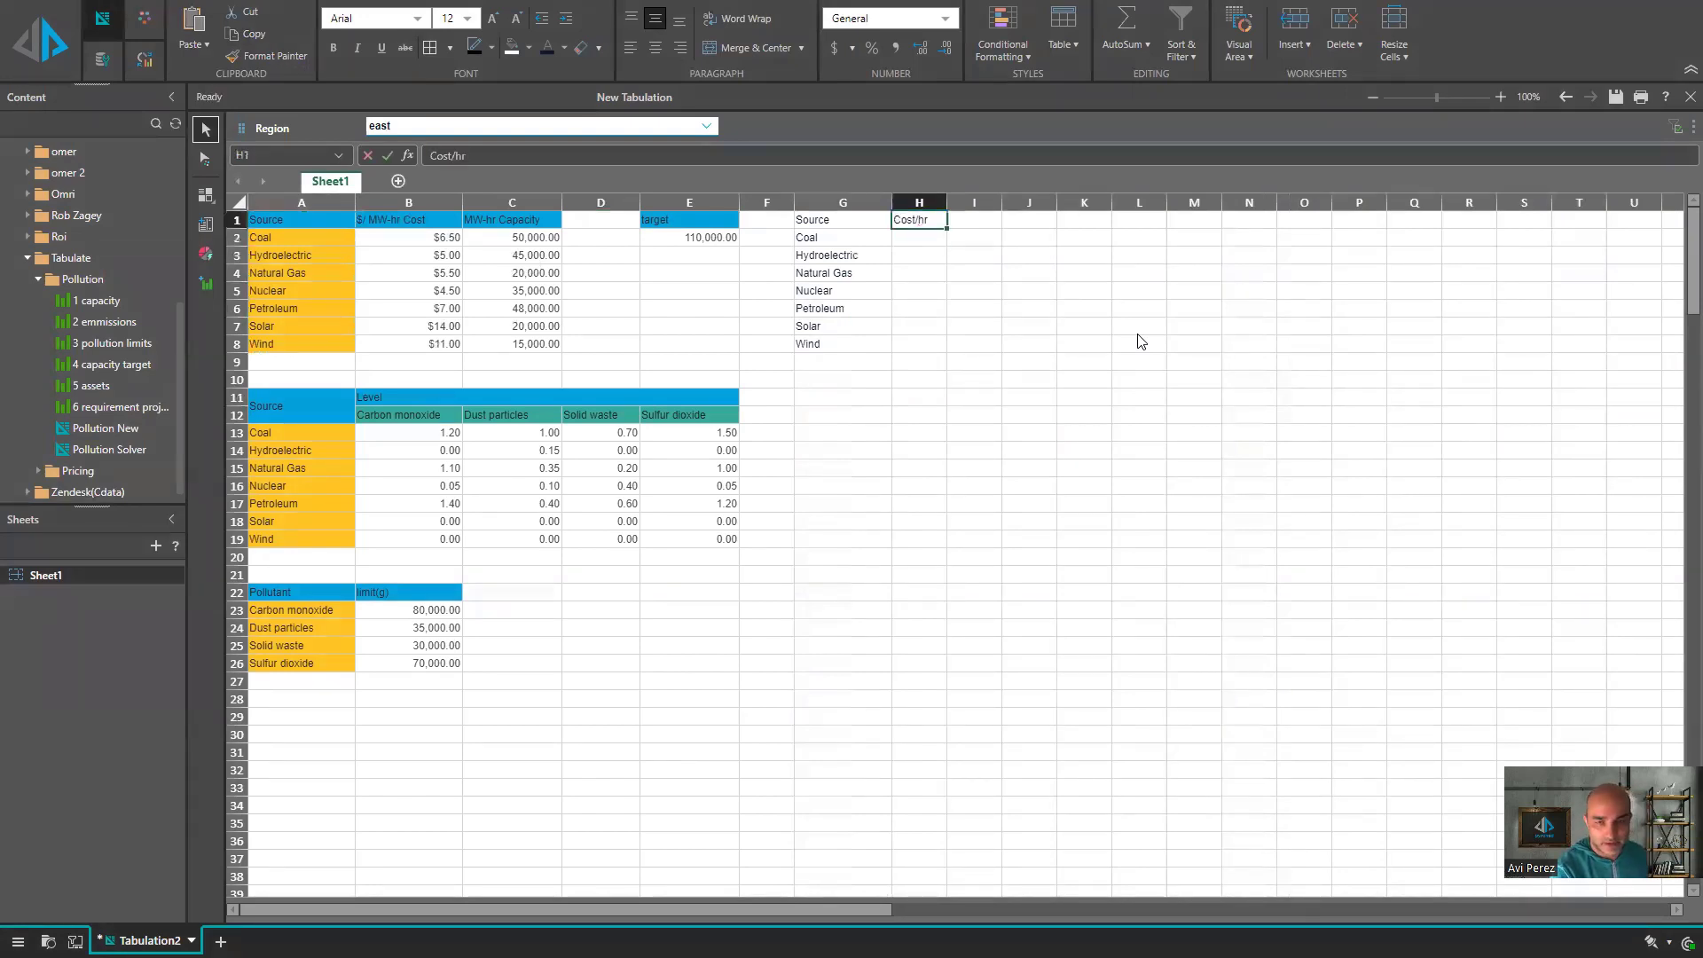
{"action": "key", "text": "Tab"}
{"action": "type", "text": "Quantity"}
{"action": "key", "text": "Return"}
{"action": "key", "text": "Up"}
{"action": "key", "text": "Right"}
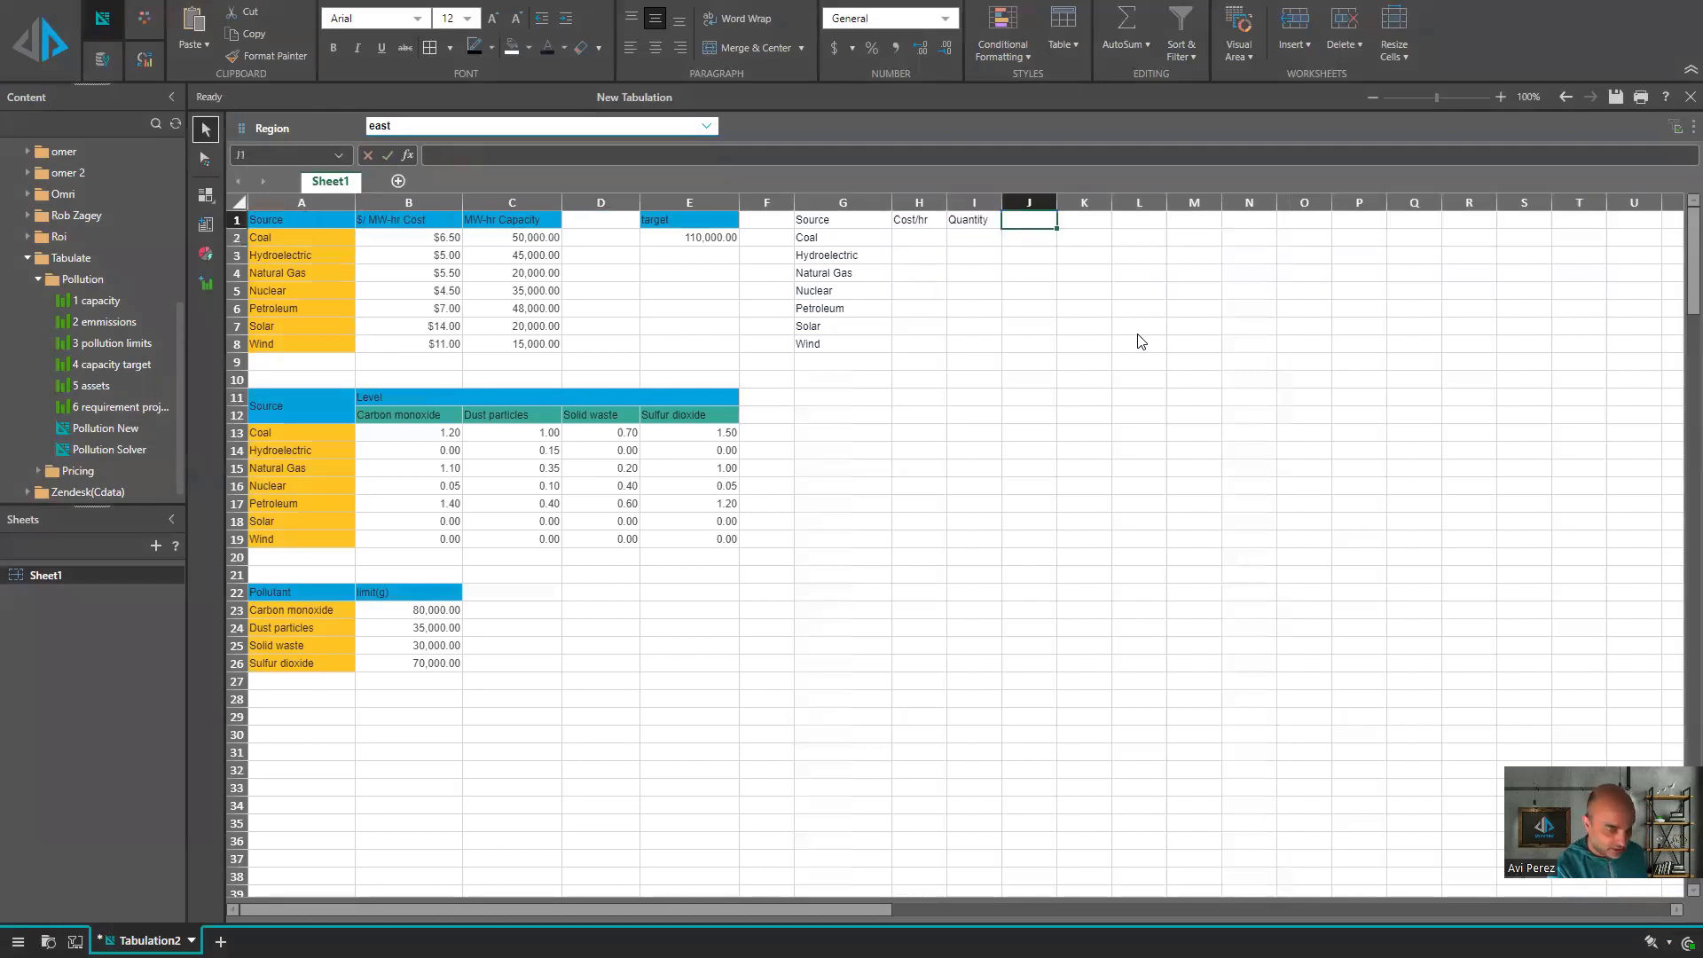
{"action": "type", "text": "Total Cost"}
{"action": "key", "text": "Return"}
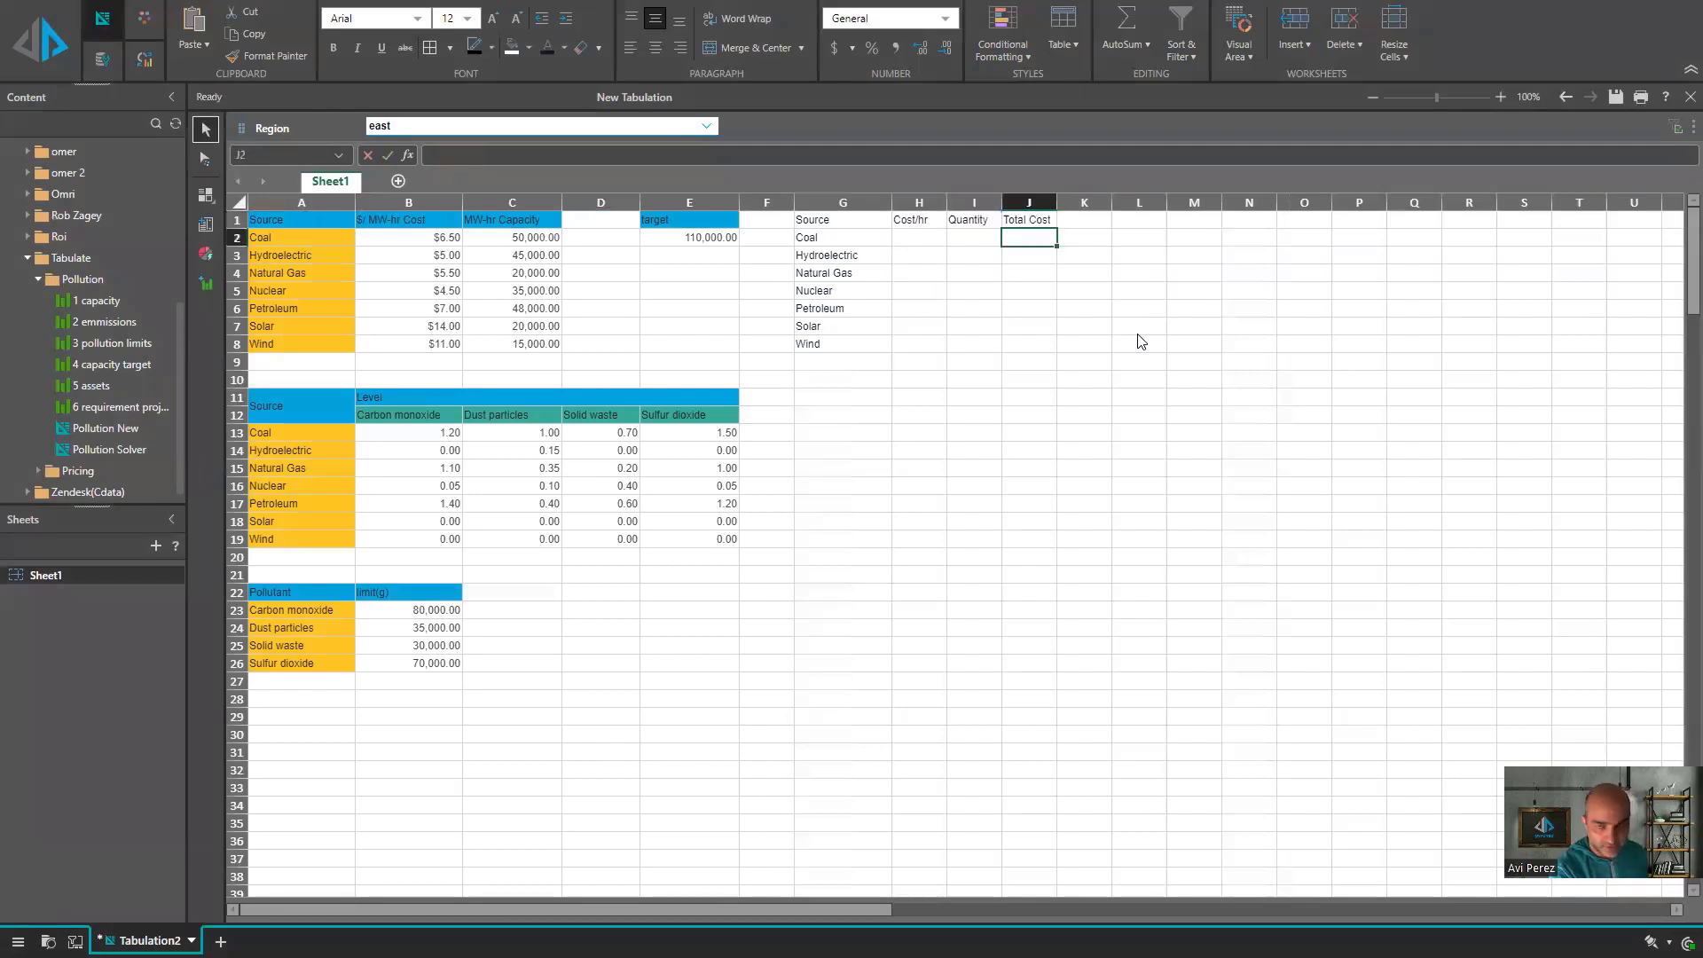
- Enter the formula =B2 in H2 and fill it down through H8 for every source
{"action": "key", "text": "Left"}
{"action": "key", "text": "Left"}
{"action": "type", "text": "="}
{"action": "left_click", "coordinate": [424, 240]}
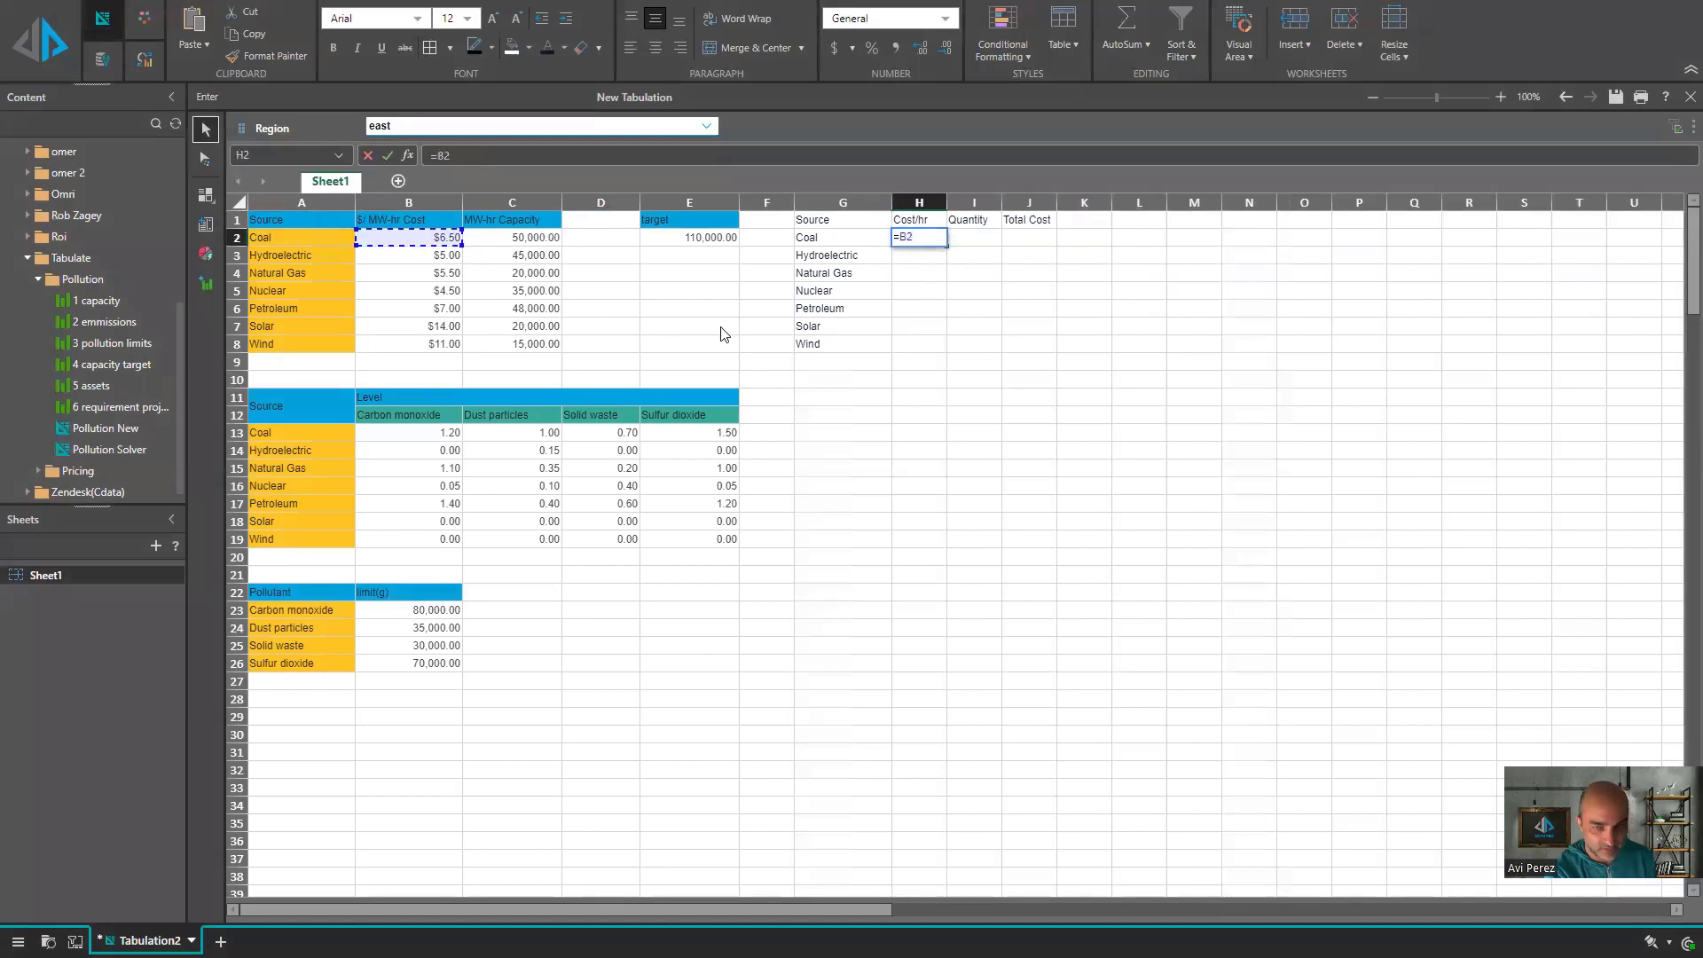
{"action": "key", "text": "Return"}
{"action": "left_click", "coordinate": [940, 237]}
{"action": "left_click_drag", "start_coordinate": [946, 248], "coordinate": [946, 346]}
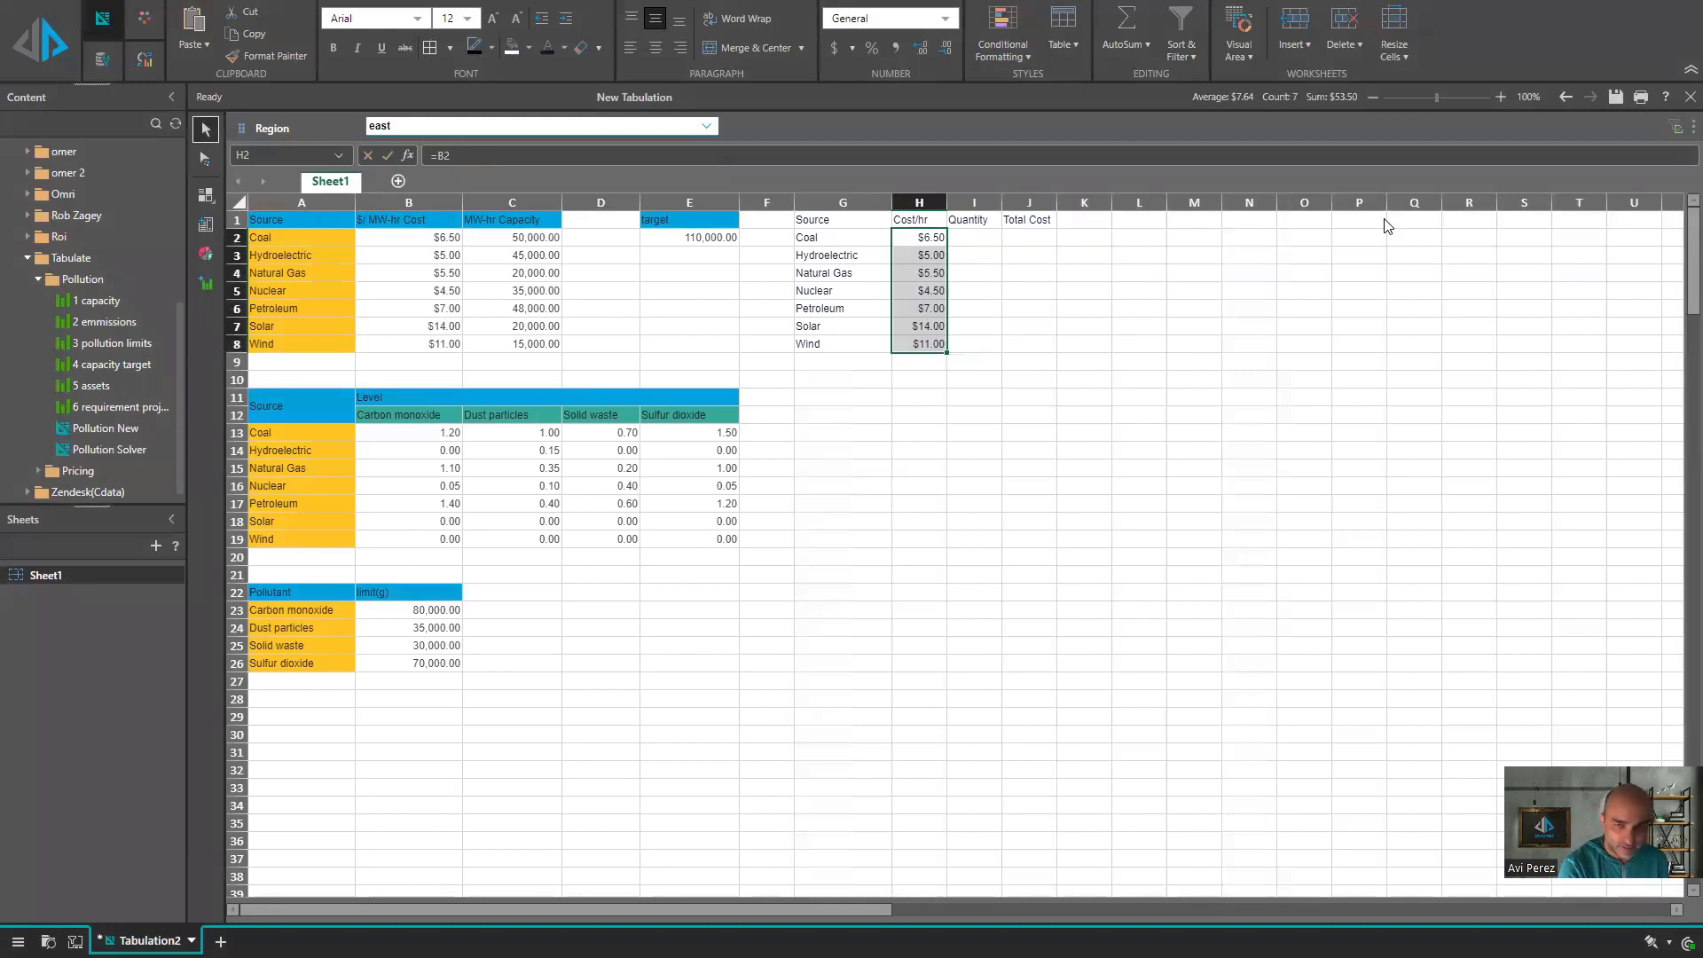
{"action": "key", "text": "Right"}
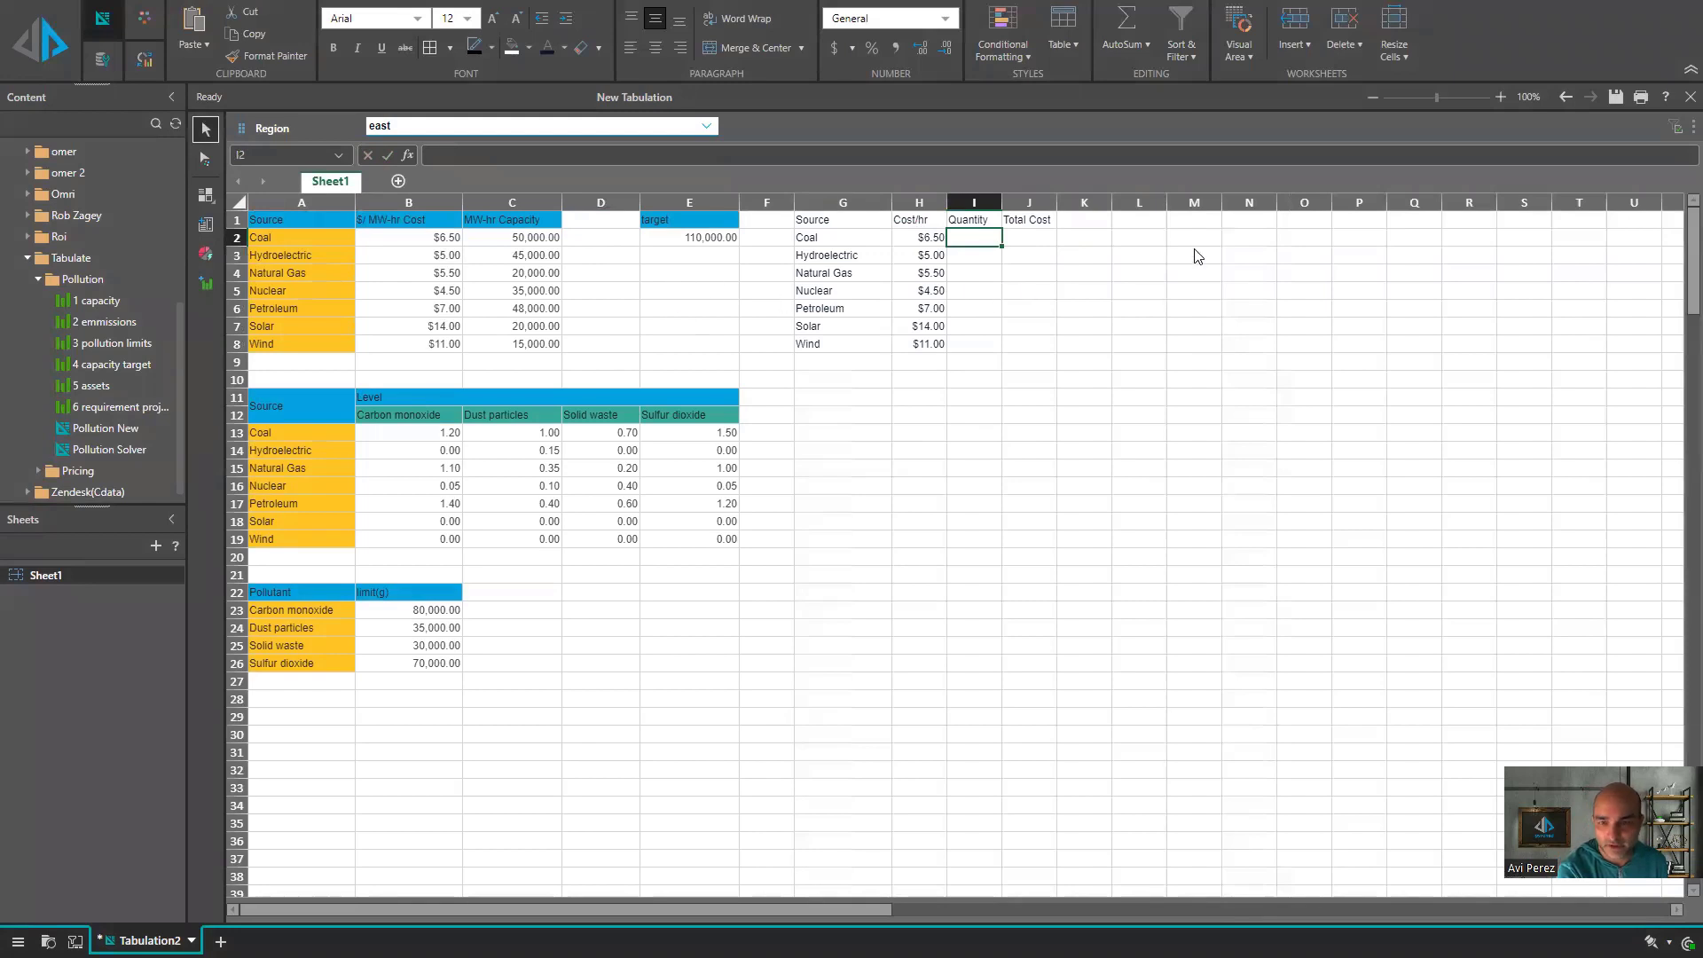
- Enter the label "What-If Qty" in M1 with the value 100 in M2, and widen column M
{"action": "left_click", "coordinate": [1193, 221]}
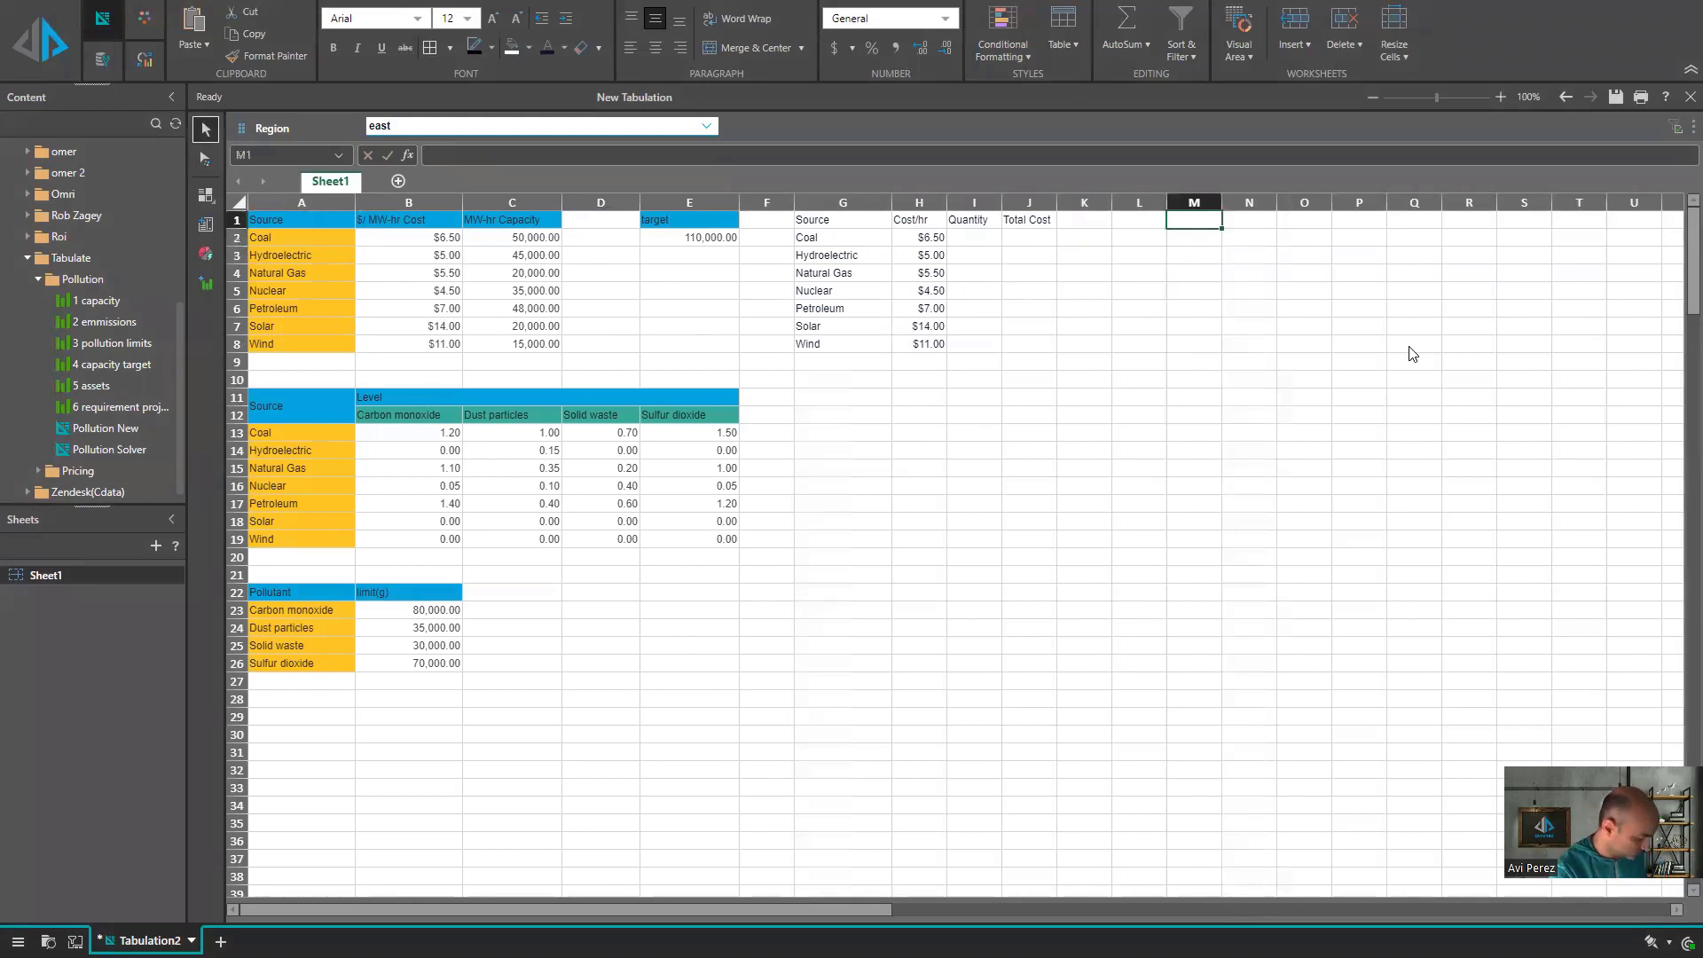
{"action": "type", "text": "What"}
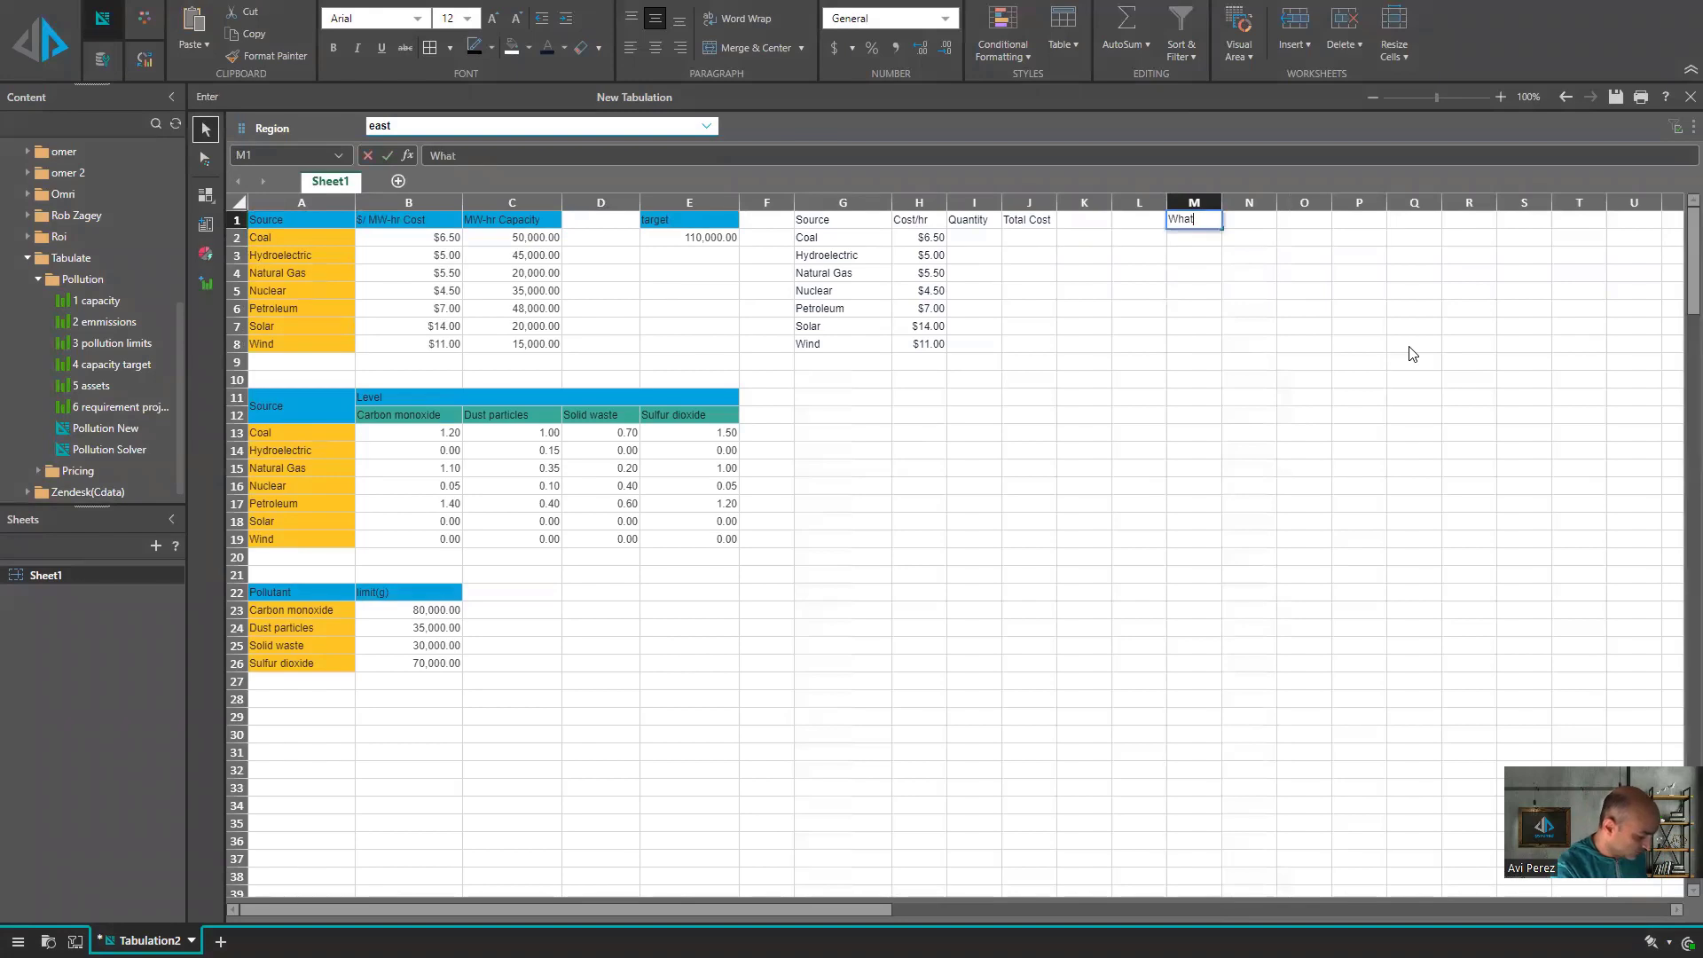
{"action": "type", "text": "y"}
{"action": "key", "text": "Return"}
{"action": "type", "text": "100"}
{"action": "key", "text": "Return"}
{"action": "left_click_drag", "start_coordinate": [1222, 203], "coordinate": [1255, 202]}
- Name the what-if quantity cell M2 "qty"
{"action": "key", "text": "Up"}
{"action": "left_click", "coordinate": [292, 158]}
{"action": "type", "text": "qty"}
{"action": "key", "text": "Return"}
{"action": "left_click", "coordinate": [1069, 328]}
- Enter the formula =qty in I2 and fill it down the Quantity column through I8
{"action": "left_click", "coordinate": [971, 239]}
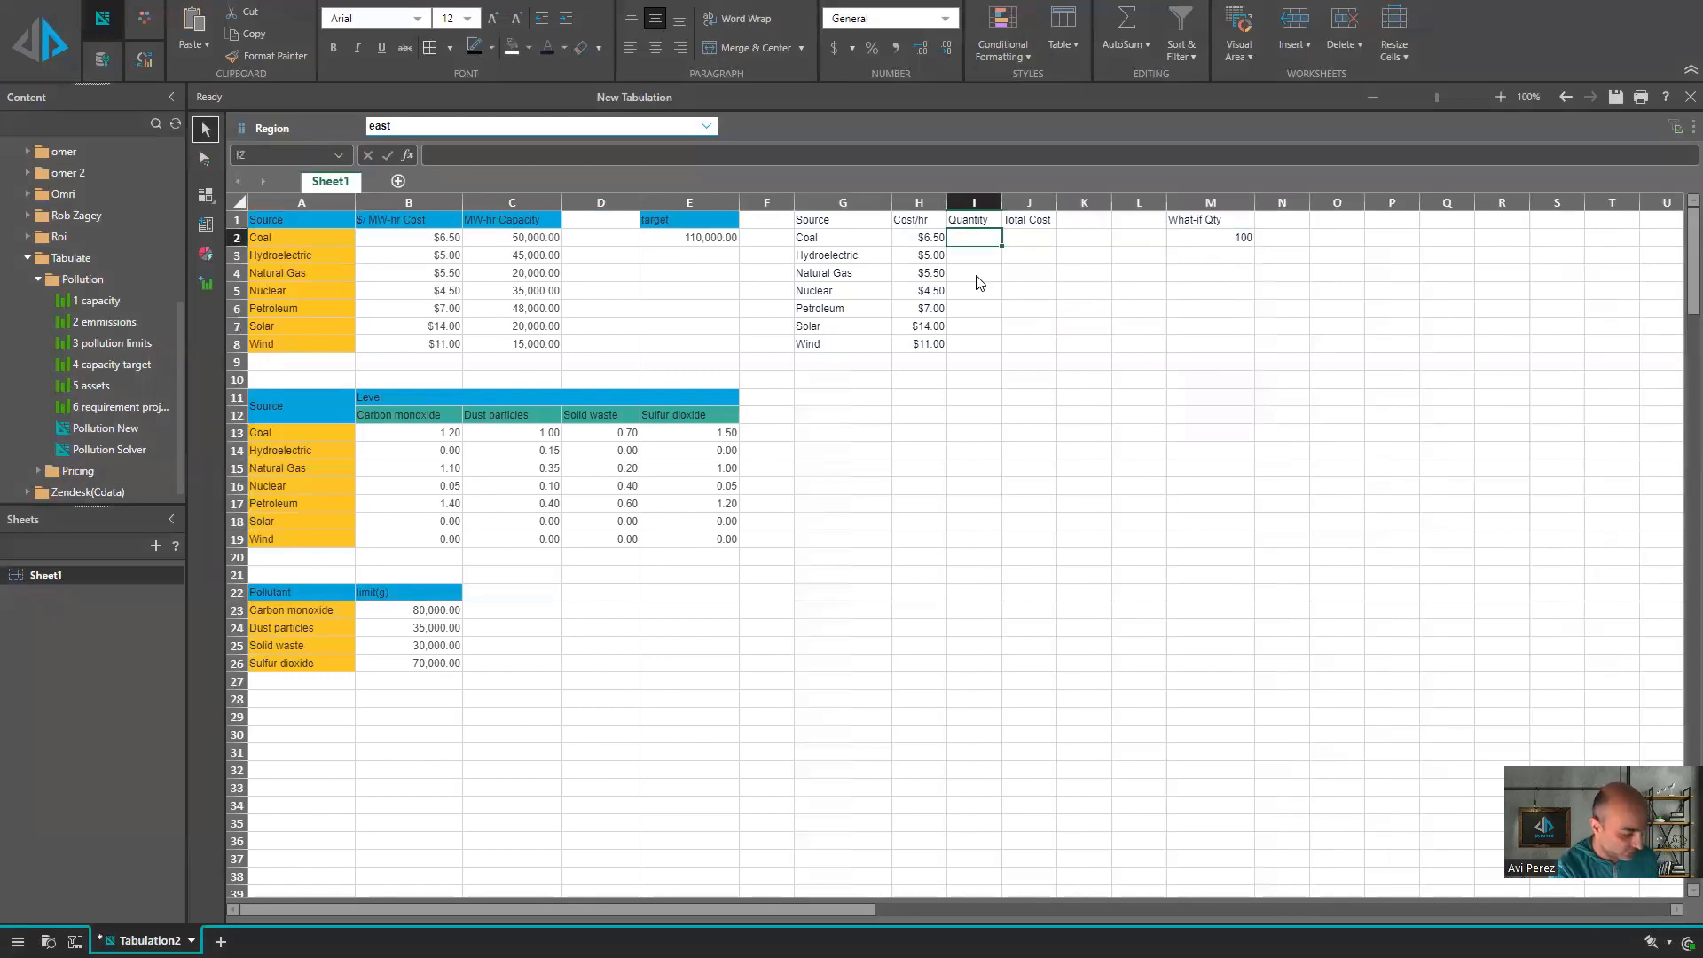
{"action": "type", "text": "=qty"}
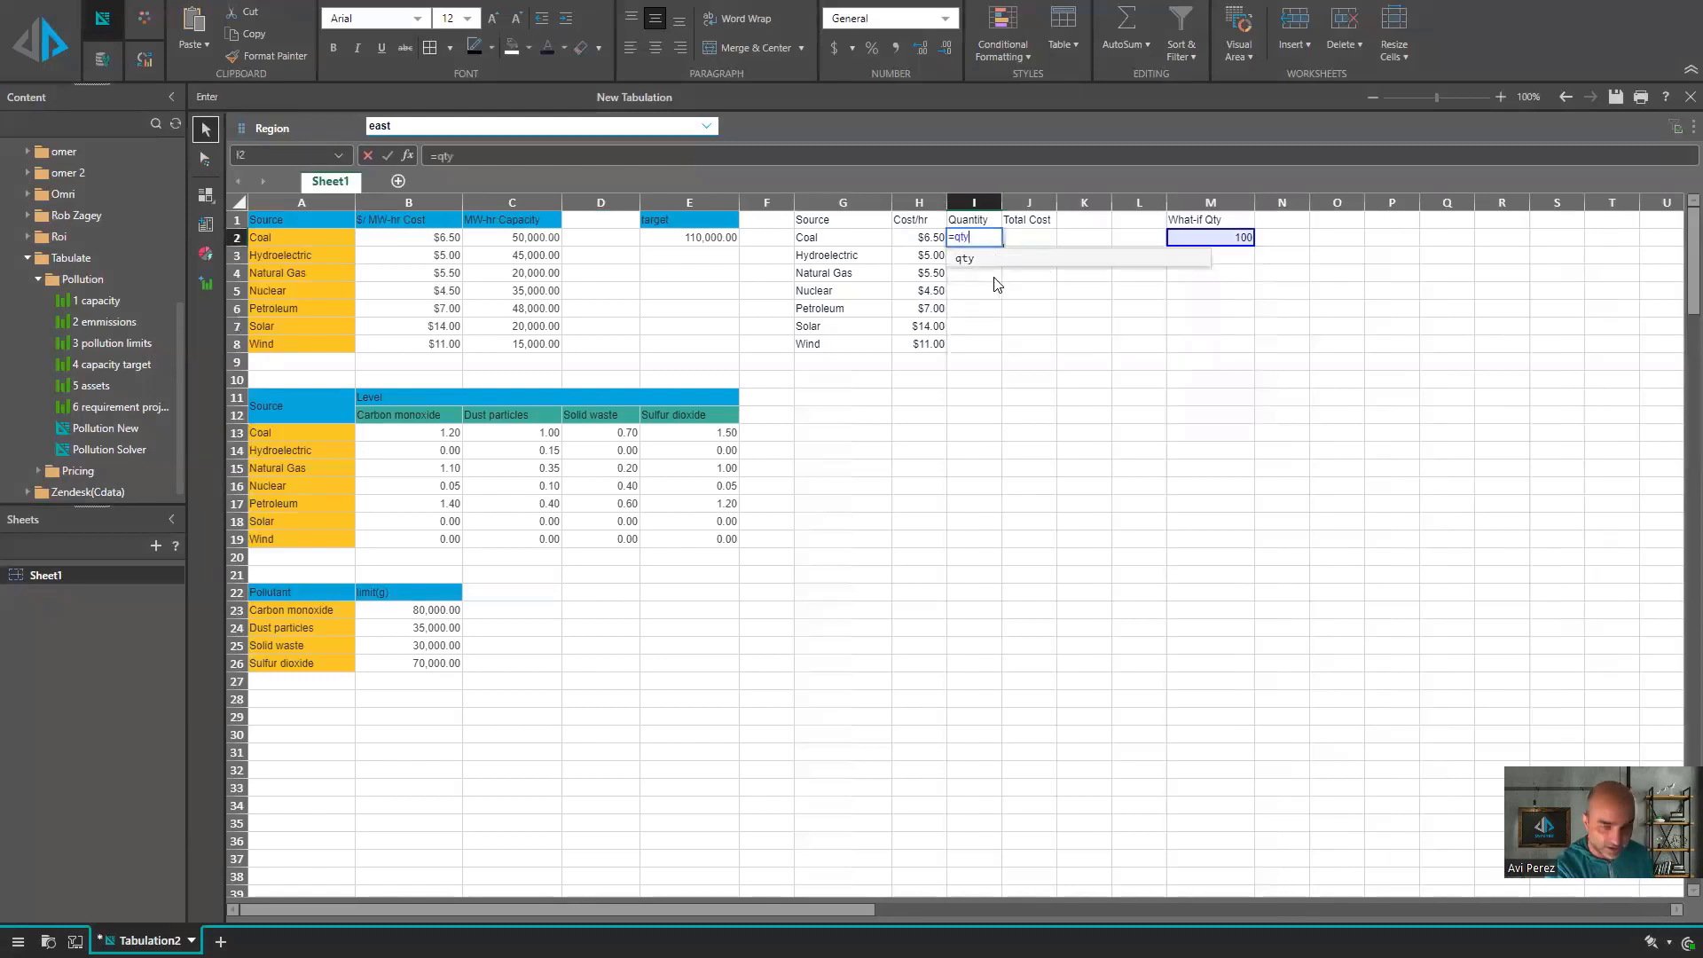
{"action": "key", "text": "Return"}
{"action": "left_click", "coordinate": [992, 243]}
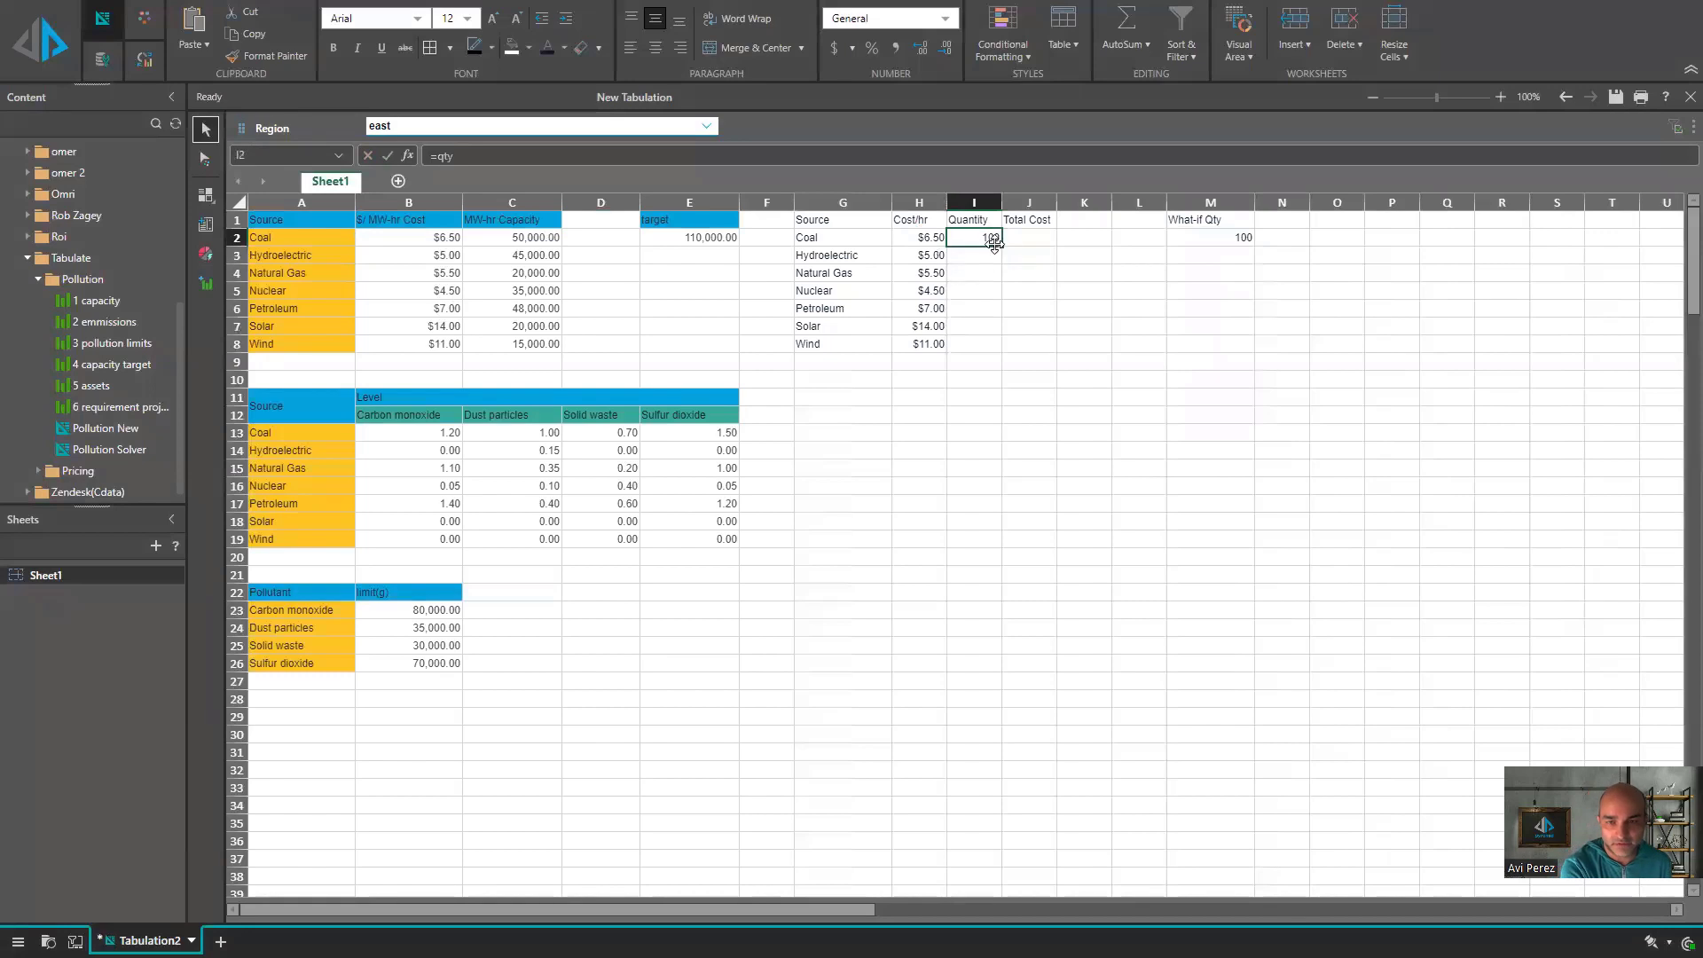
{"action": "left_click_drag", "start_coordinate": [1003, 249], "coordinate": [1003, 348]}
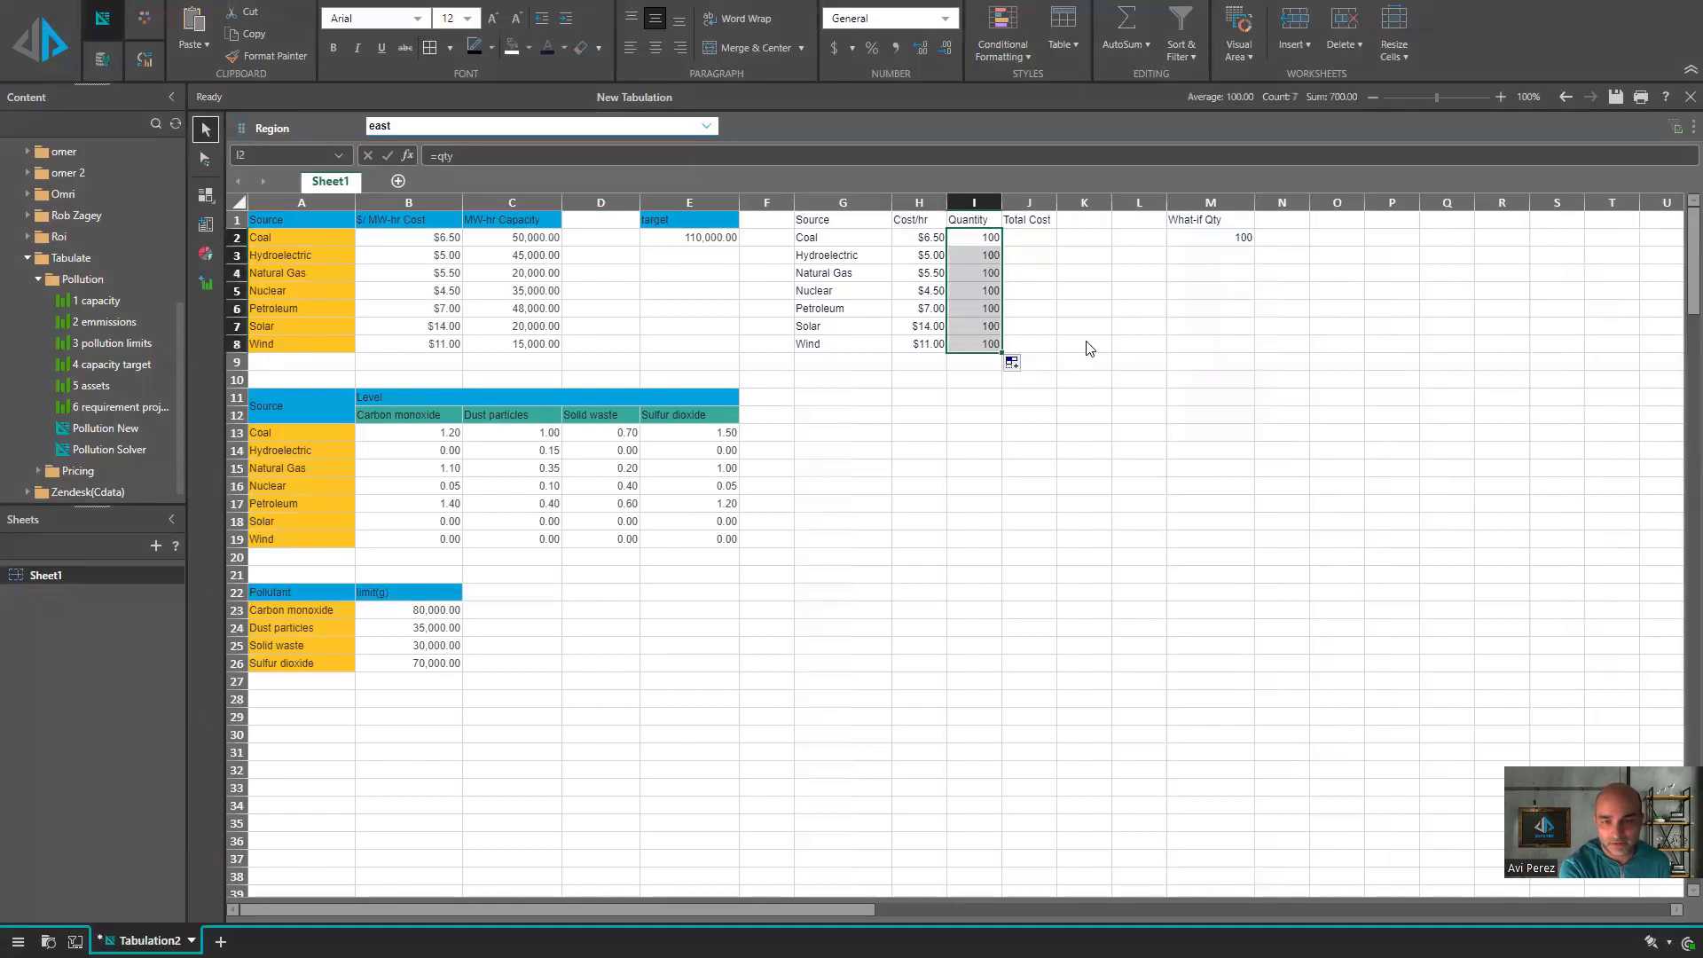
- Calculate Total Cost in J2 with the formula =H2*I2 and fill it down through J8
{"action": "left_click", "coordinate": [1023, 236]}
{"action": "type", "text": "="}
{"action": "left_click", "coordinate": [921, 241]}
{"action": "type", "text": "*"}
{"action": "left_click", "coordinate": [976, 242]}
{"action": "key", "text": "Return"}
{"action": "left_click", "coordinate": [1052, 241]}
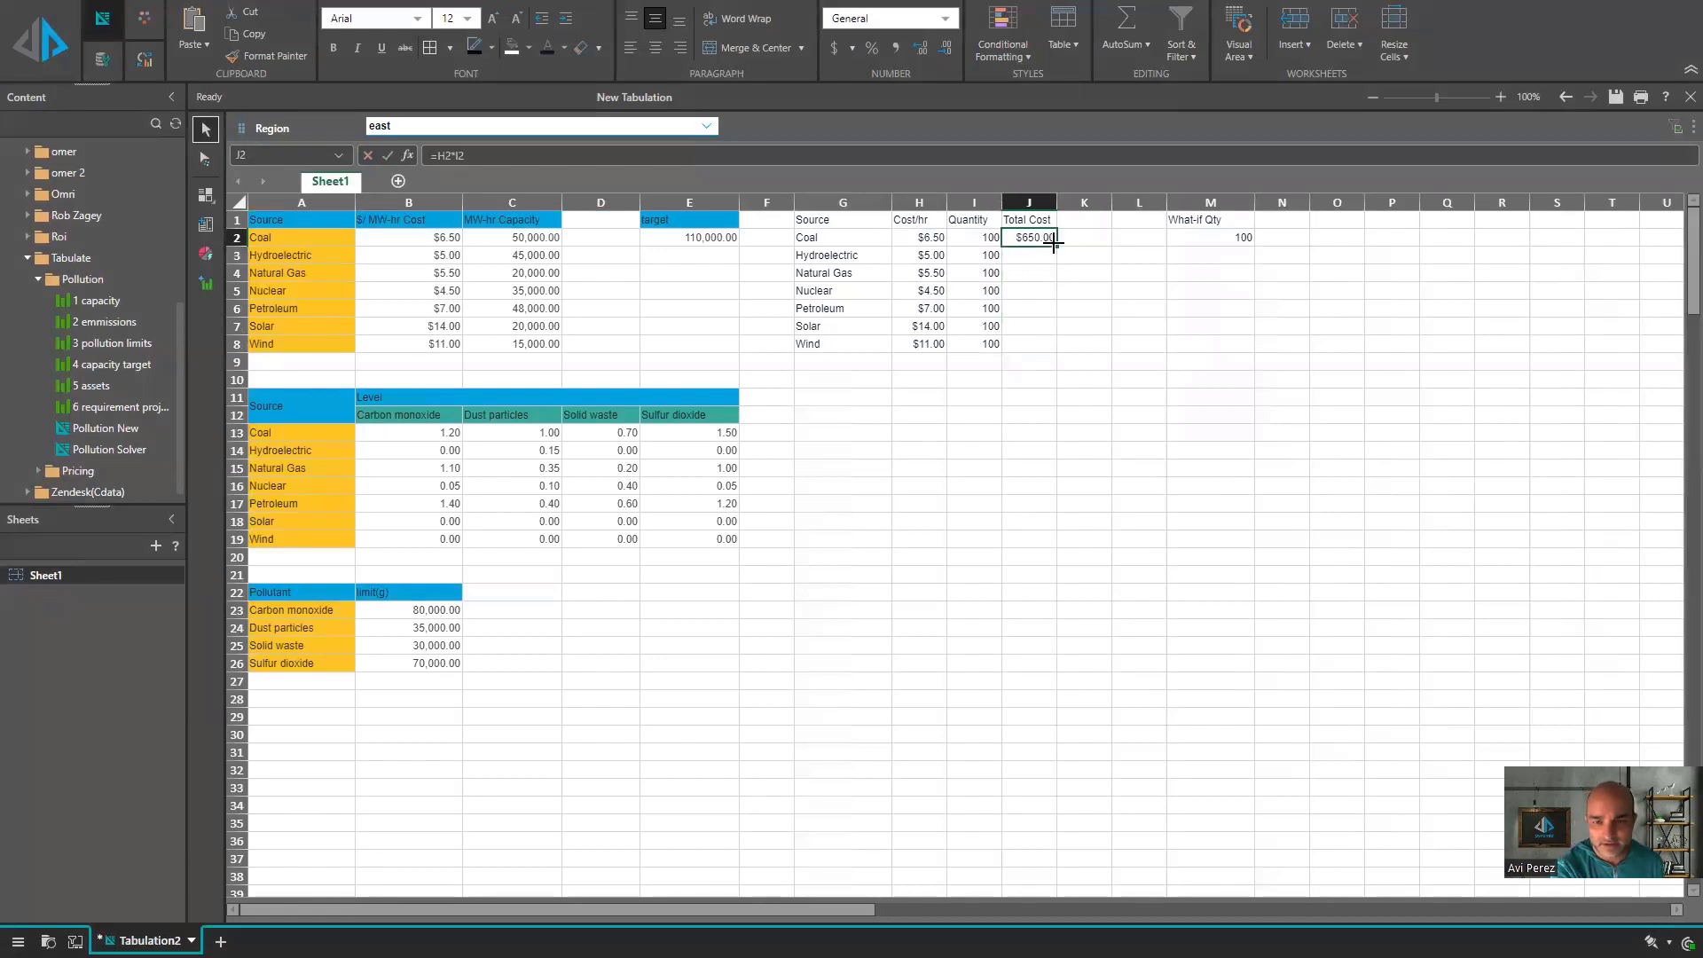
{"action": "left_click_drag", "start_coordinate": [1055, 247], "coordinate": [989, 371]}
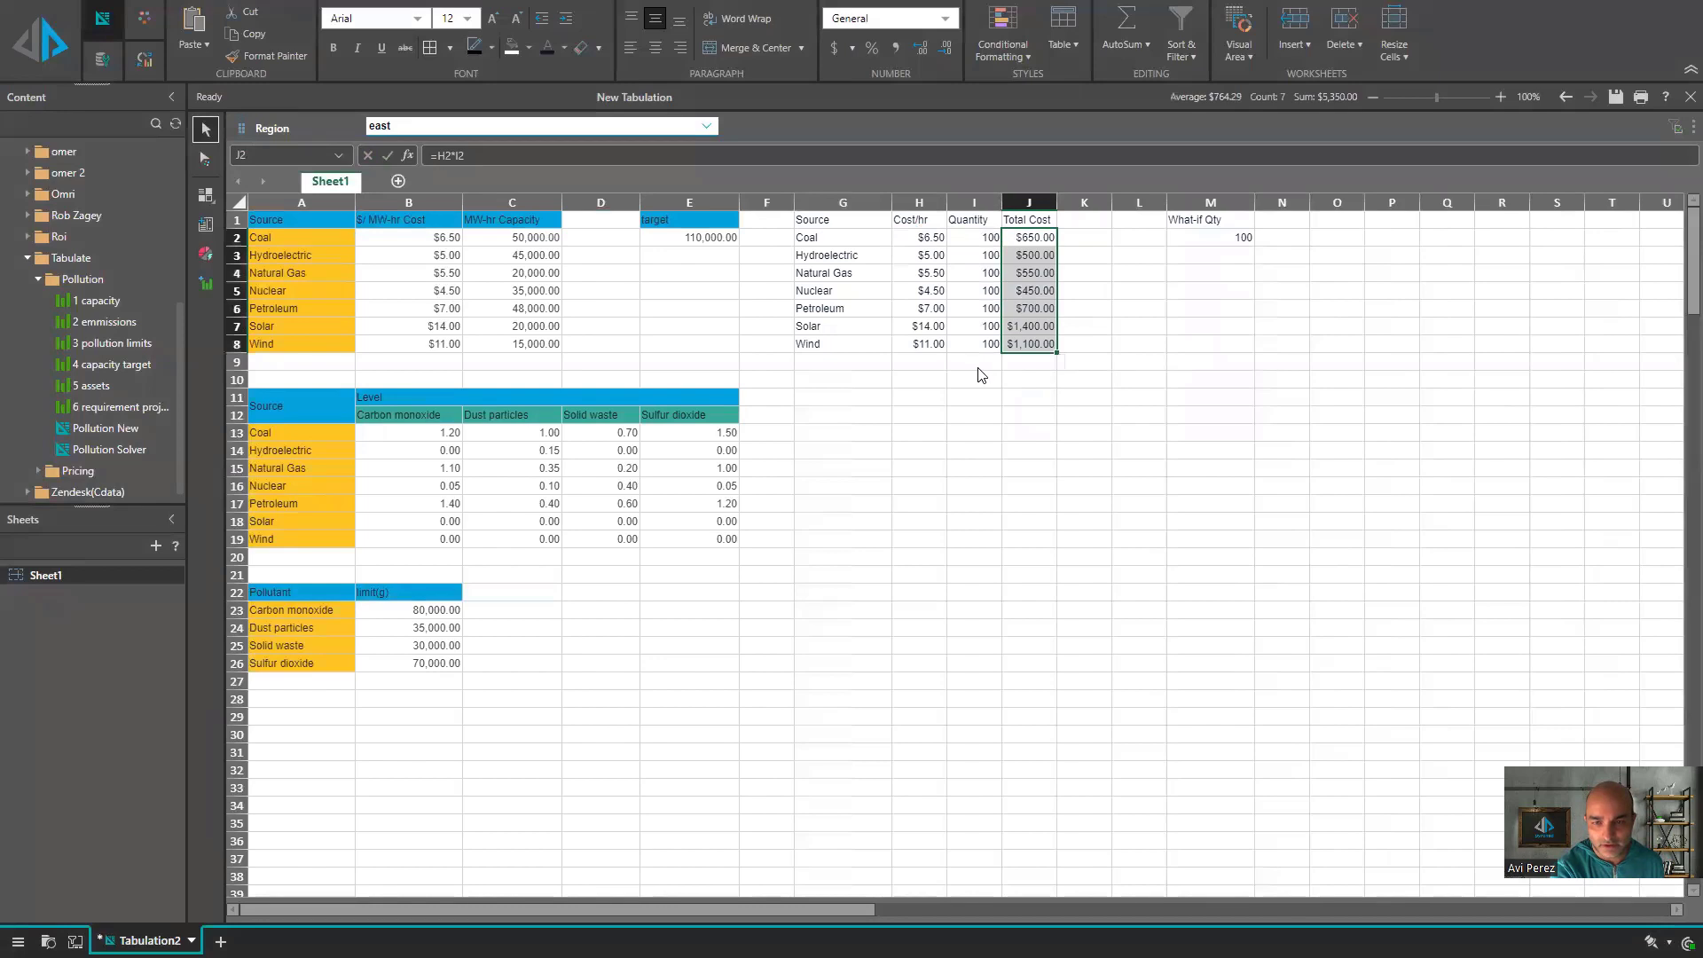
- Add AutoSum totals for Quantity in I9 and Total Cost in J9, and label the row "Total" in G9
{"action": "left_click", "coordinate": [982, 364]}
{"action": "left_click", "coordinate": [1128, 25]}
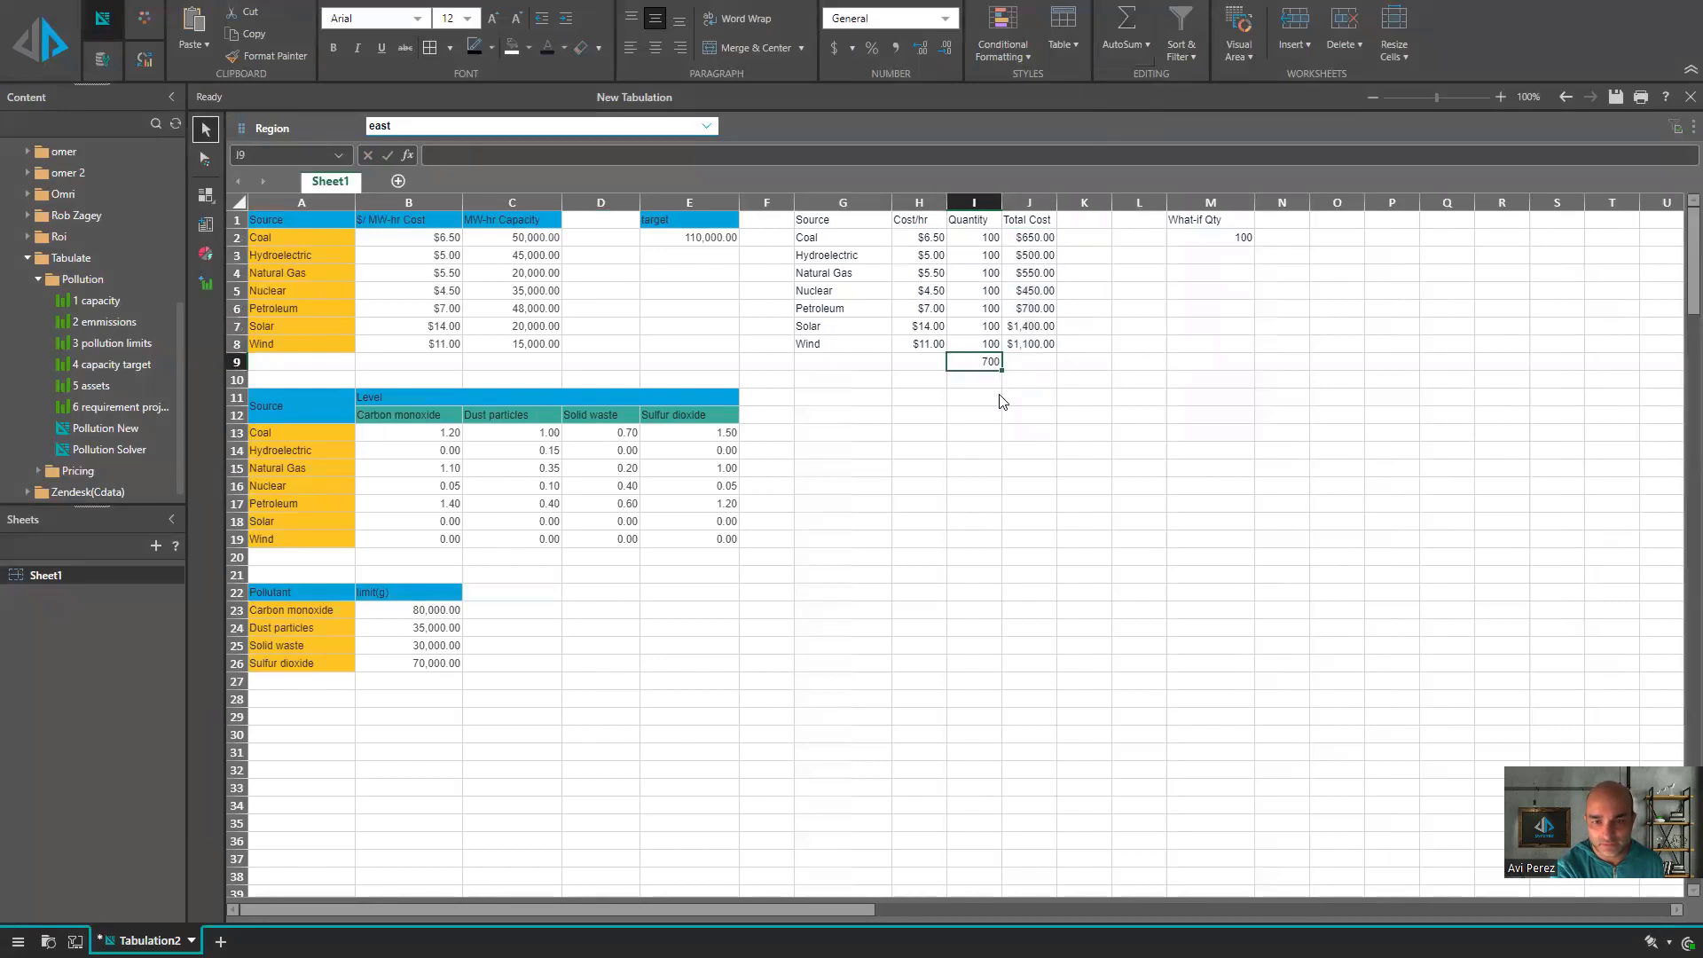
{"action": "left_click", "coordinate": [1048, 370]}
{"action": "left_click", "coordinate": [1125, 36]}
{"action": "left_click", "coordinate": [1135, 408]}
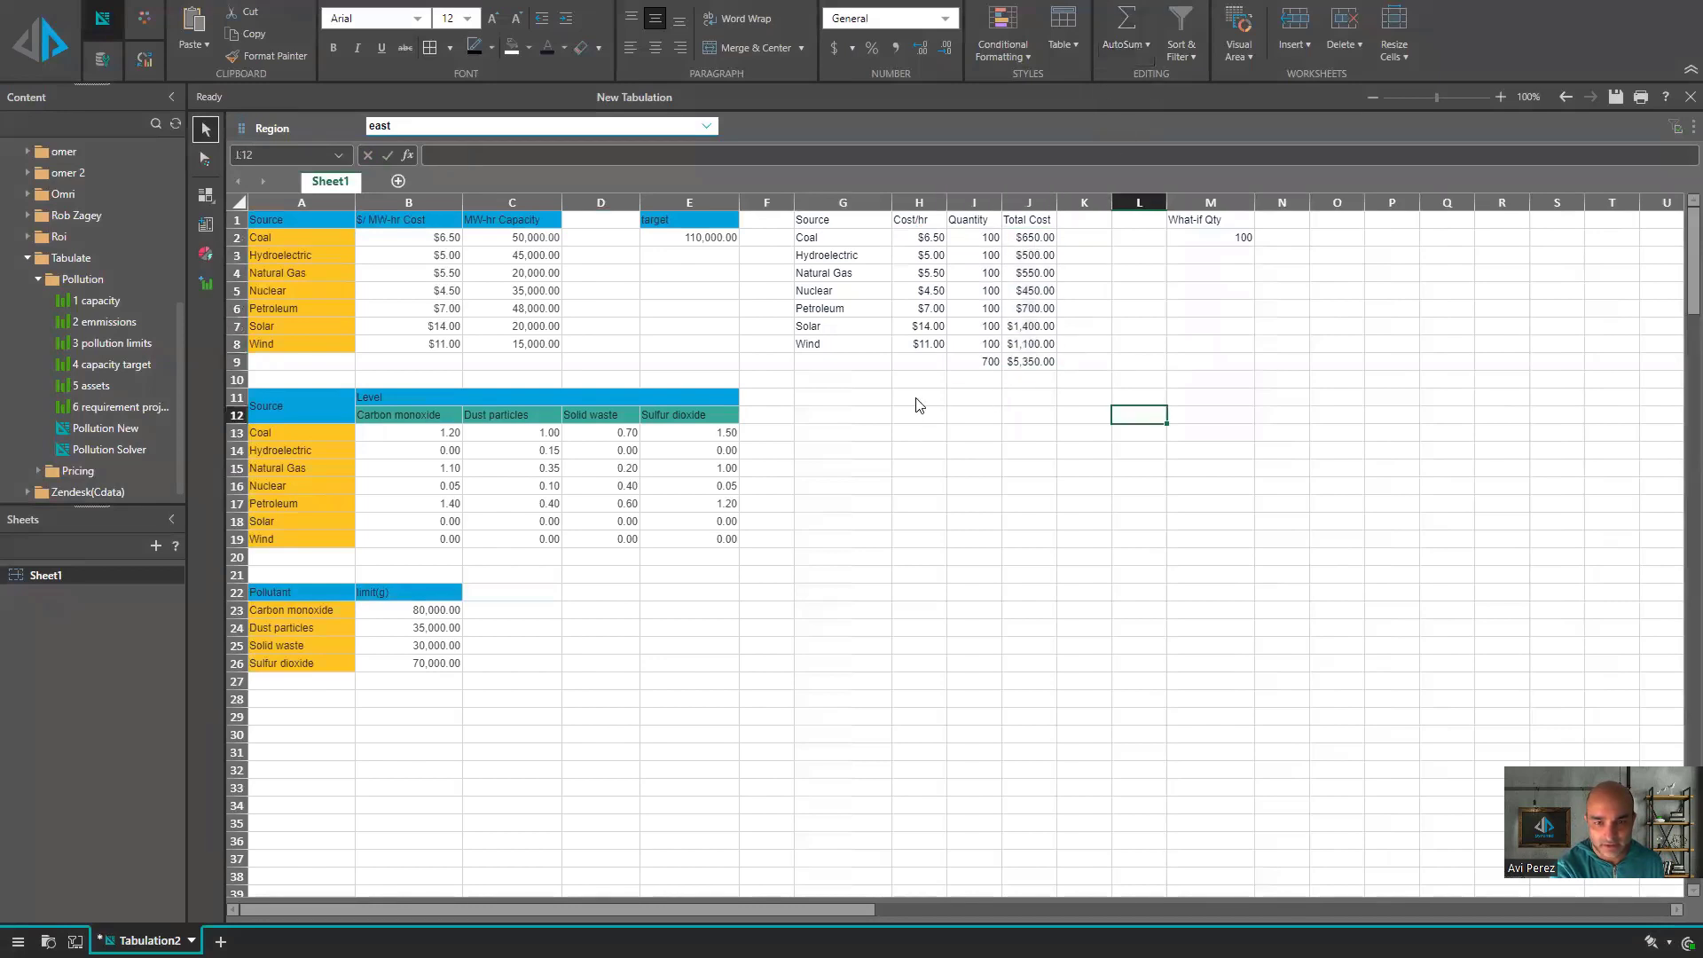
{"action": "left_click", "coordinate": [844, 365]}
{"action": "type", "text": "Total"}
{"action": "key", "text": "Return"}
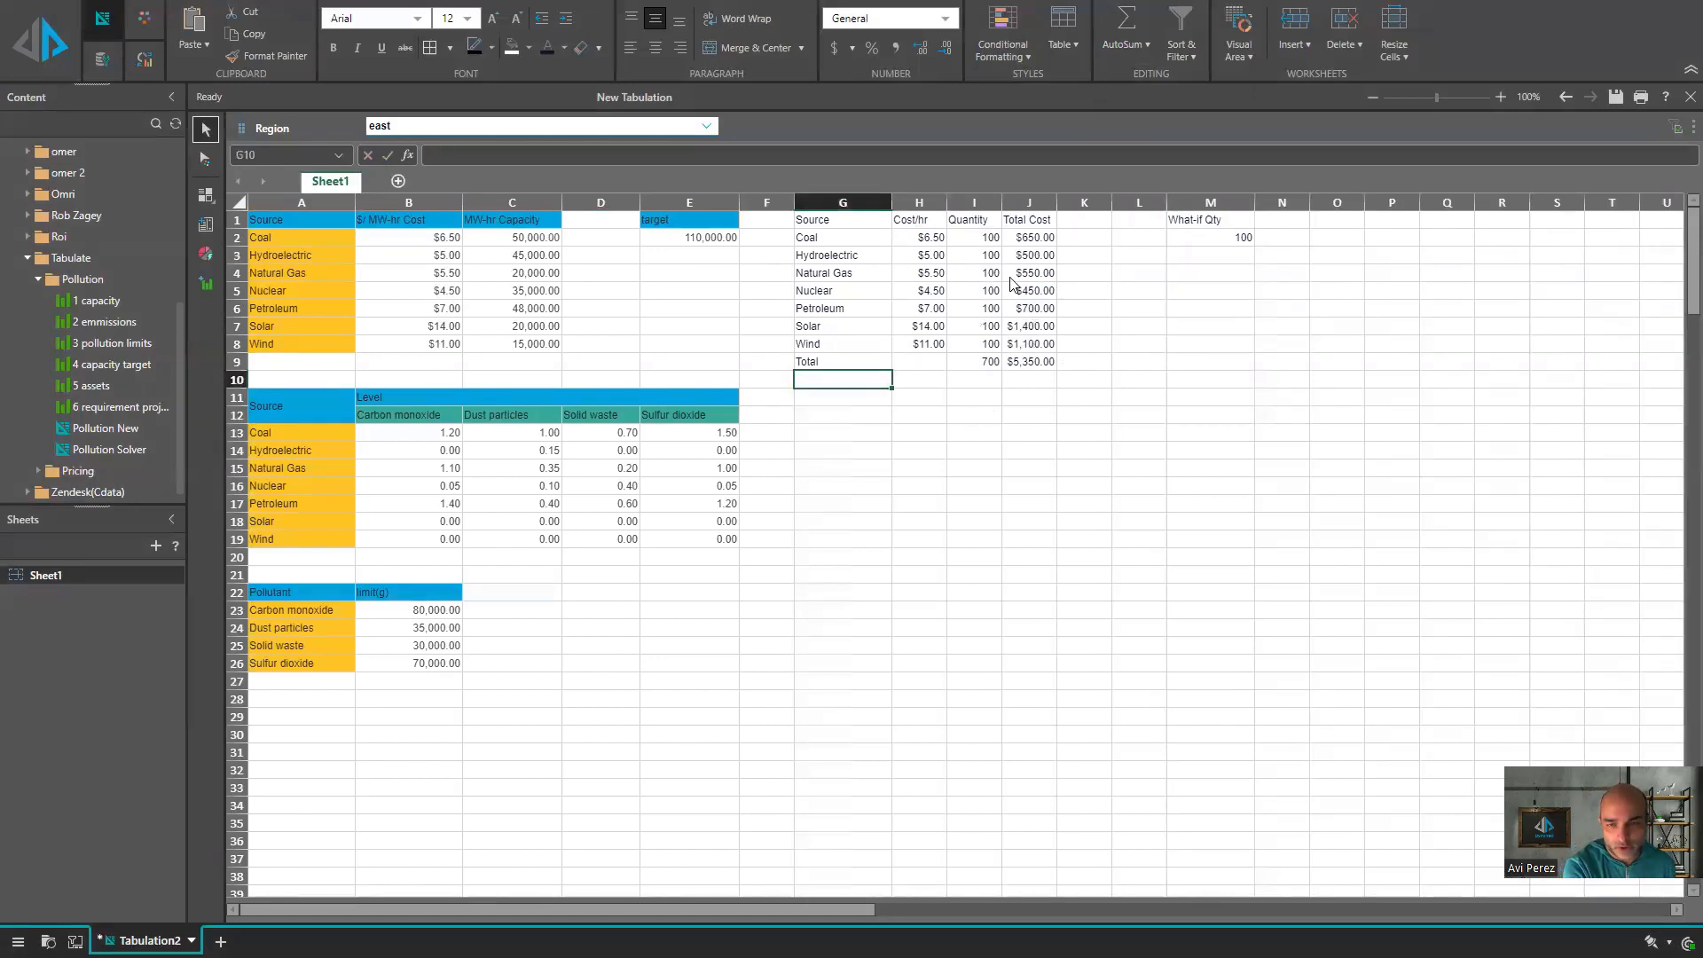
- Widen the Quantity and Total Cost columns and apply borders to all cells of the cost table G1:J9
{"action": "left_click_drag", "start_coordinate": [1003, 202], "coordinate": [1122, 203]}
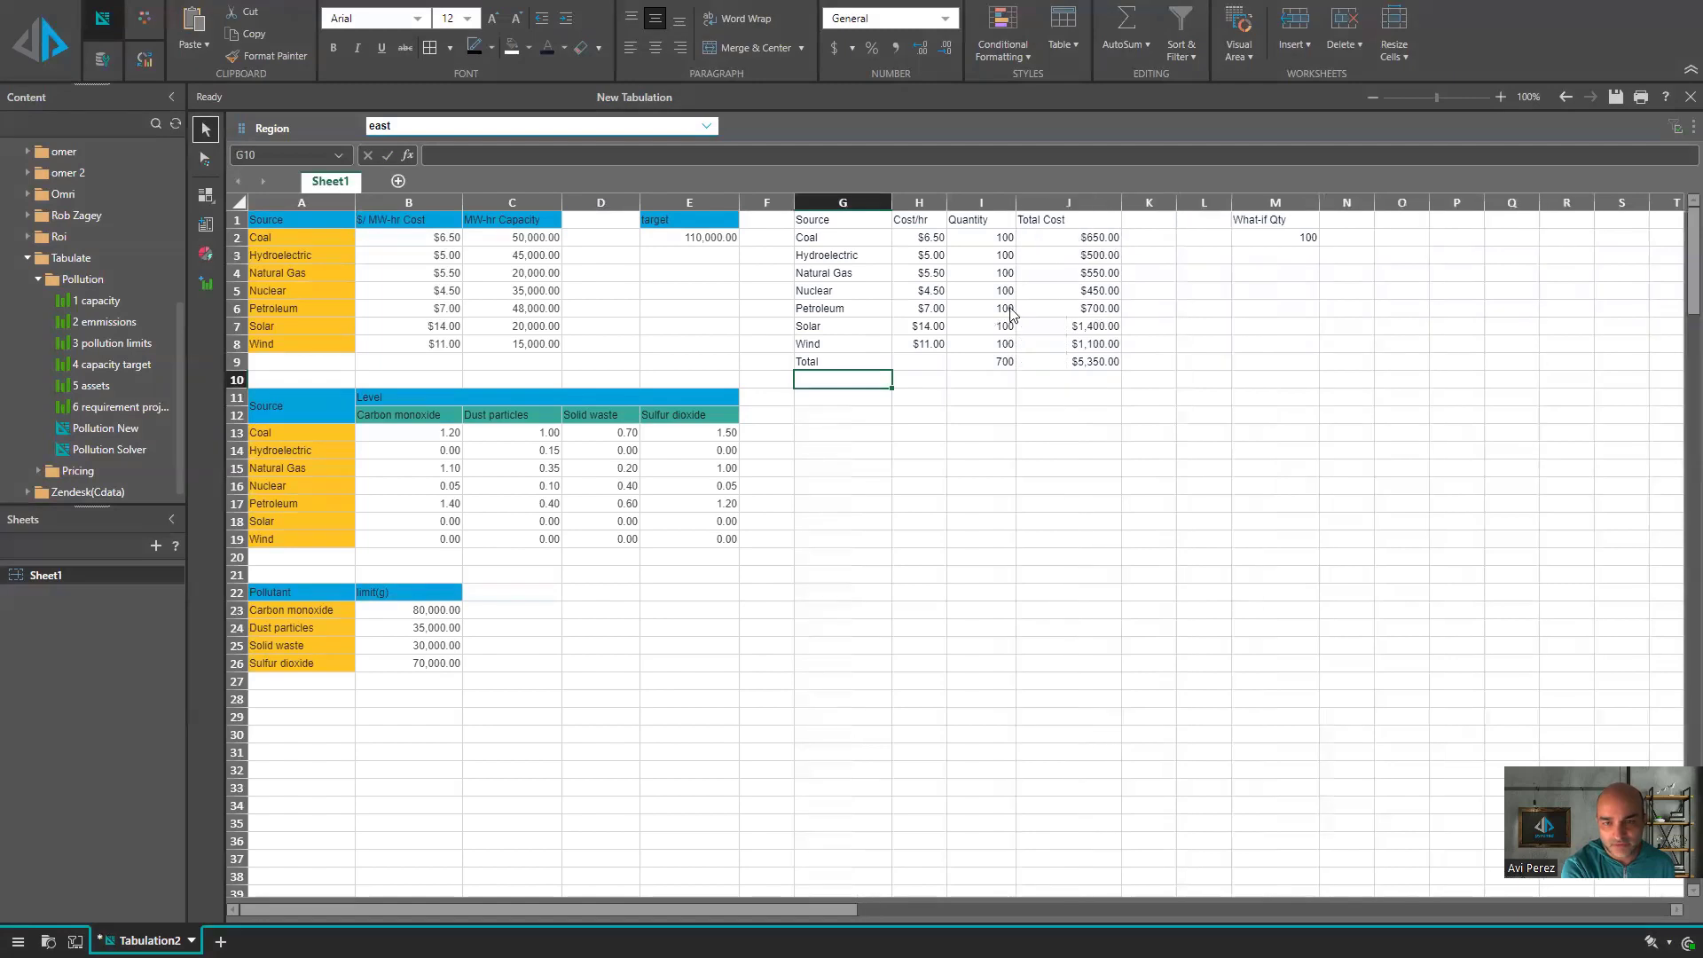
{"action": "left_click", "coordinate": [1100, 362]}
{"action": "left_click_drag", "start_coordinate": [968, 362], "coordinate": [809, 221]}
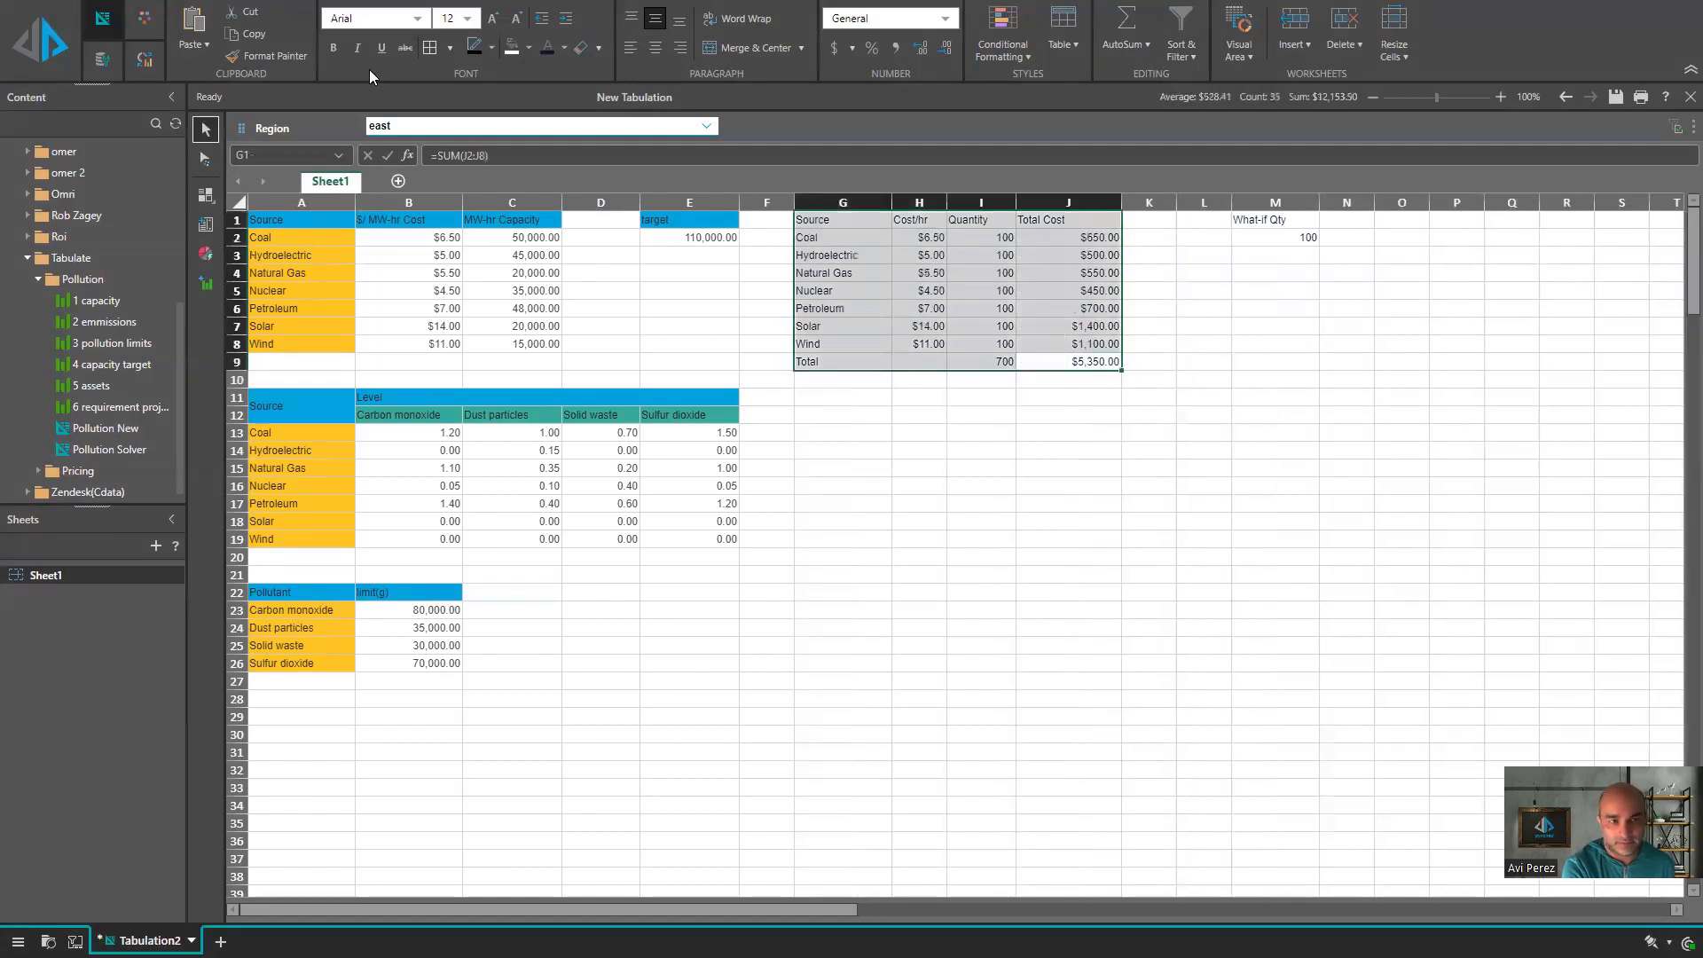
{"action": "left_click", "coordinate": [450, 49]}
{"action": "left_click", "coordinate": [435, 267]}
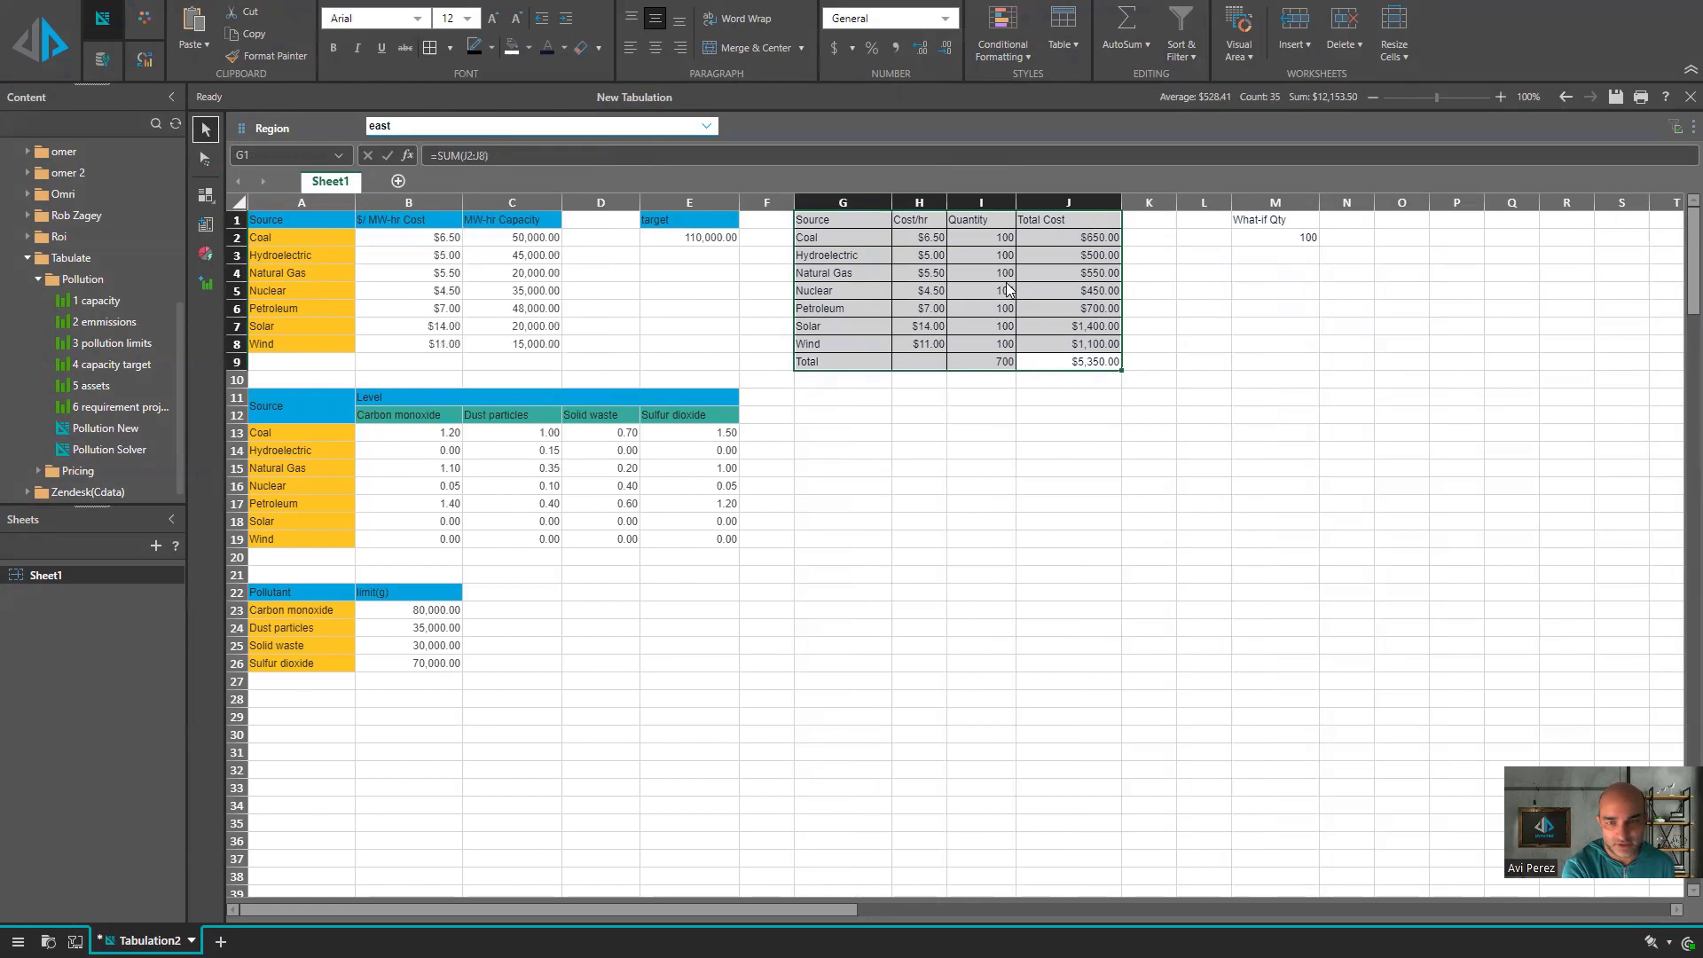
{"action": "left_click", "coordinate": [1005, 289]}
- Copy the blue header formatting from E1 onto G1:J1 and right-align the headers in H1:J1
{"action": "left_click", "coordinate": [701, 220]}
{"action": "left_click", "coordinate": [237, 55]}
{"action": "left_click_drag", "start_coordinate": [856, 222], "coordinate": [1051, 222]}
{"action": "left_click", "coordinate": [675, 50]}
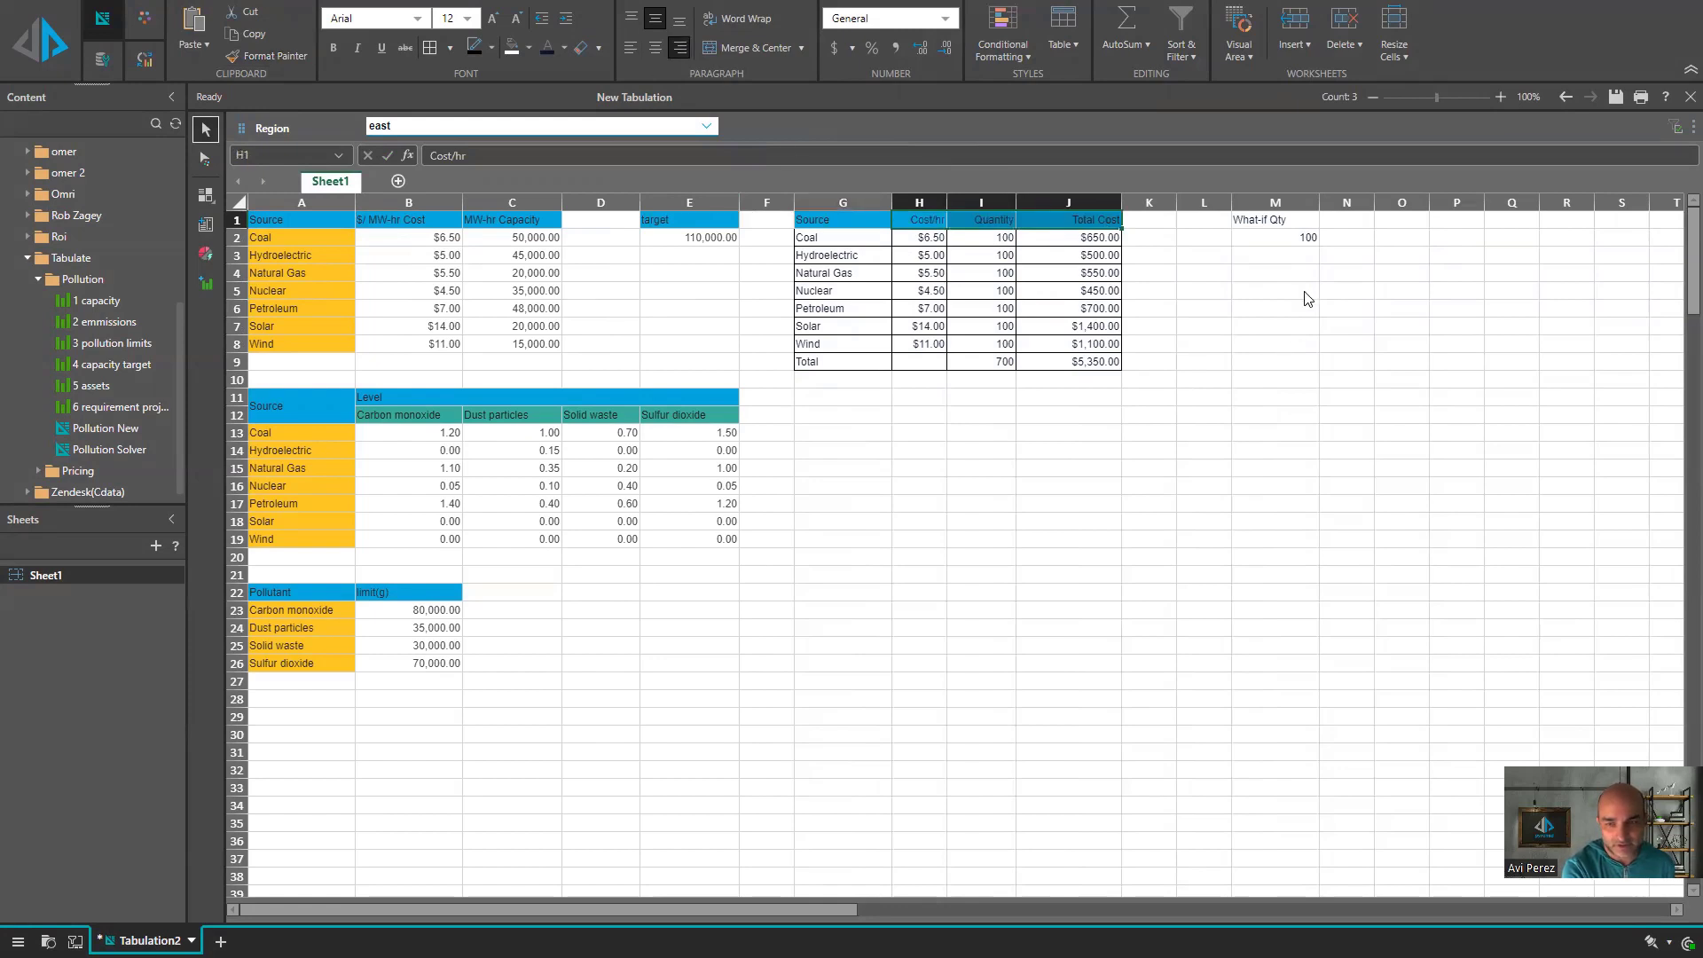
{"action": "left_click", "coordinate": [1275, 291]}
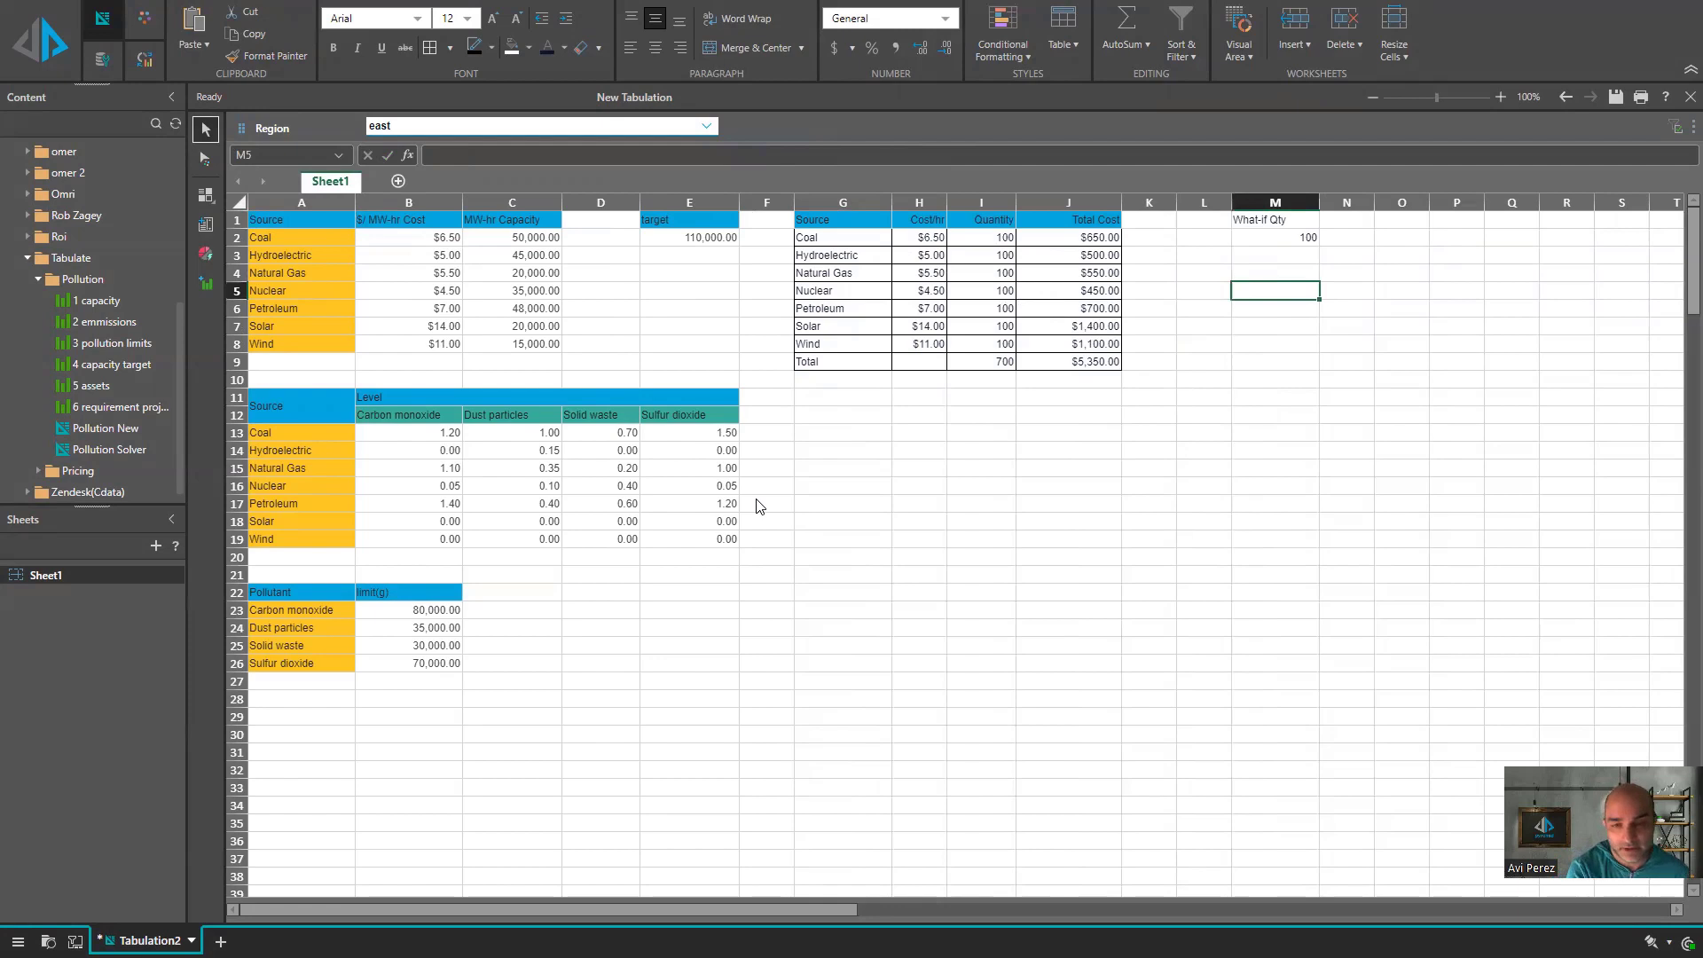
- Fill the Total row G9:J9 with light orange and the source names in G2:G8 with yellow
{"action": "left_click_drag", "start_coordinate": [841, 355], "coordinate": [871, 371]}
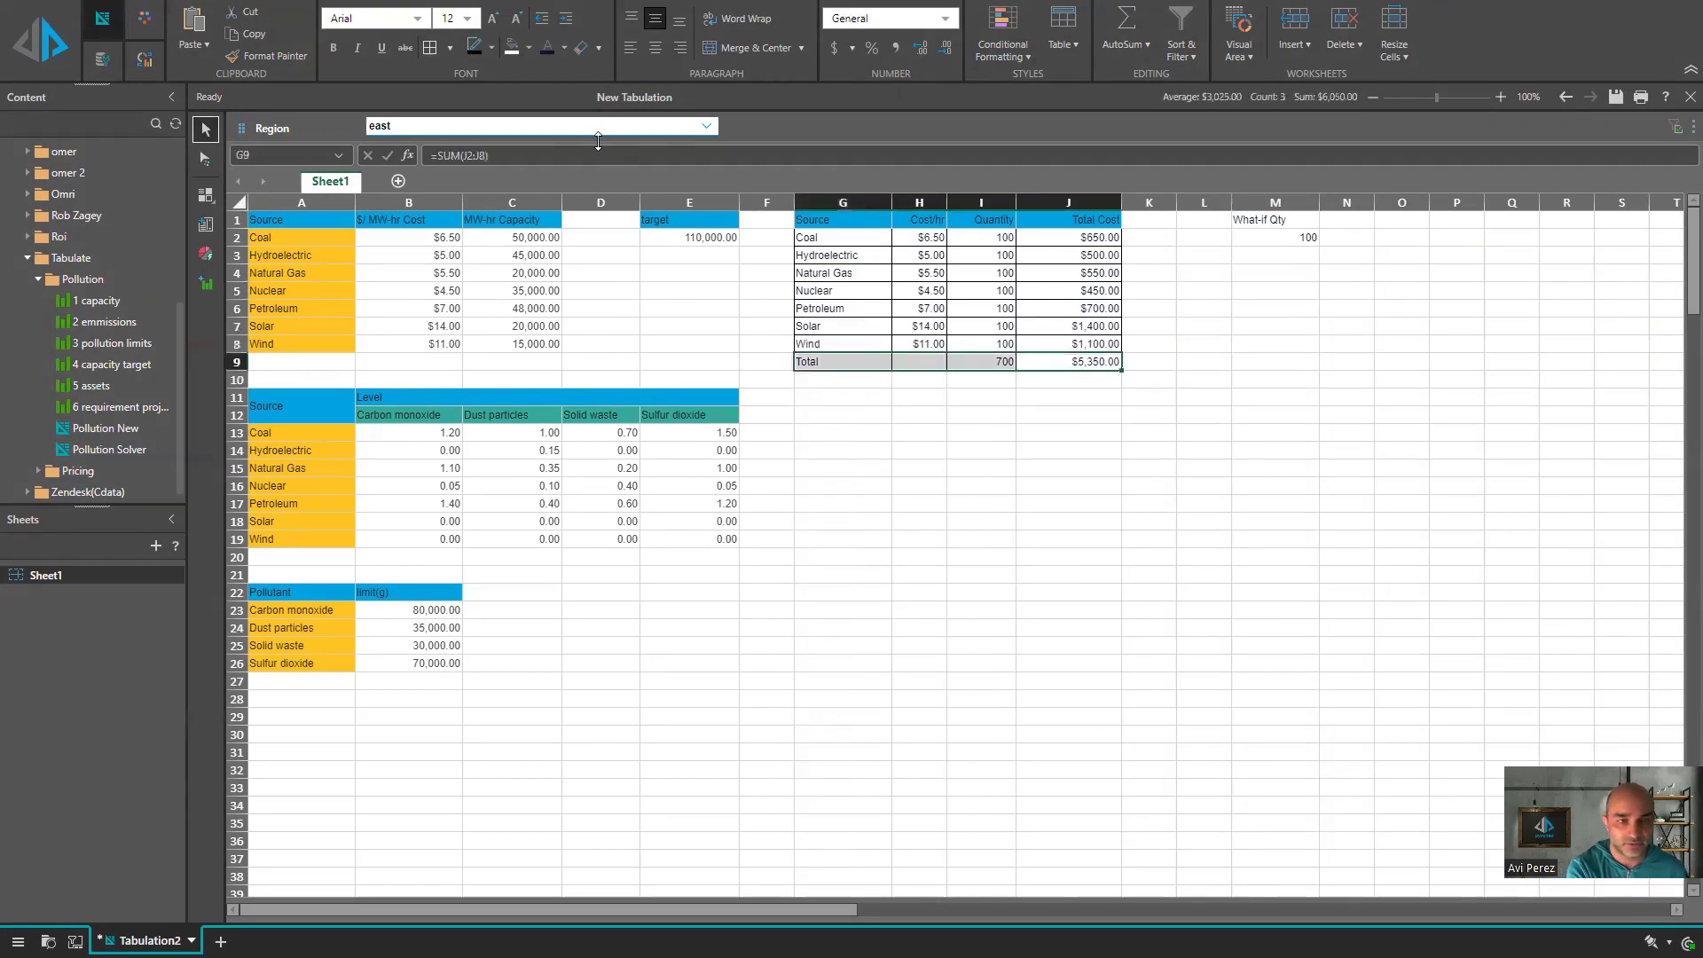
{"action": "left_click", "coordinate": [529, 48]}
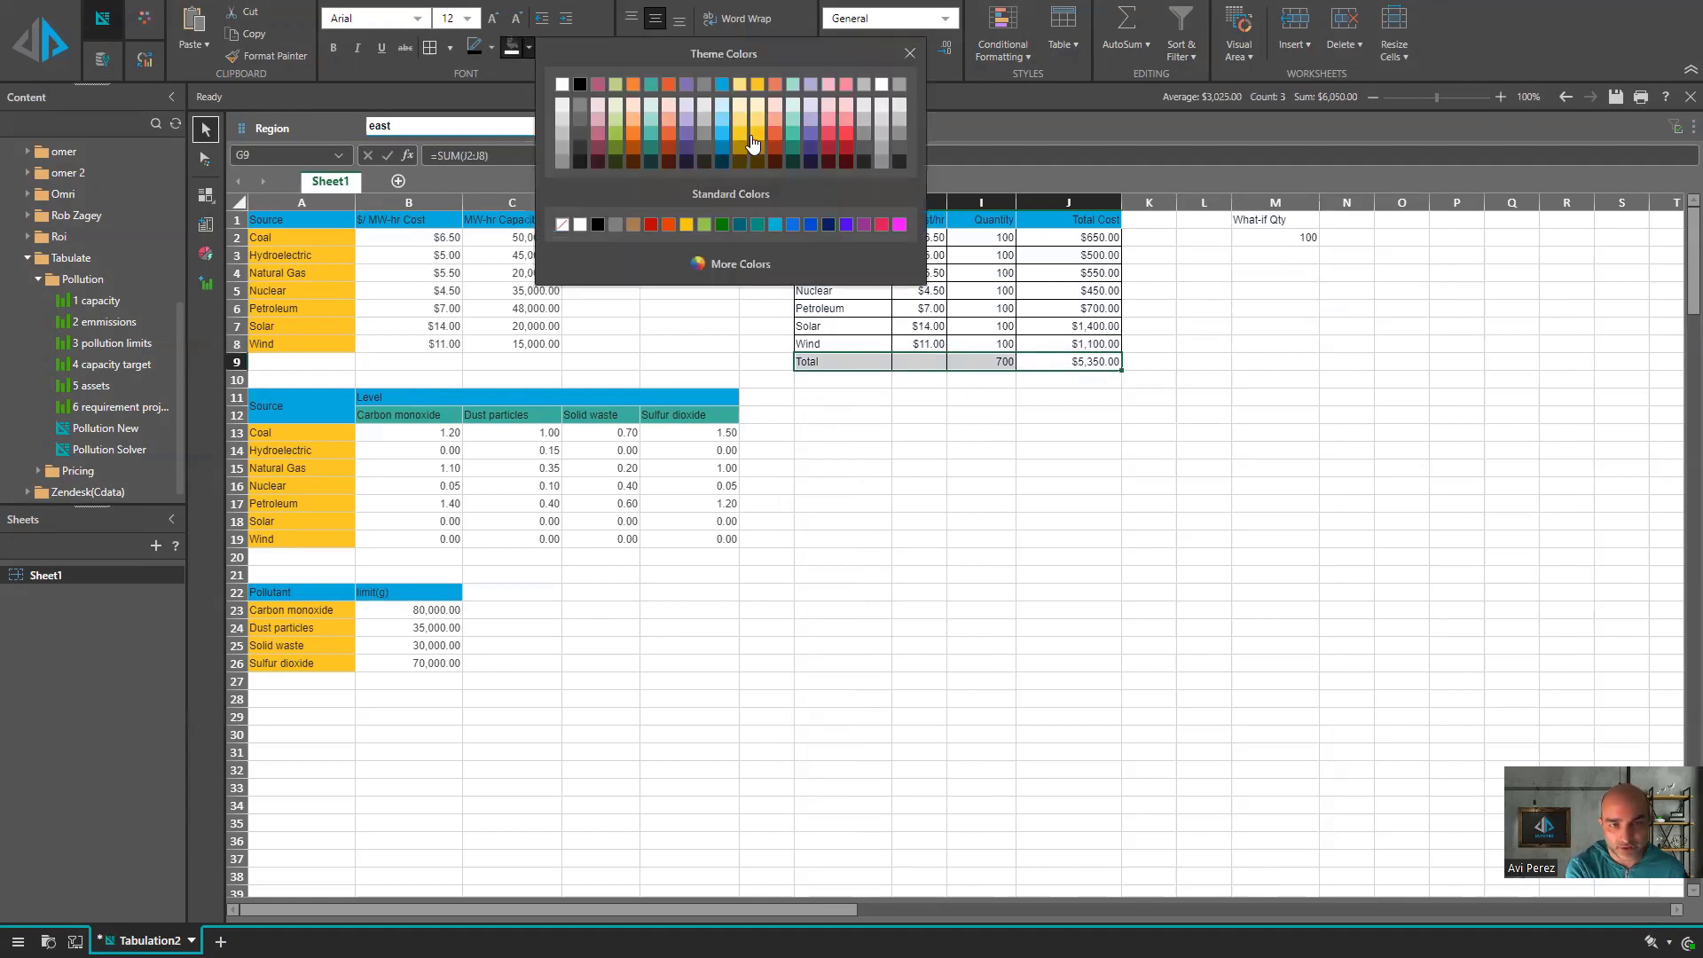
{"action": "left_click", "coordinate": [633, 116]}
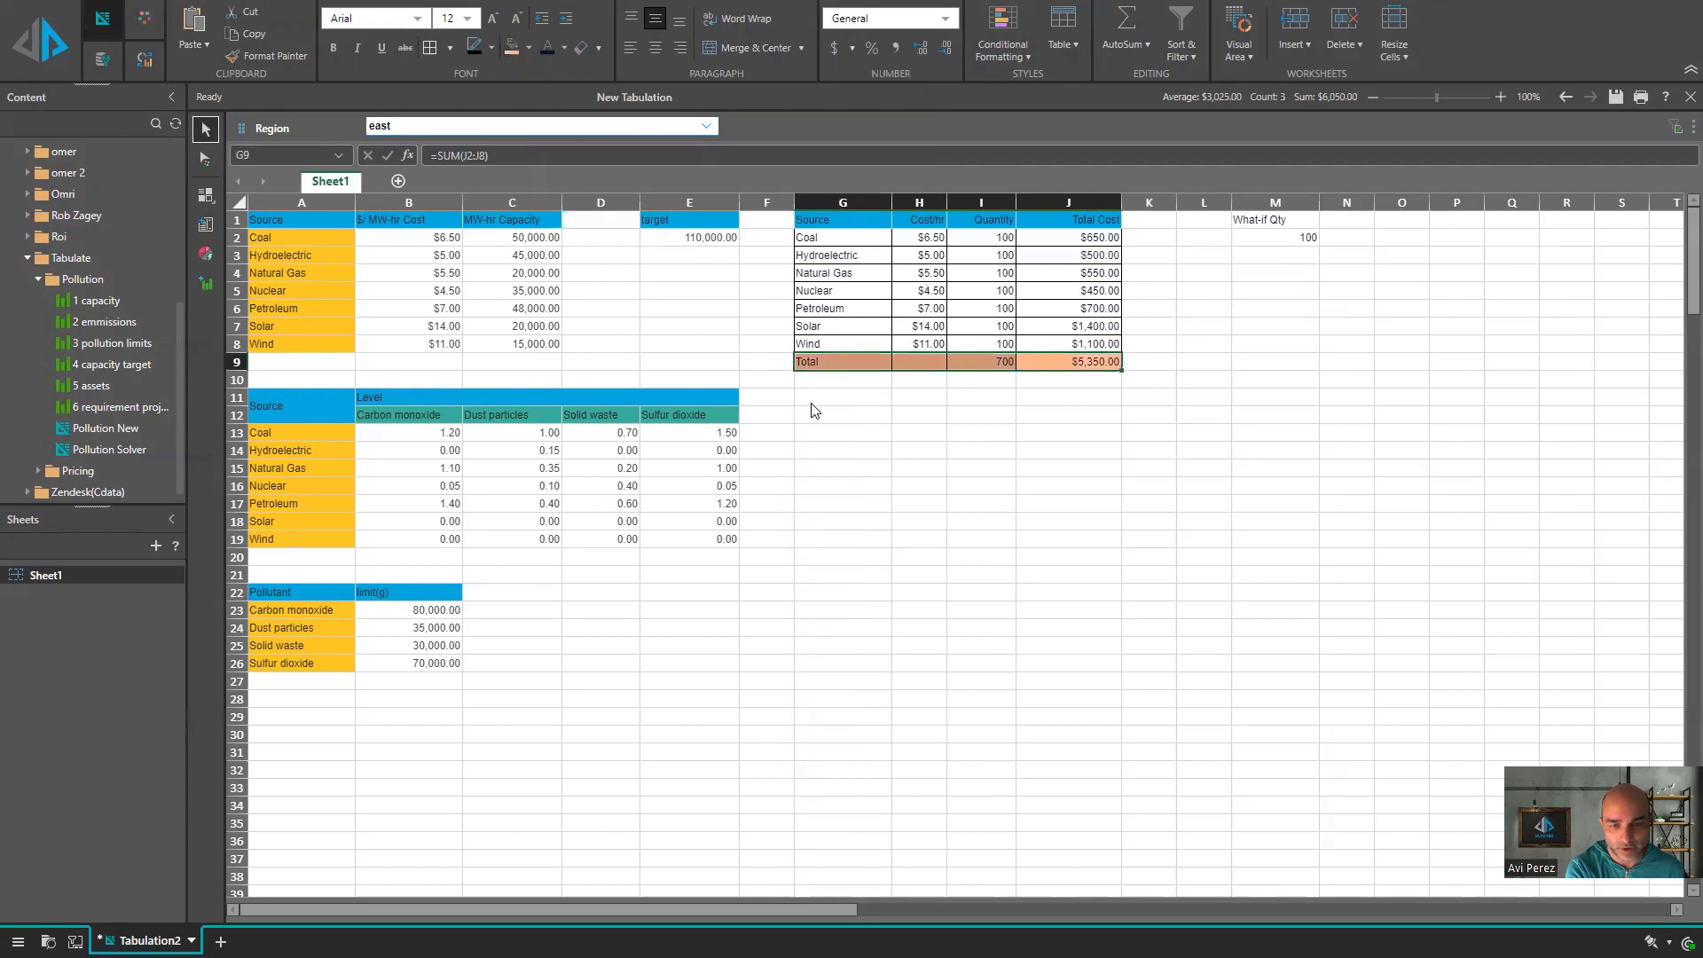
{"action": "left_click", "coordinate": [812, 412]}
{"action": "left_click_drag", "start_coordinate": [814, 347], "coordinate": [822, 244]}
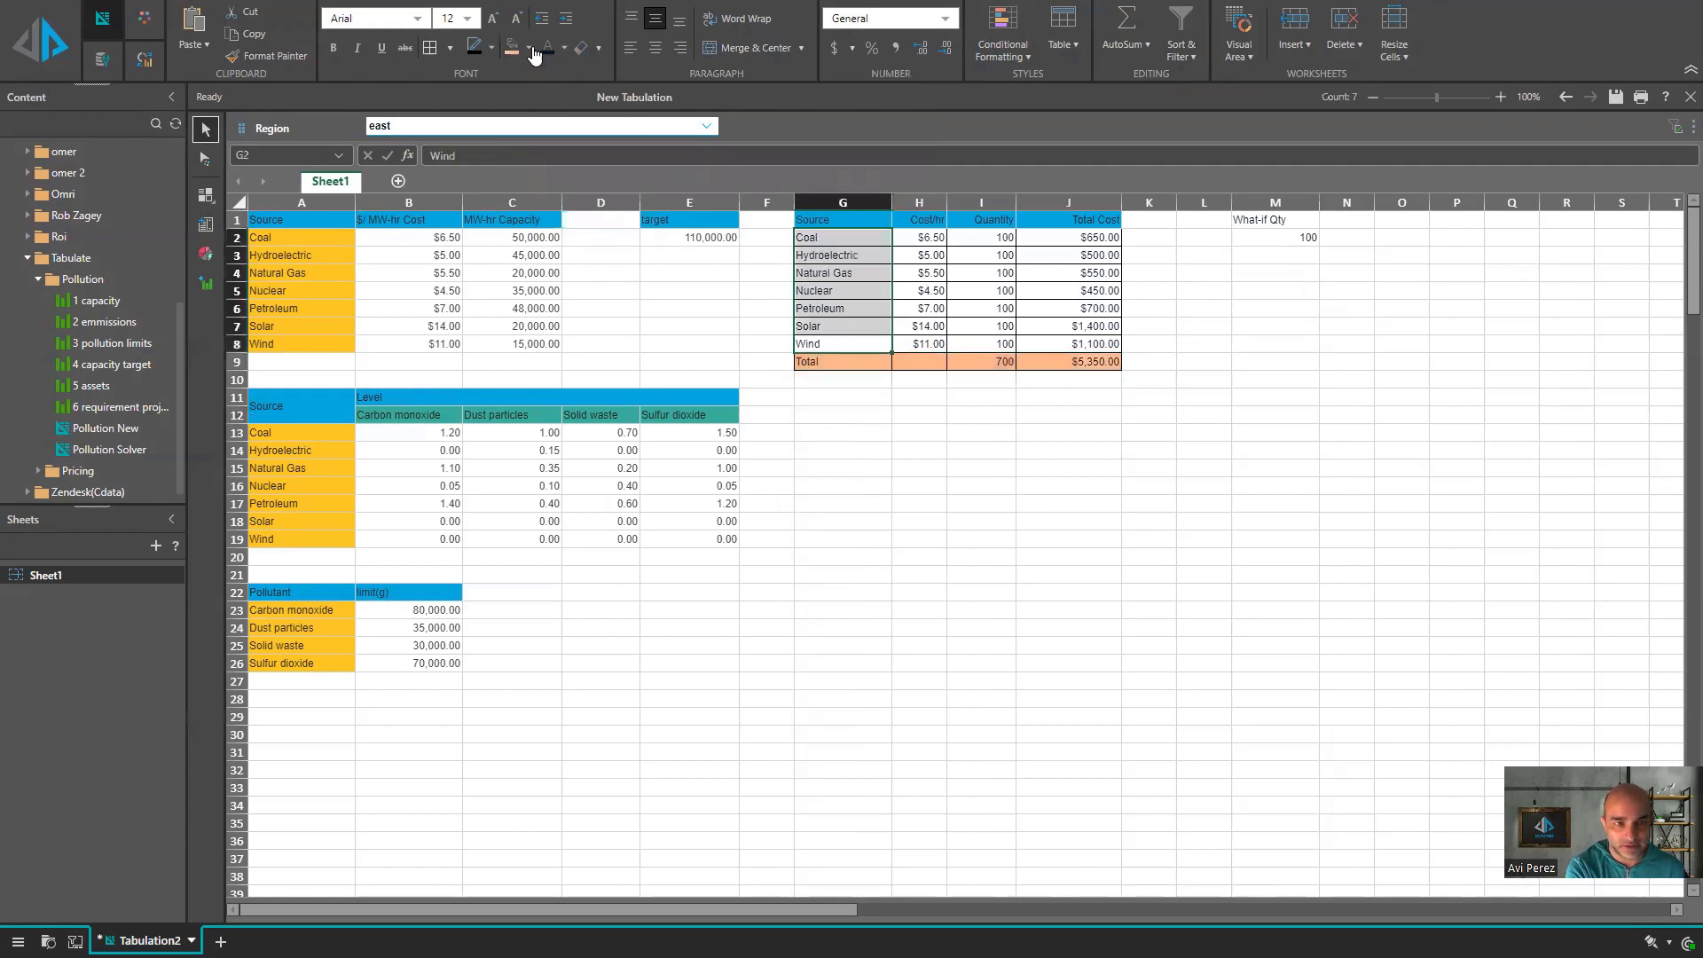
{"action": "left_click", "coordinate": [532, 47]}
{"action": "left_click", "coordinate": [768, 174]}
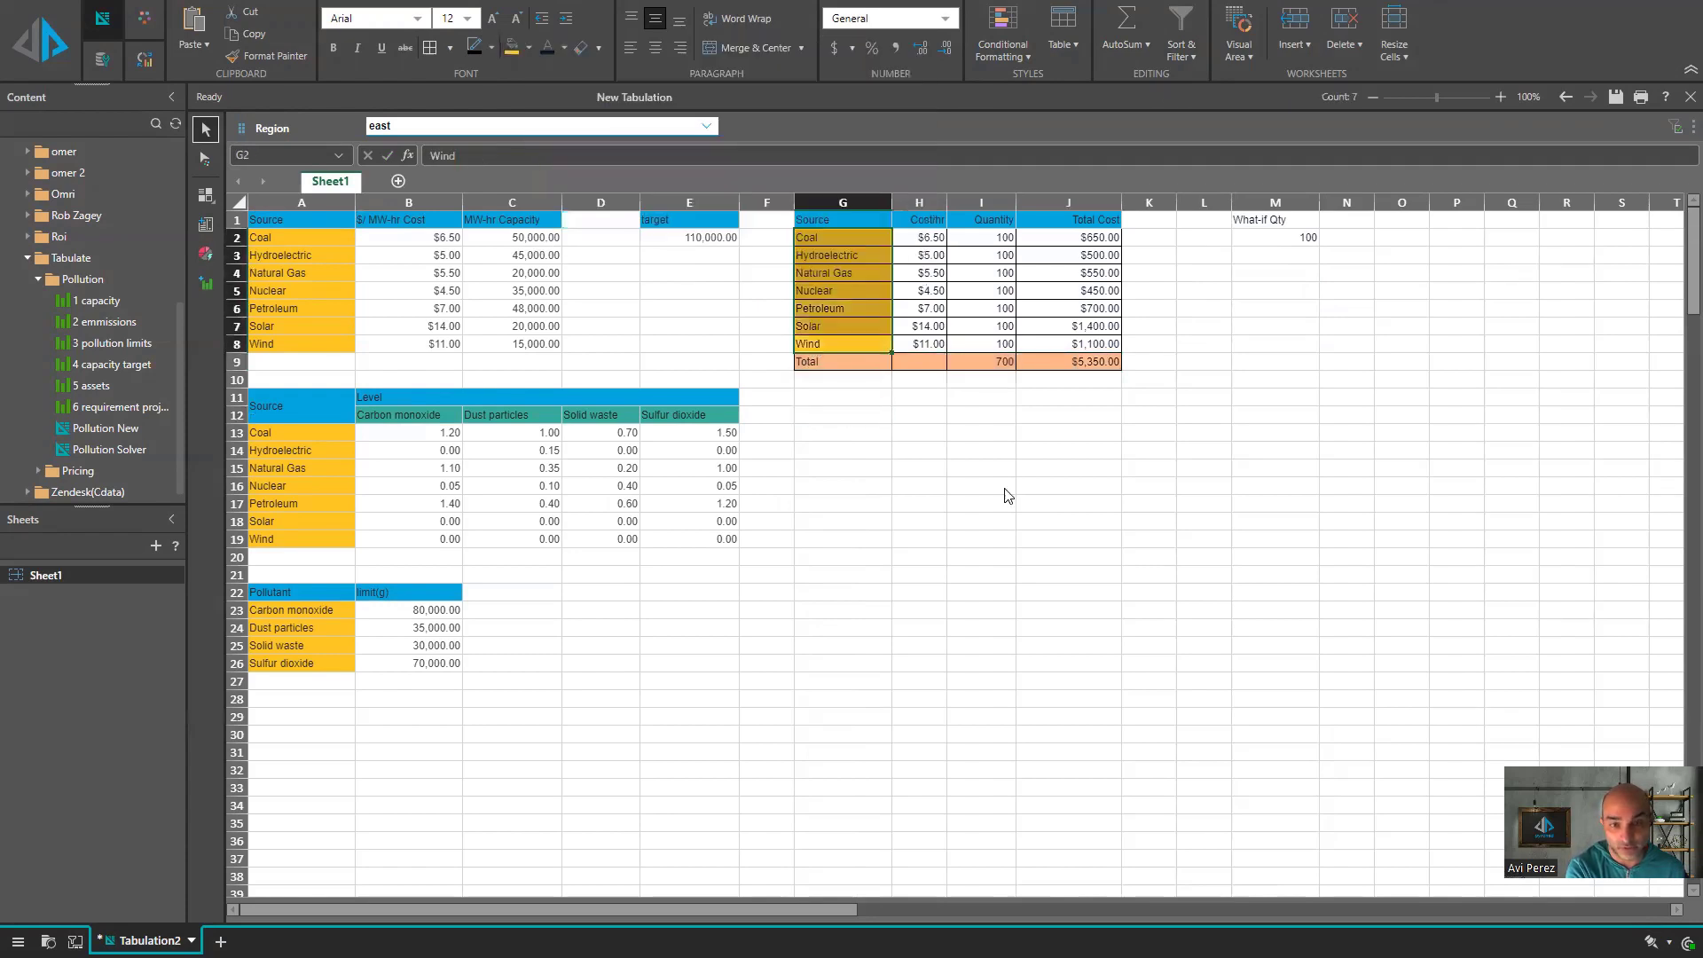
{"action": "left_click", "coordinate": [1008, 494]}
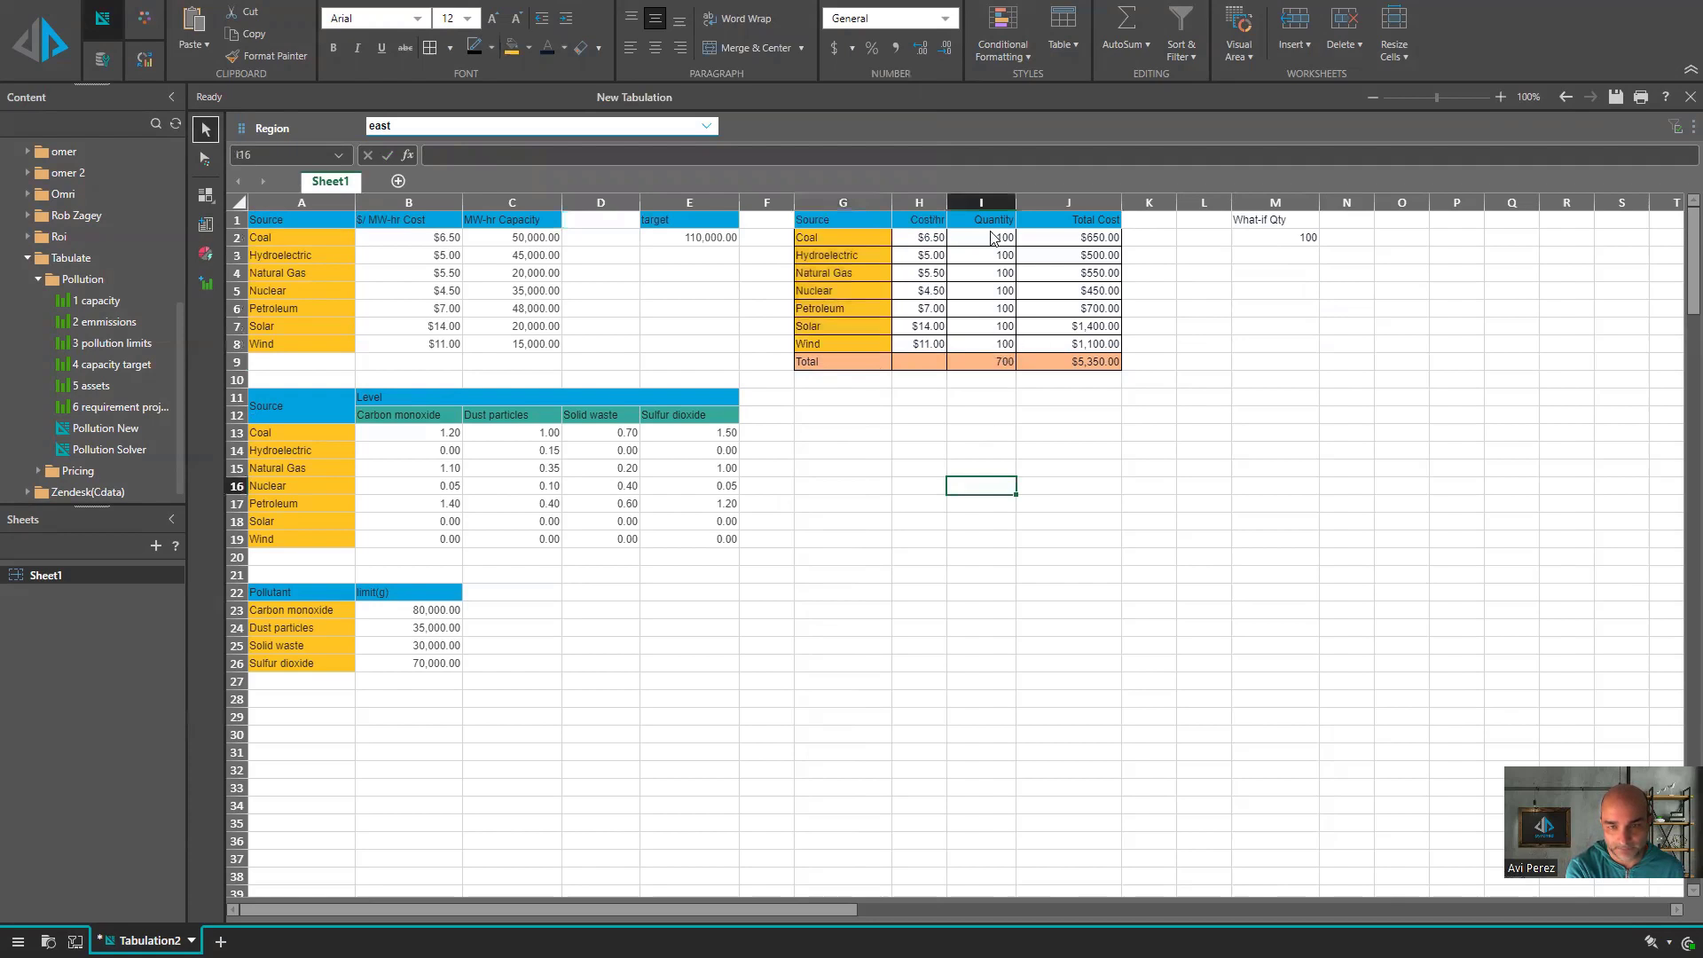
- Format Quantity I2:I9 with comma style and Total Cost J2:J9 as dollar accounting values, both without decimals
{"action": "left_click_drag", "start_coordinate": [992, 240], "coordinate": [984, 360]}
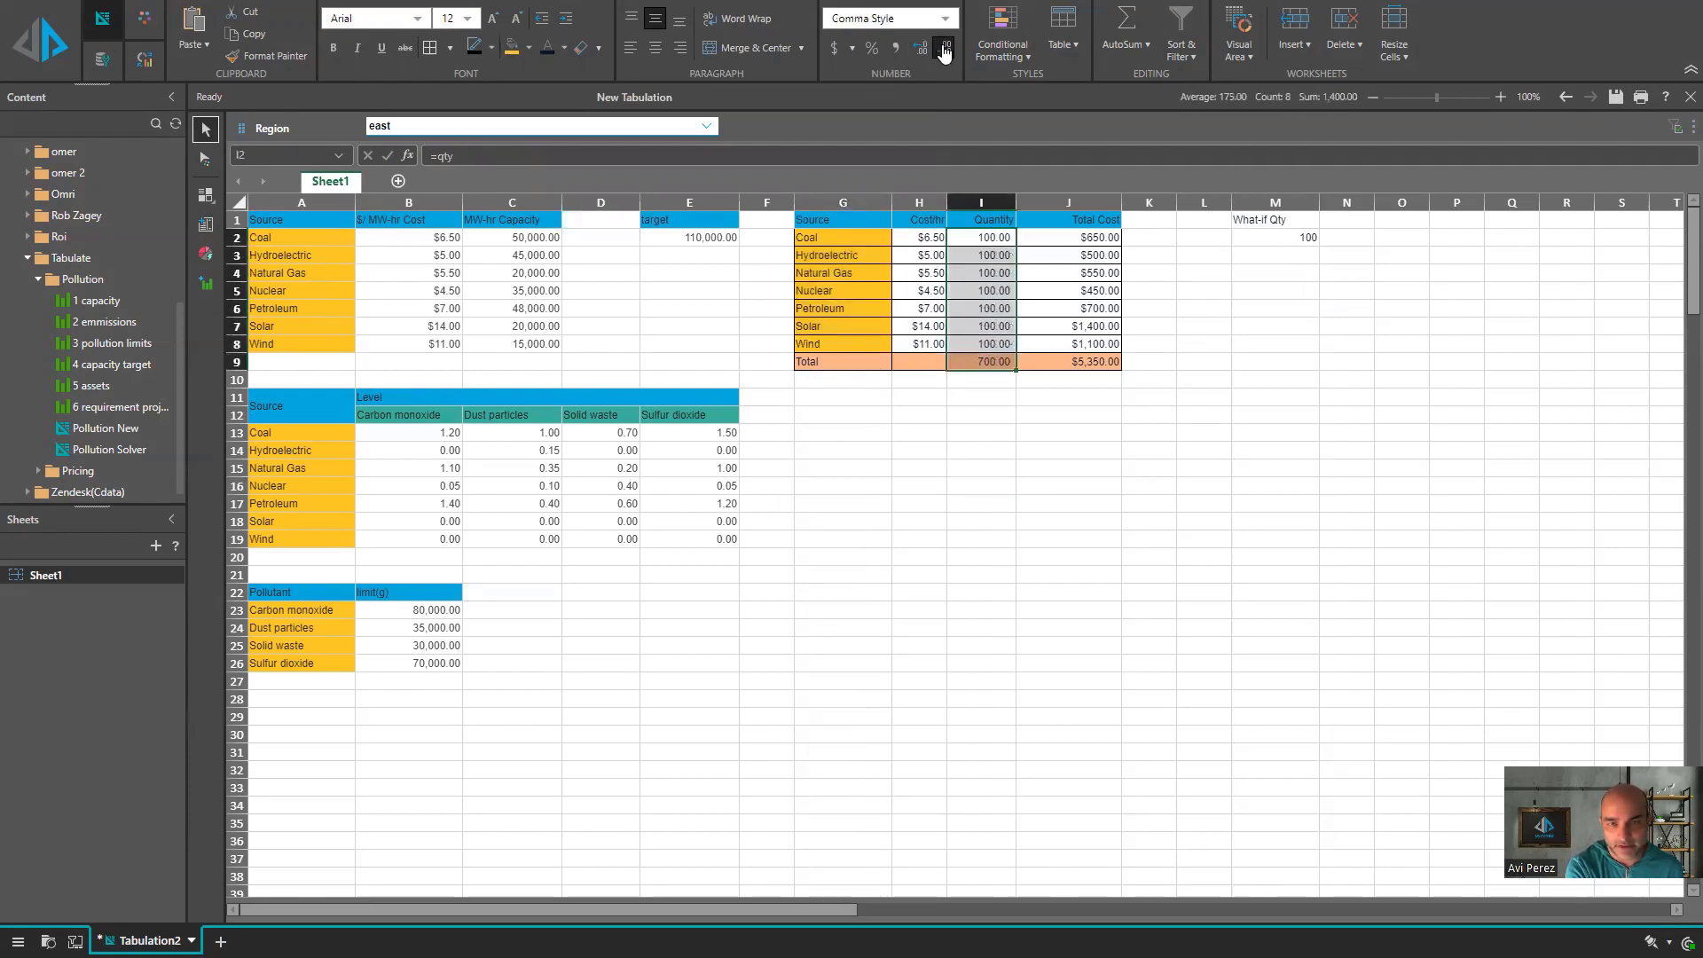
{"action": "left_click_drag", "start_coordinate": [1109, 239], "coordinate": [1102, 368]}
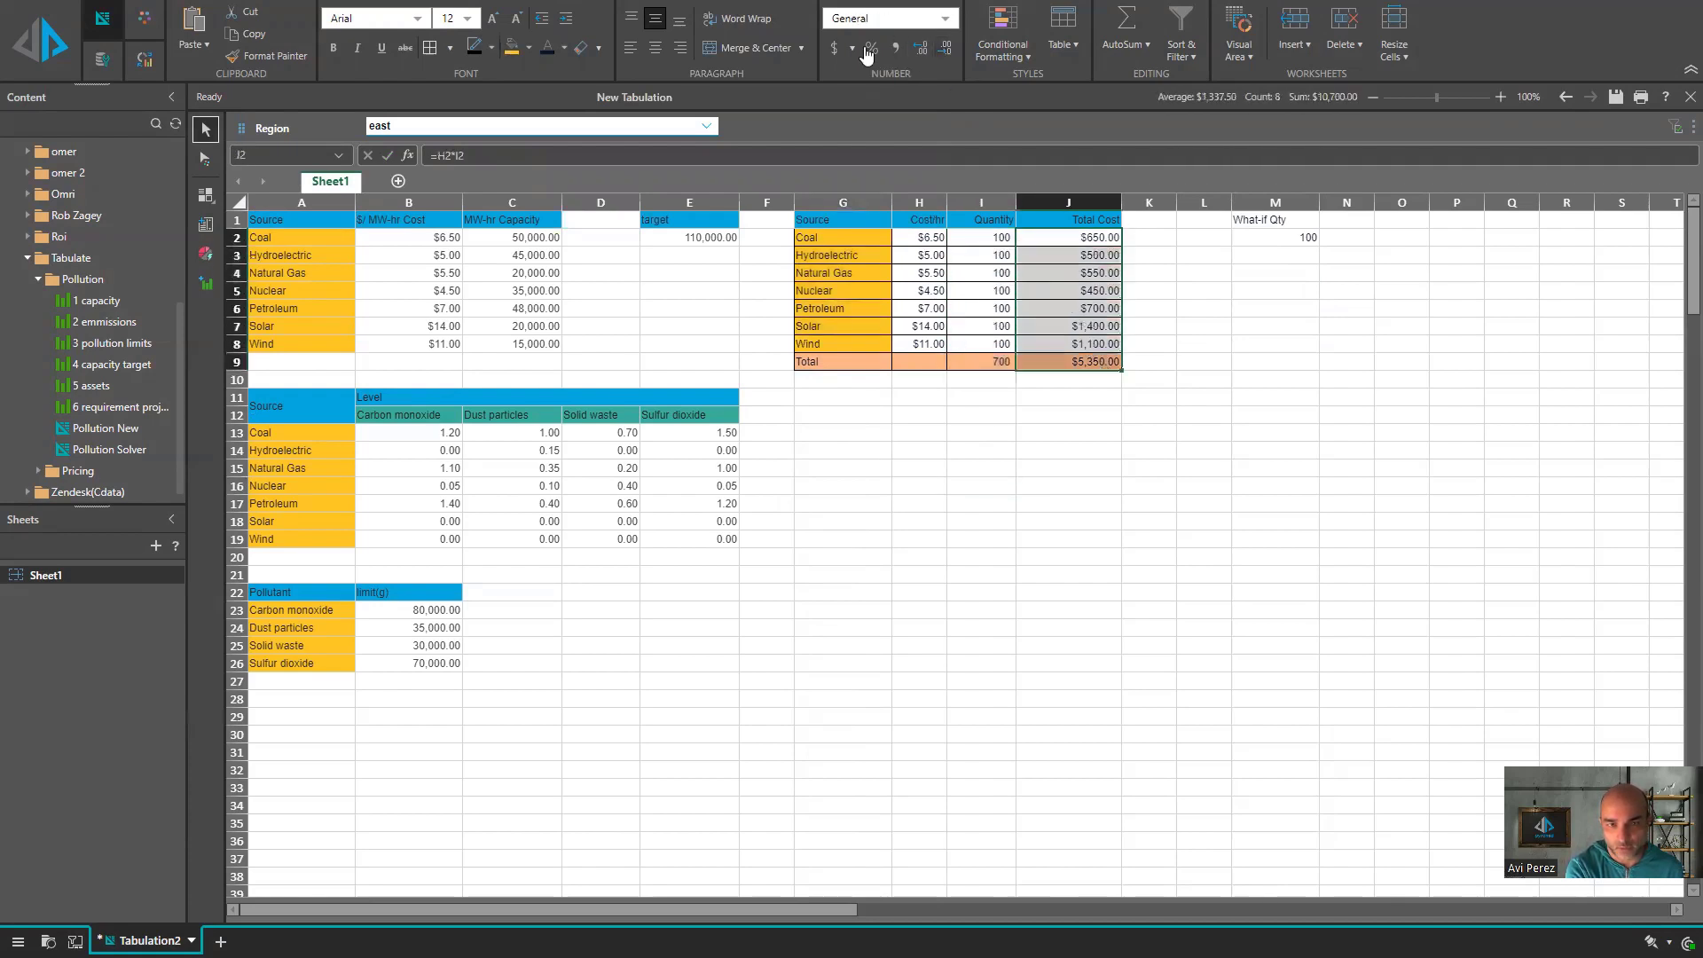
{"action": "left_click", "coordinate": [831, 49]}
{"action": "left_click", "coordinate": [1297, 366]}
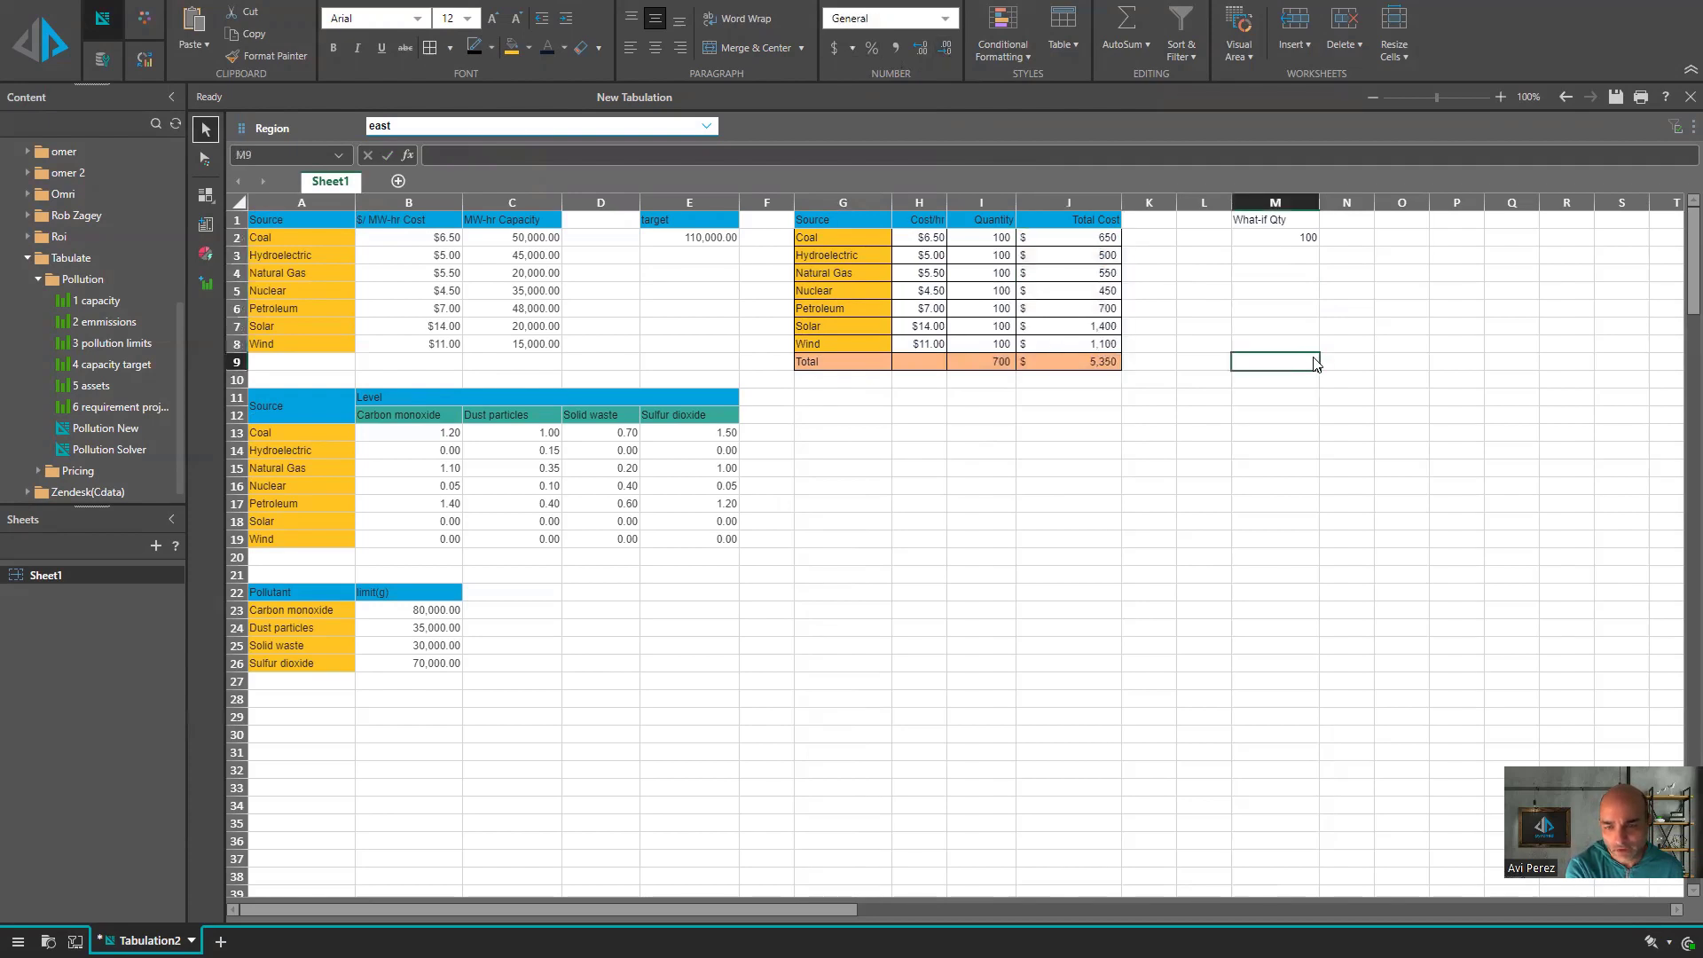
- Copy the formatting of E1:E2 onto the What-if Qty cells M1:M2 and set the what-if quantity to 200
{"action": "left_click_drag", "start_coordinate": [709, 220], "coordinate": [710, 238]}
{"action": "left_click_drag", "start_coordinate": [1298, 241], "coordinate": [1277, 222]}
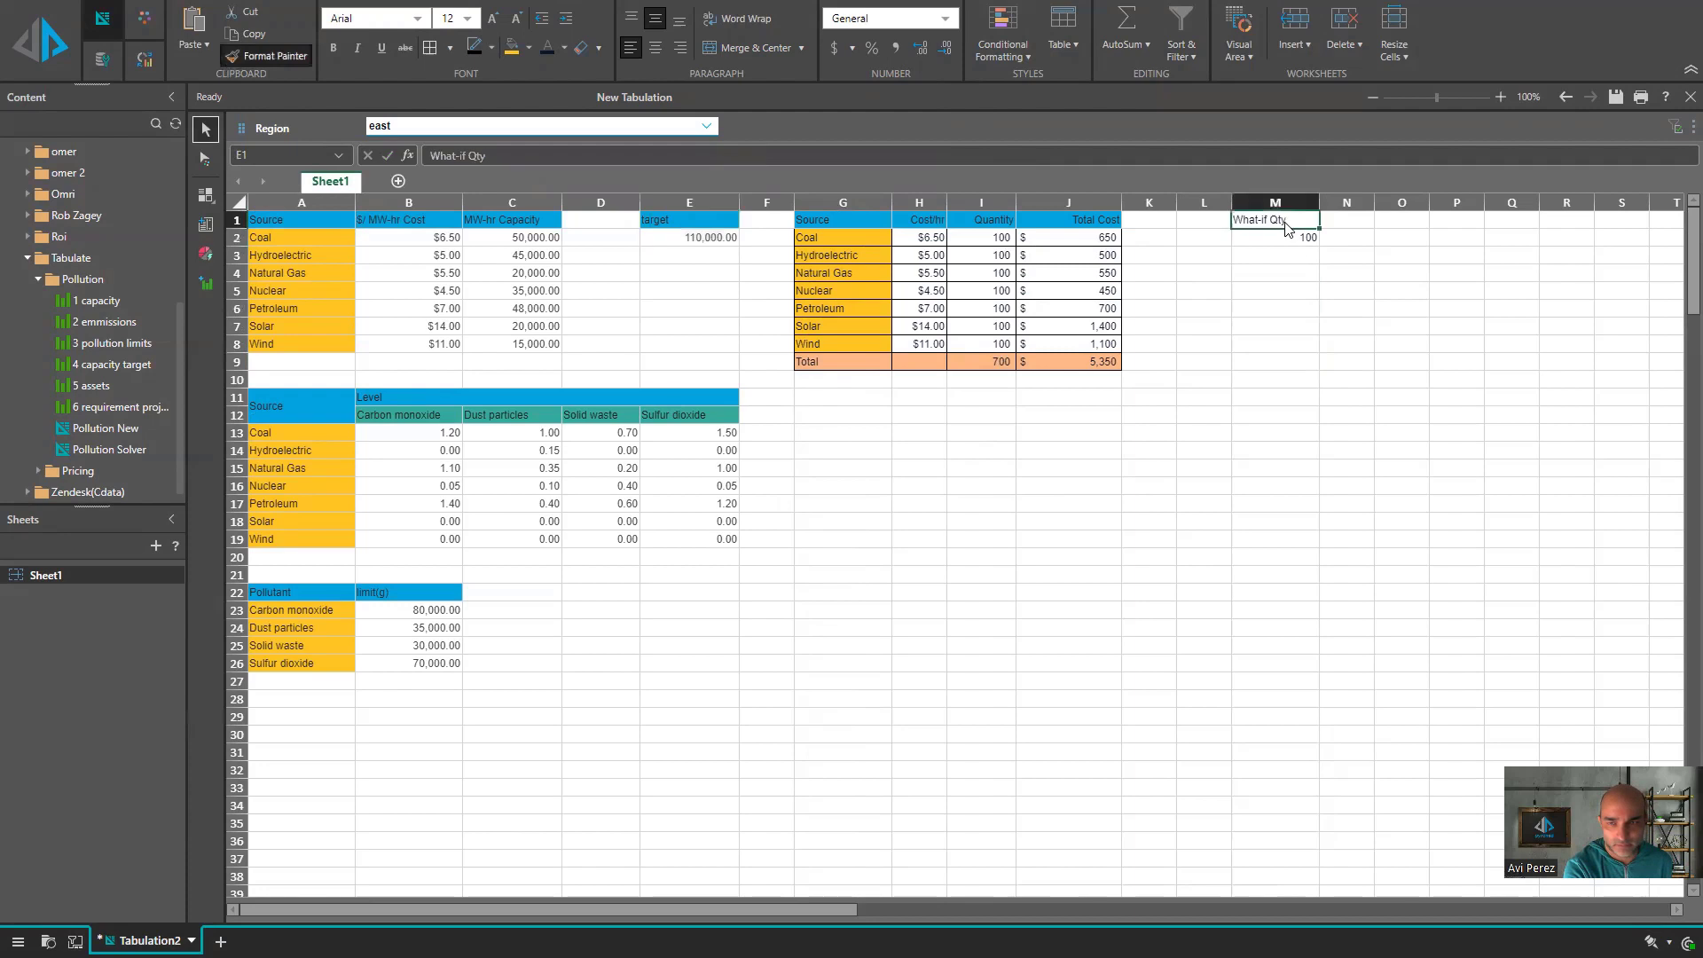
{"action": "type", "text": "200"}
{"action": "key", "text": "Return"}
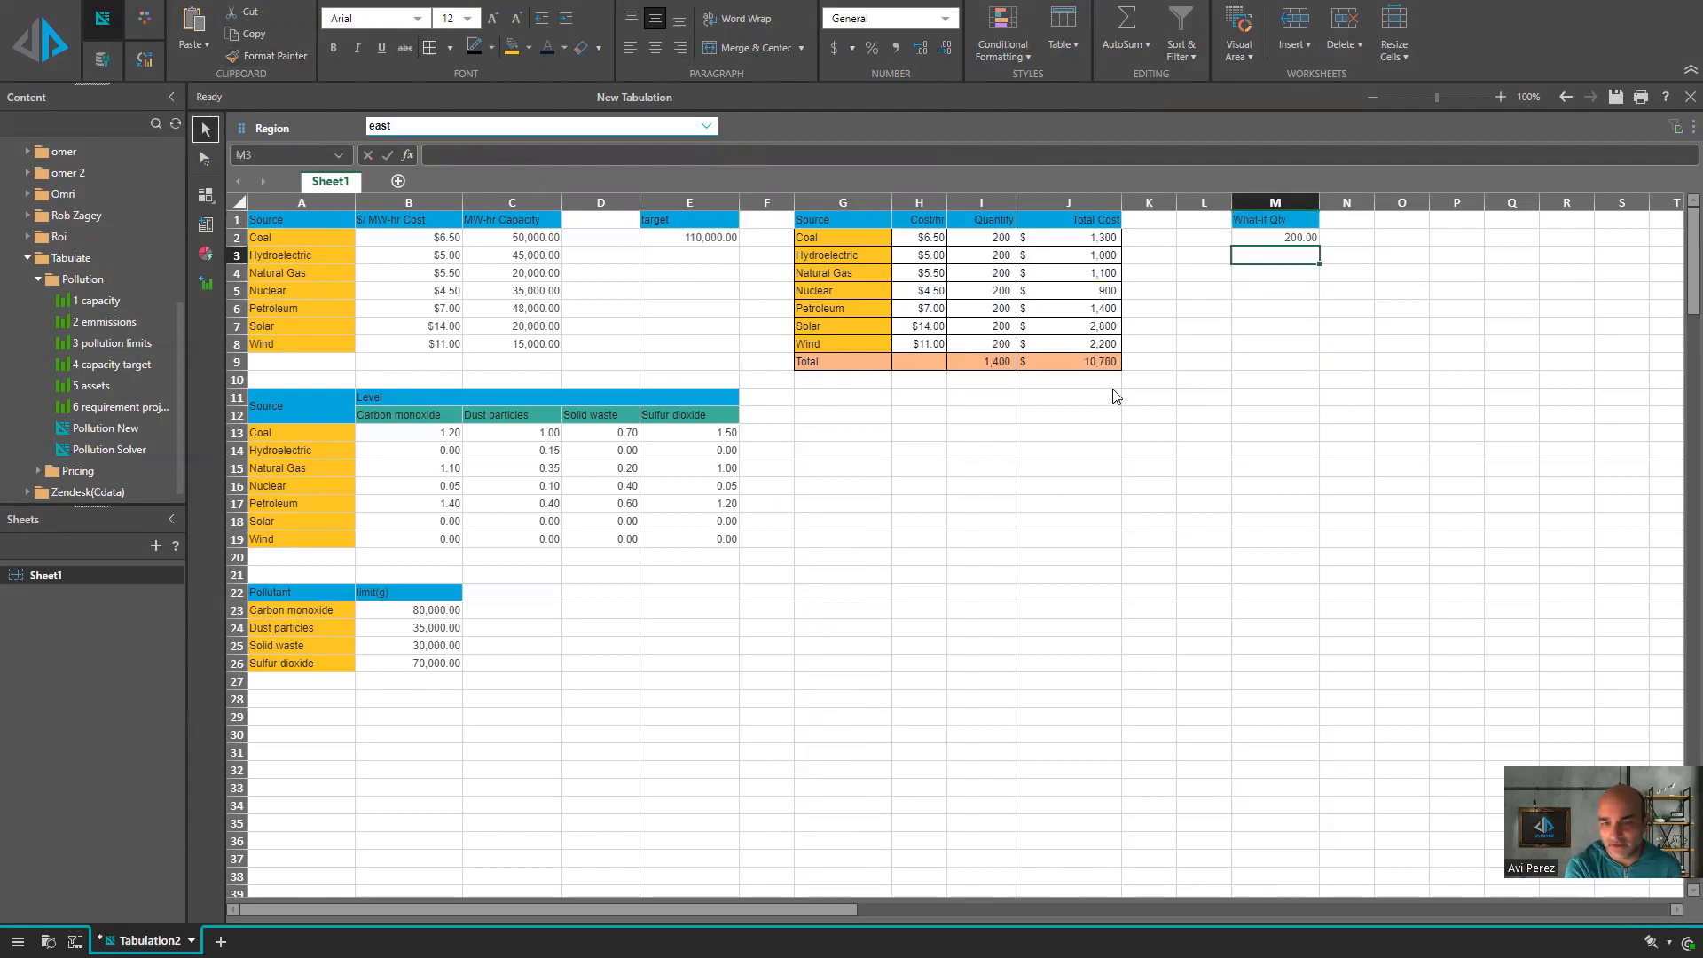
- Extend the what-if quantity in M2 to 200000
{"action": "left_click", "coordinate": [1298, 241]}
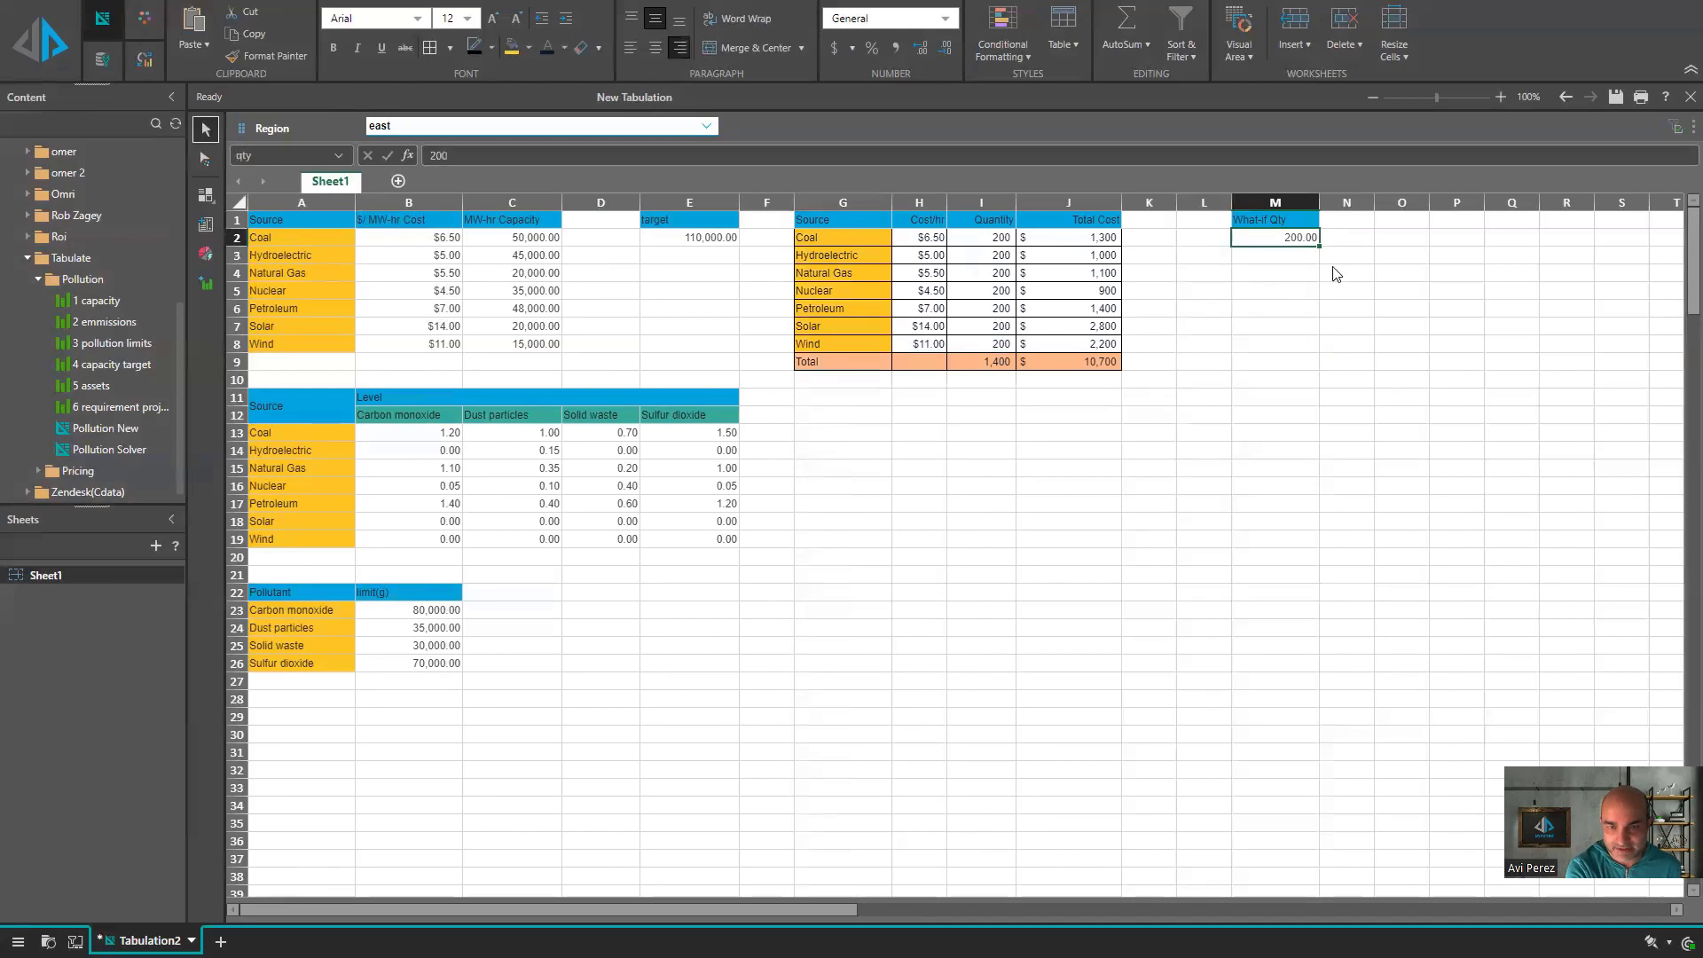
{"action": "key", "text": "F2"}
{"action": "type", "text": "000"}
{"action": "key", "text": "Return"}
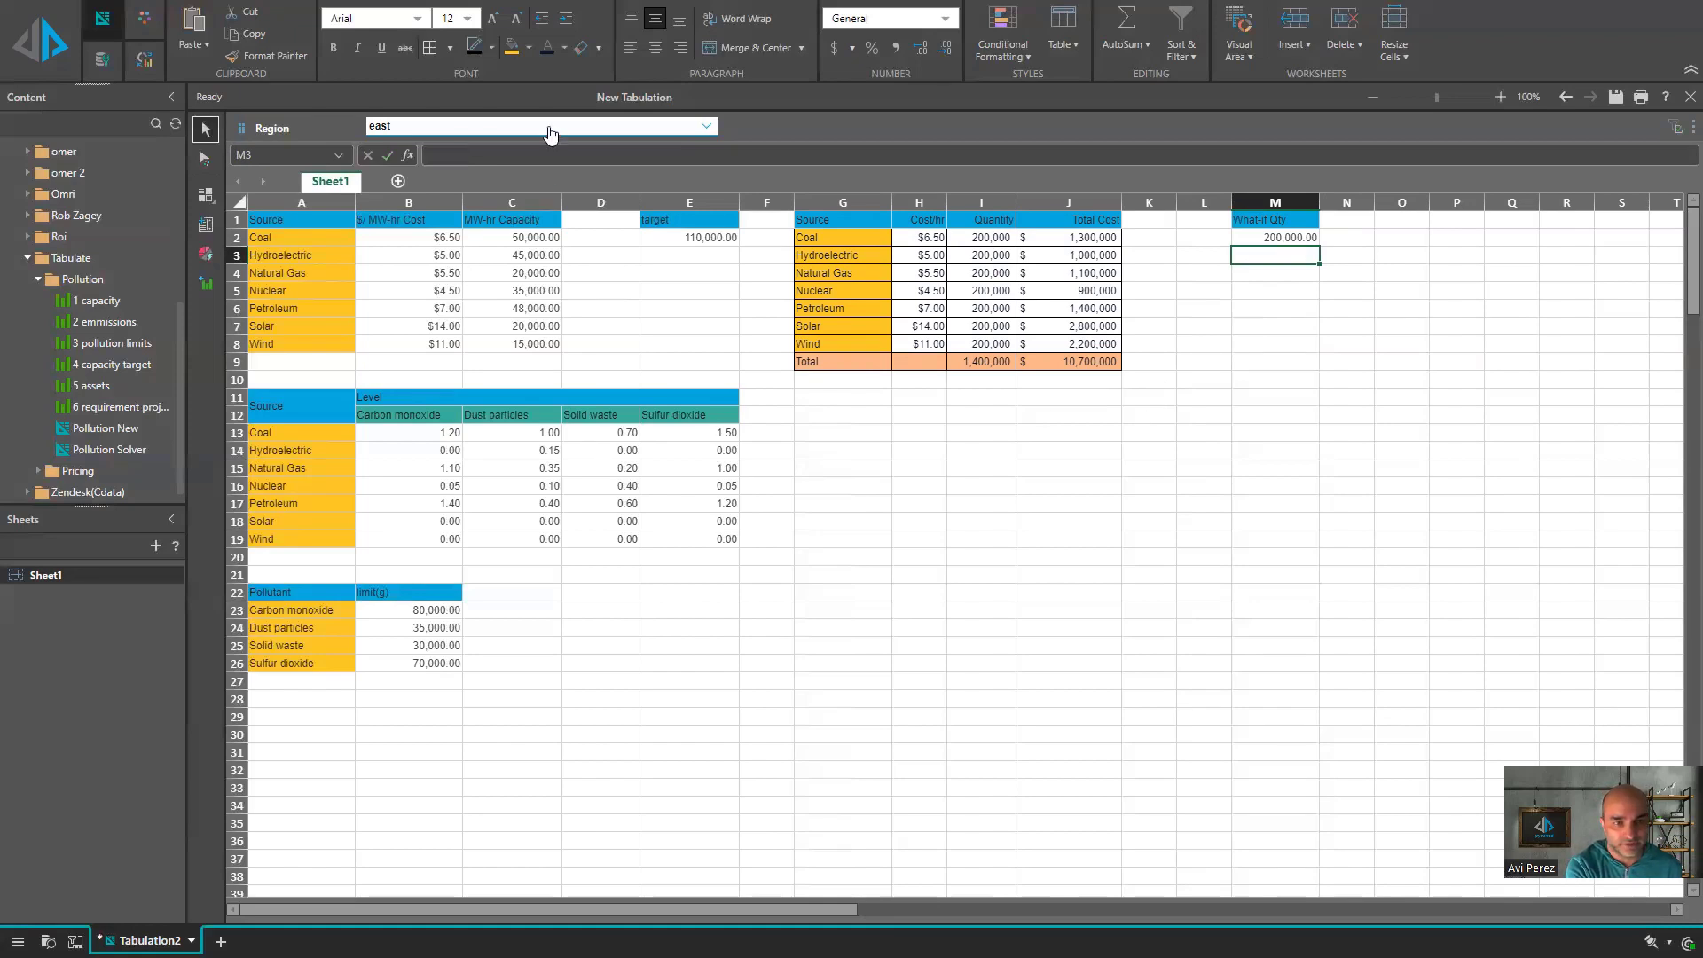
- Switch the Region filter to south and then to west
{"action": "left_click", "coordinate": [502, 131]}
{"action": "left_click", "coordinate": [423, 220]}
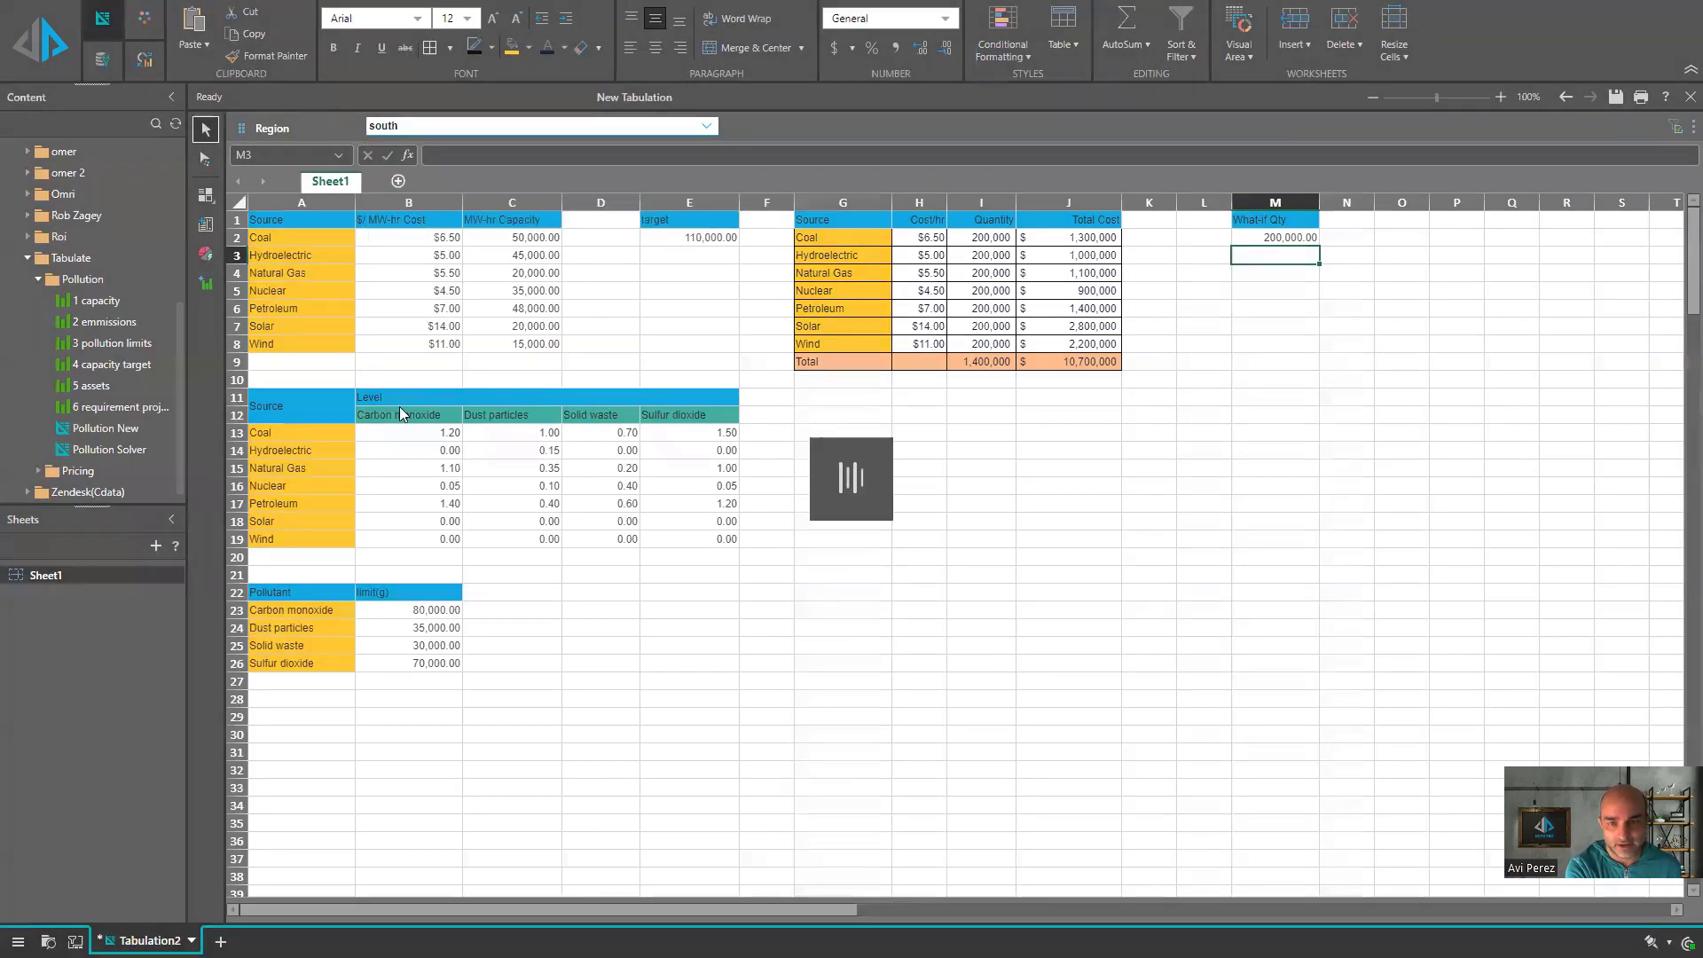
{"action": "left_click", "coordinate": [488, 131]}
{"action": "left_click", "coordinate": [417, 240]}
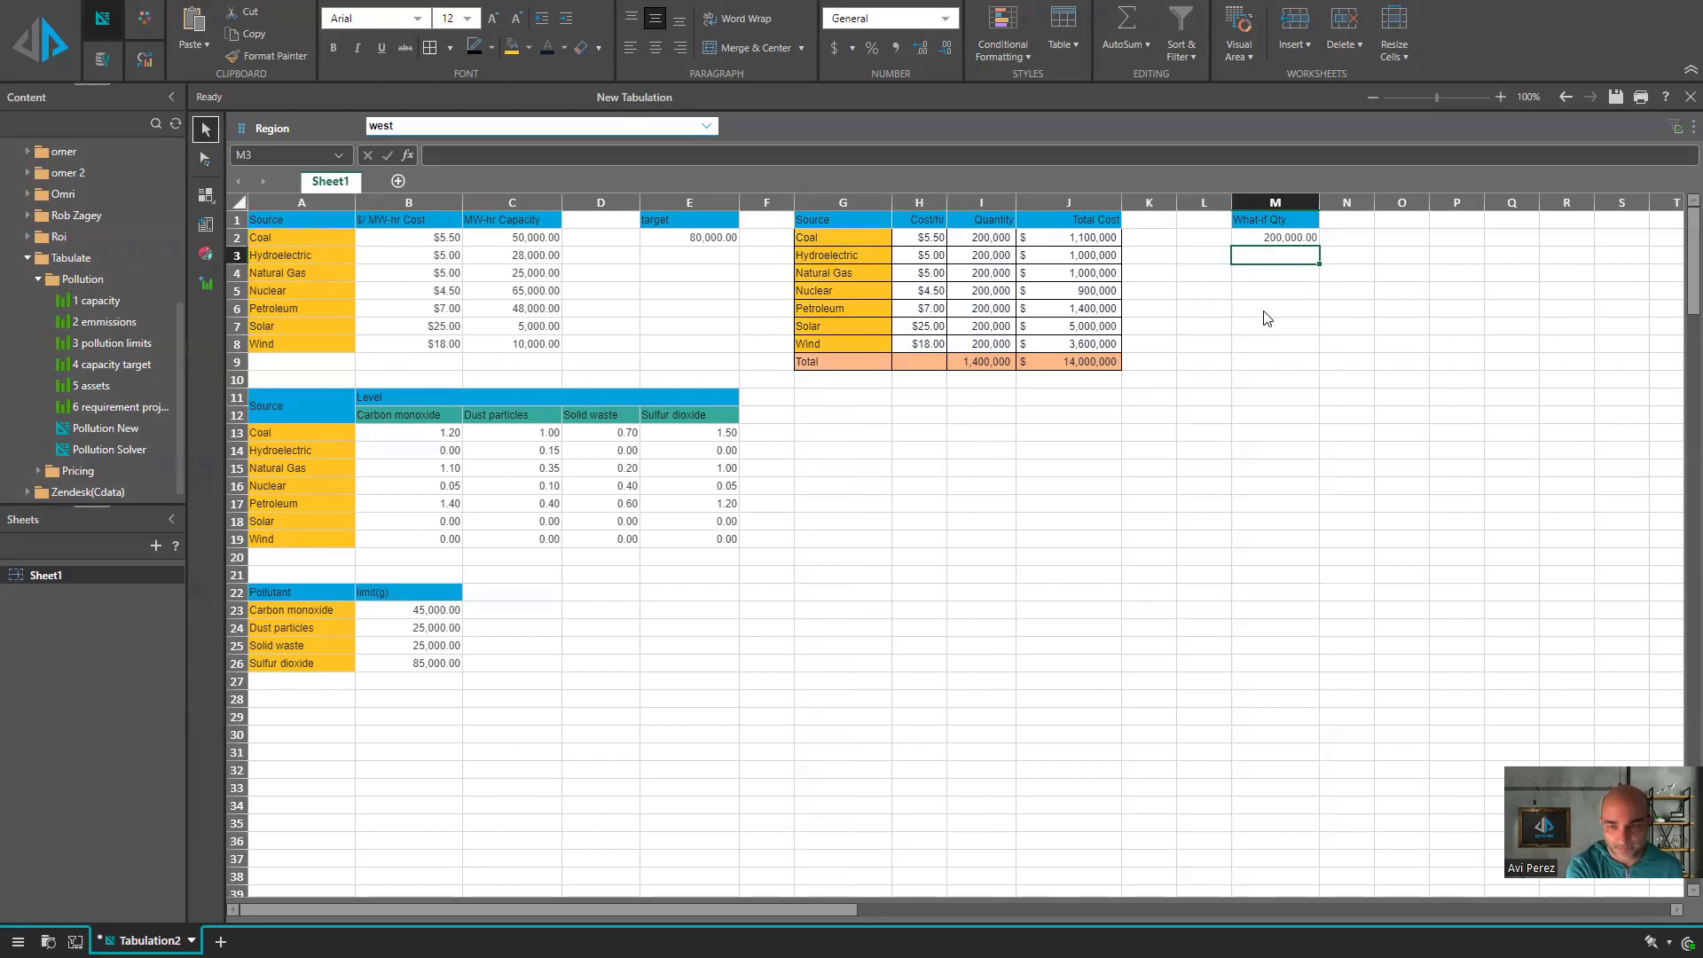
- Add a "pollution" column header in C22, beside the pollutant limits
{"action": "left_click", "coordinate": [621, 680]}
{"action": "left_click", "coordinate": [519, 596]}
{"action": "type", "text": "pollution"}
{"action": "key", "text": "Return"}
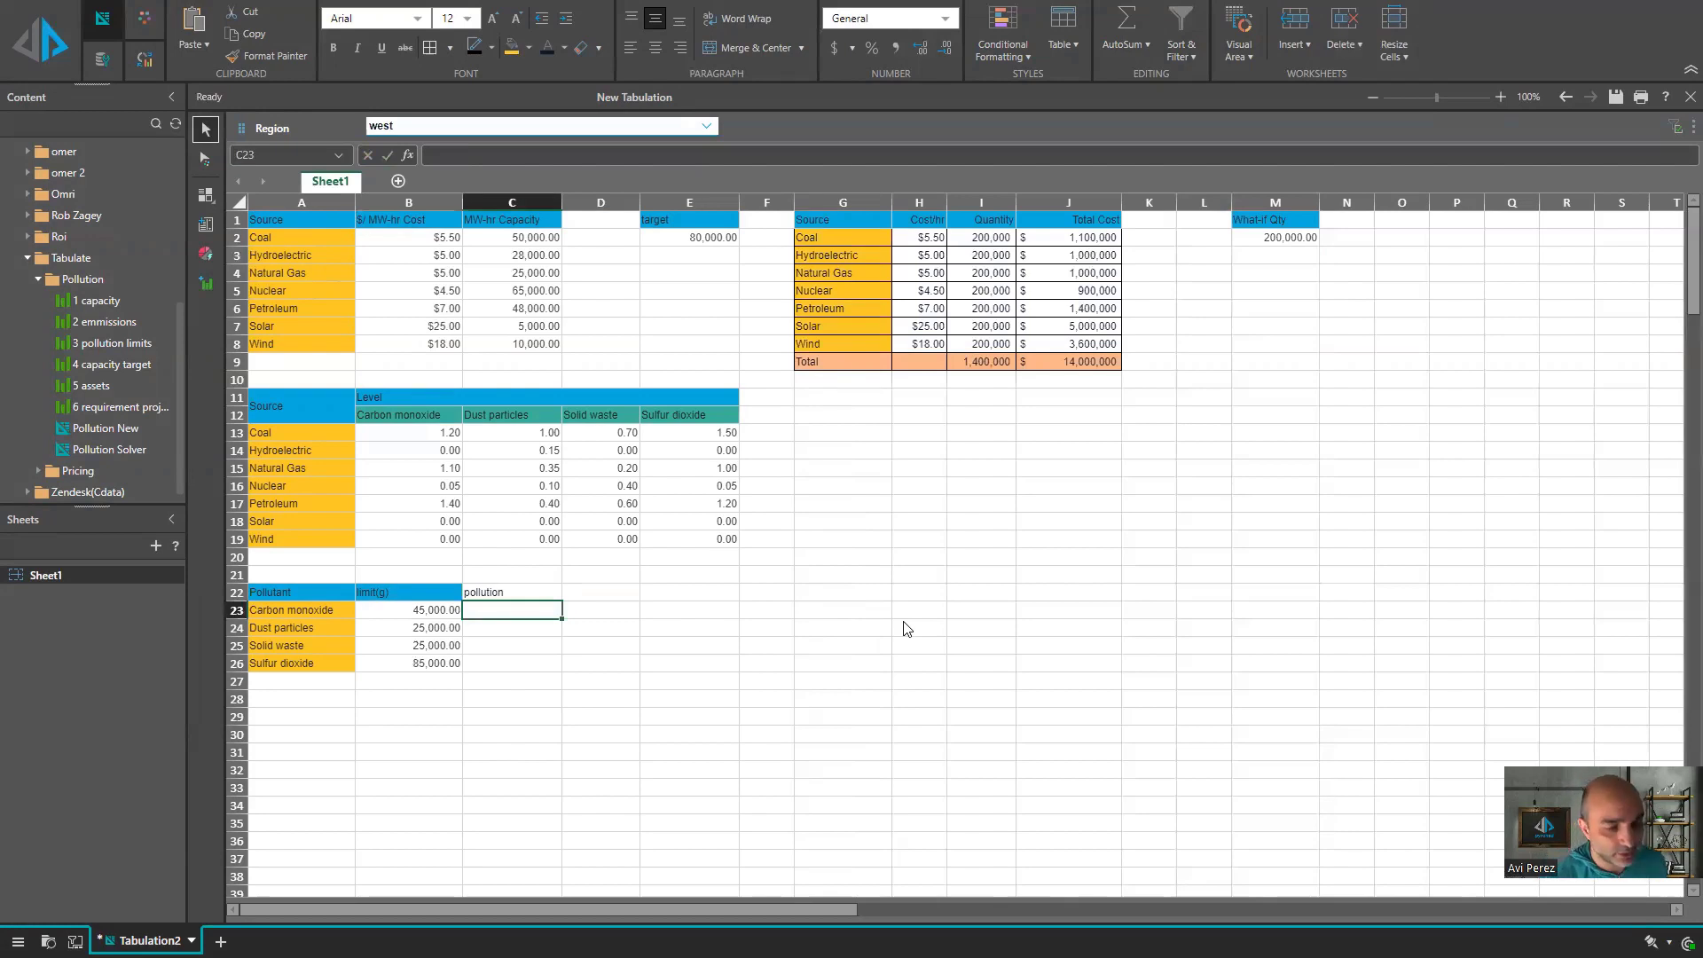
- Calculate the carbon monoxide pollution in C23 with =SUMPRODUCT($B$13:$B$19,$I$2:$I$8)
{"action": "type", "text": "=sumpro"}
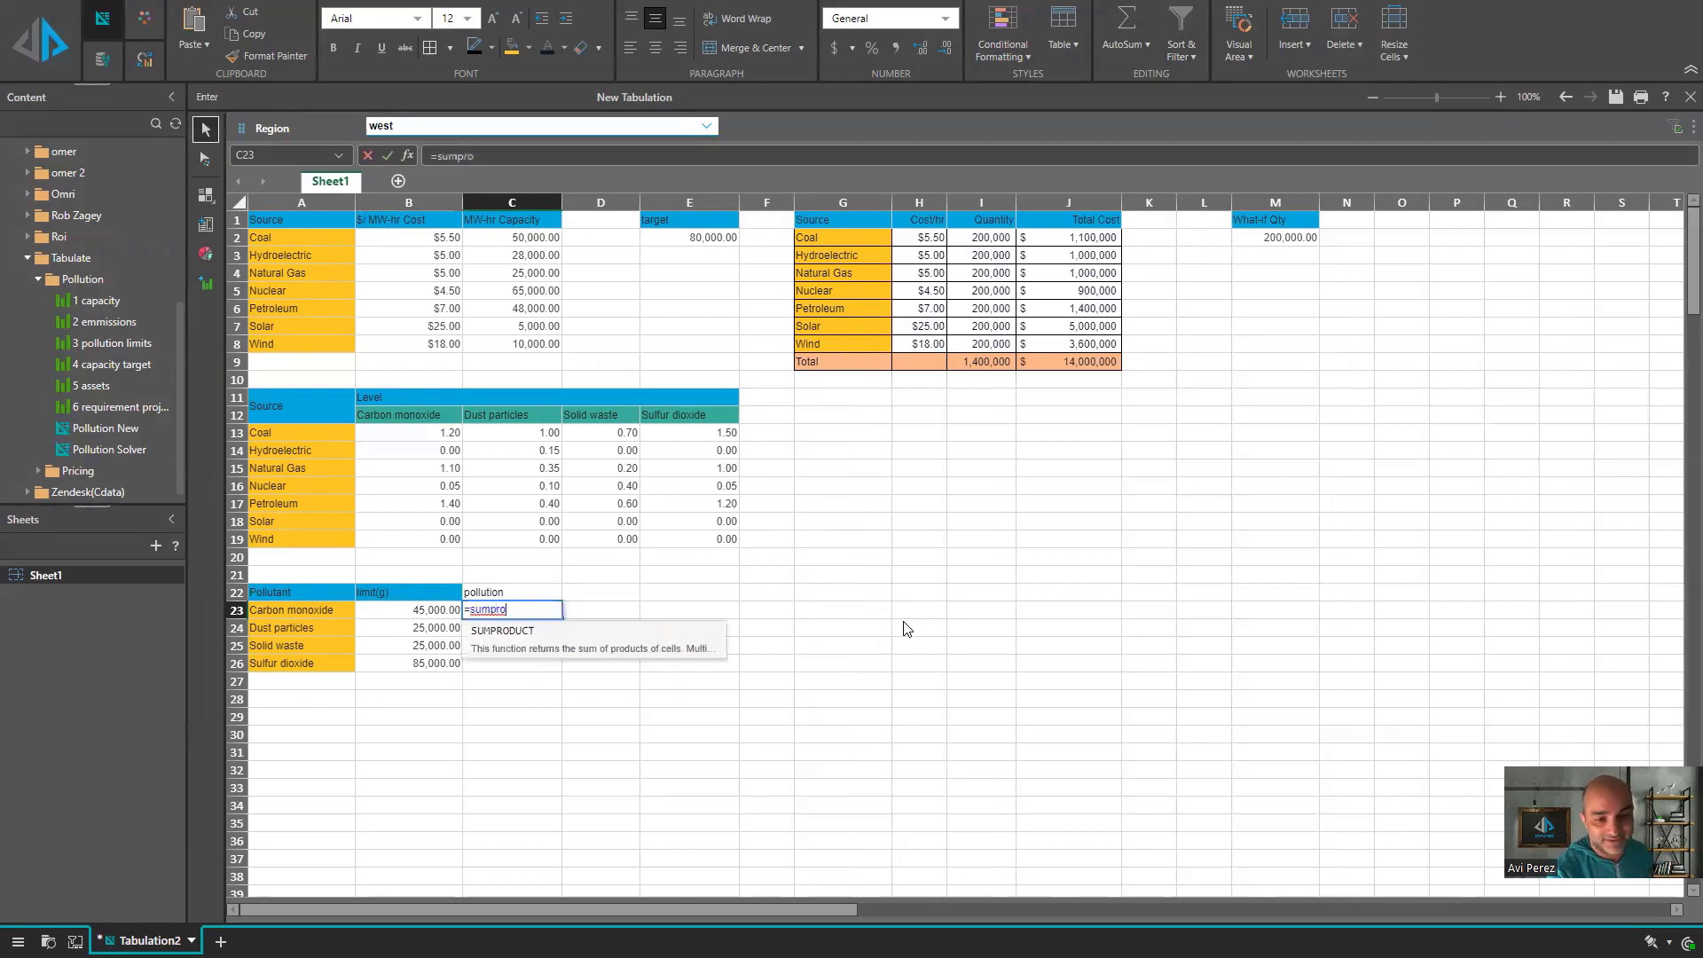
{"action": "key", "text": "Tab"}
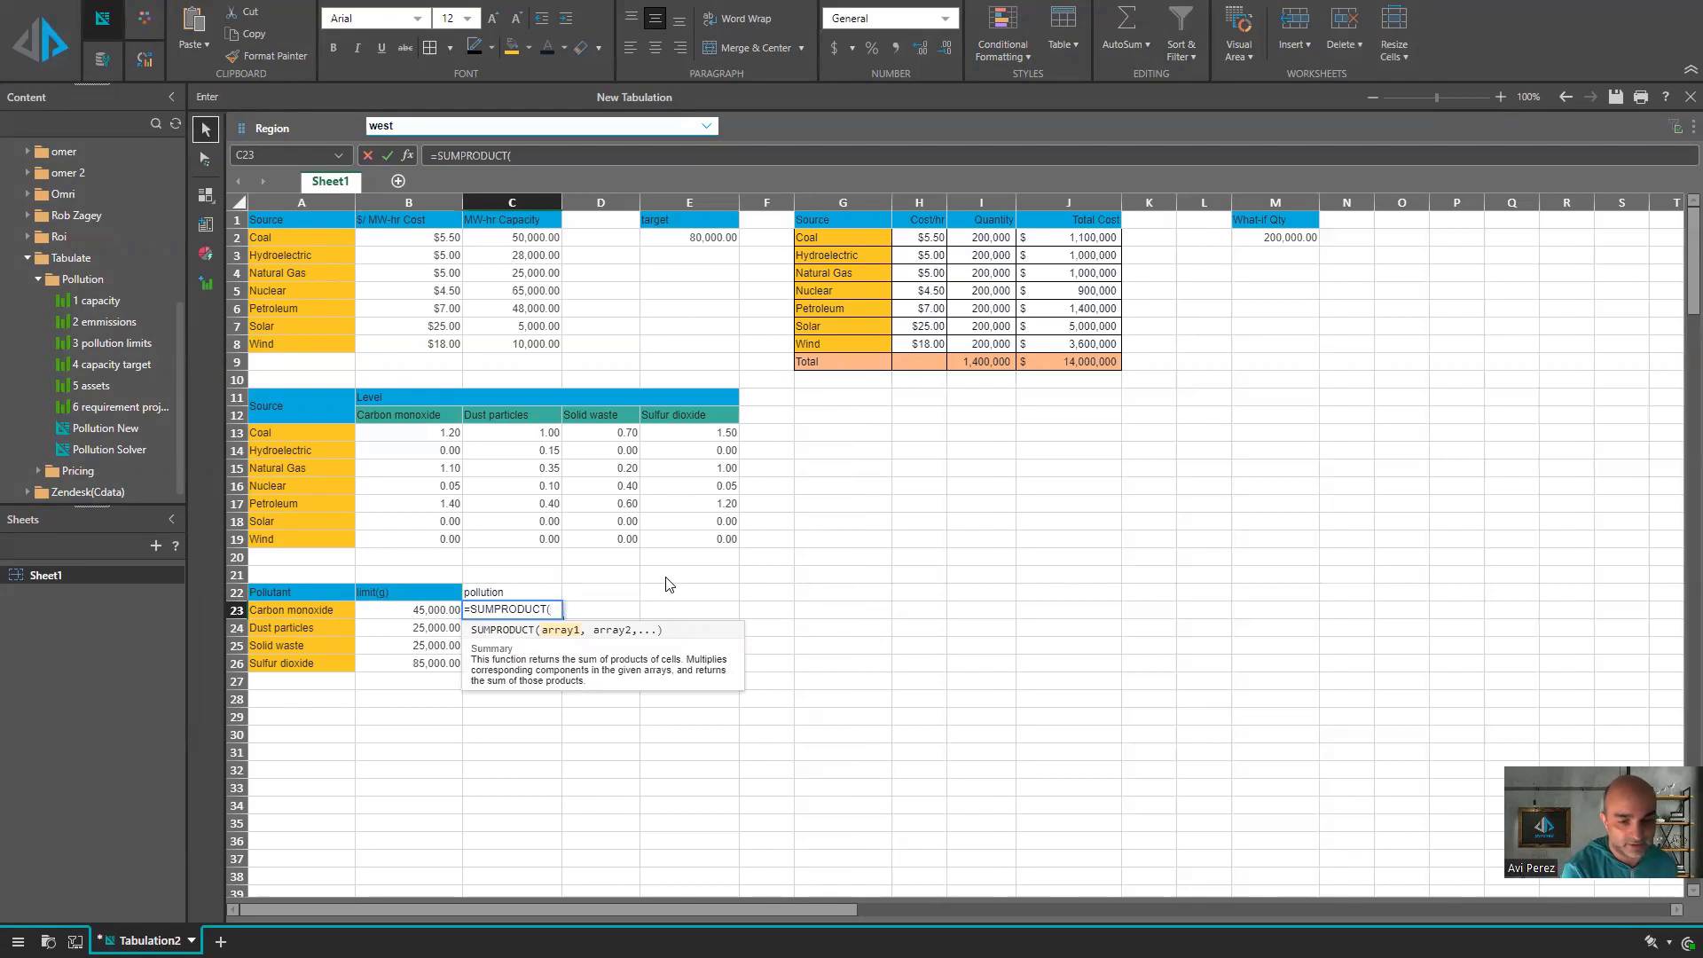
{"action": "left_click_drag", "start_coordinate": [441, 437], "coordinate": [437, 547]}
{"action": "key", "text": "F4"}
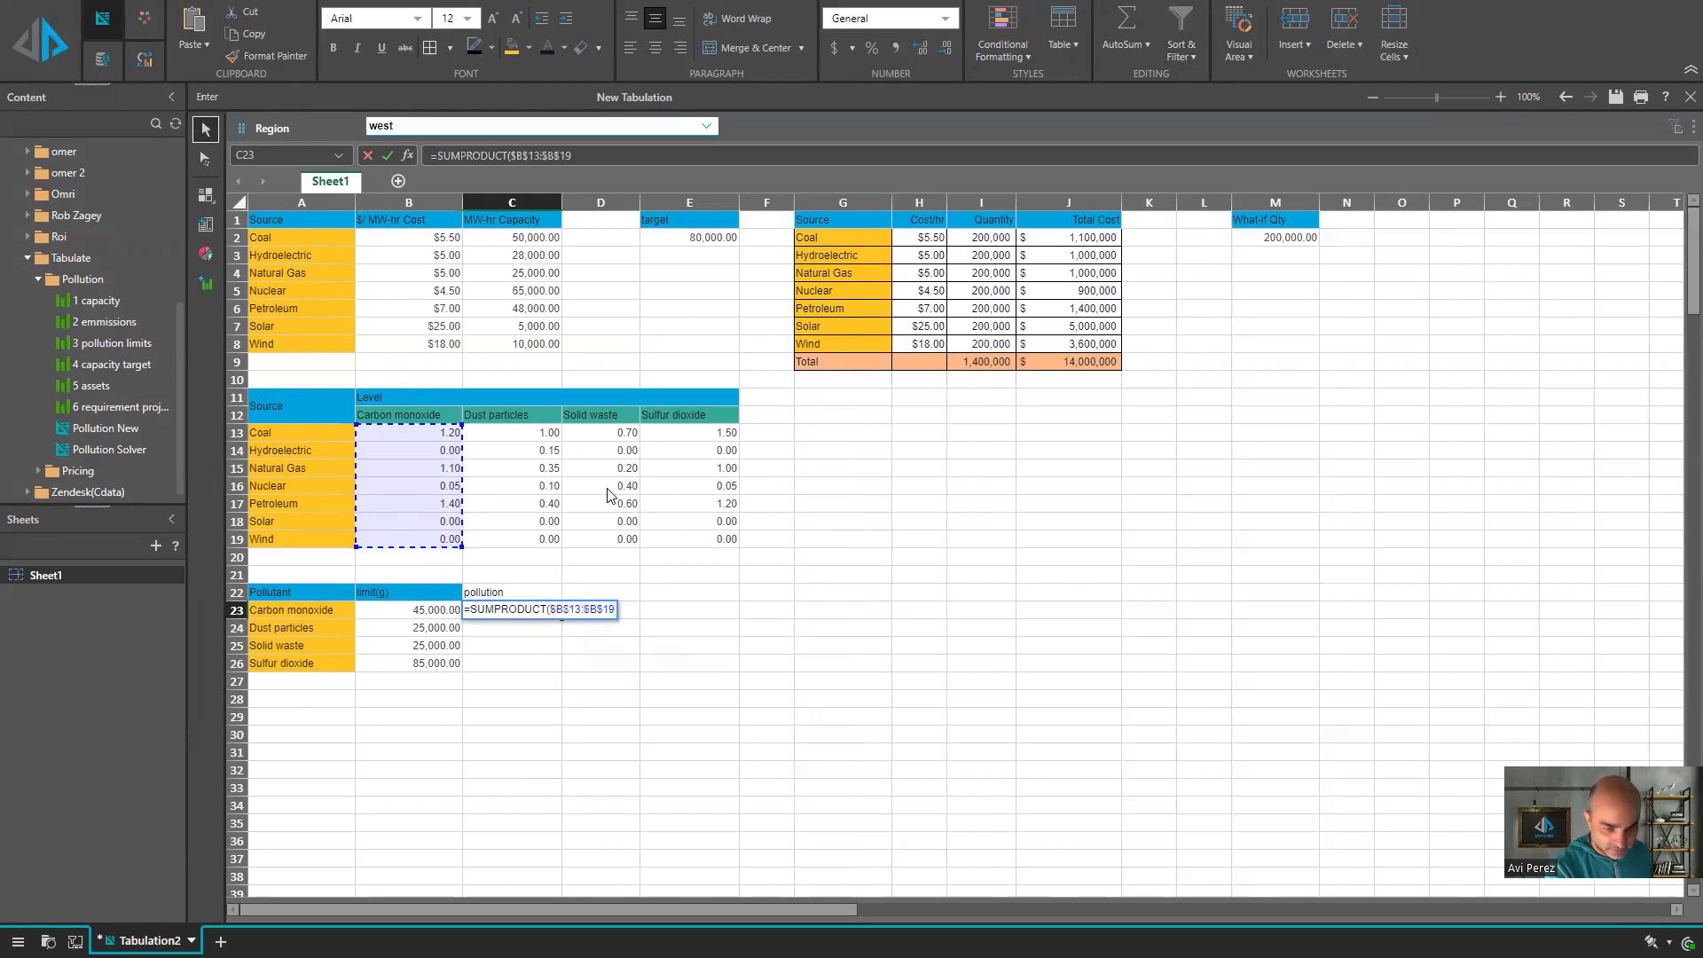
{"action": "type", "text": ","}
{"action": "left_click_drag", "start_coordinate": [994, 238], "coordinate": [996, 351]}
{"action": "key", "text": "F4"}
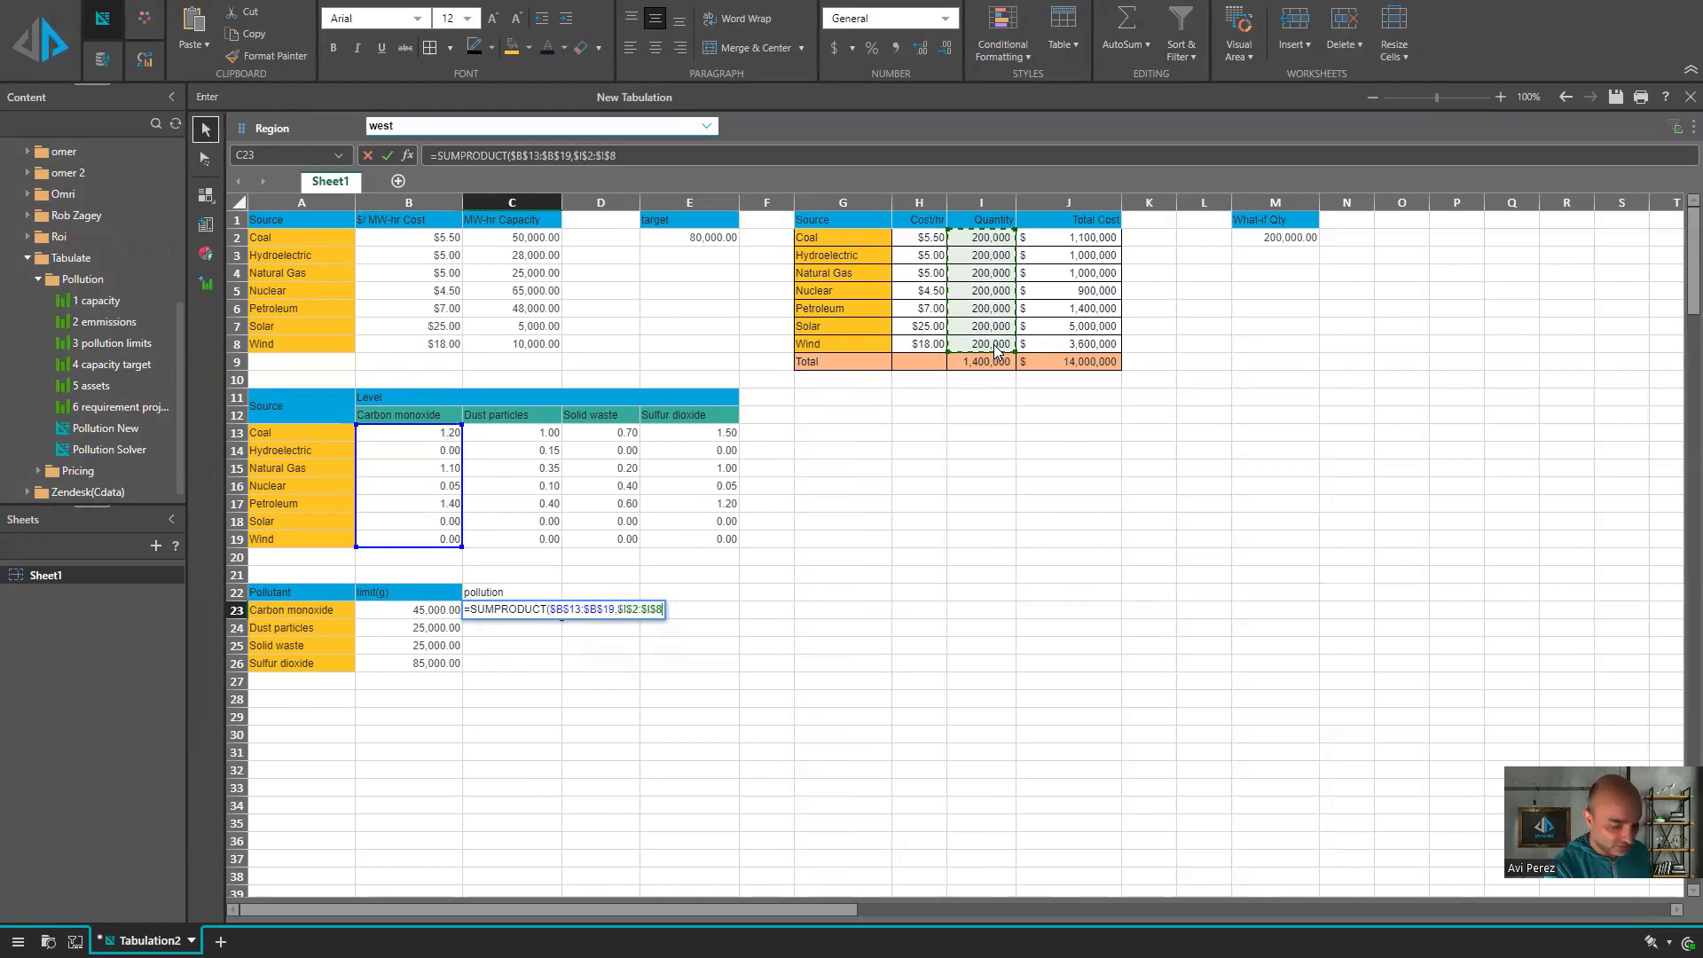
{"action": "key", "text": "Return"}
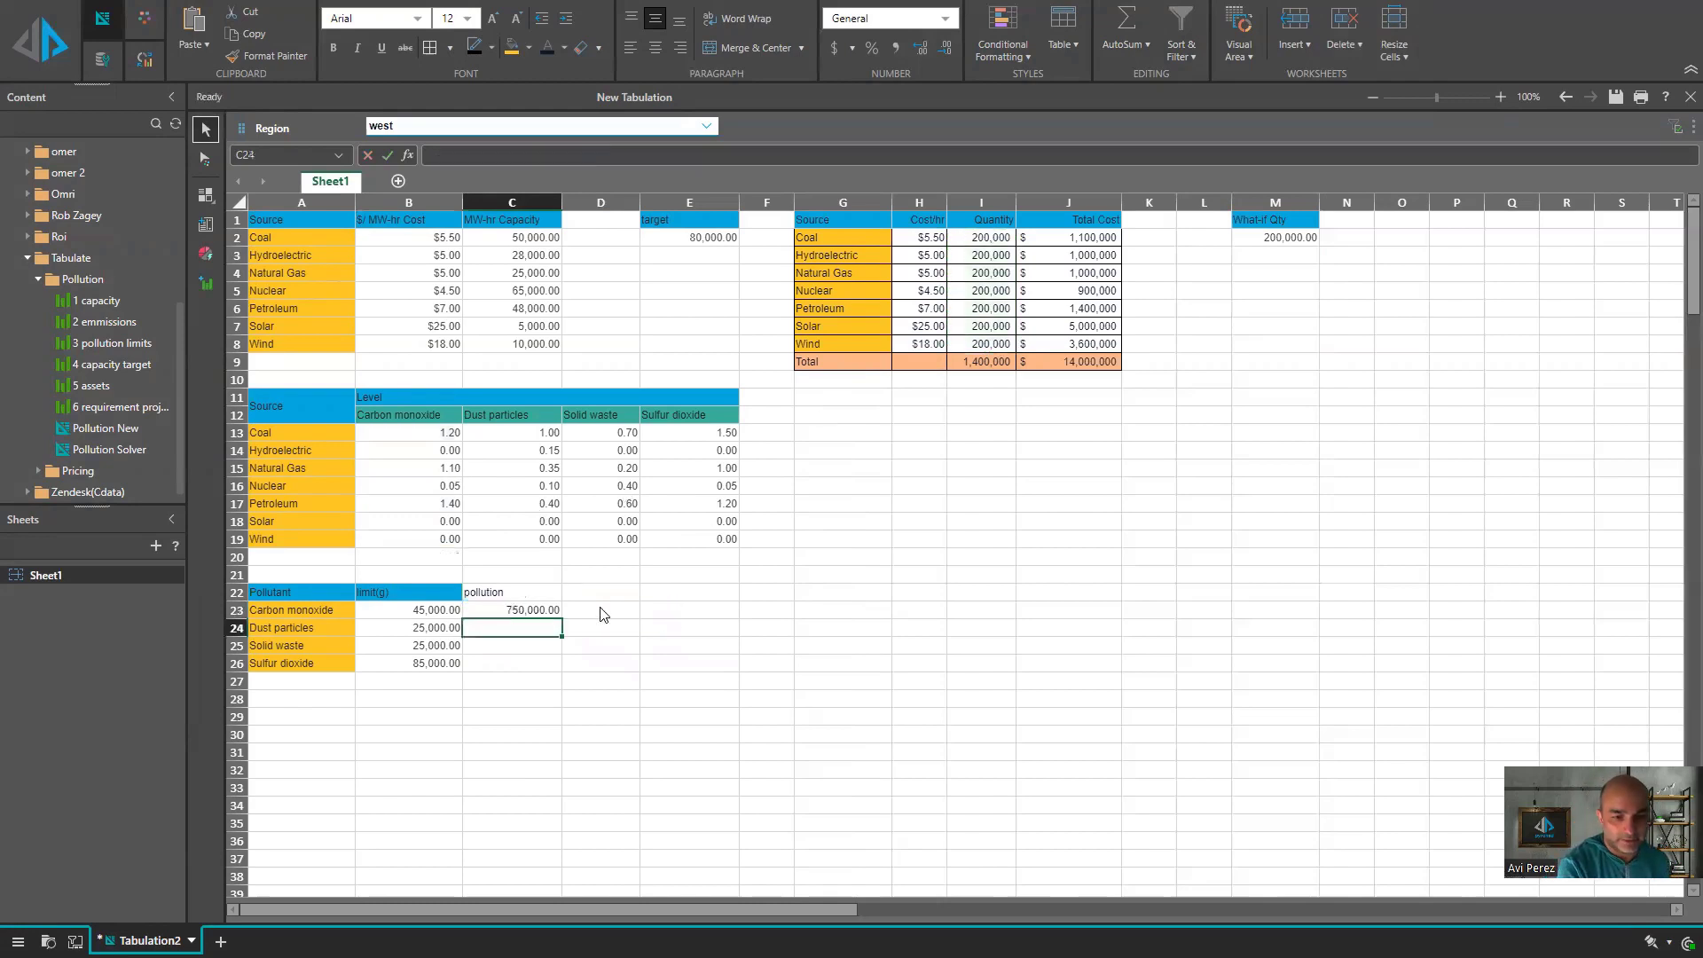
- Fill the C23 formula down to C26 and copy the formatting of B22:B26 onto the pollution column
{"action": "left_click", "coordinate": [548, 612]}
{"action": "left_click_drag", "start_coordinate": [560, 618], "coordinate": [562, 669]}
{"action": "left_click_drag", "start_coordinate": [426, 592], "coordinate": [434, 669]}
{"action": "left_click", "coordinate": [253, 56]}
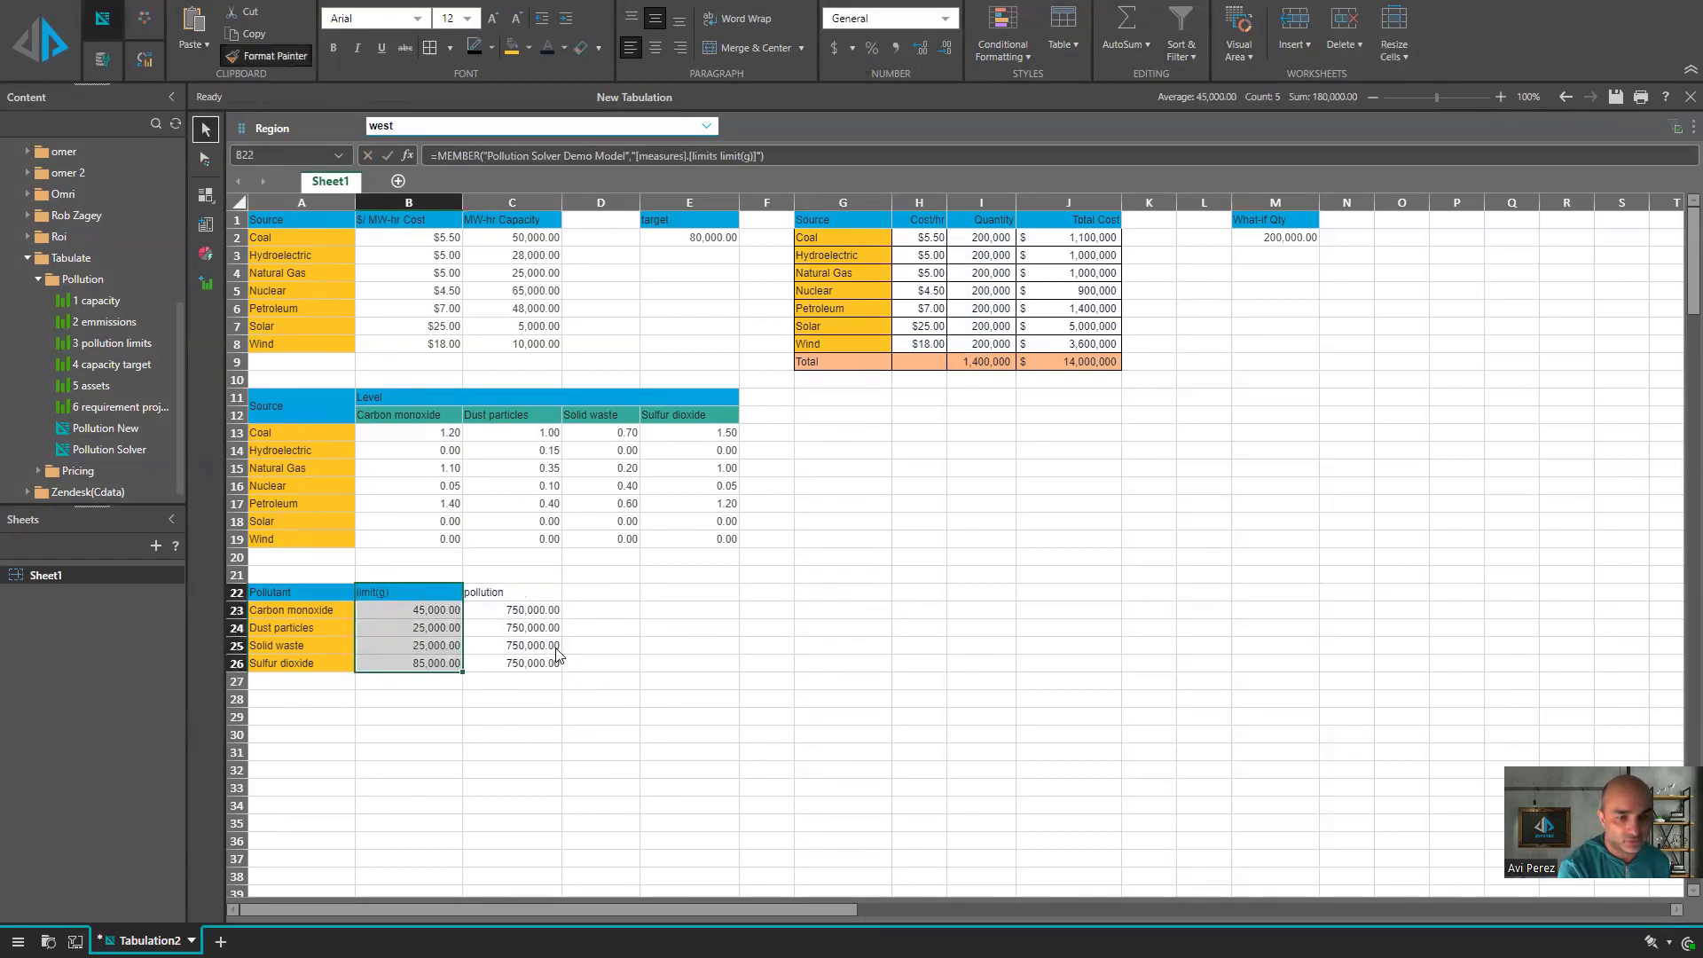
{"action": "left_click", "coordinate": [540, 592]}
{"action": "left_click", "coordinate": [679, 627]}
- Check the C23 formula and point the C24 formula to the Dust particles levels in C13:C19
{"action": "left_click", "coordinate": [530, 612]}
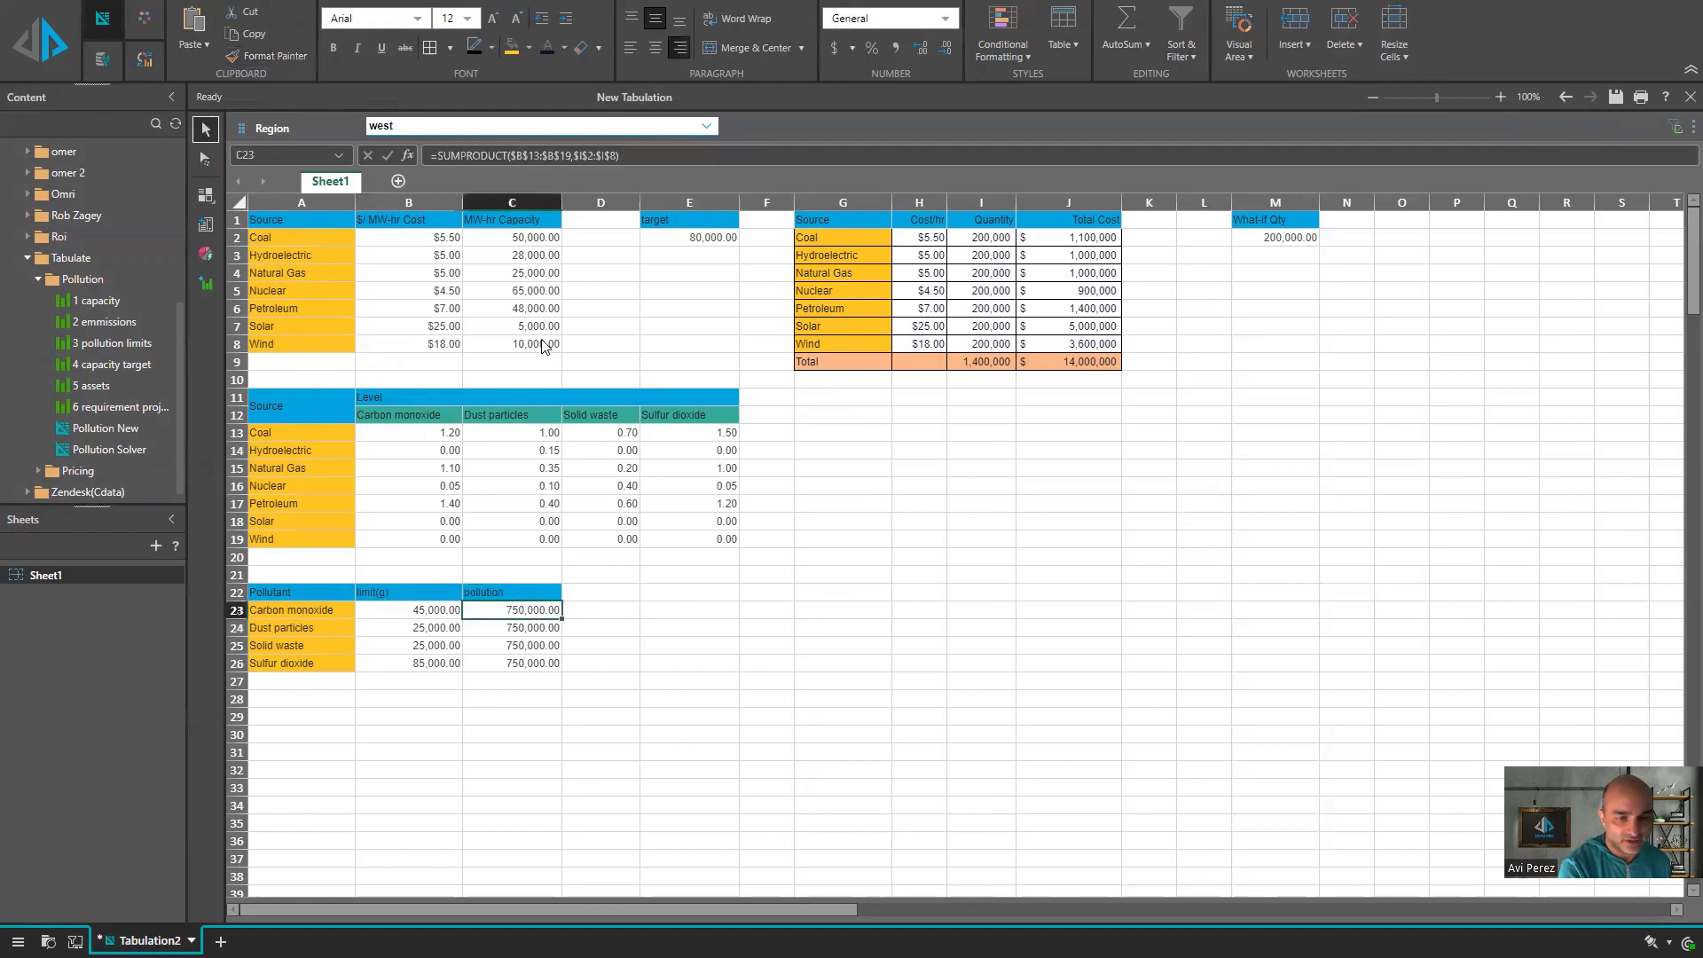
{"action": "left_click", "coordinate": [662, 154]}
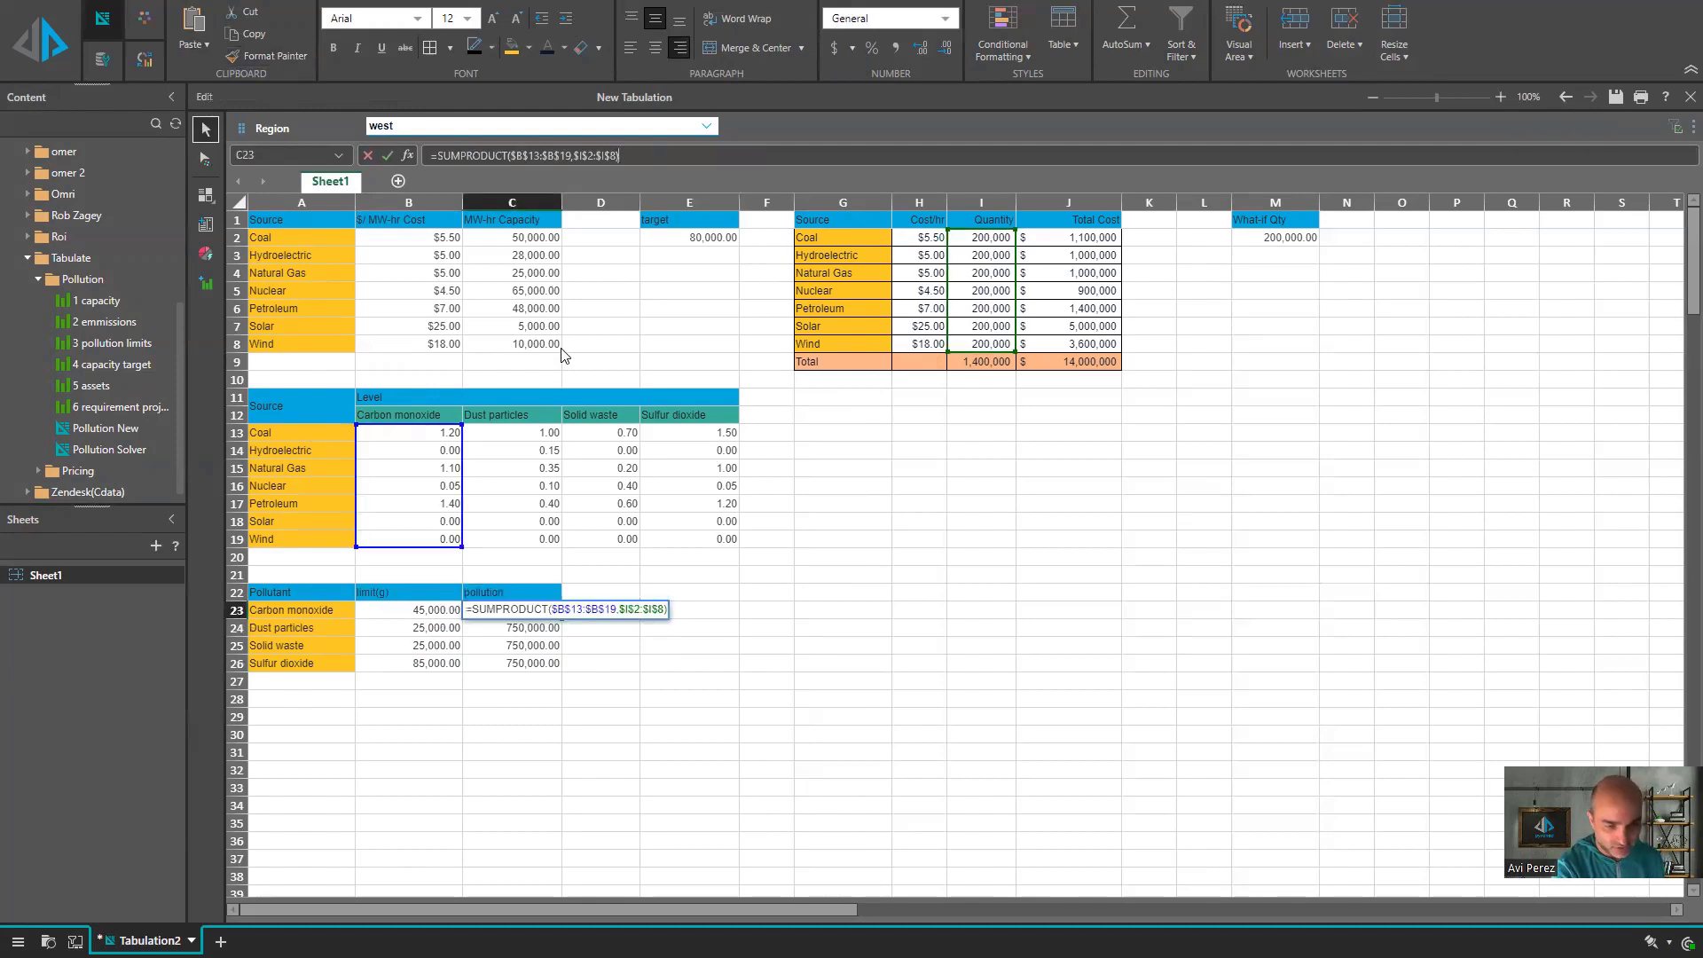
{"action": "key", "text": "Return"}
{"action": "double_click", "coordinate": [515, 627]}
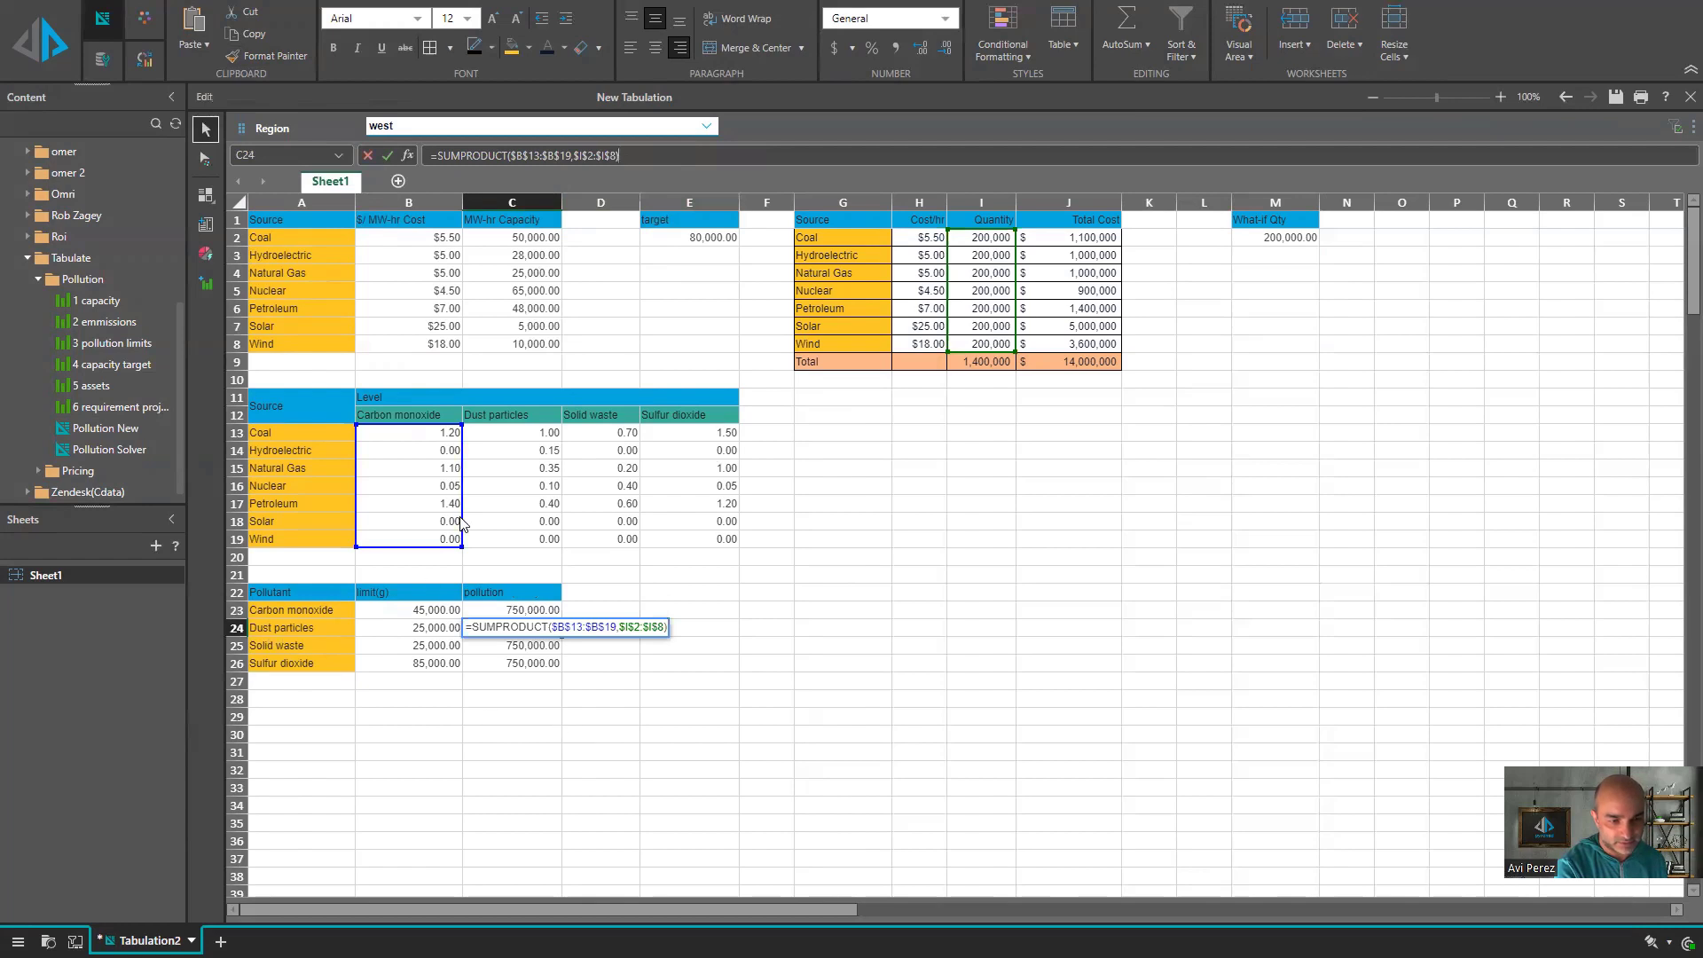
{"action": "left_click_drag", "start_coordinate": [513, 433], "coordinate": [512, 544]}
{"action": "key", "text": "Return"}
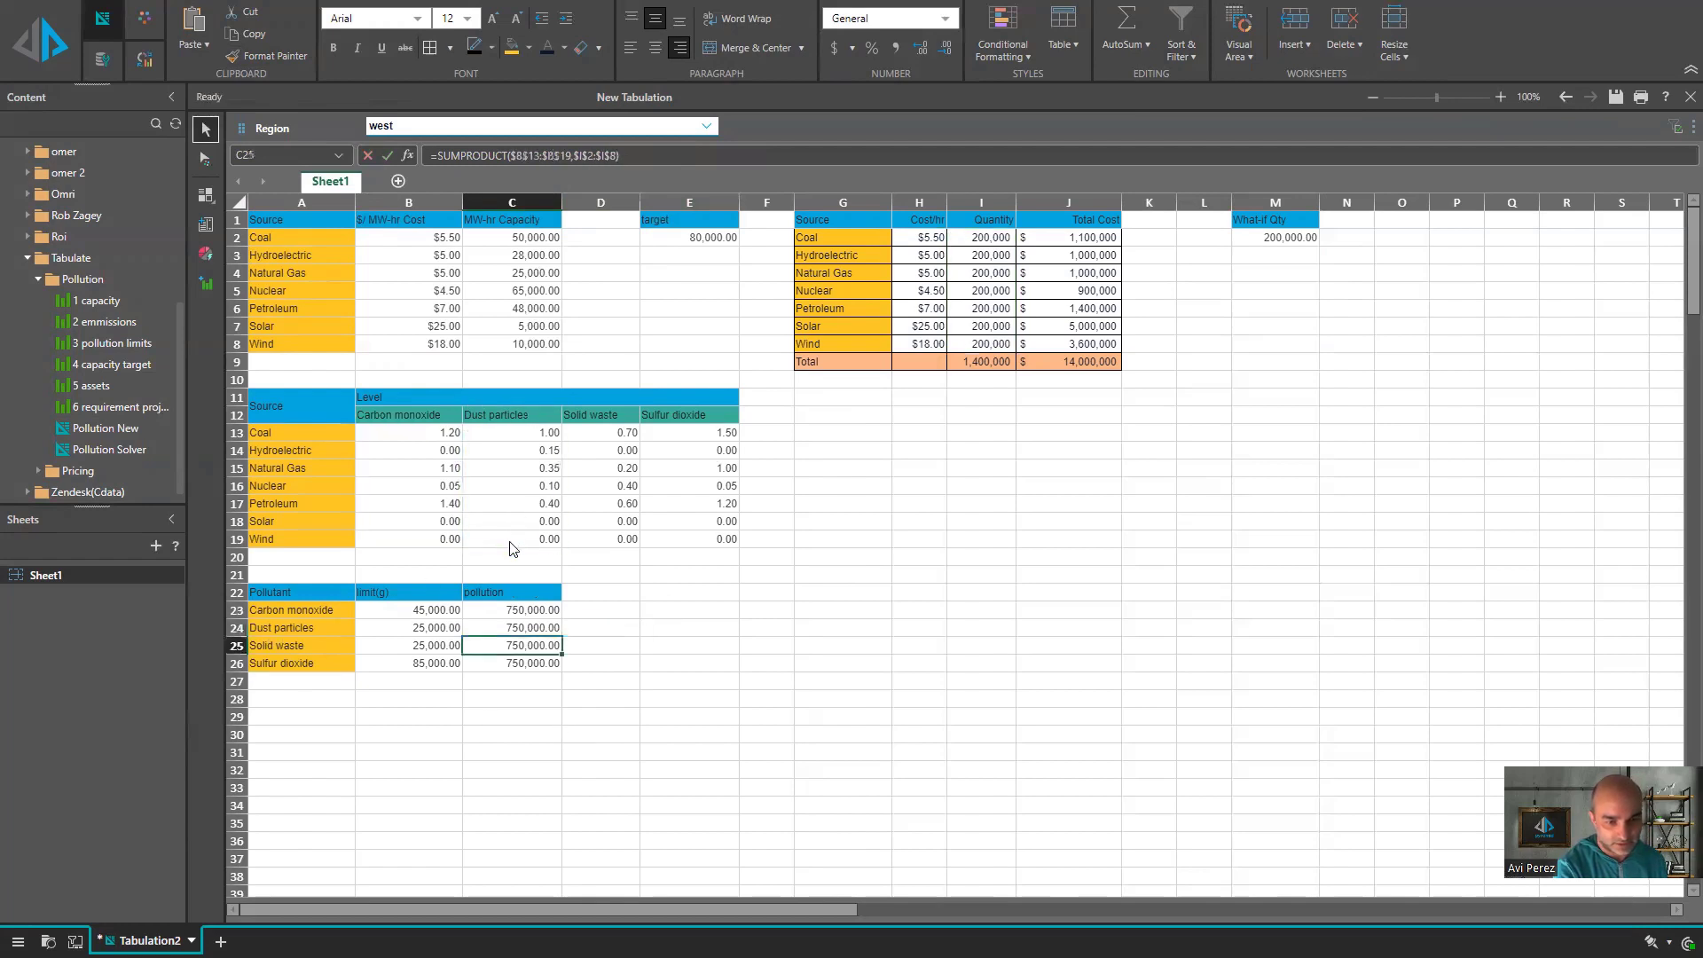
- Point the C25 formula to the Solid waste levels D13:D19 and the C26 formula to the Sulfur dioxide levels E13:E19
{"action": "key", "text": "F2"}
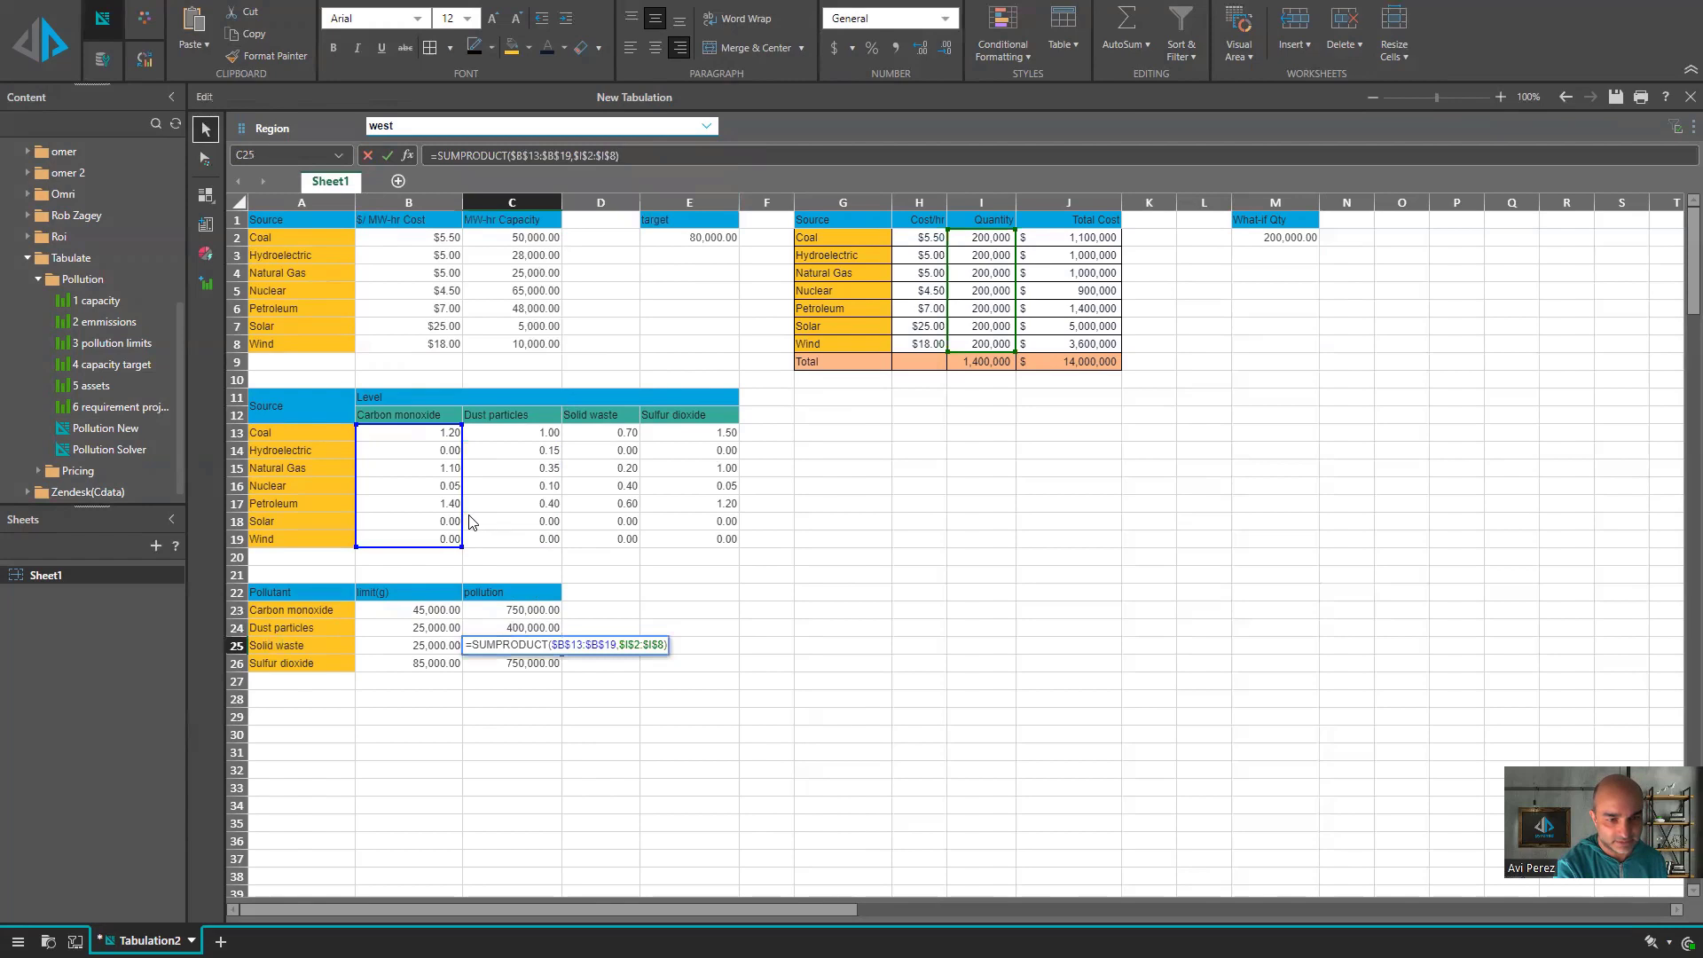
{"action": "left_click_drag", "start_coordinate": [458, 505], "coordinate": [597, 514]}
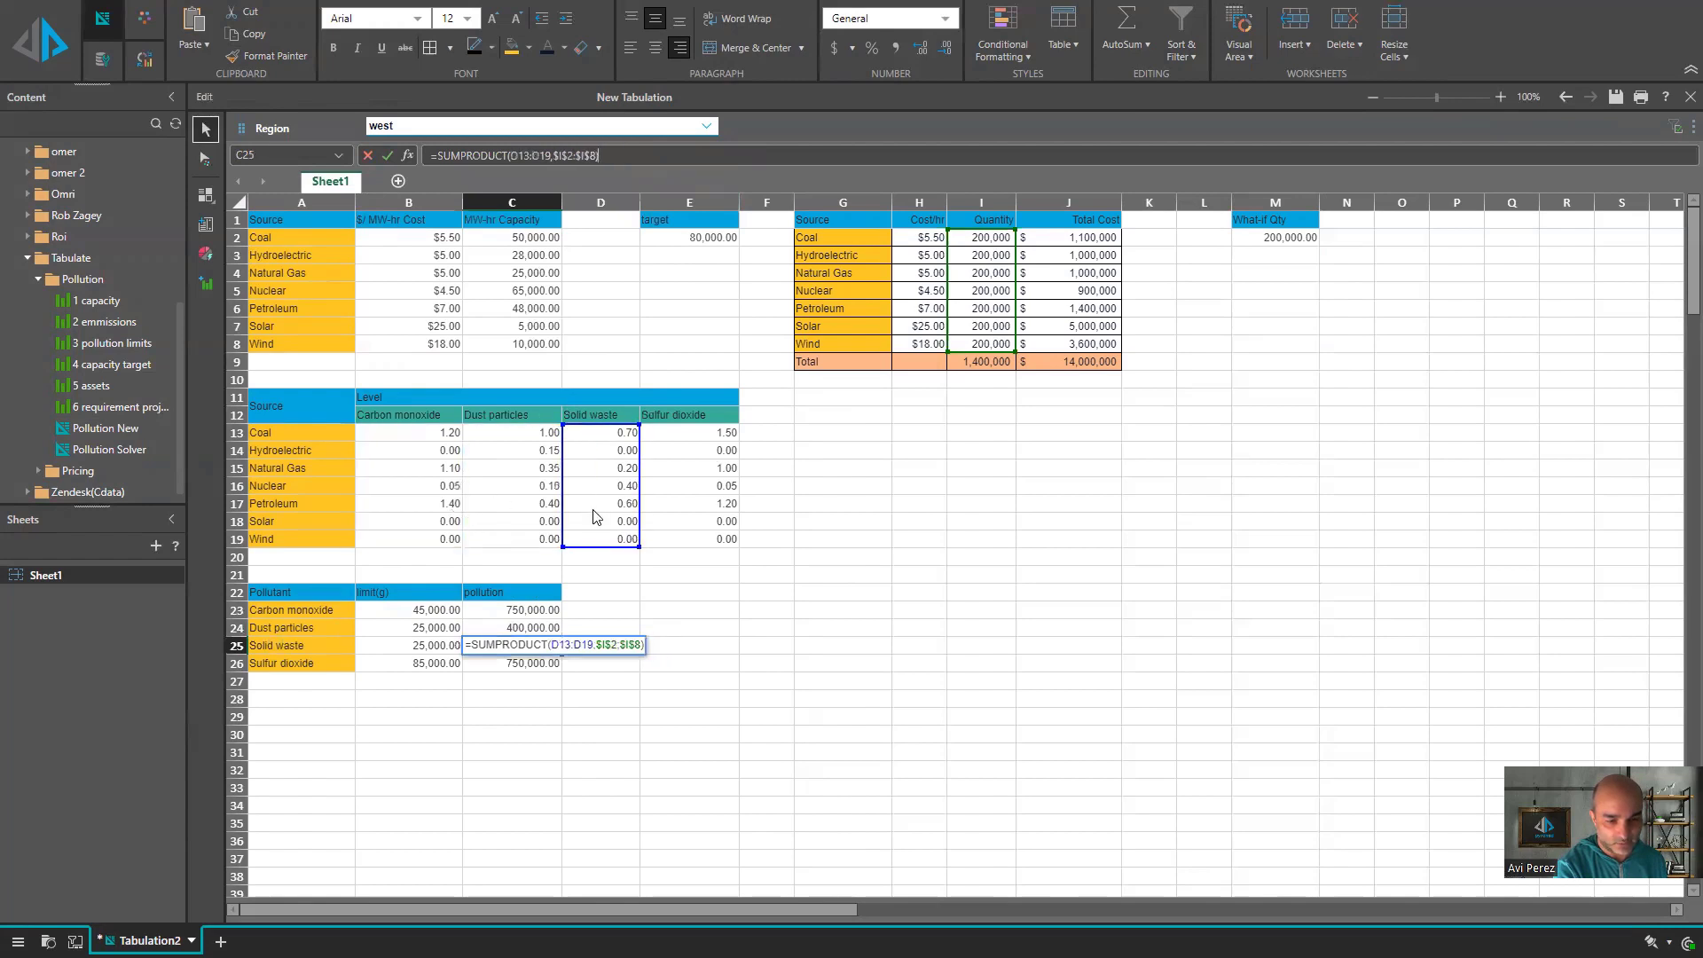
{"action": "key", "text": "Return"}
{"action": "key", "text": "F2"}
{"action": "left_click_drag", "start_coordinate": [463, 479], "coordinate": [665, 464]}
{"action": "key", "text": "Return"}
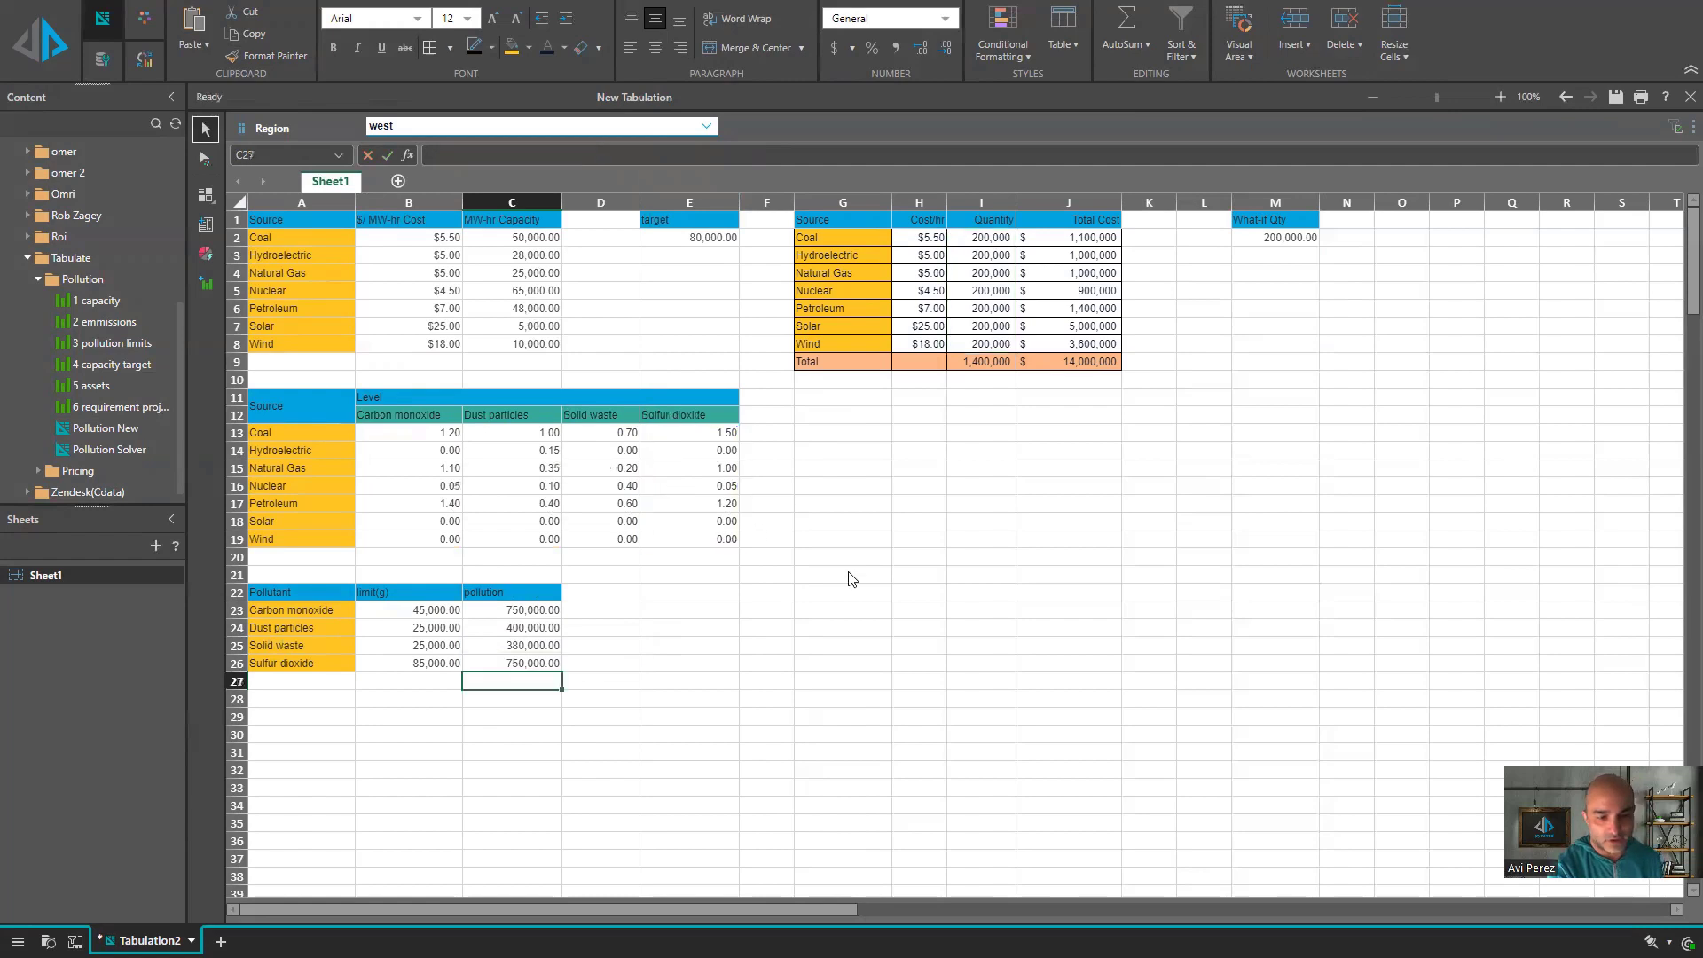
- Try what-if quantities of 50000 and 150000 in M2
{"action": "left_click", "coordinate": [849, 578]}
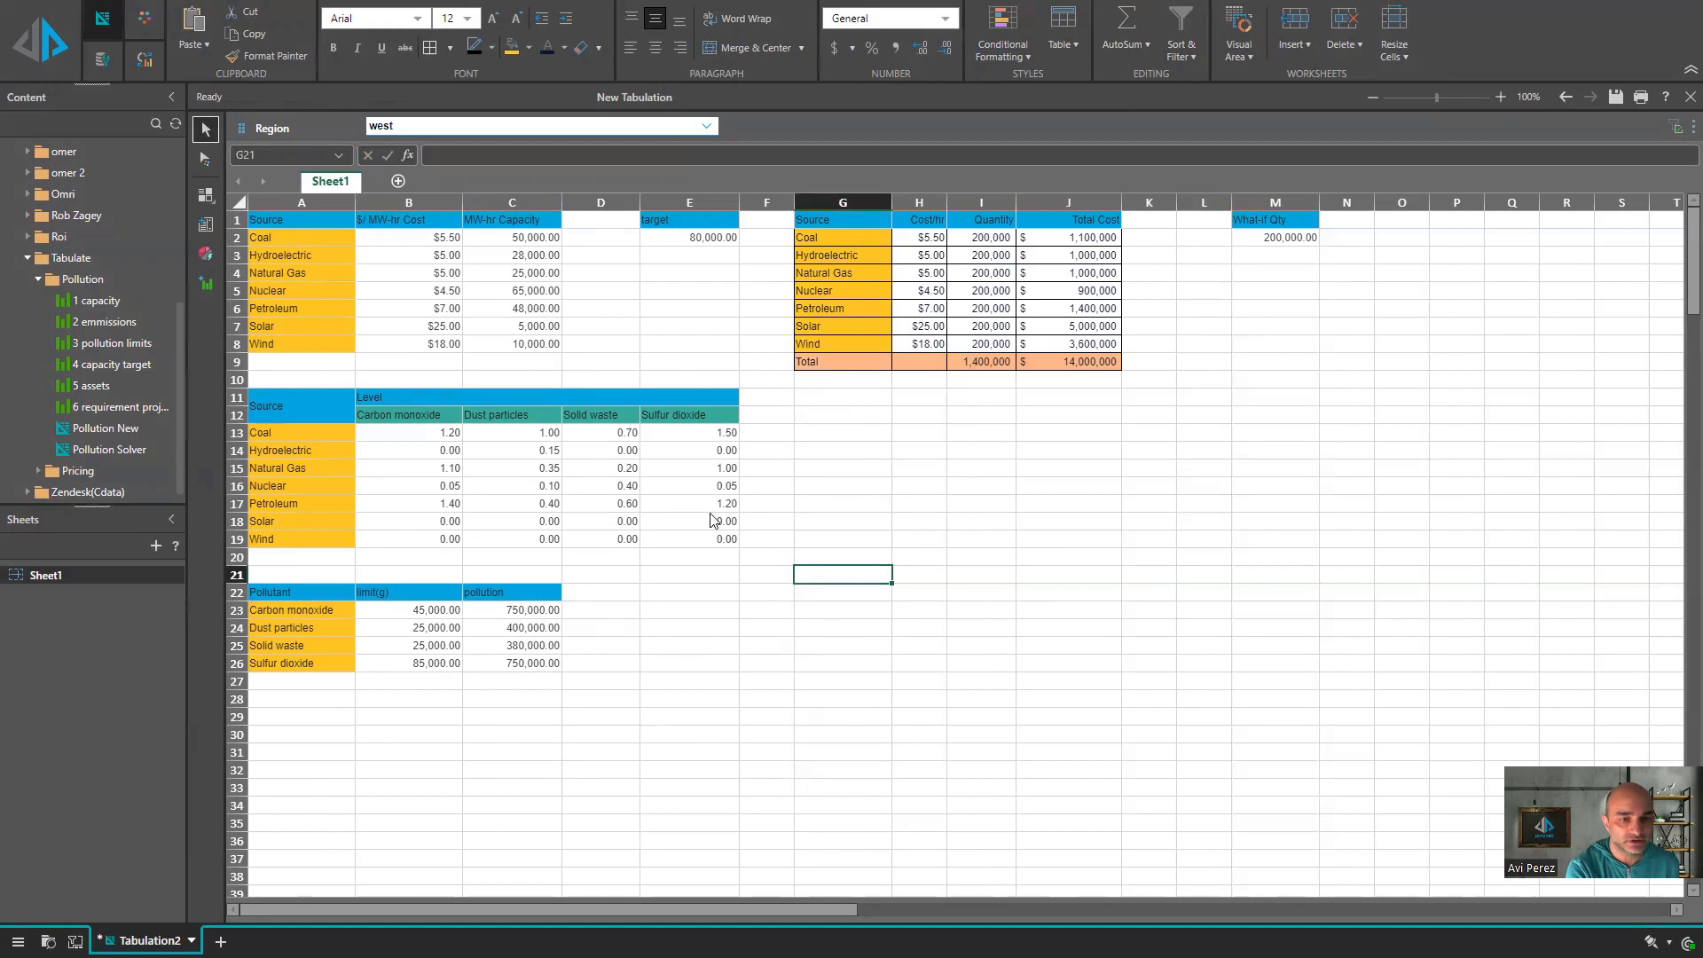
{"action": "left_click", "coordinate": [998, 512]}
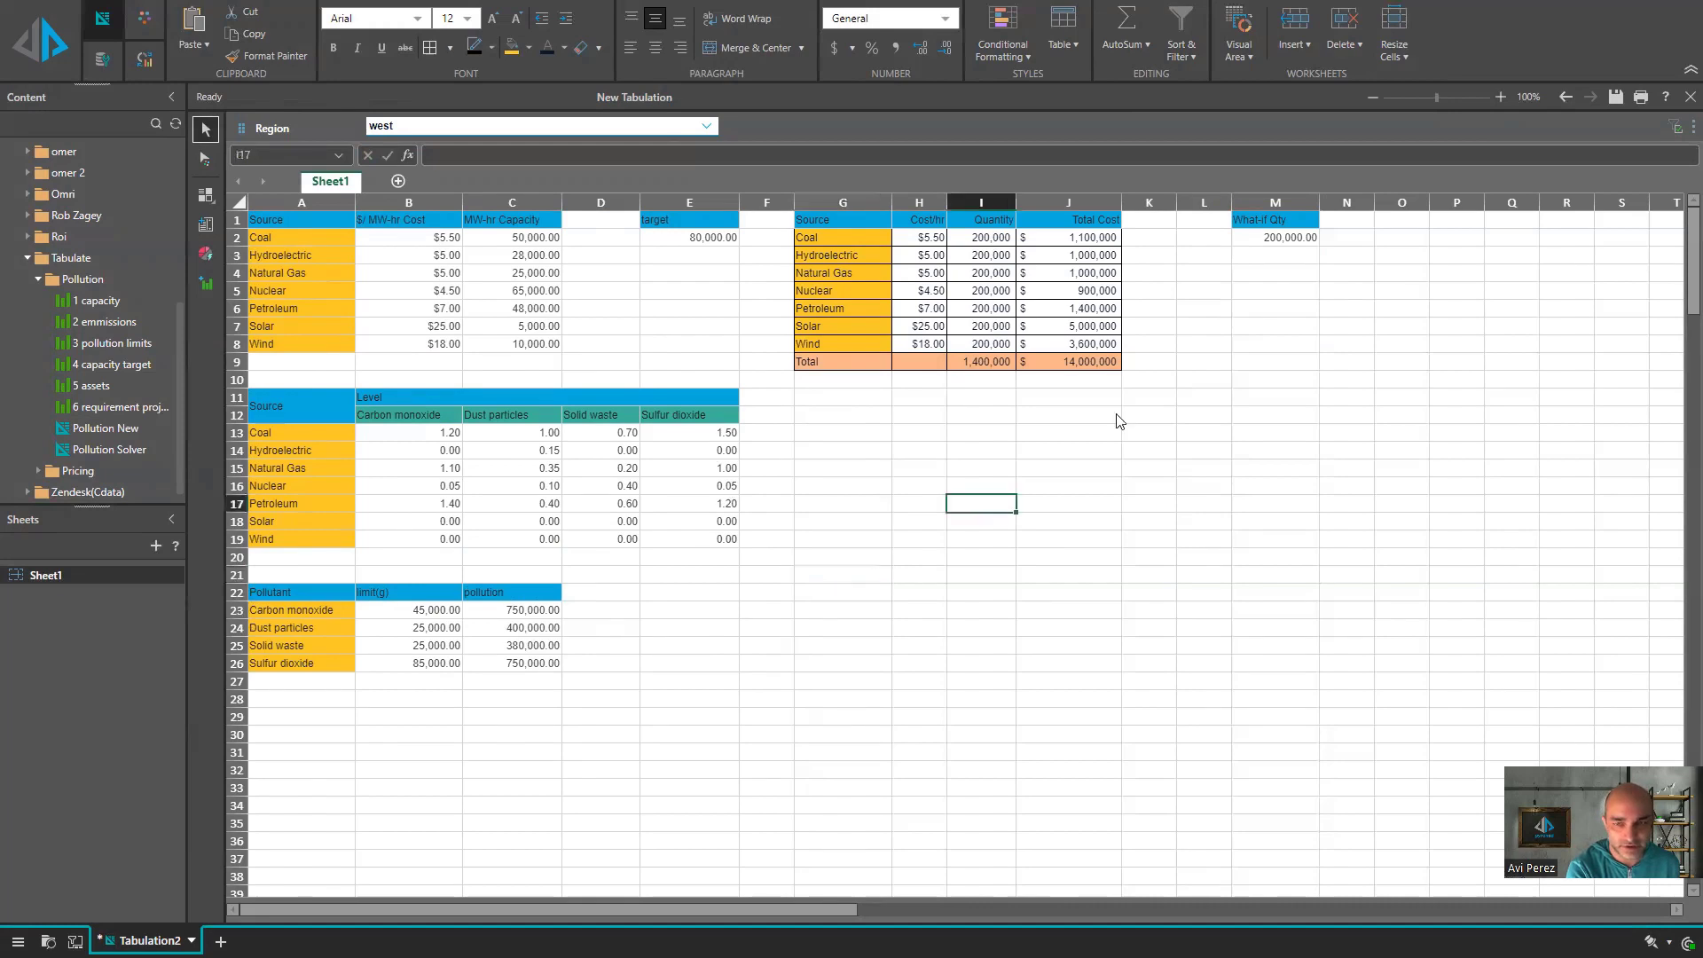
{"action": "left_click", "coordinate": [1292, 239]}
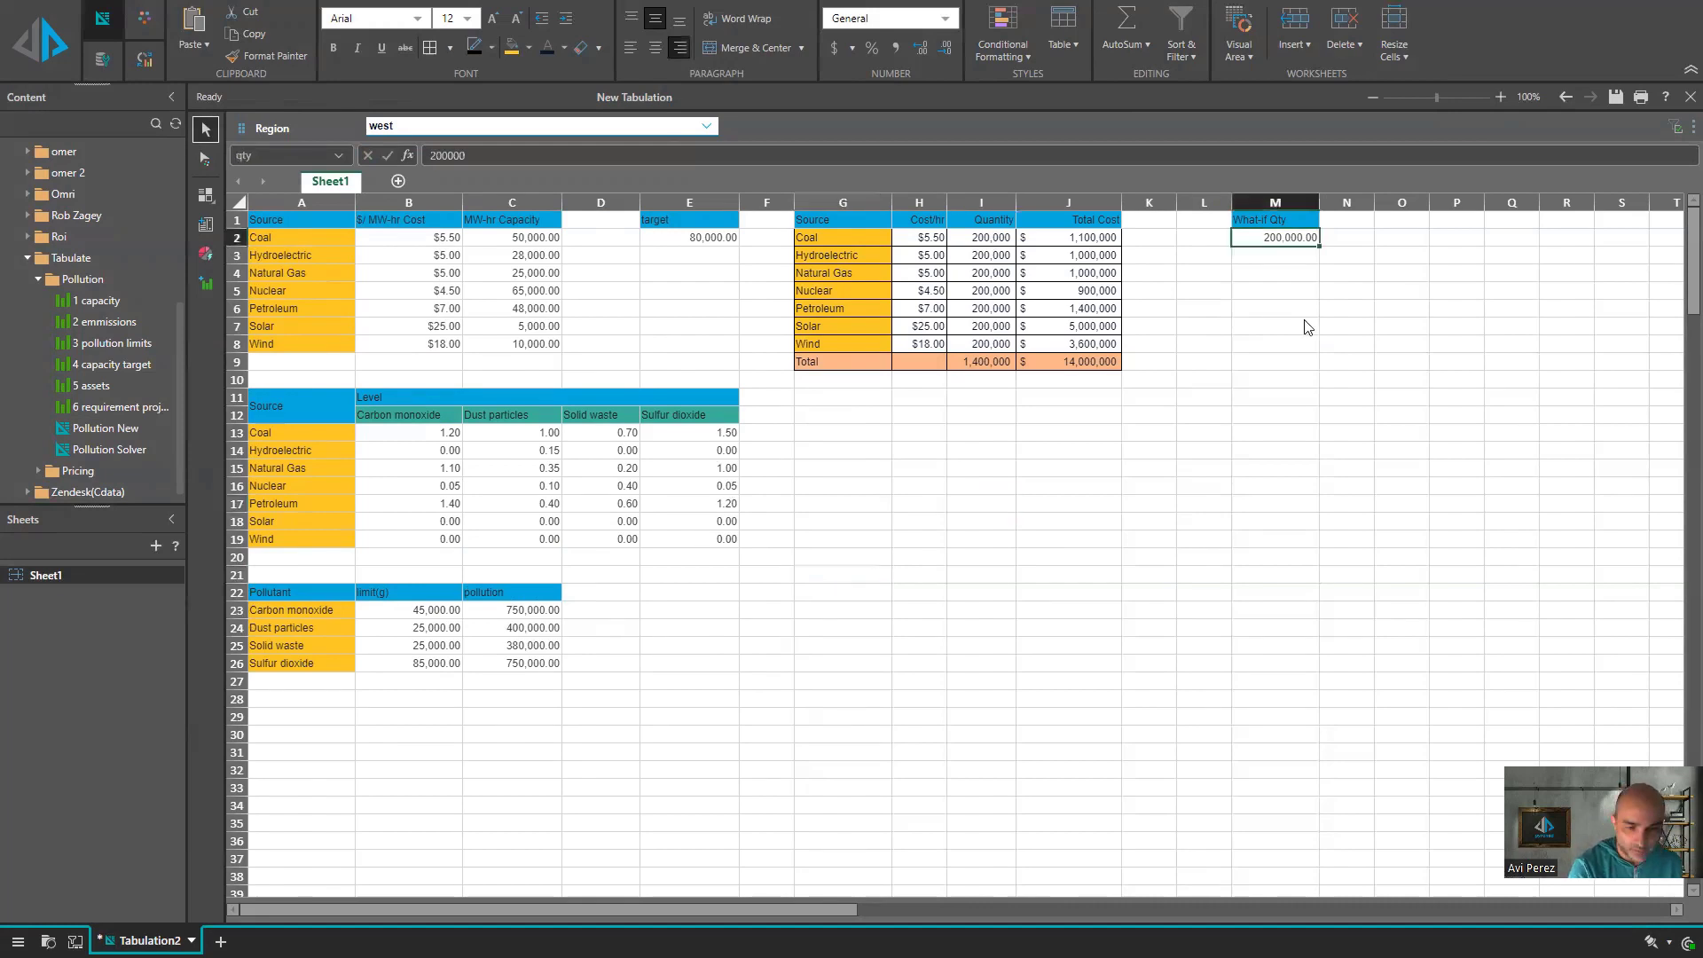
{"action": "type", "text": "50000"}
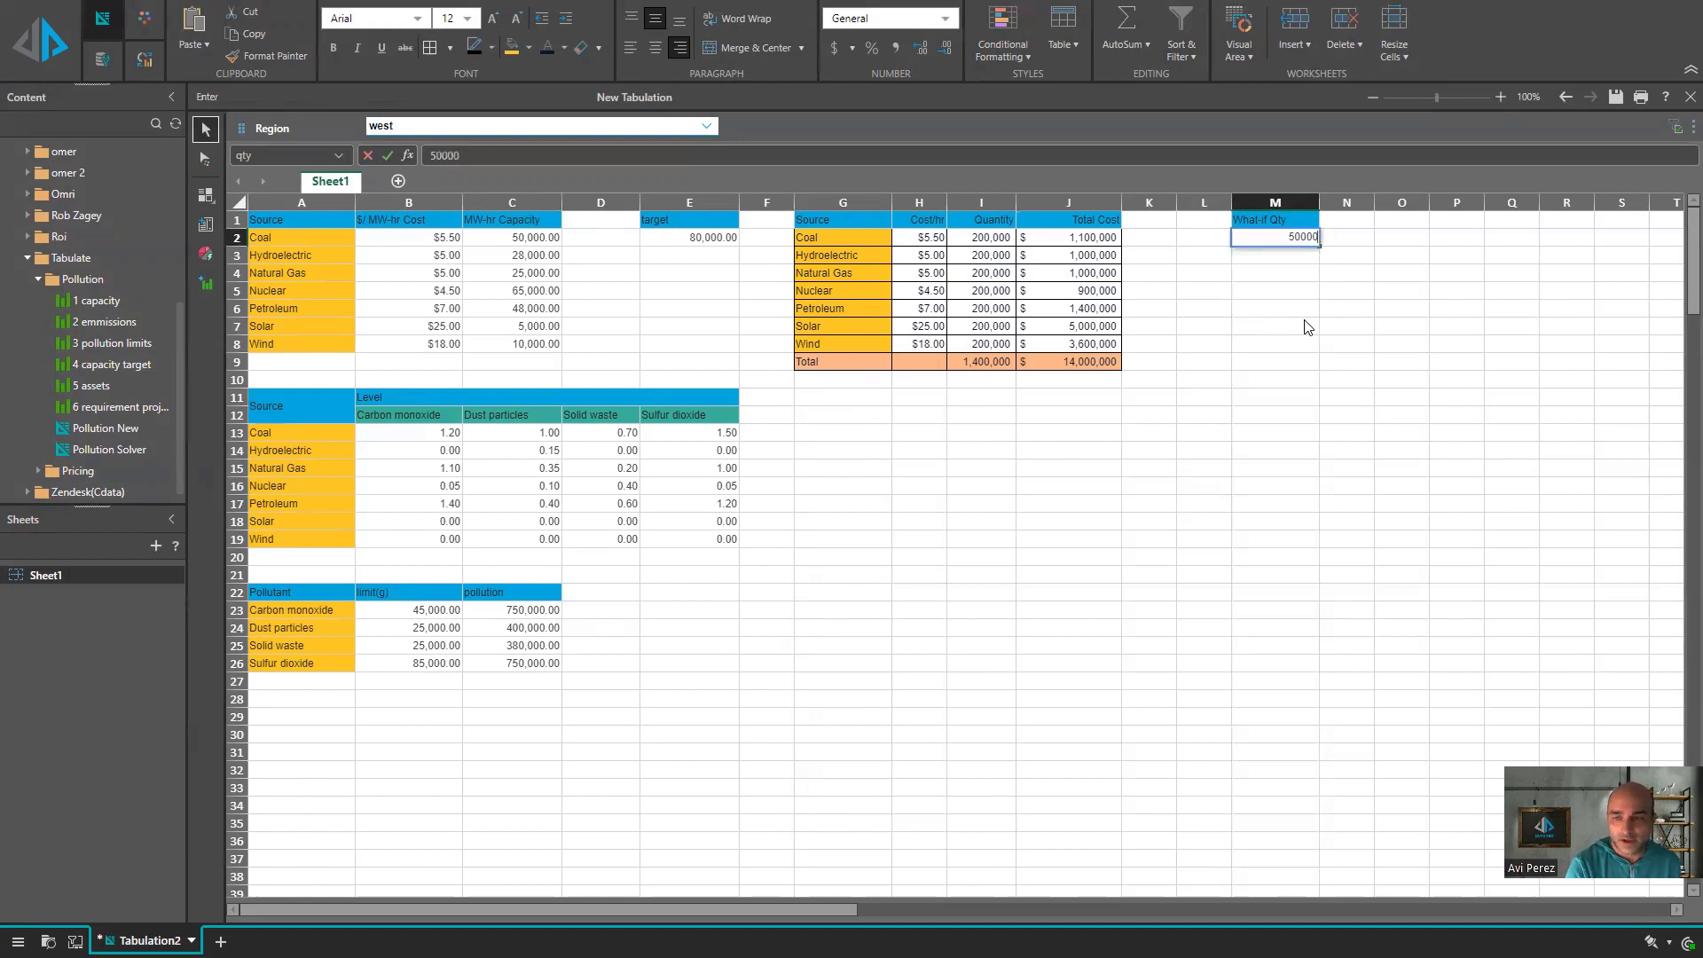
{"action": "key", "text": "Return"}
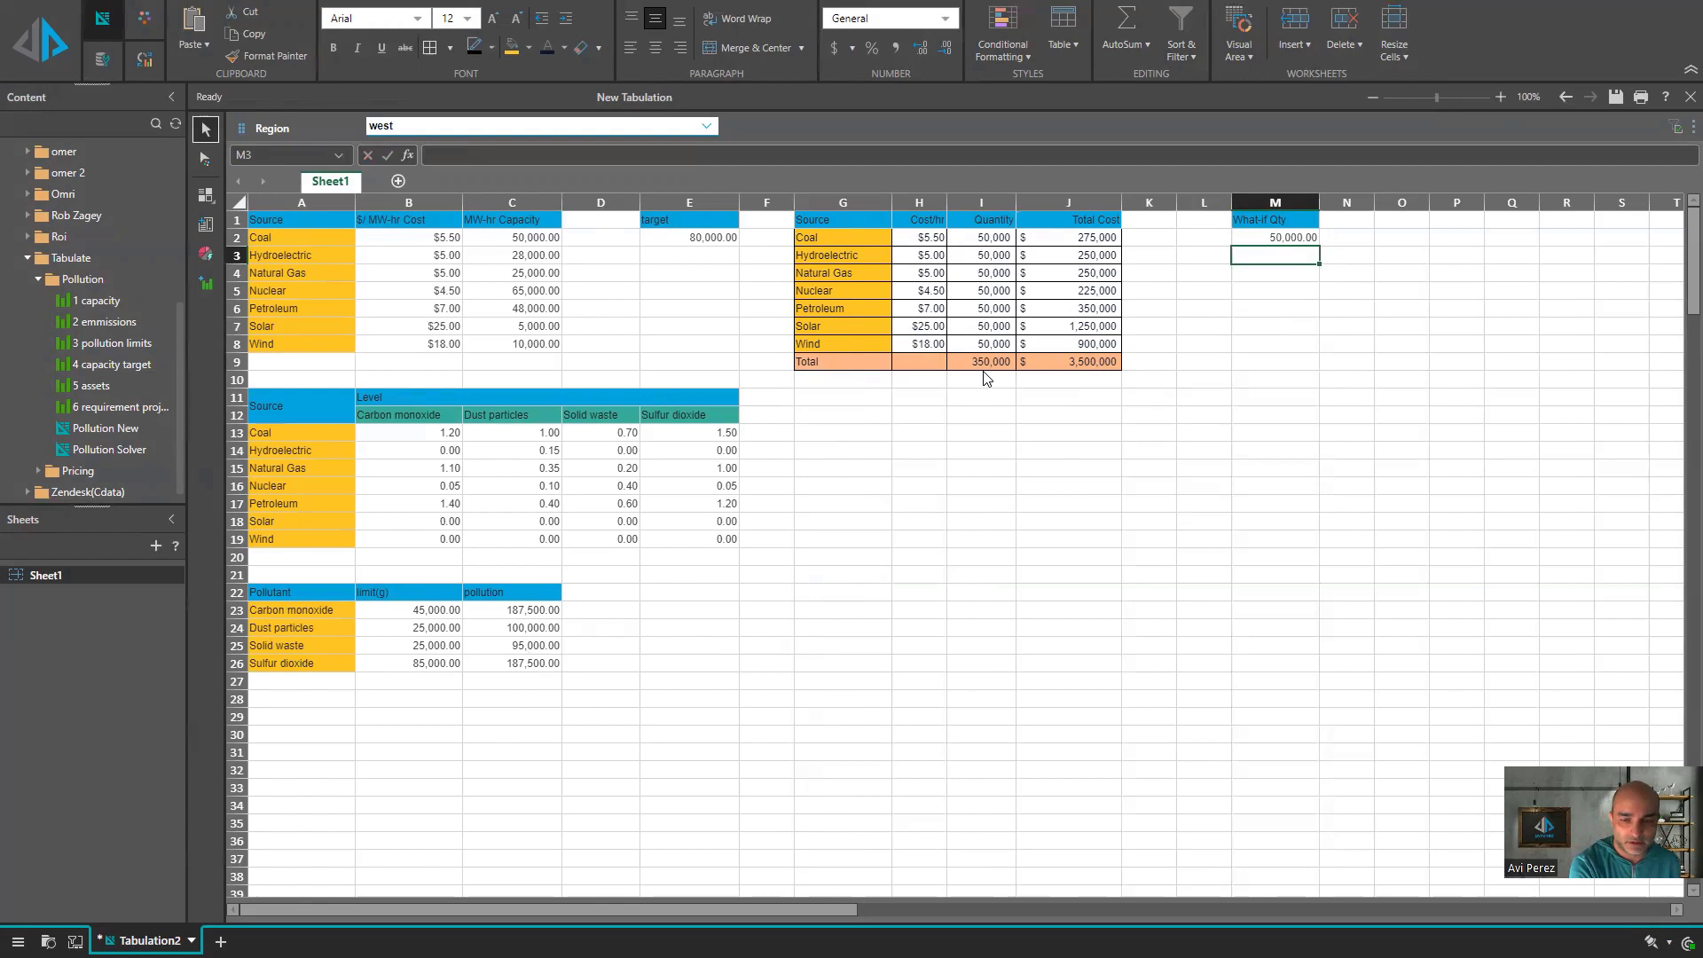
{"action": "left_click", "coordinate": [1309, 239]}
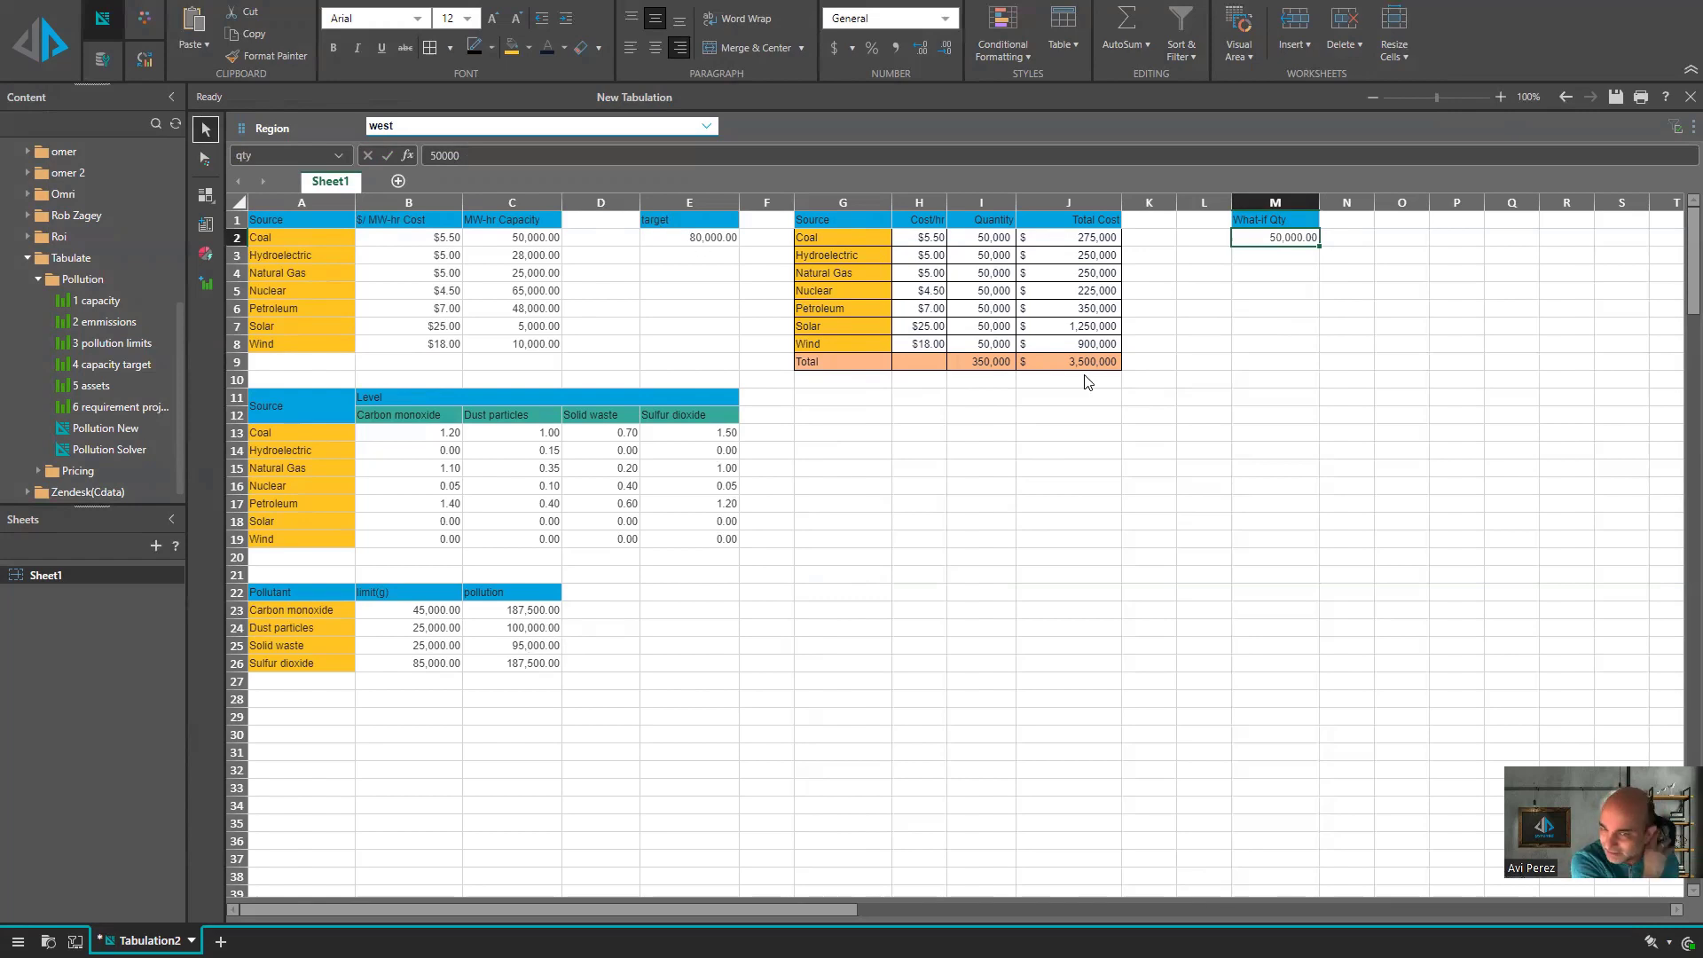
{"action": "type", "text": "150000"}
{"action": "key", "text": "Return"}
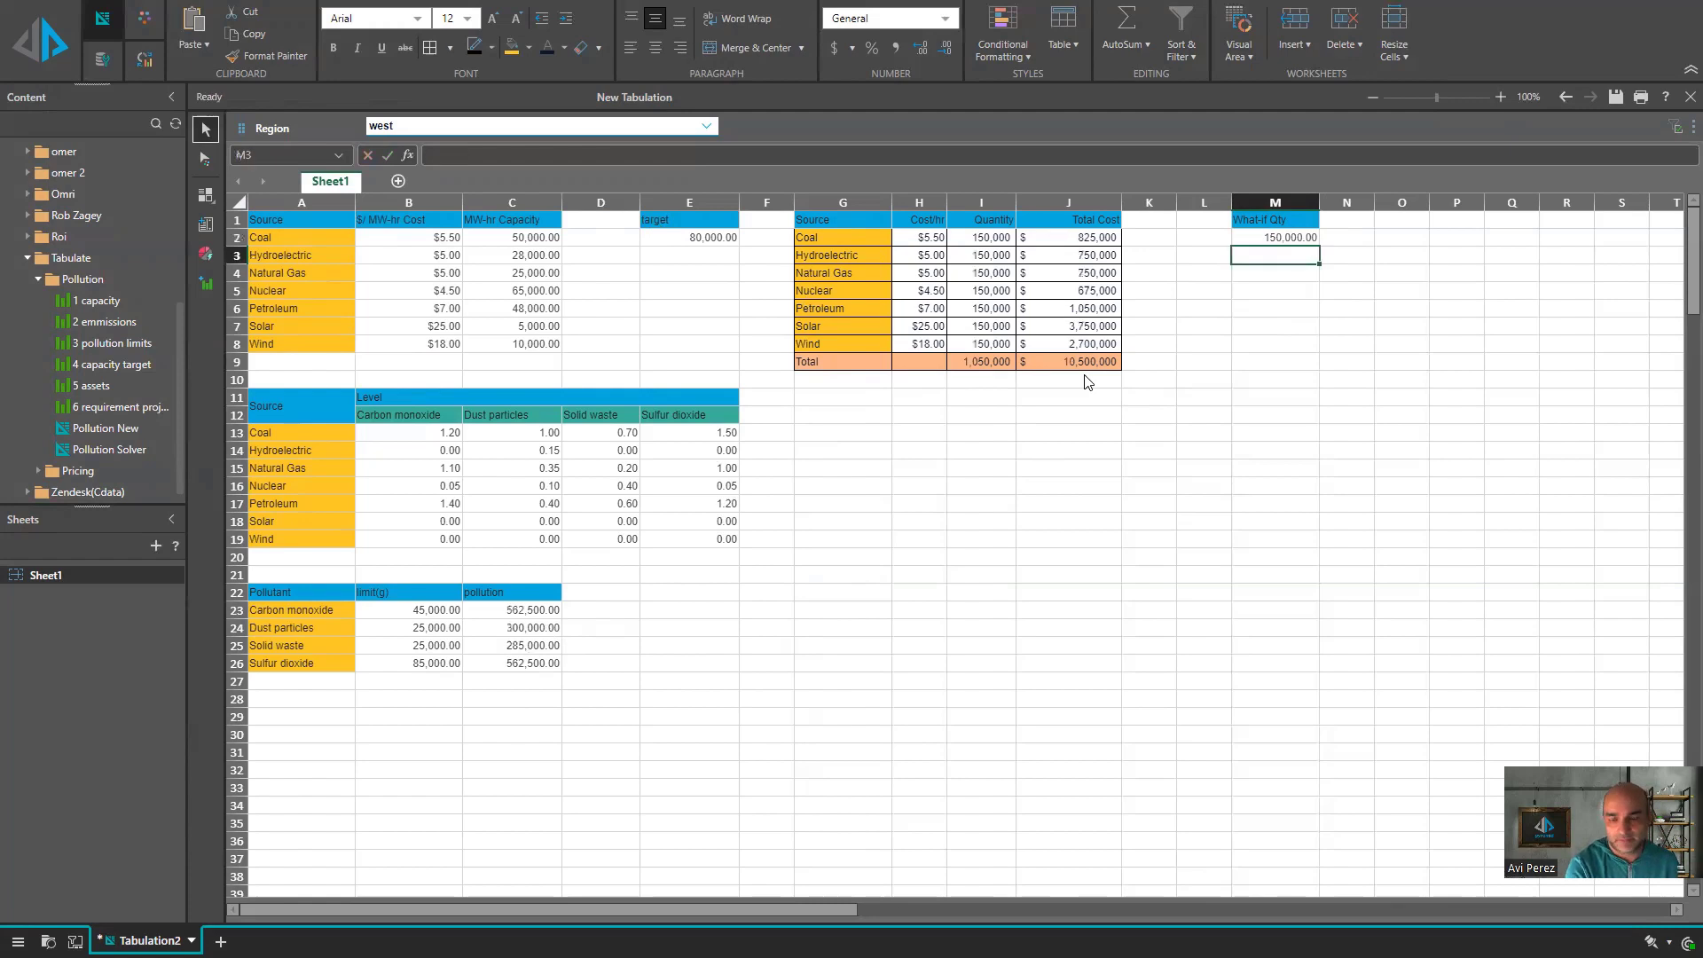
- Set the what-if quantity in M2 to 15000 and then lower it to 10000
{"action": "key", "text": "Up"}
{"action": "type", "text": "15000"}
{"action": "key", "text": "Return"}
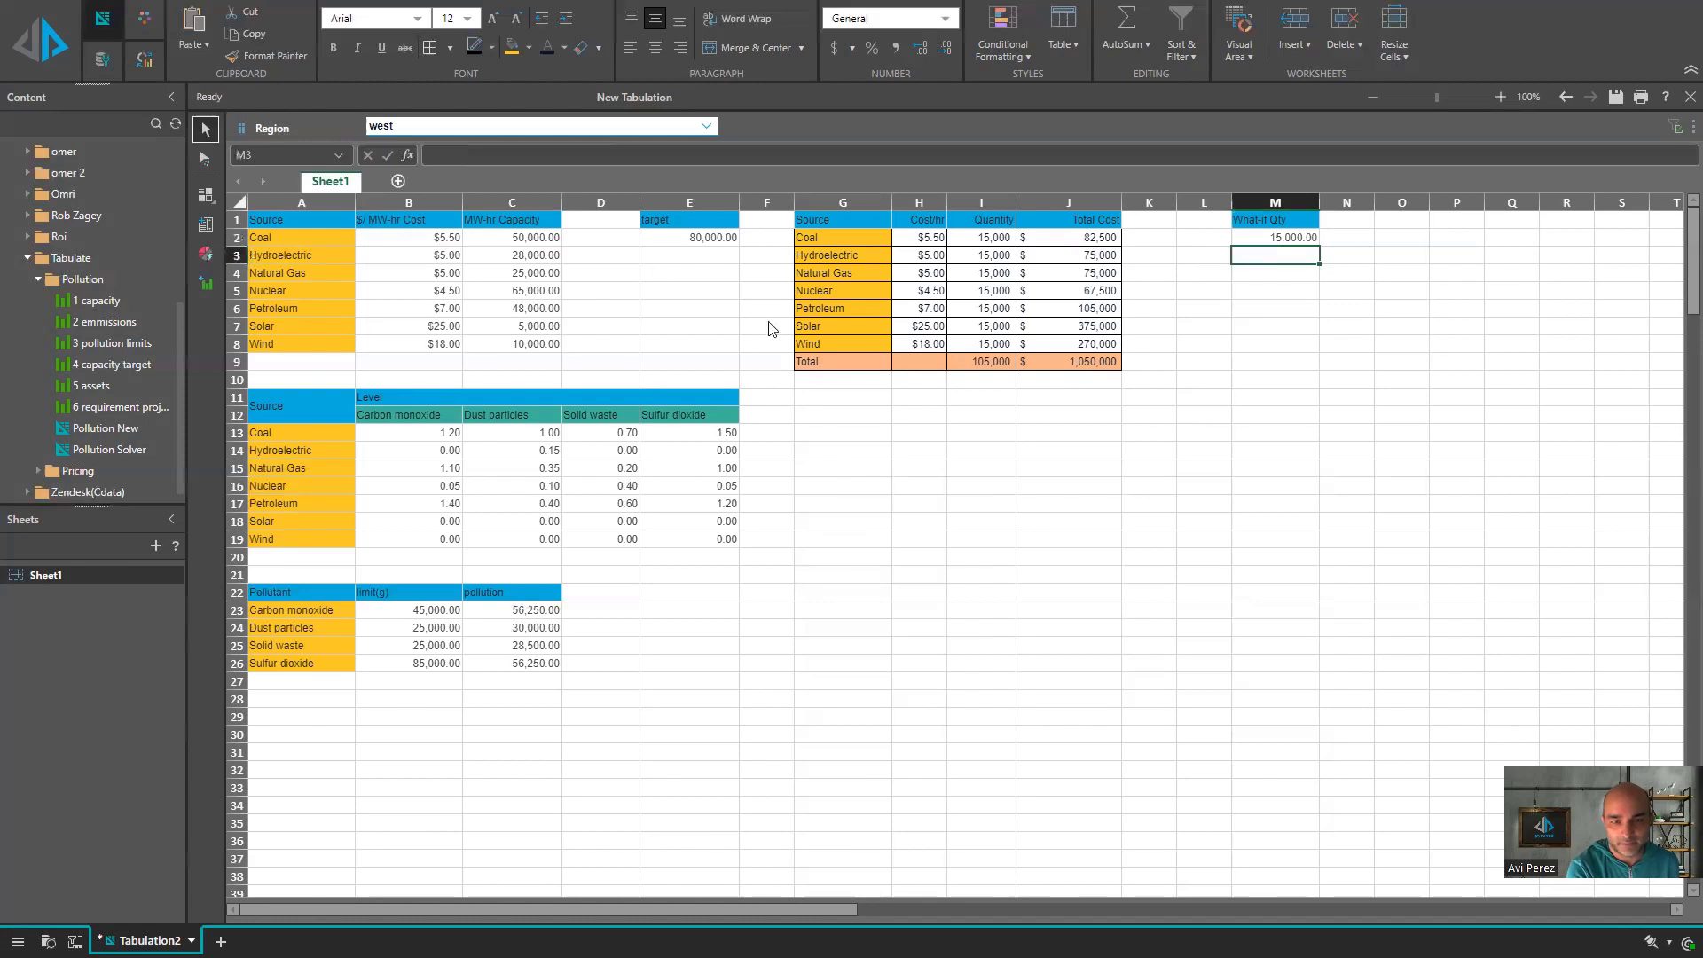
{"action": "left_click", "coordinate": [1287, 238]}
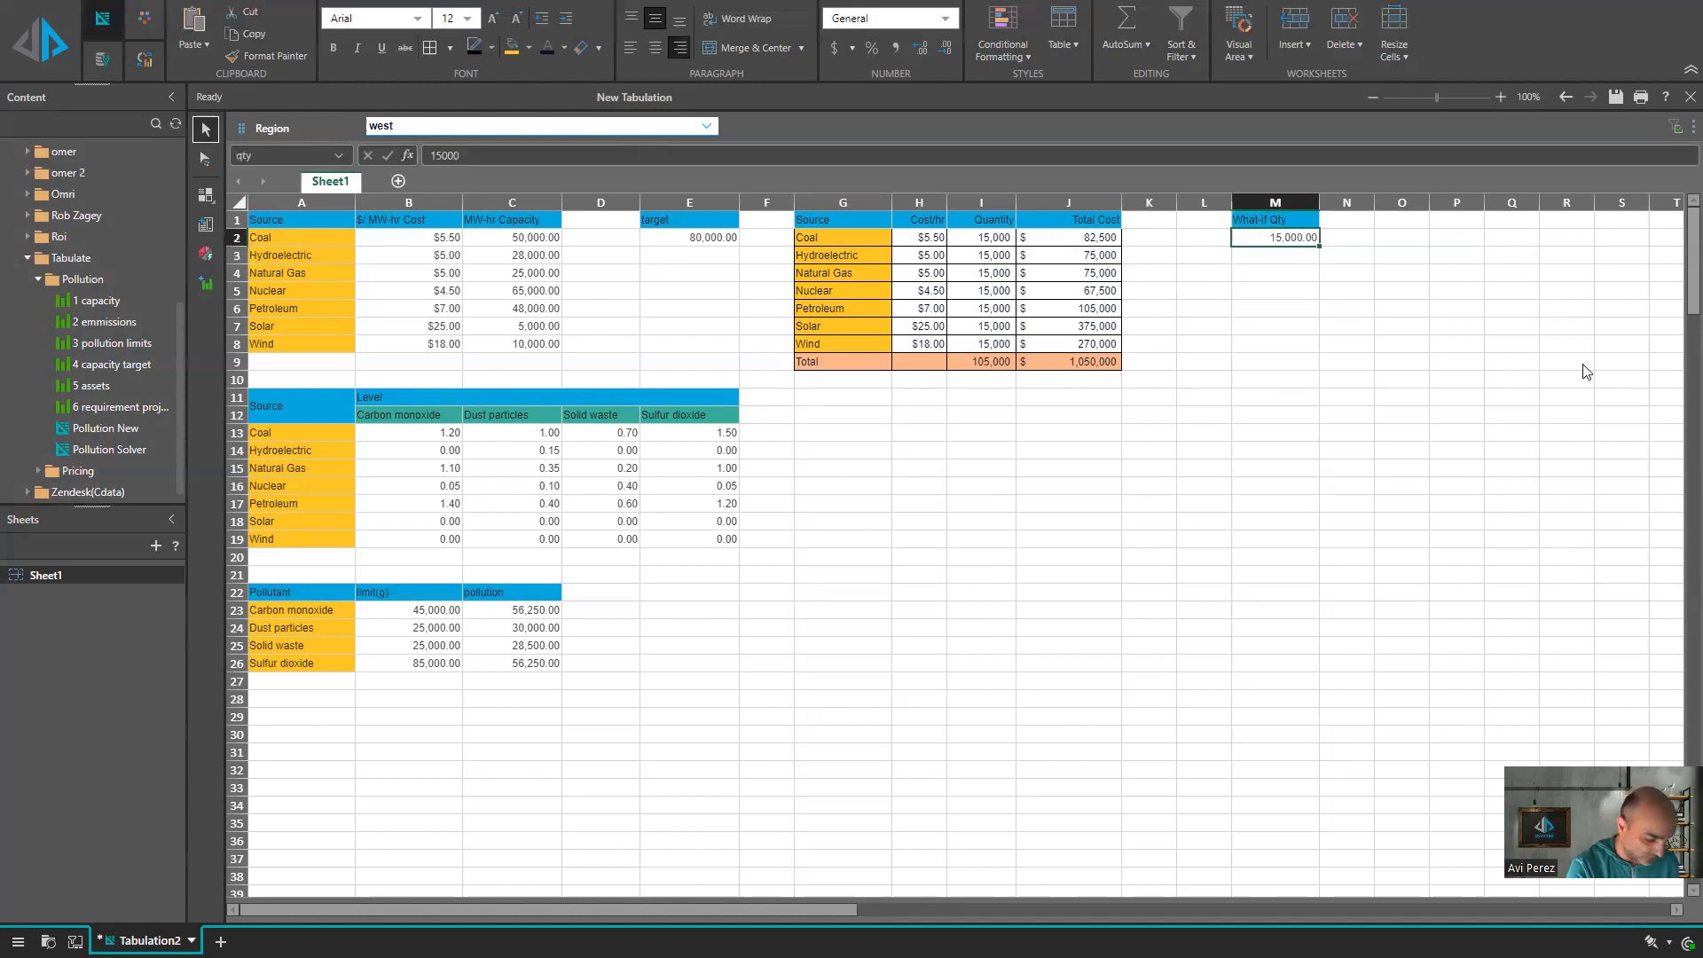
{"action": "type", "text": "10000"}
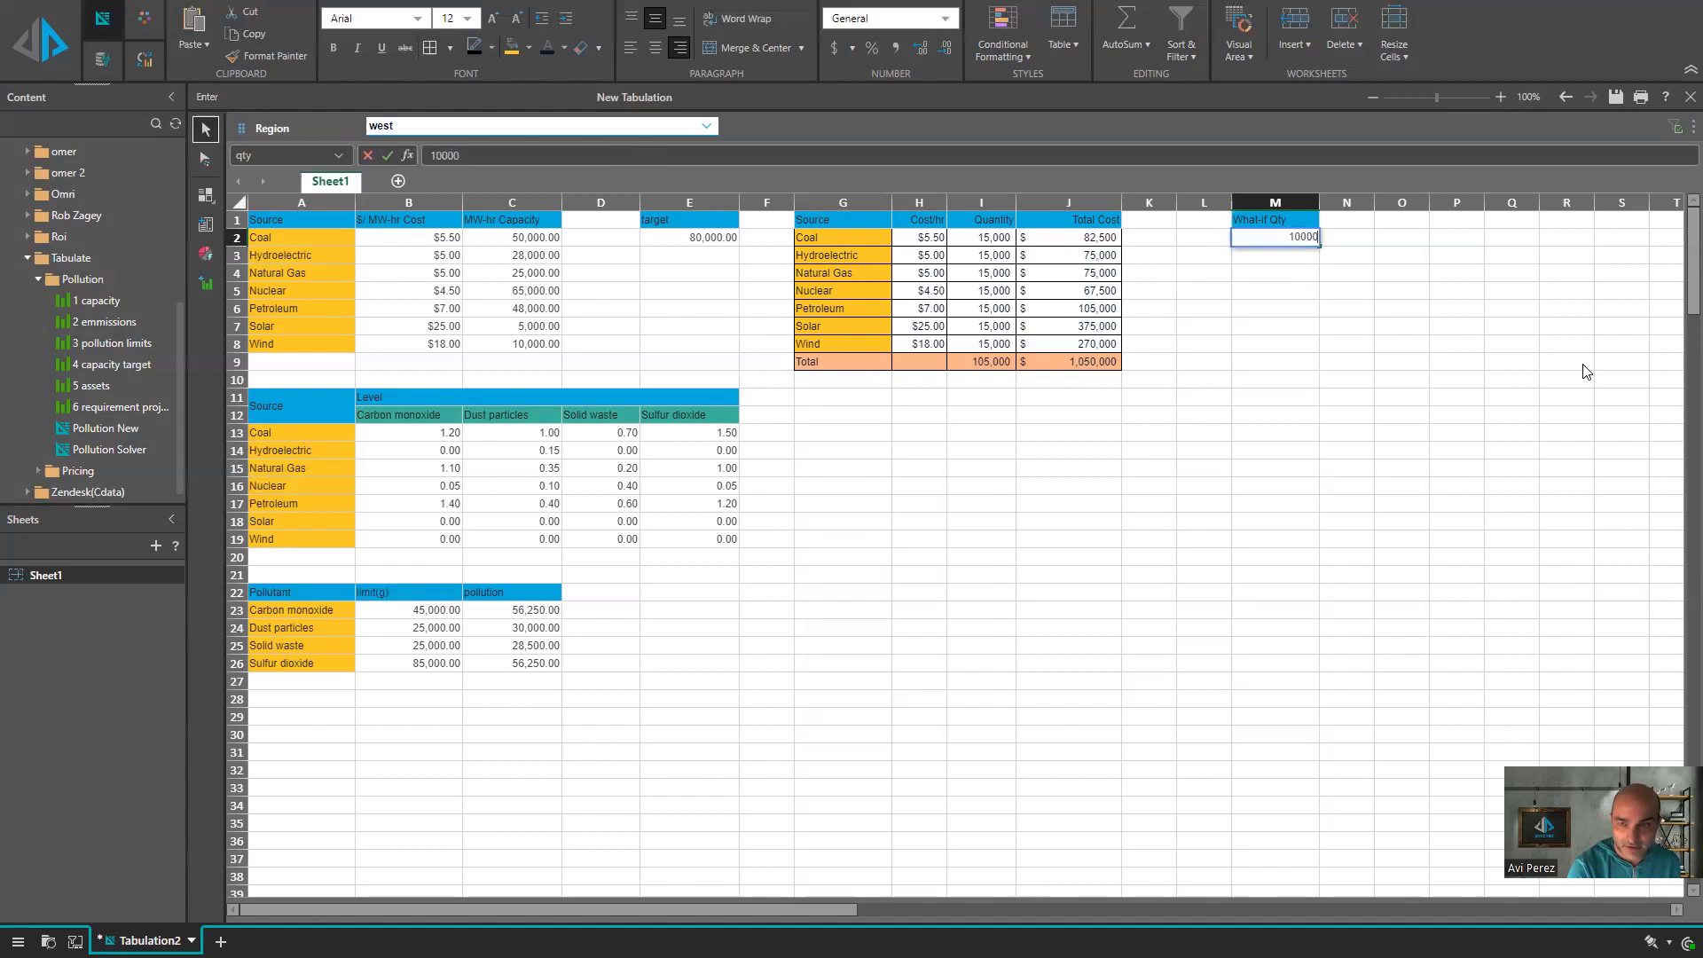
{"action": "key", "text": "Return"}
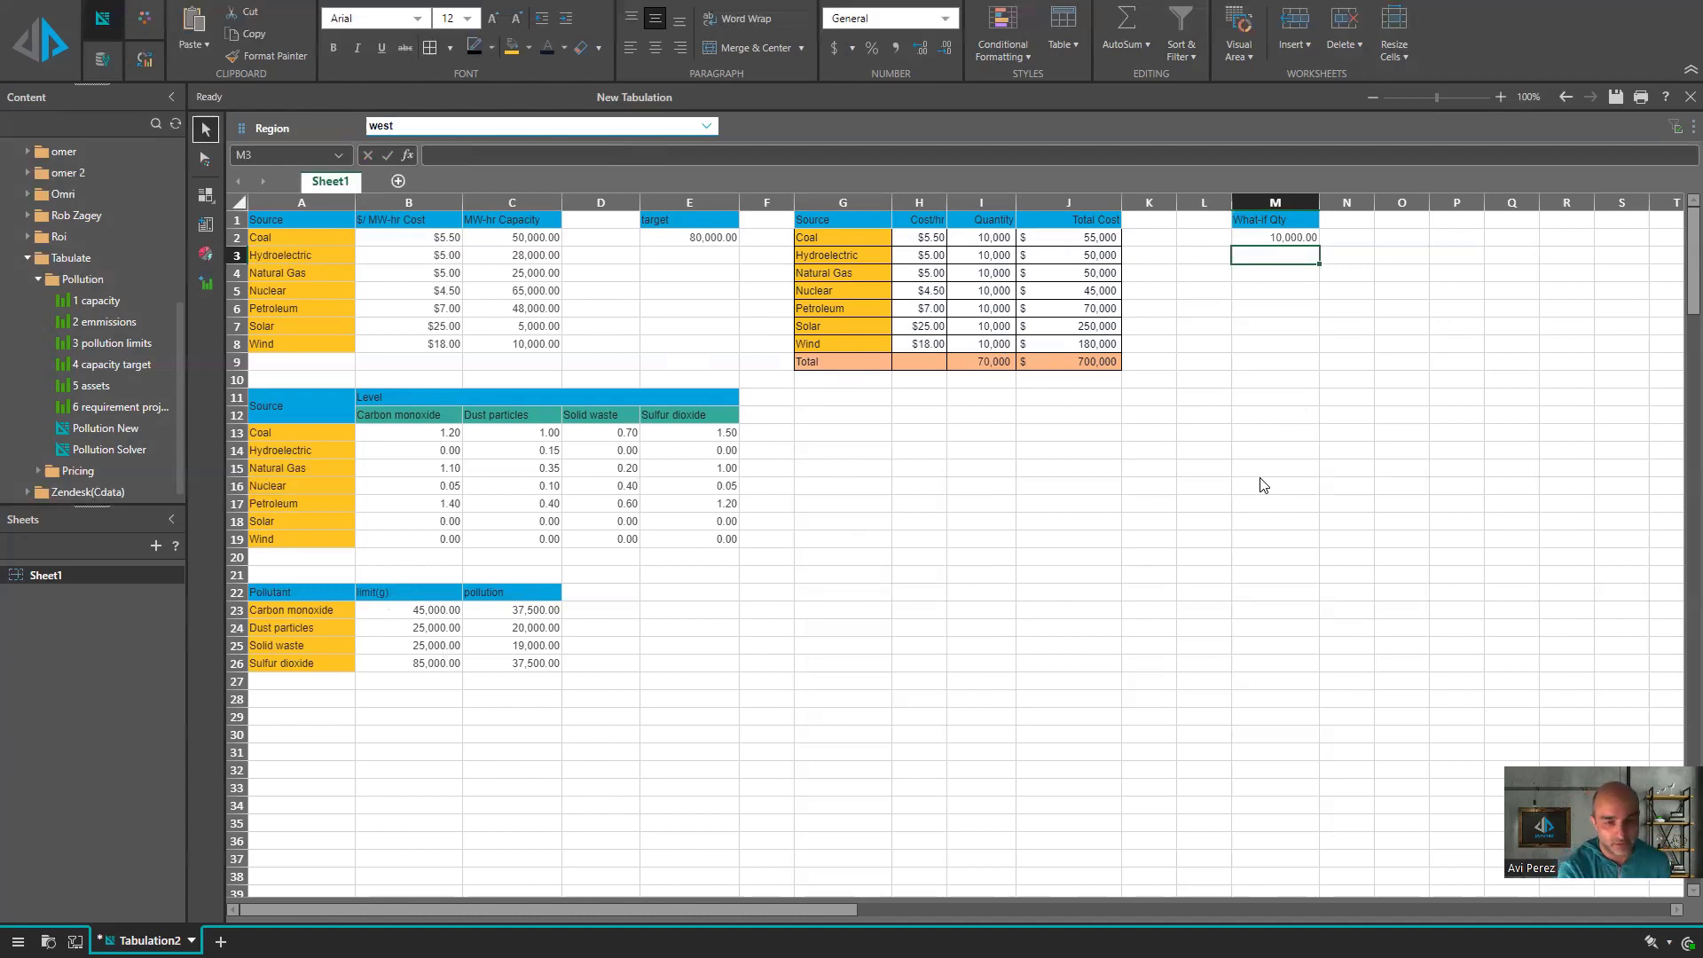
- Switch the Region slicer to south and check the Solid waste pollution formula in C25
{"action": "left_click", "coordinate": [459, 128]}
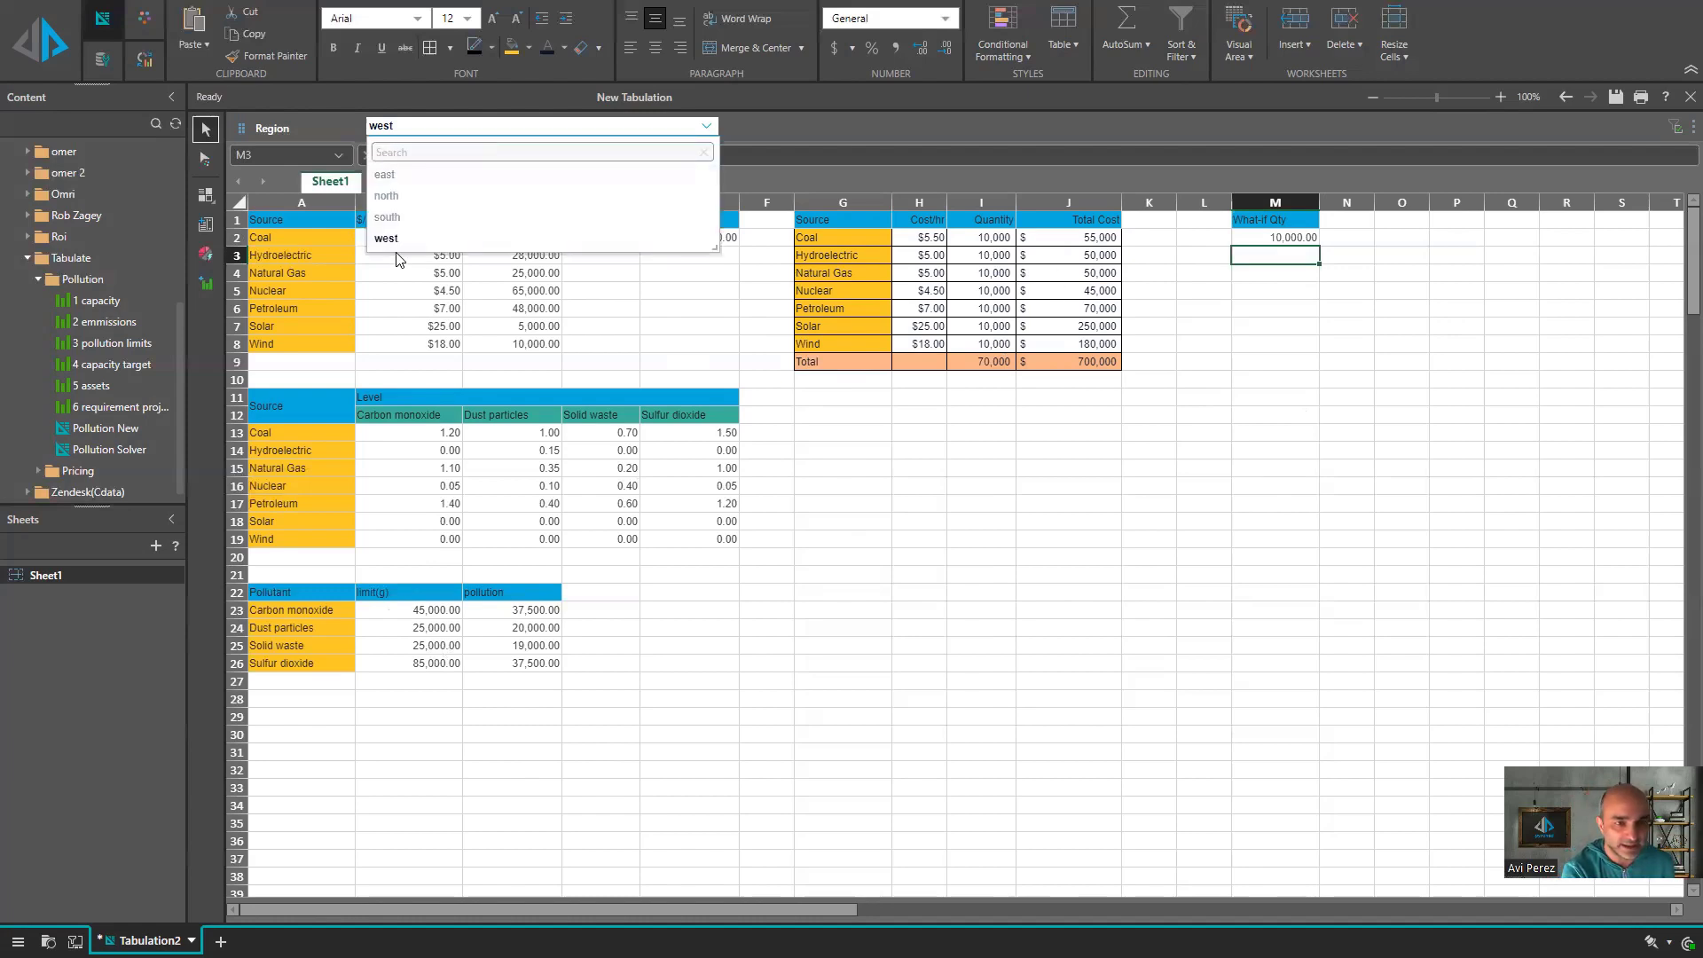
{"action": "left_click", "coordinate": [399, 217]}
{"action": "left_click", "coordinate": [609, 491]}
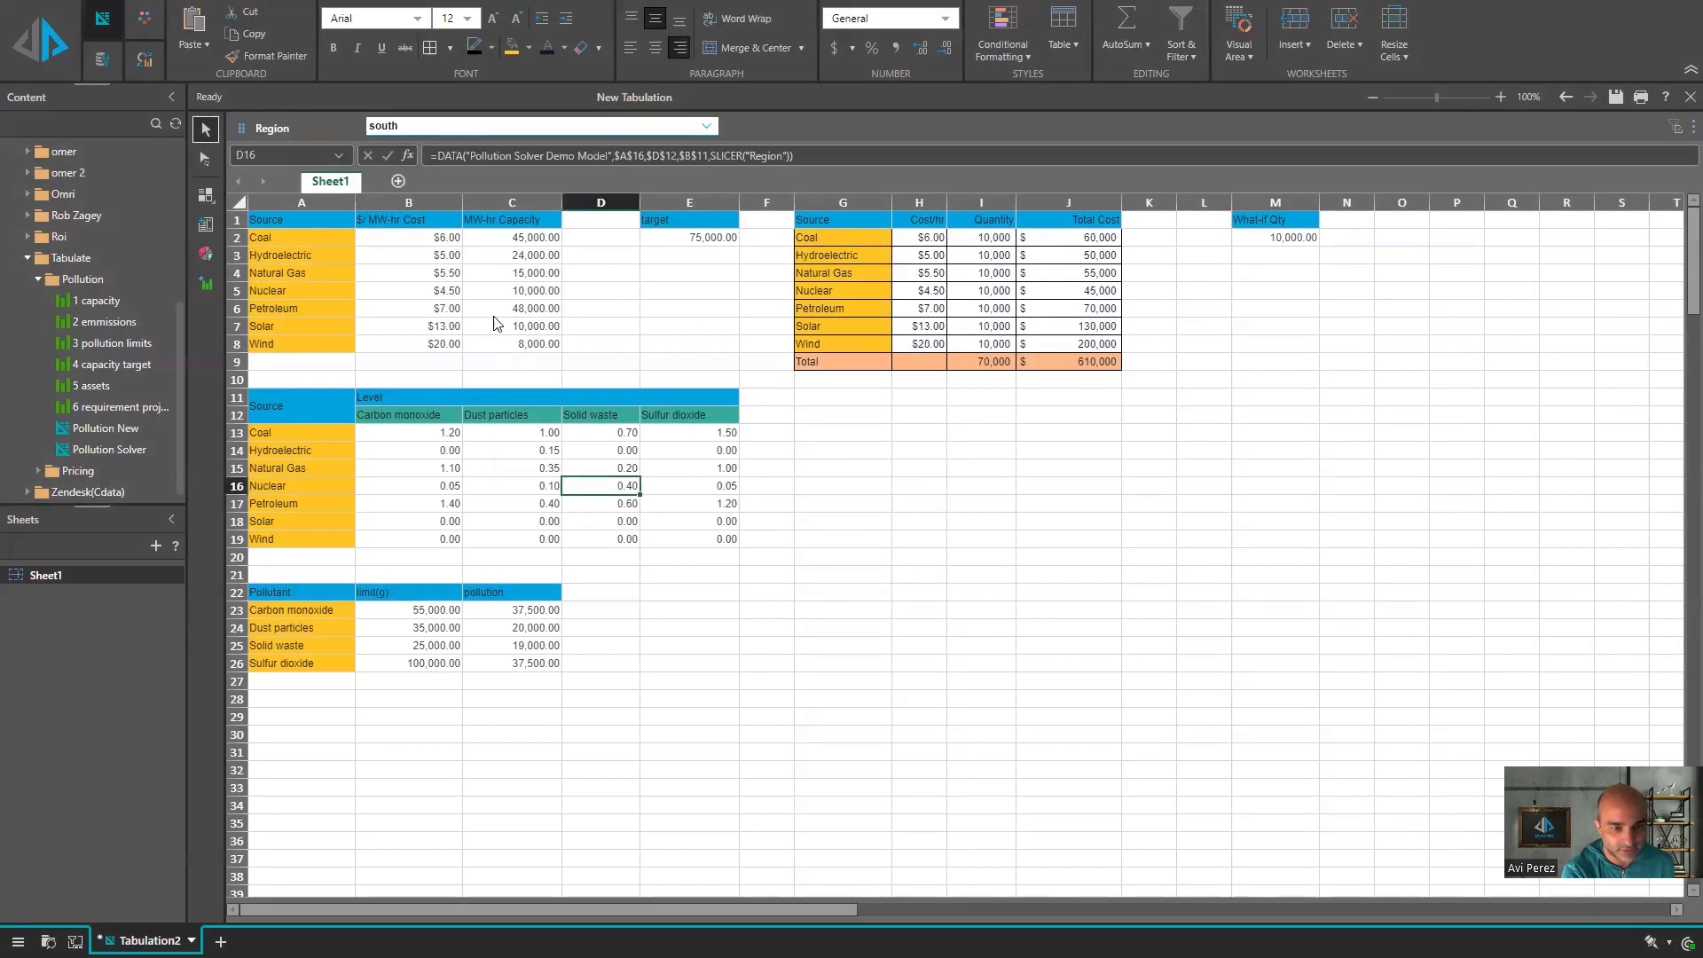
{"action": "left_click", "coordinate": [483, 645]}
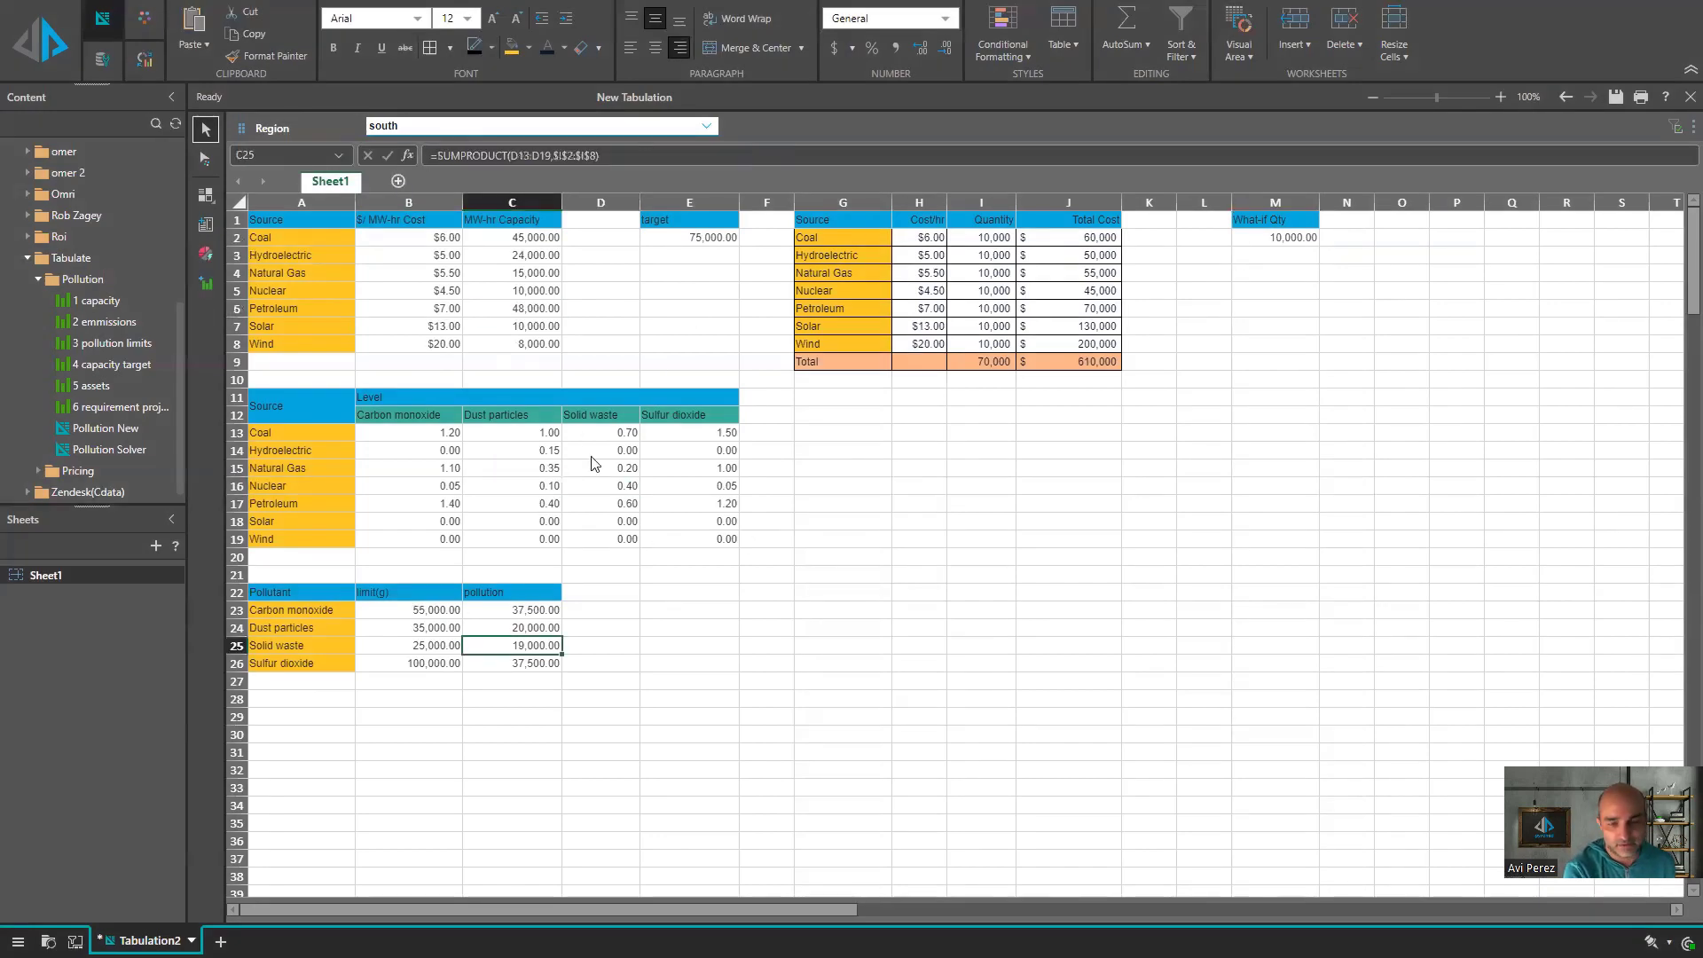
{"action": "left_click", "coordinate": [1061, 736]}
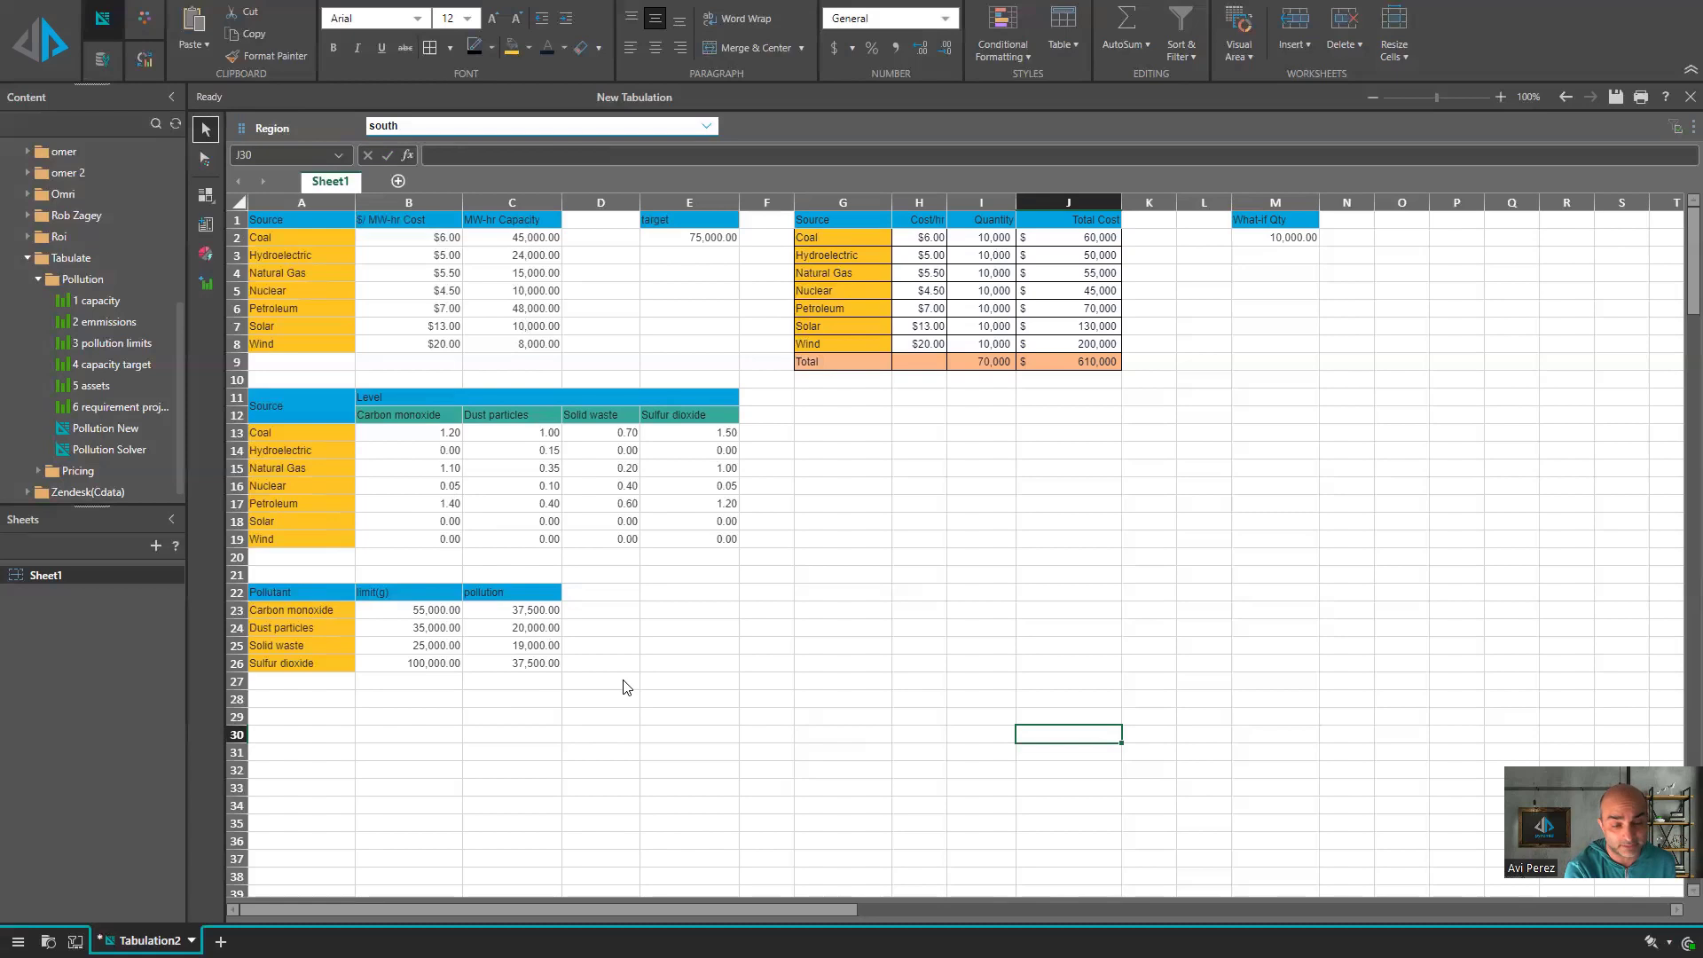
{"action": "left_click", "coordinate": [445, 313]}
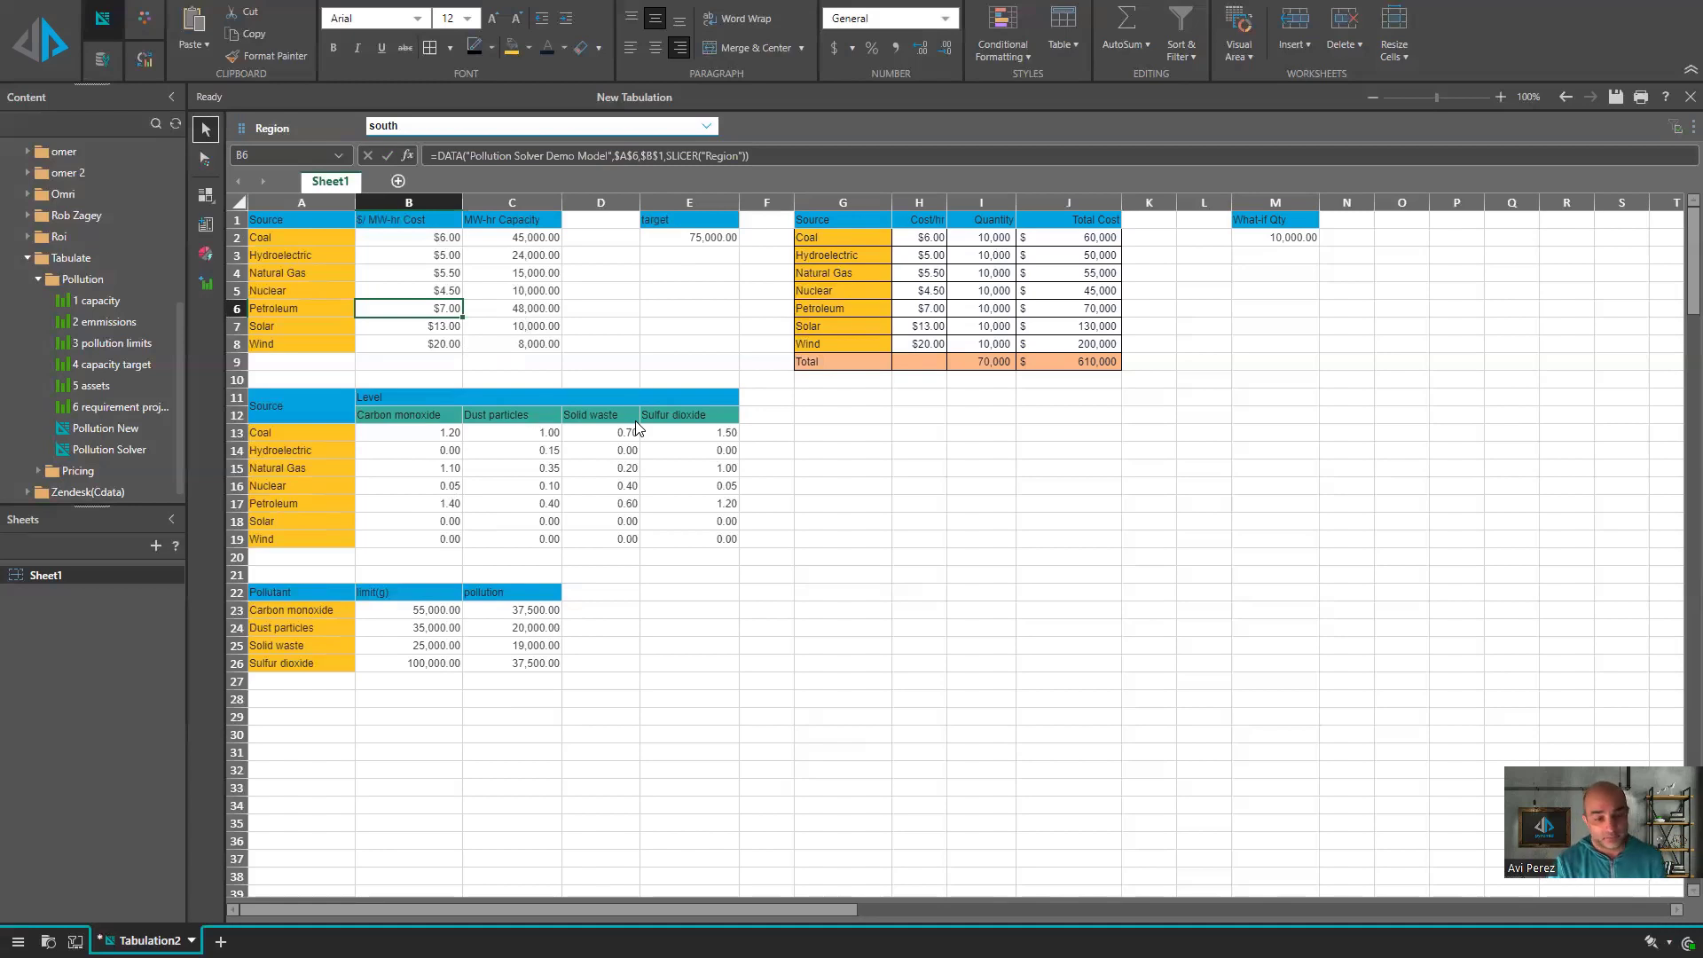
- Save the tabulation in My Content under the name "power simulation"
{"action": "left_click", "coordinate": [1615, 97]}
{"action": "left_click", "coordinate": [573, 487]}
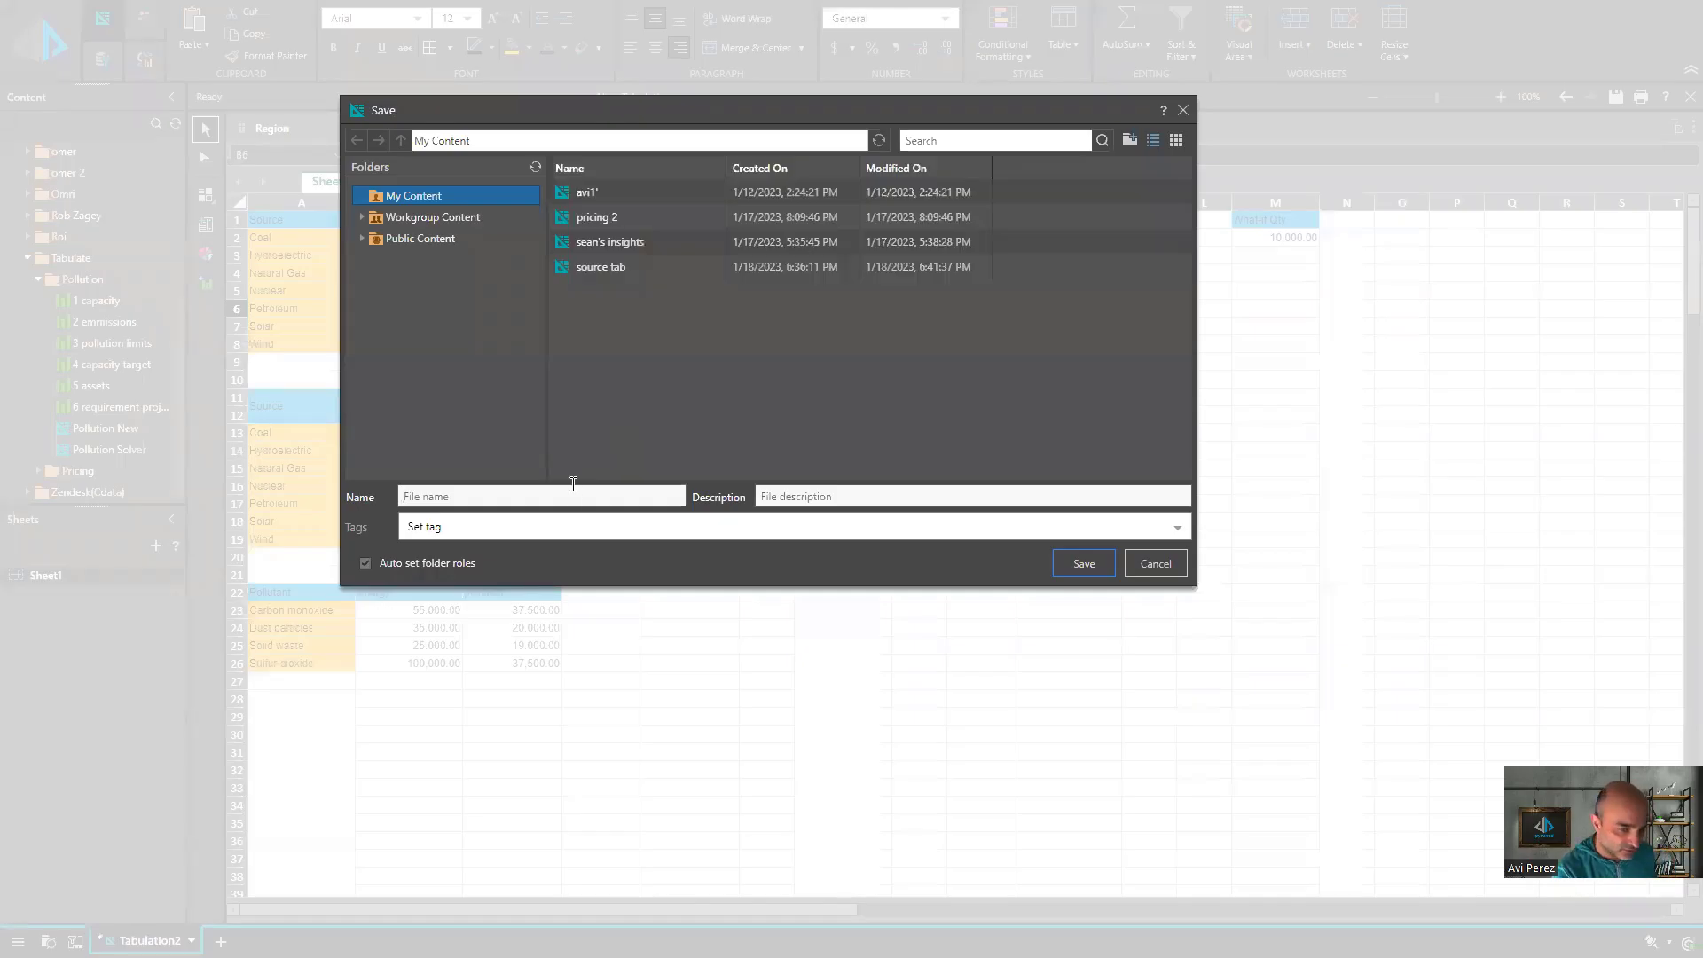
{"action": "type", "text": "power si"}
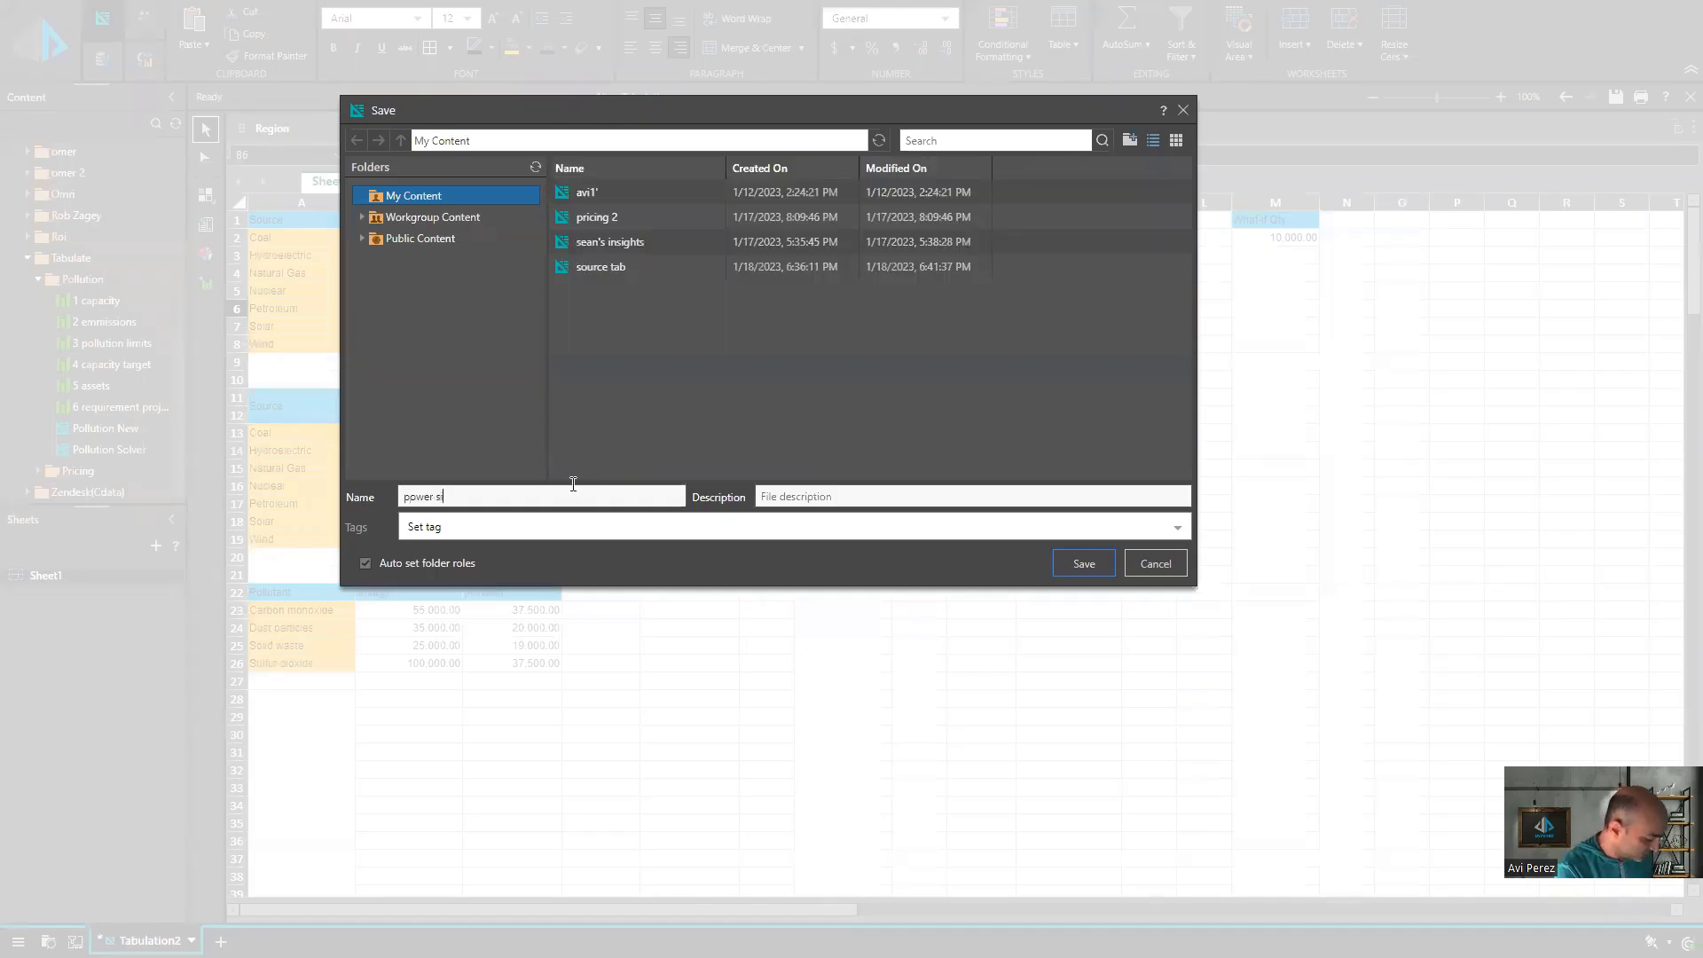
{"action": "type", "text": "mulation"}
{"action": "key", "text": "Return"}
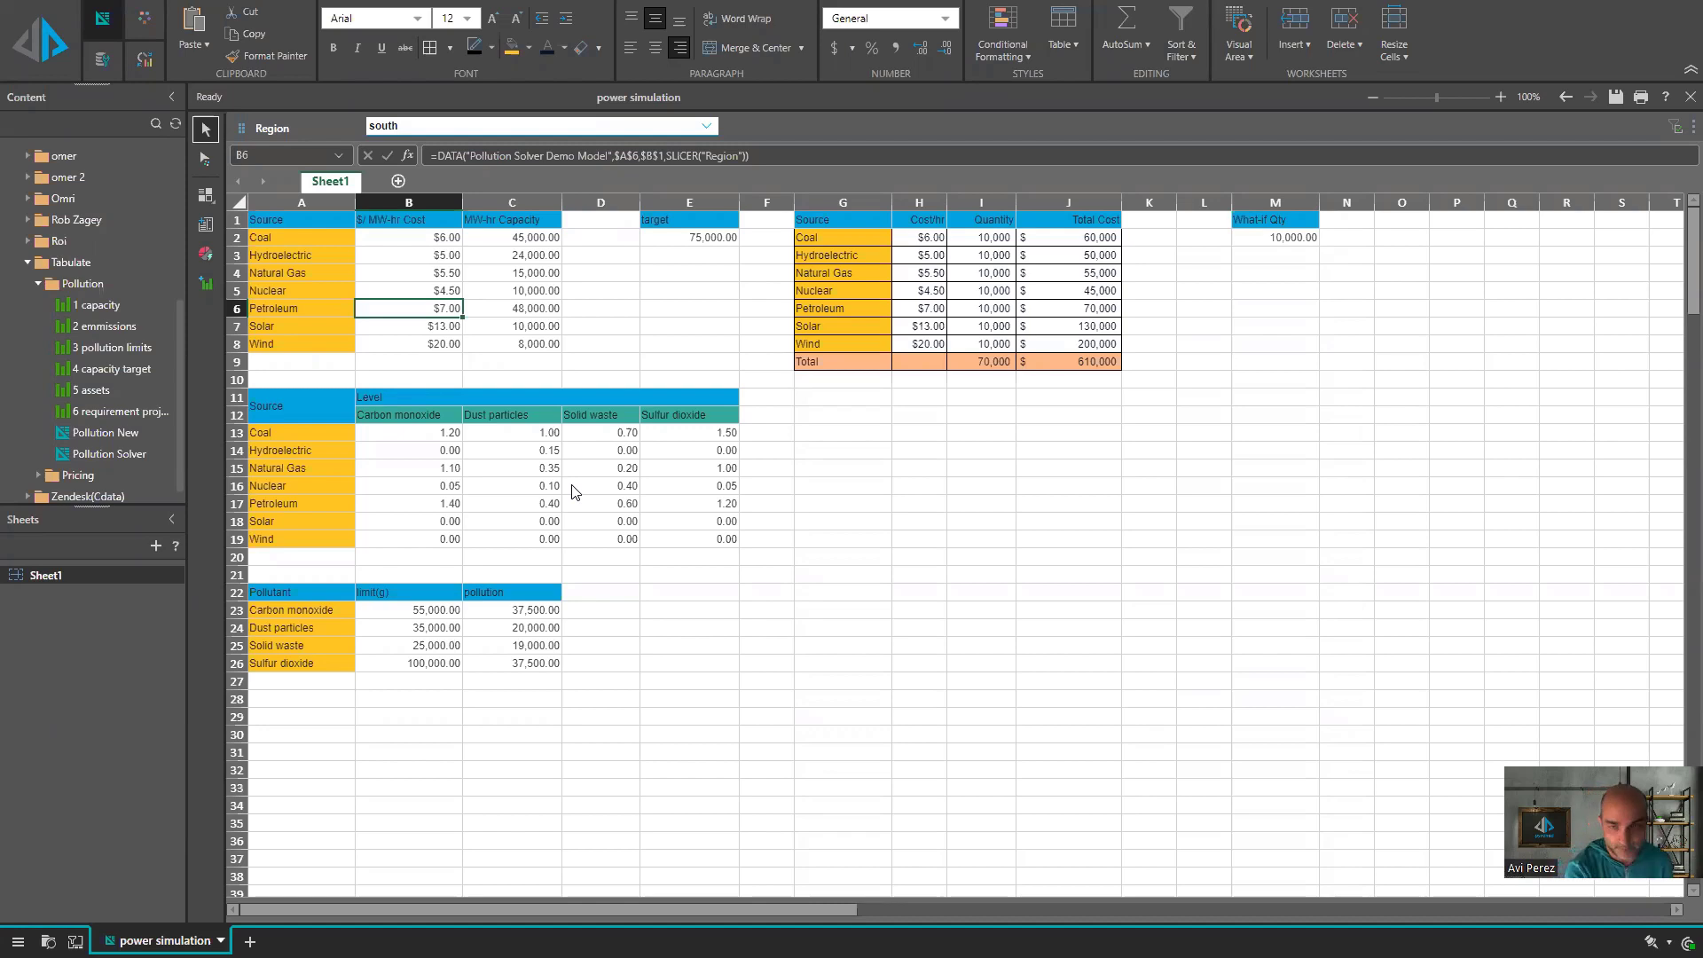
- Apply green gradient-fill data bars to the Total Cost values in J2:J8
{"action": "left_click_drag", "start_coordinate": [1069, 237], "coordinate": [1087, 341]}
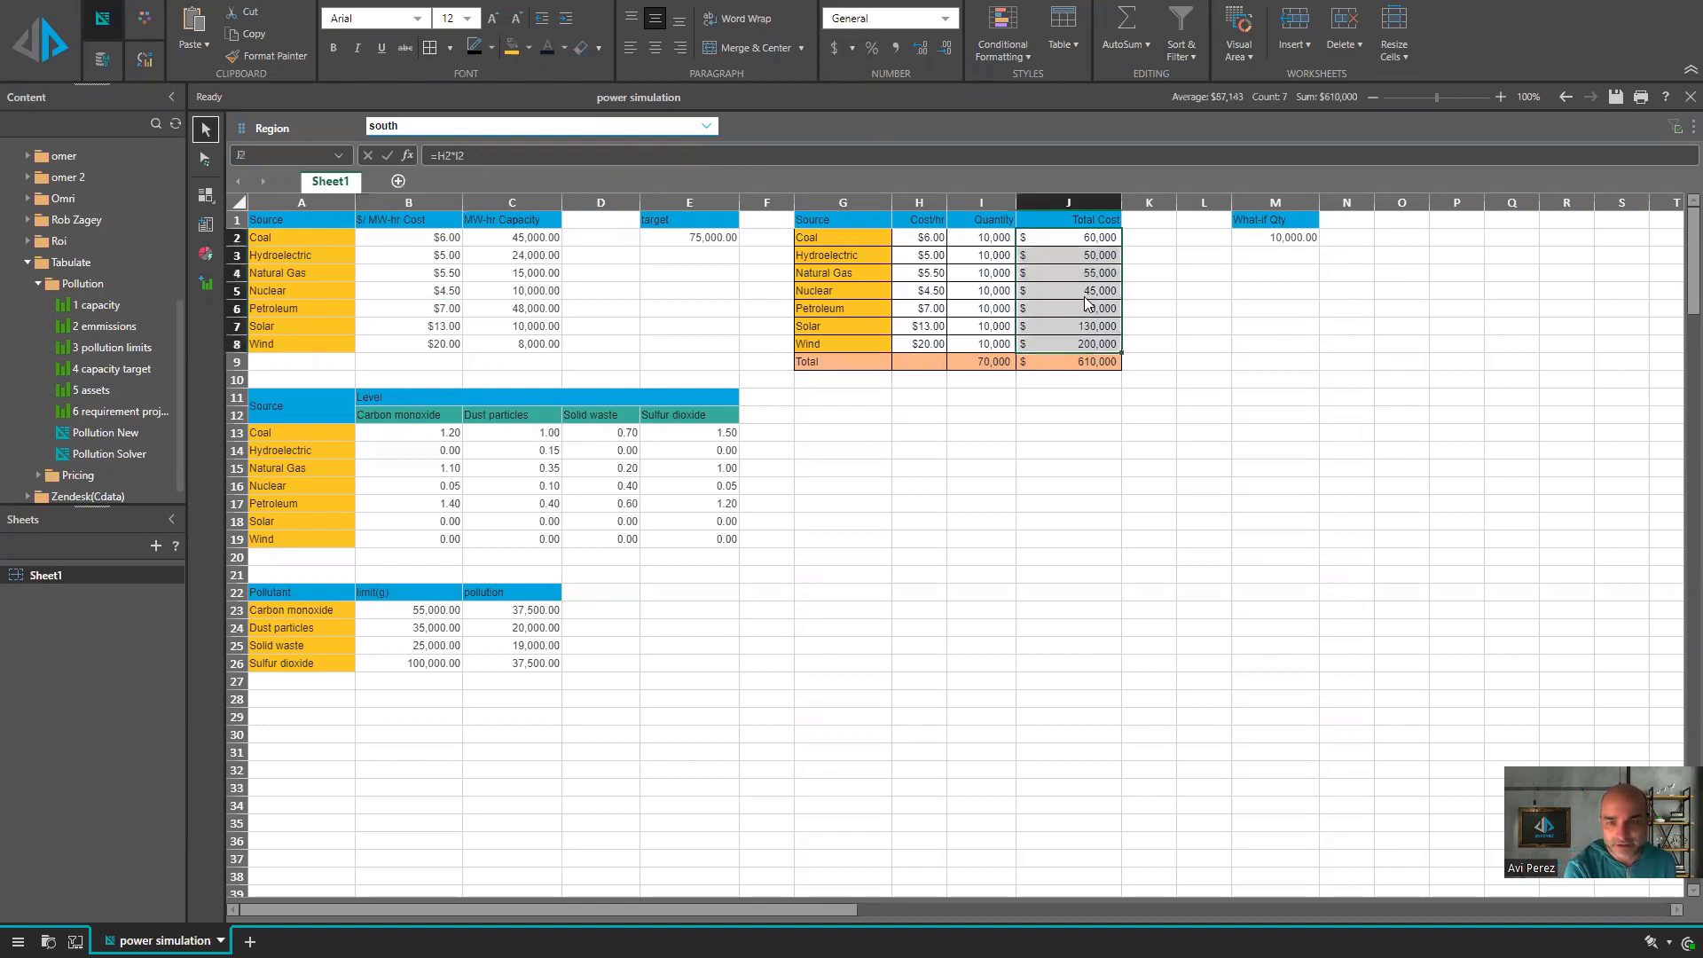
{"action": "left_click", "coordinate": [1003, 50]}
{"action": "mouse_move", "coordinate": [1027, 233]}
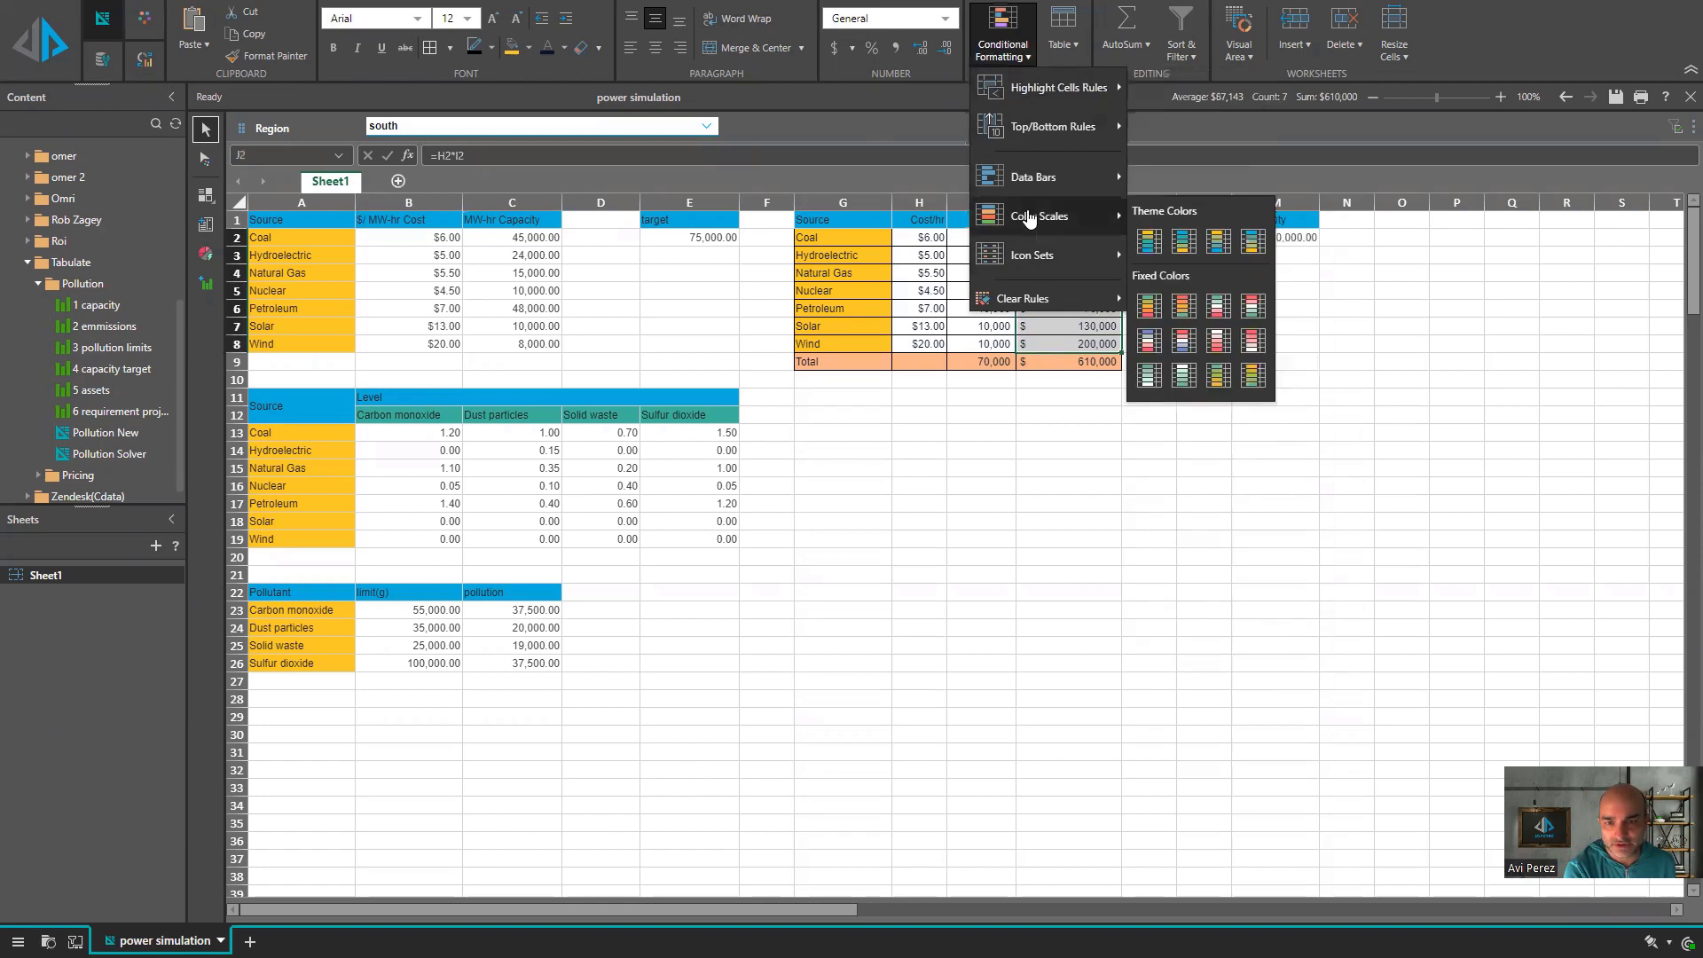
{"action": "mouse_move", "coordinate": [1084, 180]}
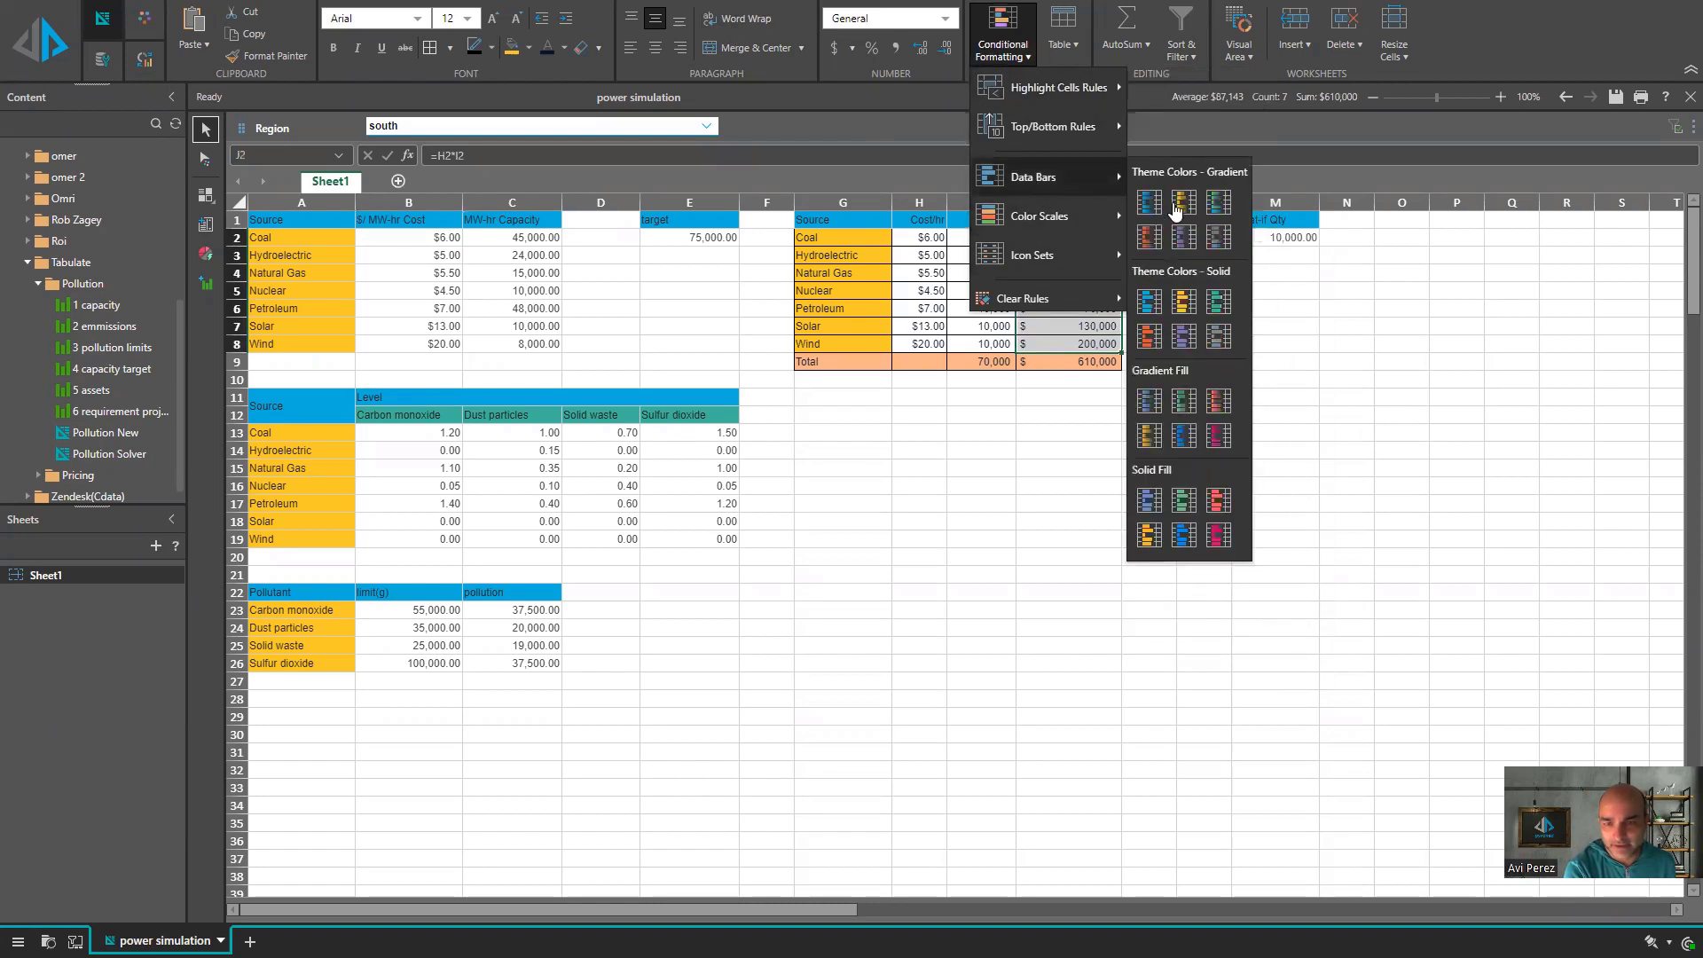
{"action": "left_click", "coordinate": [1183, 401]}
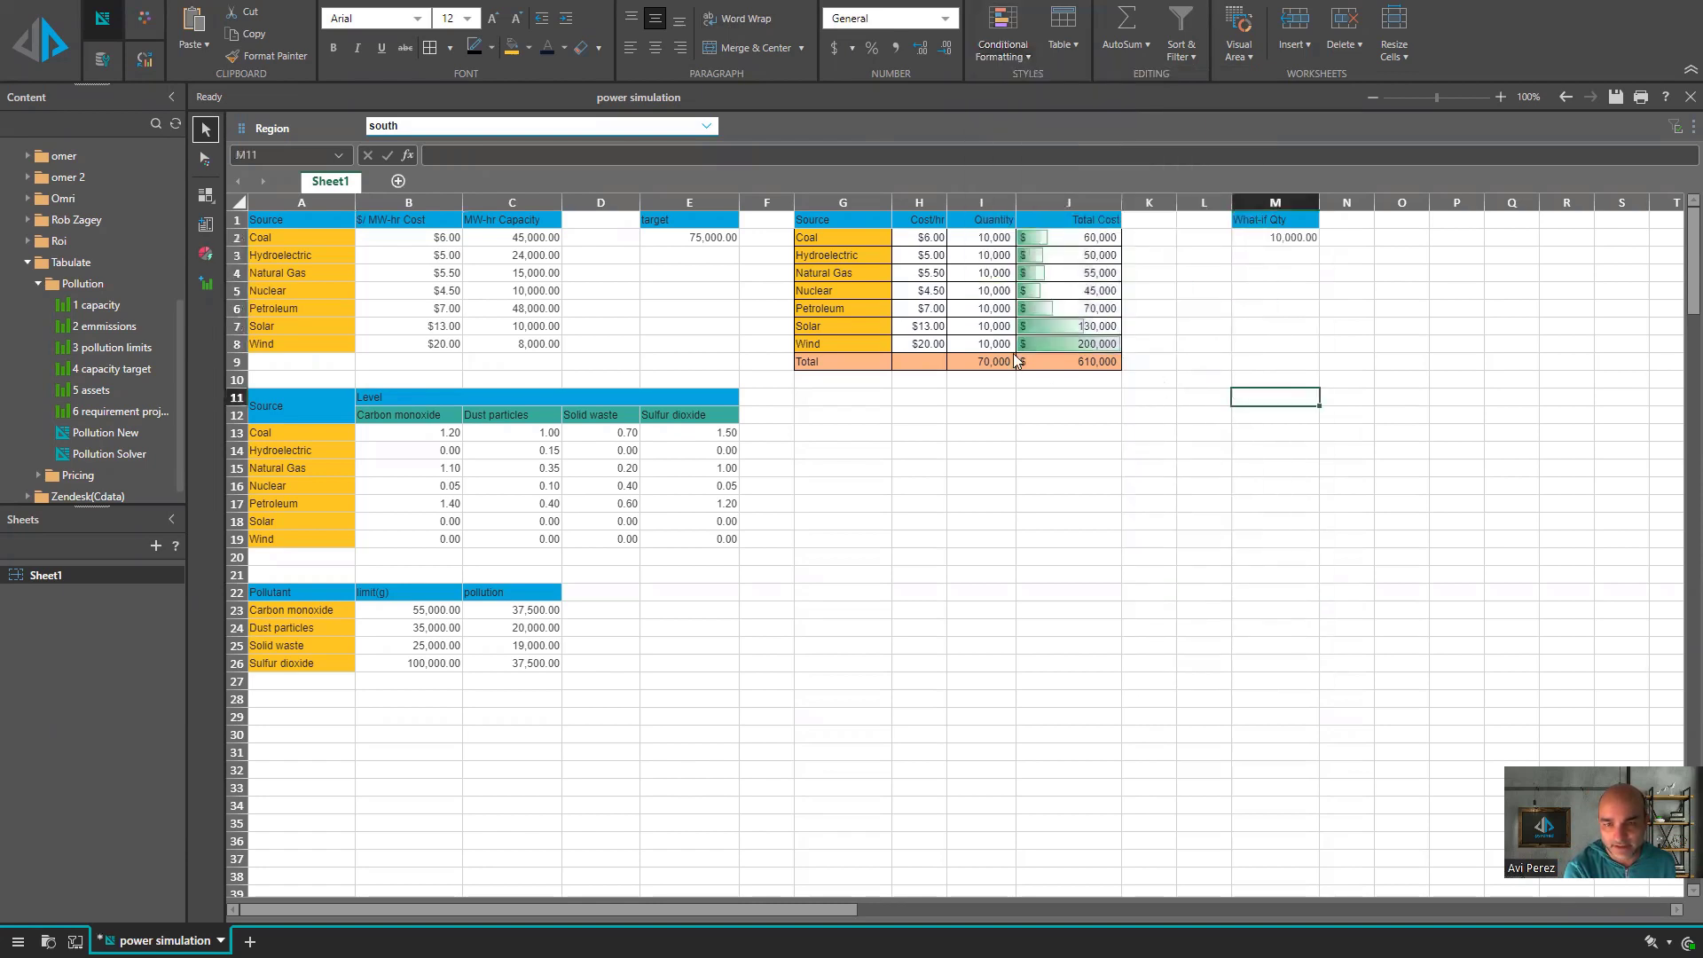
- Apply the first theme color scale to the Quantity values in I2:I8
{"action": "left_click_drag", "start_coordinate": [983, 344], "coordinate": [982, 237]}
{"action": "left_click", "coordinate": [1003, 50]}
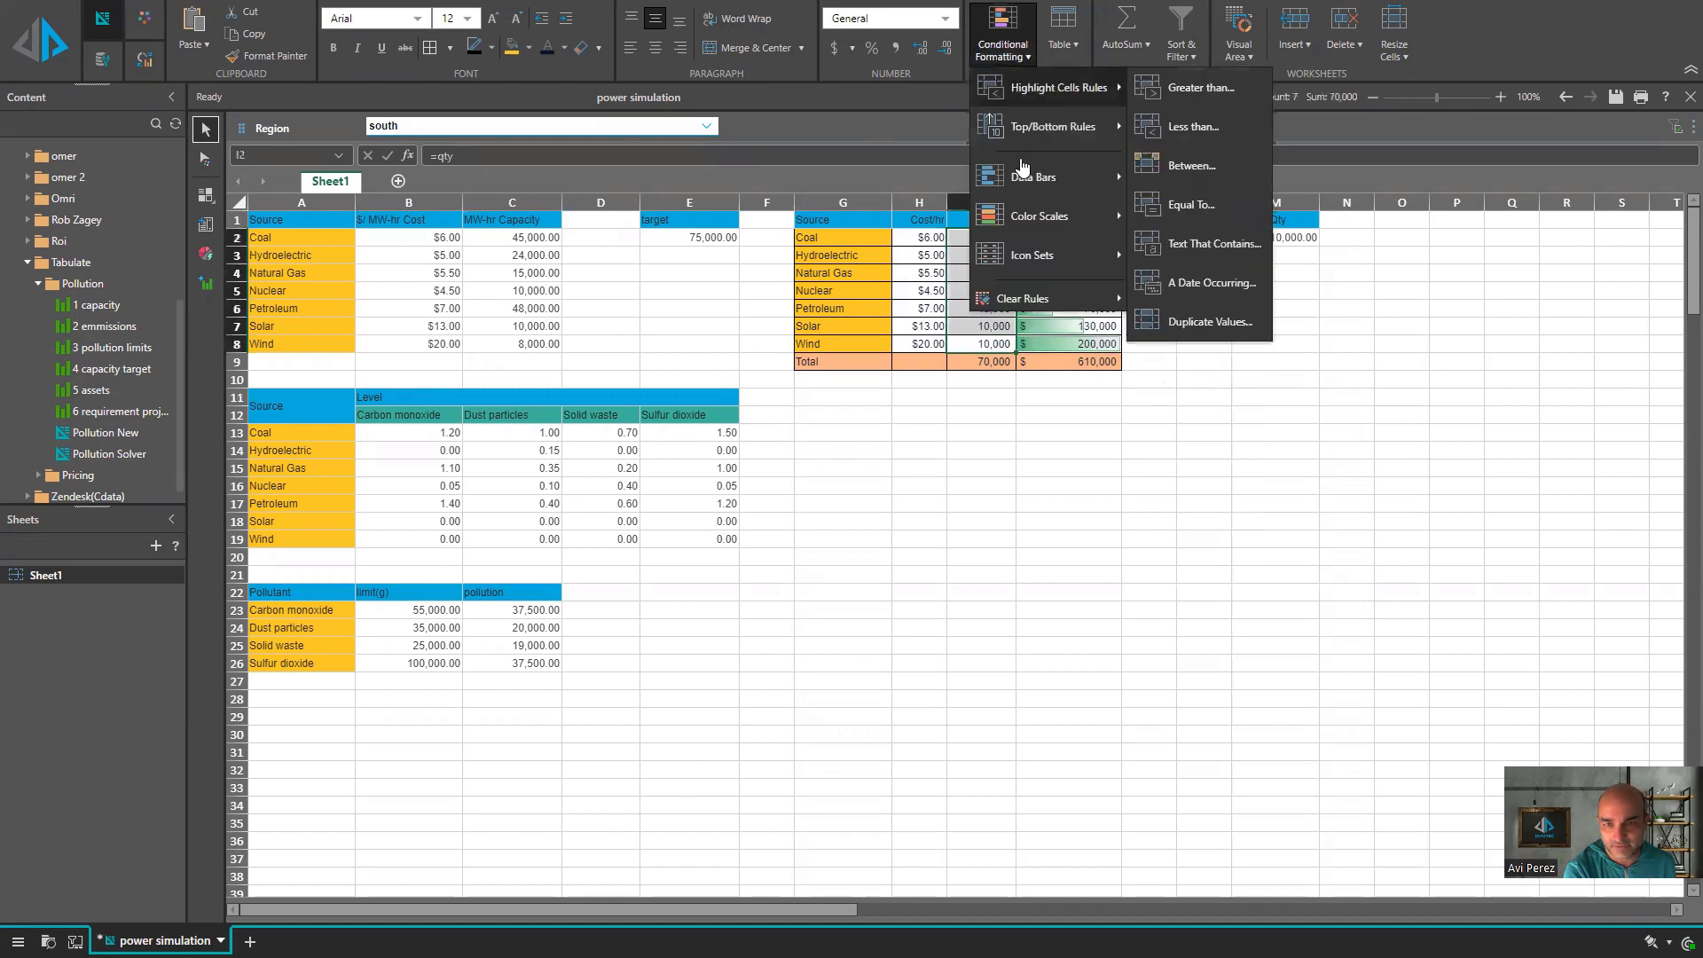
{"action": "mouse_move", "coordinate": [1069, 197]}
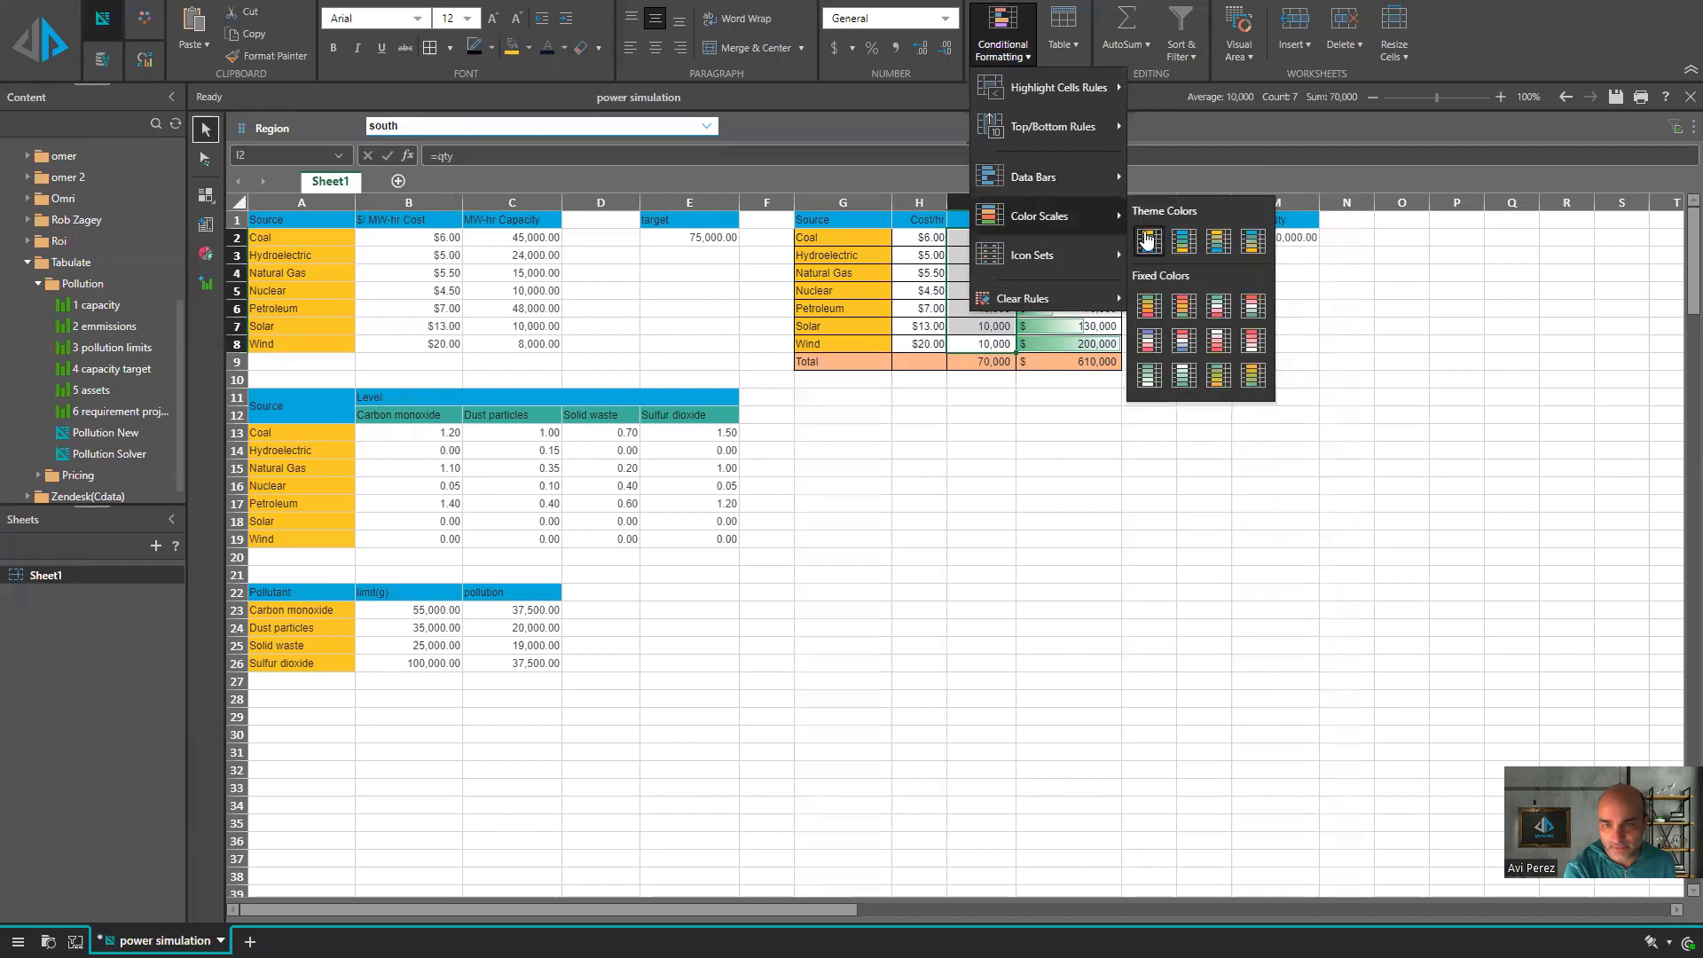
{"action": "left_click", "coordinate": [1145, 238]}
{"action": "left_click", "coordinate": [1253, 362]}
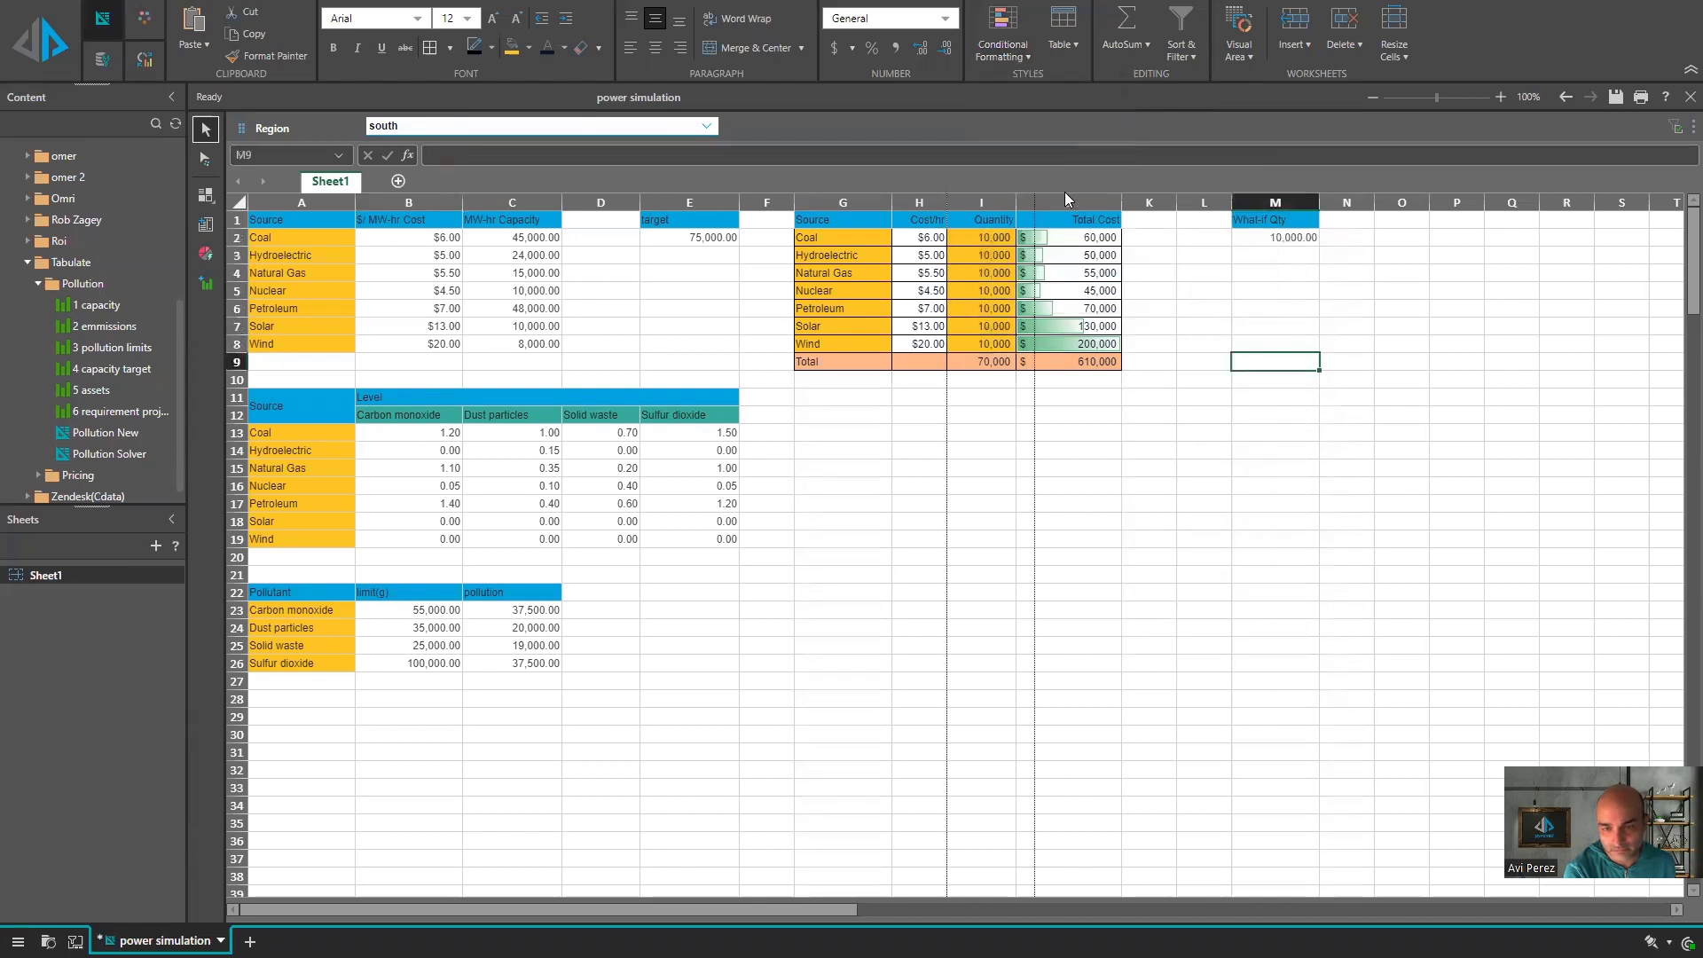
- Widen the Quantity, Total Cost and Cost/hr columns of the cost table
{"action": "left_click_drag", "start_coordinate": [1056, 198], "coordinate": [1070, 200]}
{"action": "left_click_drag", "start_coordinate": [1174, 202], "coordinate": [1209, 202]}
{"action": "left_click", "coordinate": [1243, 283]}
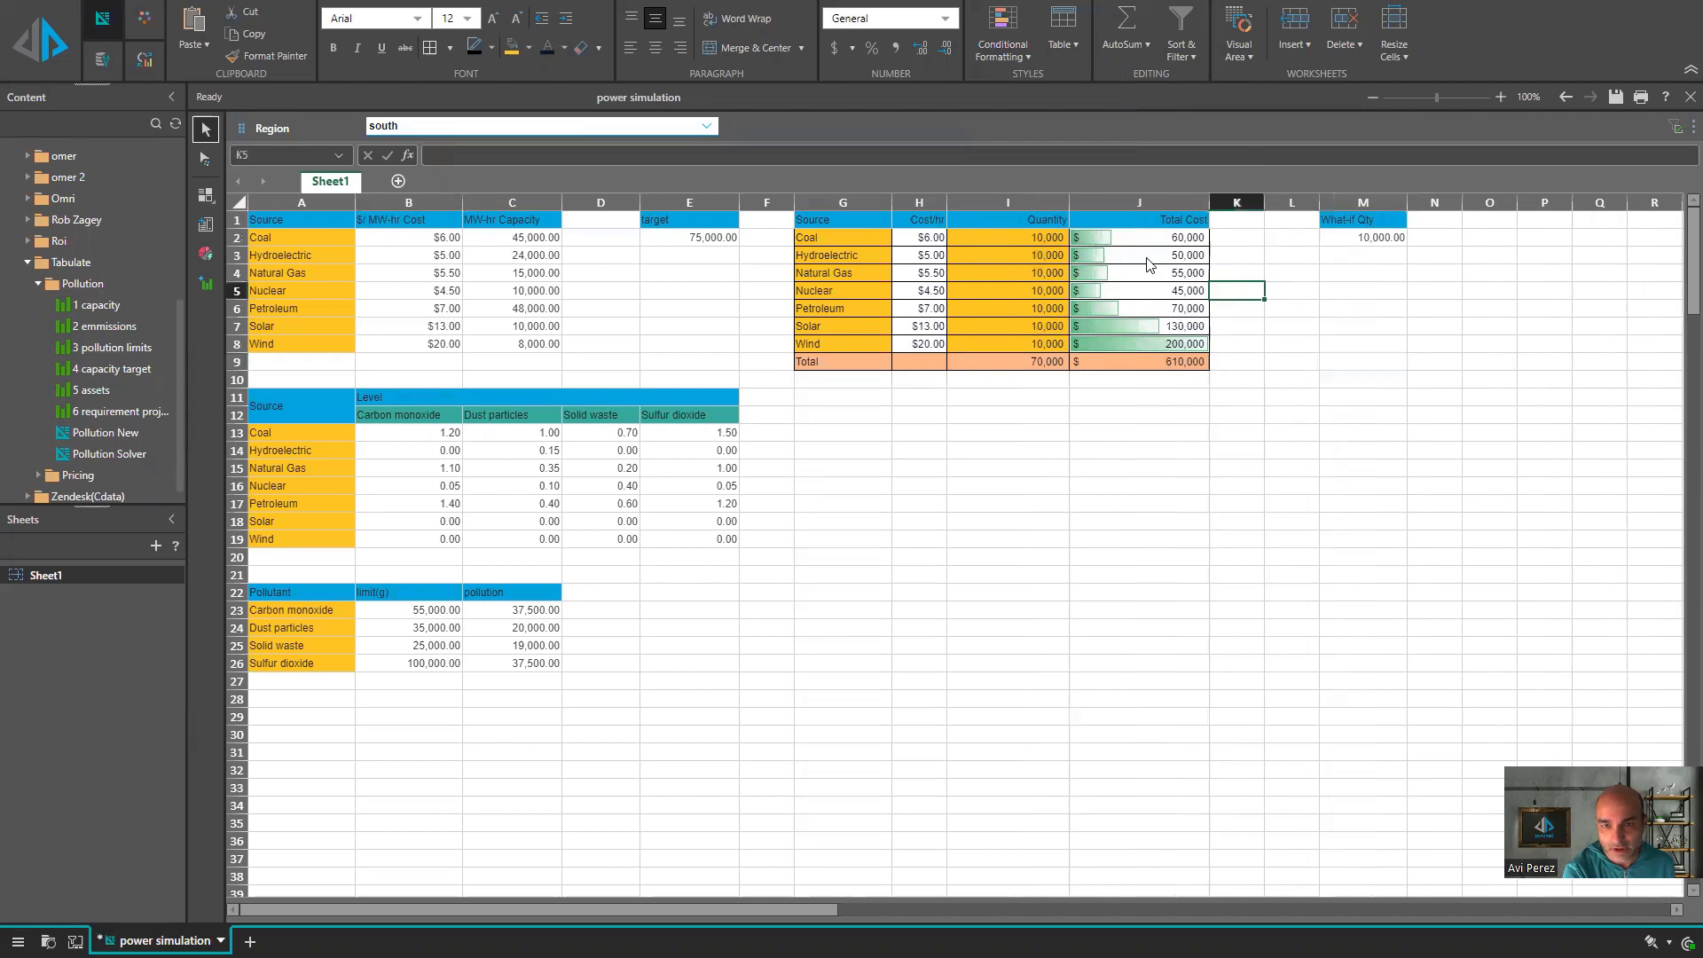
{"action": "left_click_drag", "start_coordinate": [947, 201], "coordinate": [985, 200]}
{"action": "left_click", "coordinate": [1272, 435]}
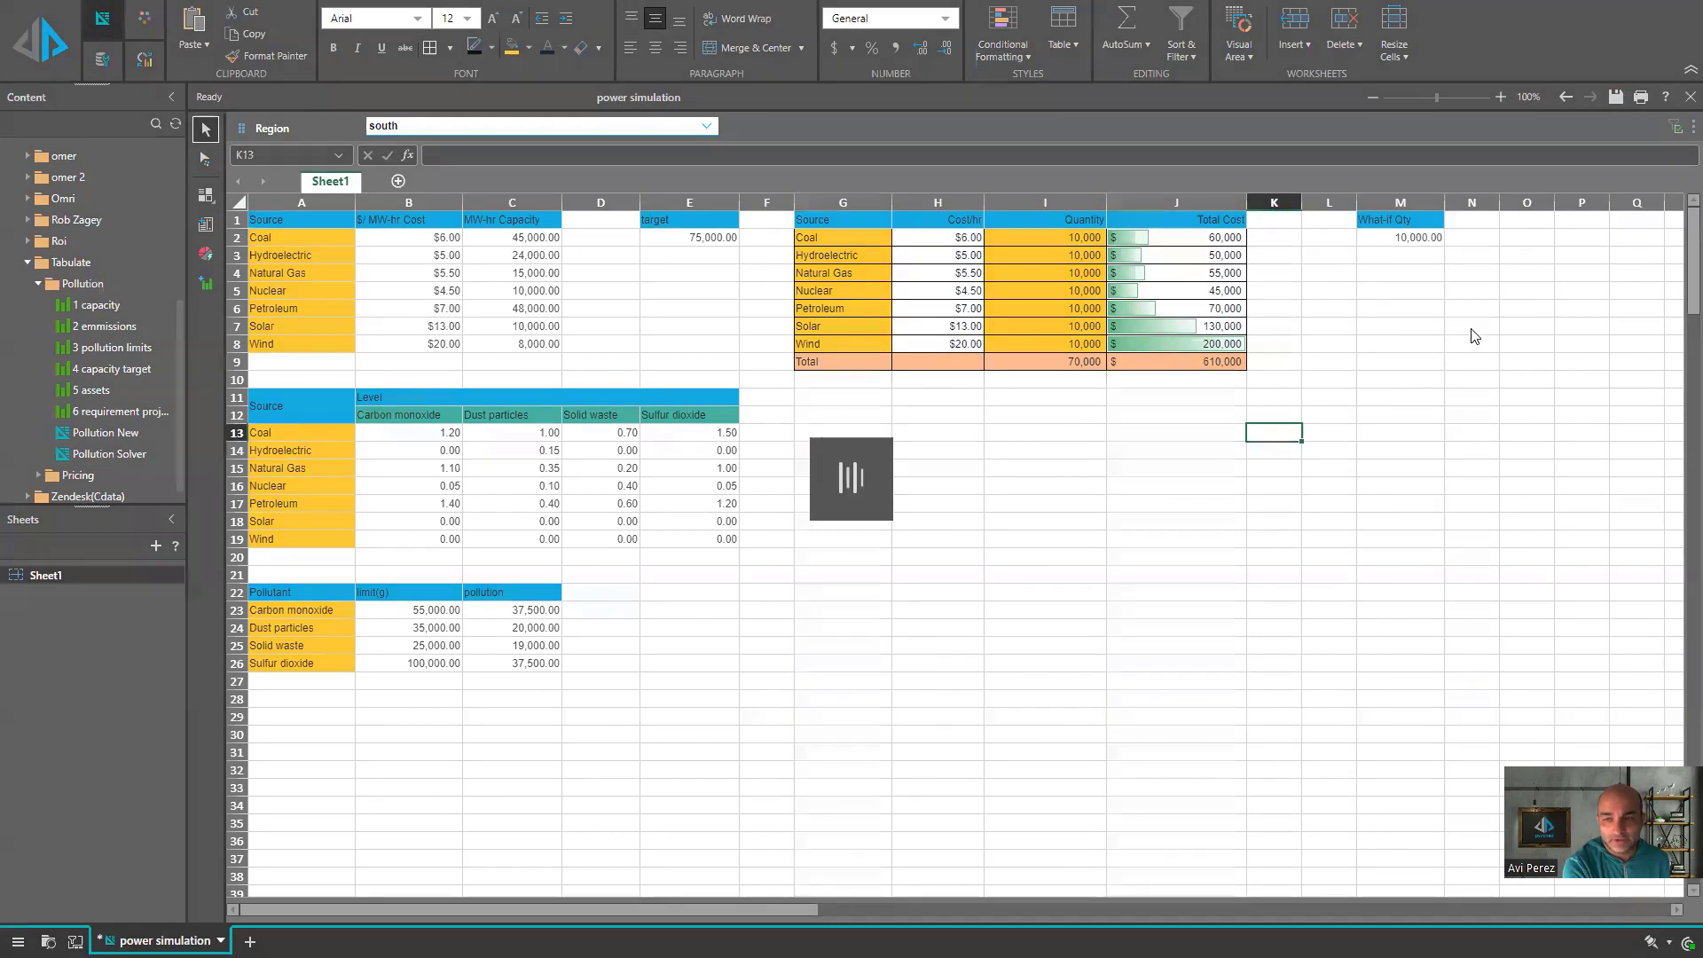
{"action": "left_click", "coordinate": [1473, 332]}
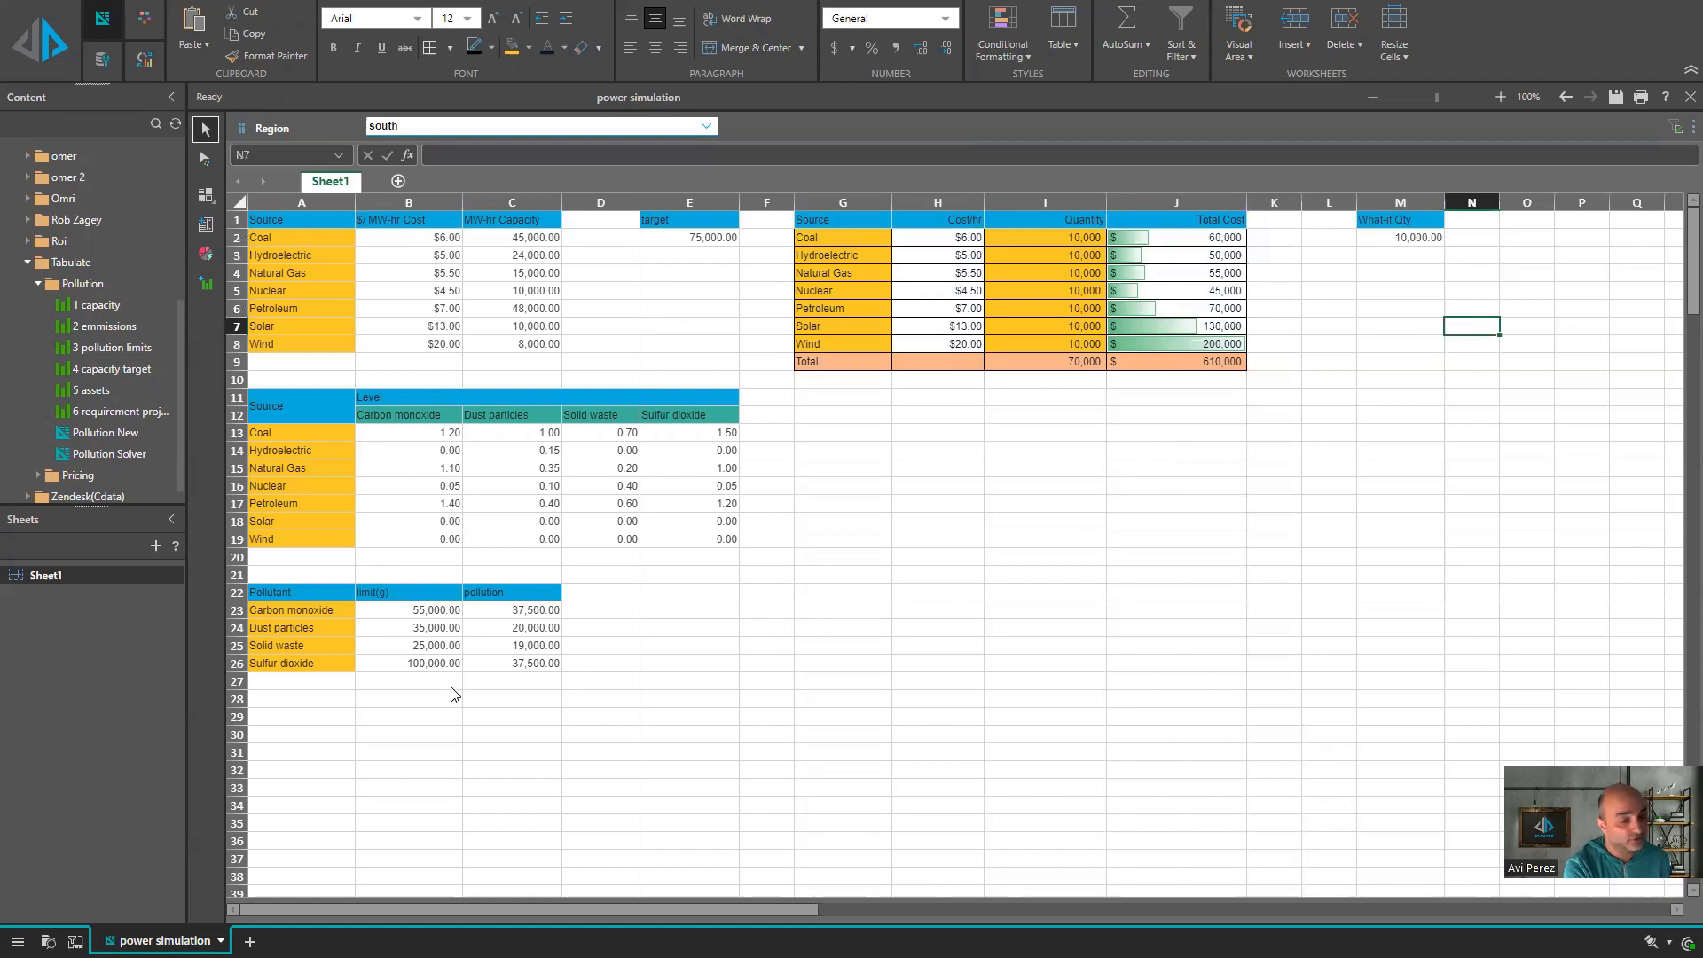
{"action": "left_click", "coordinate": [901, 561]}
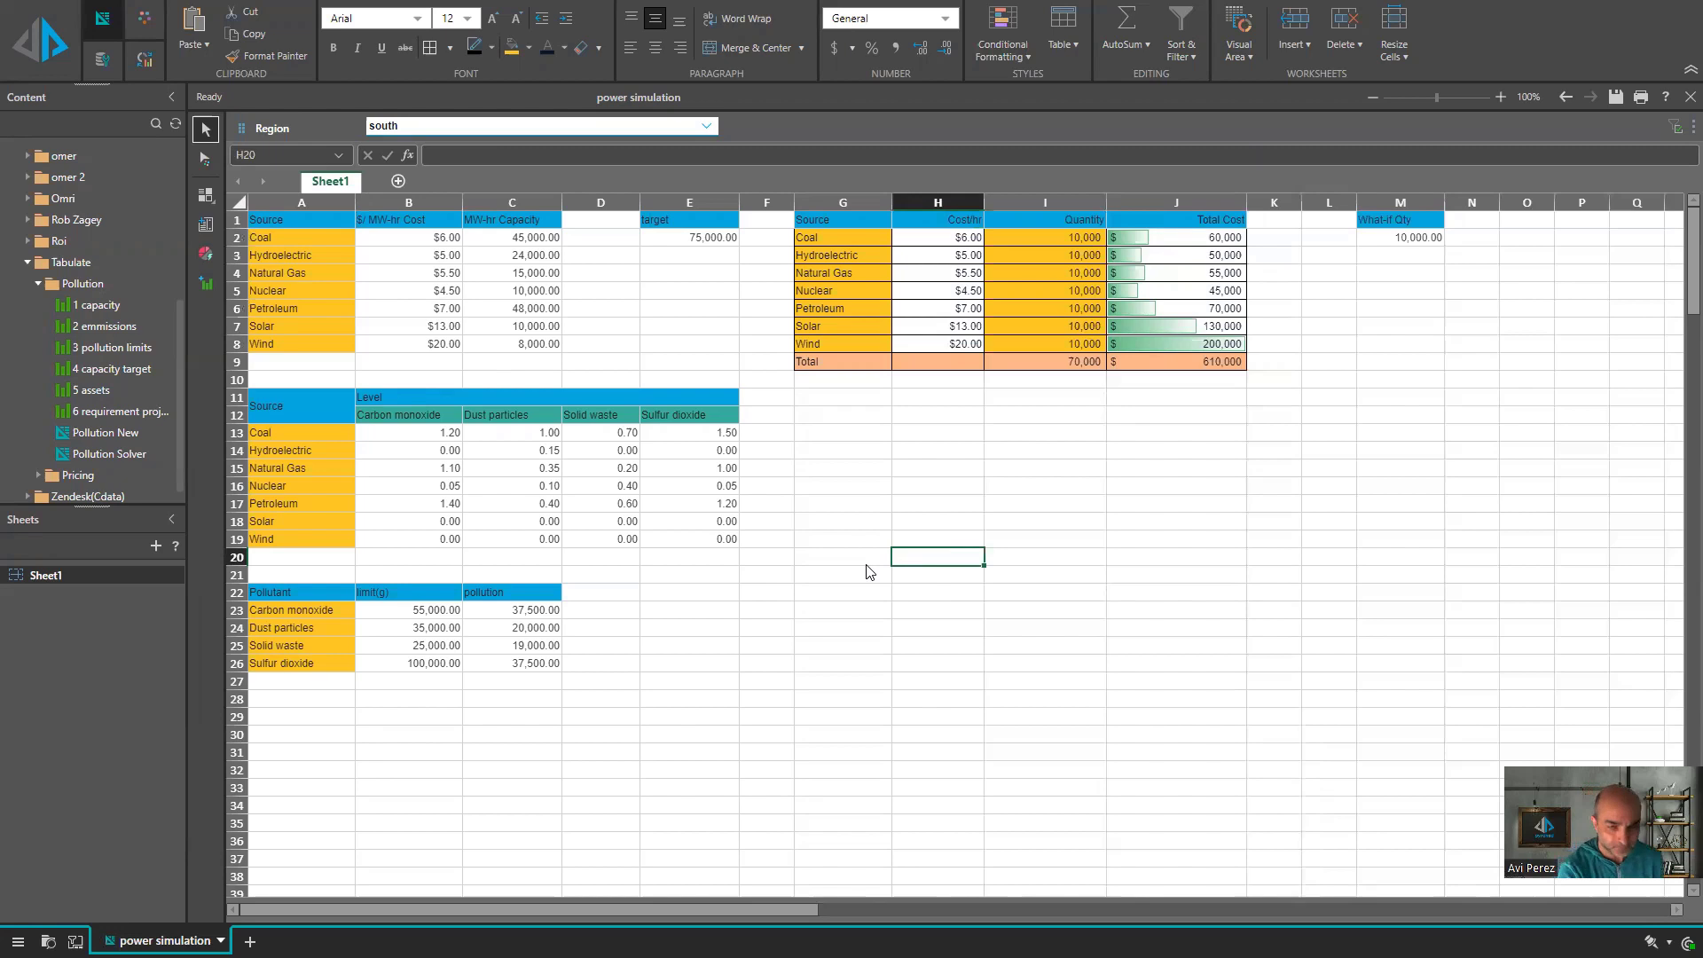
- Open the Solver and set it to minimize the total cost in J9 by changing the quantities in I2:I8
{"action": "left_click", "coordinate": [102, 60]}
{"action": "left_click", "coordinate": [247, 27]}
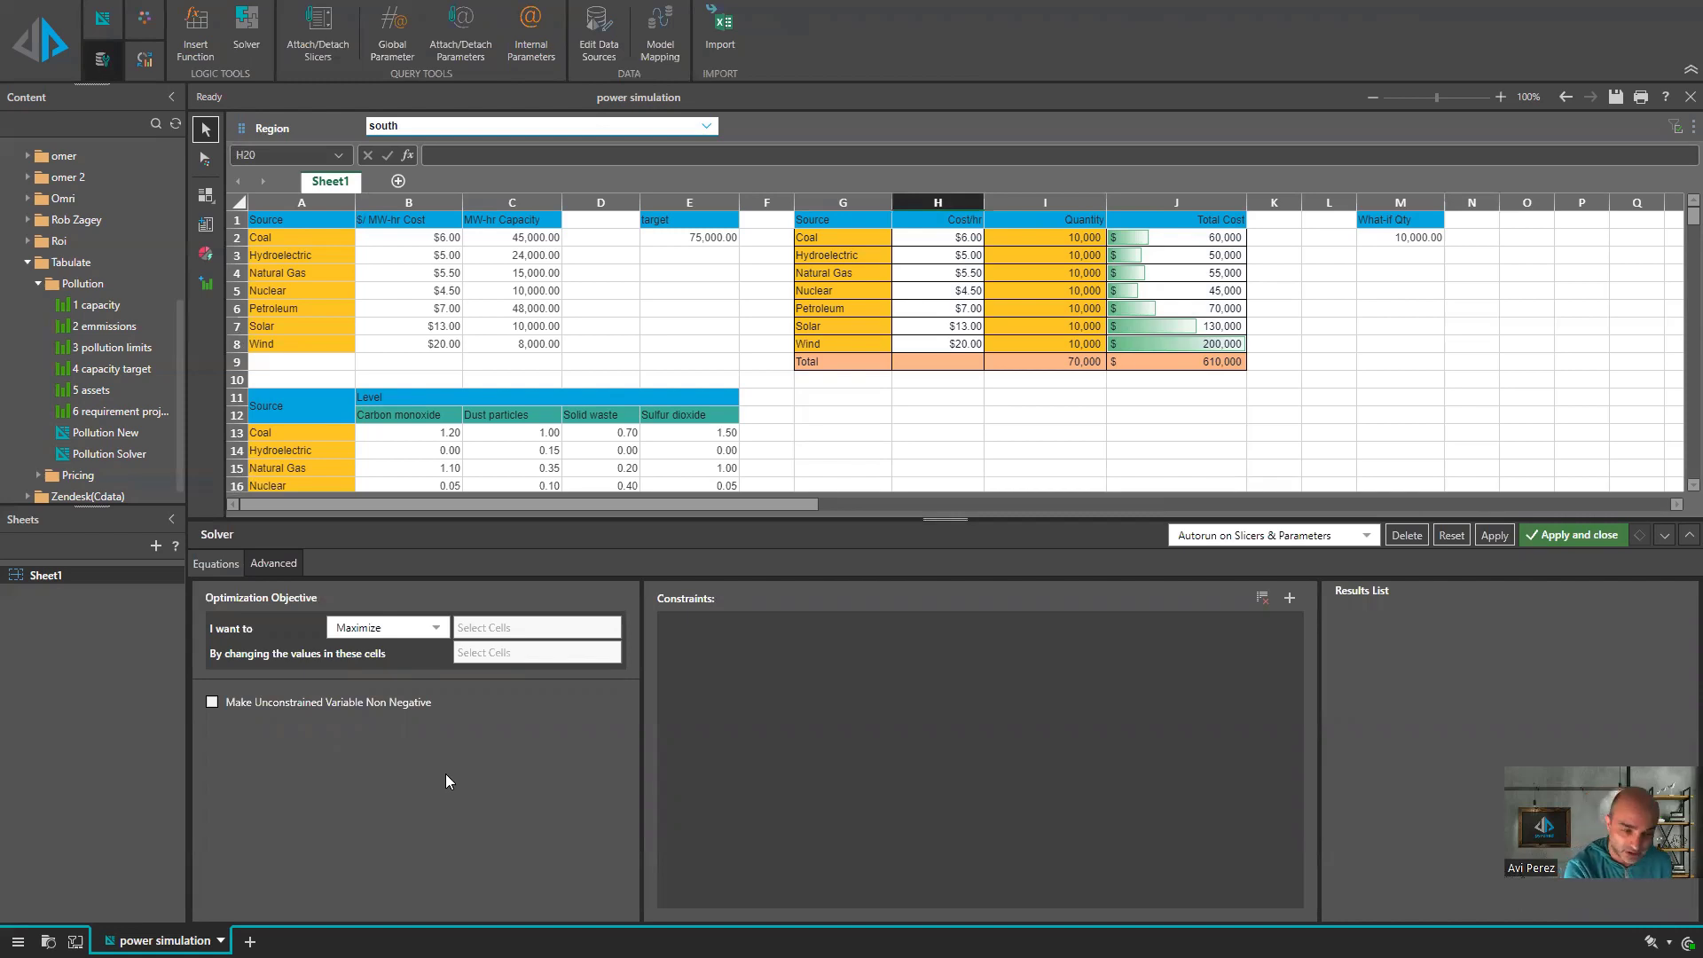
{"action": "left_click", "coordinate": [388, 628]}
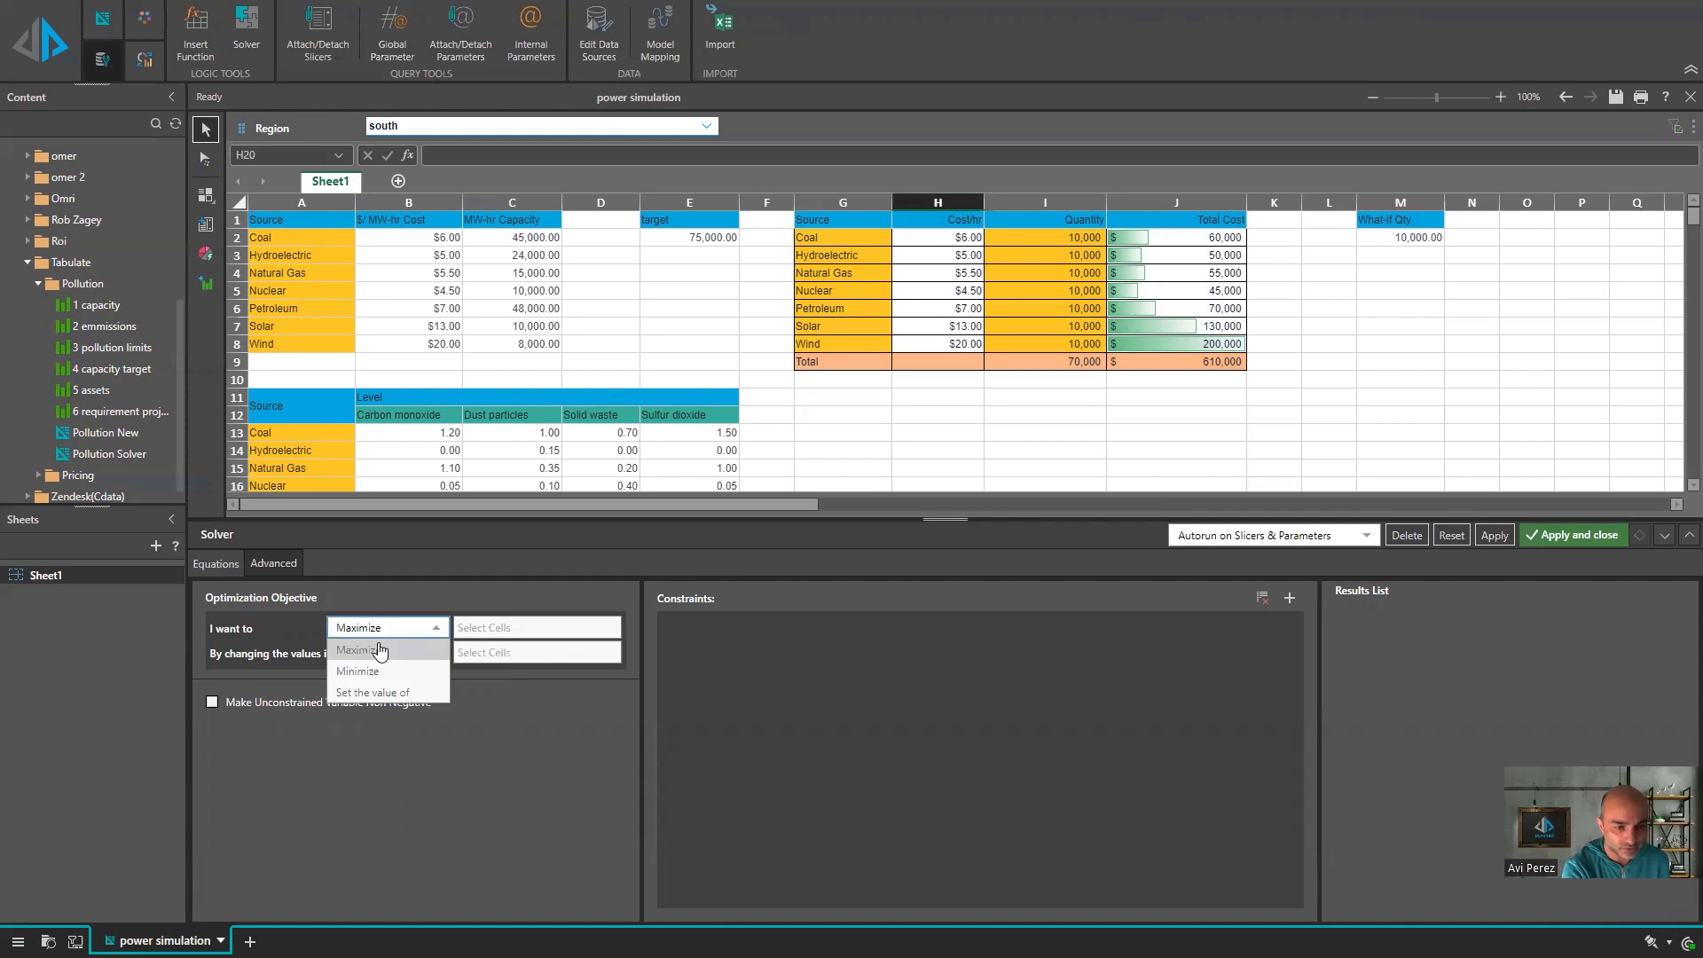
{"action": "left_click", "coordinate": [377, 659]}
{"action": "left_click", "coordinate": [541, 628]}
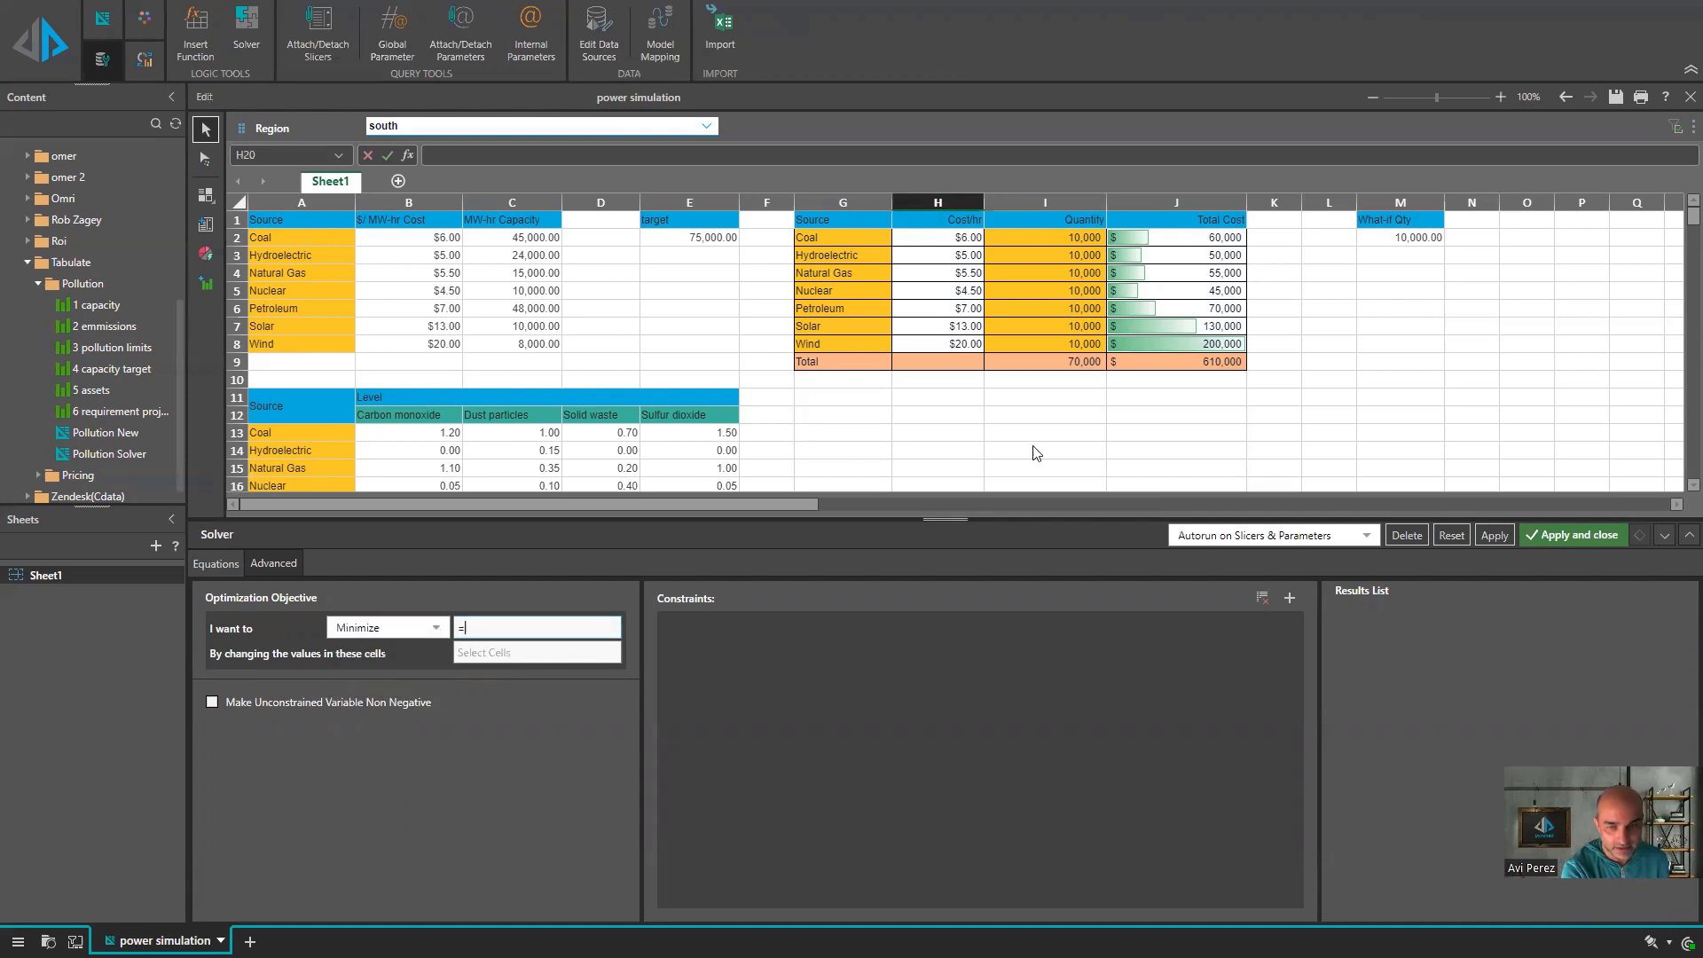
{"action": "left_click", "coordinate": [1187, 360]}
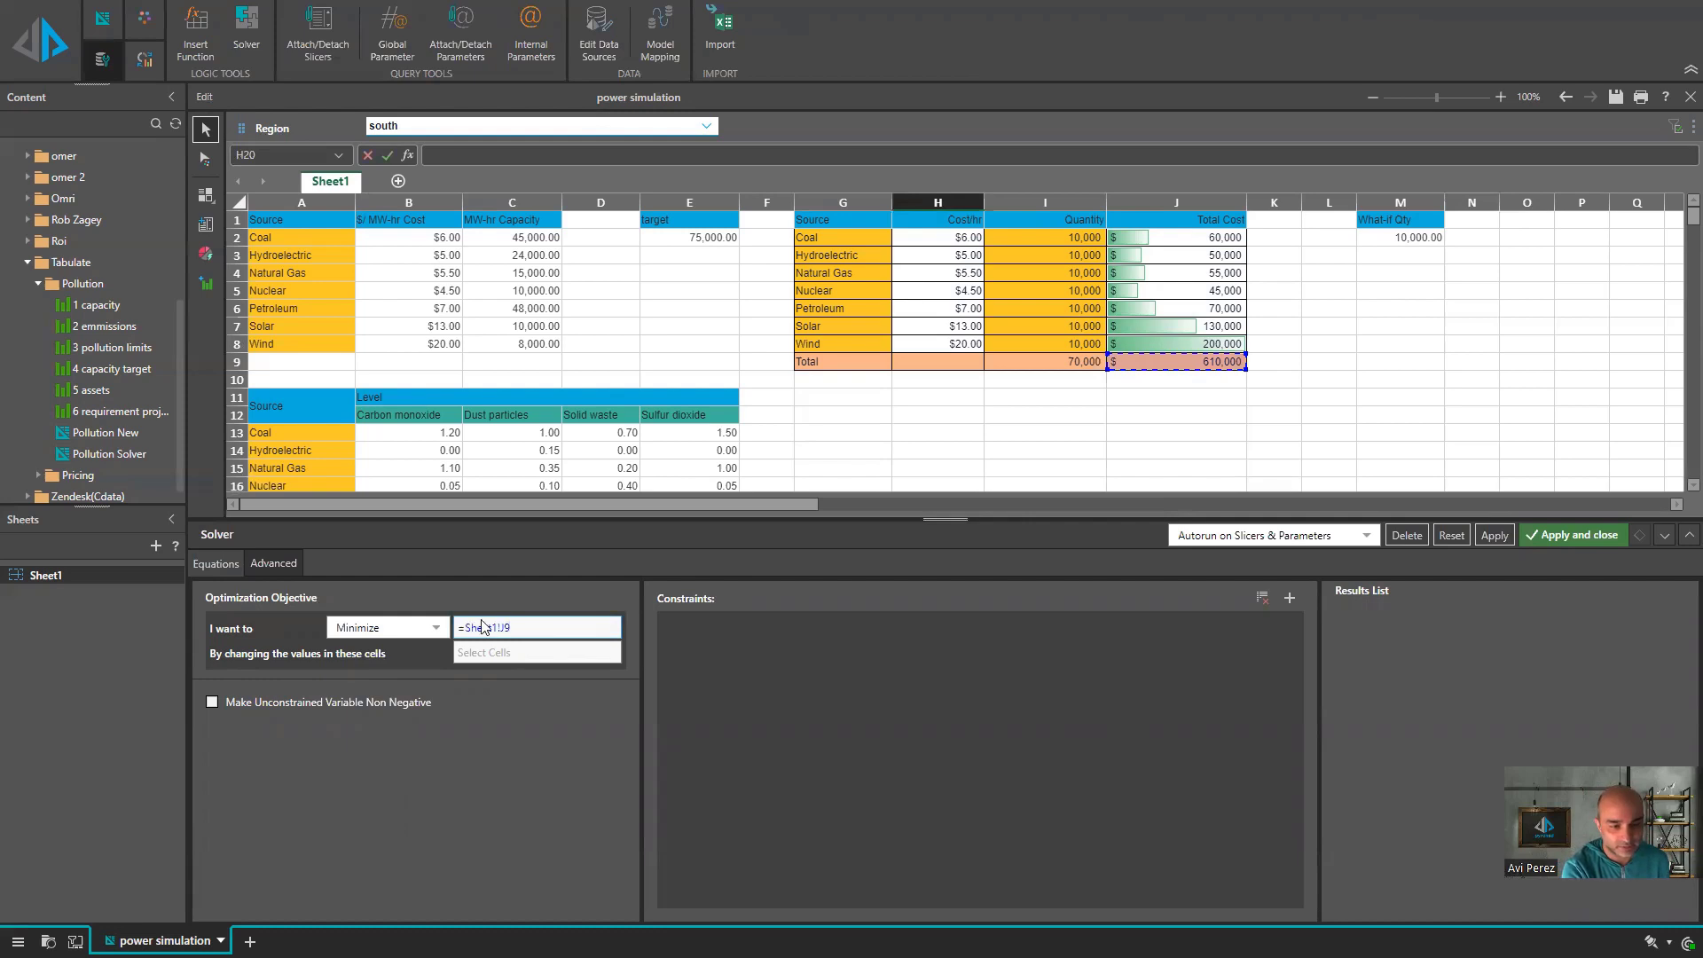
{"action": "left_click", "coordinate": [502, 653]}
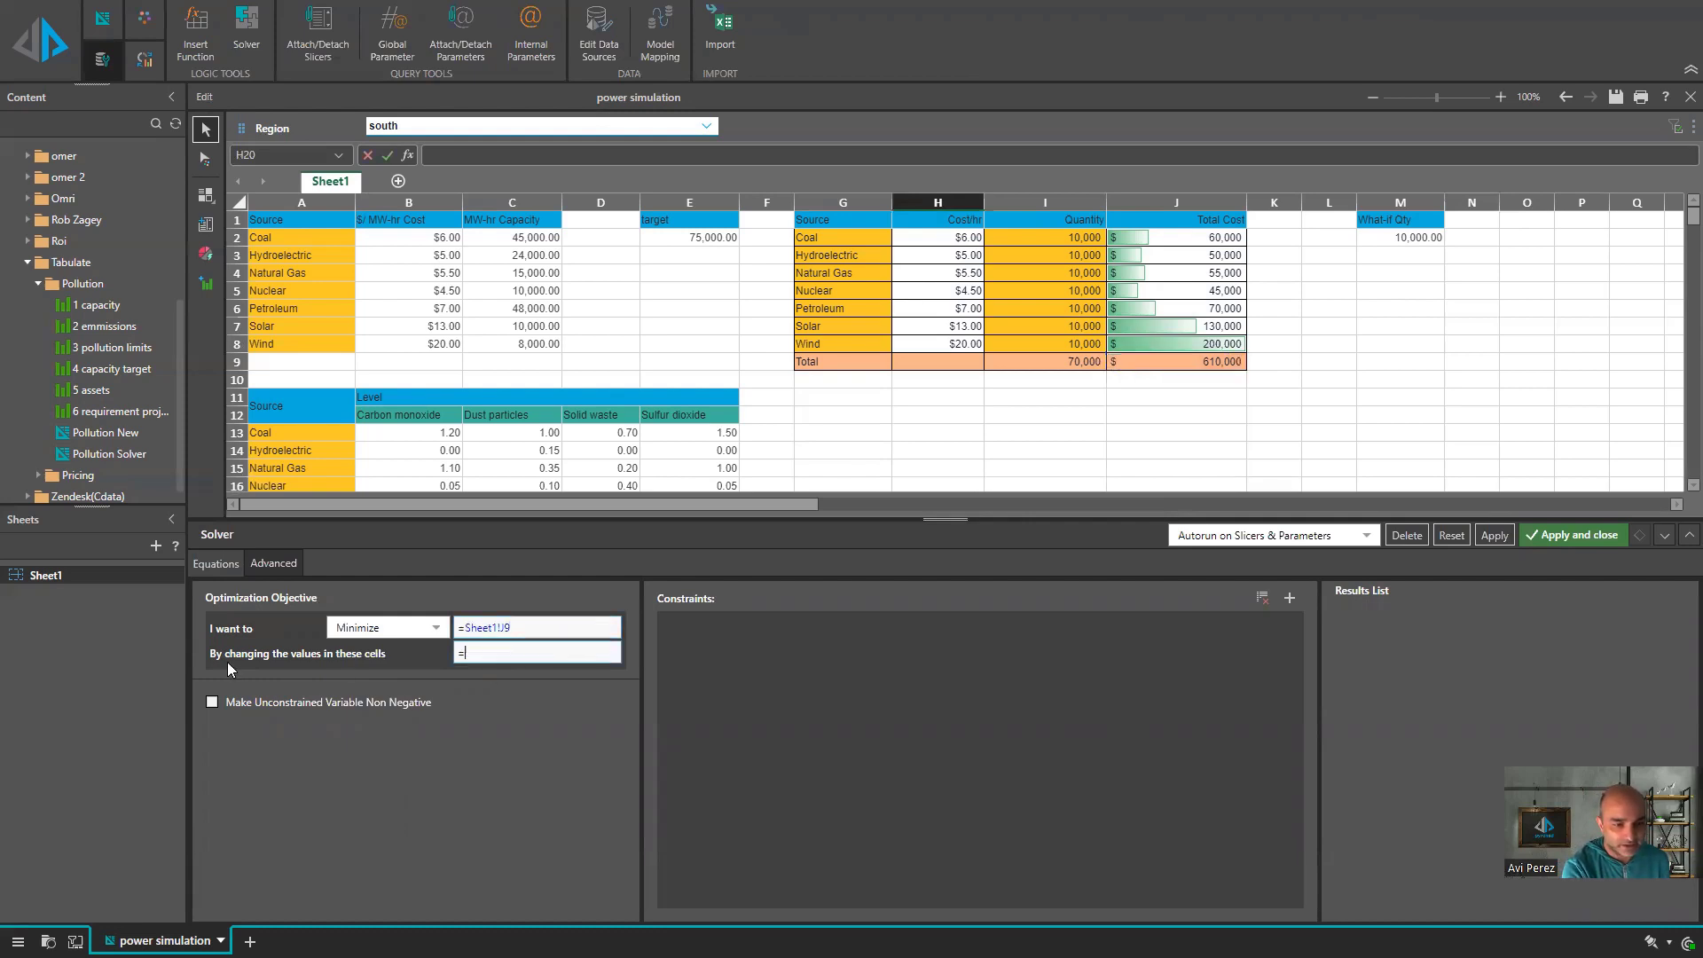
{"action": "left_click_drag", "start_coordinate": [1068, 346], "coordinate": [1072, 232]}
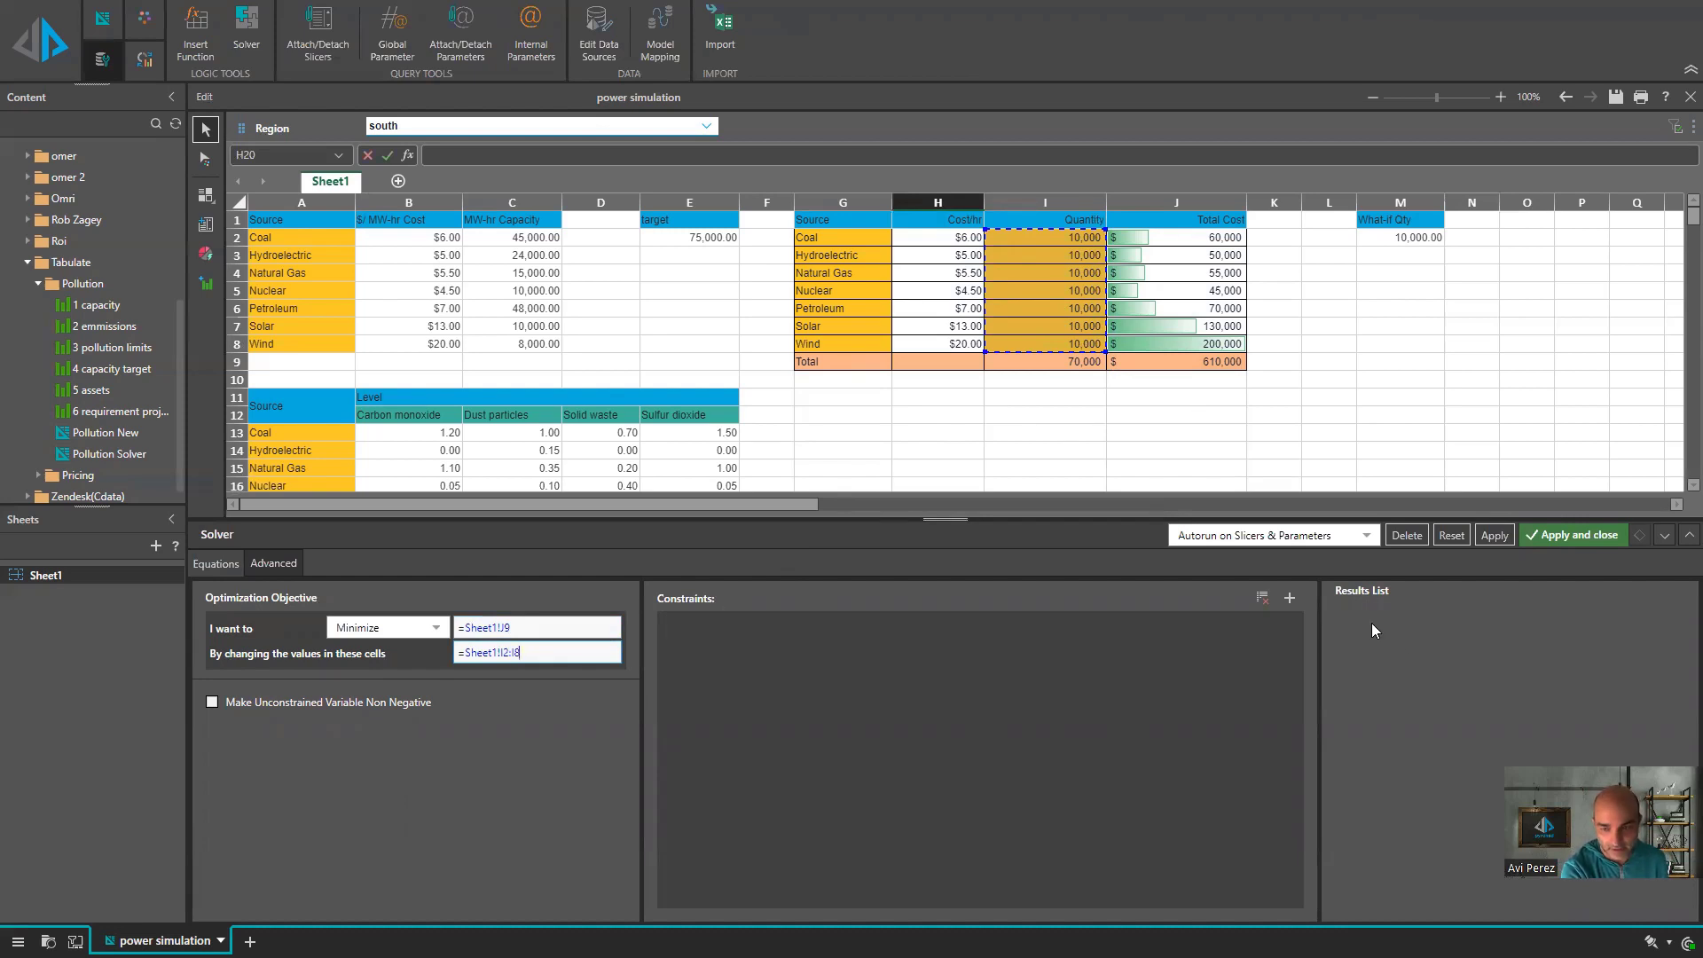
- Add a Solver constraint keeping the quantities in I2:I8 greater than or equal to 0
{"action": "left_click", "coordinate": [1289, 601]}
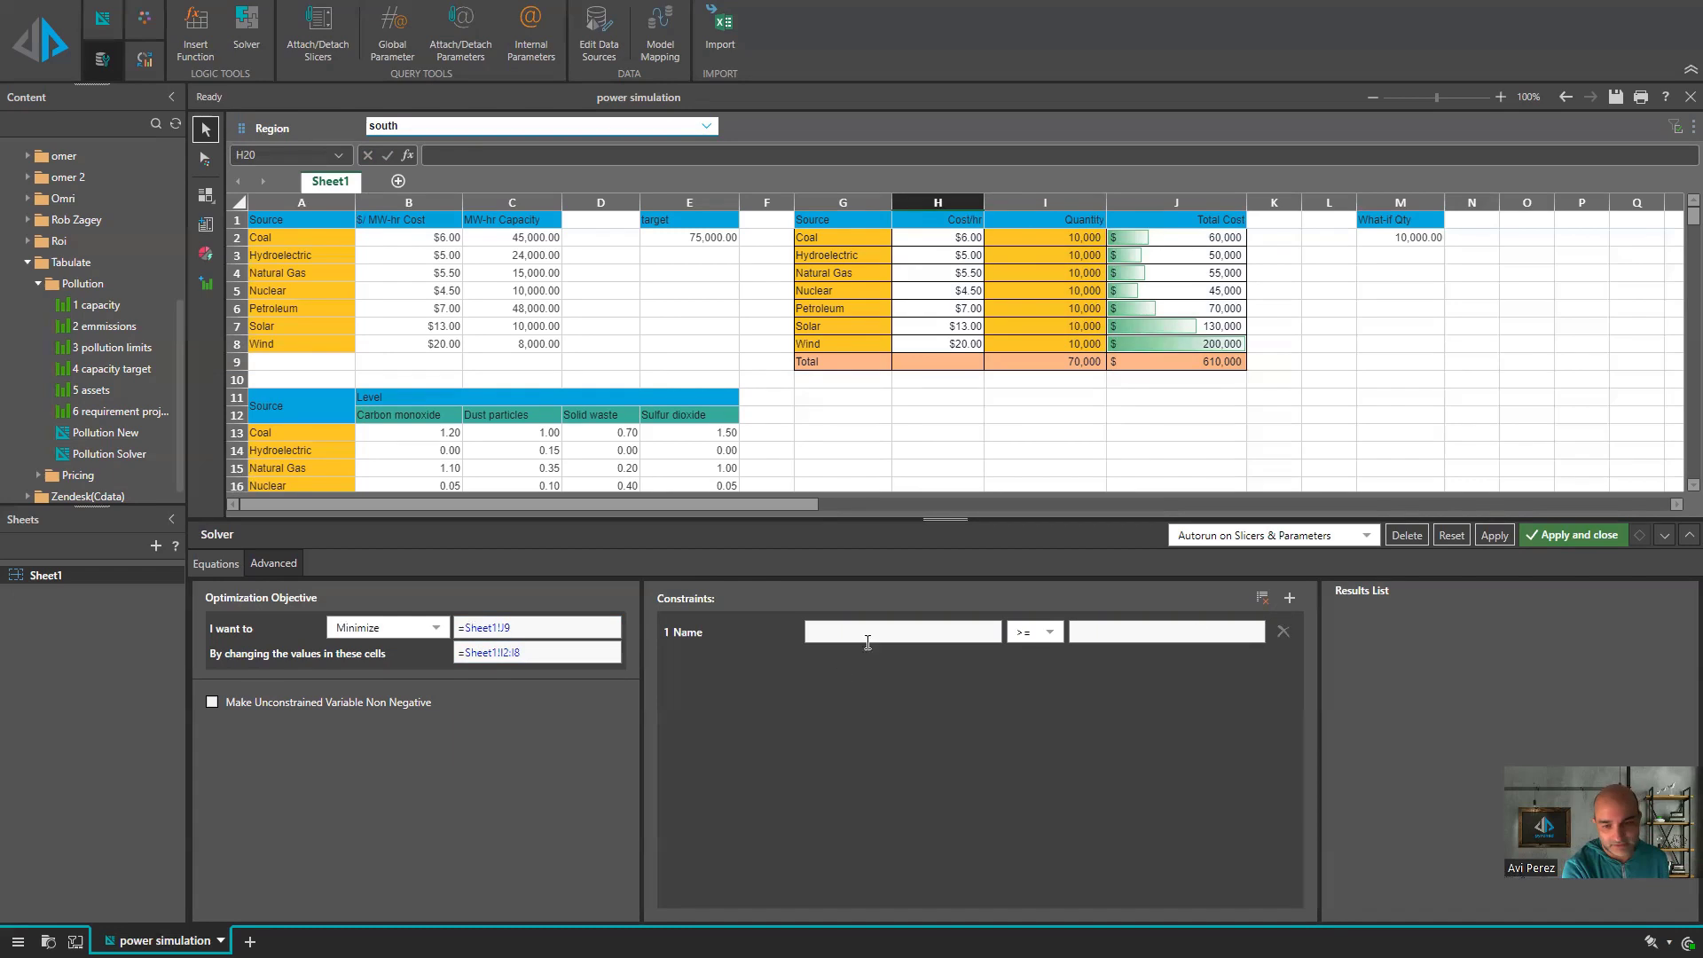
{"action": "left_click_drag", "start_coordinate": [1052, 242], "coordinate": [1052, 346]}
{"action": "left_click", "coordinate": [1097, 629]}
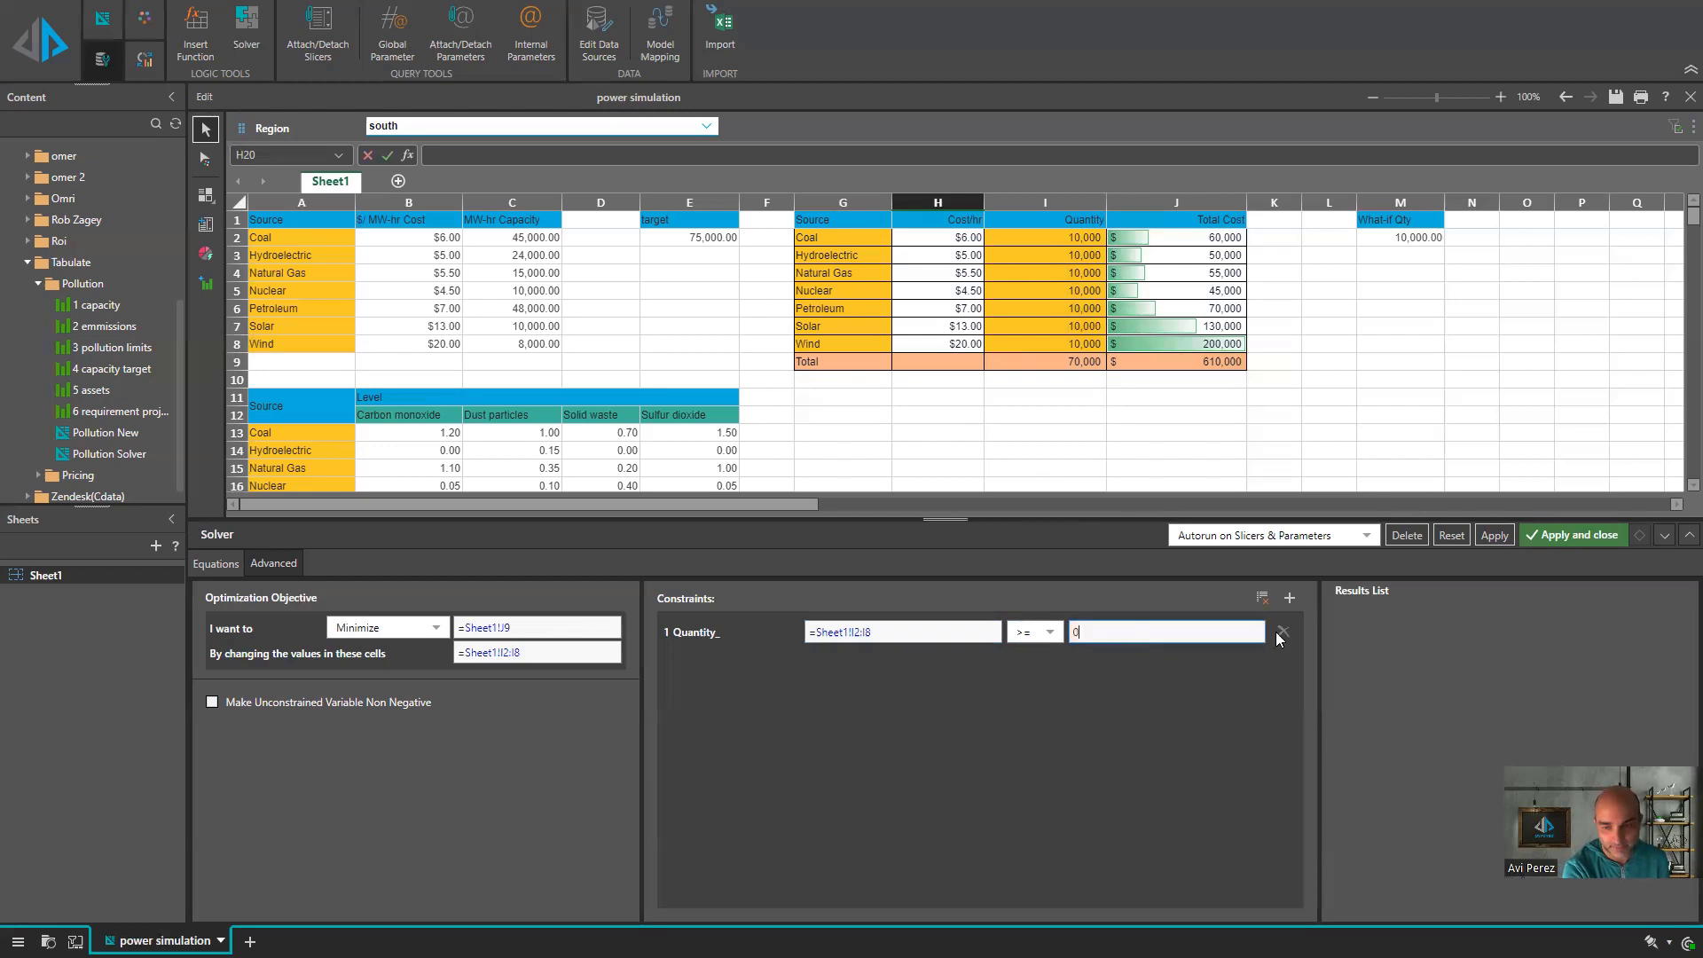
- Add a Solver constraint making the total quantity in I9 equal to the target in E2
{"action": "left_click", "coordinate": [1290, 598]}
{"action": "left_click", "coordinate": [891, 630]}
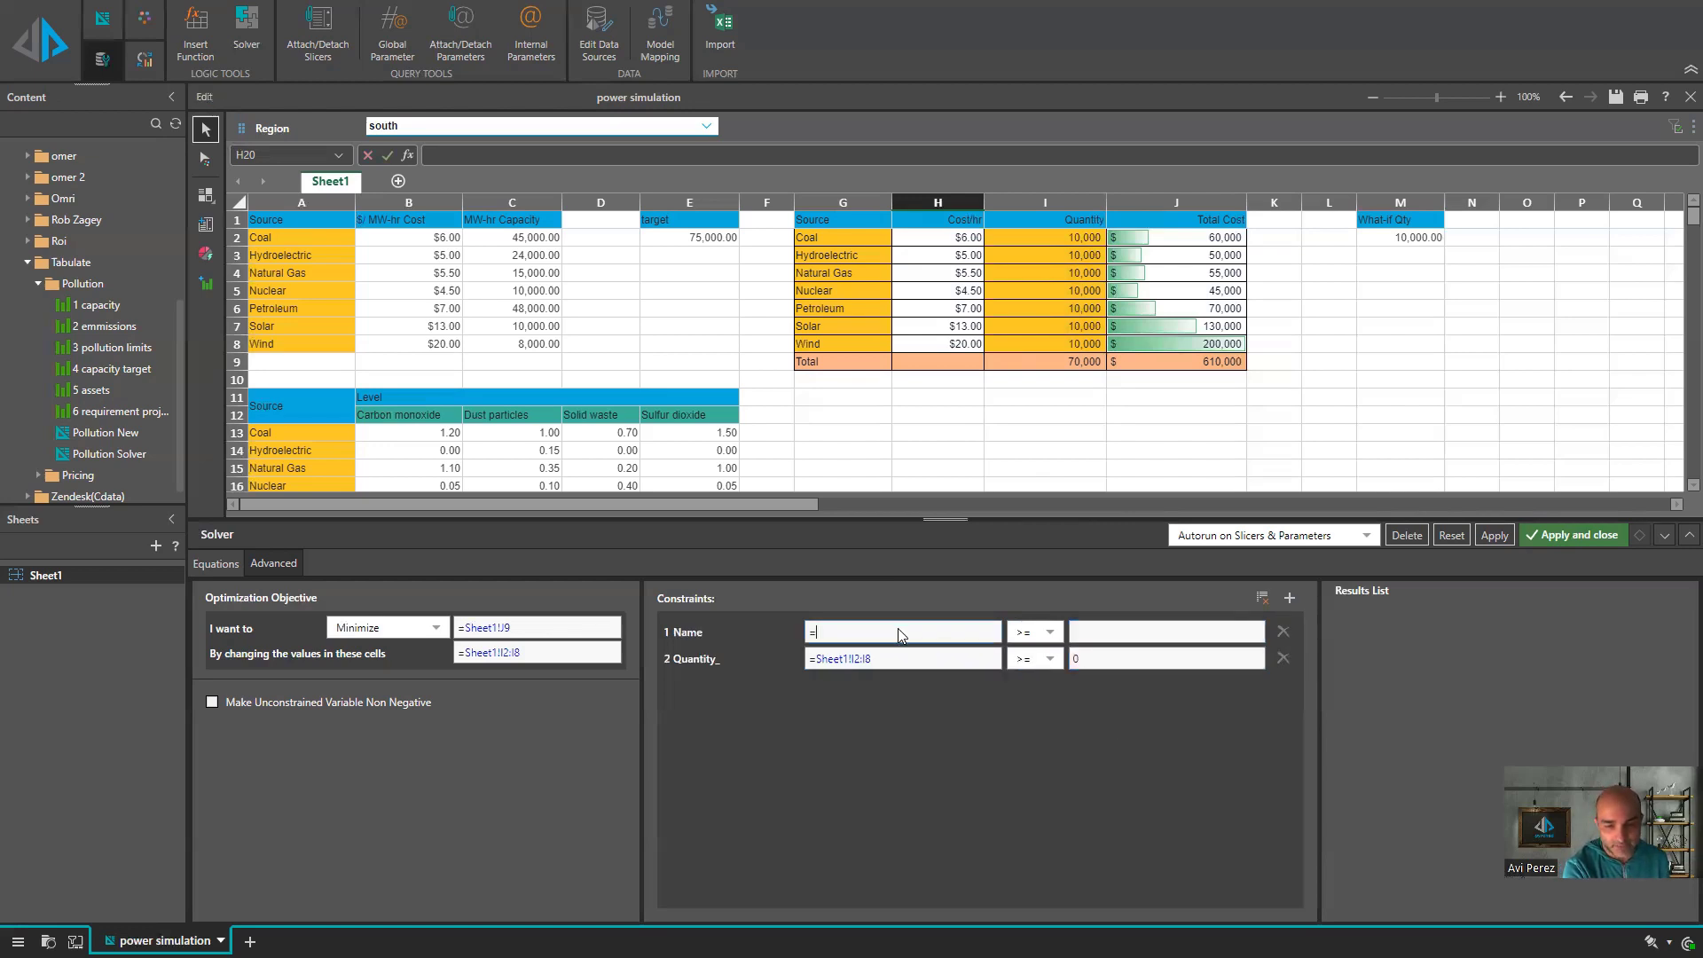
{"action": "left_click", "coordinate": [1079, 364]}
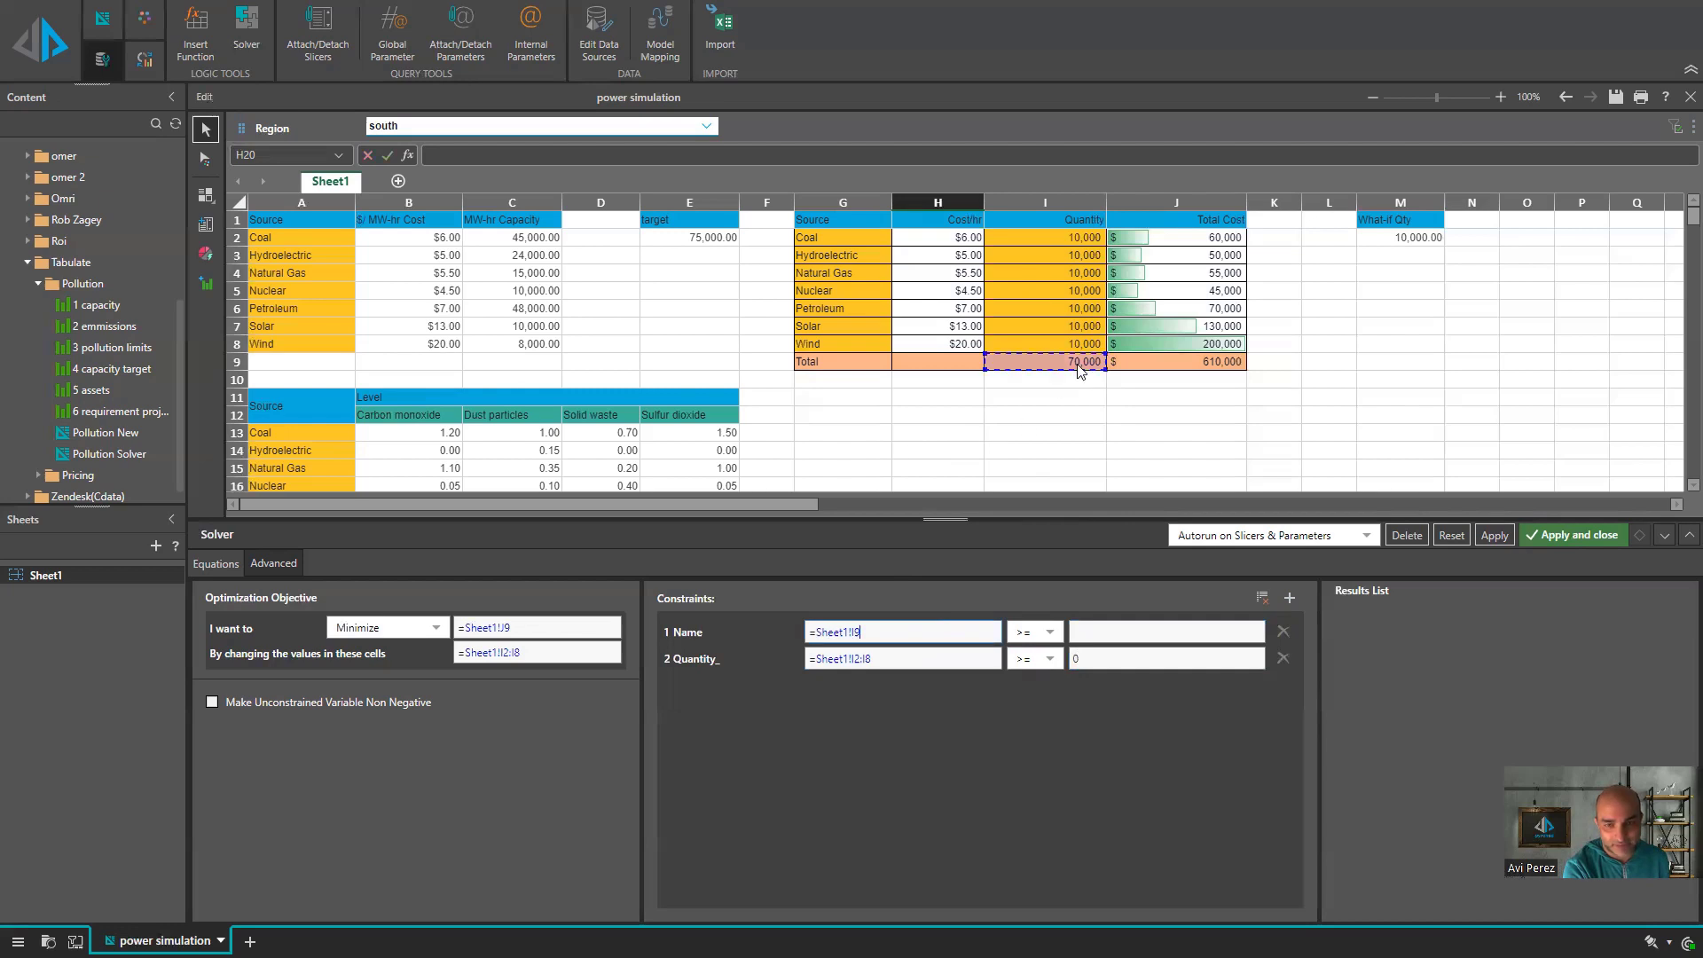
{"action": "left_click", "coordinate": [1039, 637]}
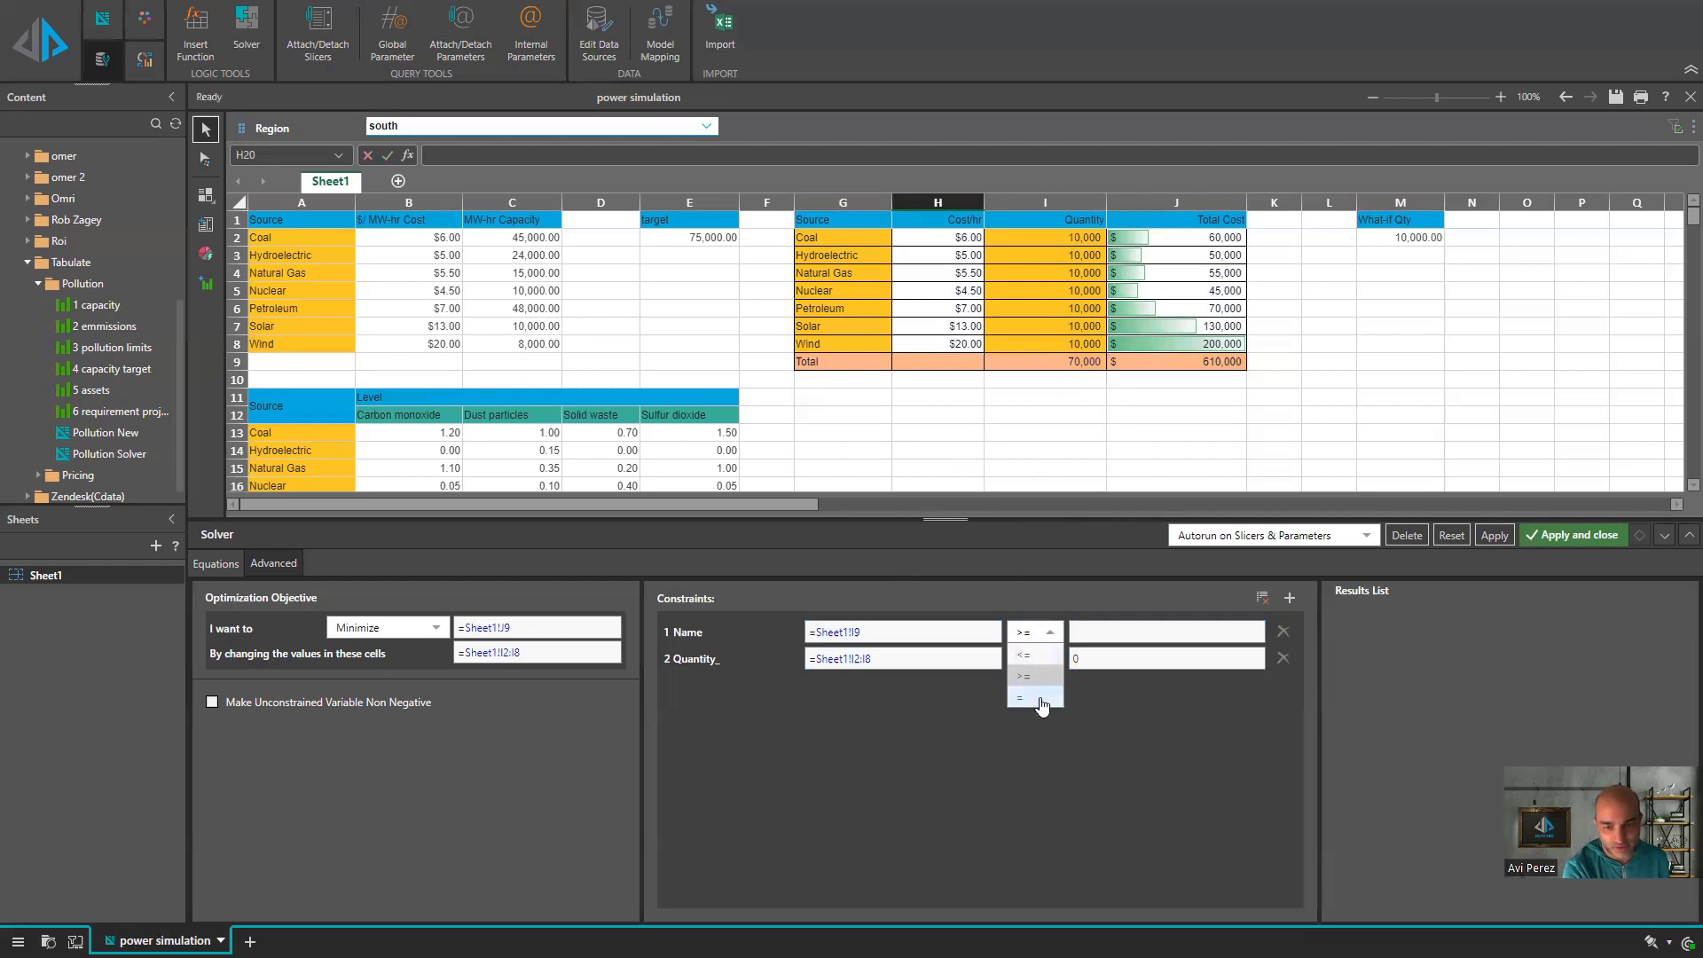
{"action": "left_click", "coordinate": [1036, 692]}
{"action": "type", "text": "="}
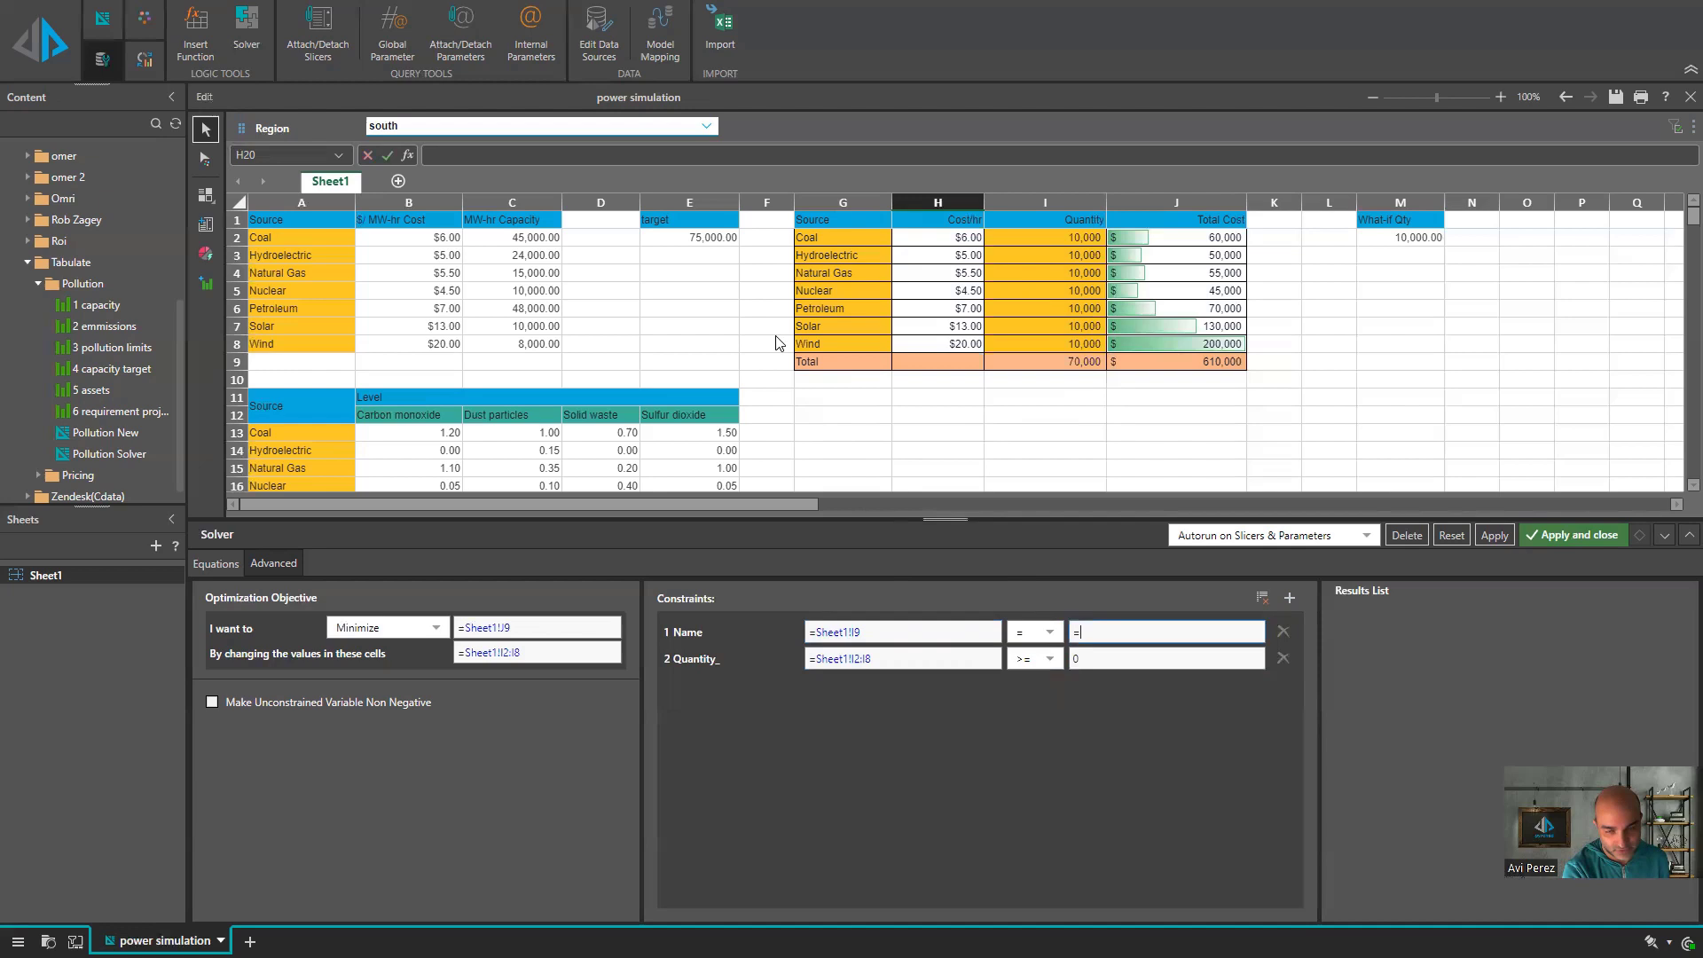
{"action": "left_click", "coordinate": [709, 242]}
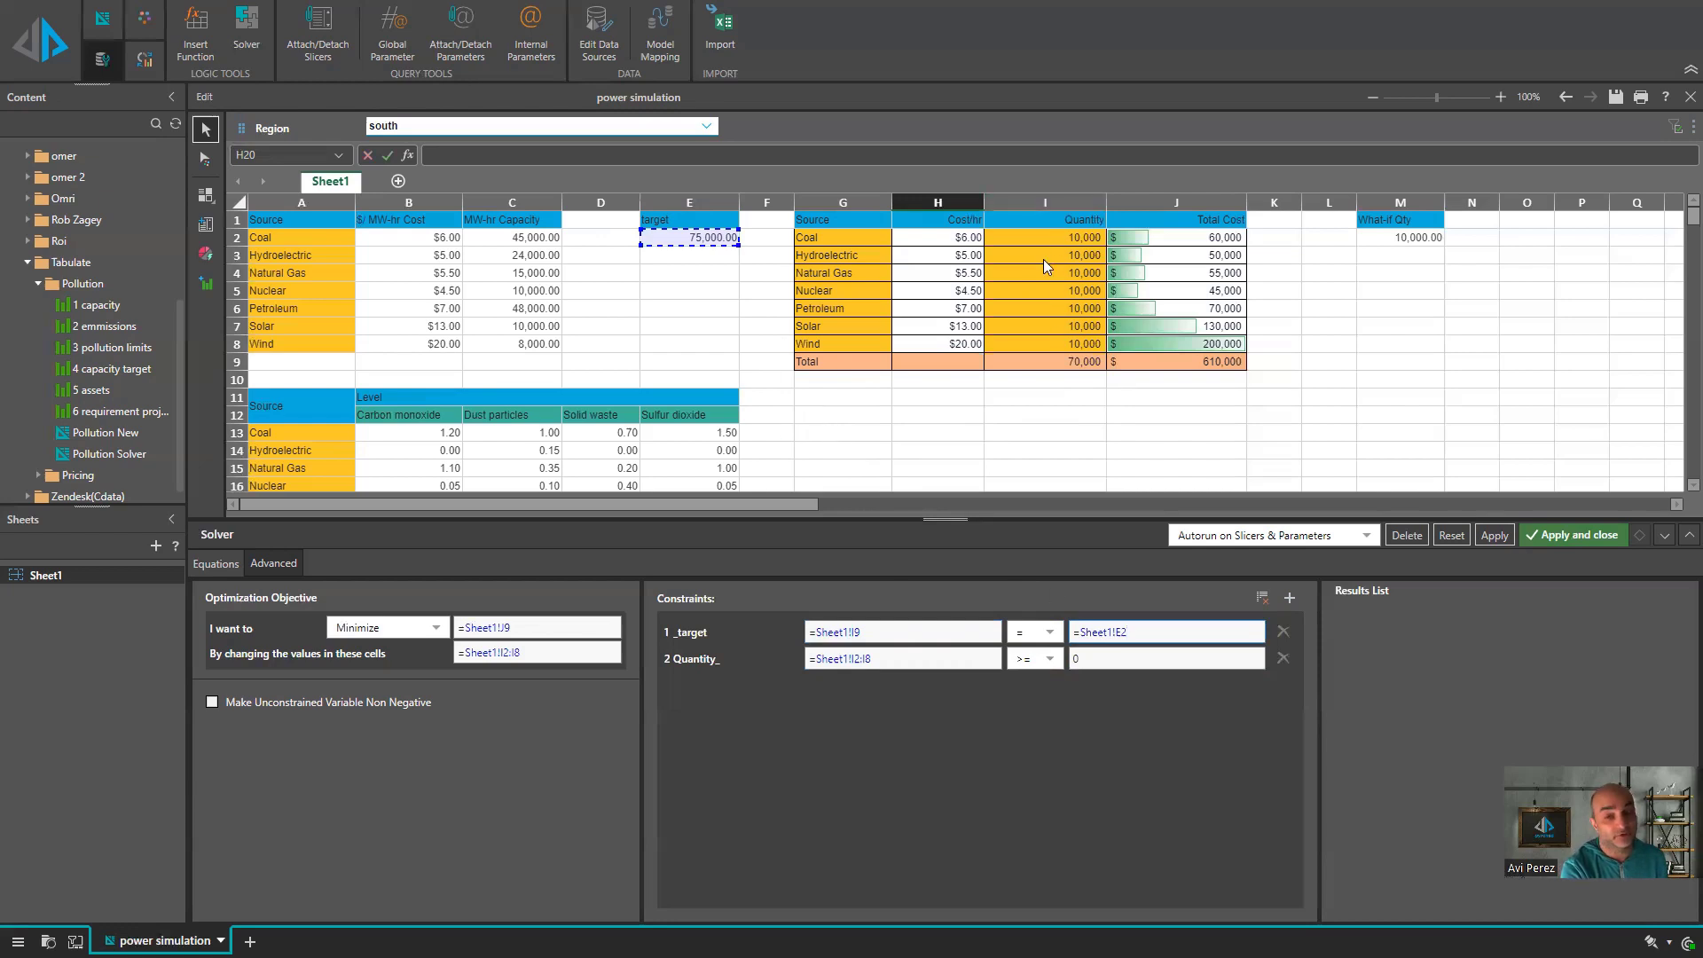
- Add a Solver constraint keeping the quantities in I2:I8 less than or equal to the capacities in C2:C8, and apply the Solver
{"action": "left_click", "coordinate": [1290, 598]}
{"action": "left_click", "coordinate": [958, 637]}
{"action": "type", "text": "="}
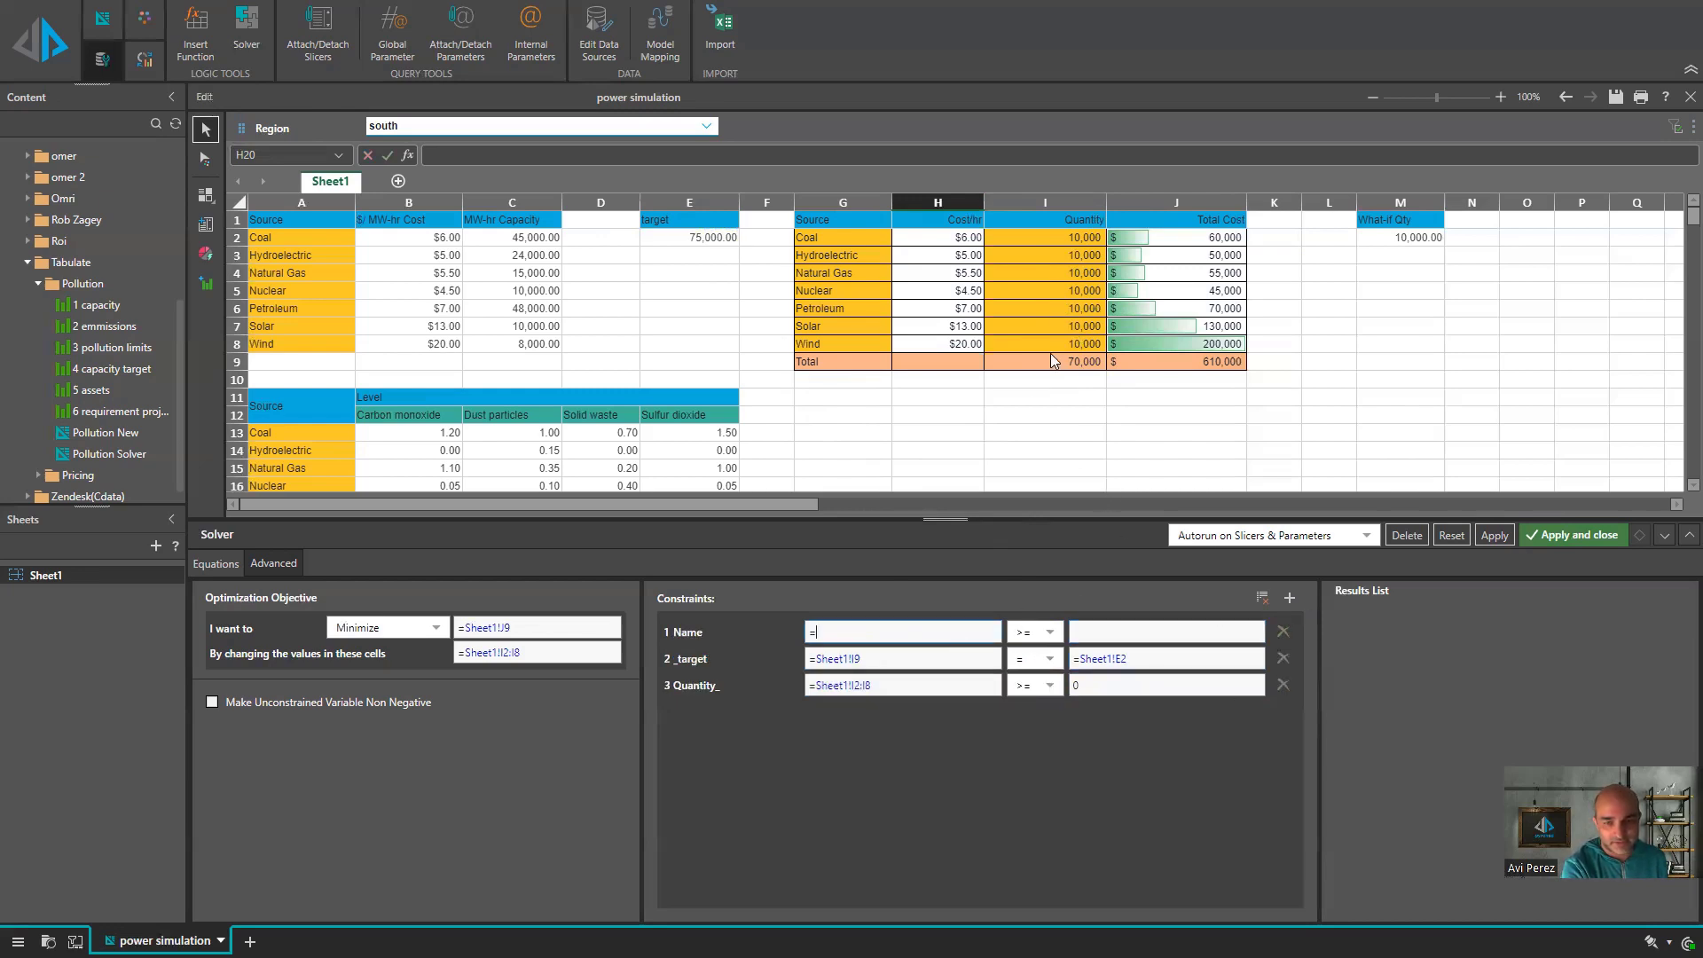
{"action": "left_click_drag", "start_coordinate": [1065, 238], "coordinate": [1067, 344]}
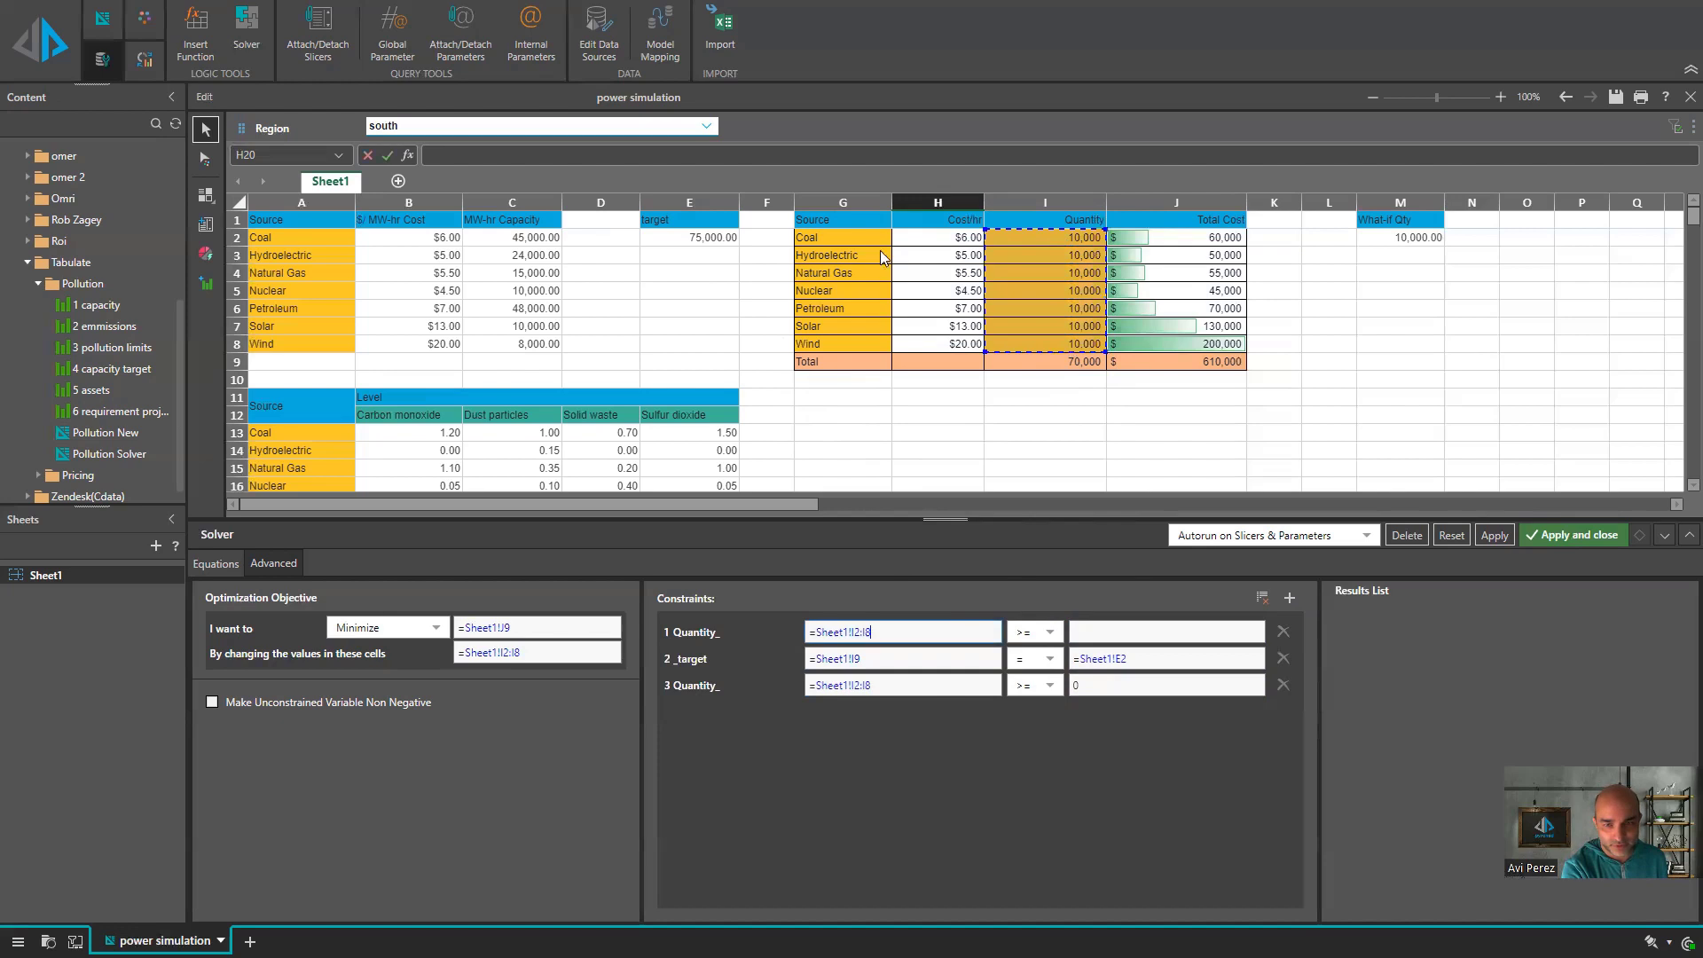
{"action": "left_click", "coordinate": [1034, 632]}
{"action": "left_click", "coordinate": [1057, 643]}
{"action": "left_click", "coordinate": [1091, 632]}
{"action": "type", "text": "="}
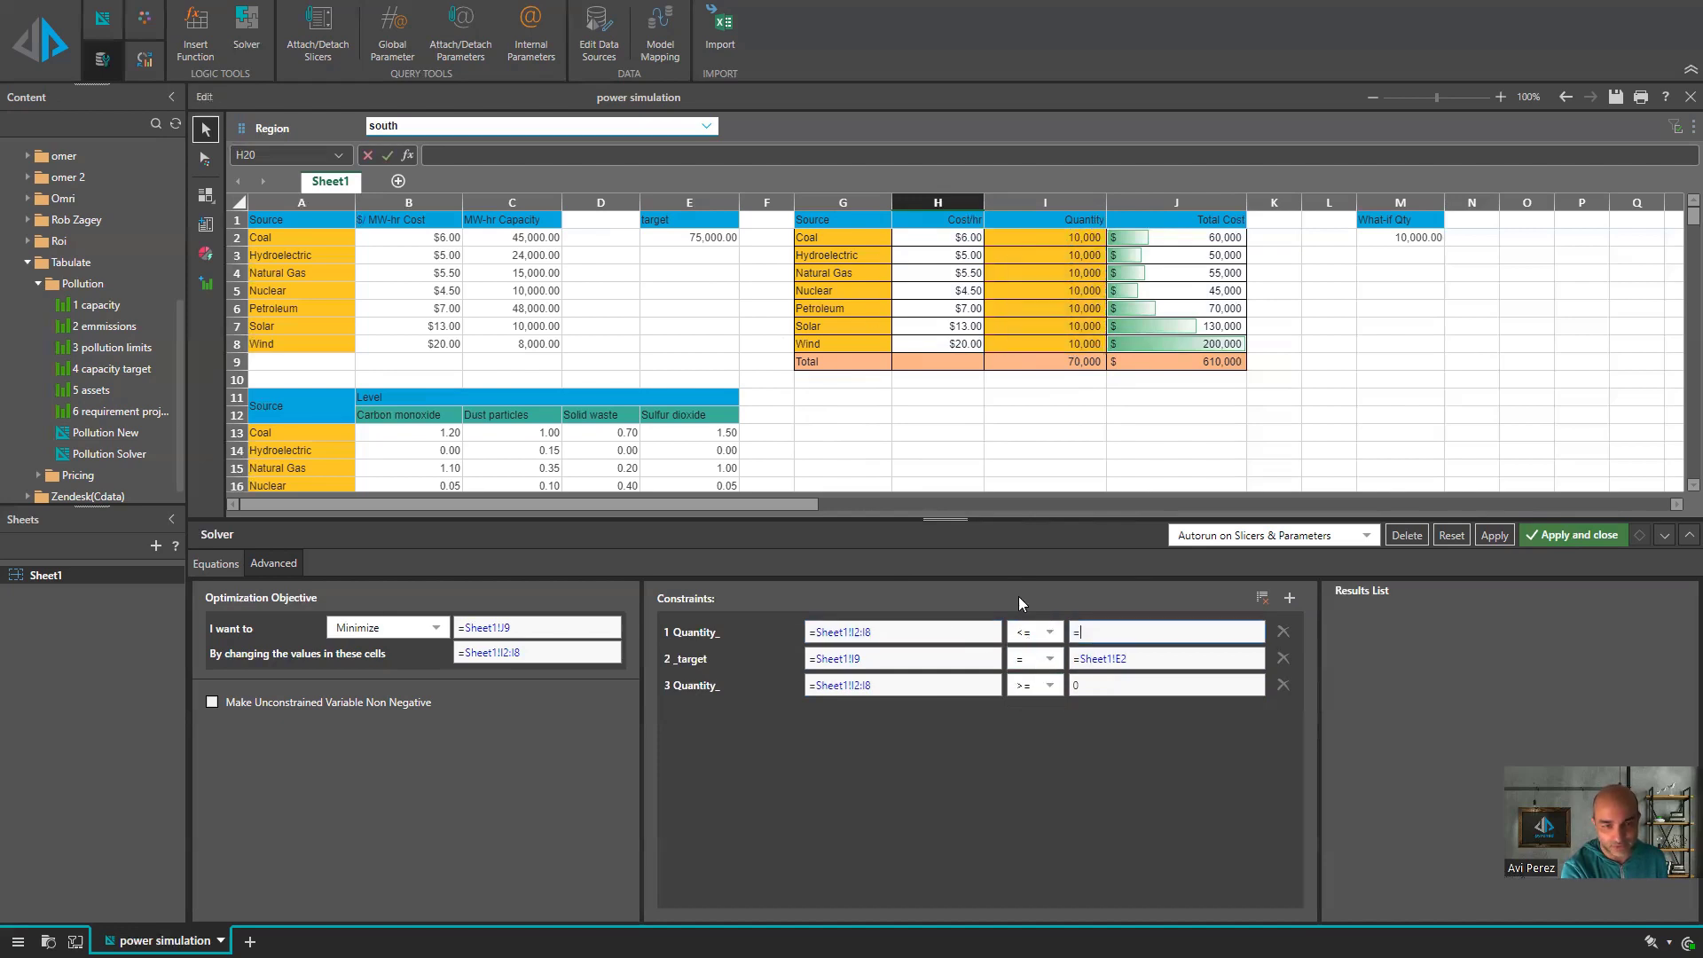
{"action": "left_click_drag", "start_coordinate": [528, 241], "coordinate": [537, 346]}
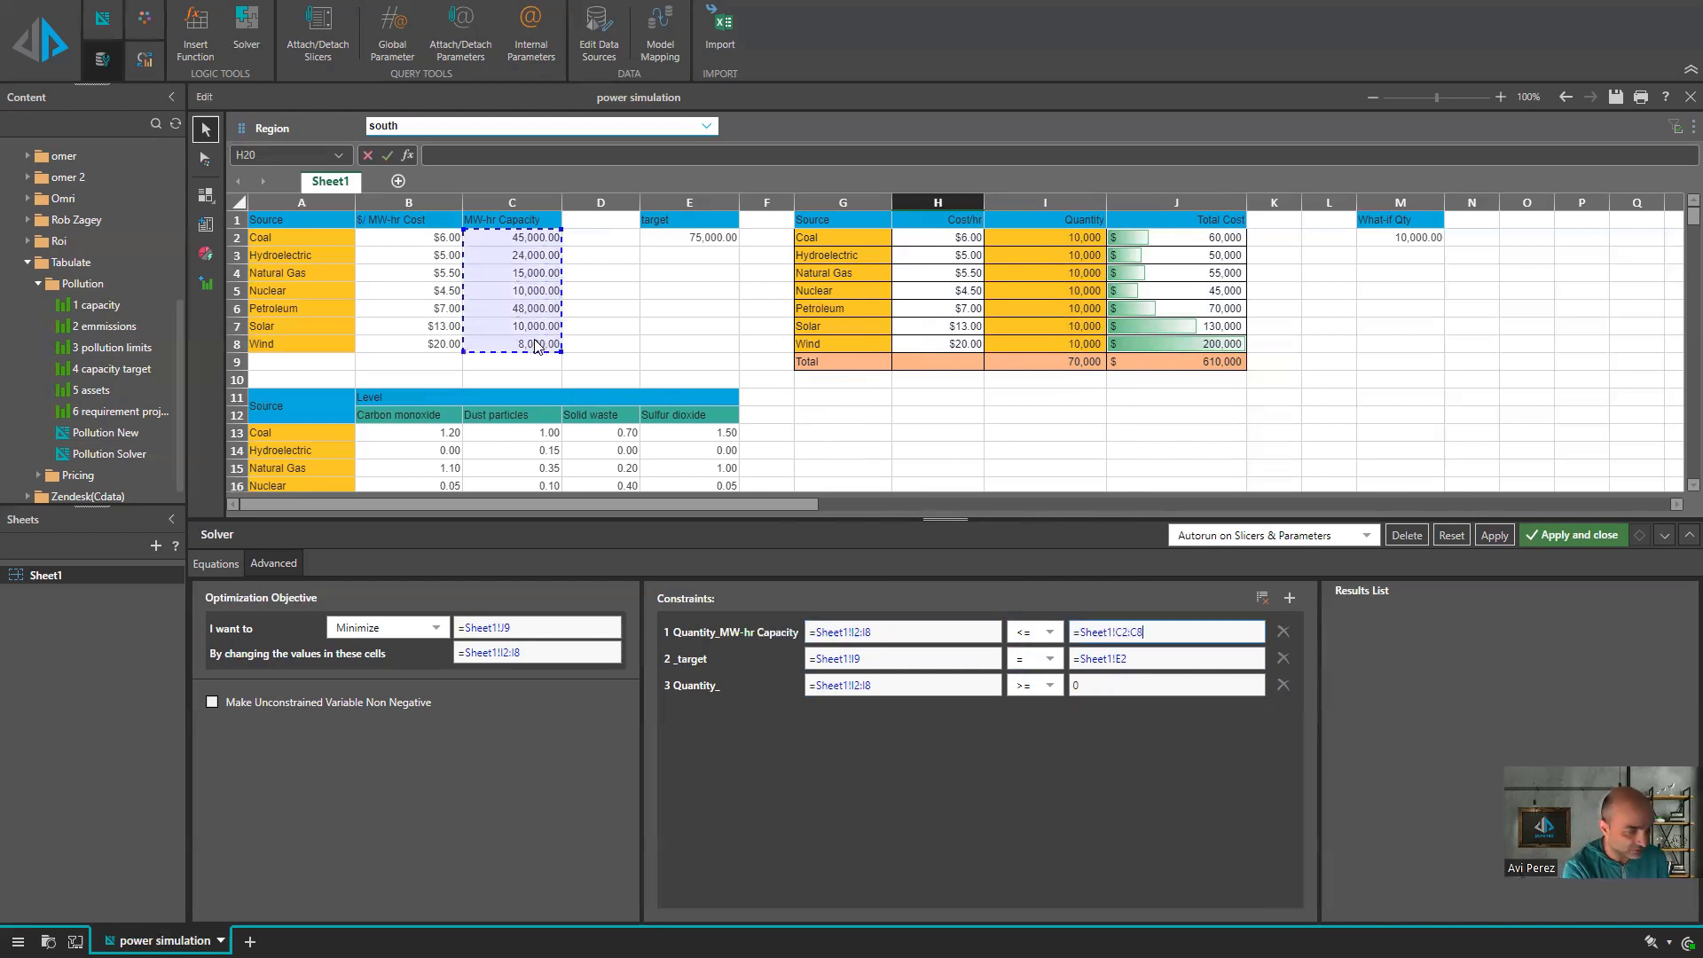
{"action": "left_click", "coordinate": [1495, 535]}
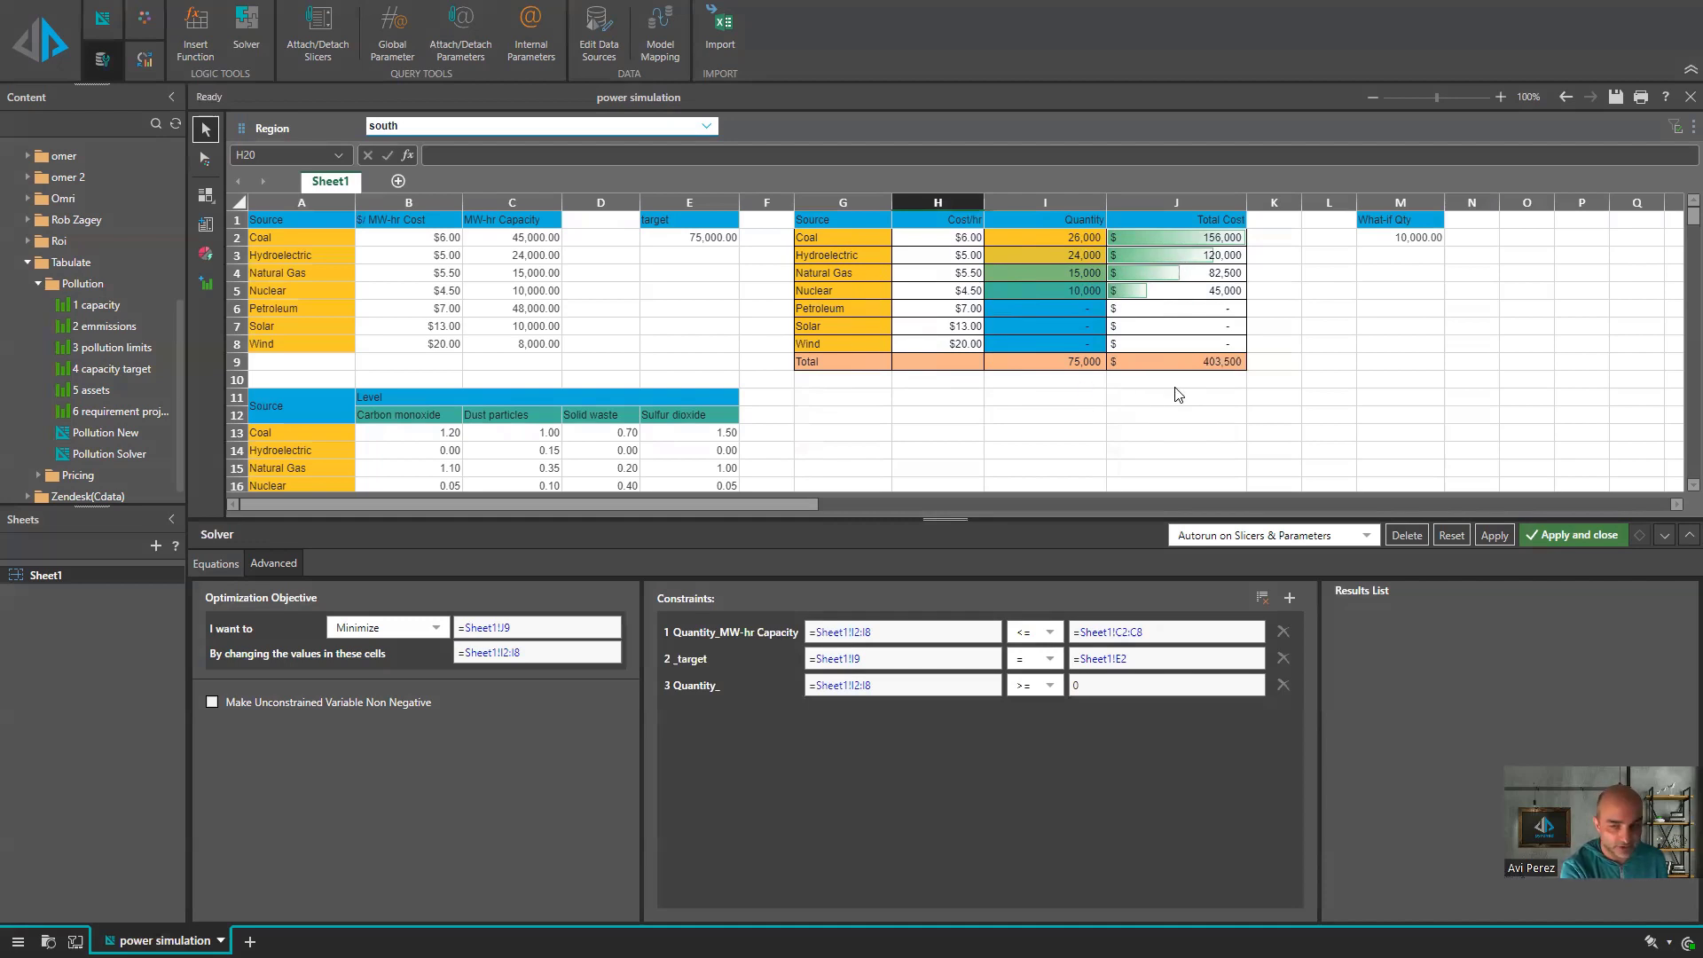
- Add a Solver constraint keeping pollution in C23:C26 less than or equal to the limits in B23:B26, apply it and close the Solver
{"action": "left_click", "coordinate": [1290, 601]}
{"action": "scroll", "coordinate": [945, 381], "scroll_direction": "down", "scroll_amount": 4}
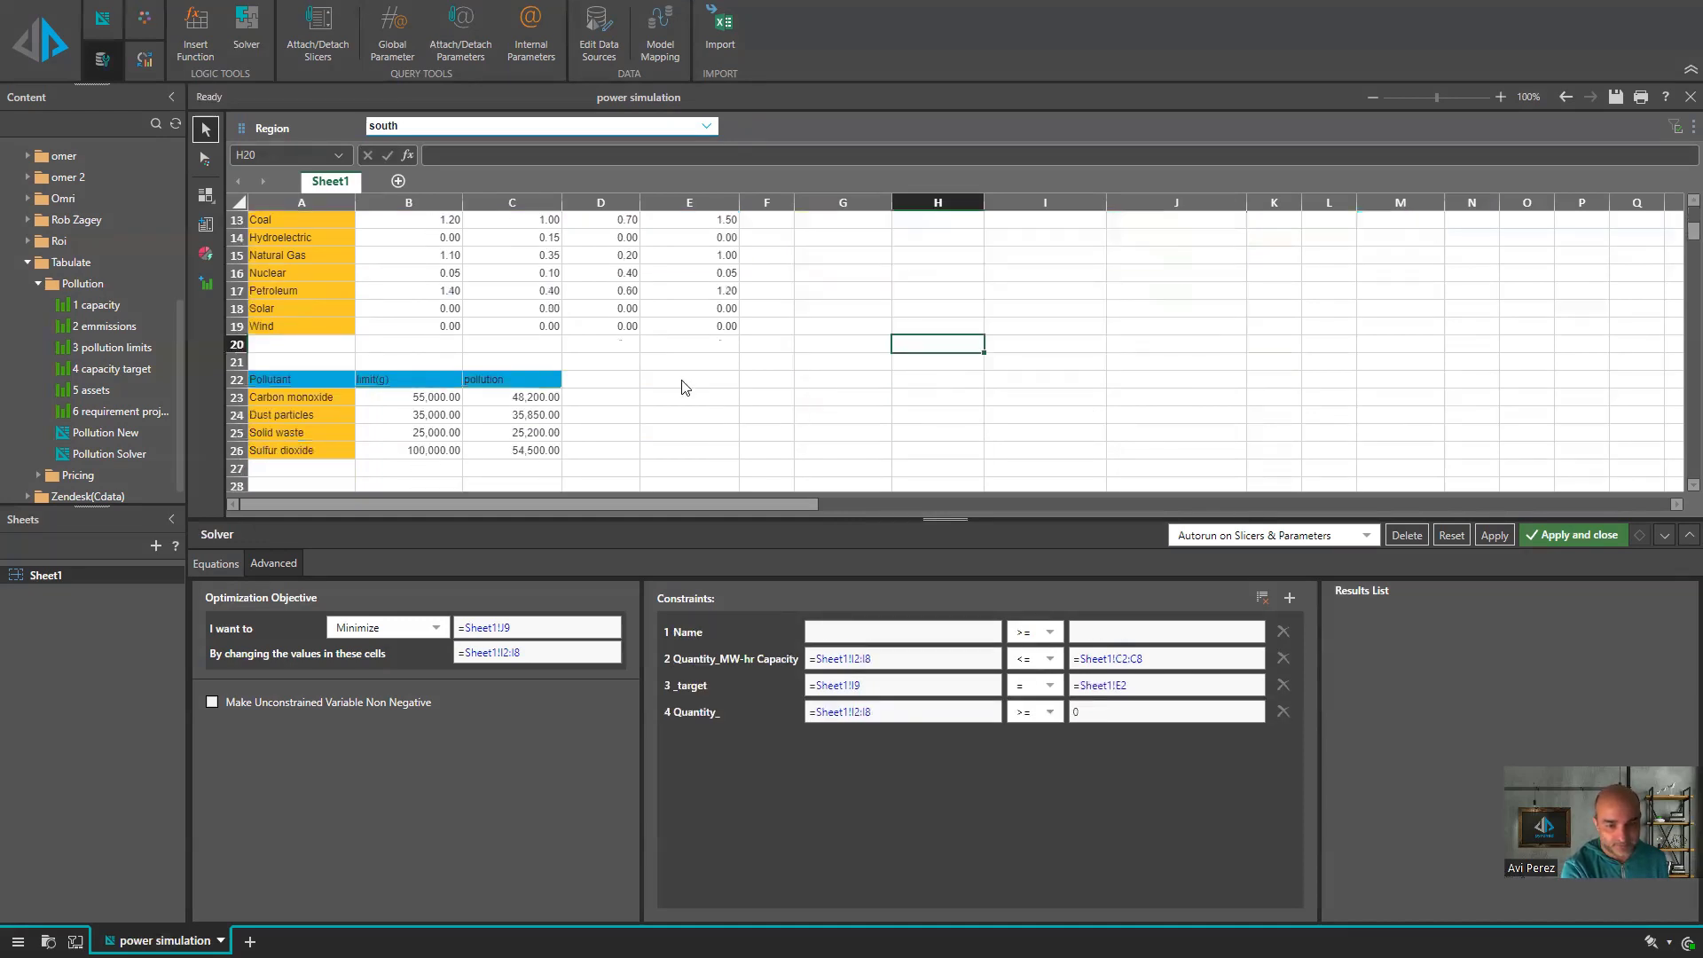
{"action": "left_click", "coordinate": [869, 633]}
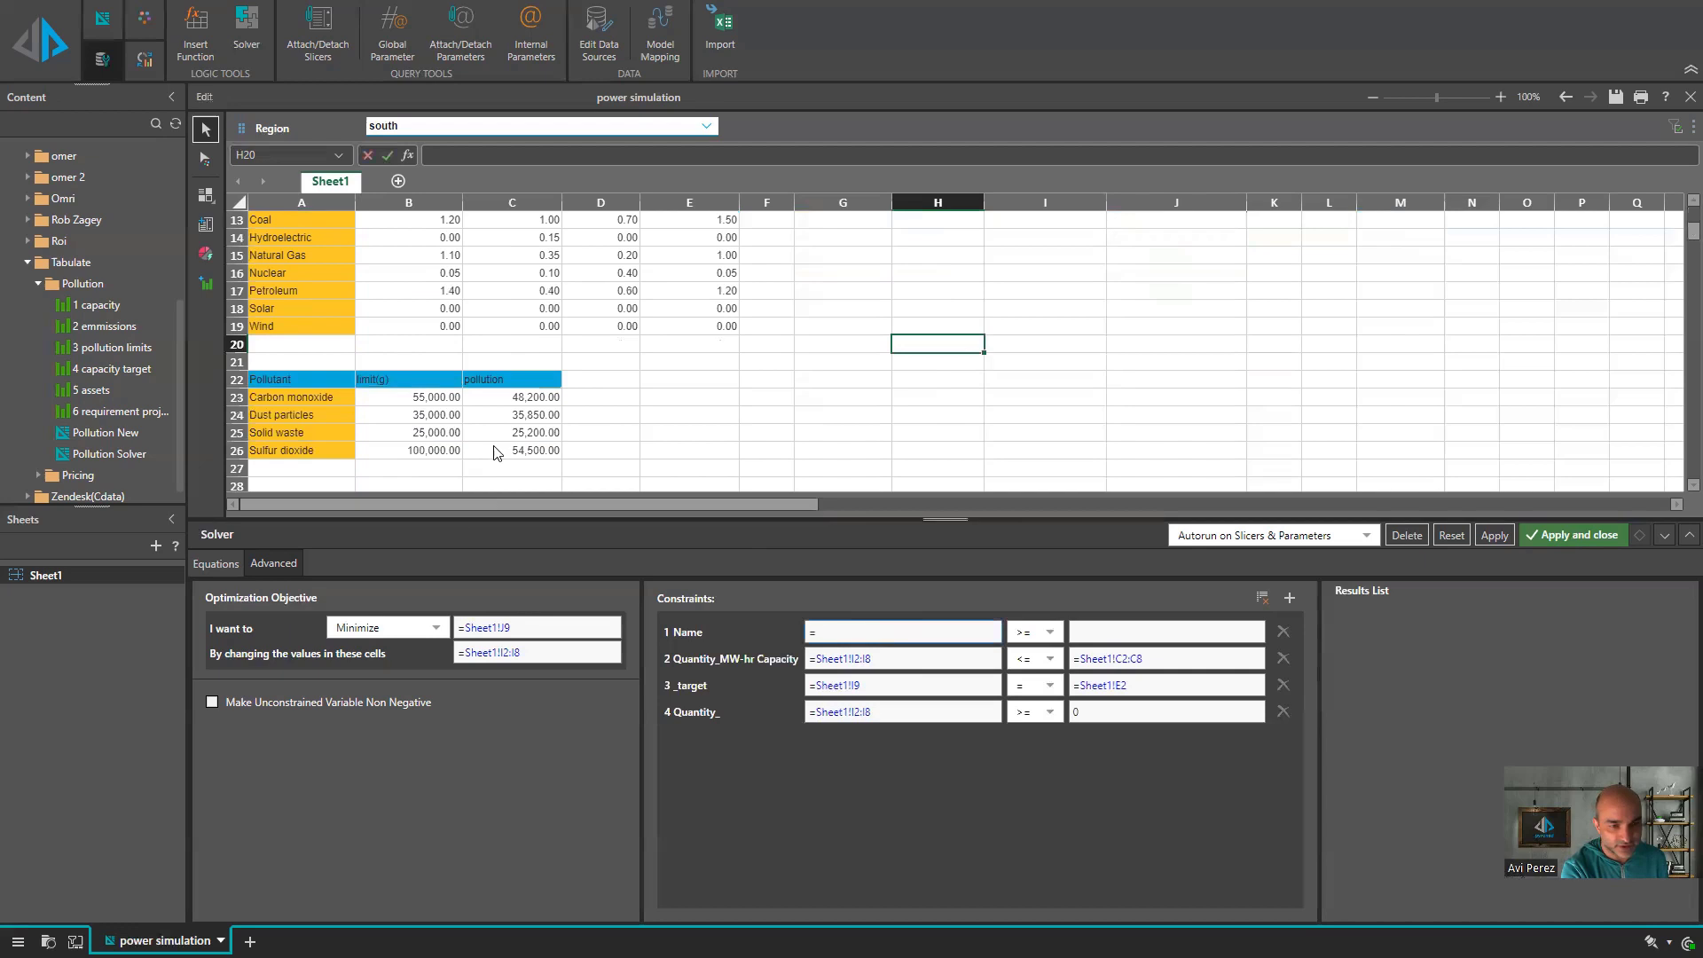
{"action": "left_click_drag", "start_coordinate": [533, 399], "coordinate": [533, 455]}
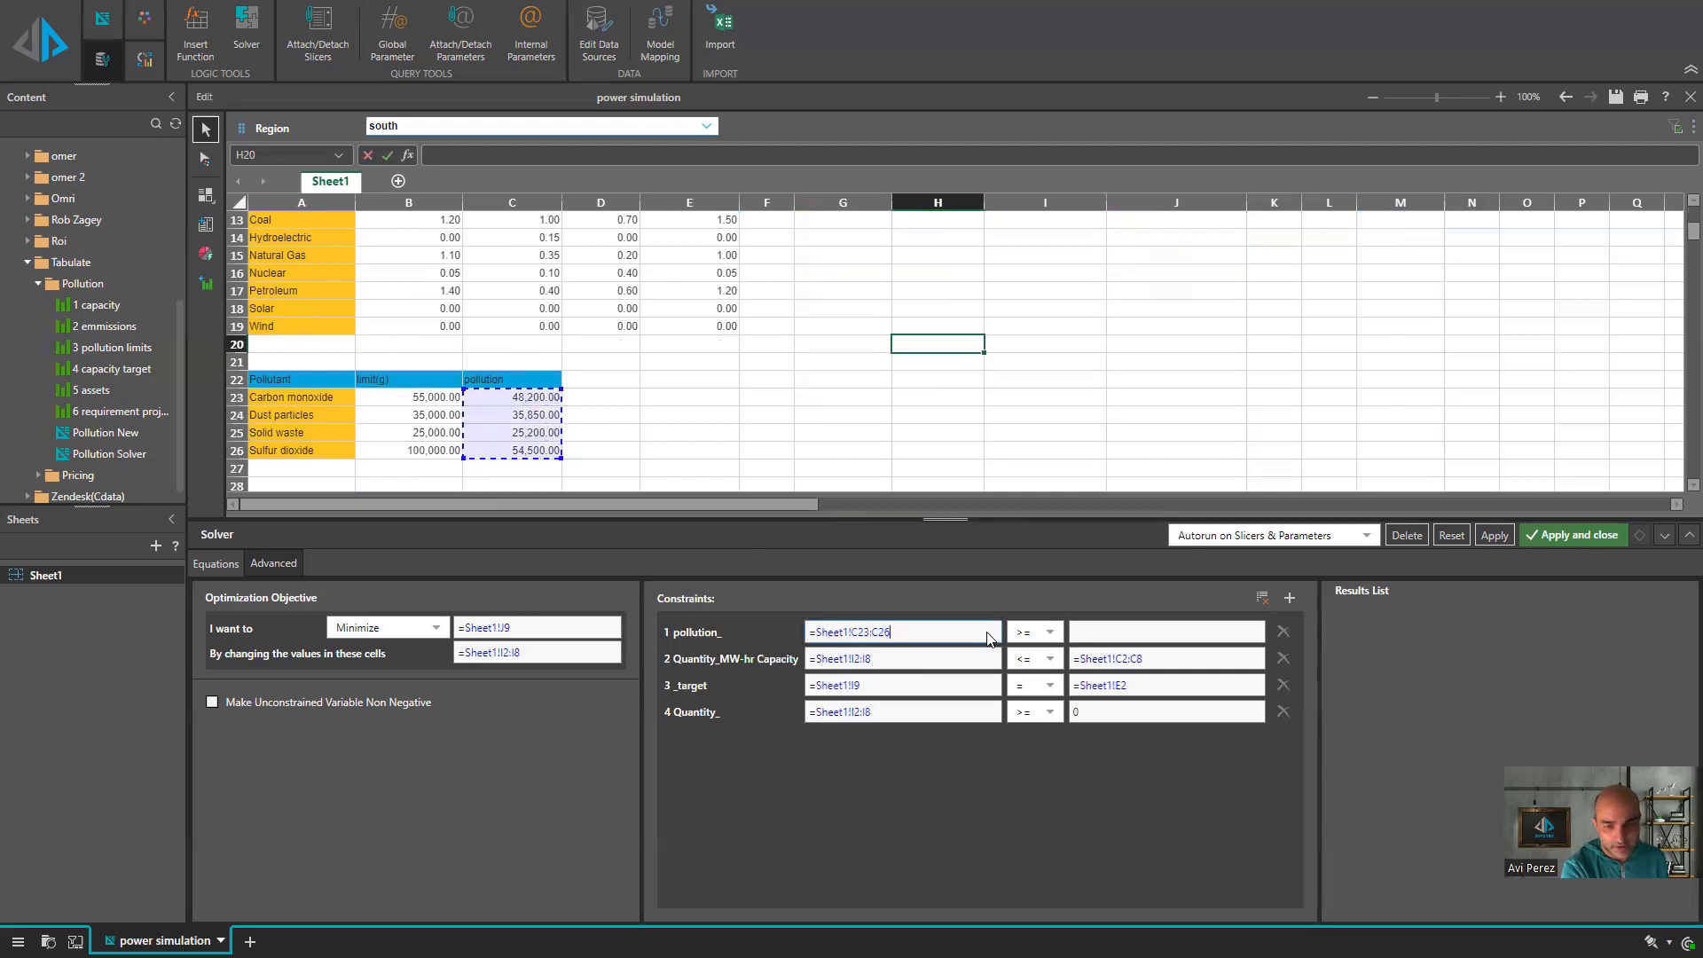
{"action": "left_click", "coordinate": [1029, 632]}
{"action": "left_click", "coordinate": [1033, 656]}
{"action": "type", "text": "="}
{"action": "left_click_drag", "start_coordinate": [431, 399], "coordinate": [439, 457]}
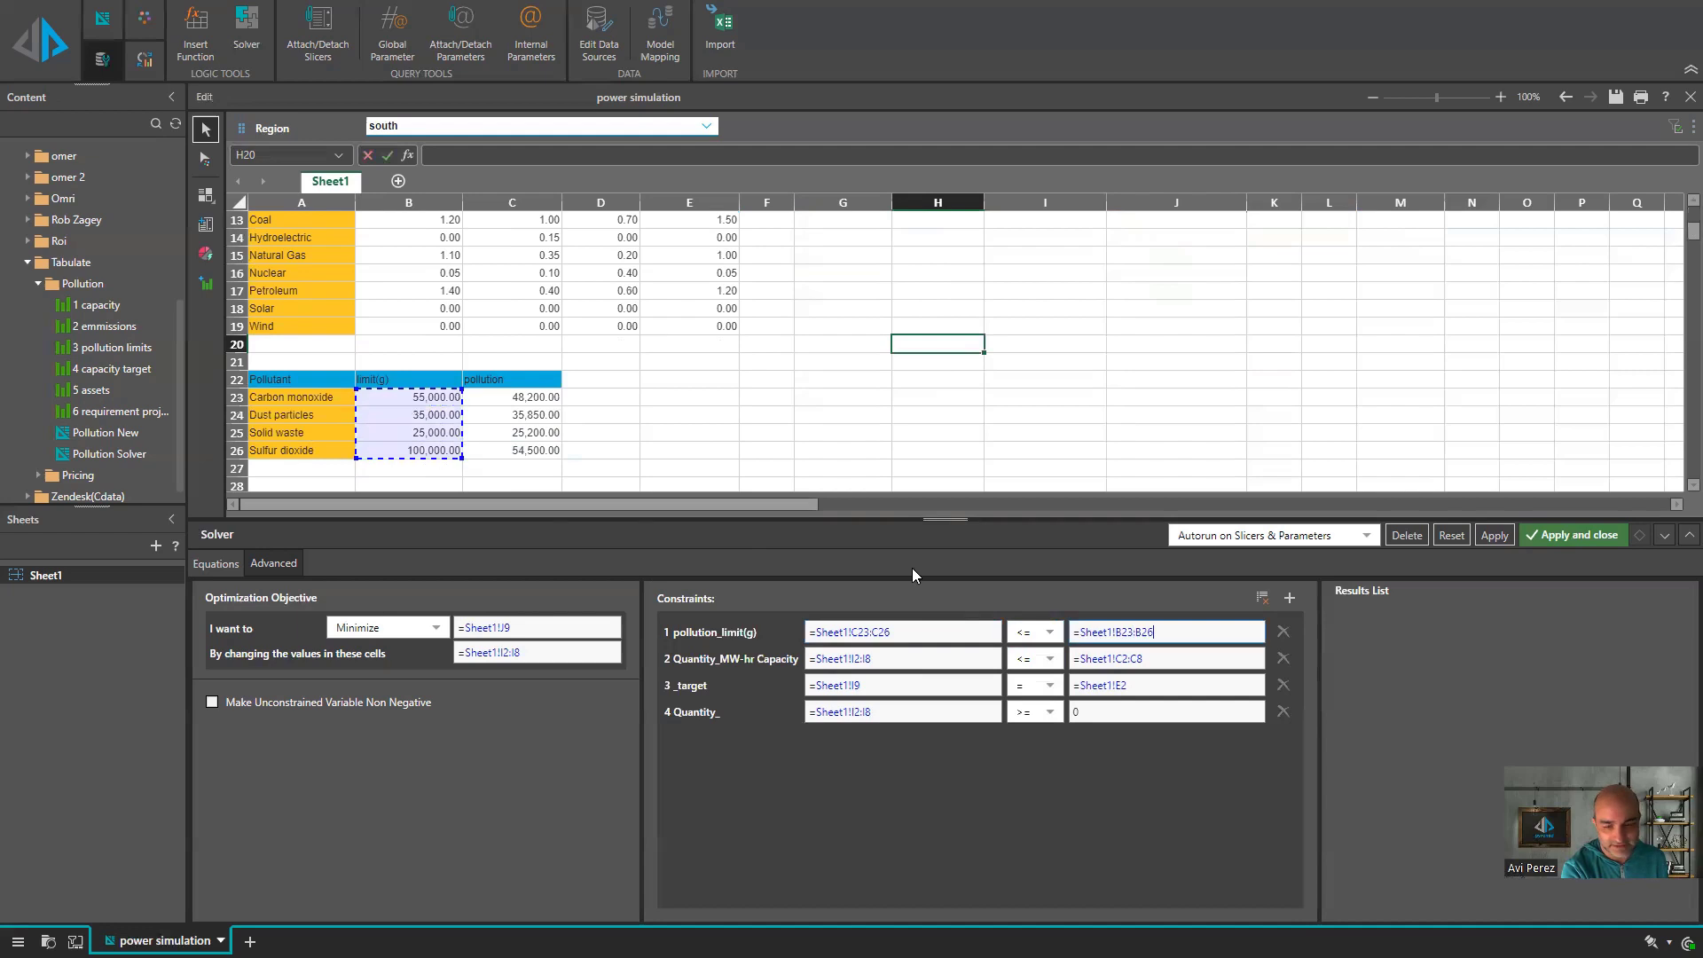
{"action": "left_click", "coordinate": [1496, 539]}
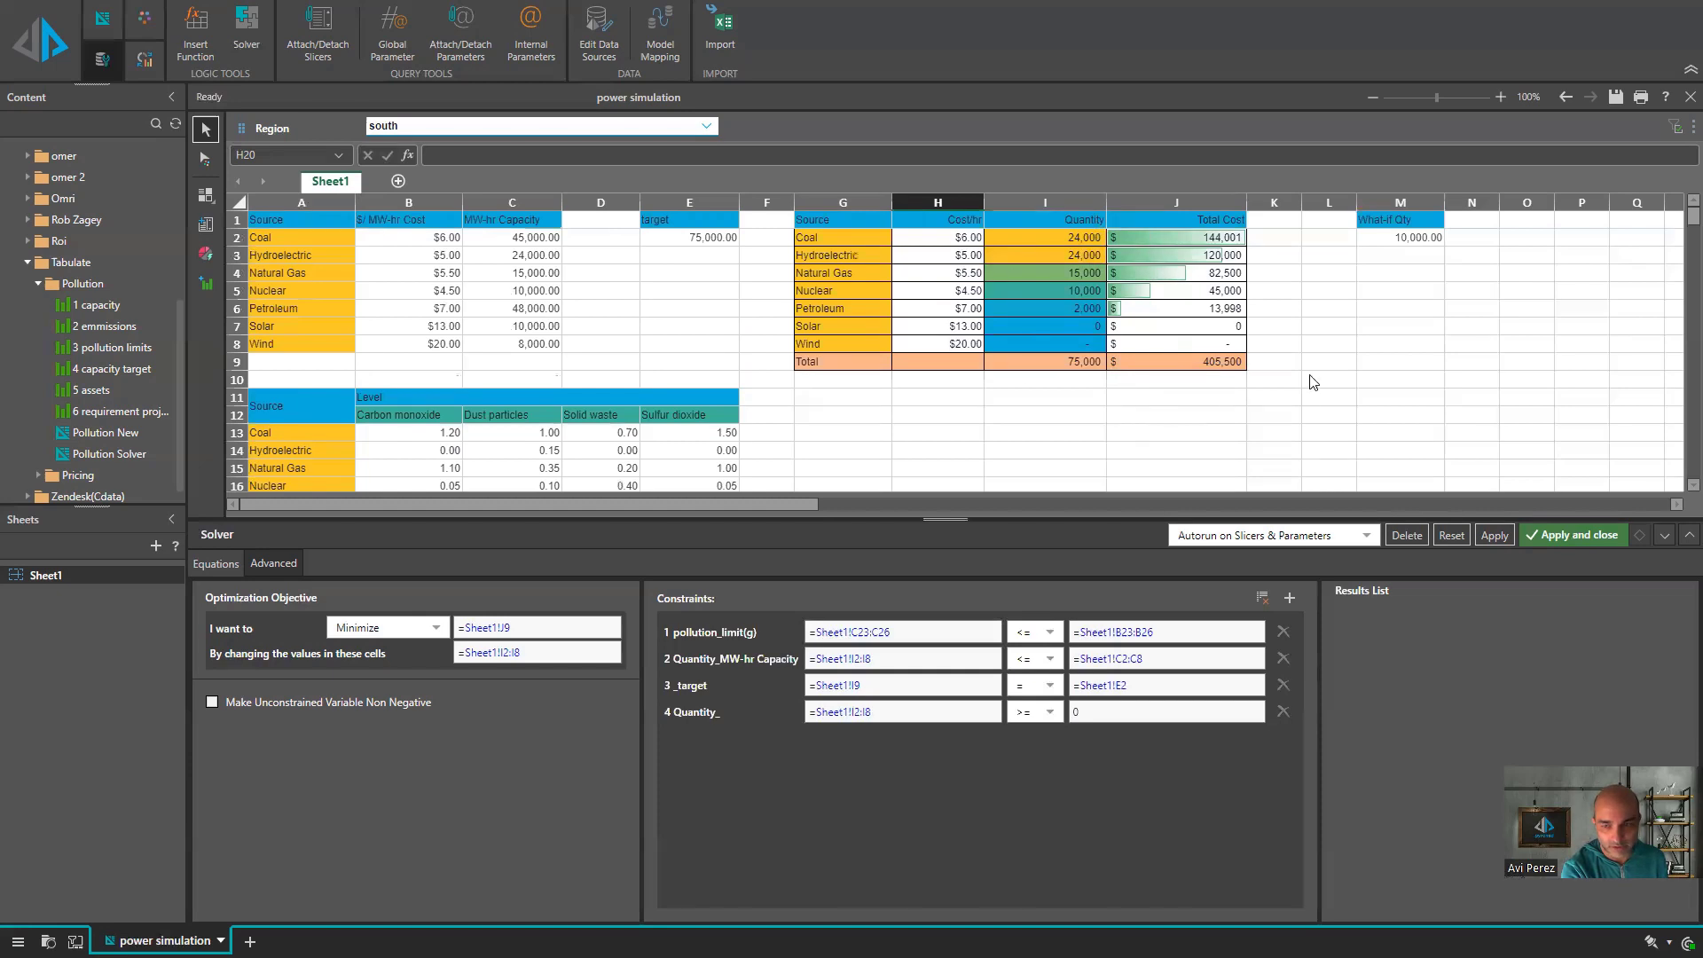
{"action": "left_click", "coordinate": [1664, 536]}
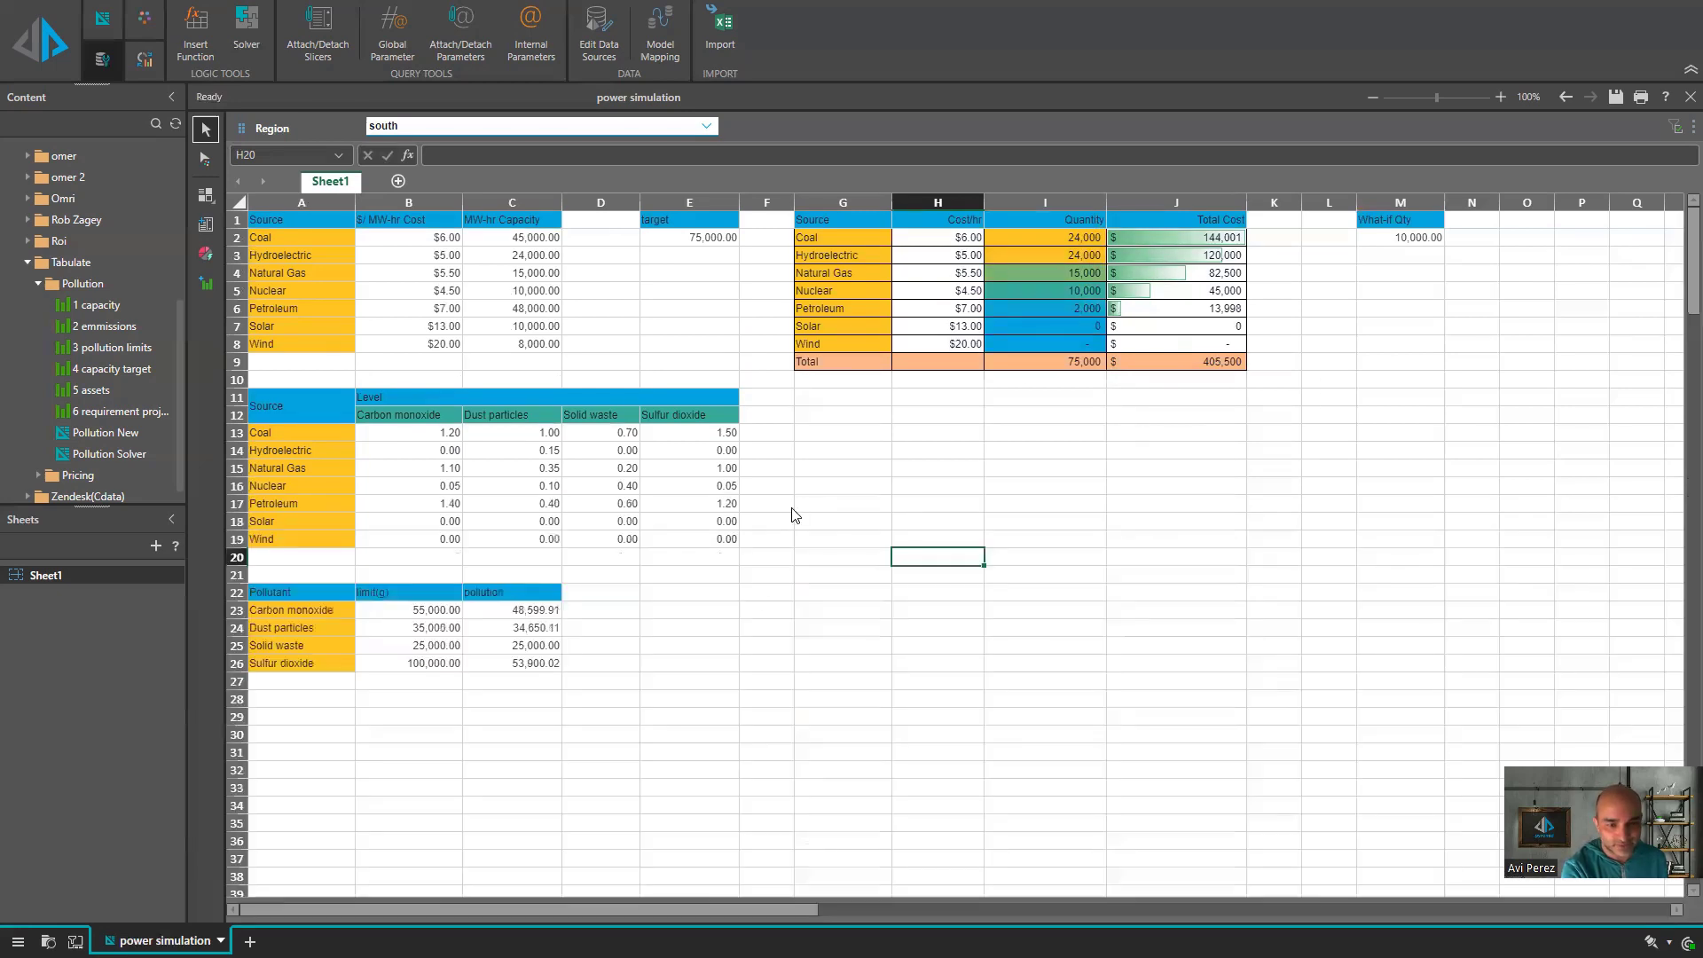
{"action": "left_click", "coordinate": [763, 593]}
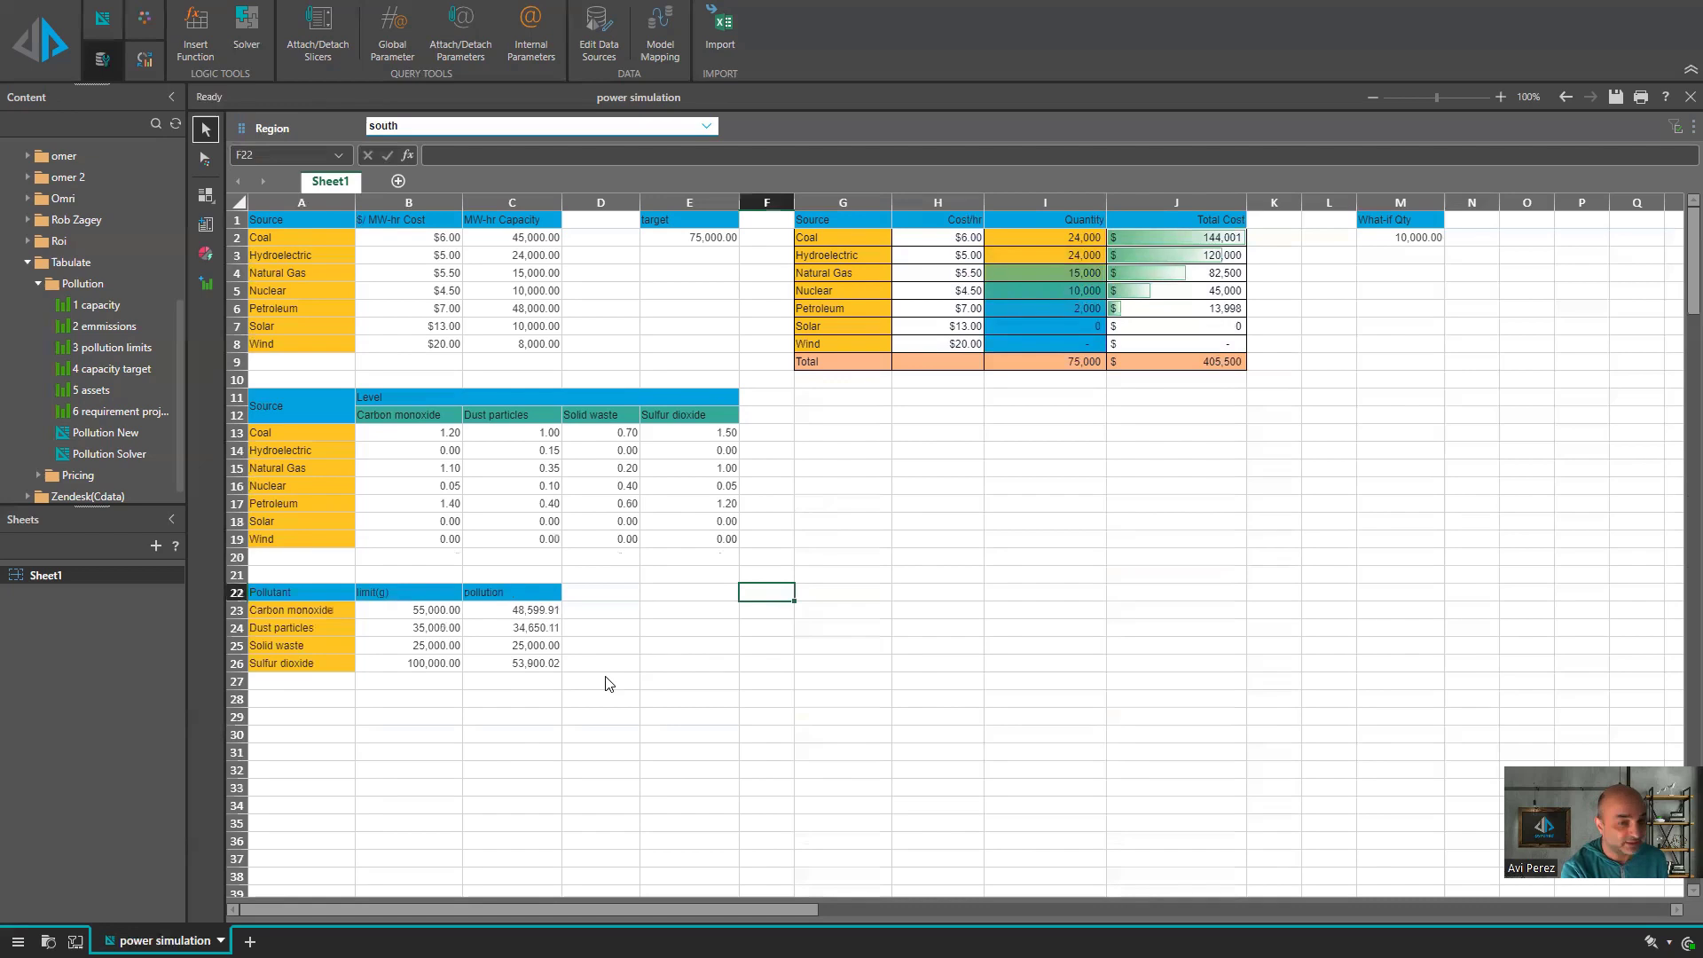
- Insert the global parameter Target Scaler from the public Tabulate > Pollution folder into cell E5
{"action": "left_click", "coordinate": [670, 293]}
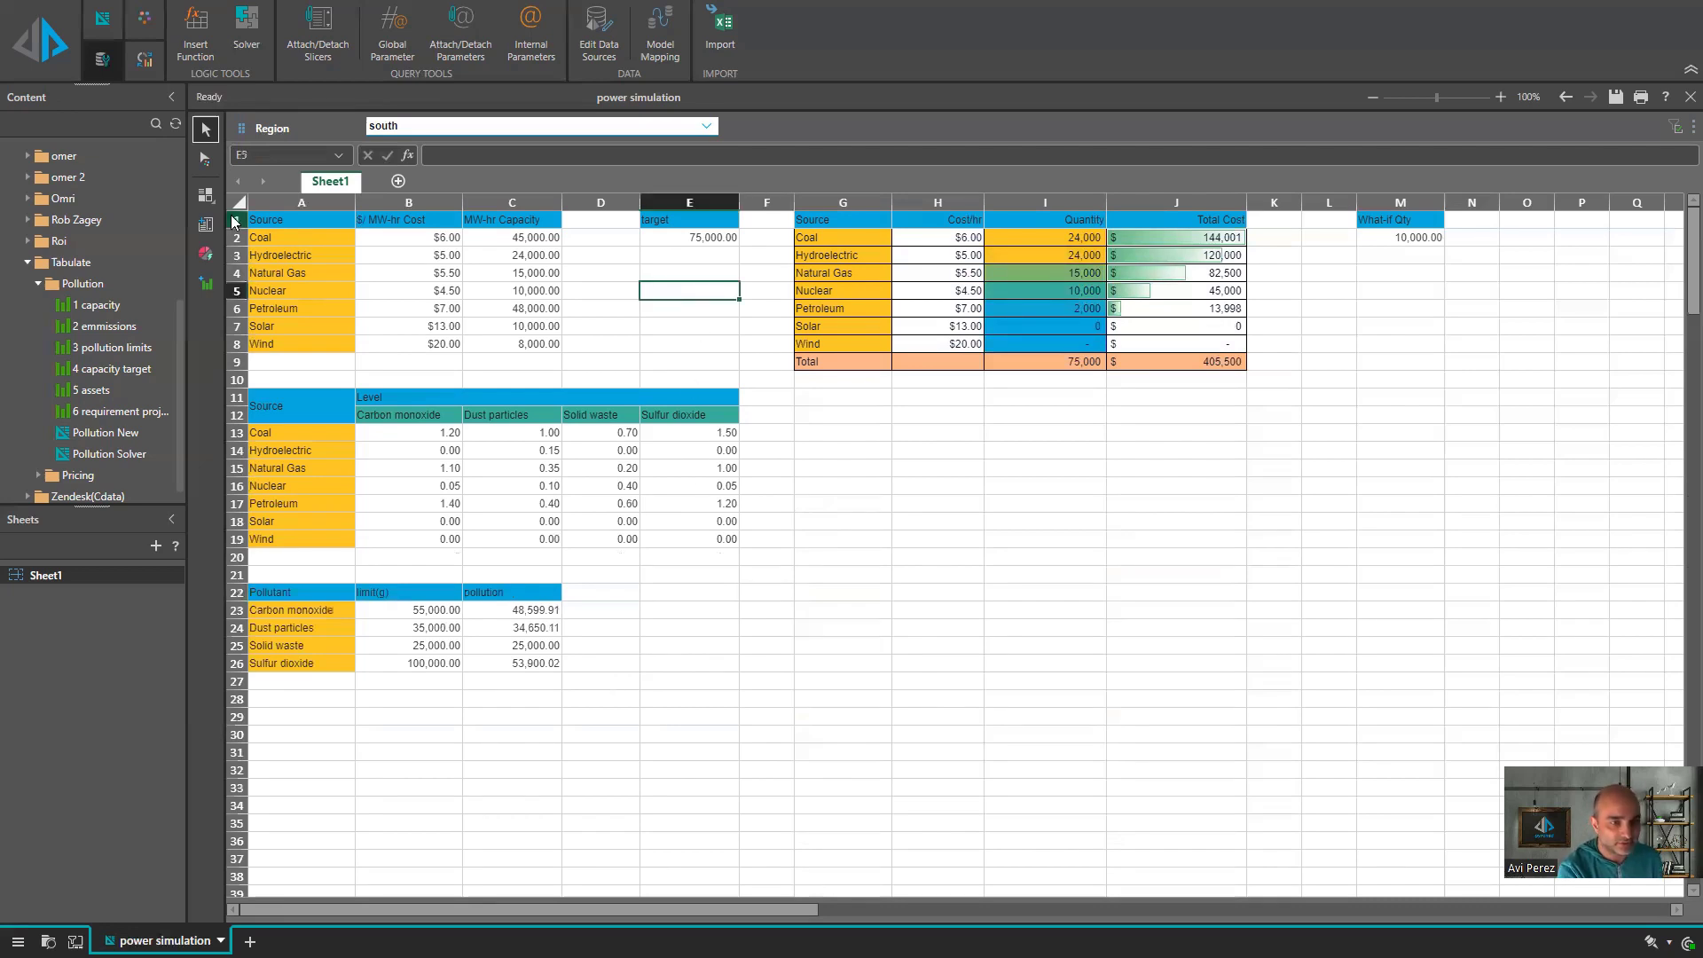
{"action": "left_click", "coordinate": [392, 36]}
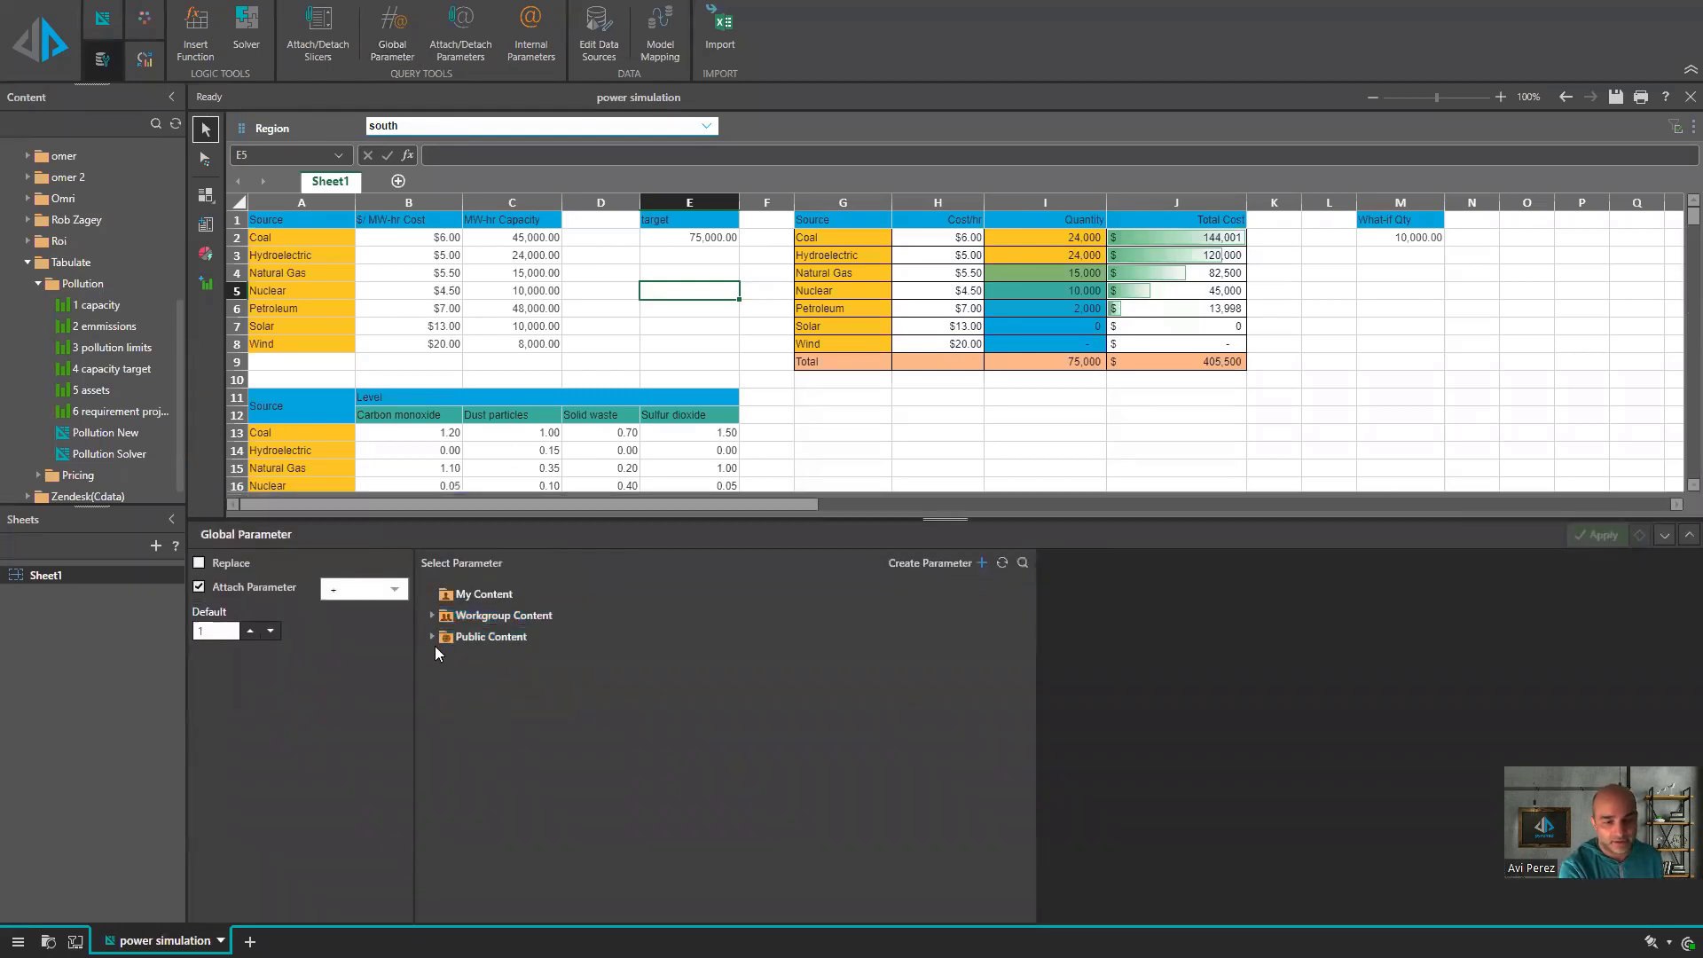
{"action": "left_click", "coordinate": [437, 639]}
{"action": "left_click", "coordinate": [433, 638]}
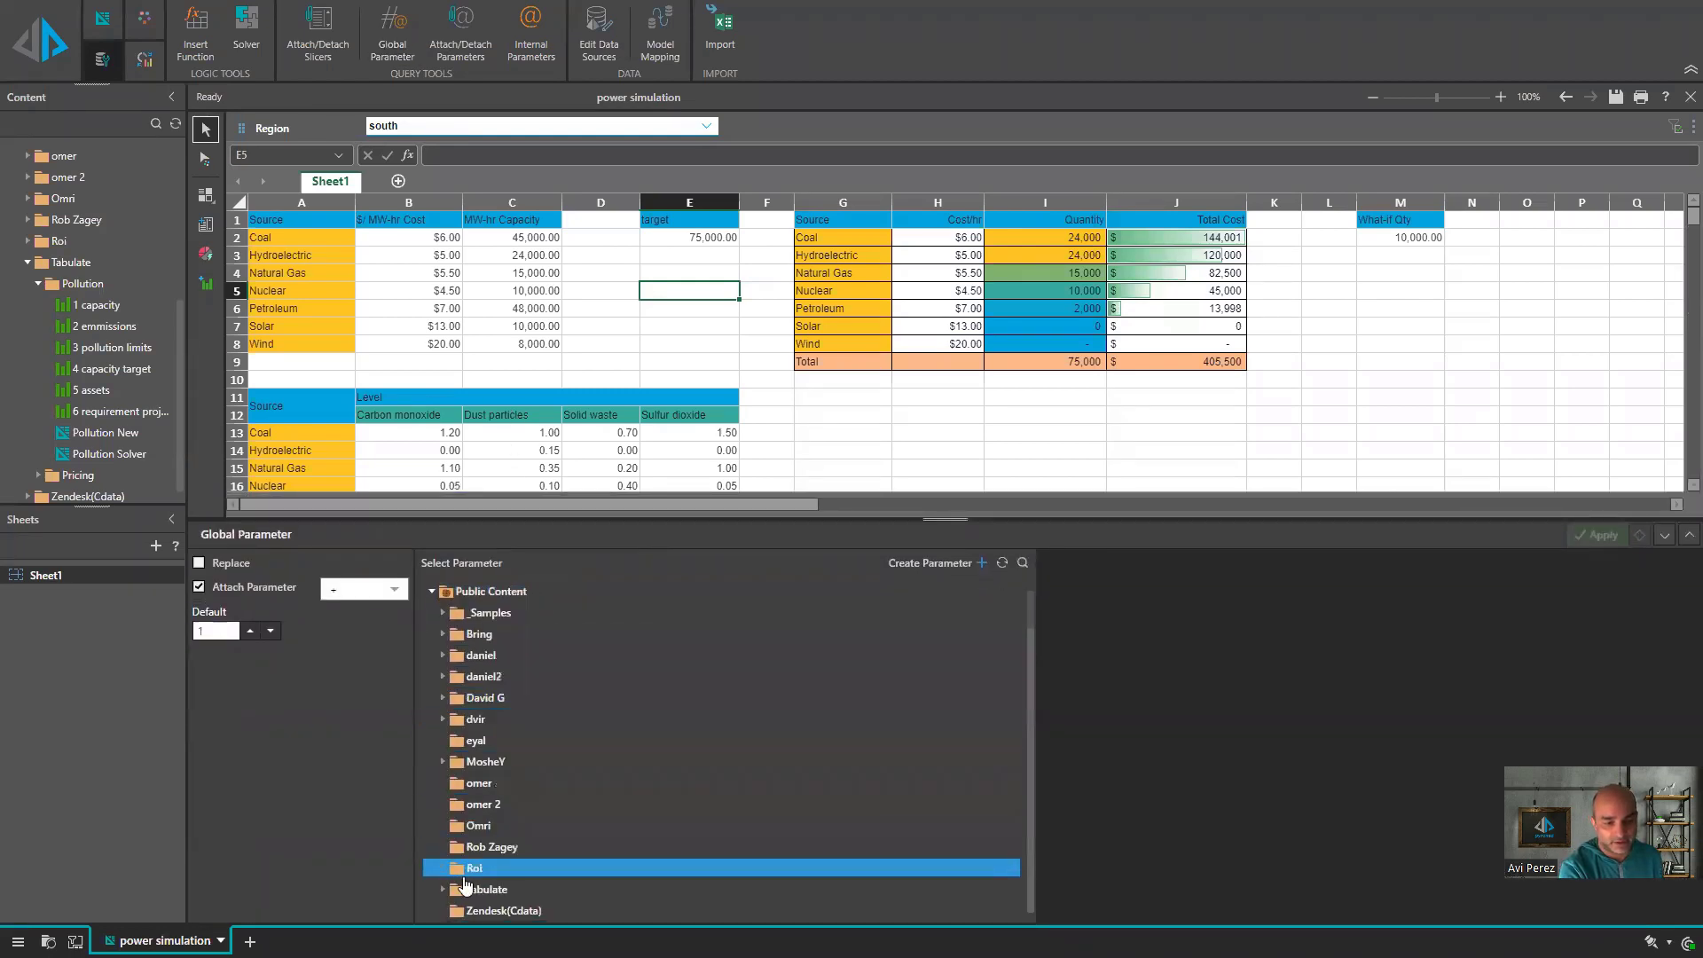
{"action": "left_click", "coordinate": [442, 891]}
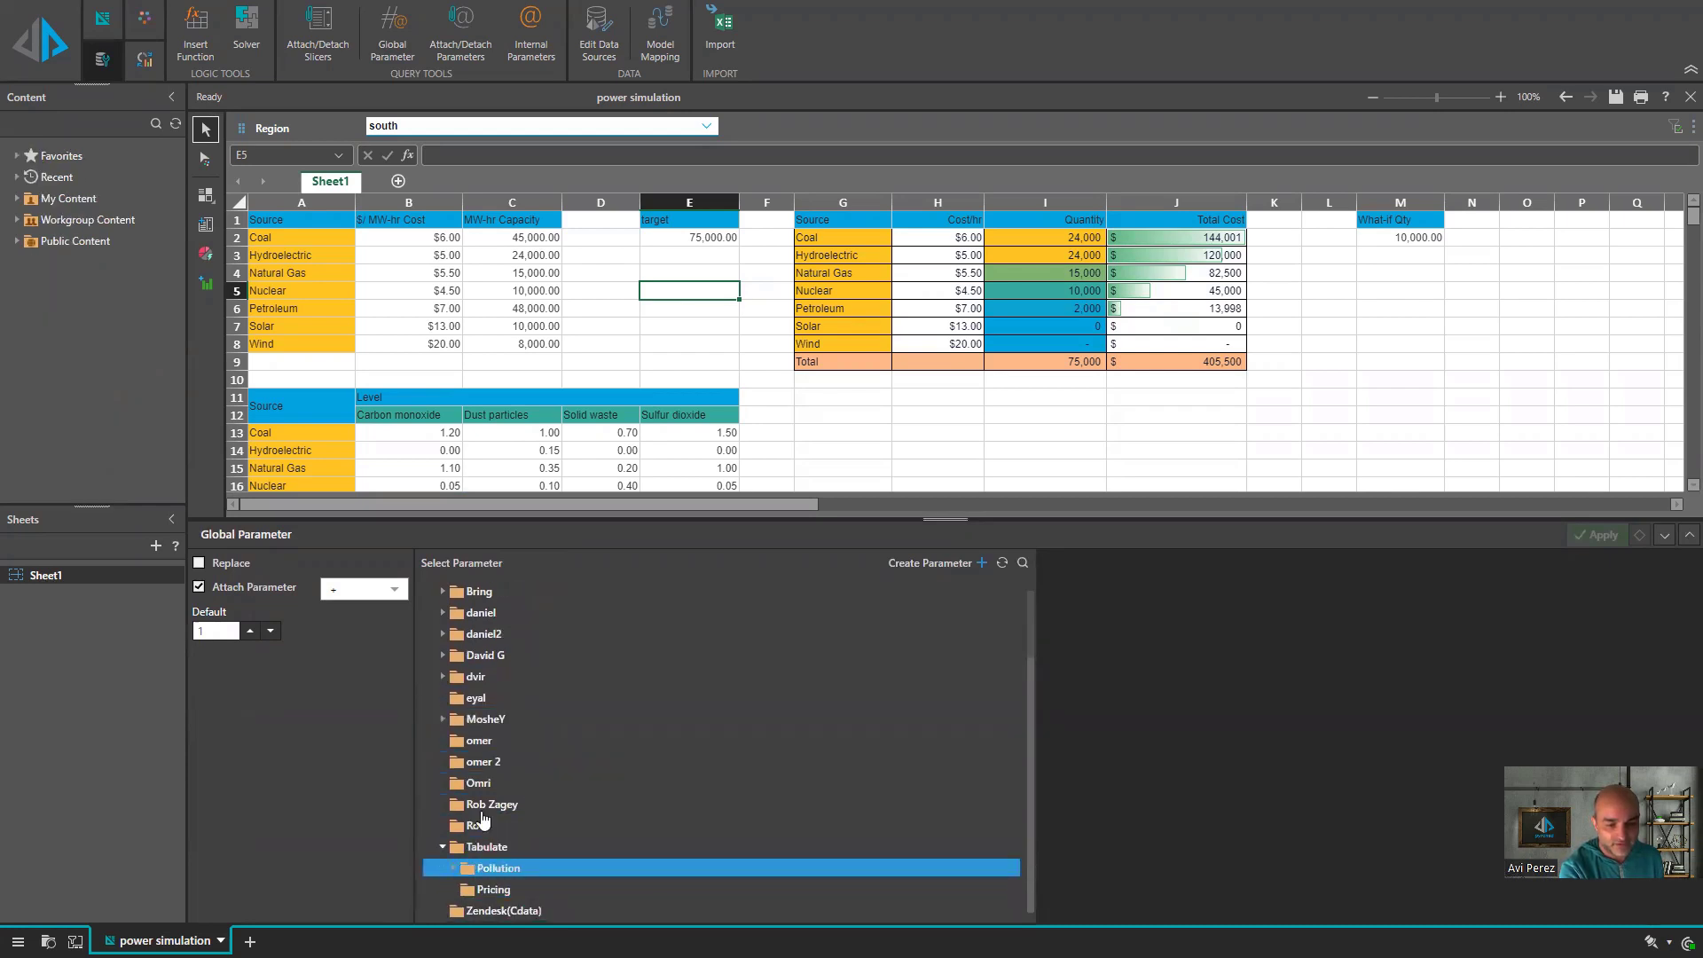
{"action": "left_click", "coordinate": [453, 869]}
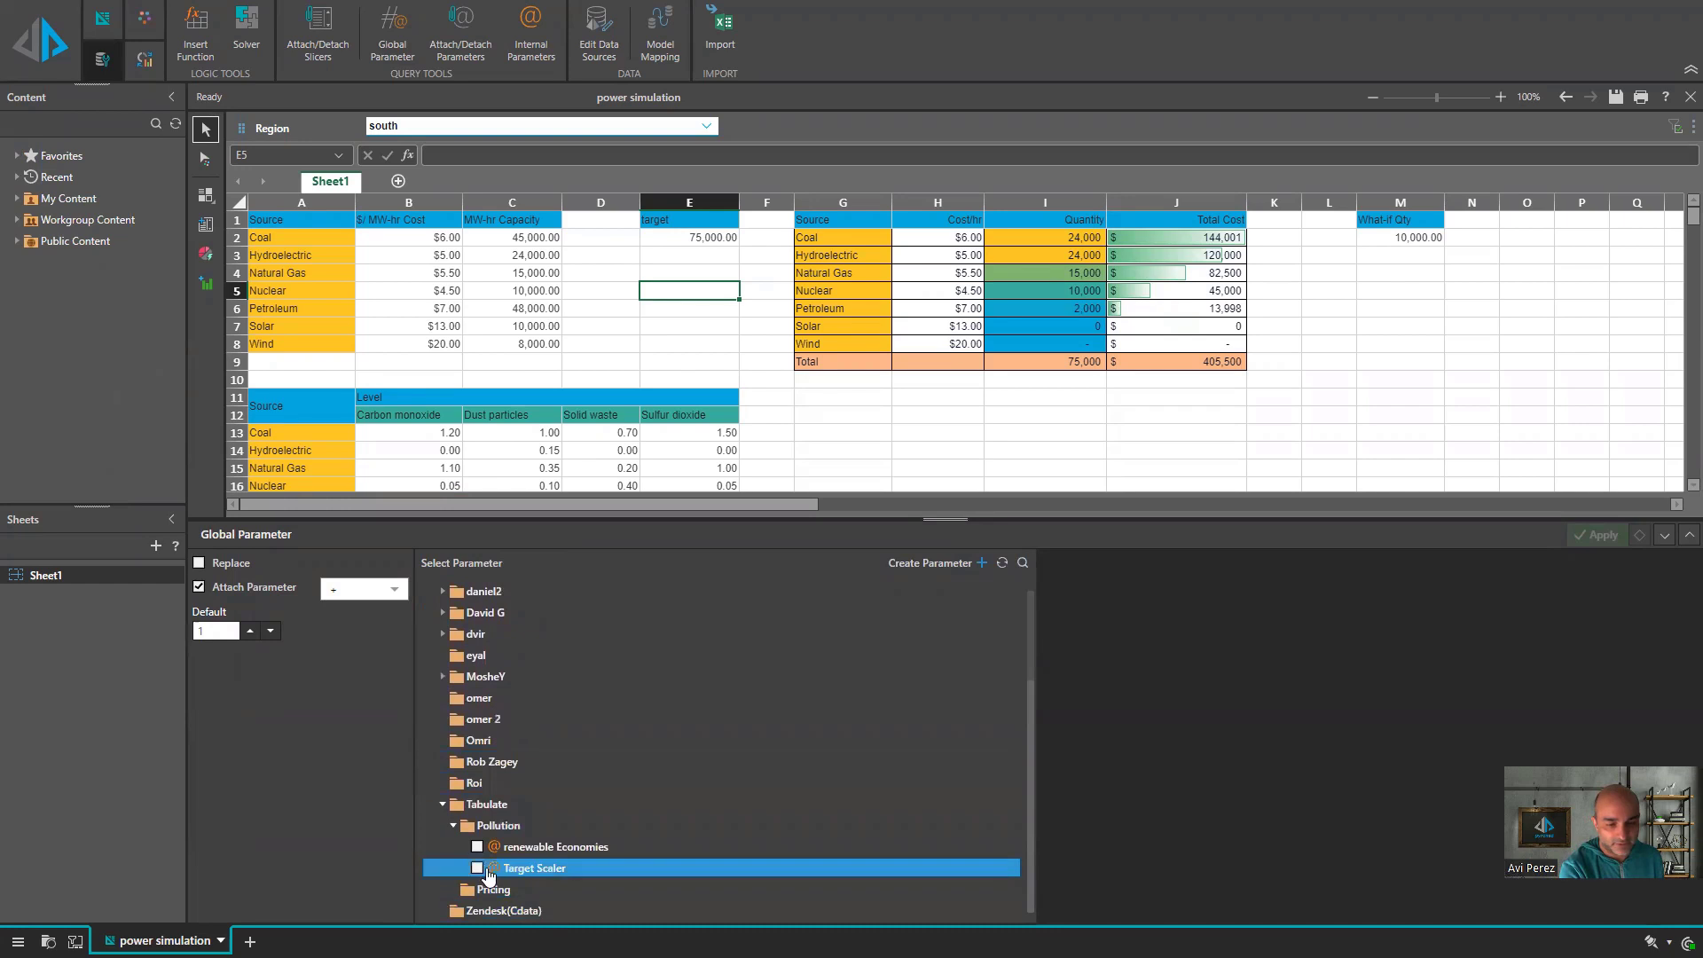
{"action": "left_click", "coordinate": [477, 868]}
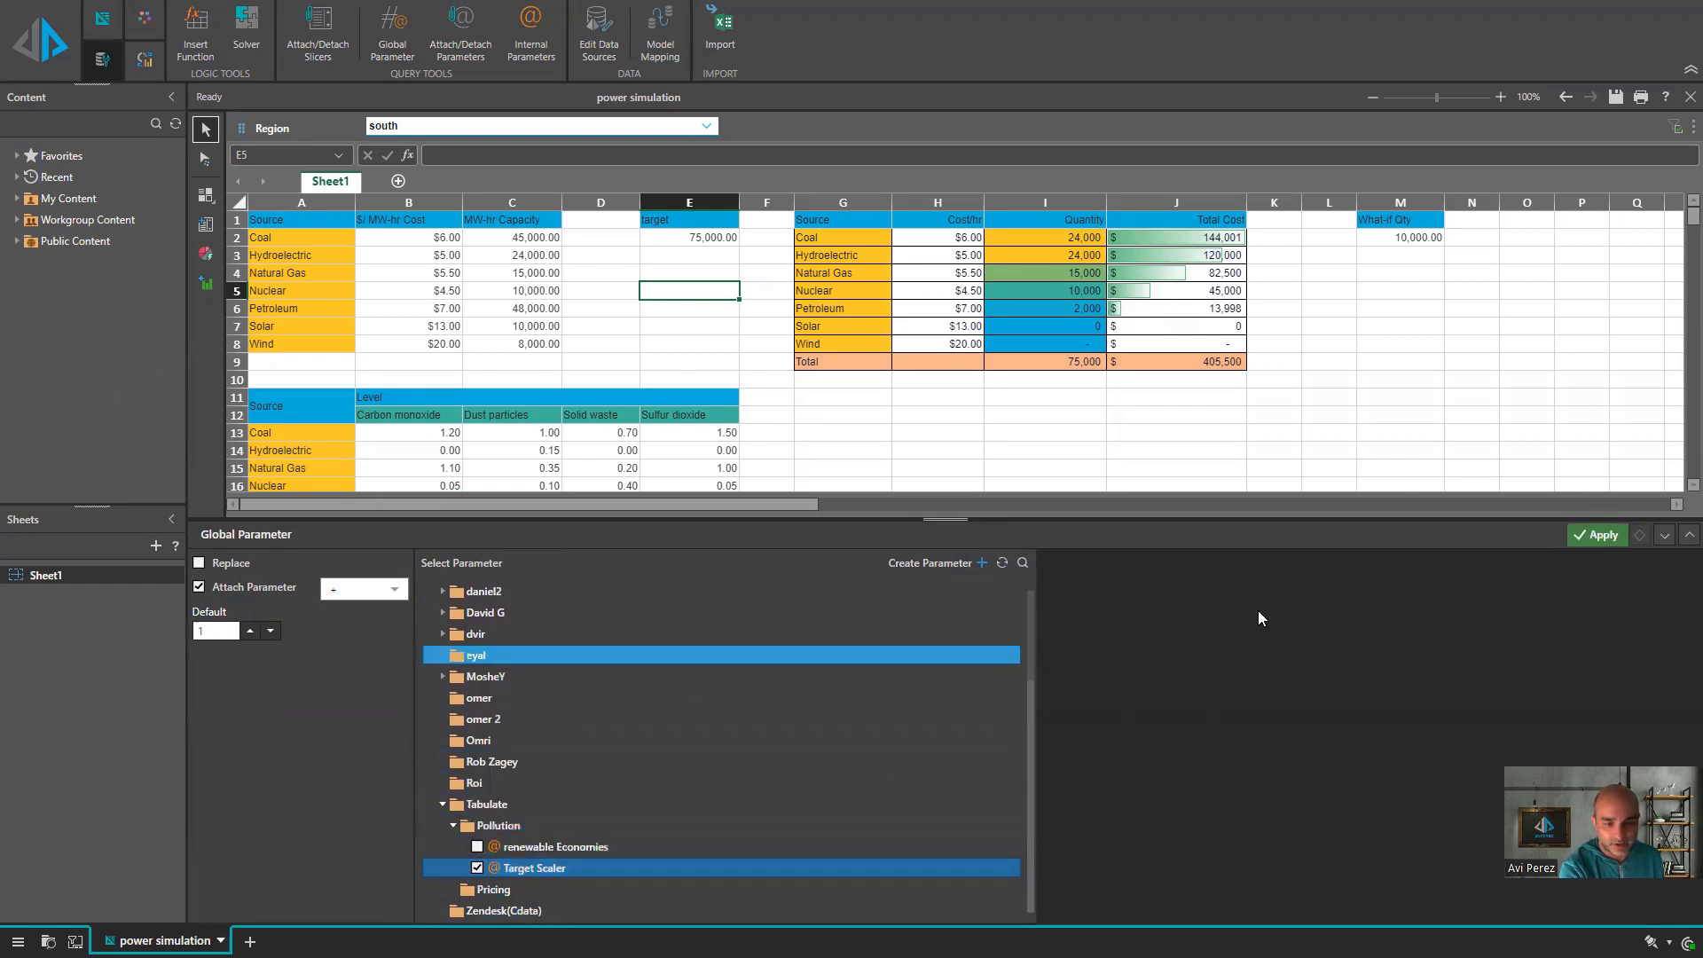
{"action": "left_click", "coordinate": [1606, 538]}
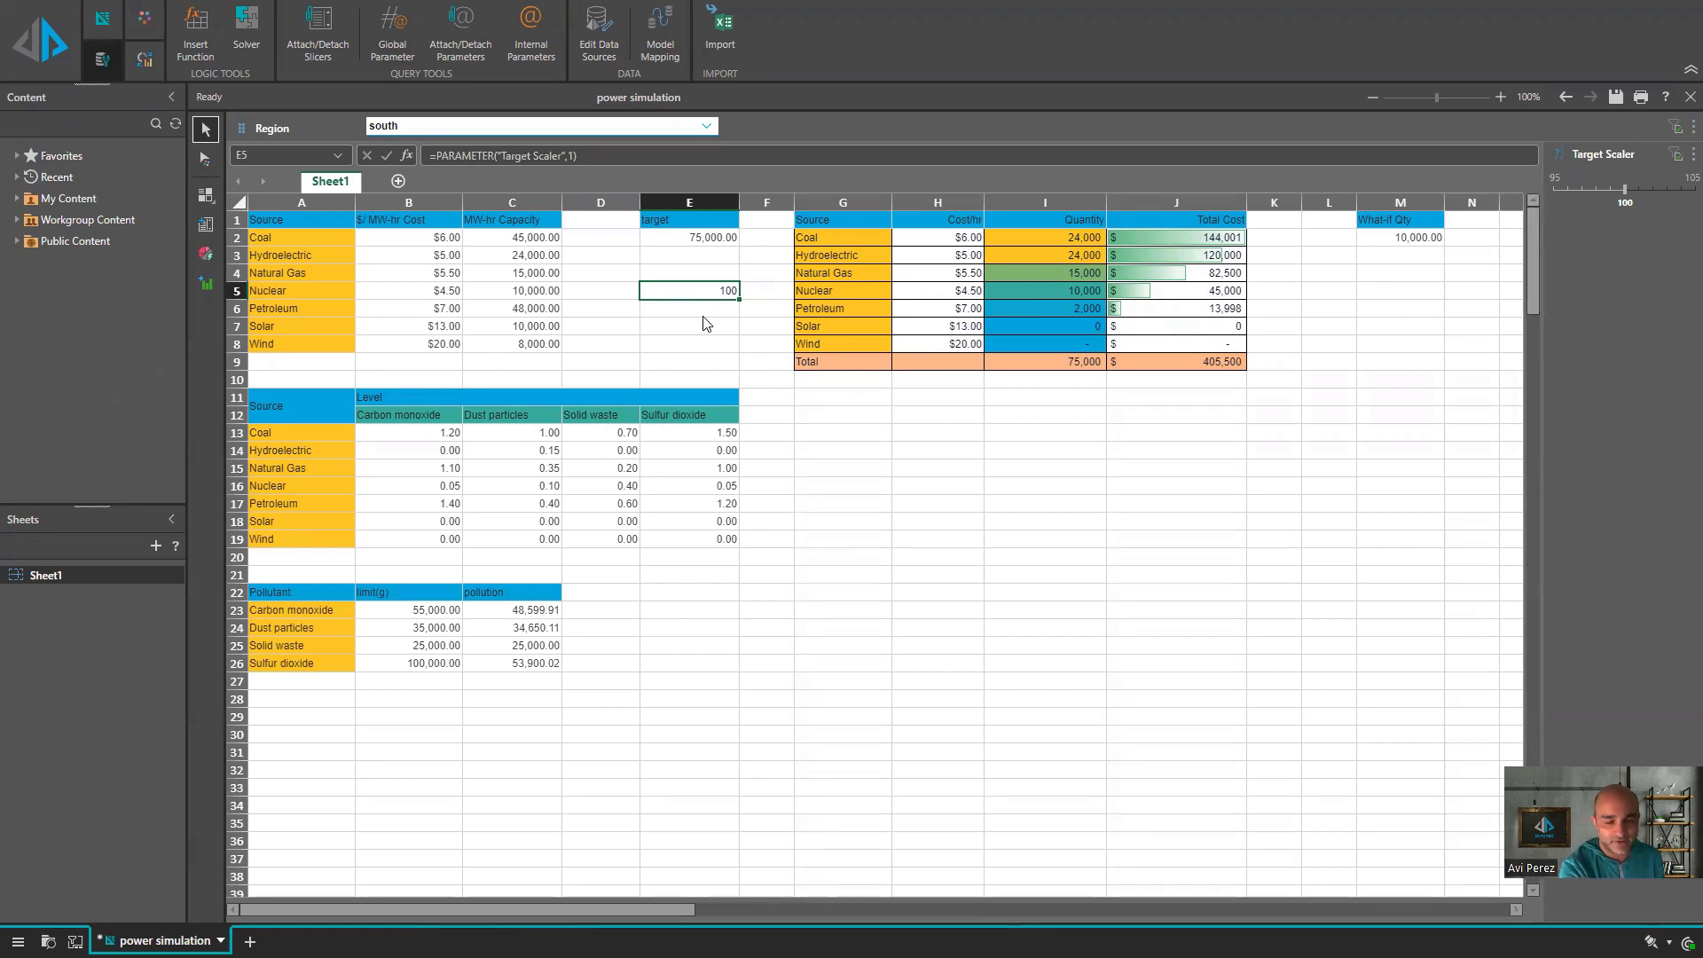
- Label the scaler value by entering "Scaler" in cell E4
{"action": "left_click", "coordinate": [699, 275]}
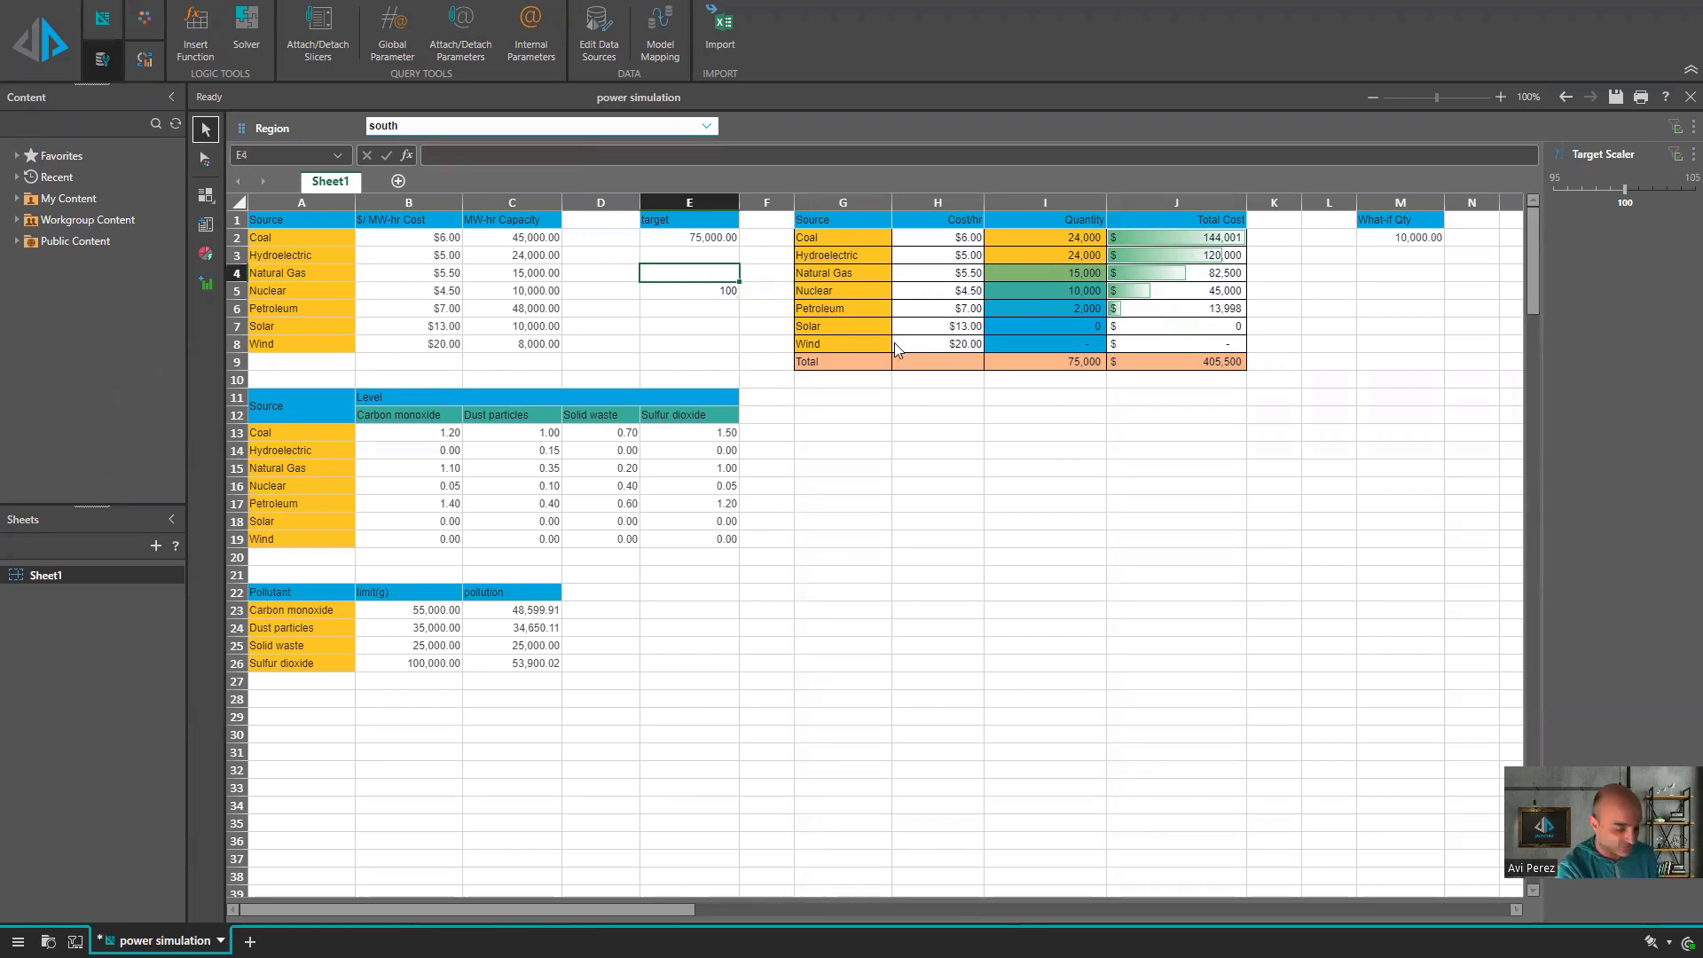
{"action": "type", "text": "Scaler"}
{"action": "key", "text": "Return"}
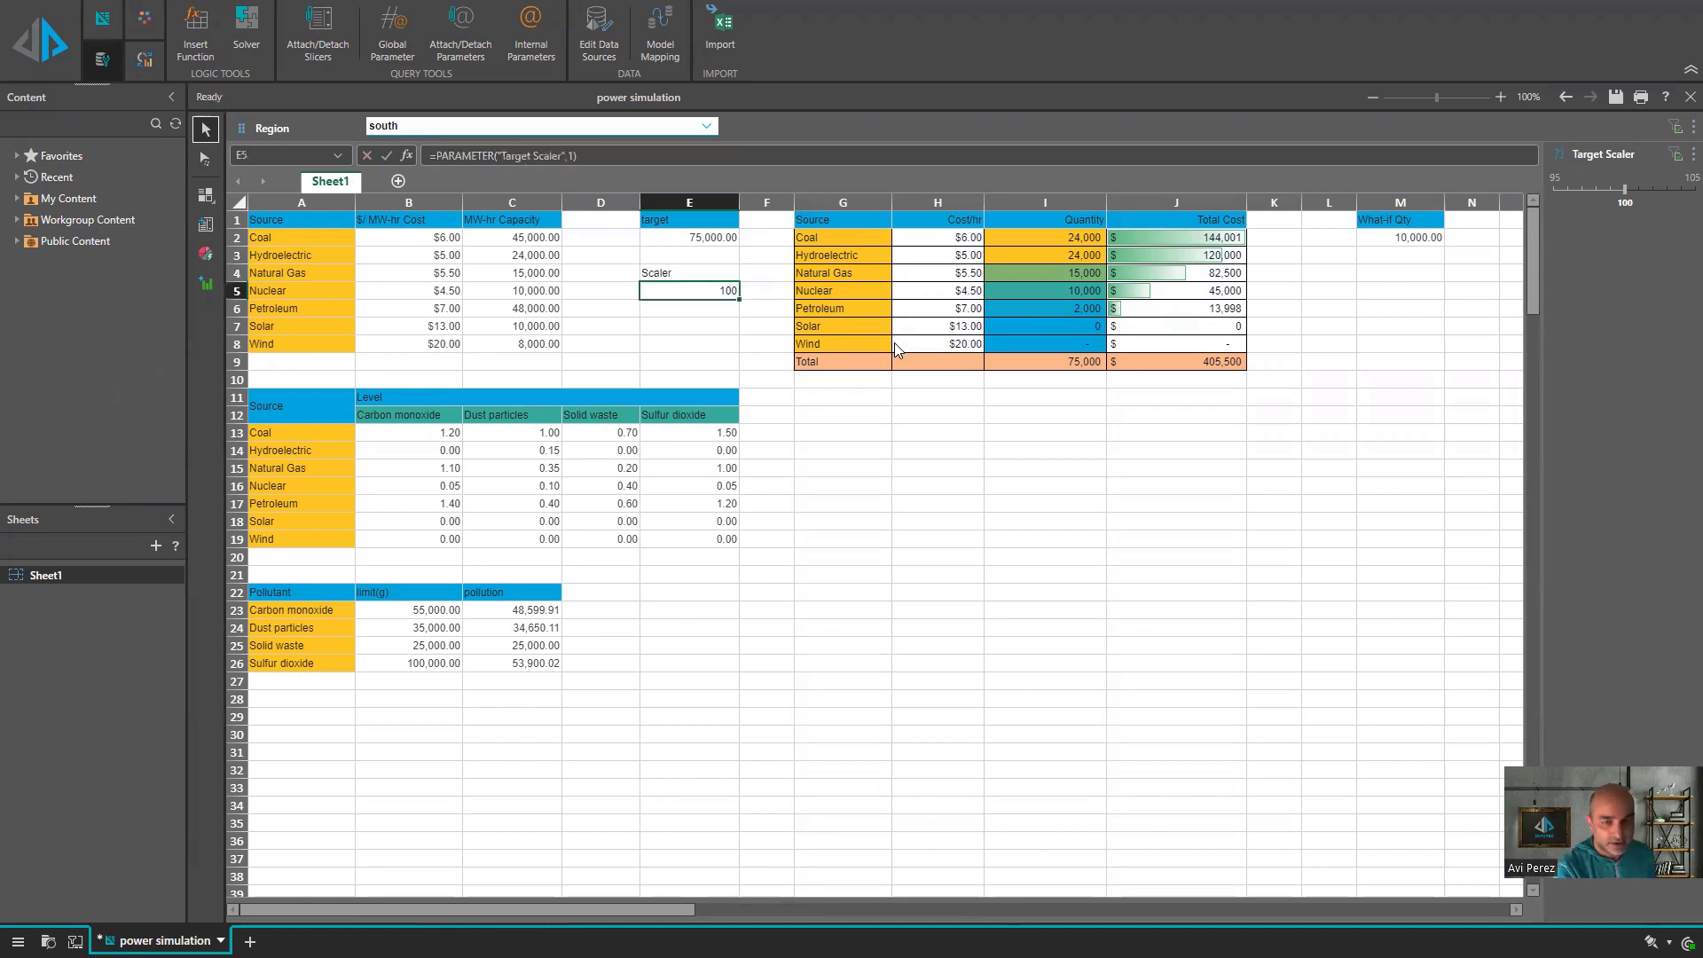
- Multiply the target formula in E2 by E5/100 and try the Target Scaler at both extremes, ending at 105
{"action": "left_click", "coordinate": [677, 241]}
{"action": "left_click", "coordinate": [759, 154]}
{"action": "type", "text": "*"}
{"action": "left_click", "coordinate": [721, 298]}
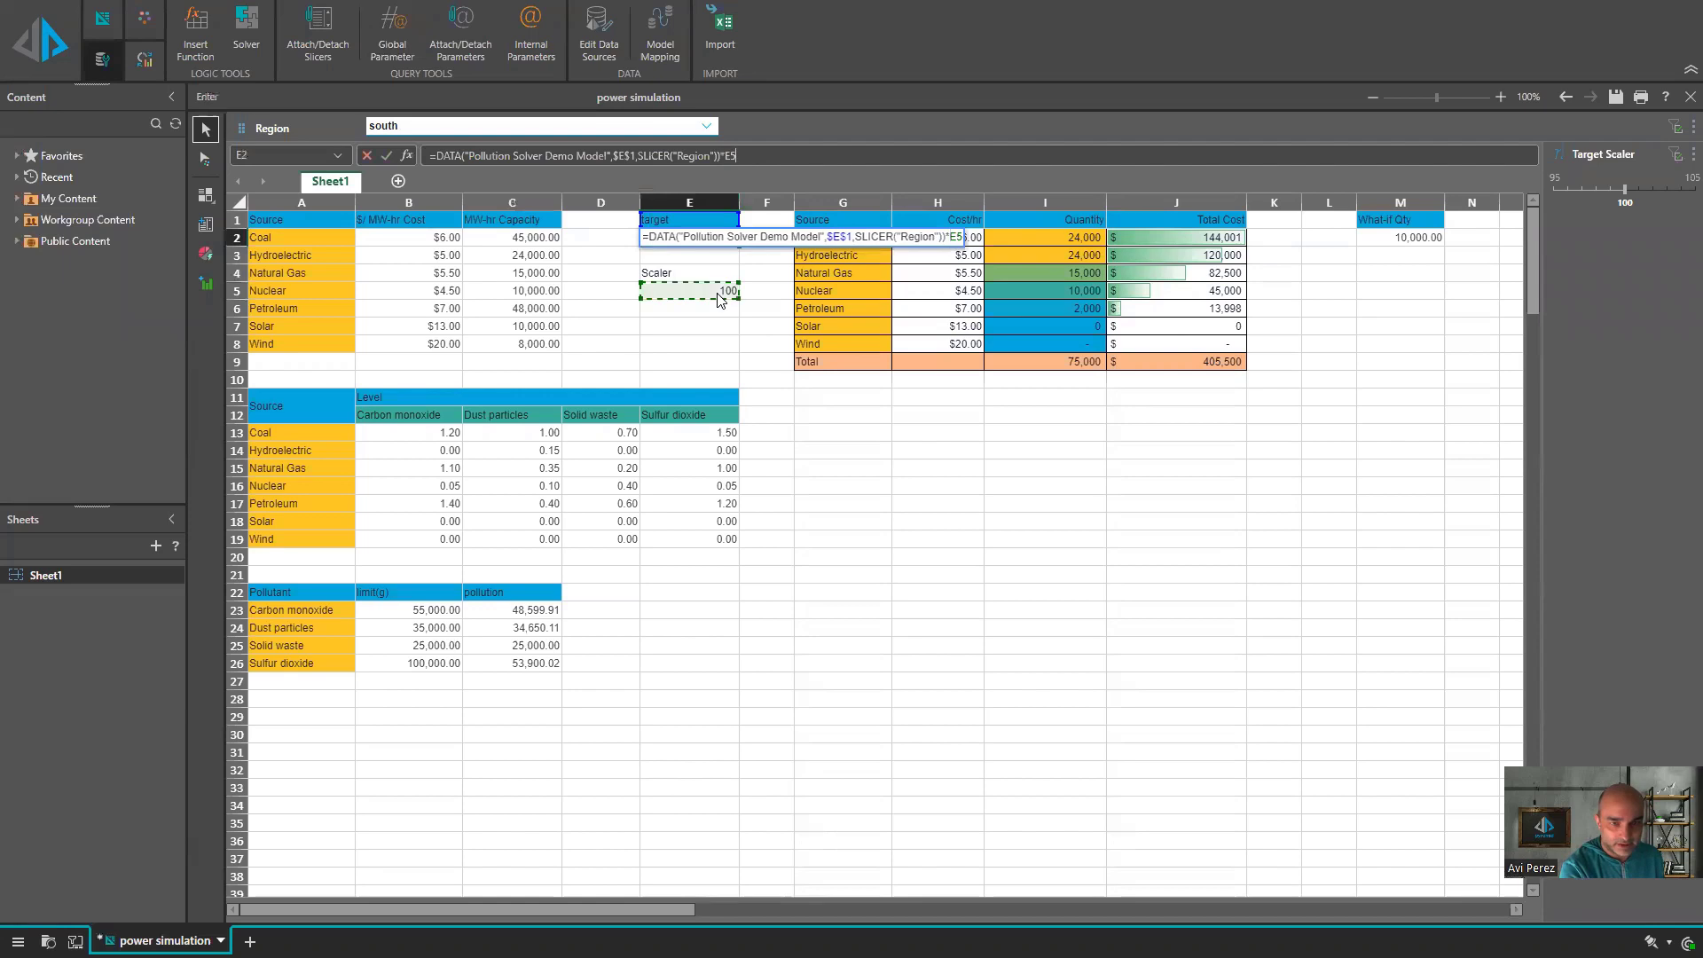
{"action": "type", "text": "/100"}
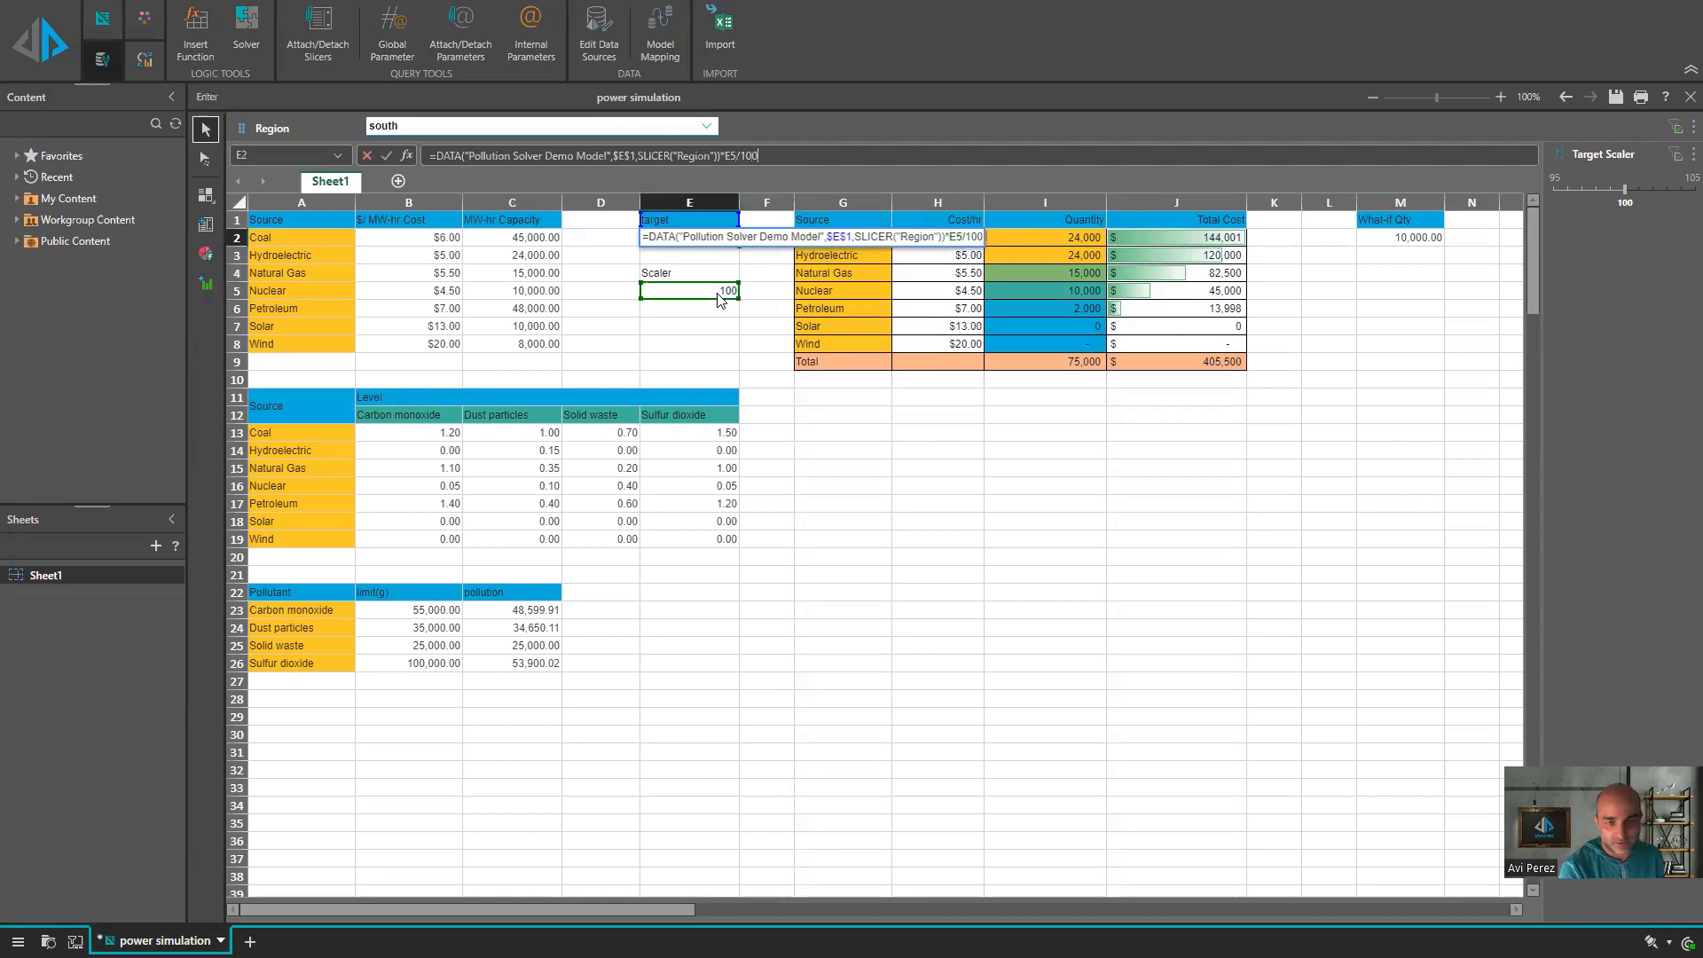
{"action": "key", "text": "Return"}
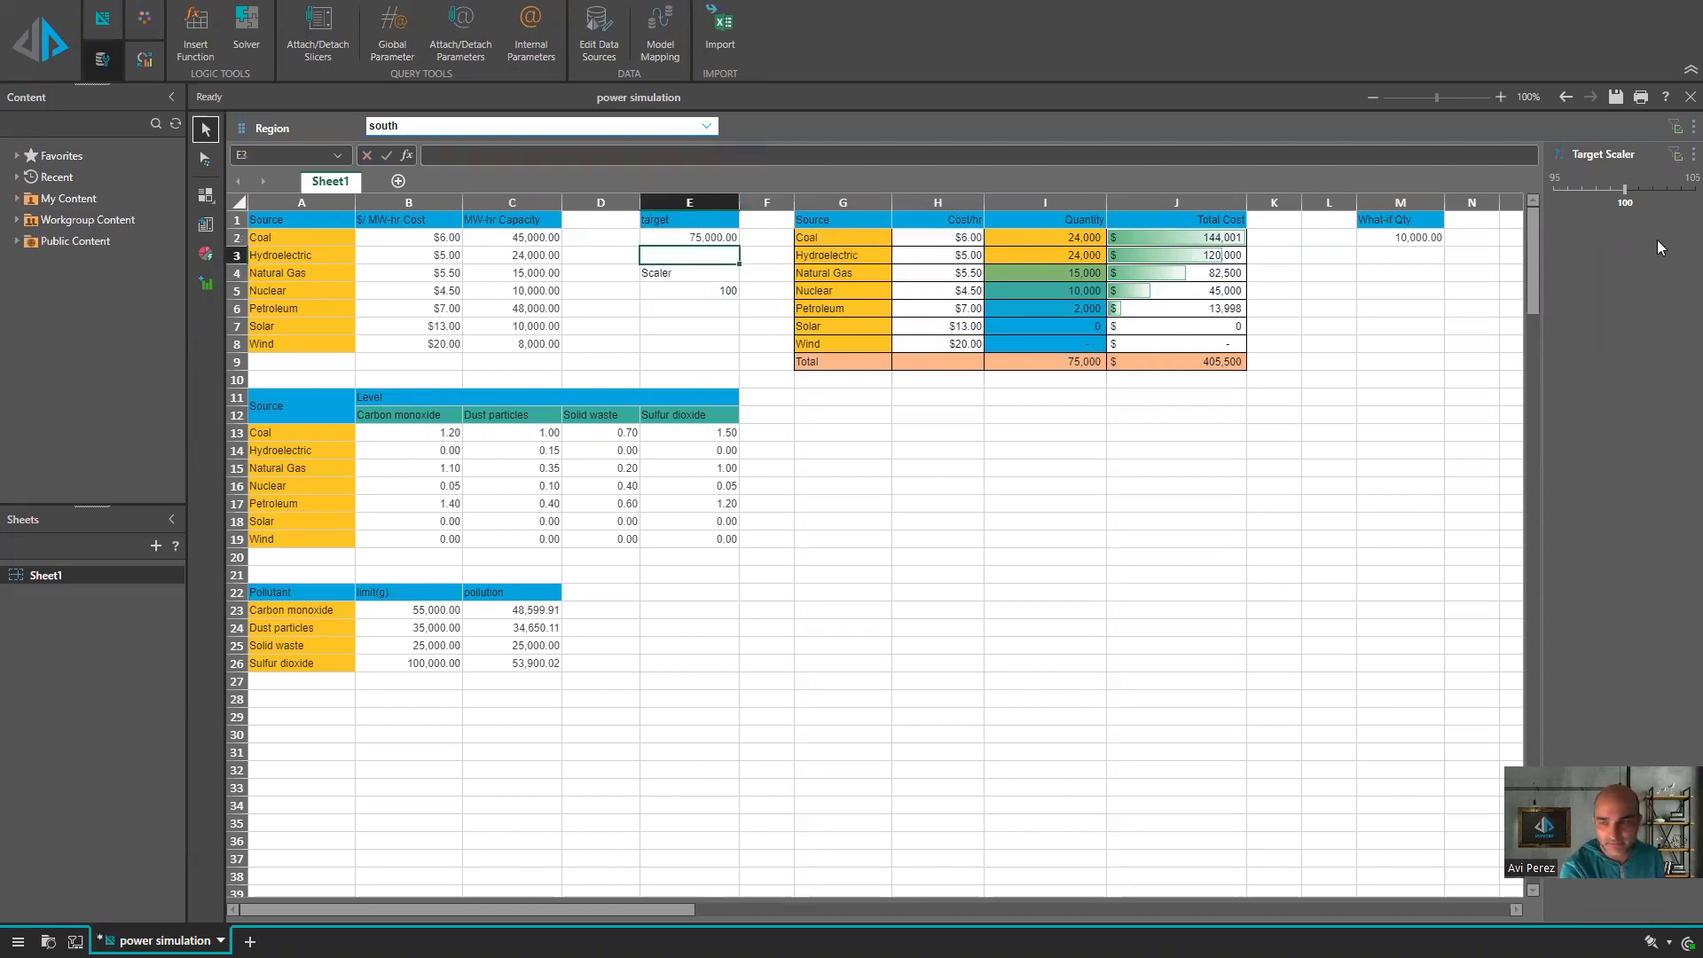
{"action": "left_click_drag", "start_coordinate": [1629, 196], "coordinate": [1554, 197]}
{"action": "left_click_drag", "start_coordinate": [1553, 189], "coordinate": [1695, 189]}
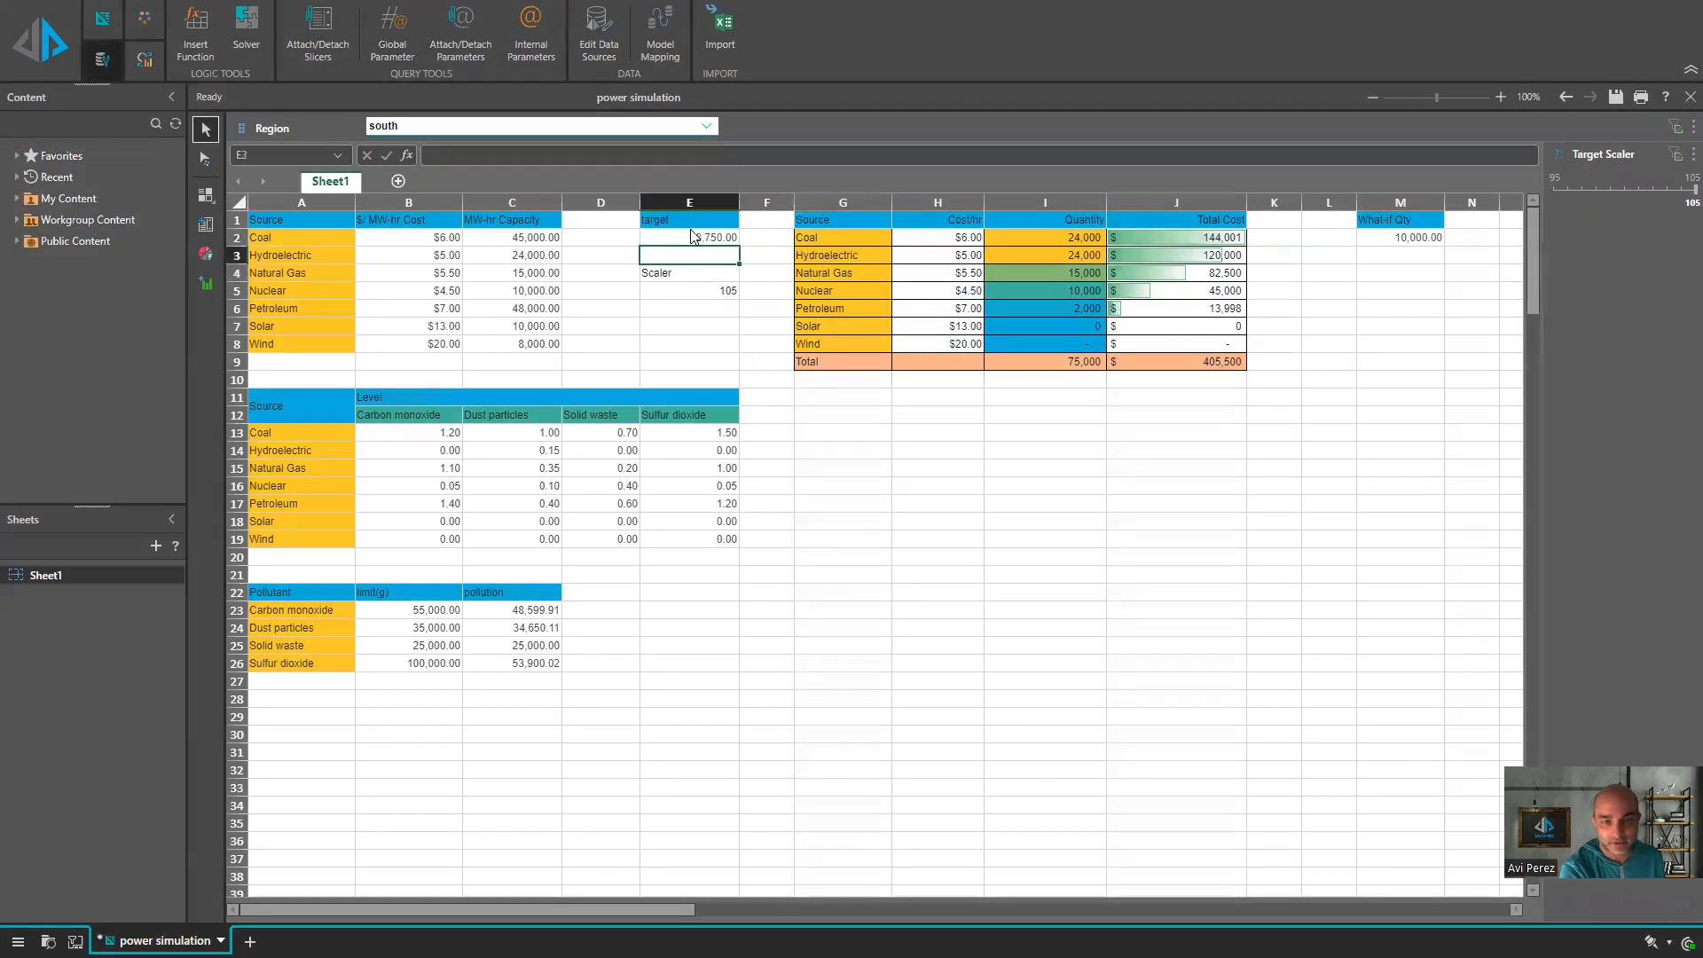
- Enter the label "Renewable" in cell E7
{"action": "left_click", "coordinate": [693, 329]}
{"action": "type", "text": "Renew"}
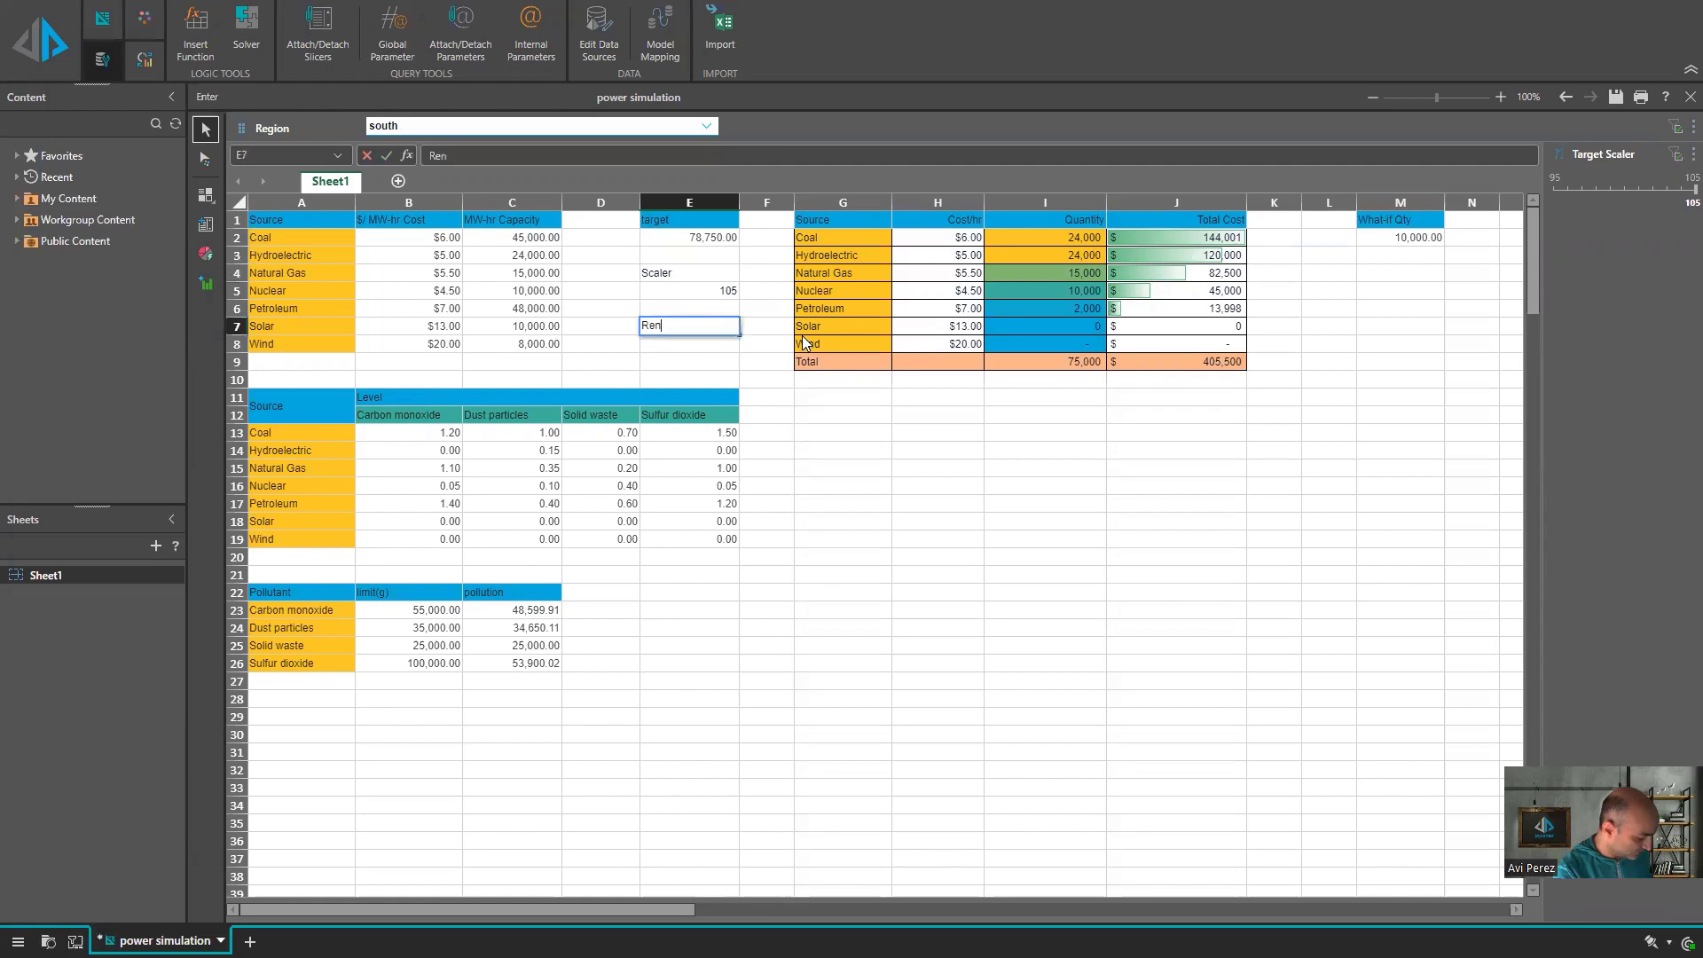
{"action": "key", "text": "BackSpace"}
{"action": "key", "text": "BackSpace"}
{"action": "key", "text": "BackSpace"}
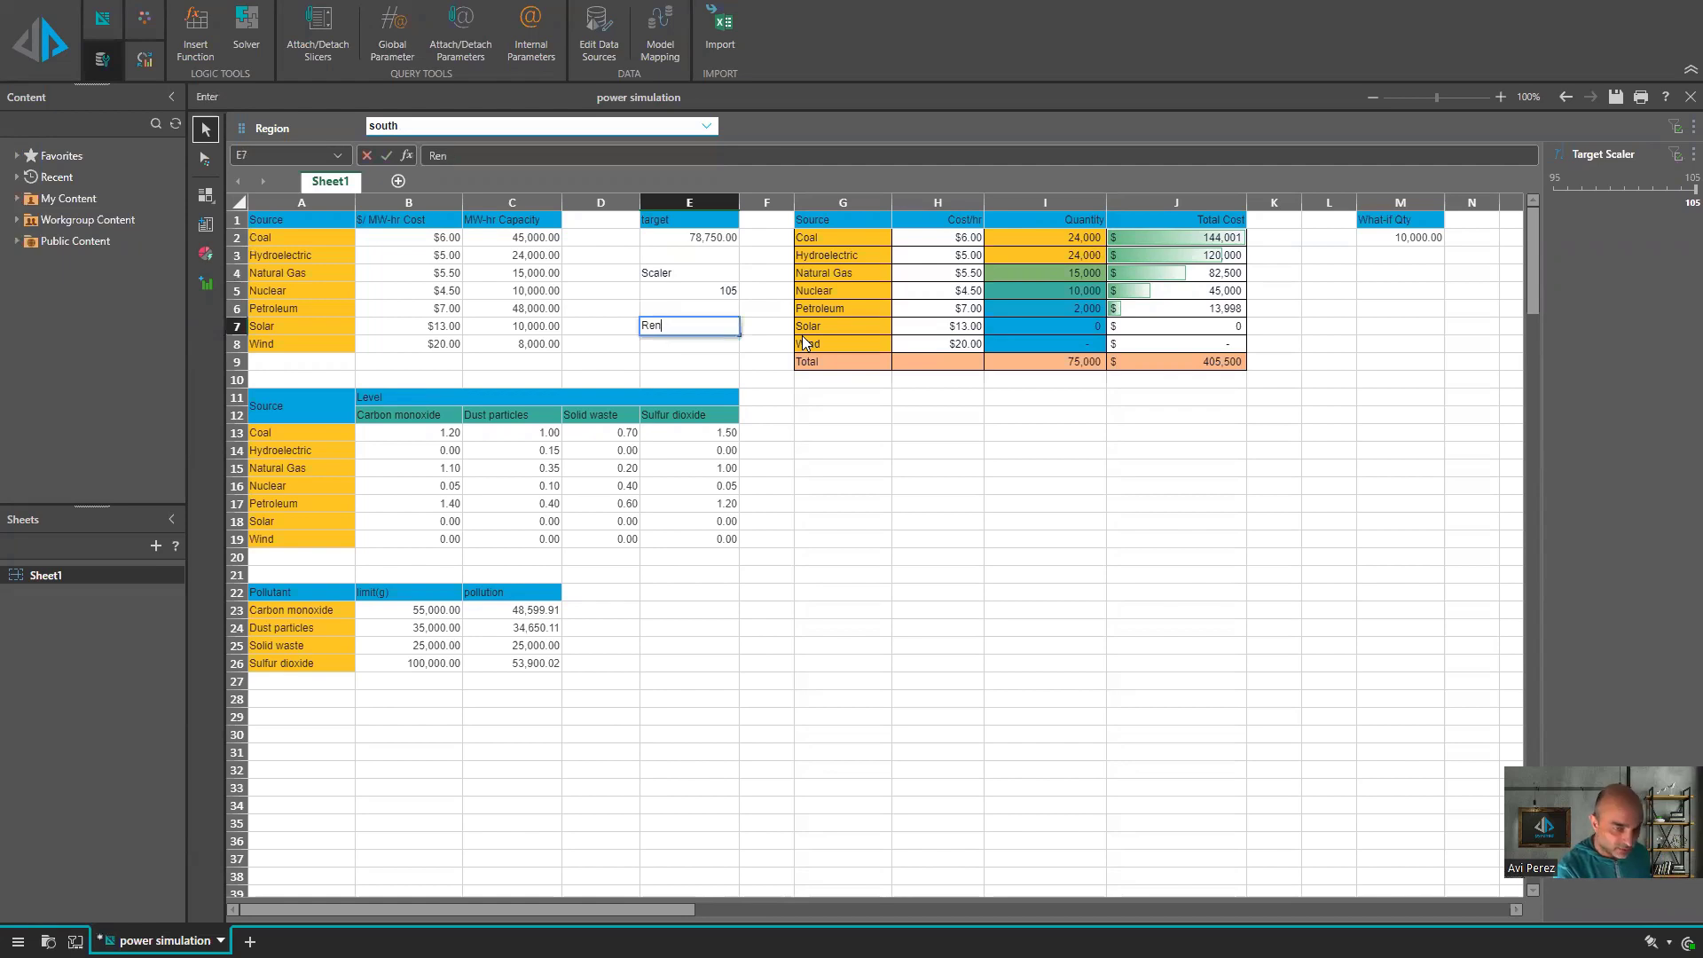
{"action": "type", "text": "newable"}
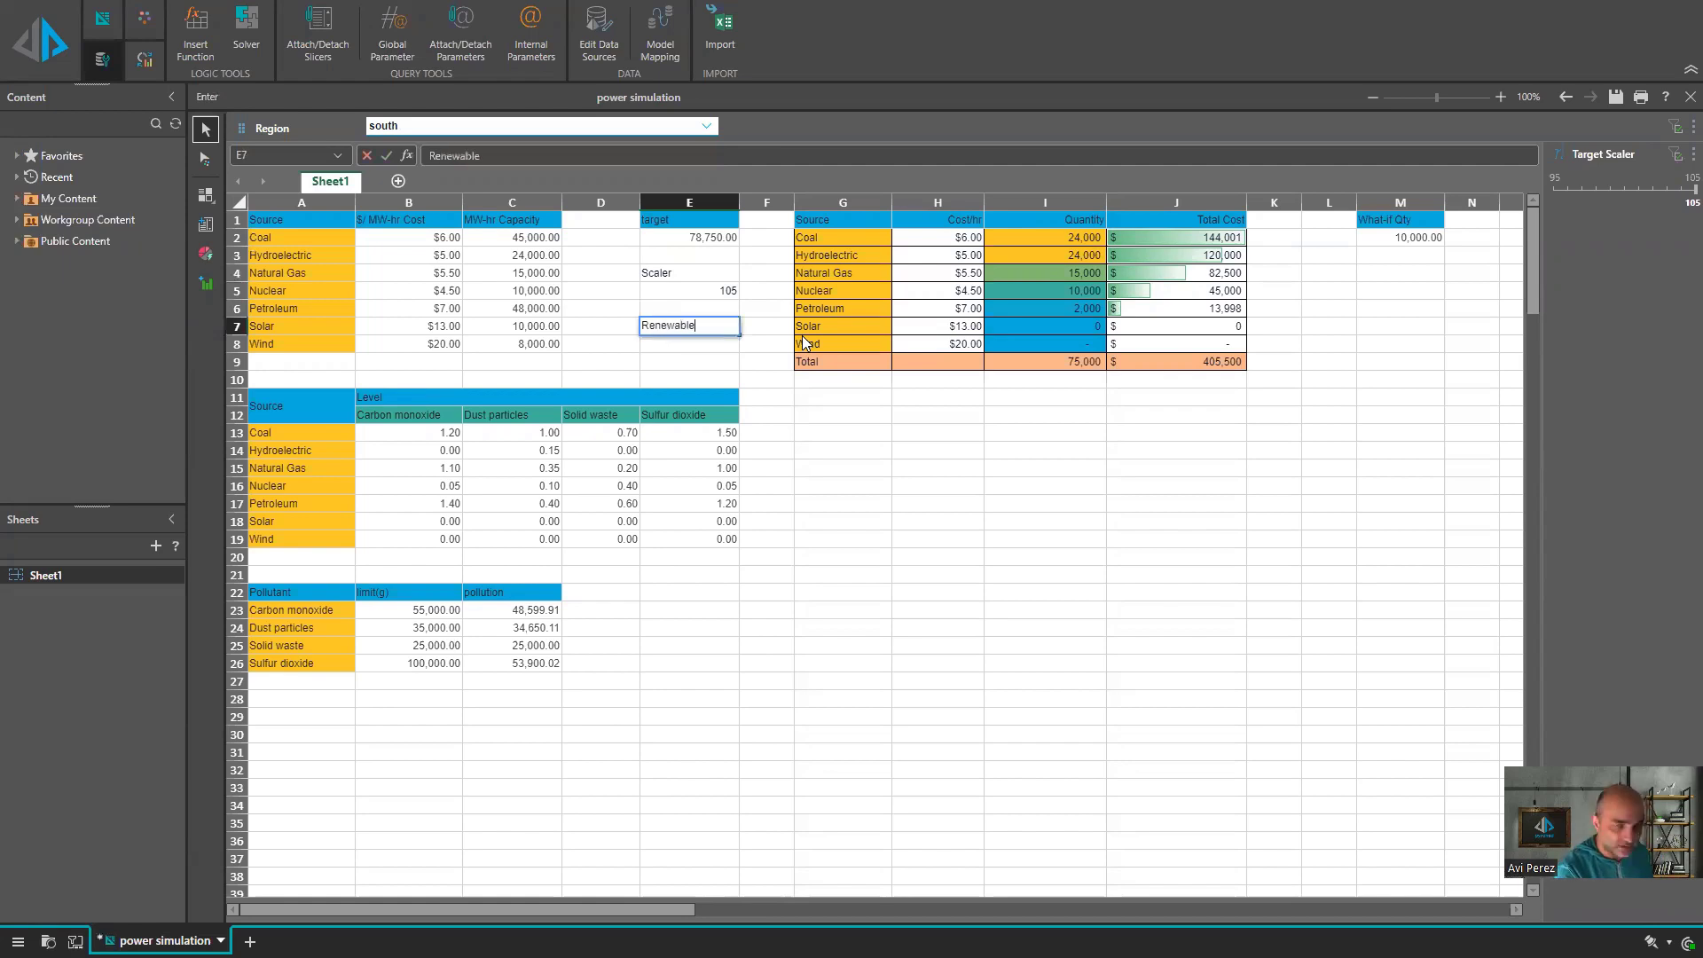
{"action": "key", "text": "Return"}
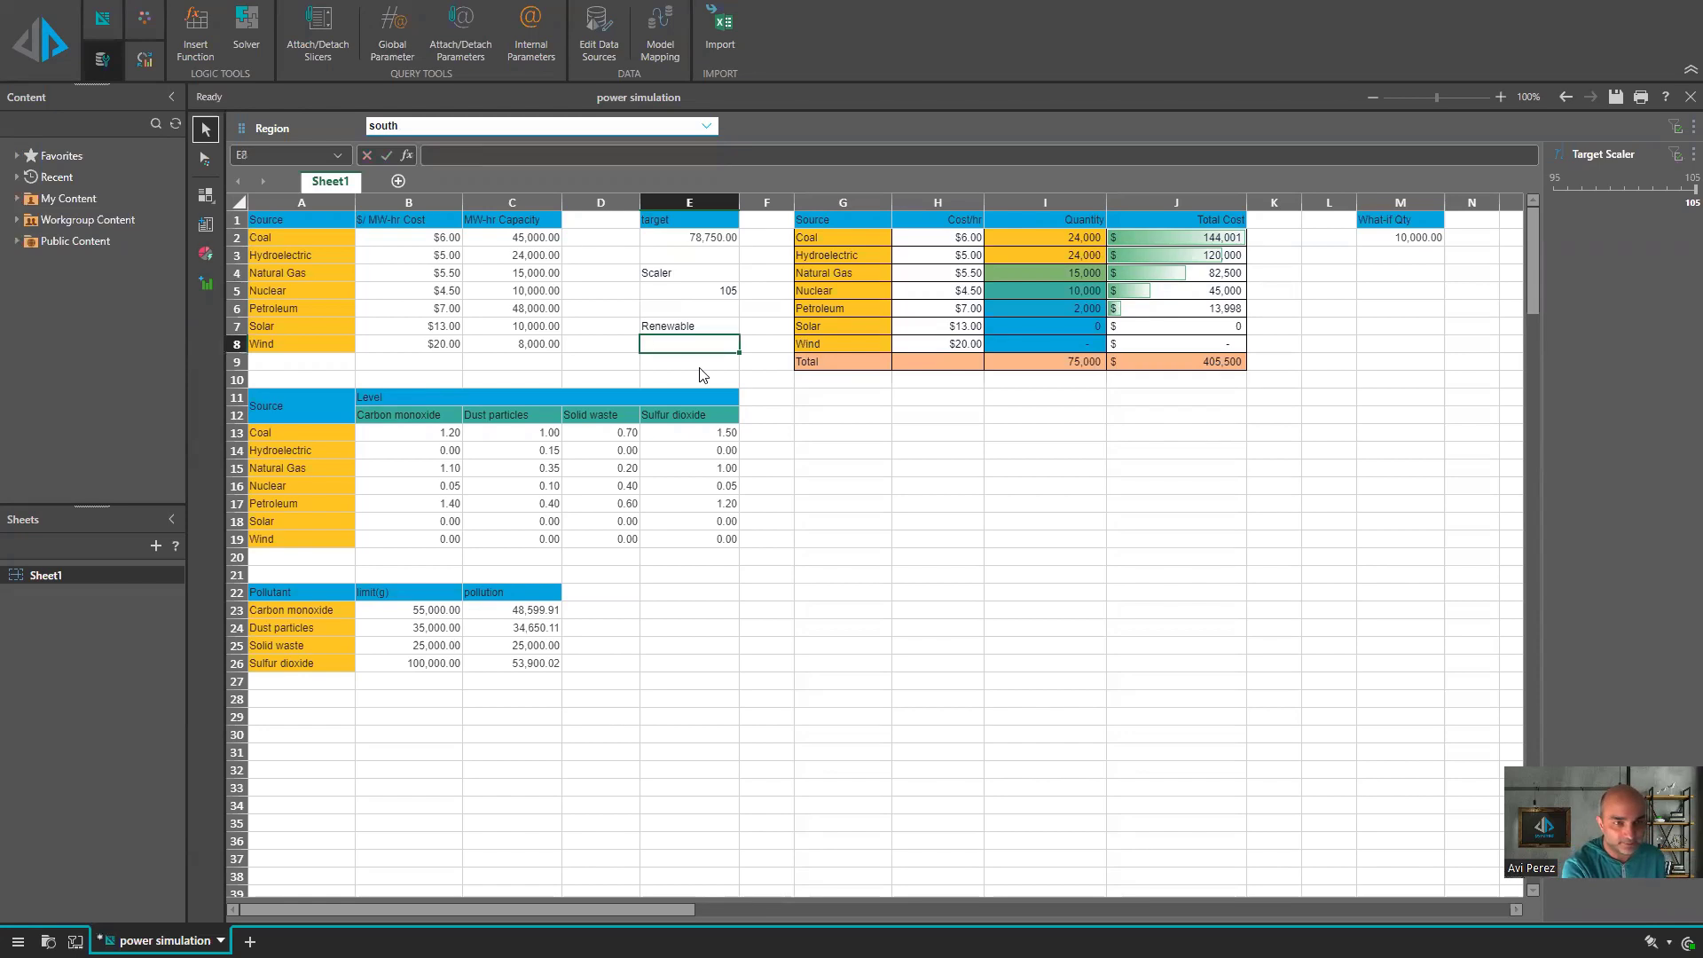
- Insert the global parameter renewable Economies from the public Tabulate > Pollution folder into cell E8
{"action": "left_click", "coordinate": [393, 33]}
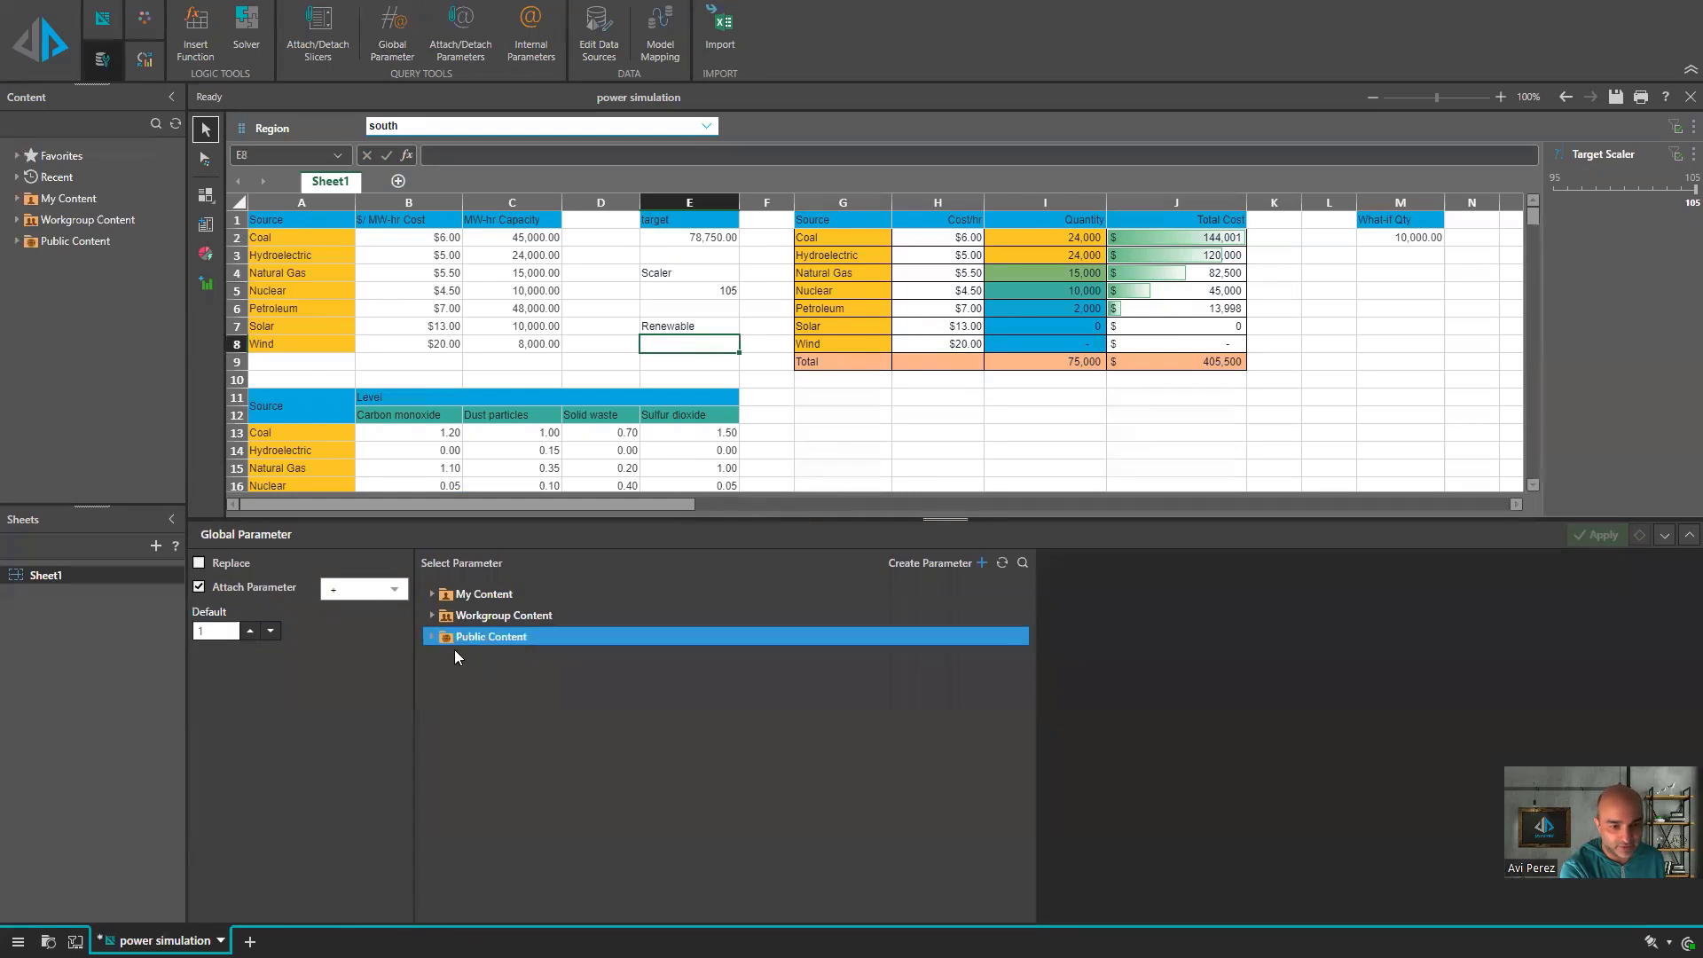
{"action": "left_click", "coordinate": [432, 636]}
{"action": "scroll", "coordinate": [441, 837], "scroll_direction": "down", "scroll_amount": 1}
{"action": "left_click", "coordinate": [443, 905]}
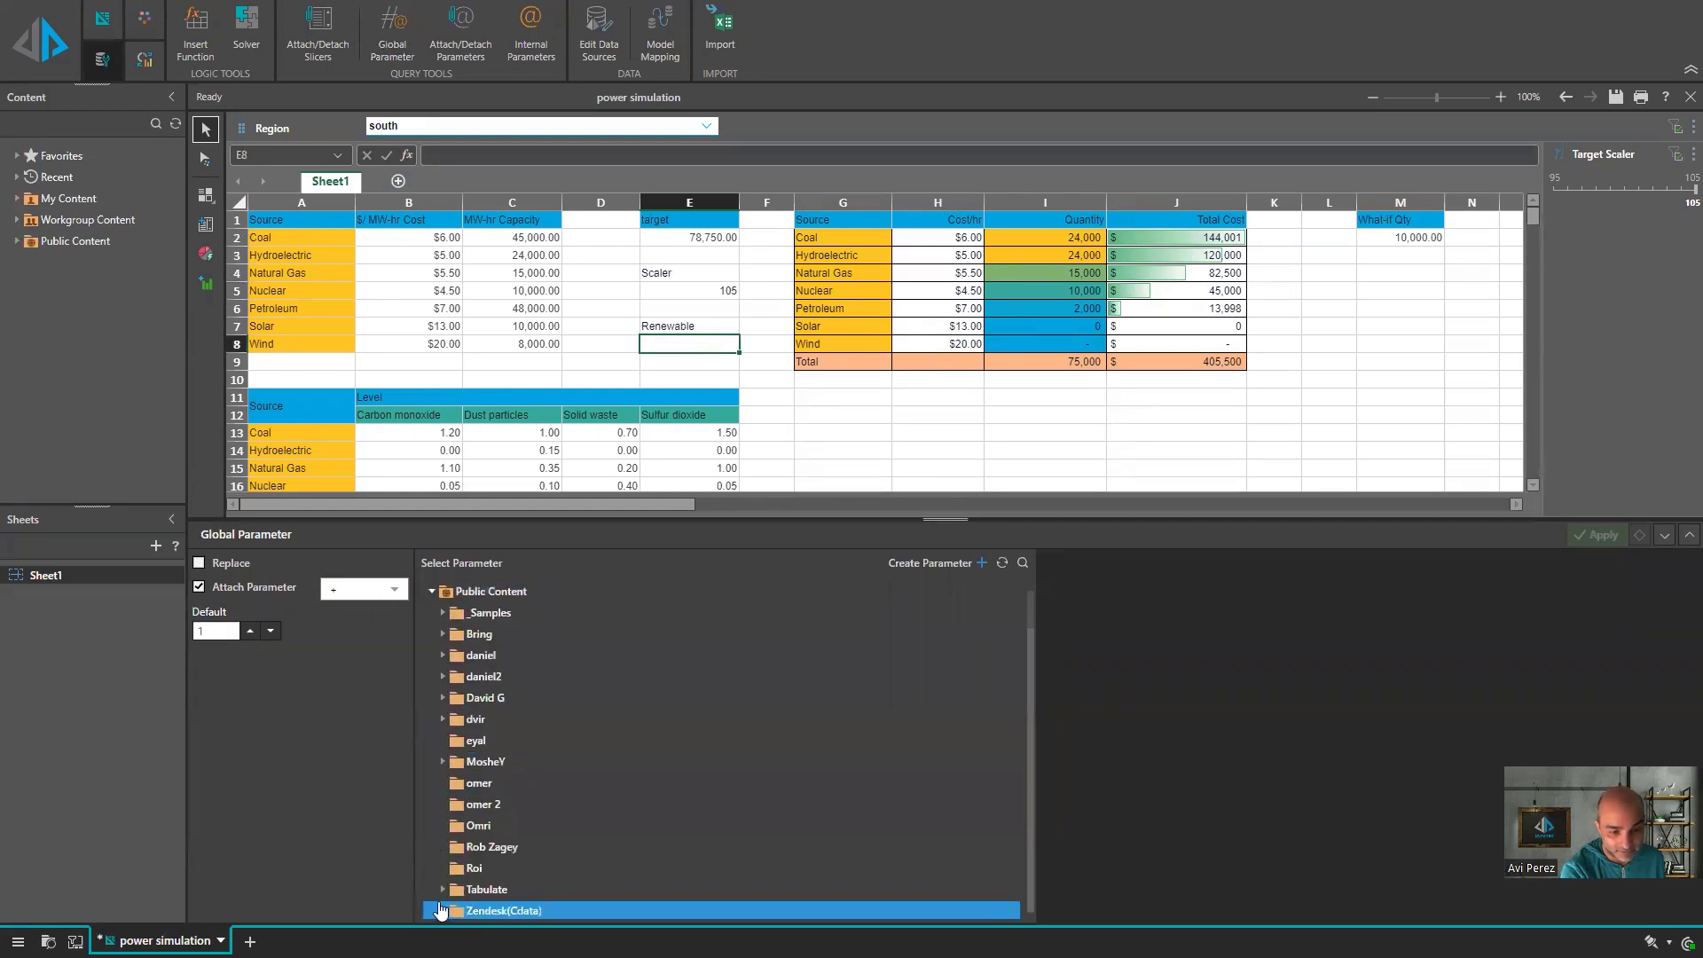
{"action": "scroll", "coordinate": [471, 825], "scroll_direction": "down", "scroll_amount": 3}
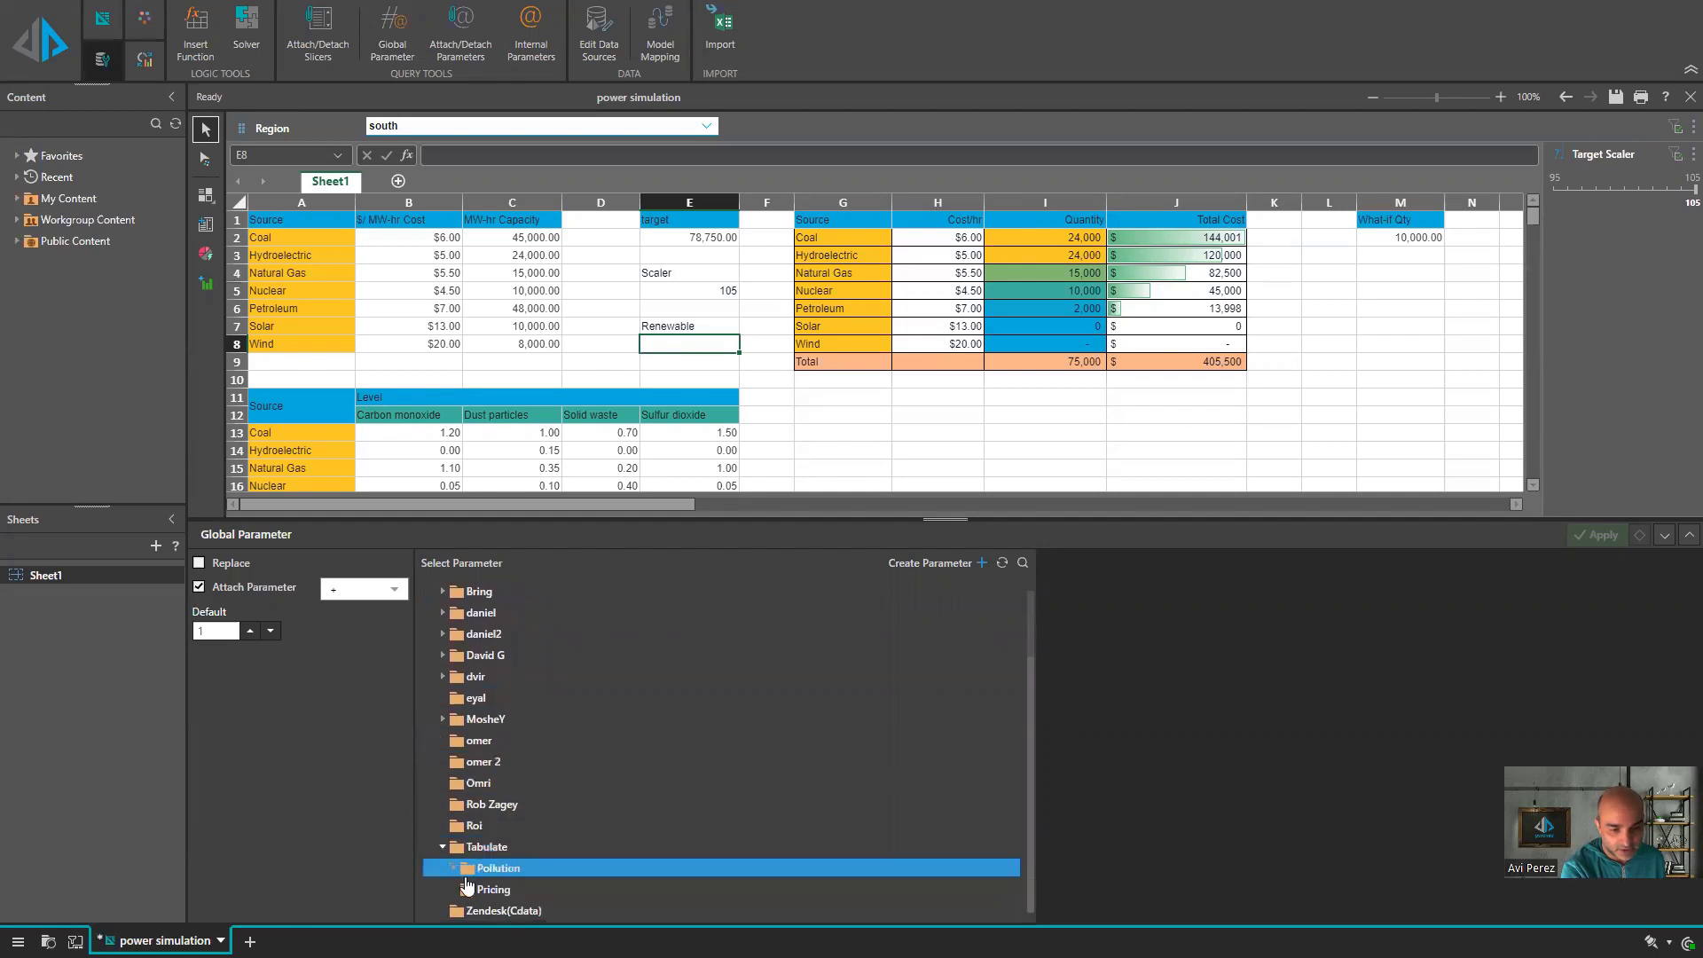
{"action": "left_click", "coordinate": [454, 847]}
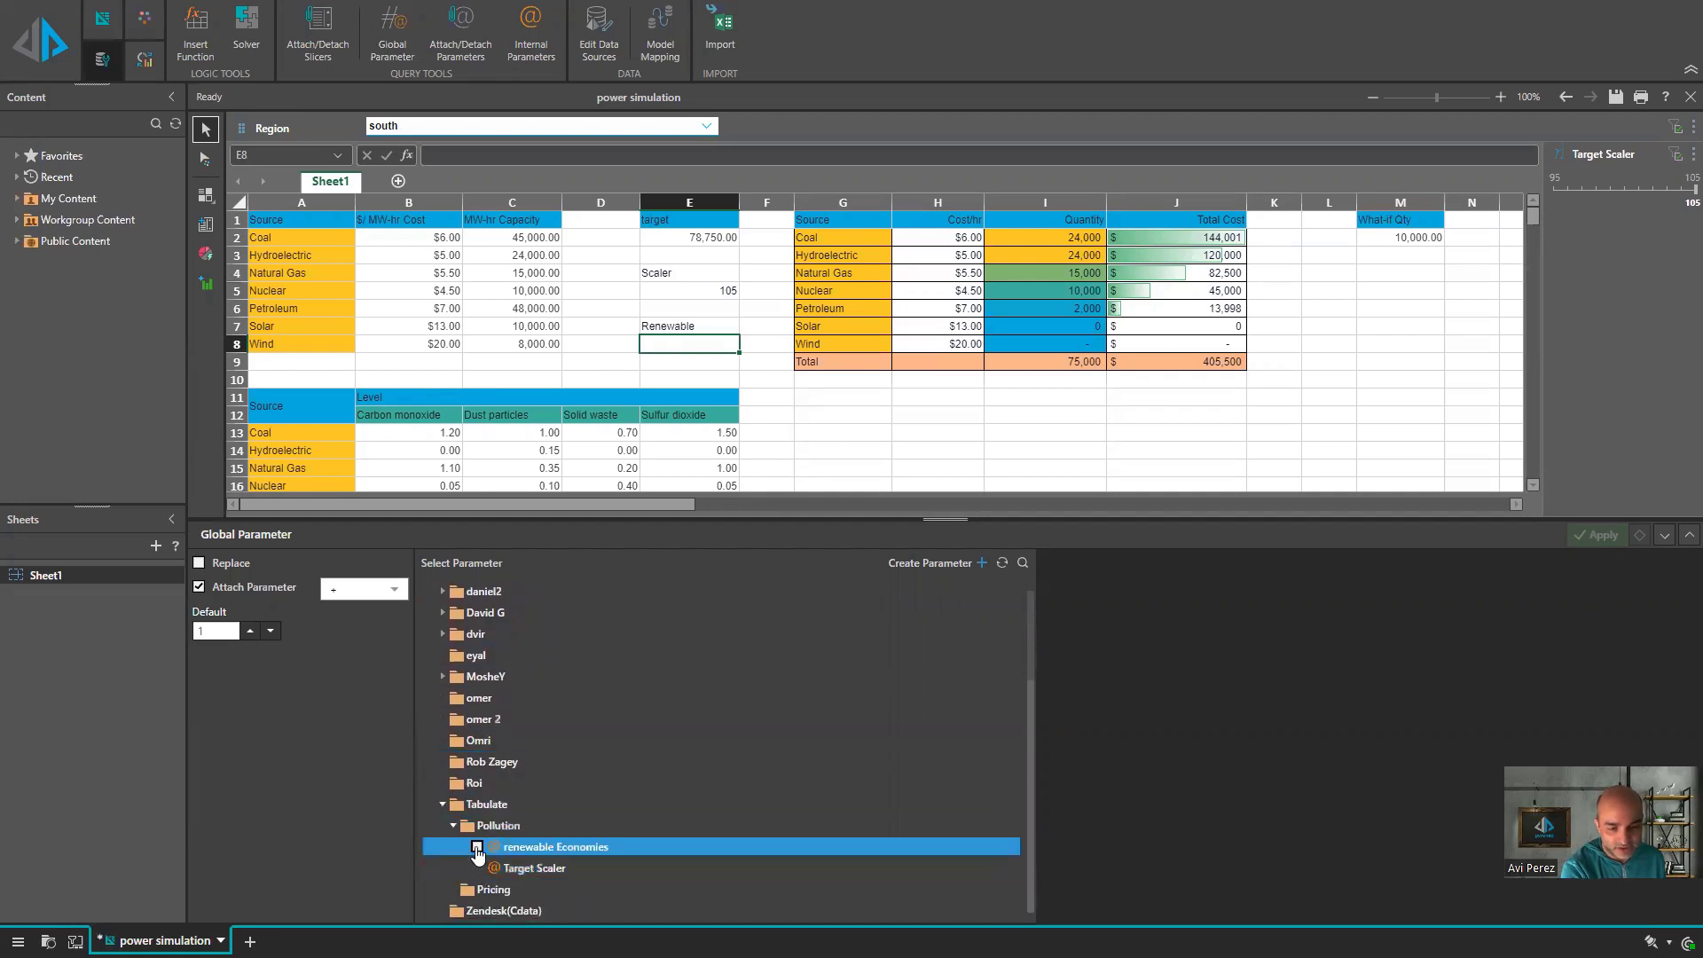
{"action": "left_click", "coordinate": [478, 847]}
{"action": "left_click", "coordinate": [1602, 537]}
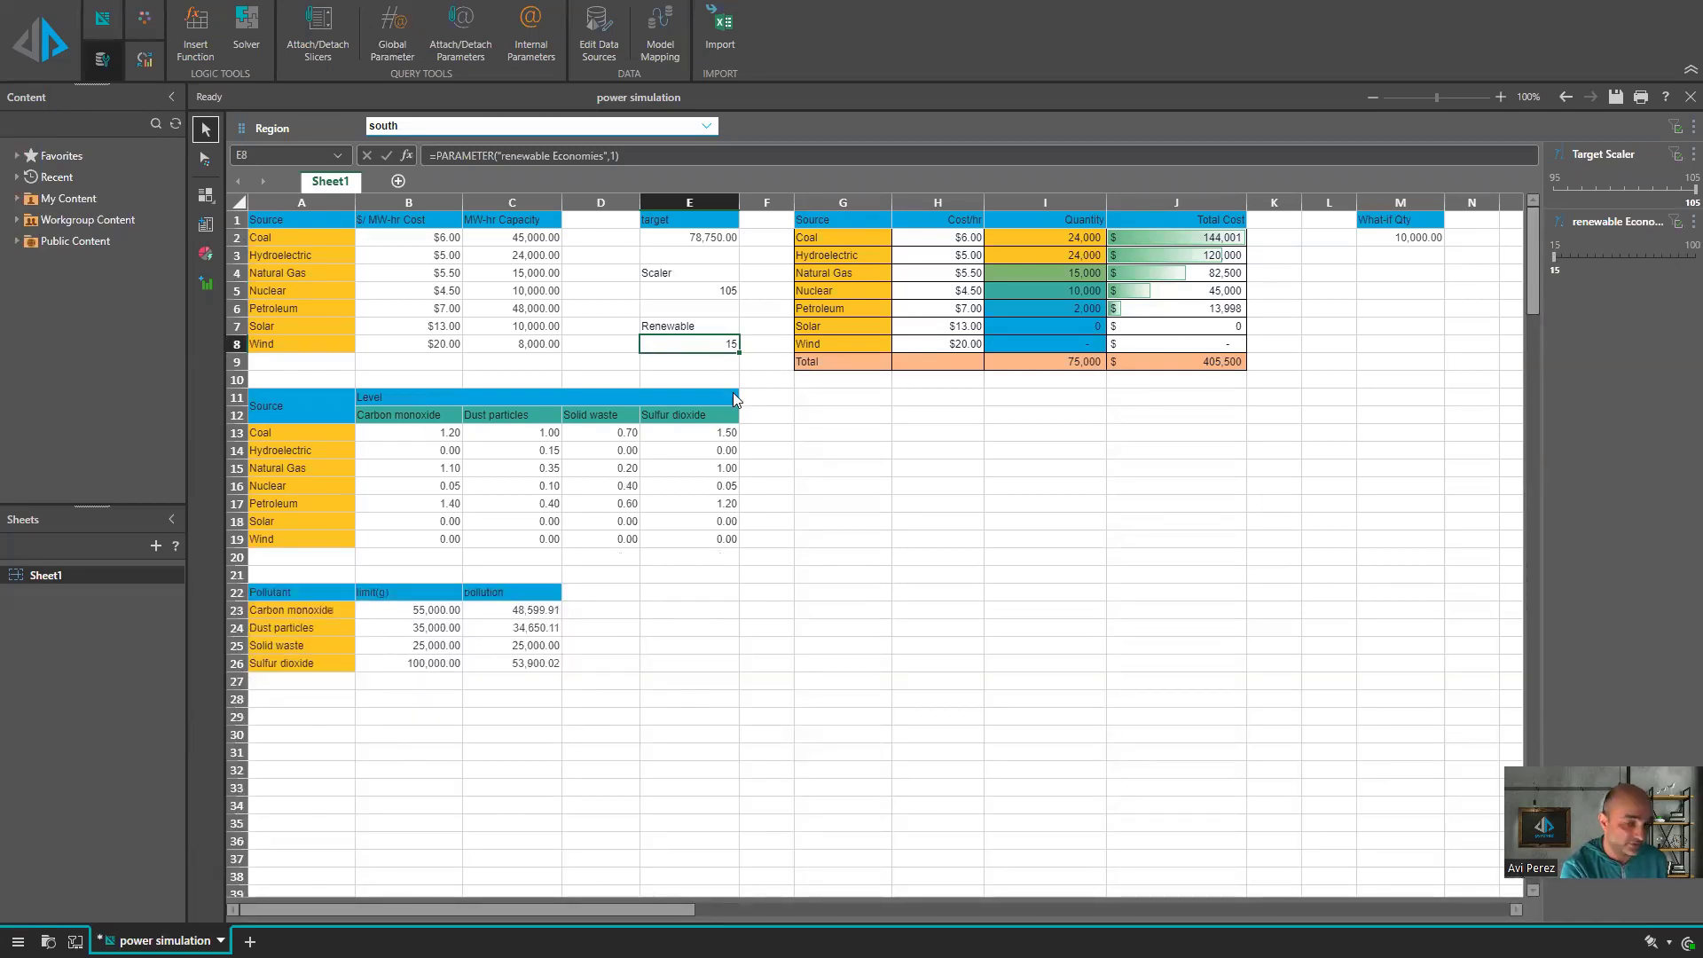
- Multiply the Solar hourly cost formula in cell H7 by E8/100
{"action": "left_click", "coordinate": [960, 329]}
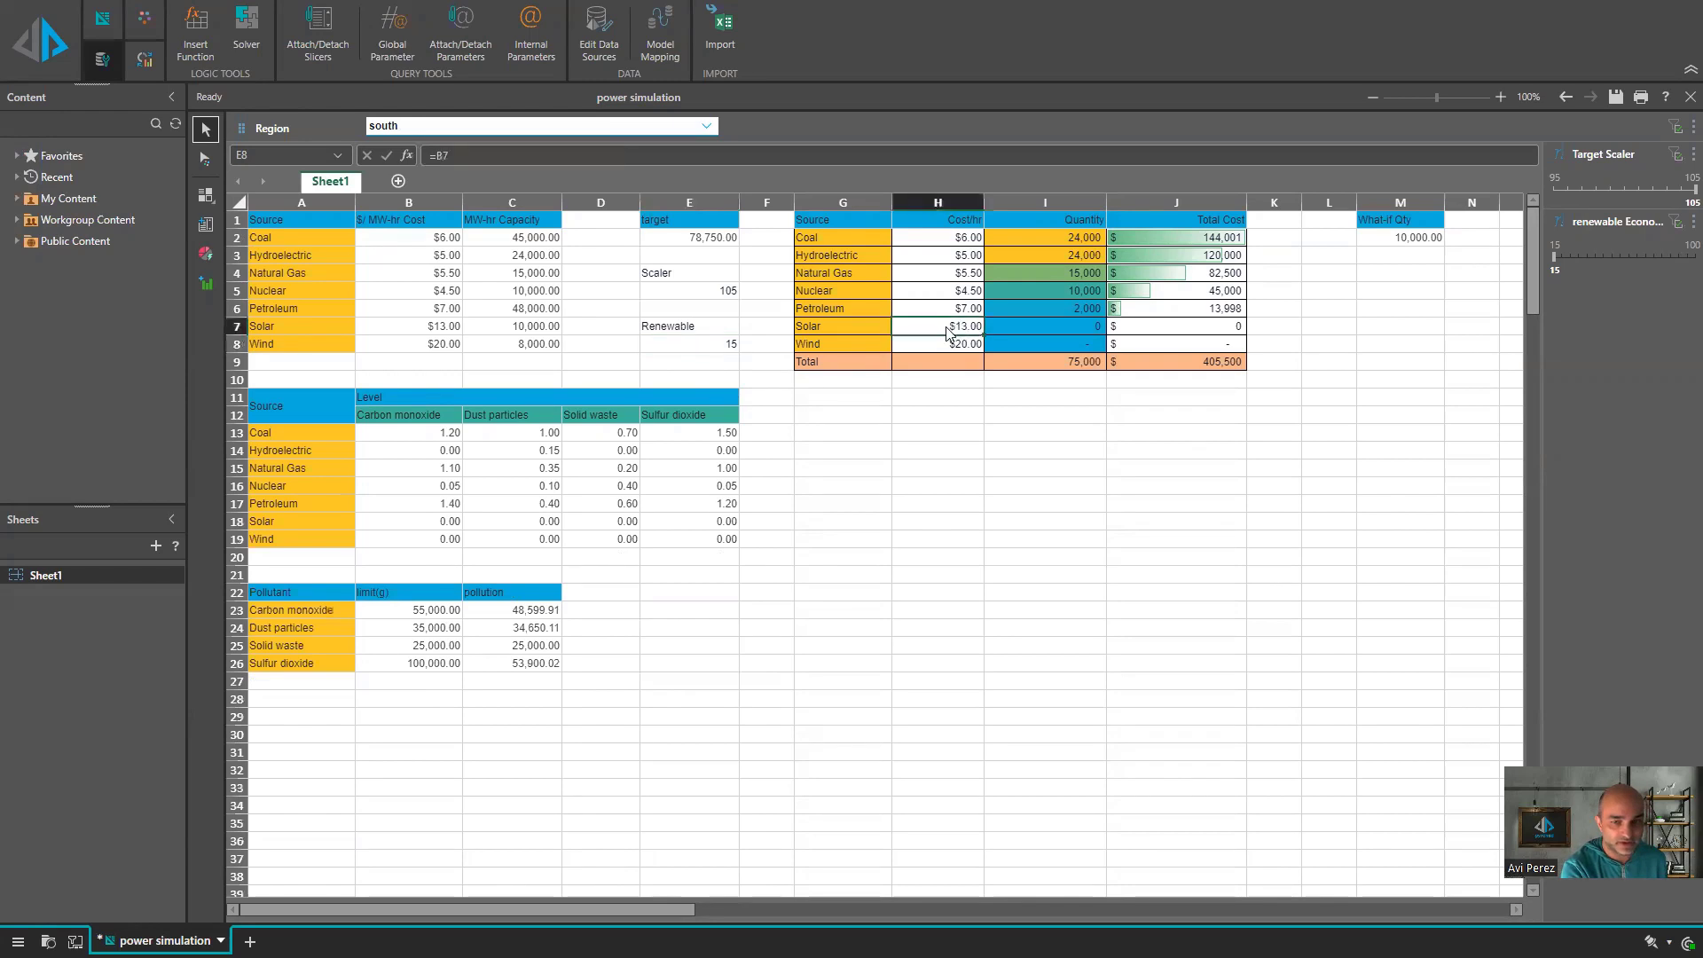
{"action": "left_click", "coordinate": [475, 154]}
{"action": "type", "text": "*"}
{"action": "left_click", "coordinate": [688, 346]}
{"action": "type", "text": "/100"}
{"action": "key", "text": "Return"}
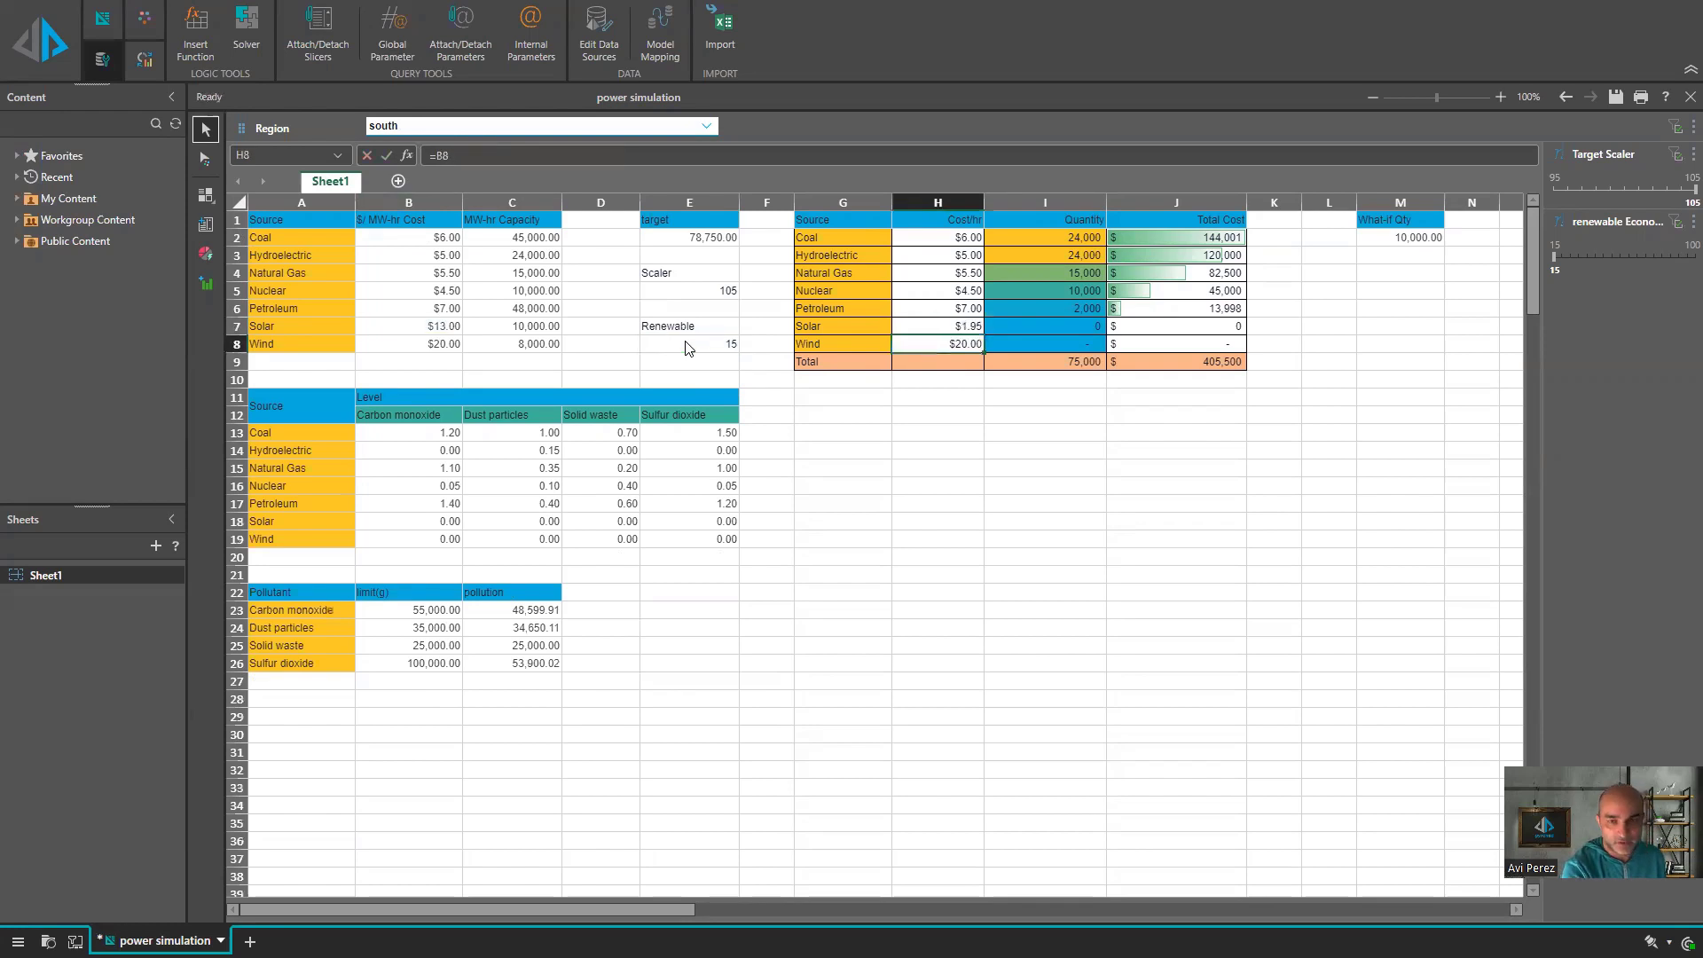
- Multiply the Wind cost formula in H8 by E8/100 and try the renewable Economies parameter at 100, ending at 30
{"action": "left_click", "coordinate": [706, 156]}
{"action": "type", "text": "*"}
{"action": "left_click", "coordinate": [710, 346]}
{"action": "type", "text": "/100"}
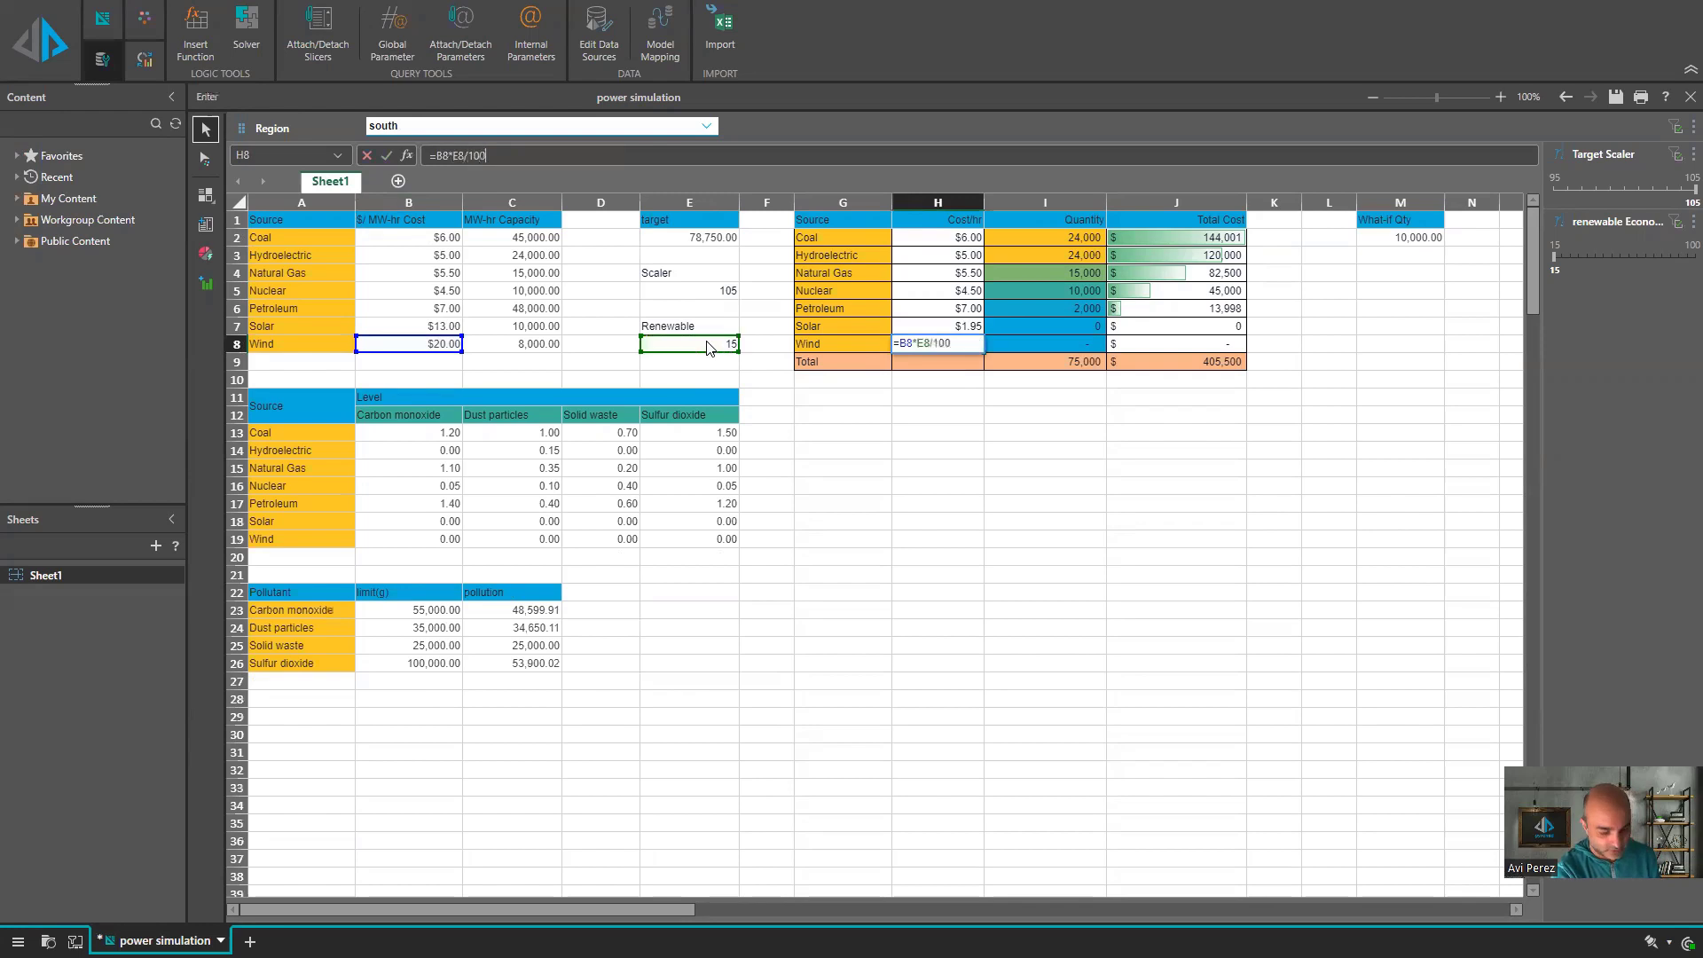
{"action": "key", "text": "Return"}
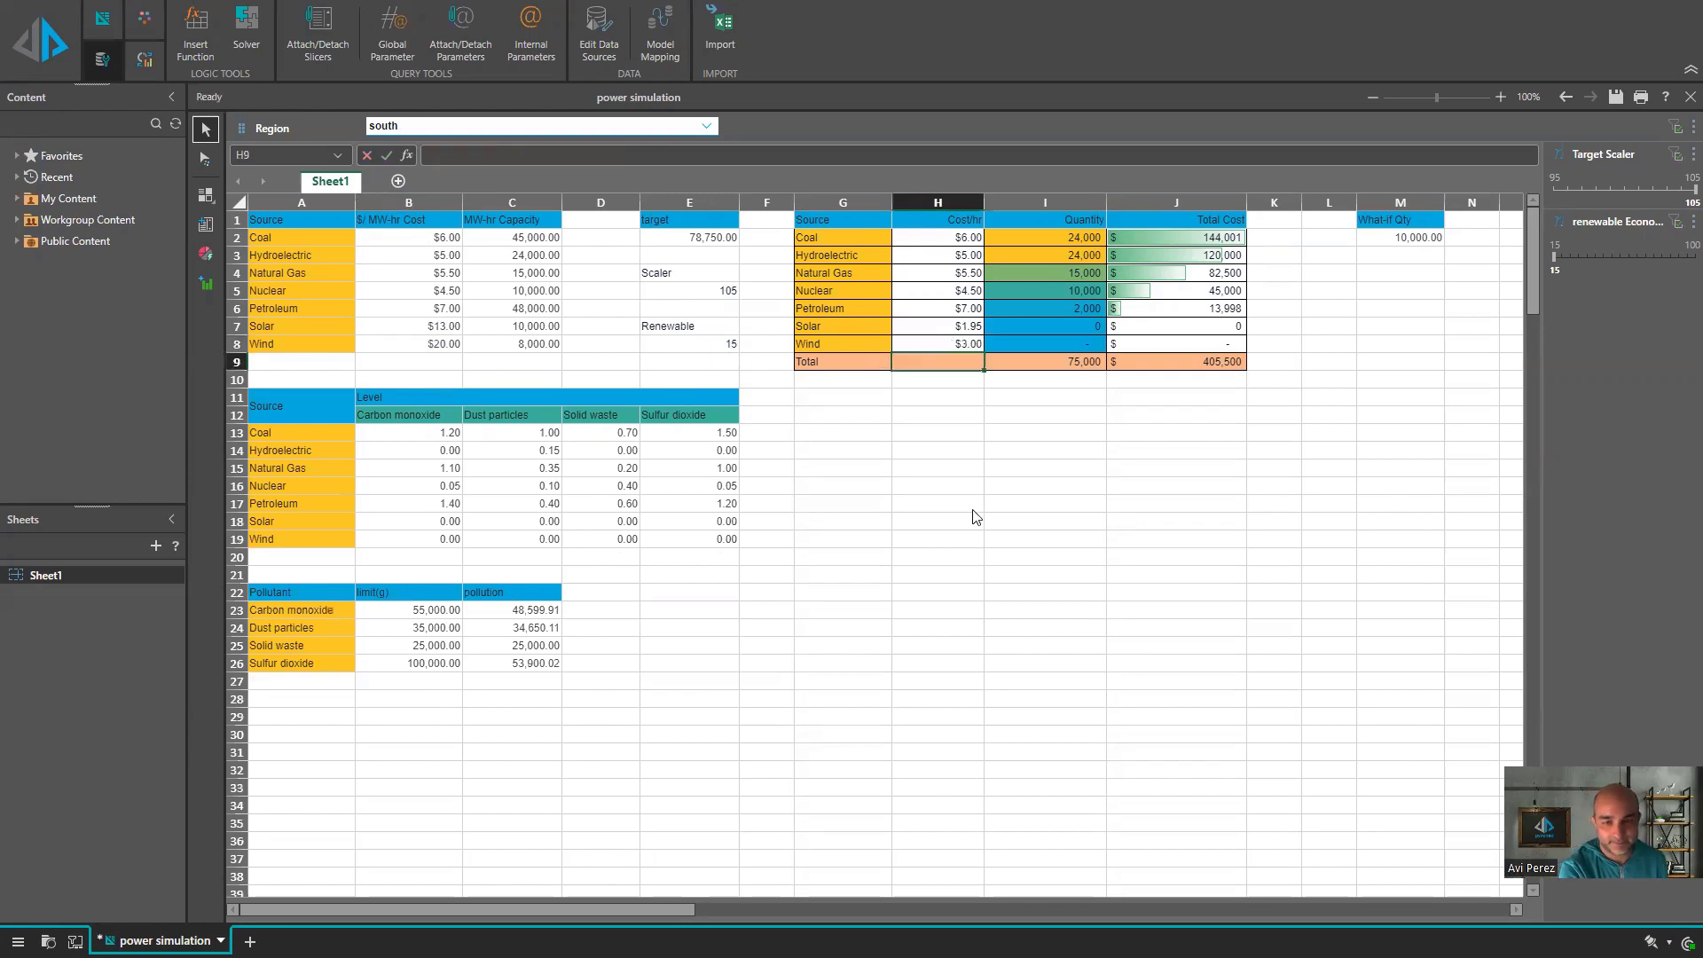
{"action": "left_click_drag", "start_coordinate": [1551, 258], "coordinate": [1691, 257]}
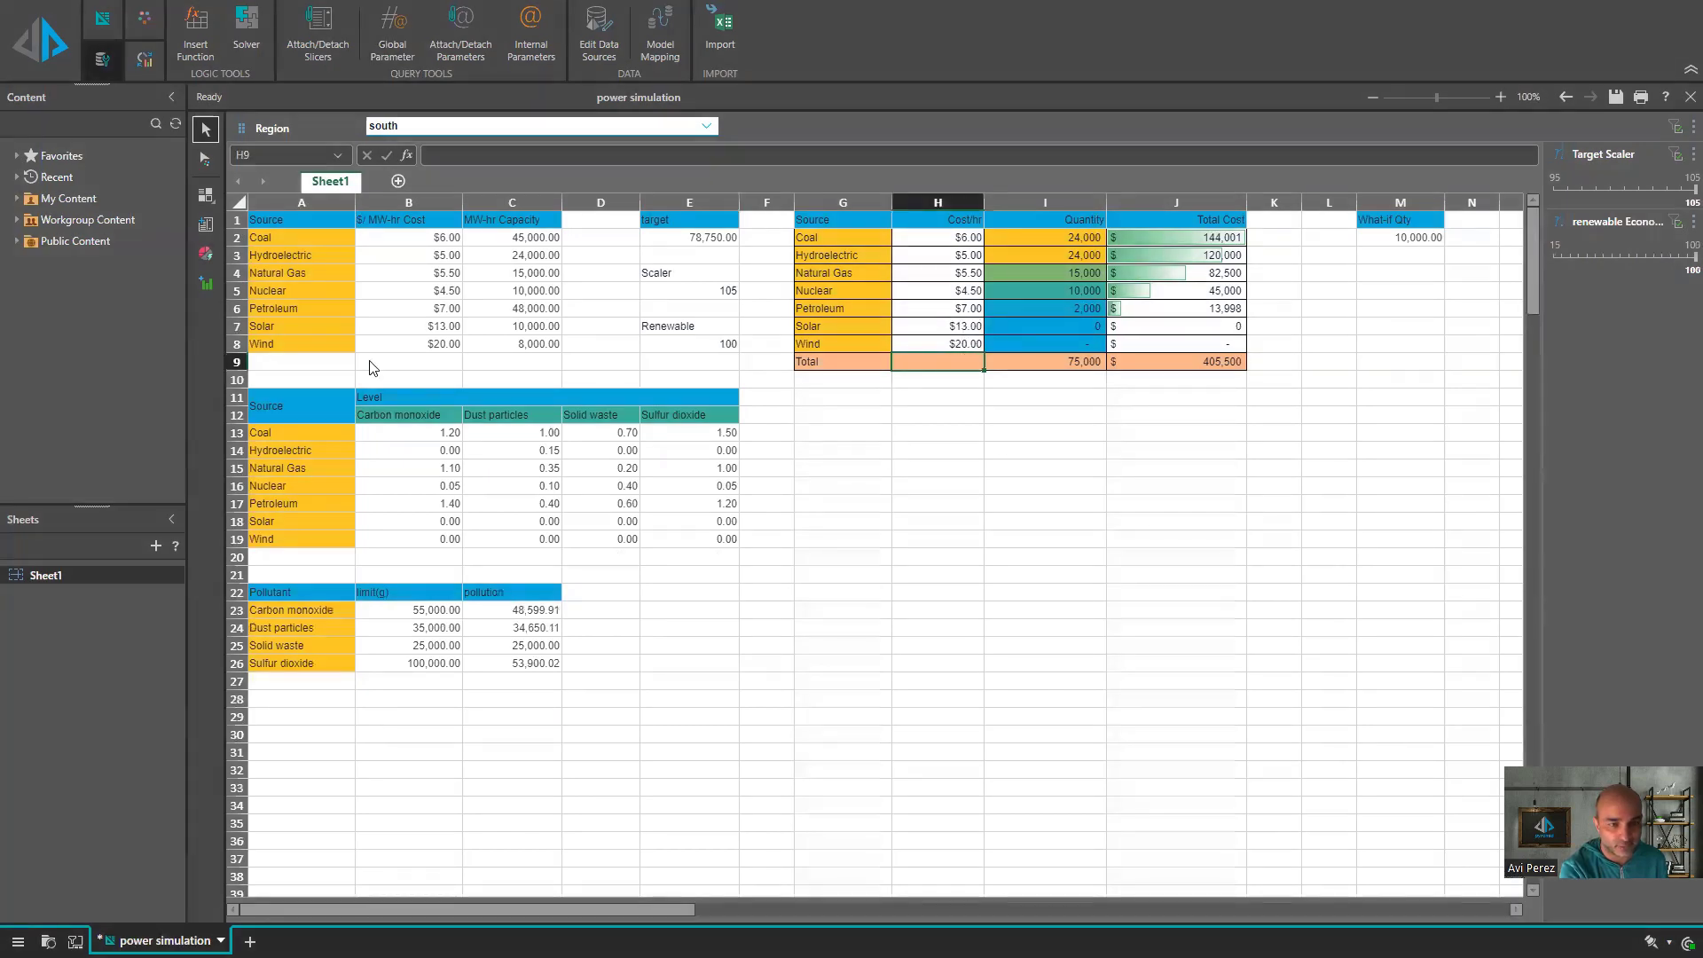
{"action": "left_click_drag", "start_coordinate": [1683, 259], "coordinate": [1578, 258]}
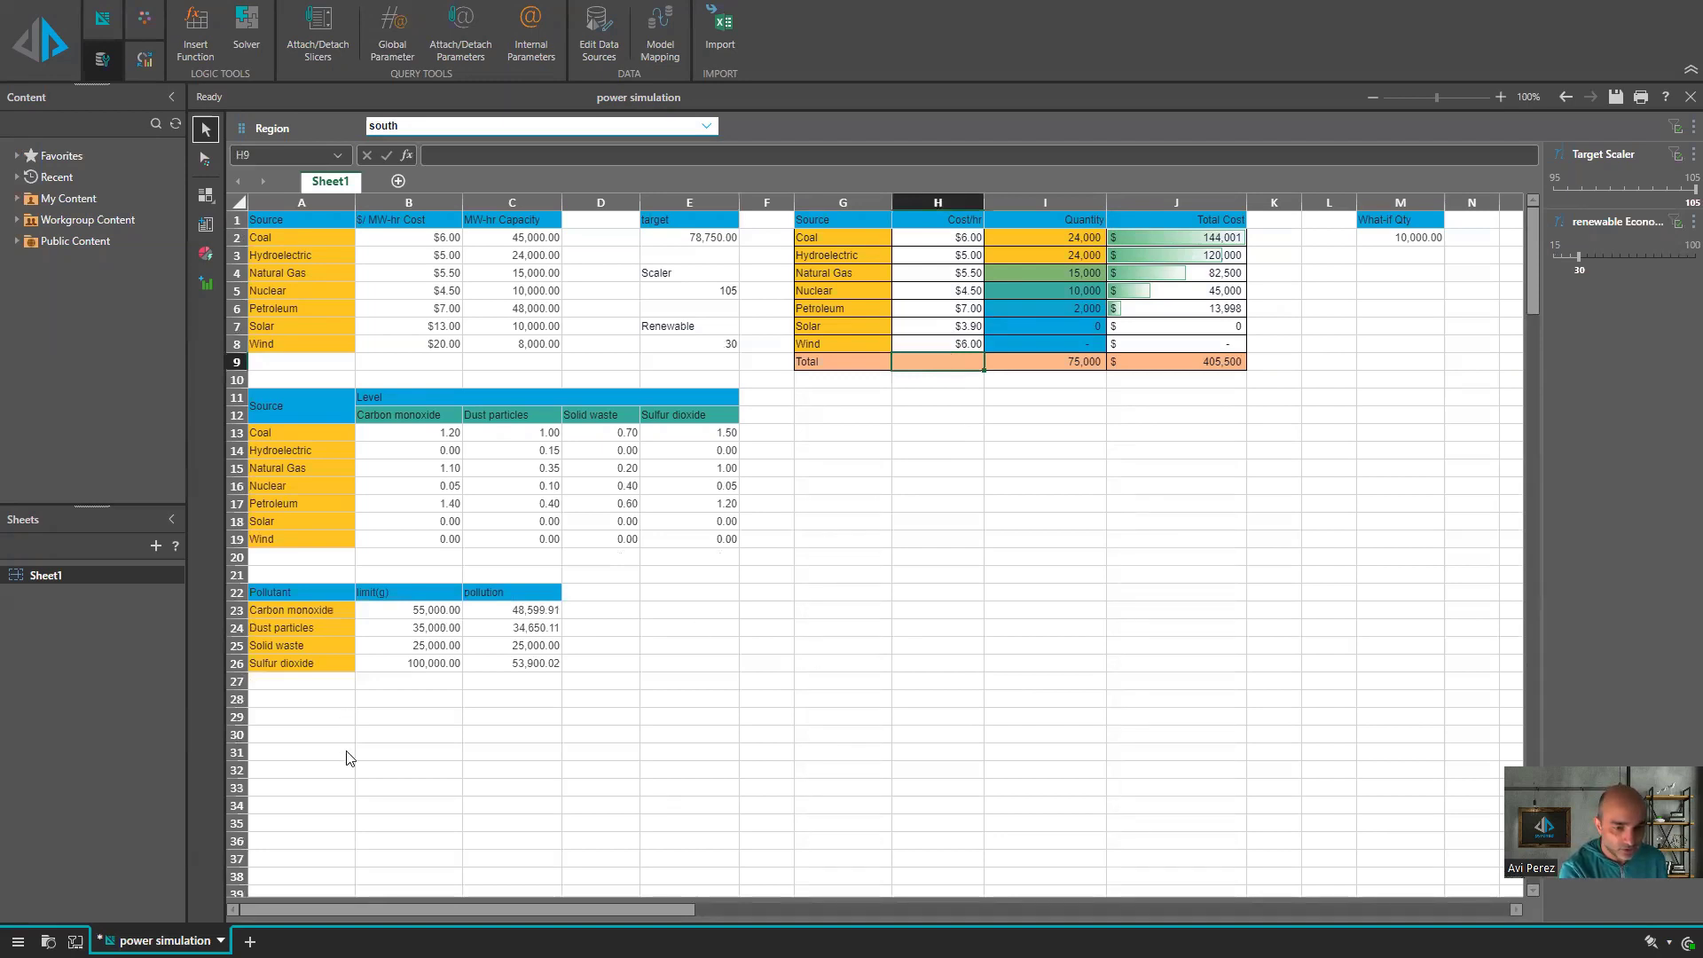
- Enter the label "Min Renewable" in cell A29 below the pollutant table
{"action": "left_click", "coordinate": [329, 720]}
{"action": "type", "text": "Mi"}
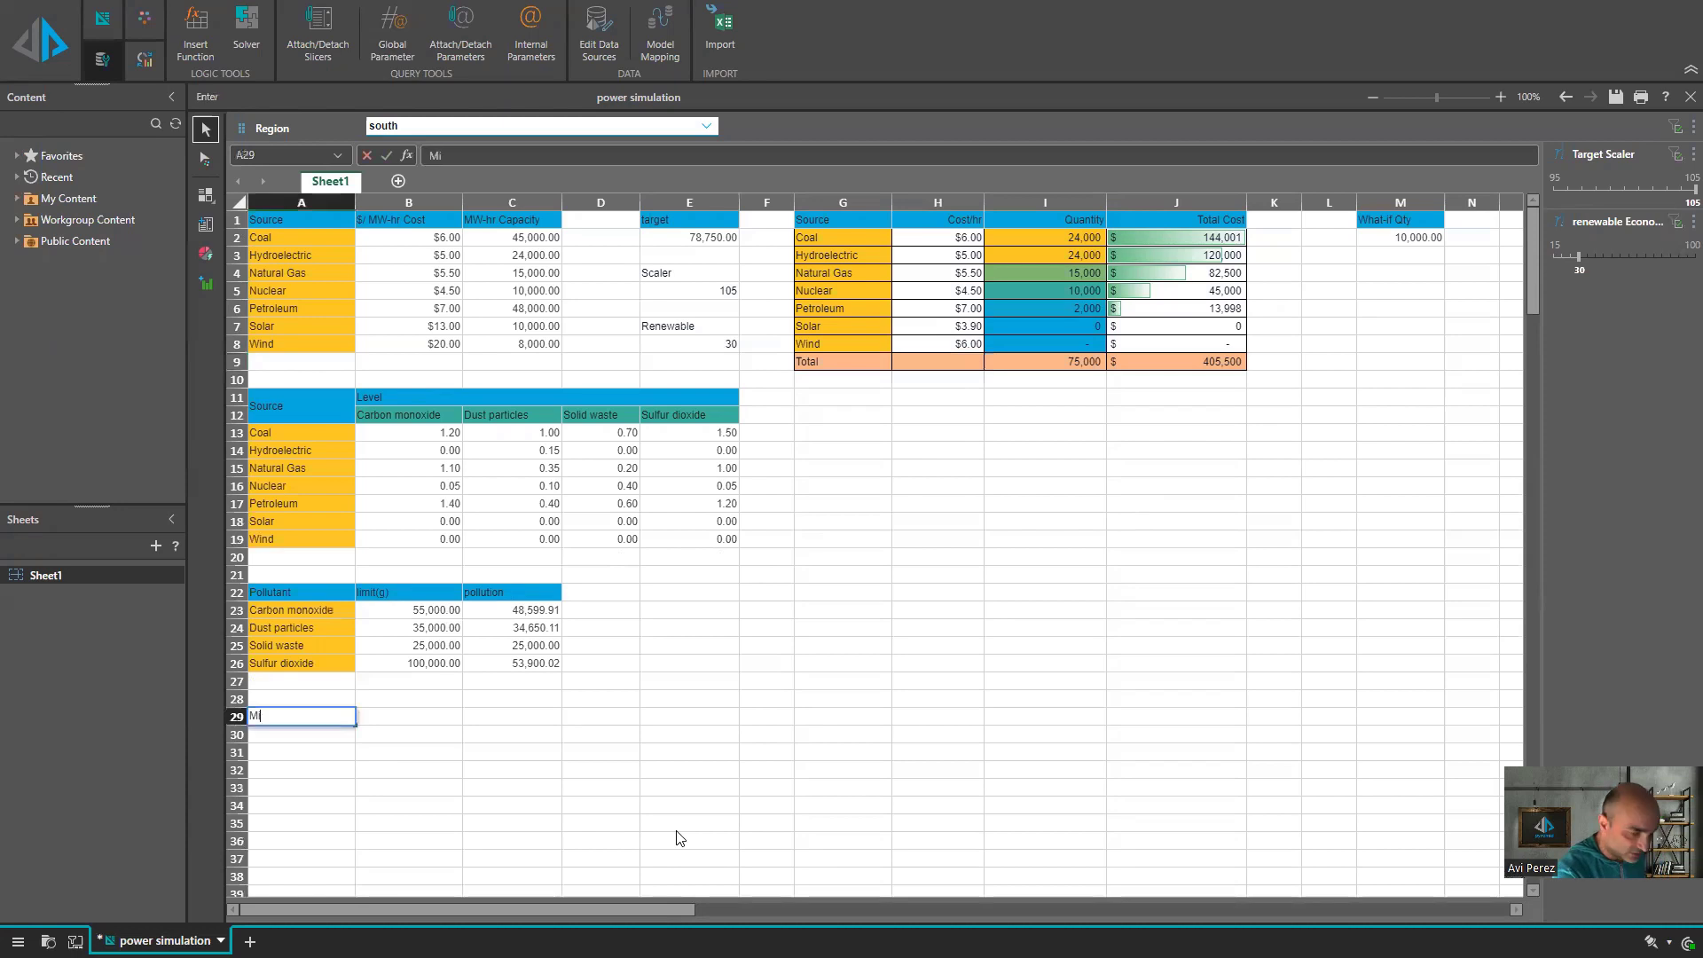
{"action": "type", "text": "n Renw"}
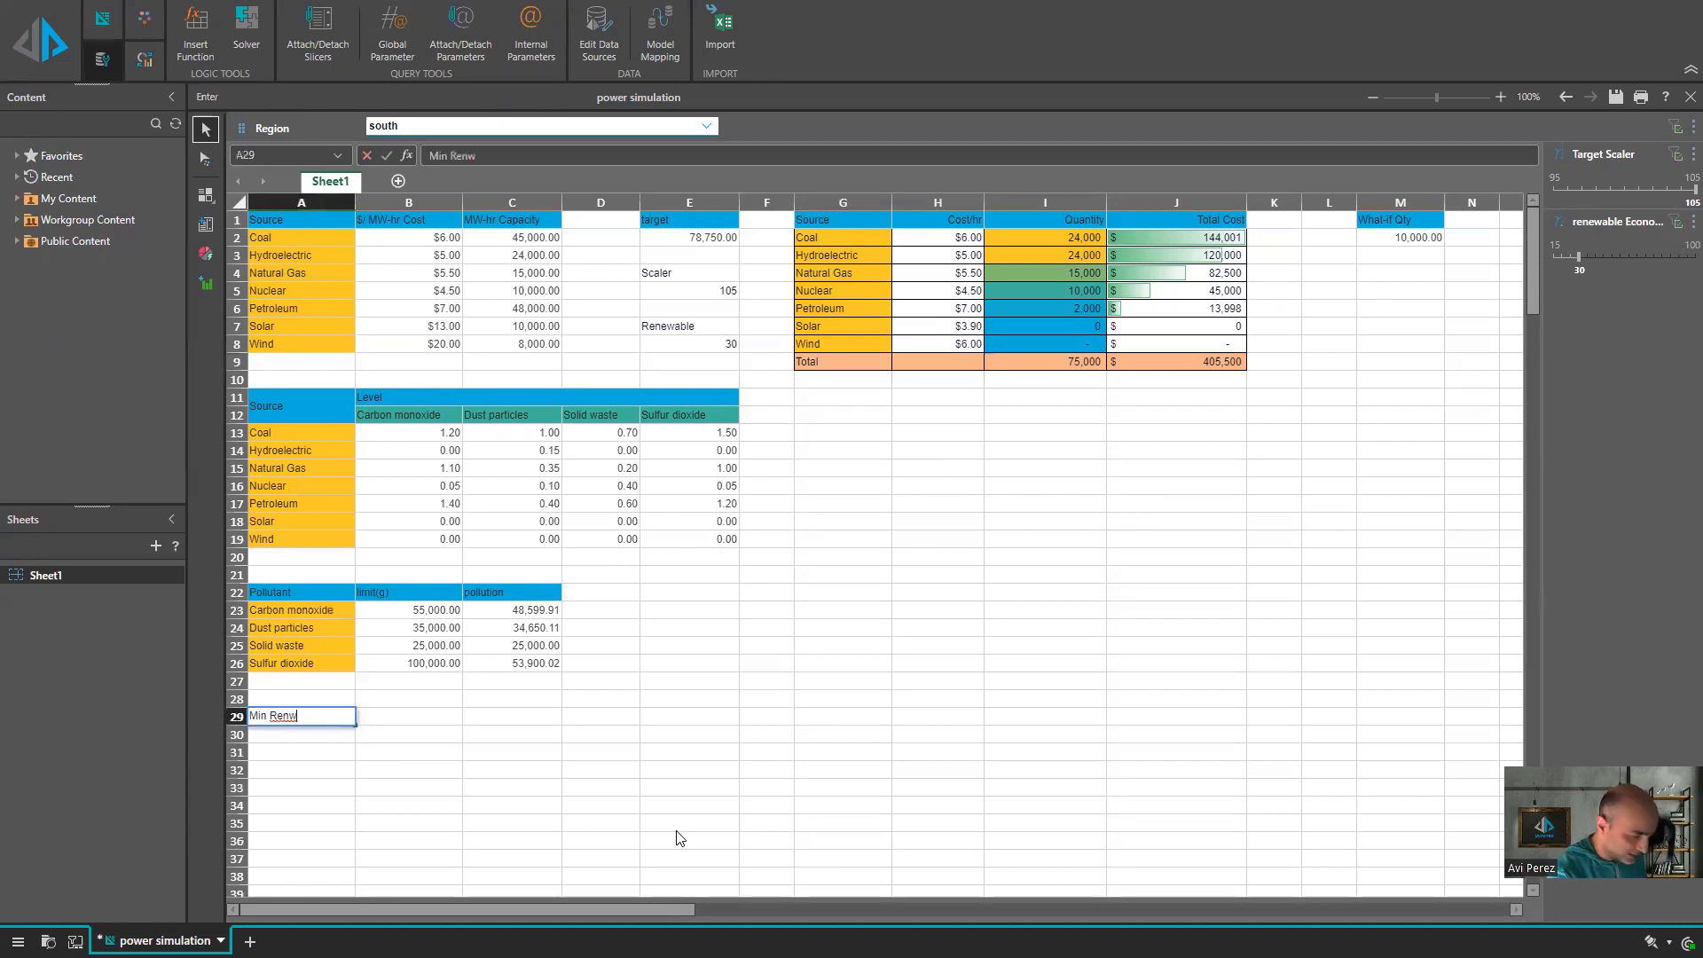
{"action": "key", "text": "BackSpace"}
{"action": "type", "text": "ewable"}
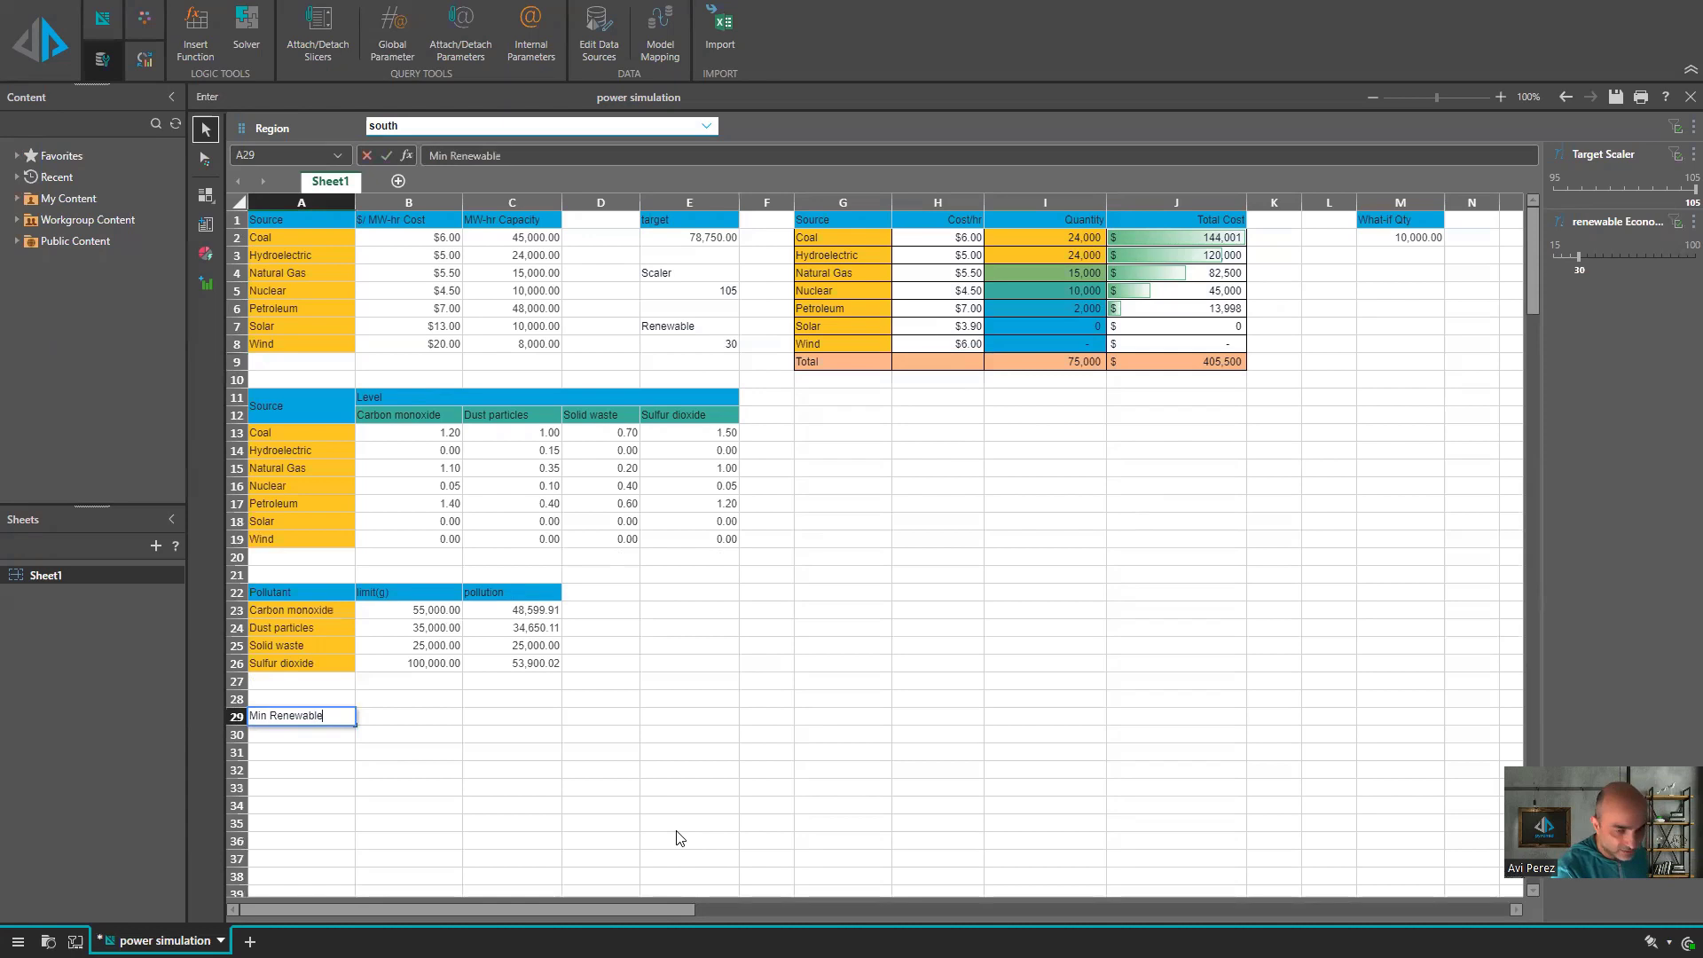
{"action": "key", "text": "Return"}
- Enter the formula =I7+I8/E2 in cell B29 and format the cell as a percentage
{"action": "key", "text": "Right"}
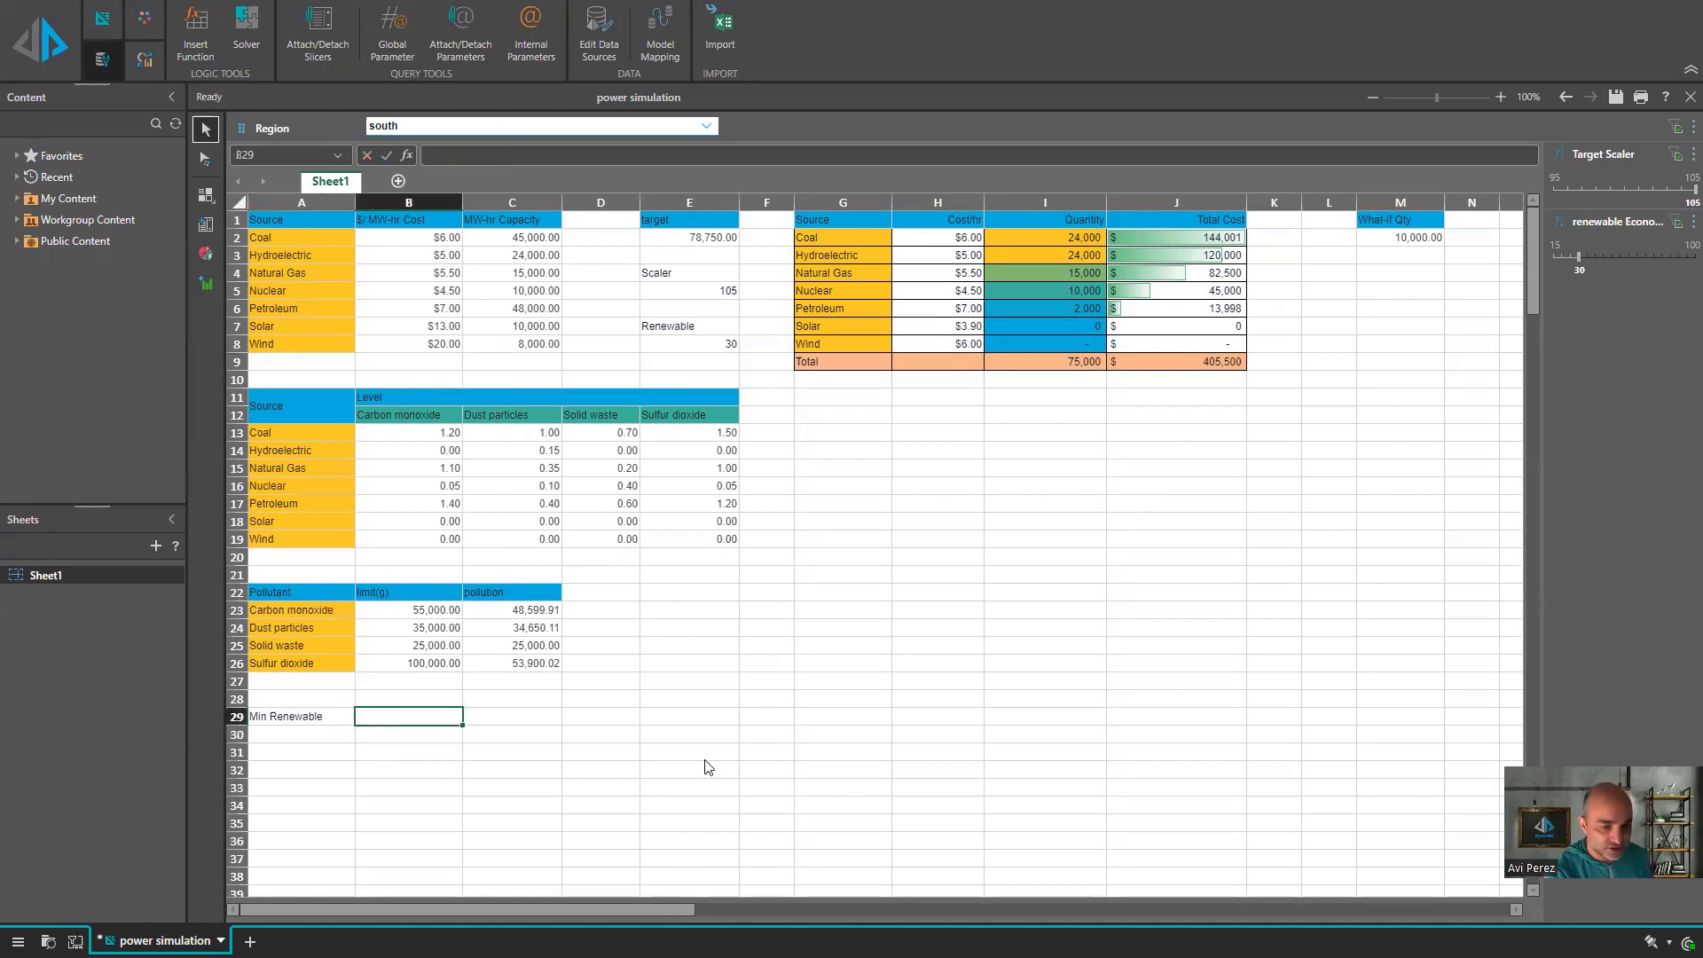
{"action": "type", "text": "="}
{"action": "left_click", "coordinate": [1001, 325]}
{"action": "type", "text": "+"}
{"action": "left_click", "coordinate": [1045, 346]}
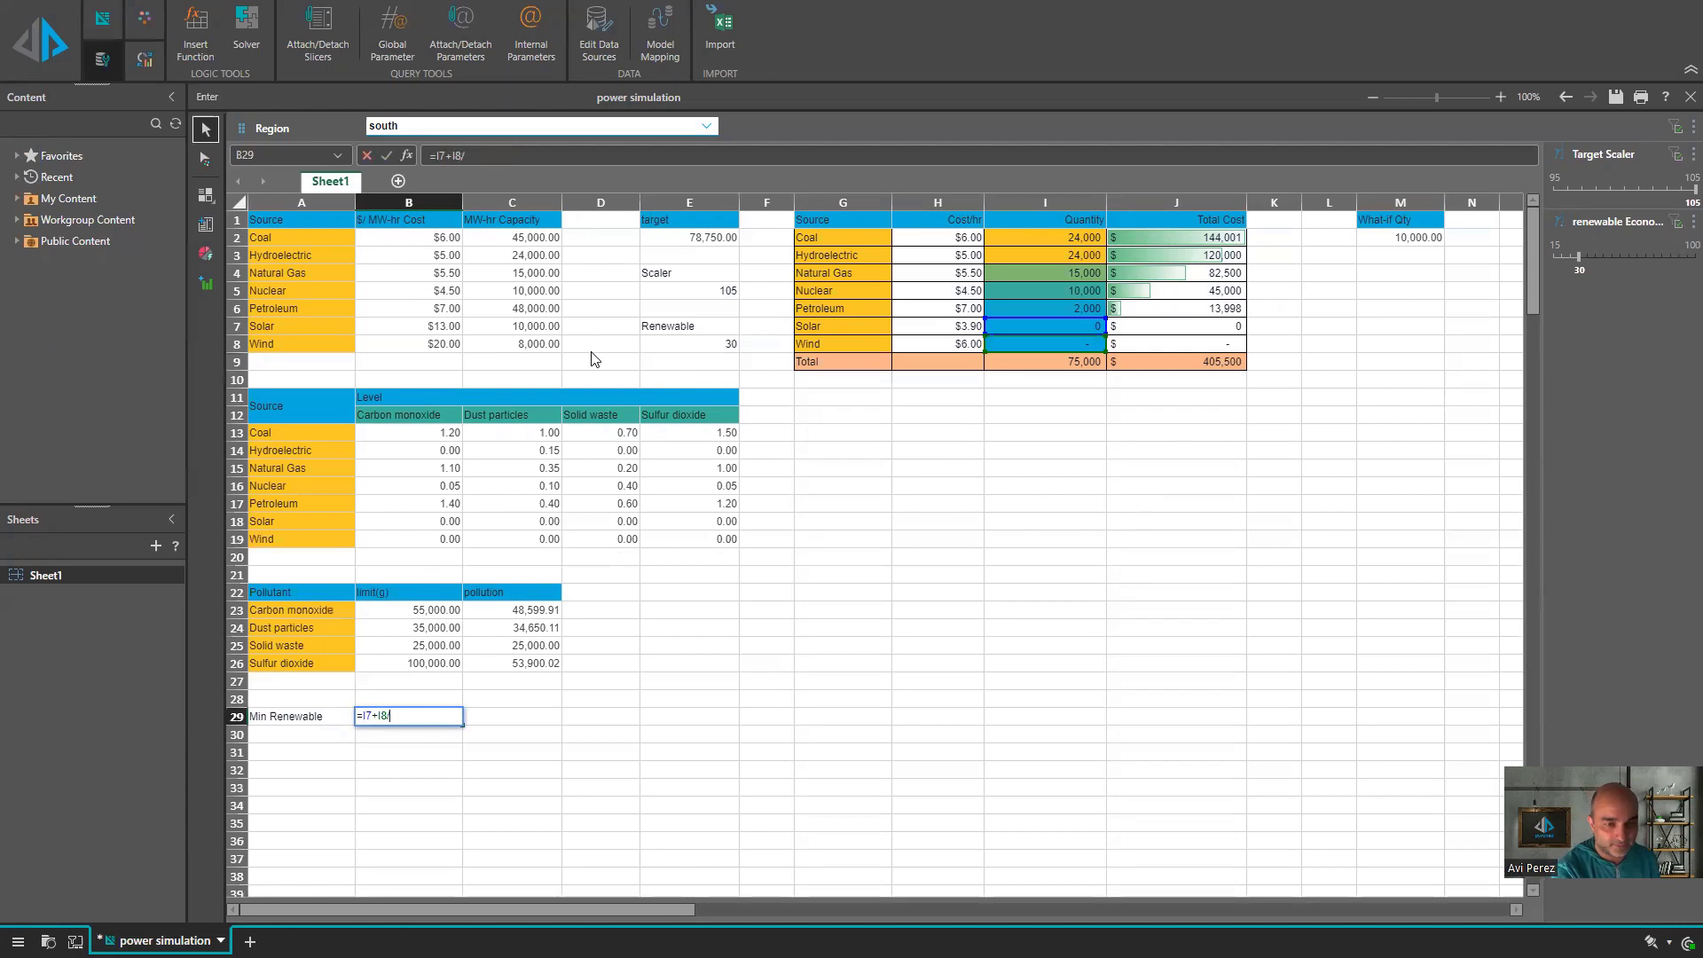
{"action": "left_click", "coordinate": [721, 241]}
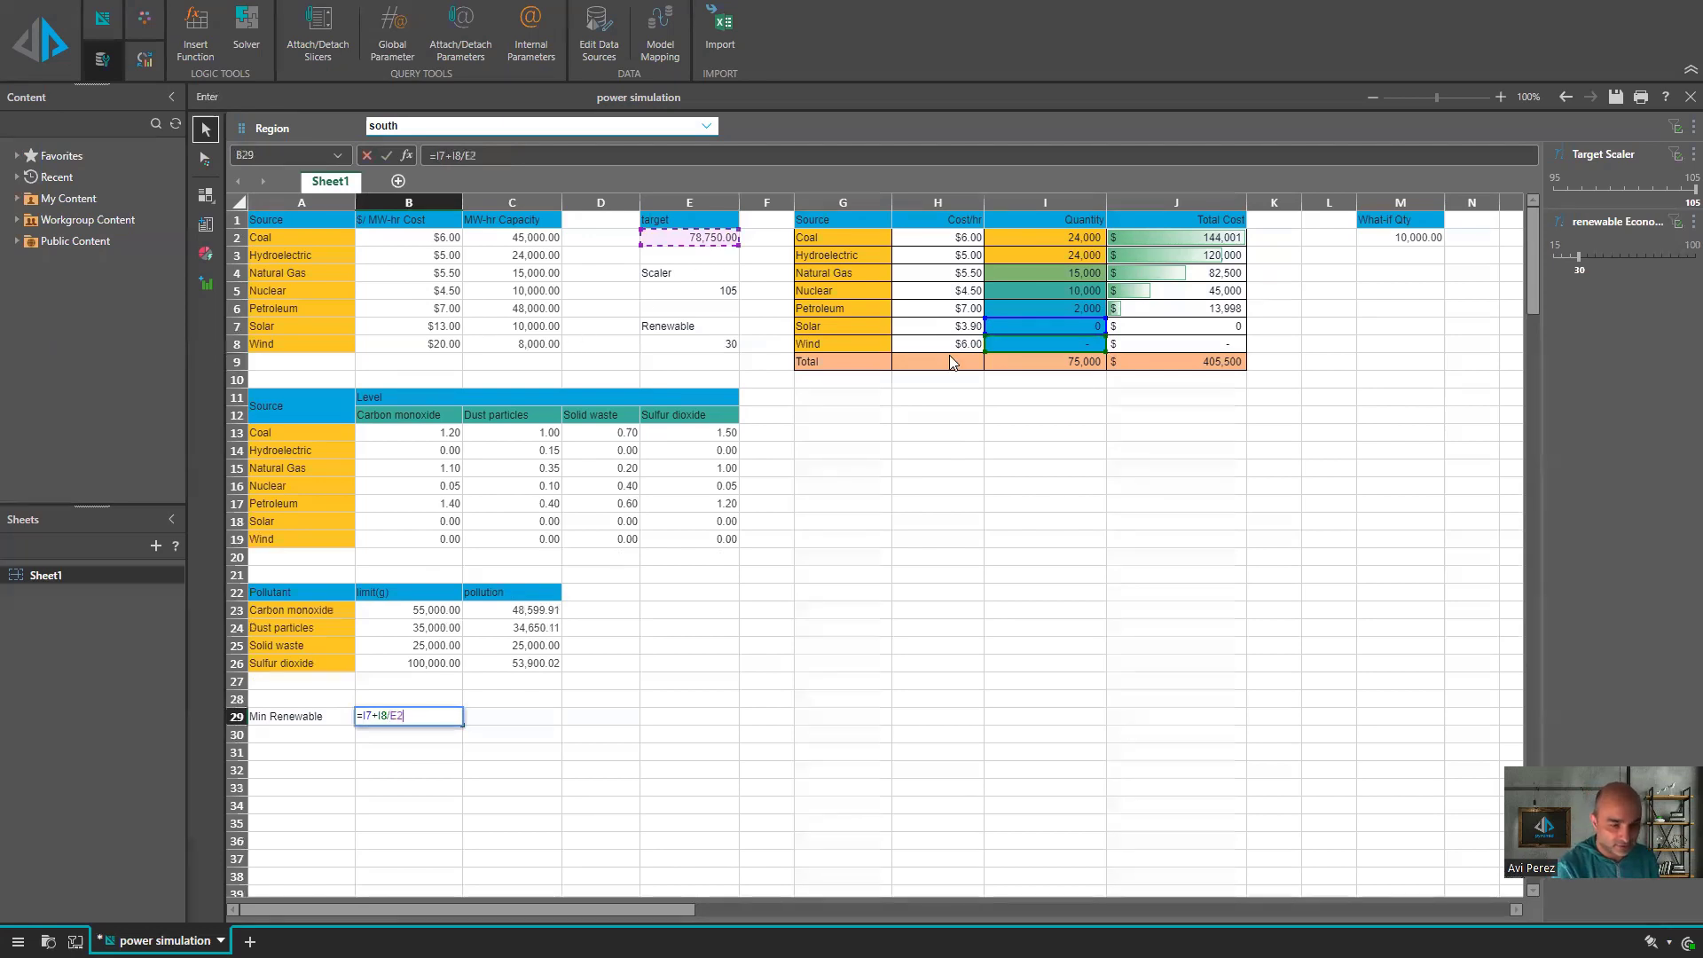
{"action": "key", "text": "Return"}
{"action": "key", "text": "Up"}
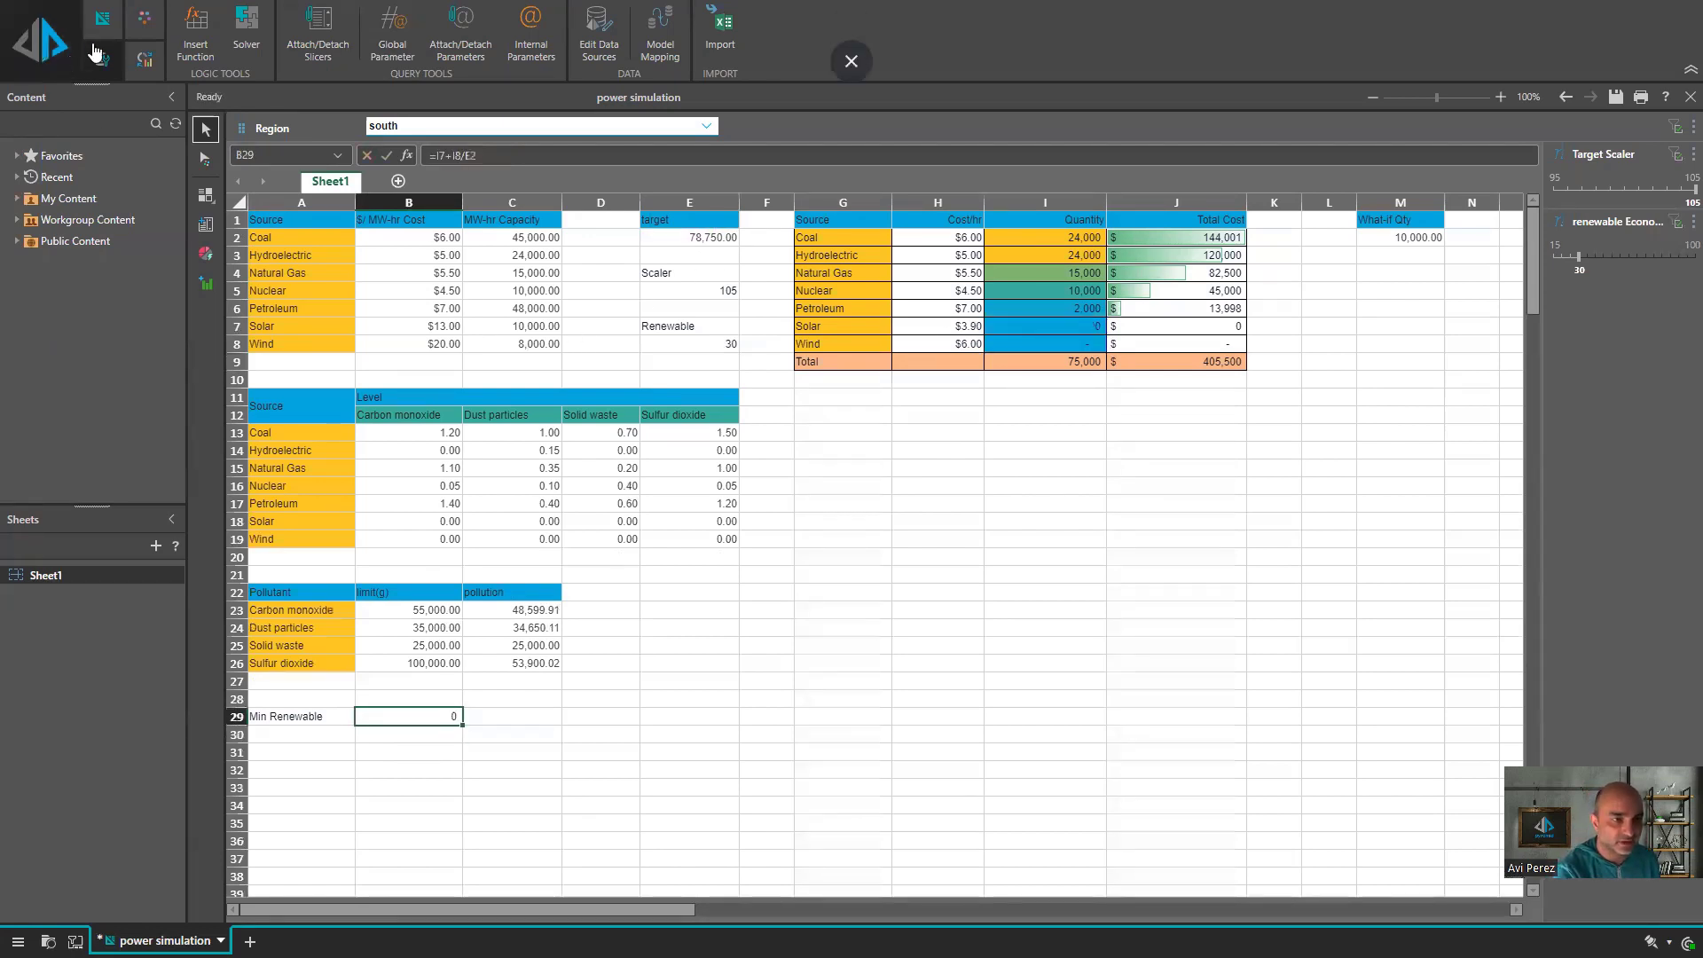
{"action": "left_click", "coordinate": [865, 57]}
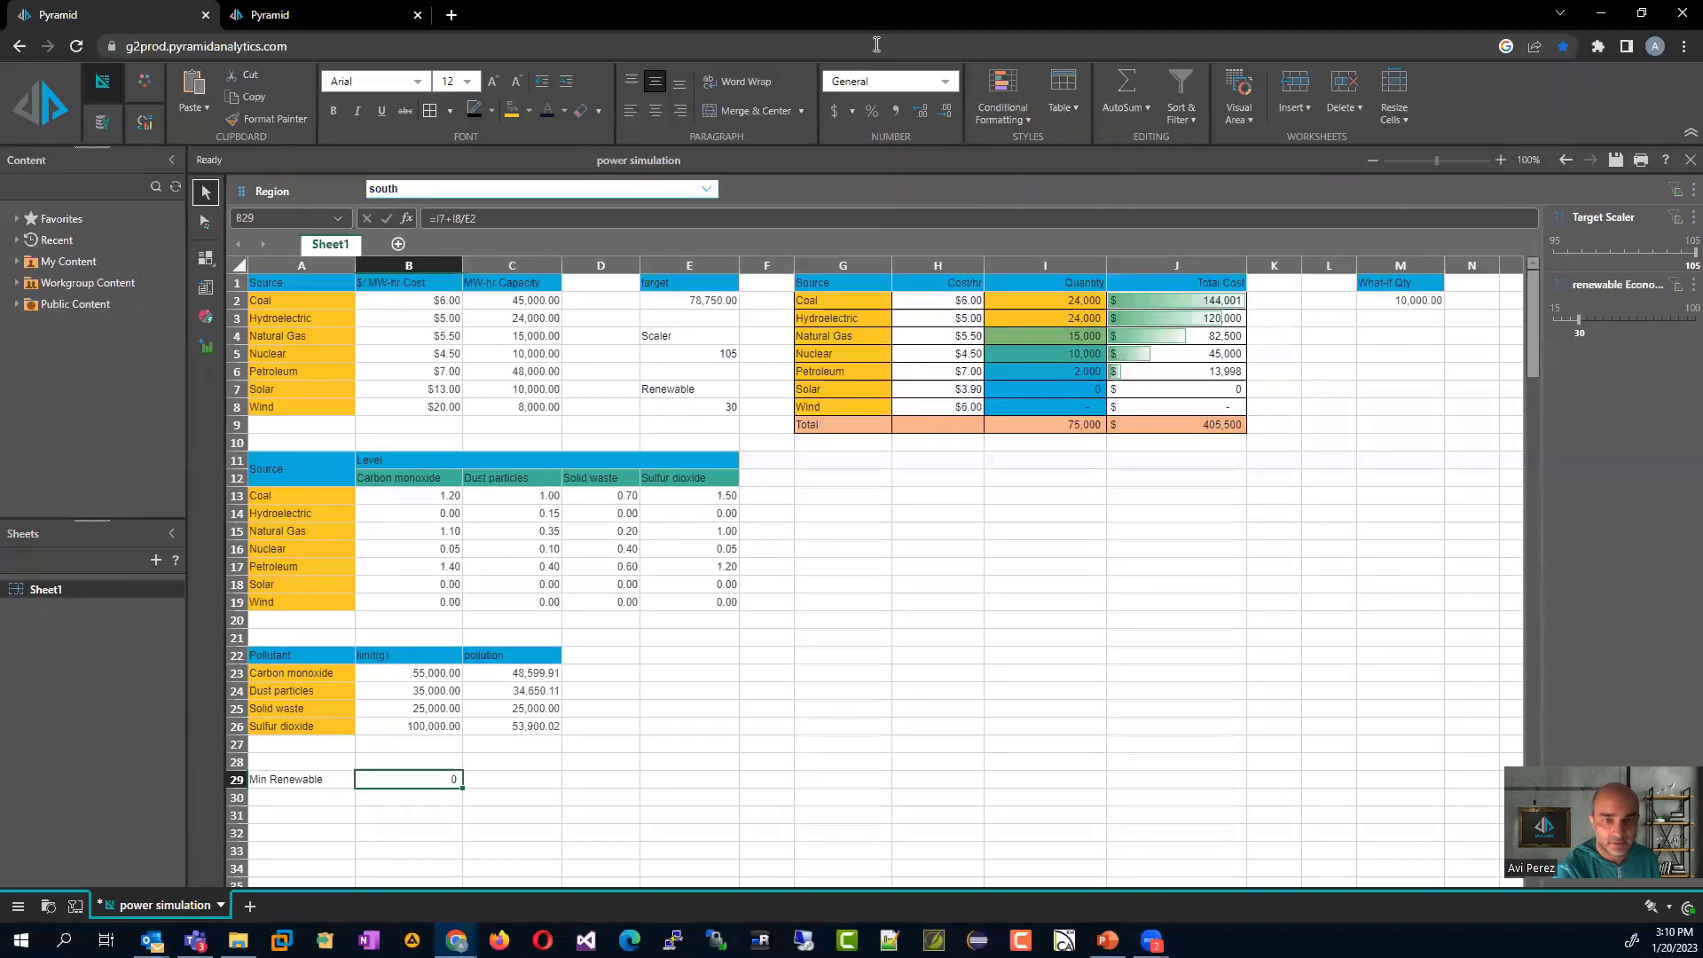
{"action": "left_click", "coordinate": [871, 110]}
{"action": "left_click", "coordinate": [930, 747]}
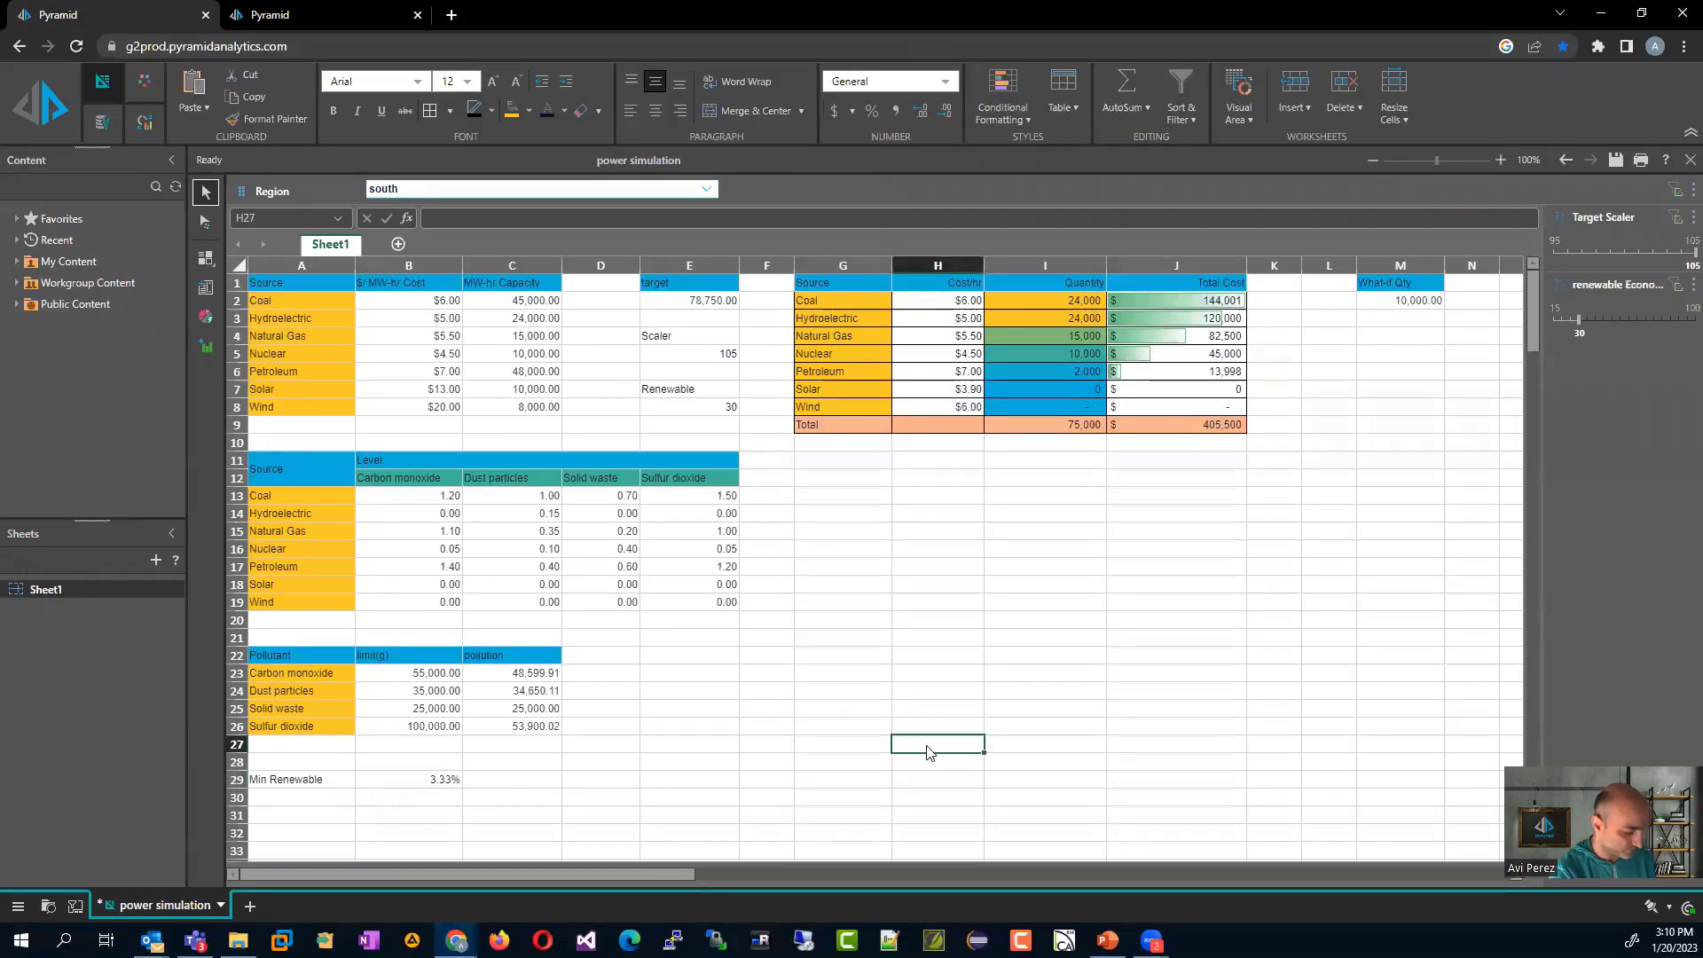
{"action": "key", "text": "F11"}
- Correct the formula in B29 to =(I7+I8)/E2 and reapply the percentage format
{"action": "left_click", "coordinate": [422, 718]}
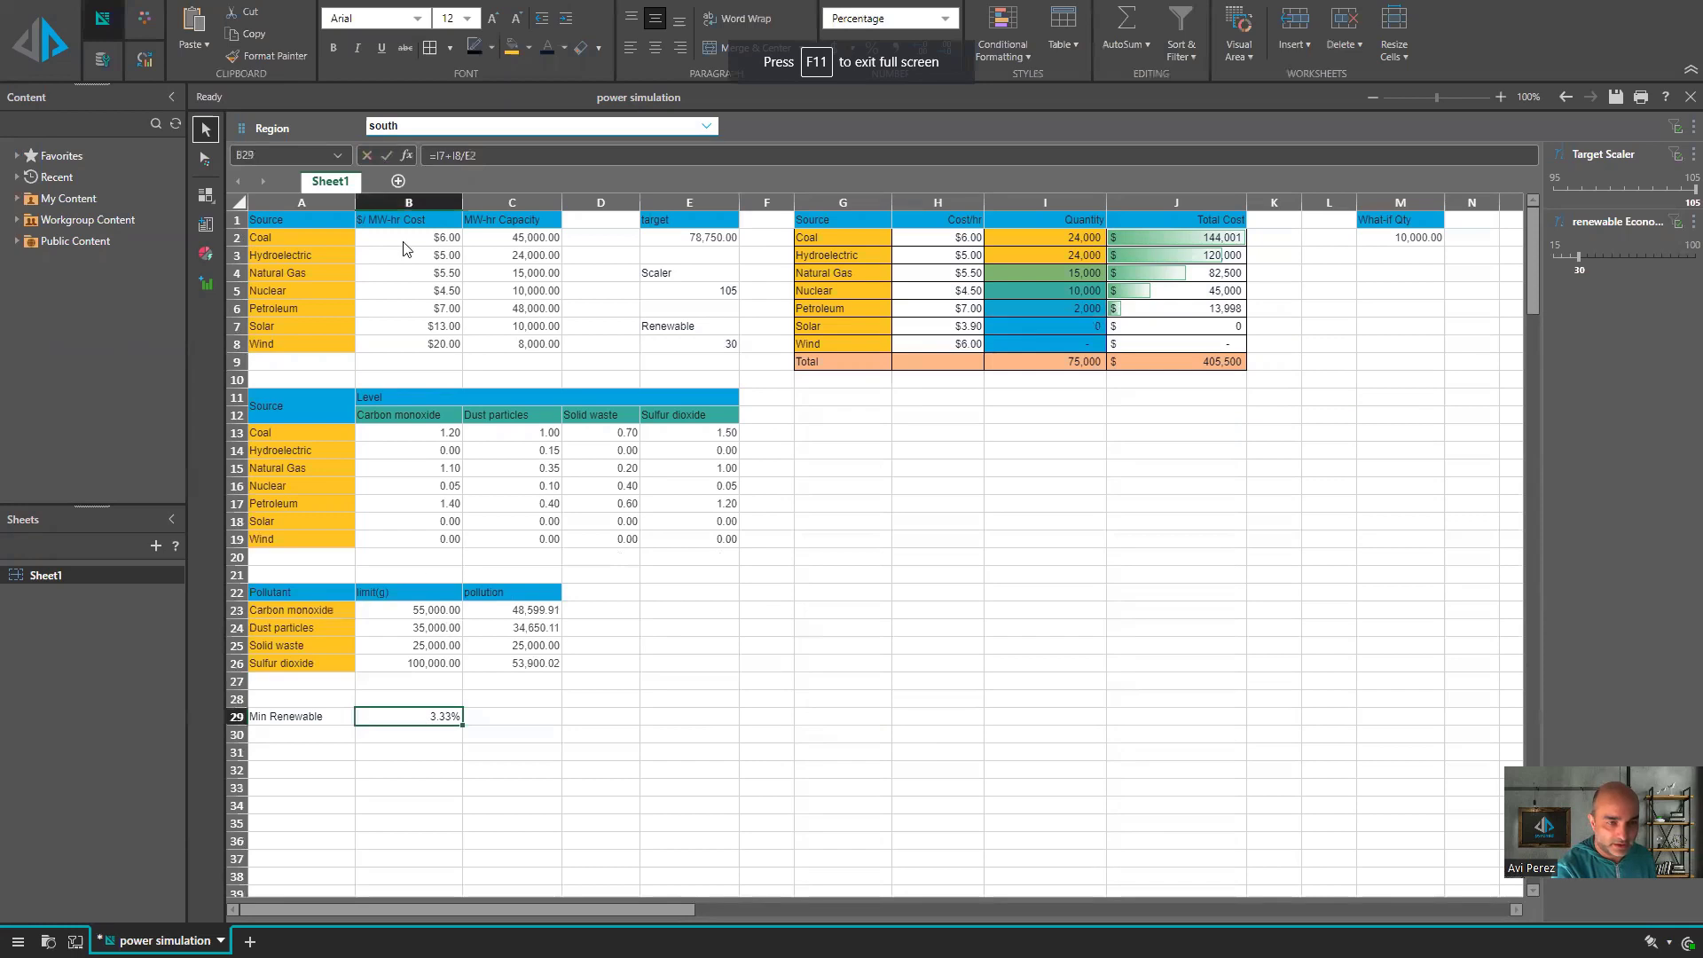
{"action": "left_click", "coordinate": [439, 155]}
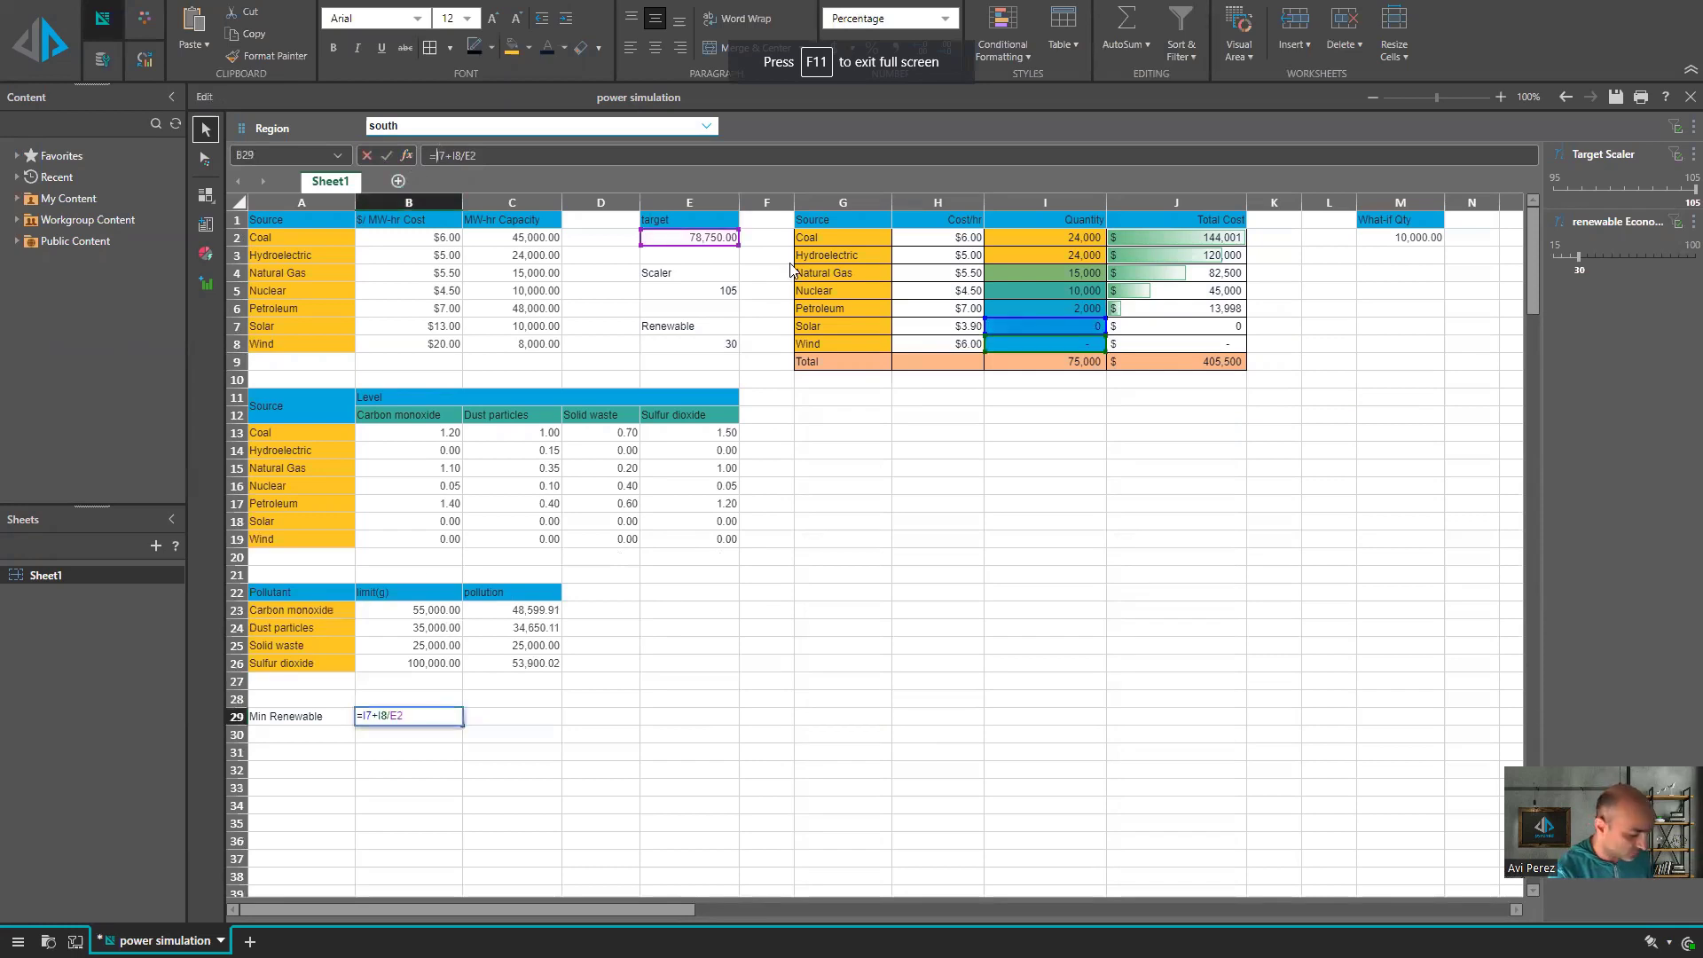
{"action": "type", "text": "("}
{"action": "left_click", "coordinate": [468, 156]}
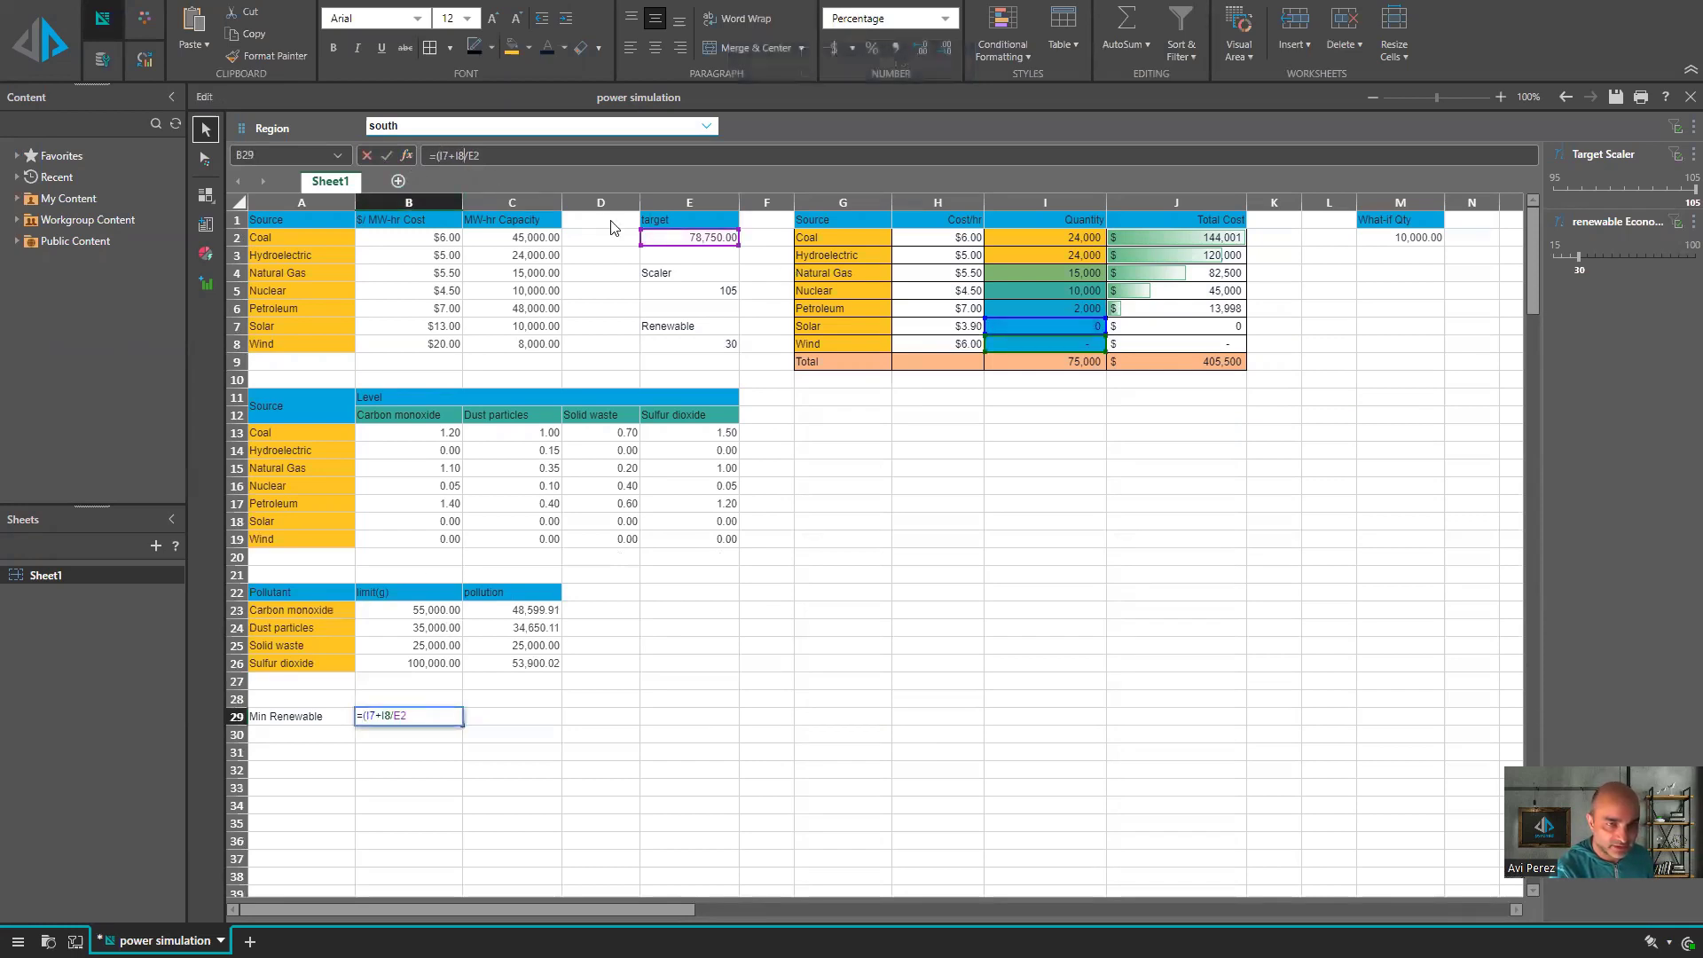
{"action": "type", "text": ")"}
{"action": "key", "text": "Return"}
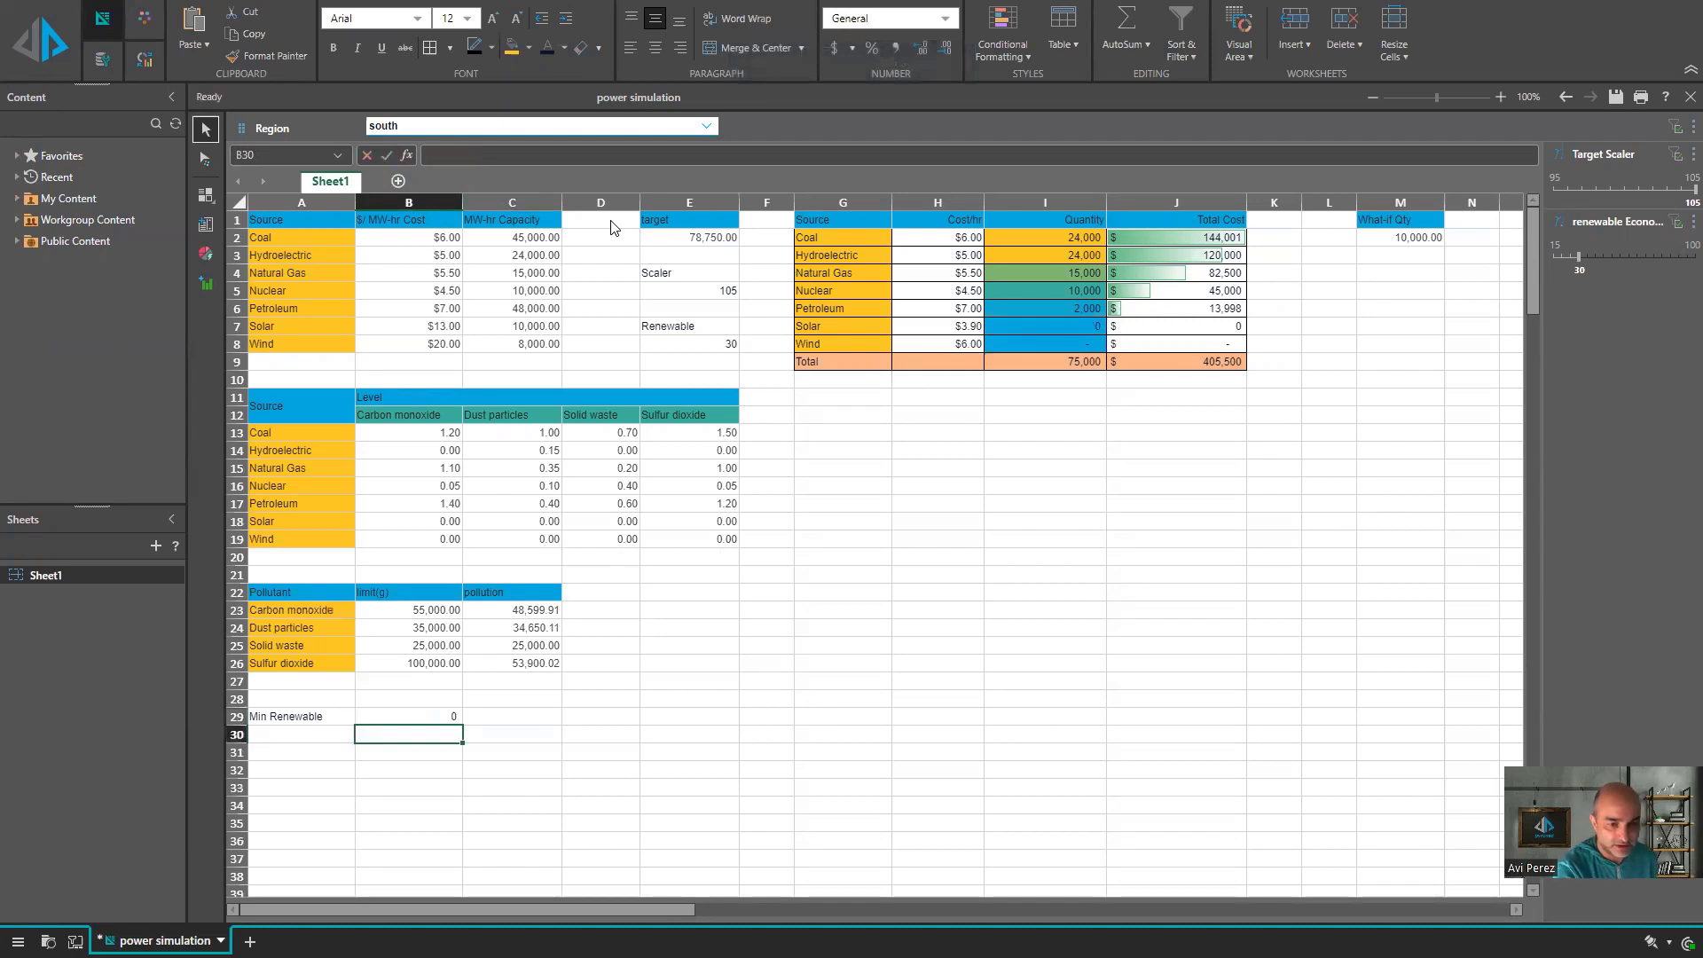
{"action": "left_click", "coordinate": [395, 722]}
{"action": "left_click", "coordinate": [874, 49]}
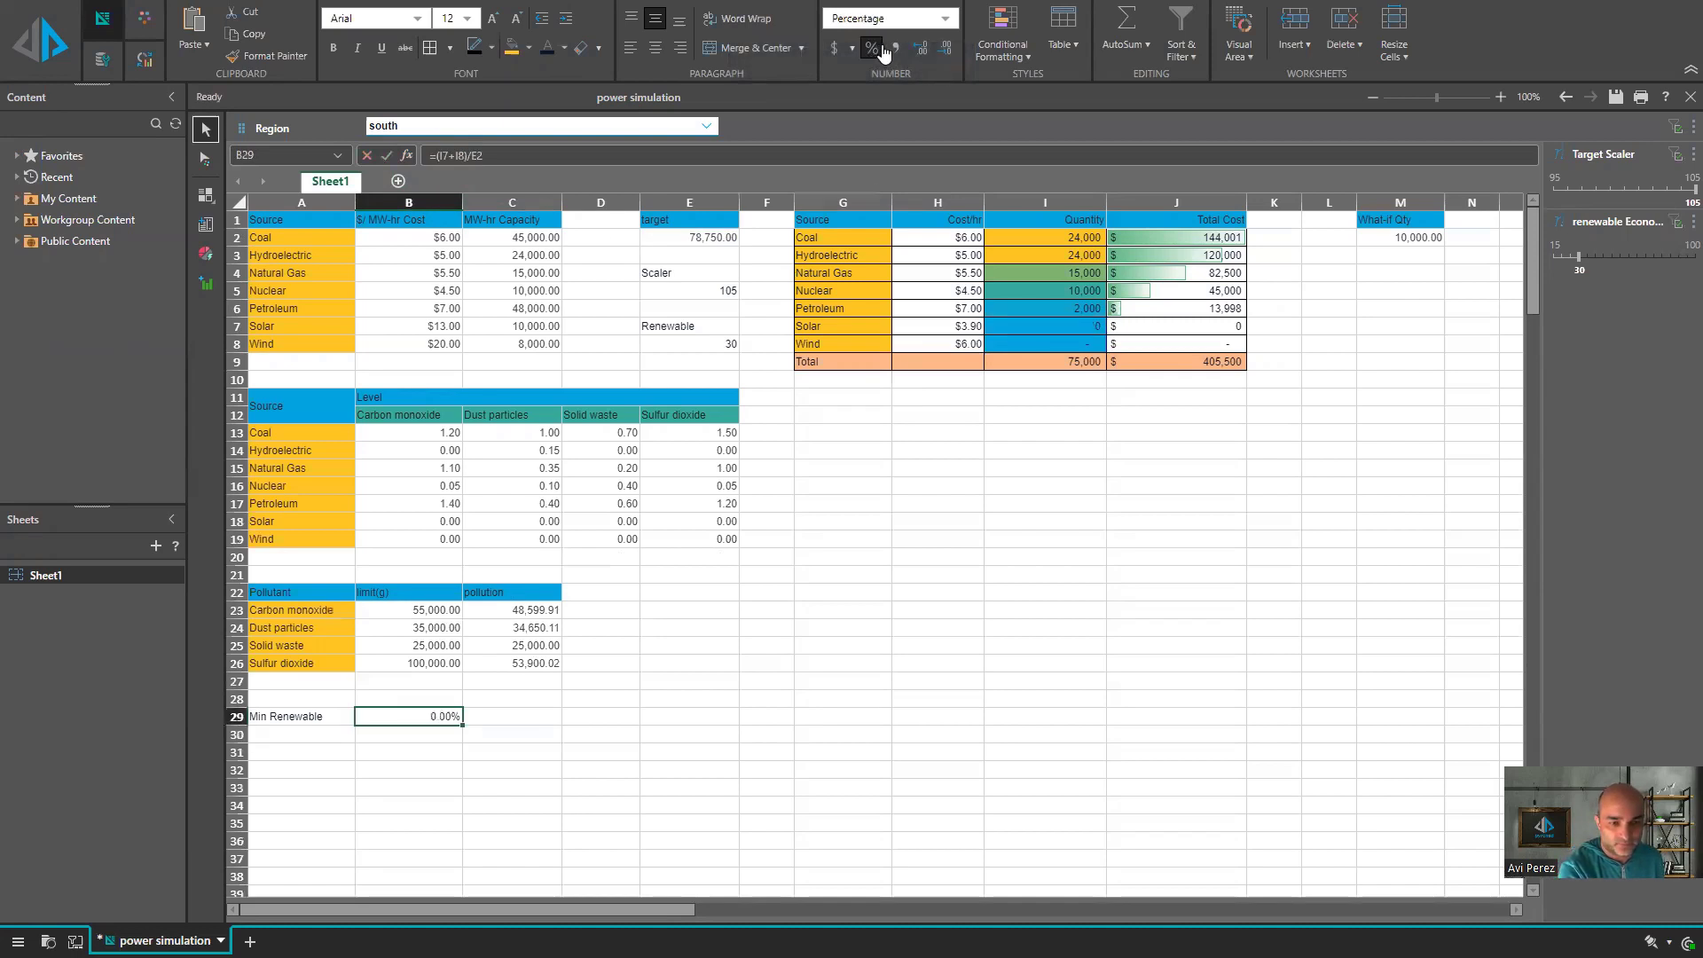
{"action": "left_click", "coordinate": [920, 542]}
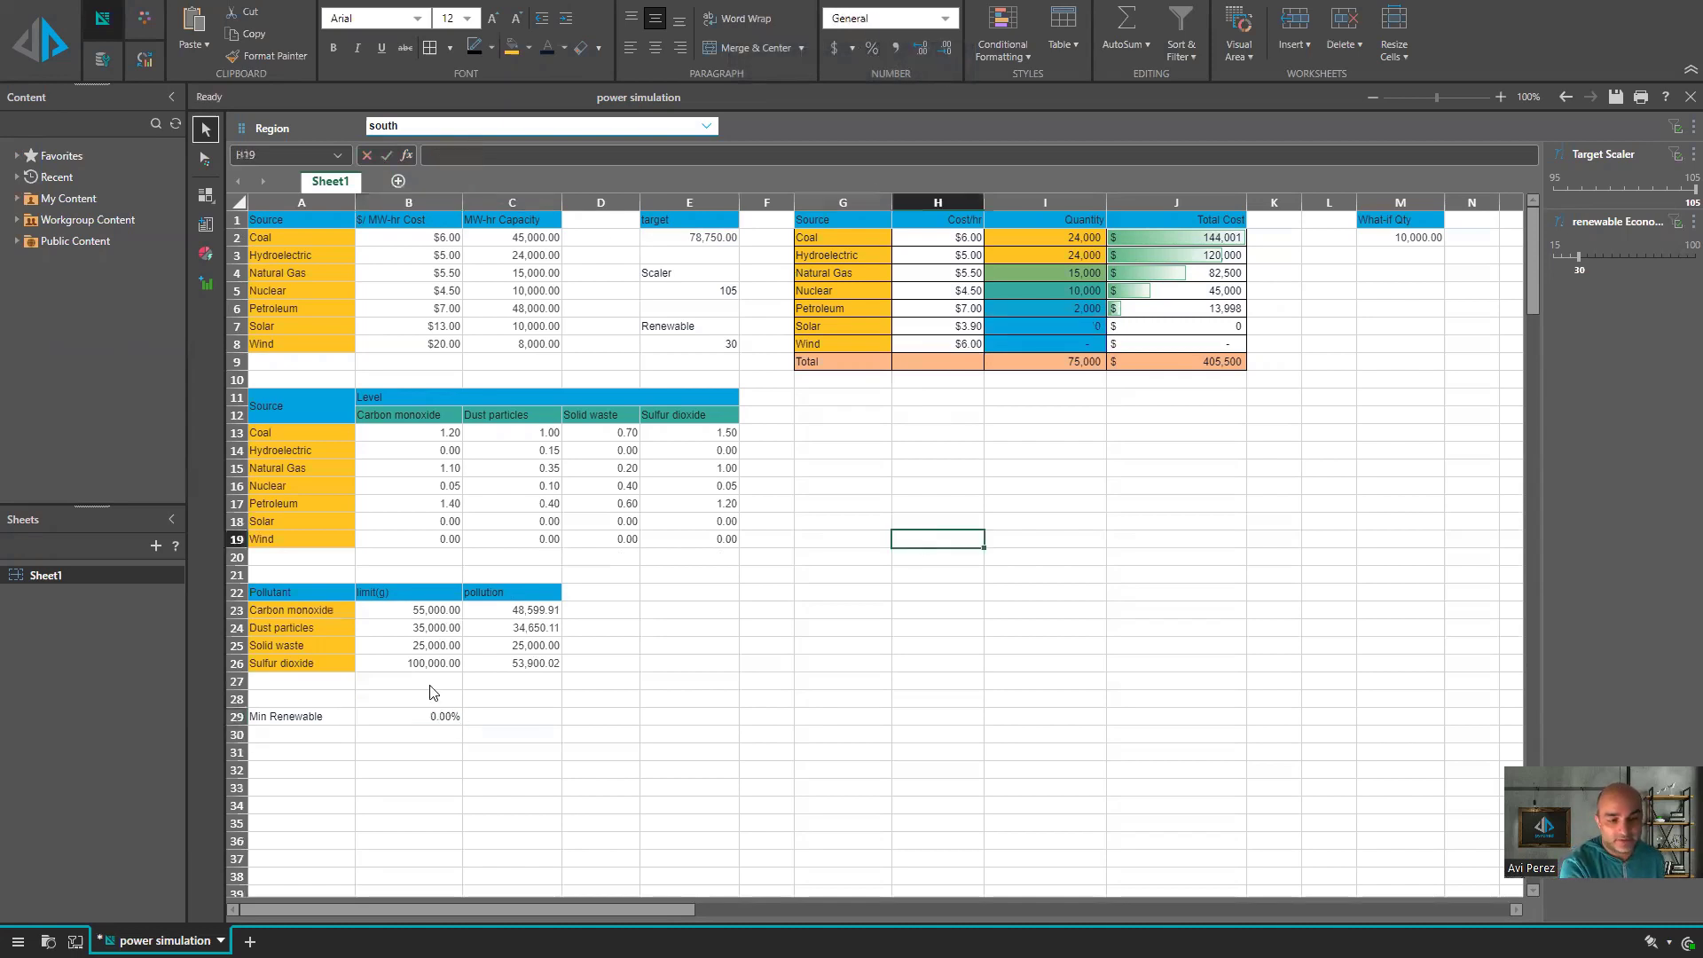
- Fill the Scaler, Renewable and Min Renewable label cells with purple
{"action": "left_click", "coordinate": [690, 329]}
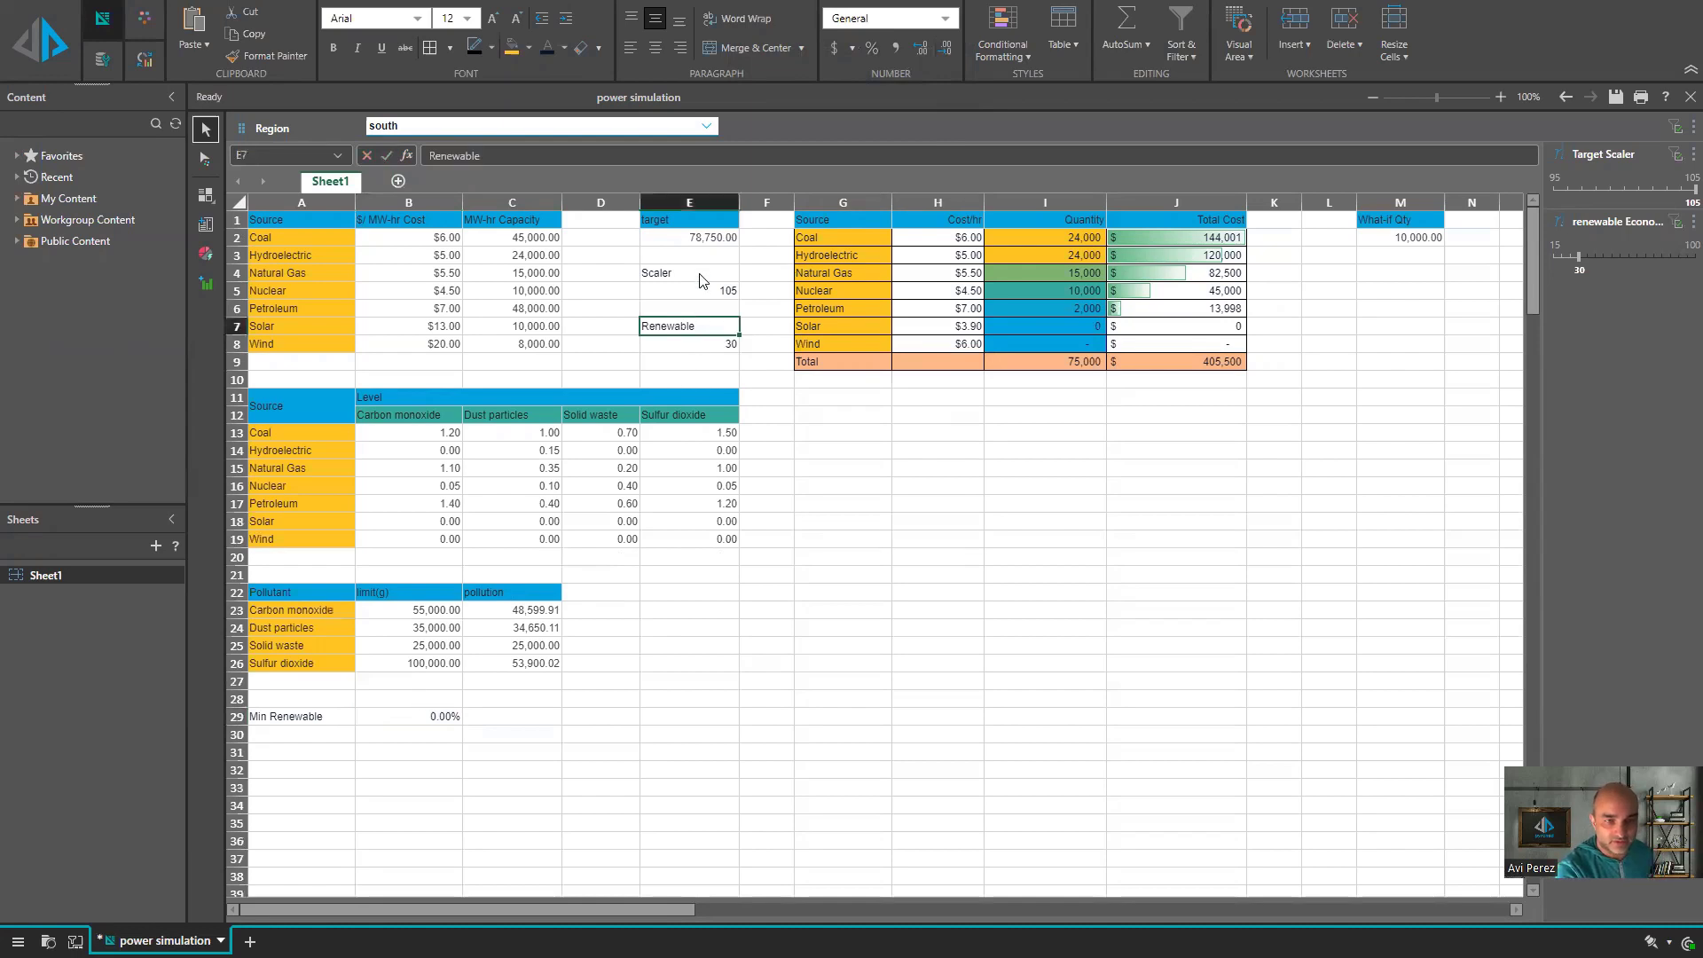
{"action": "left_click", "coordinate": [661, 272], "text": "ctrl"}
{"action": "left_click", "coordinate": [528, 49]}
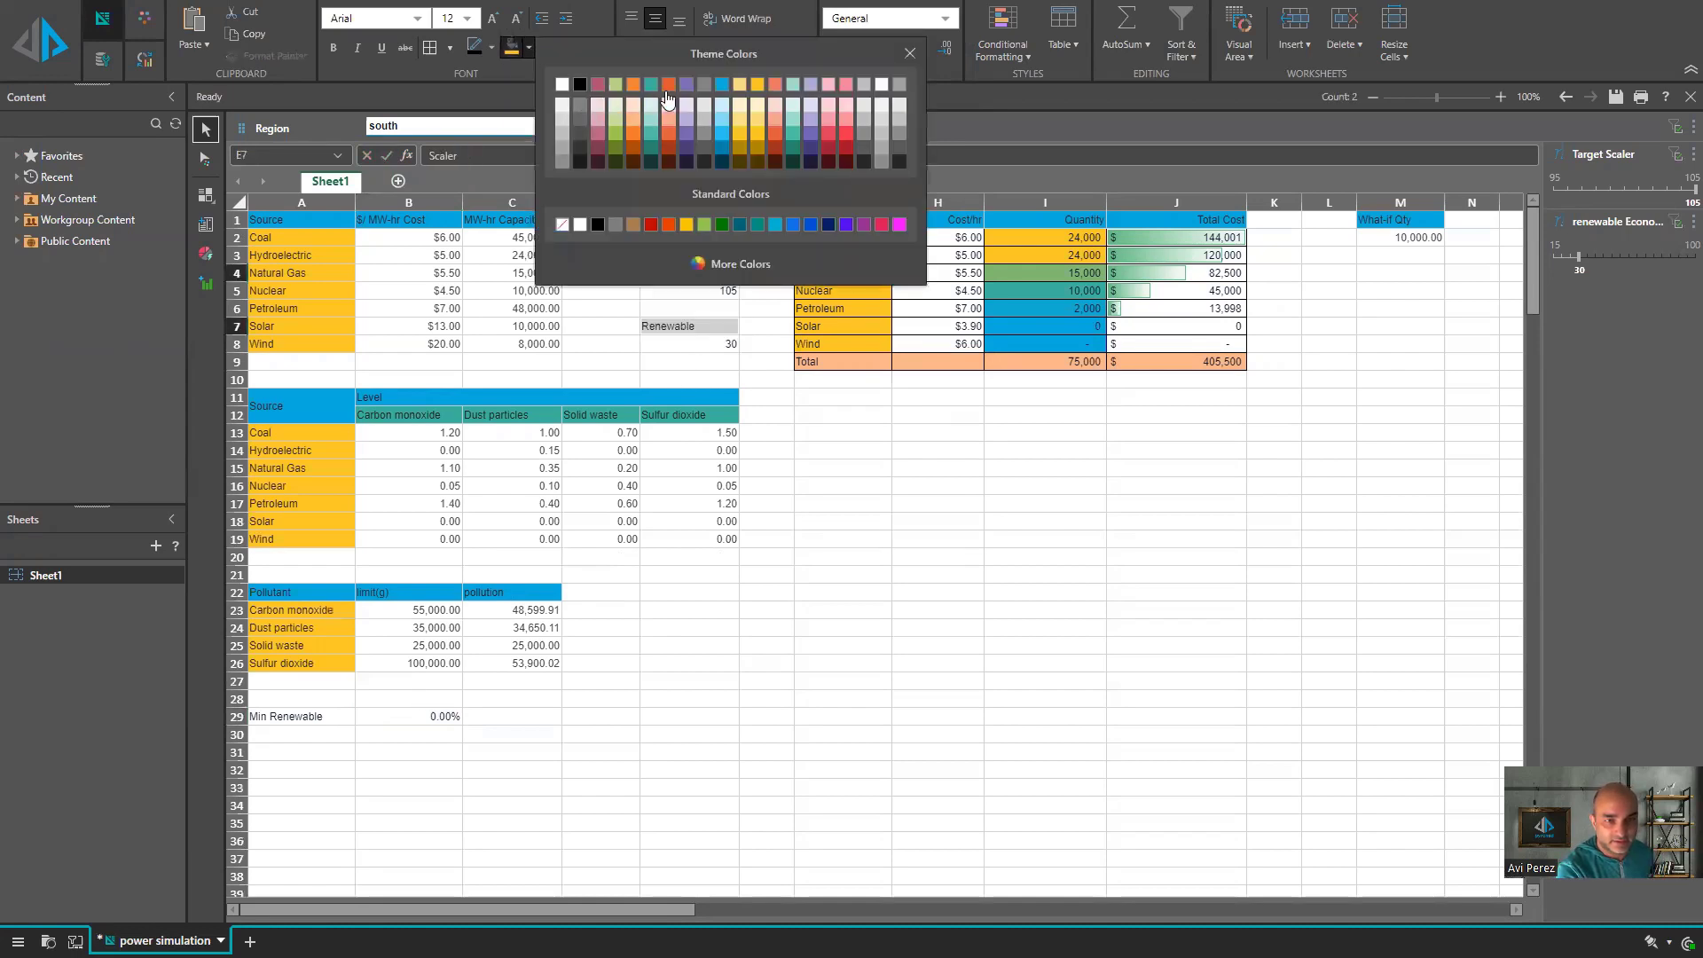
{"action": "left_click", "coordinate": [672, 127]}
{"action": "left_click", "coordinate": [309, 720]}
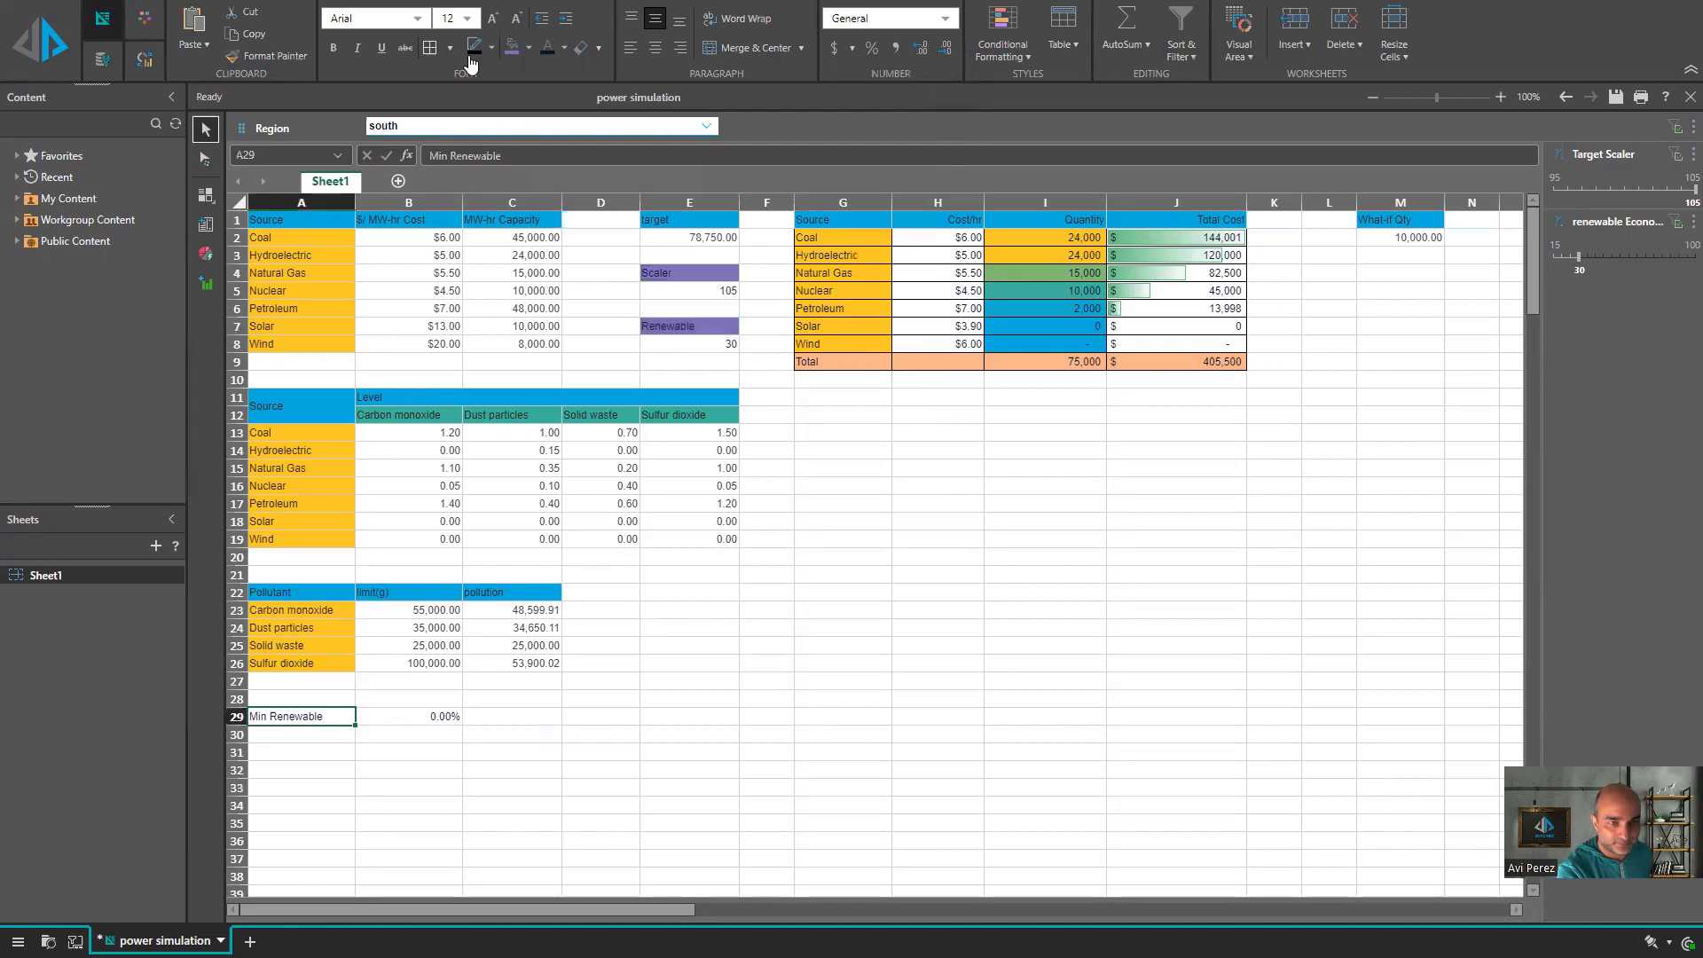
{"action": "left_click", "coordinate": [511, 47]}
{"action": "left_click", "coordinate": [657, 718]}
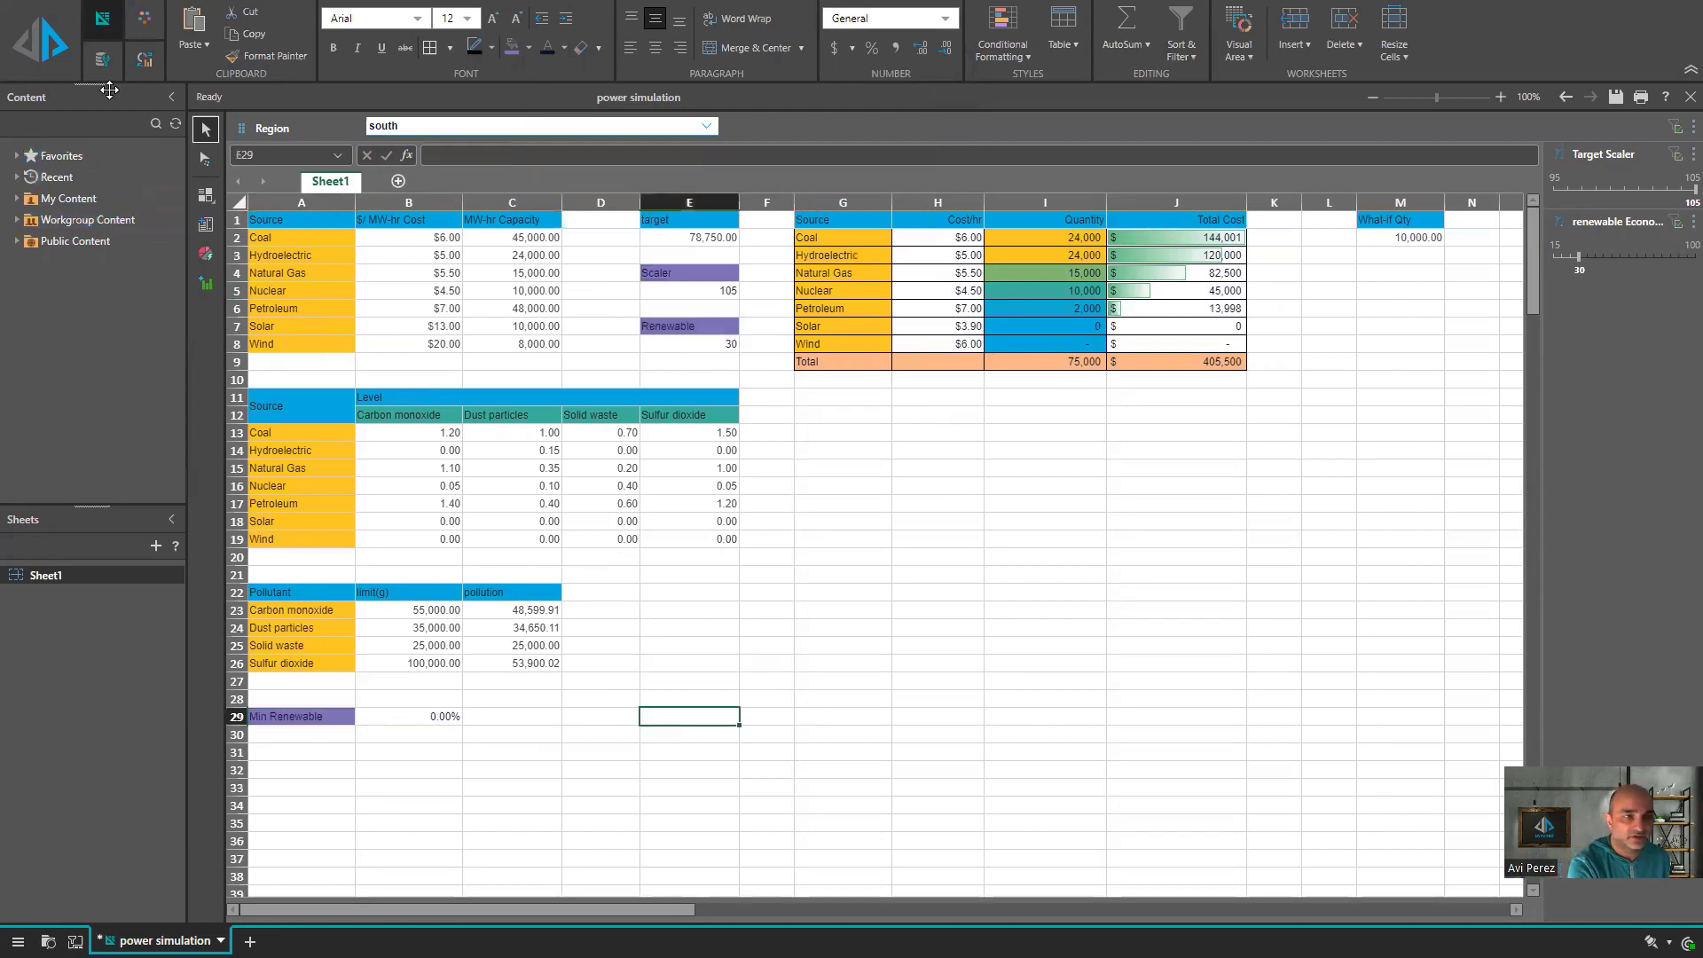
- Add a Solver constraint requiring the Min Renewable value in B29 to be greater than or equal to .1
{"action": "left_click", "coordinate": [103, 59]}
{"action": "left_click", "coordinate": [248, 34]}
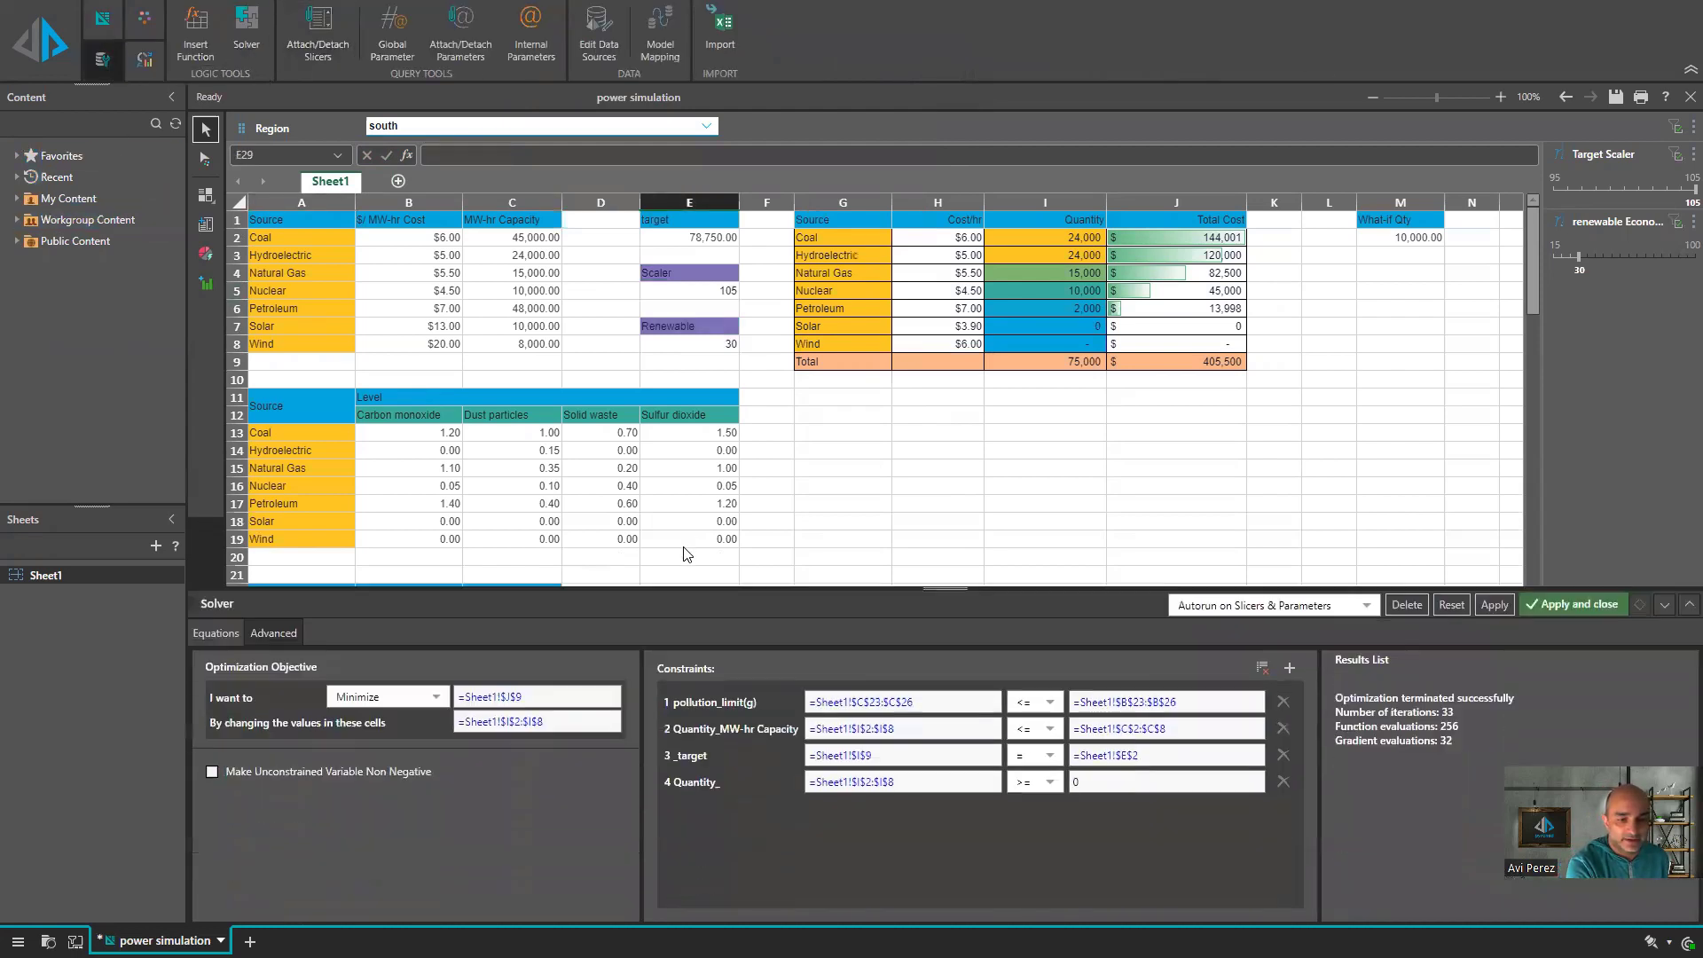
{"action": "left_click", "coordinate": [962, 521]}
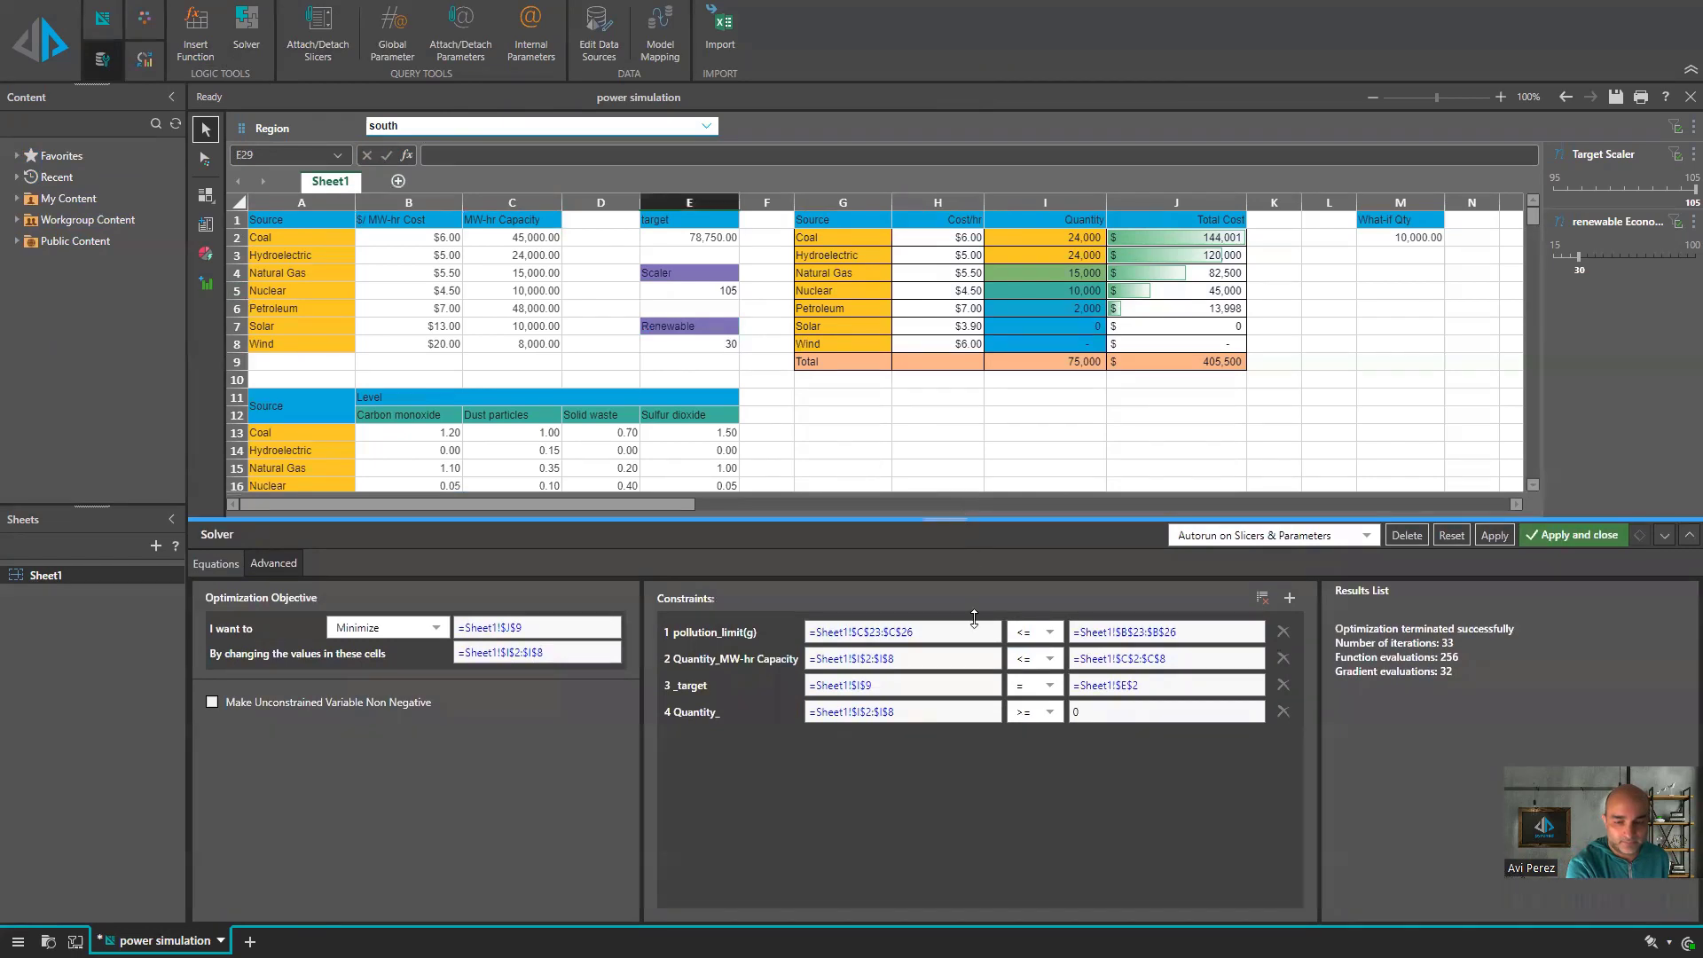
{"action": "scroll", "coordinate": [576, 513], "scroll_direction": "down", "scroll_amount": 6}
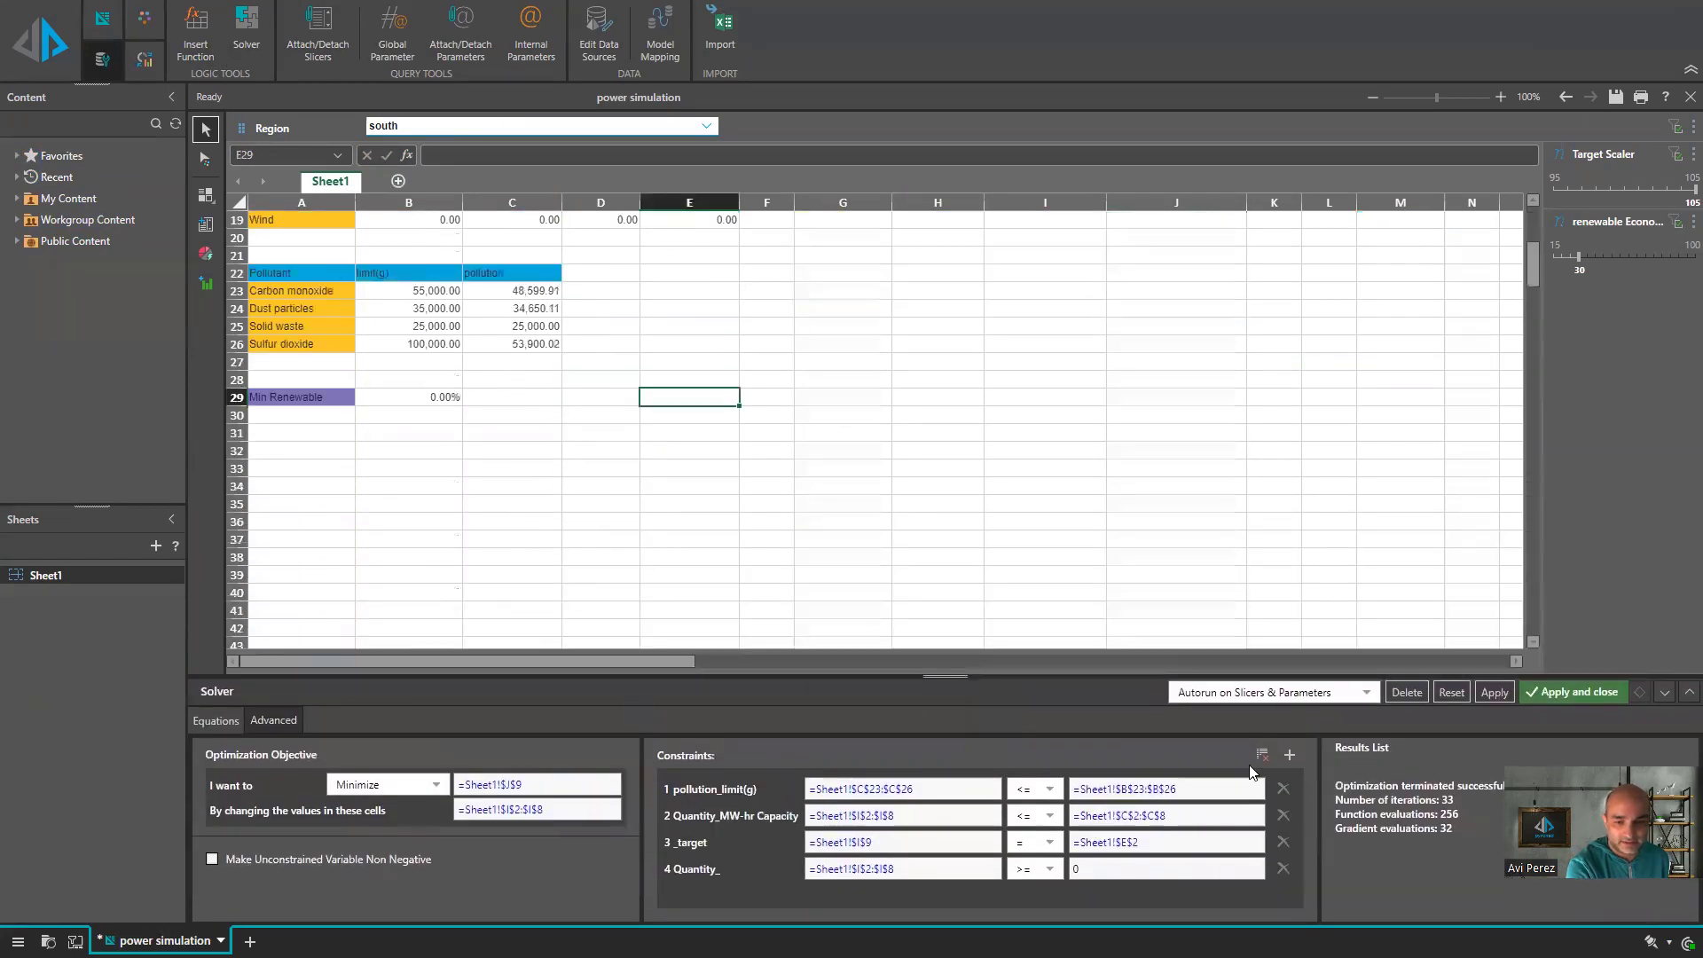
{"action": "left_click", "coordinate": [1290, 754]}
{"action": "left_click", "coordinate": [899, 788]}
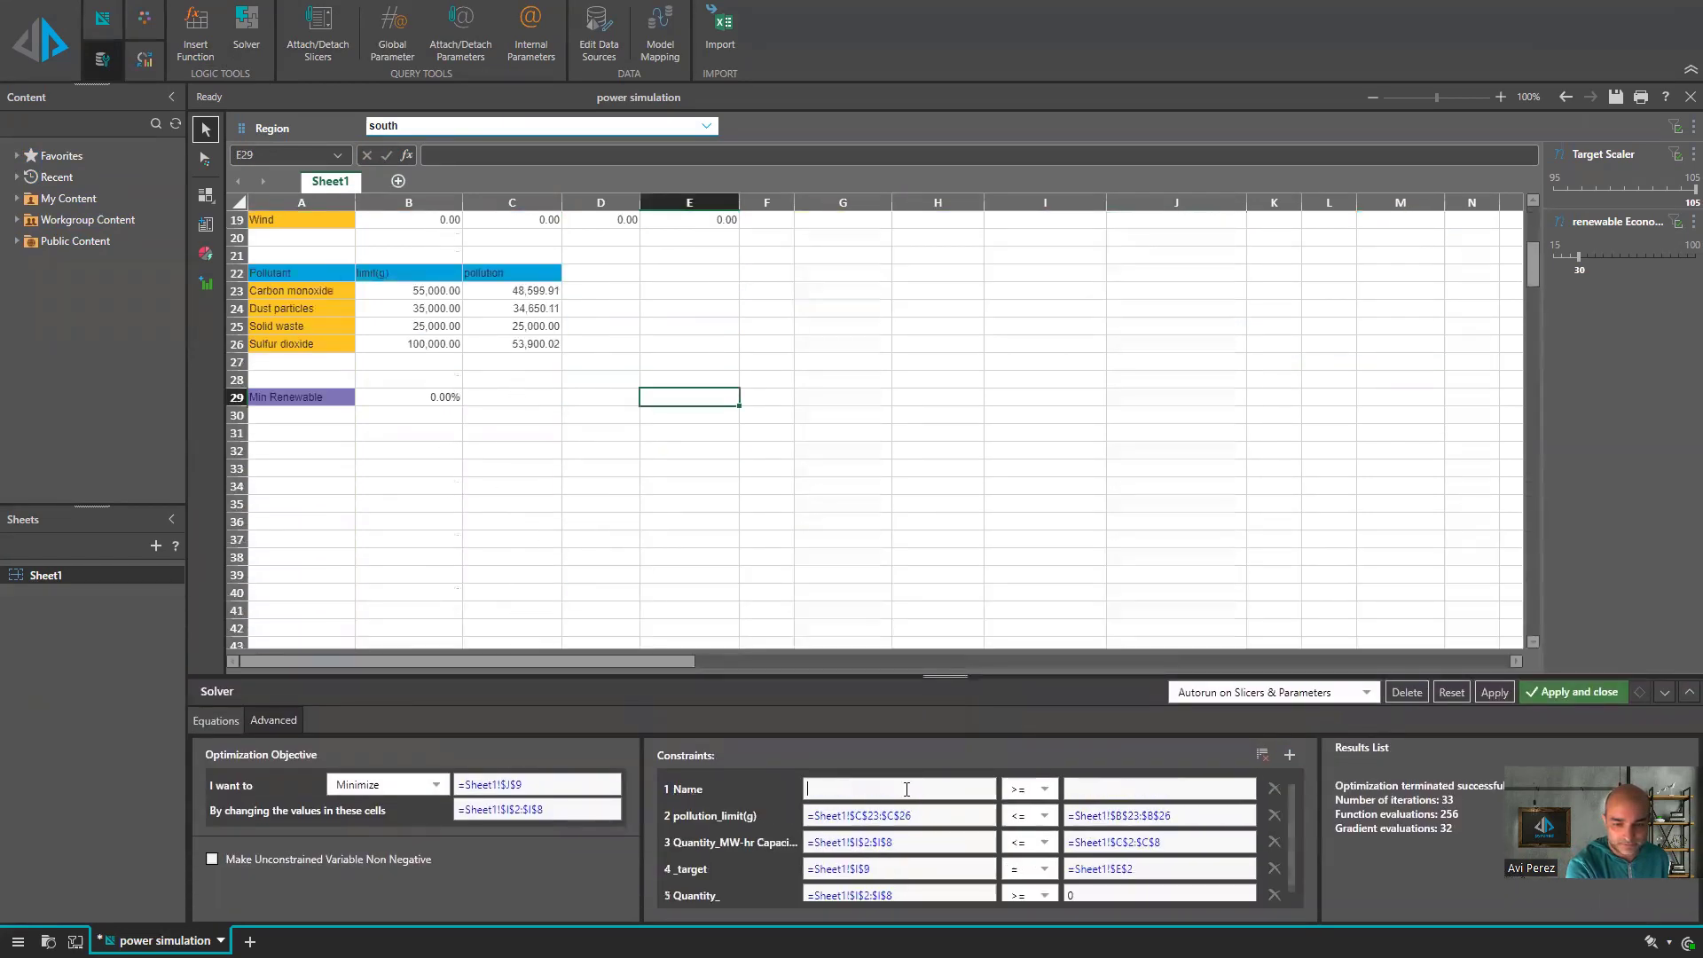
{"action": "left_click", "coordinate": [432, 399]}
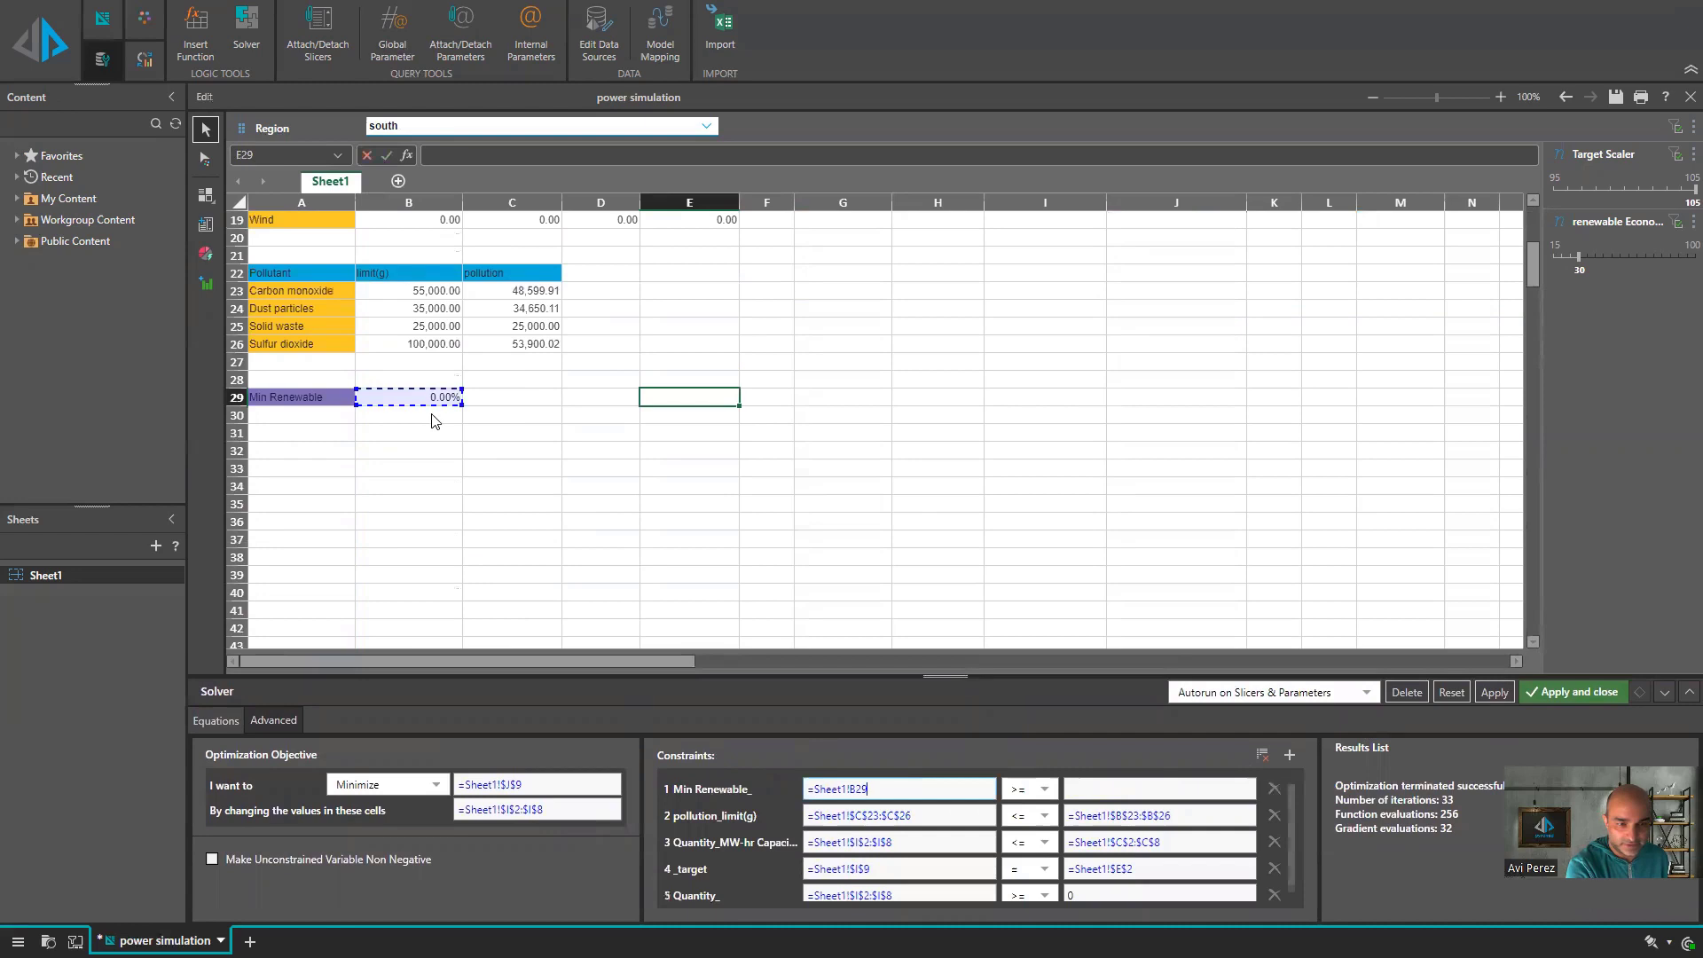
{"action": "left_click", "coordinate": [1131, 789]}
{"action": "type", "text": "=."}
{"action": "key", "text": "ctrl+a"}
{"action": "type", "text": ".1"}
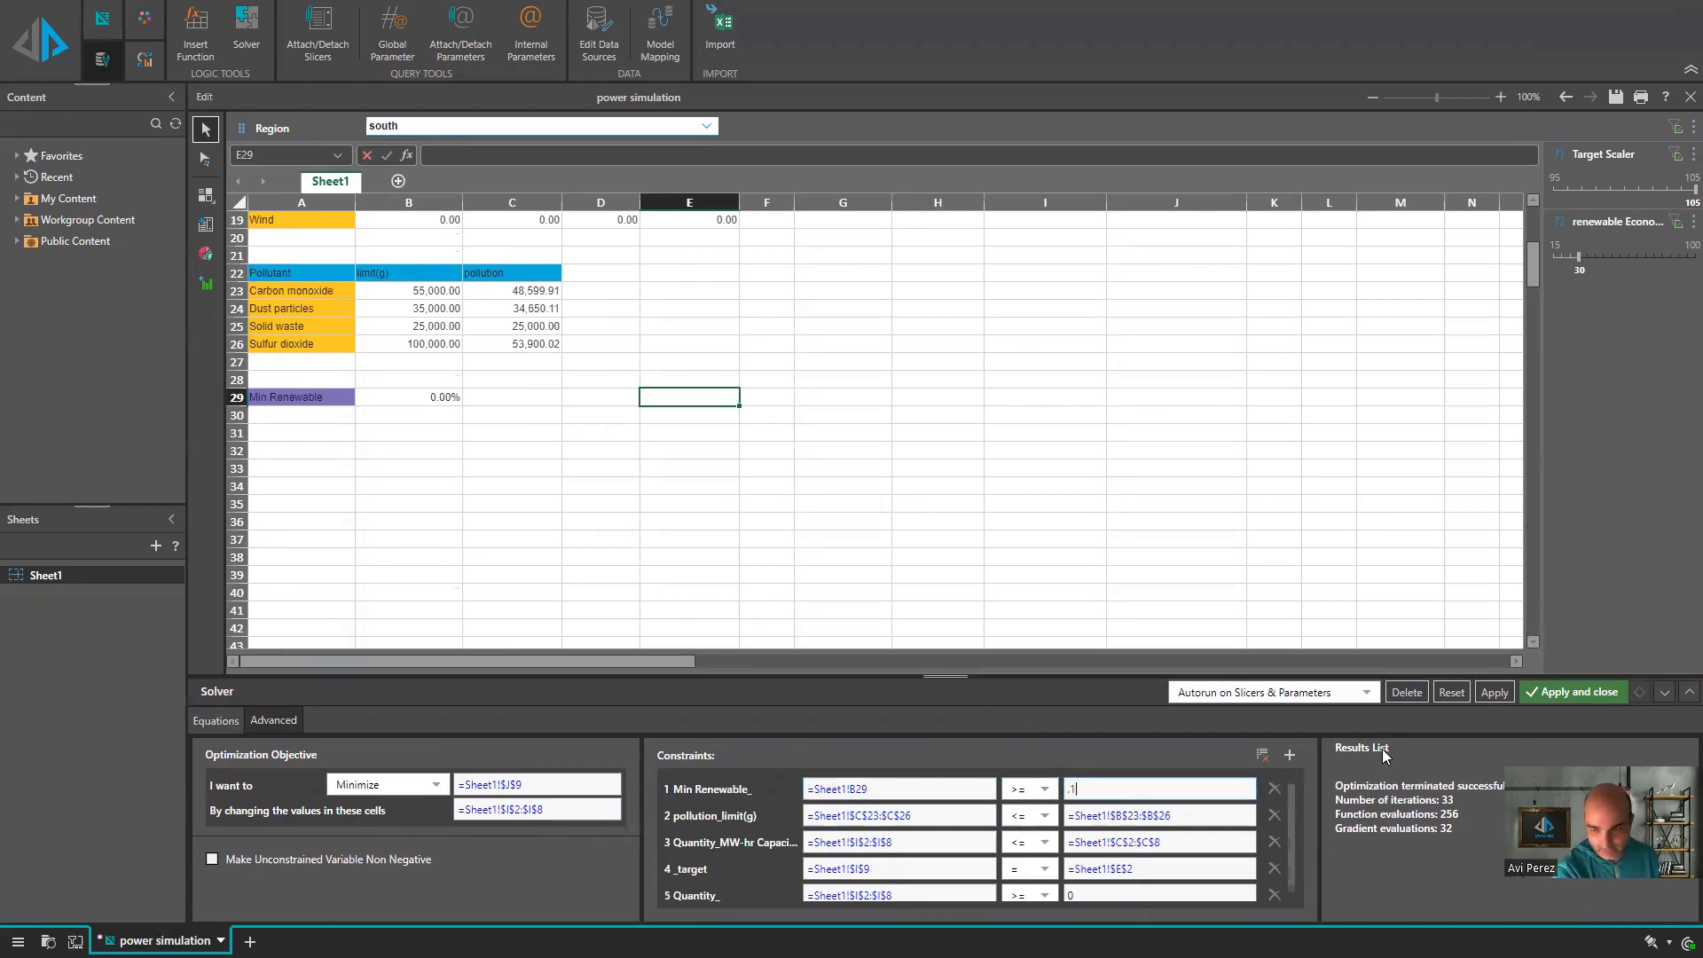
- Set the Solver to autorun on all changes, apply it and close the Solver
{"action": "left_click", "coordinate": [1336, 694]}
{"action": "left_click", "coordinate": [1313, 713]}
{"action": "left_click", "coordinate": [1494, 693]}
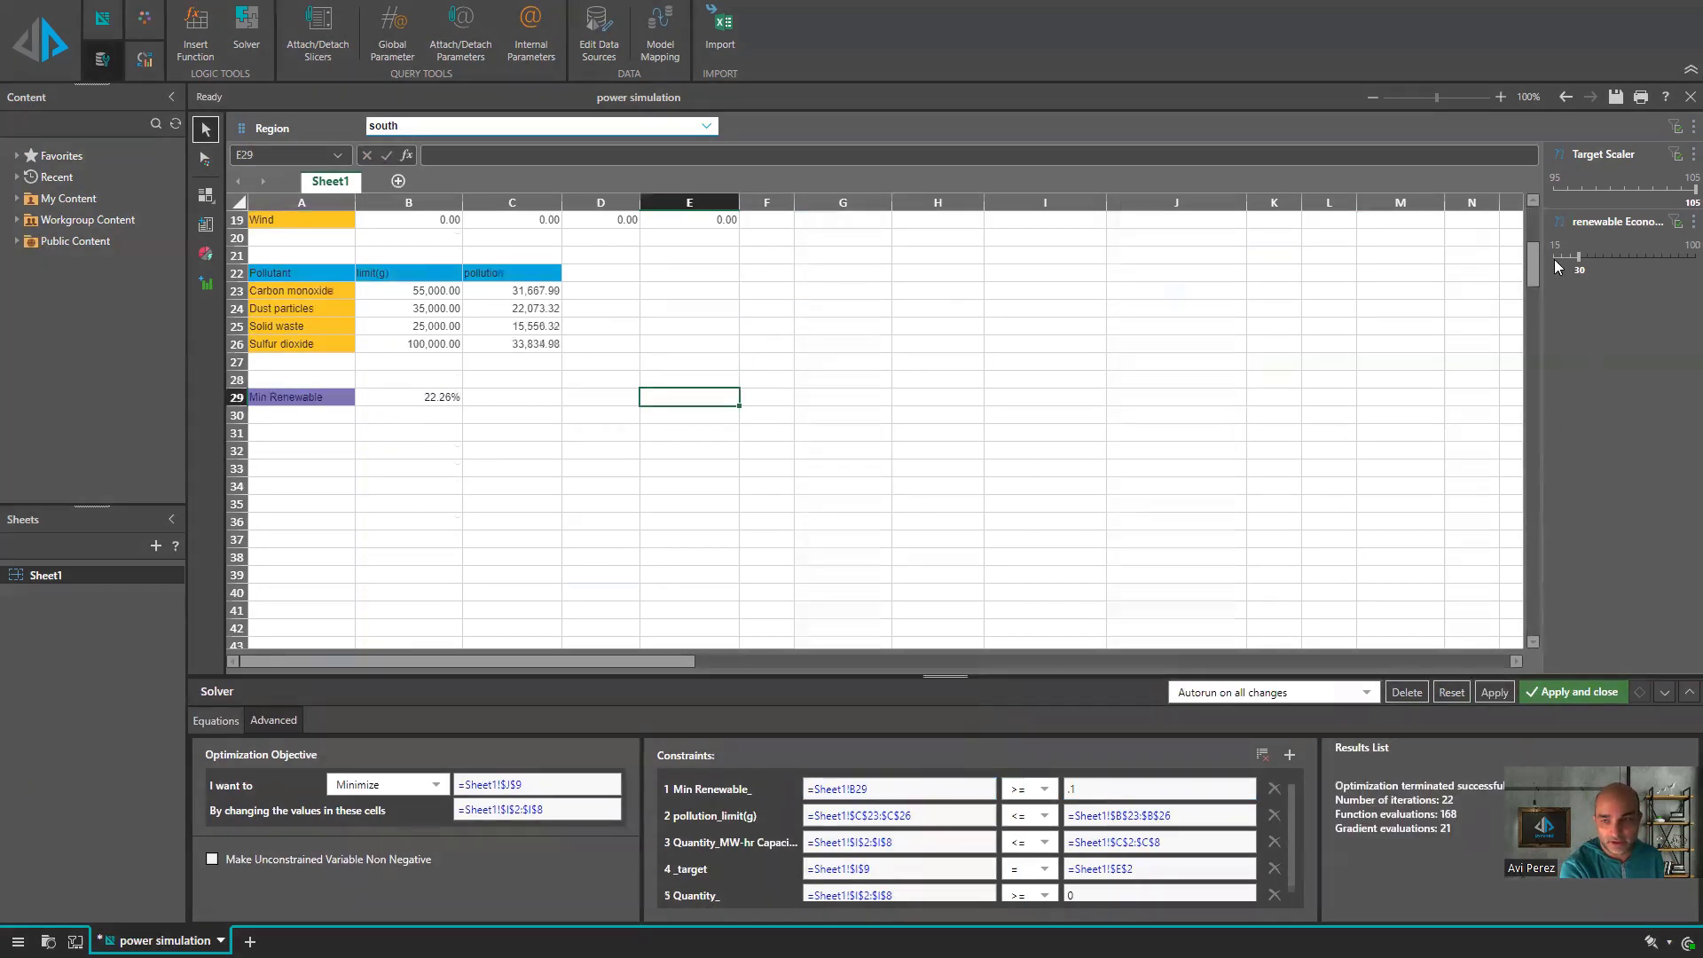
{"action": "left_click", "coordinate": [1668, 693]}
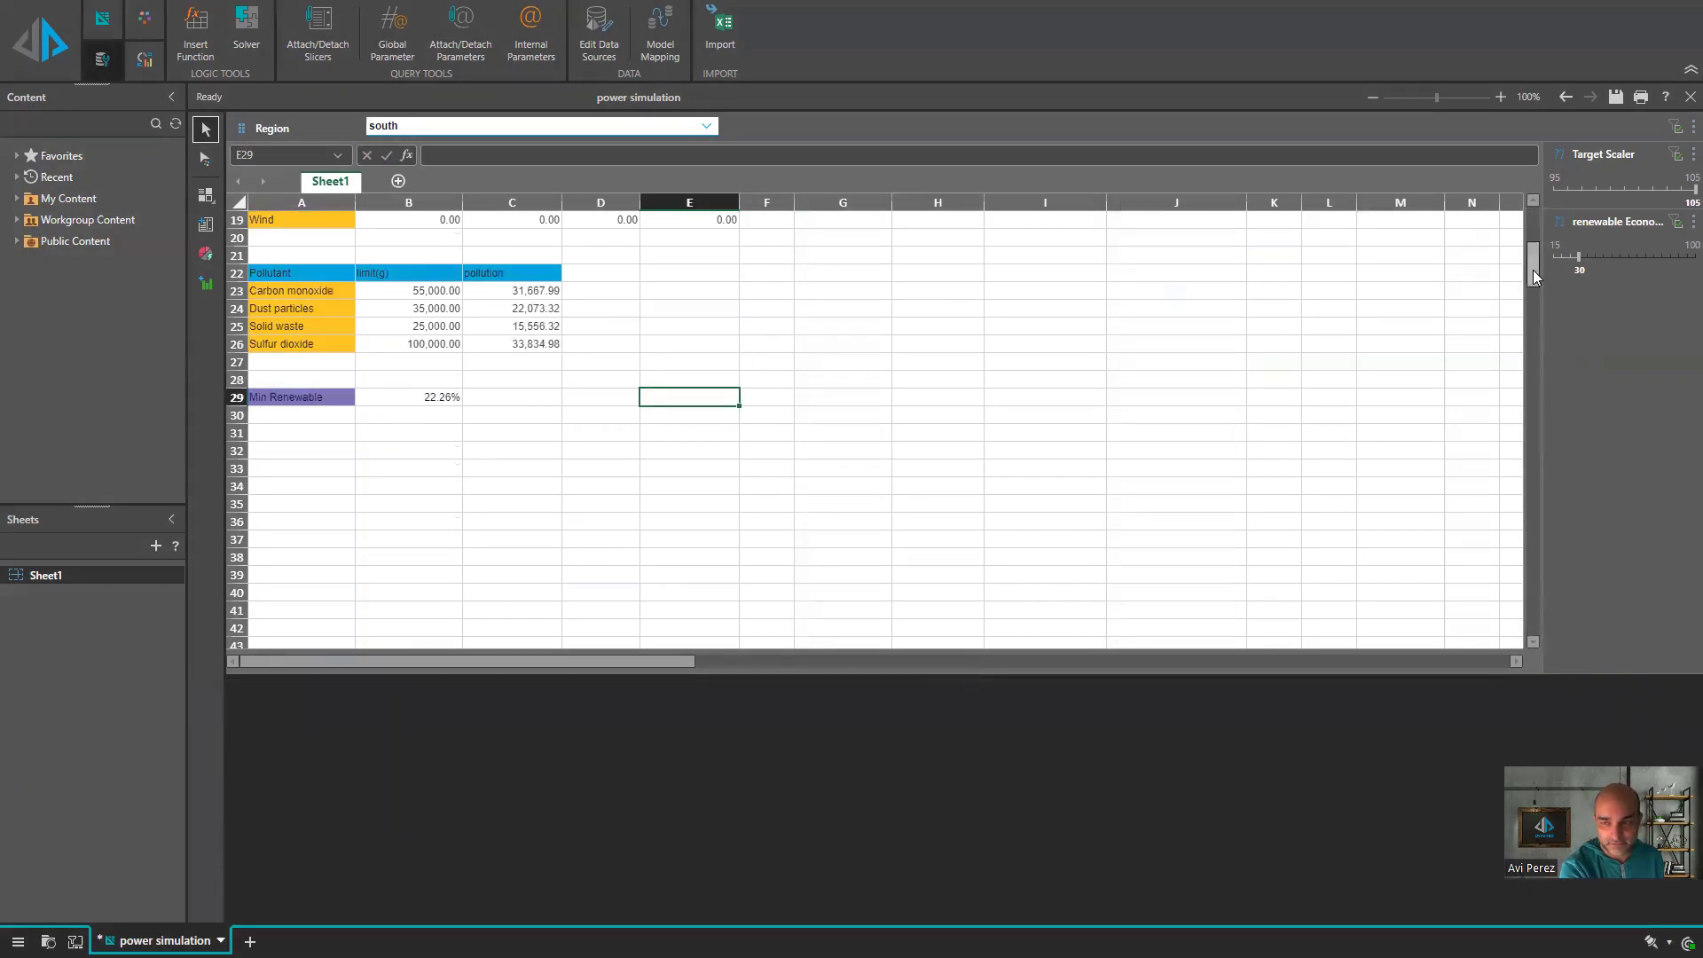
- Raise the renewable Economies parameter to 100 to rerun the optimization at full renewable cost
{"action": "left_click_drag", "start_coordinate": [1533, 275], "coordinate": [1535, 226]}
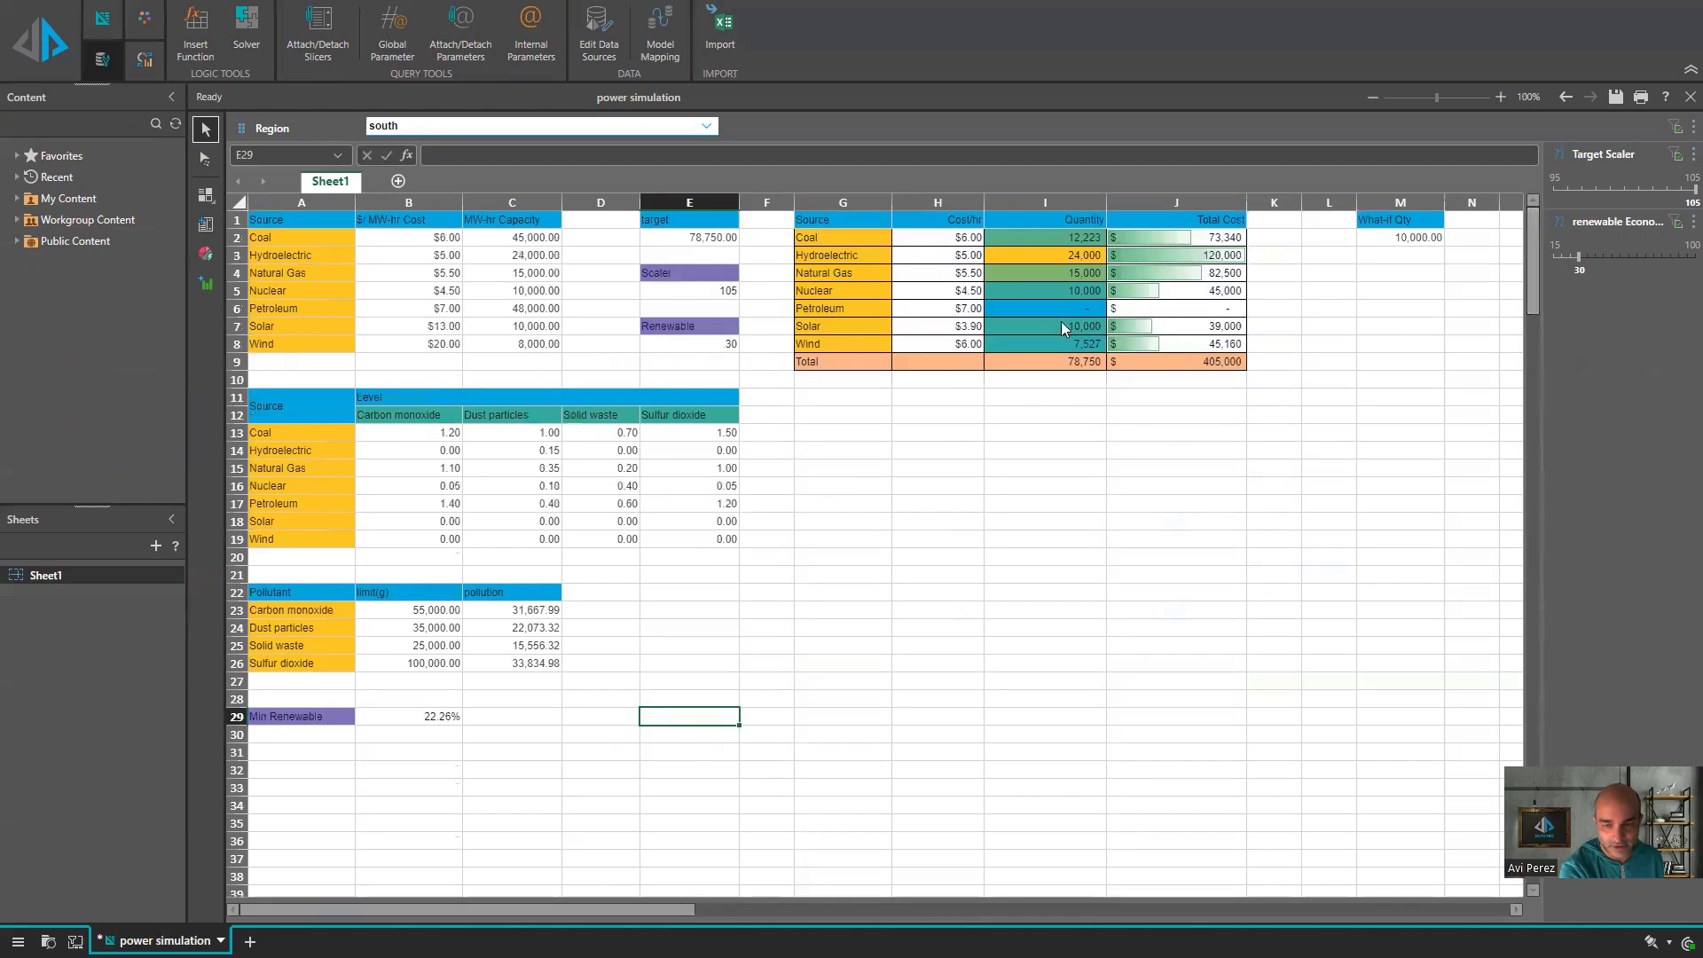
{"action": "left_click_drag", "start_coordinate": [1576, 256], "coordinate": [1693, 257]}
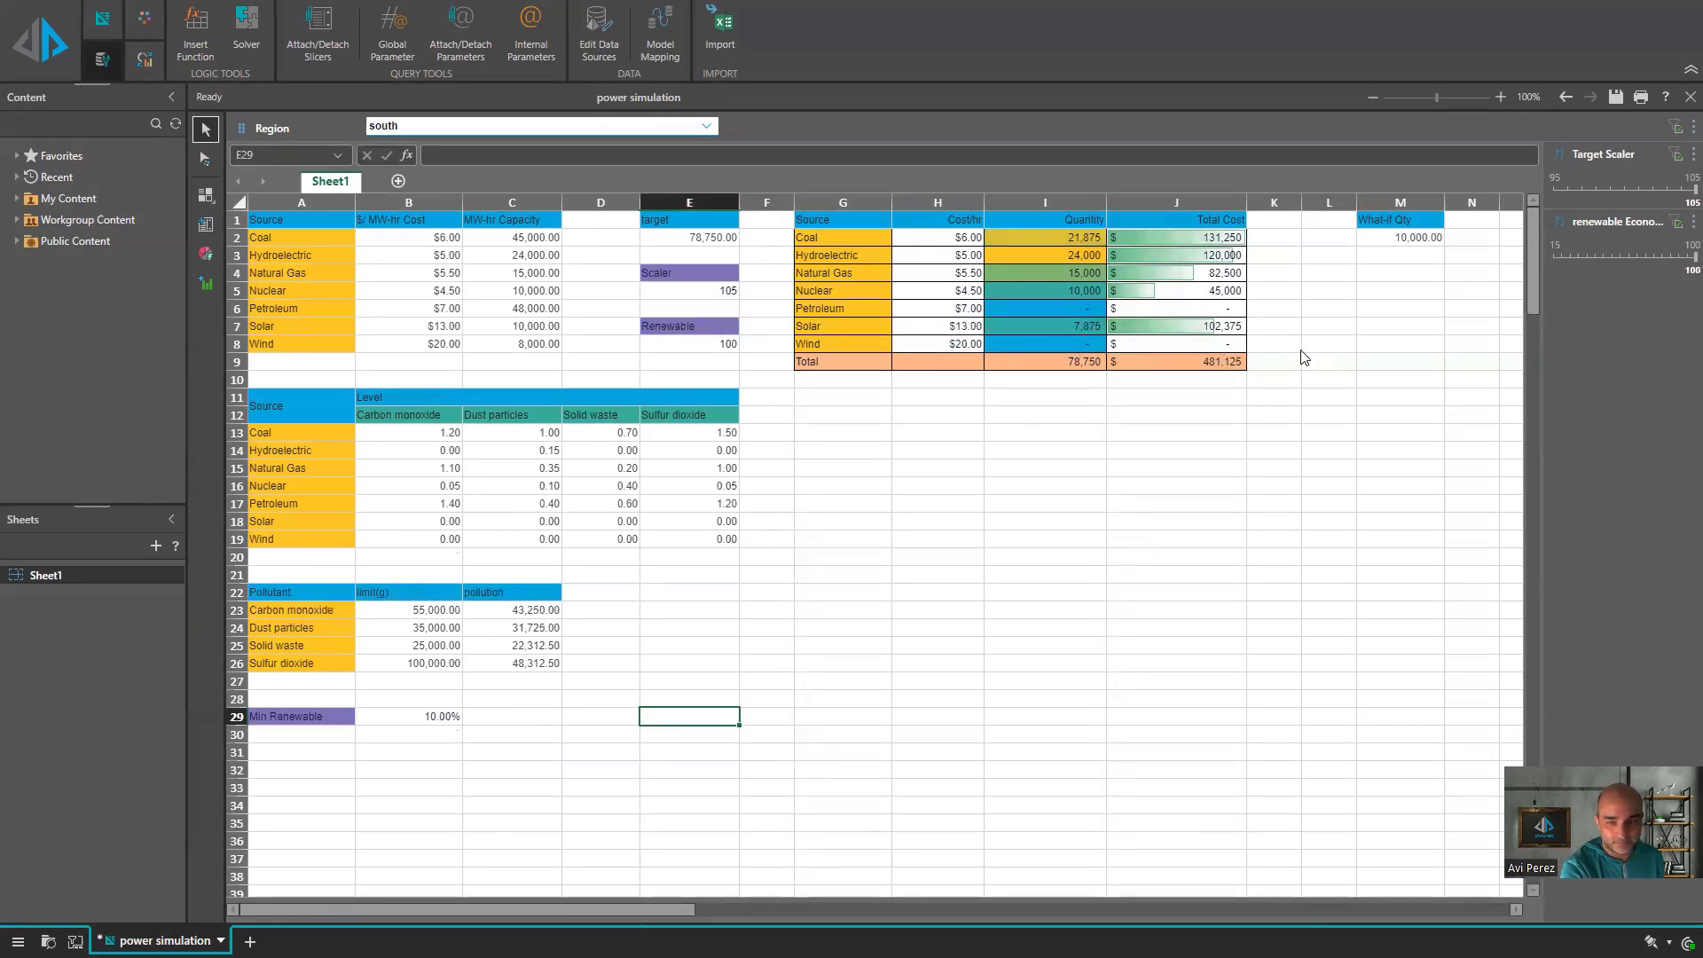
- Lower the renewable Economies parameter to 15 and switch the Region filter to north
{"action": "left_click_drag", "start_coordinate": [1691, 256], "coordinate": [1550, 258]}
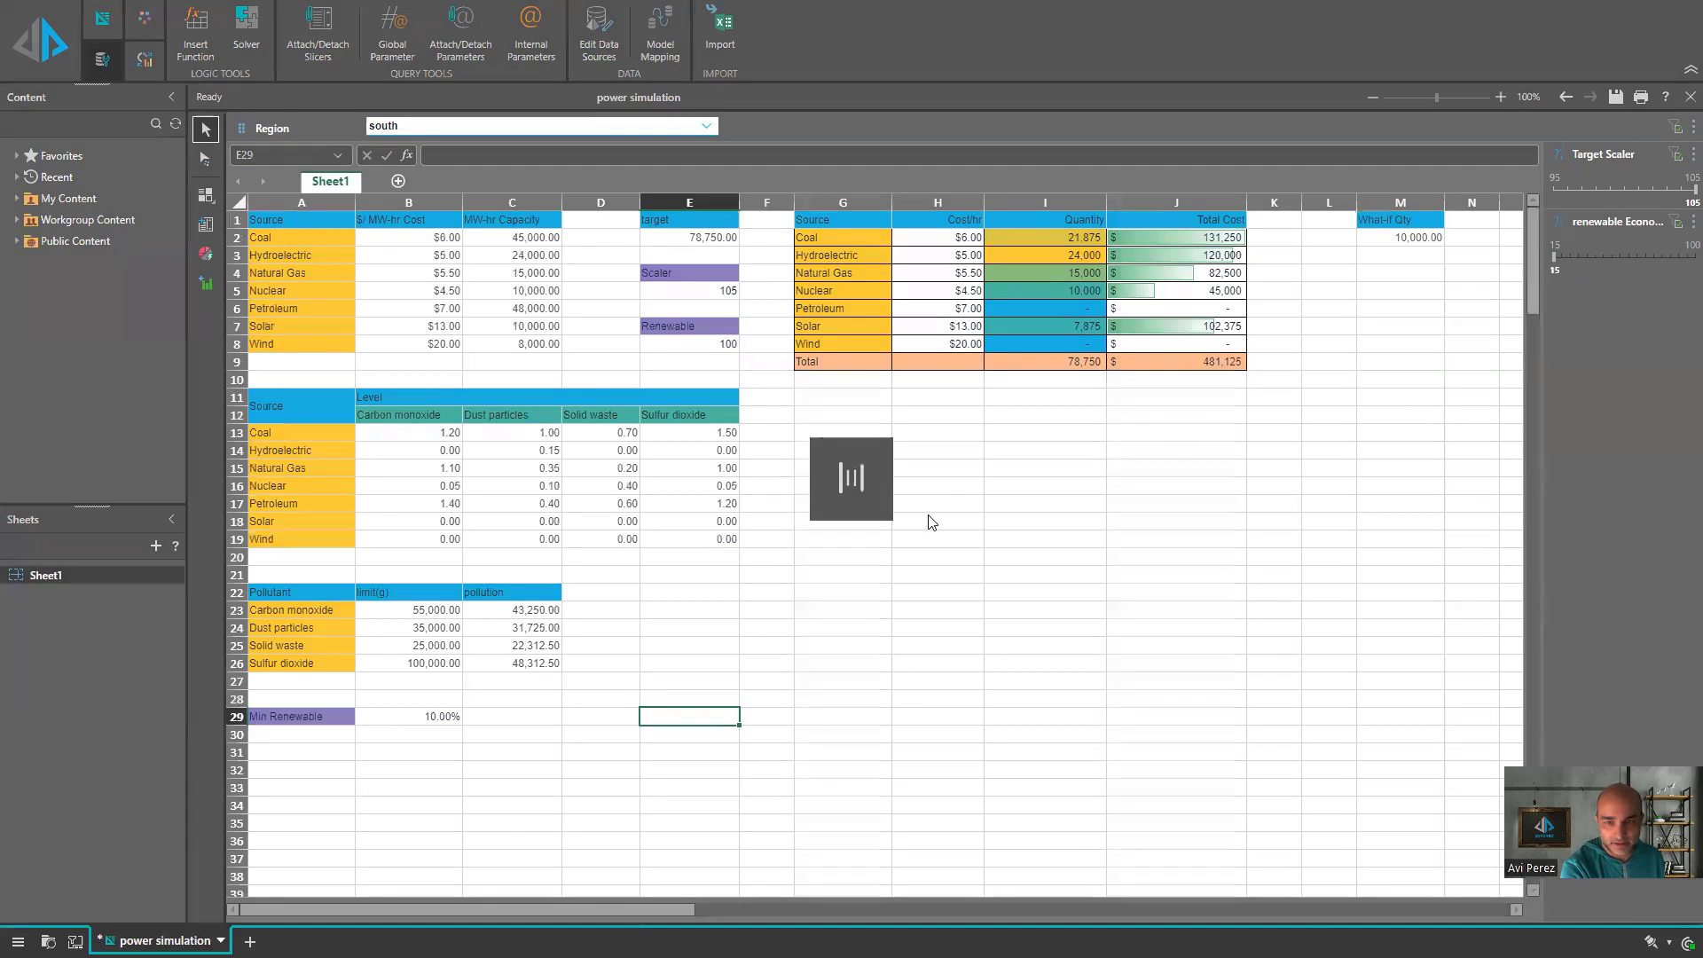
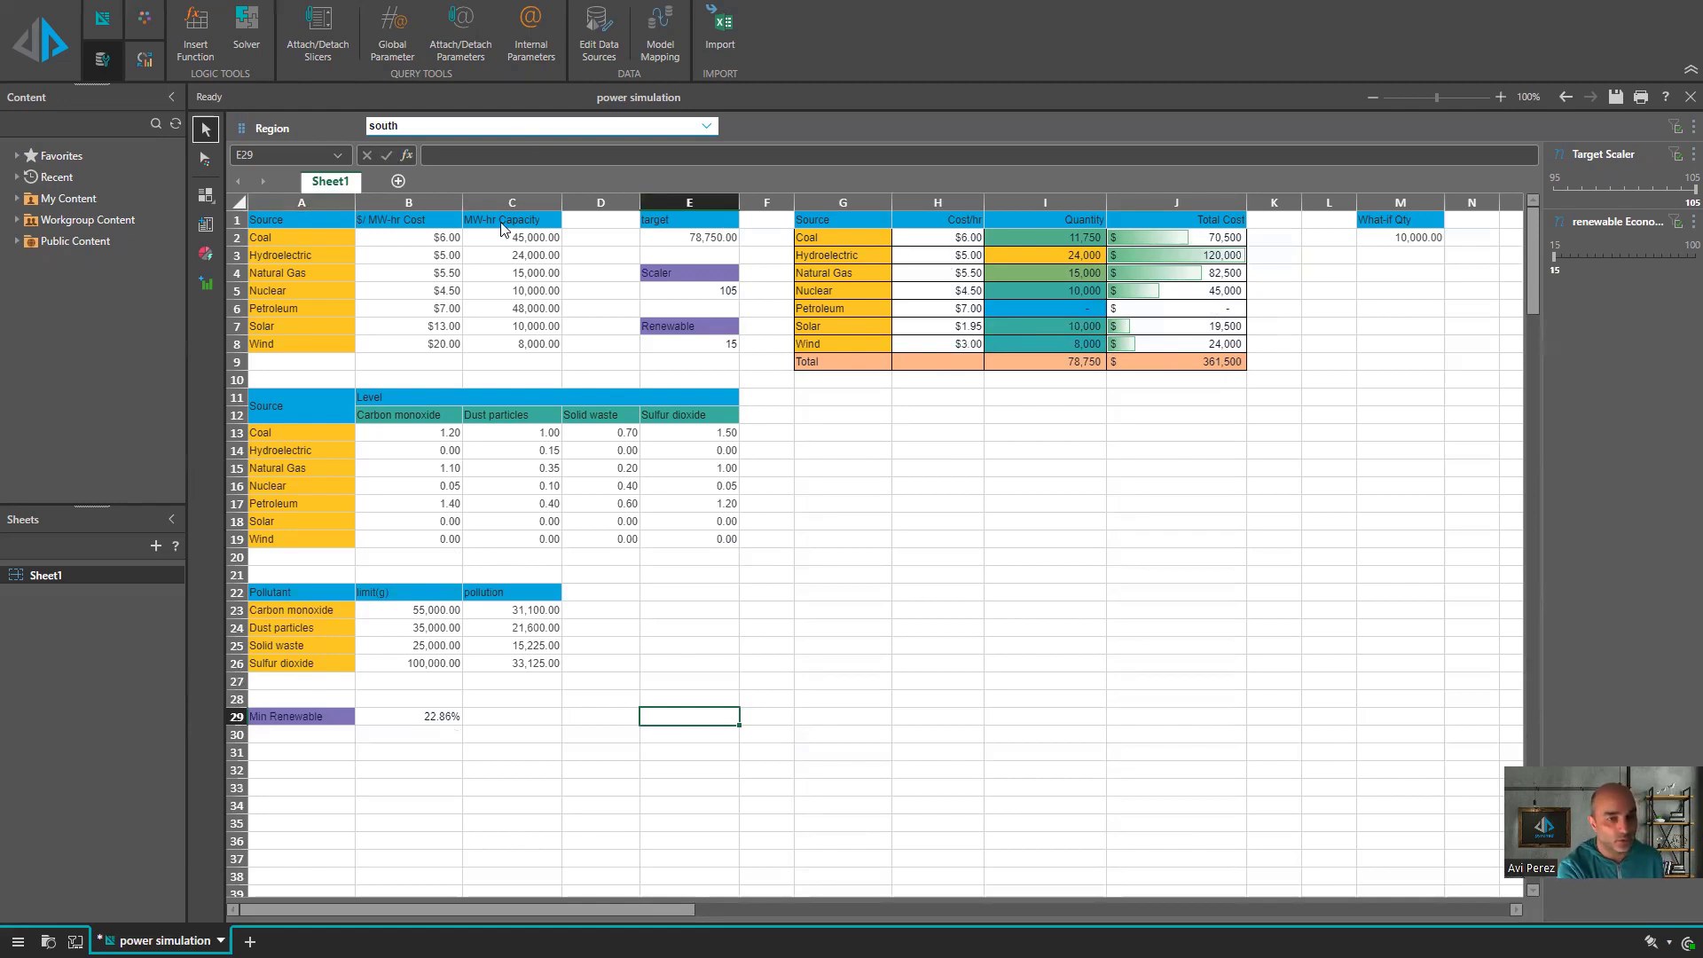
{"action": "left_click", "coordinate": [525, 130]}
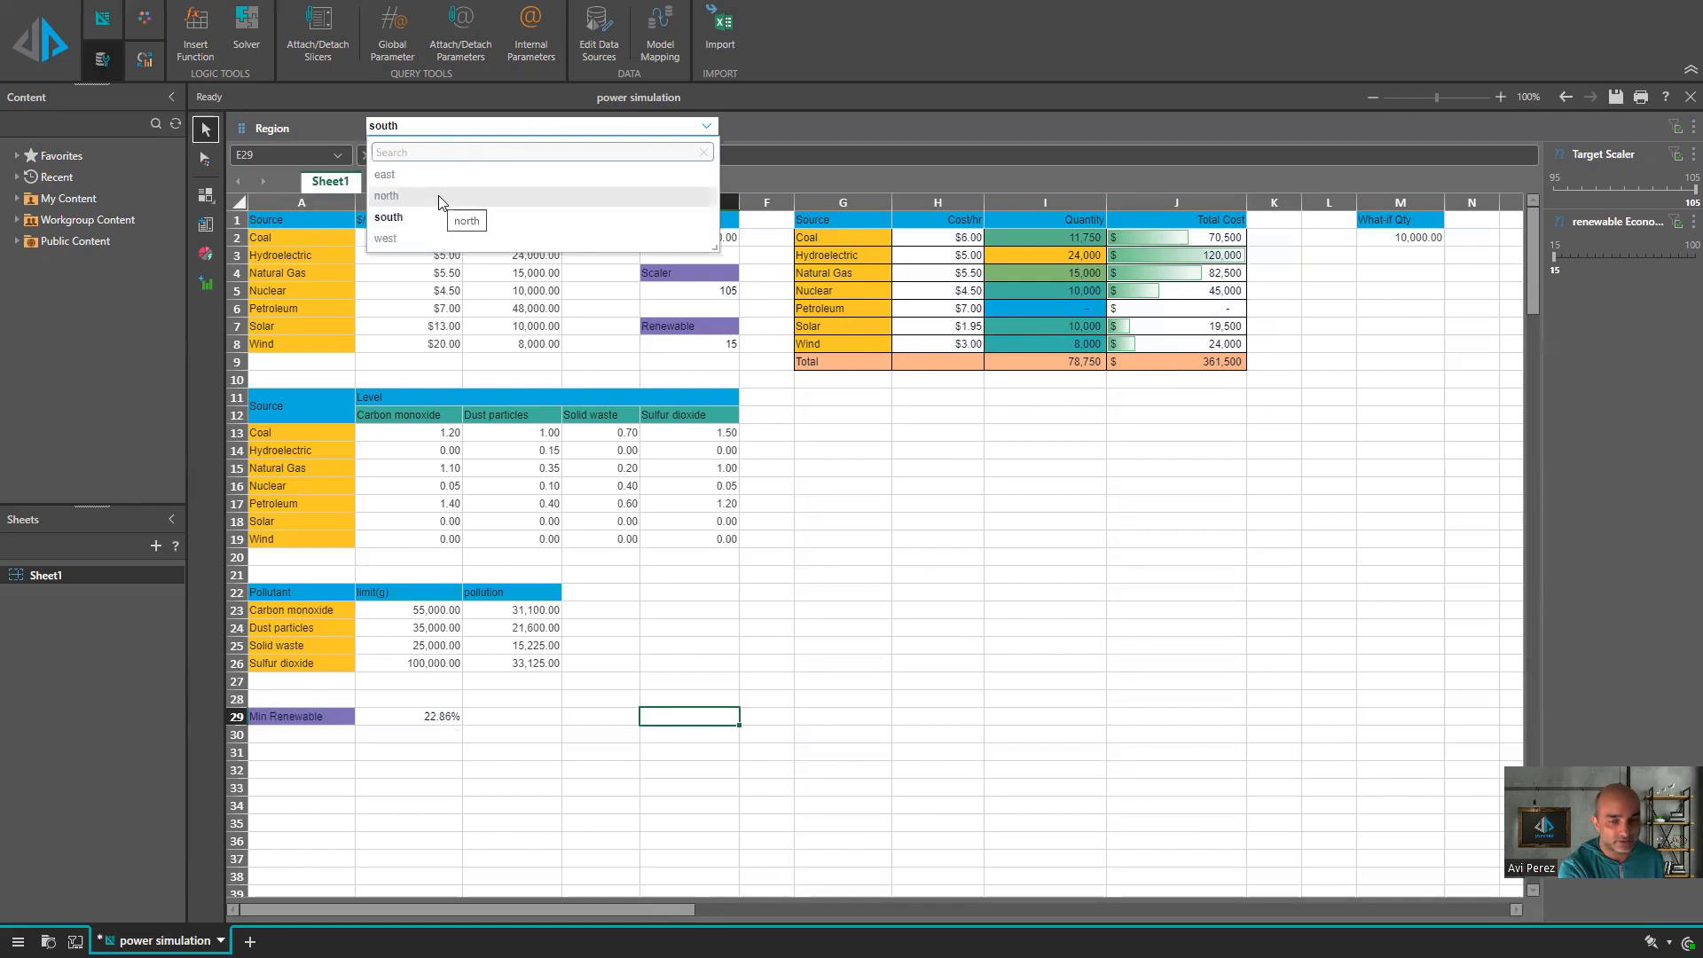
{"action": "left_click", "coordinate": [441, 197]}
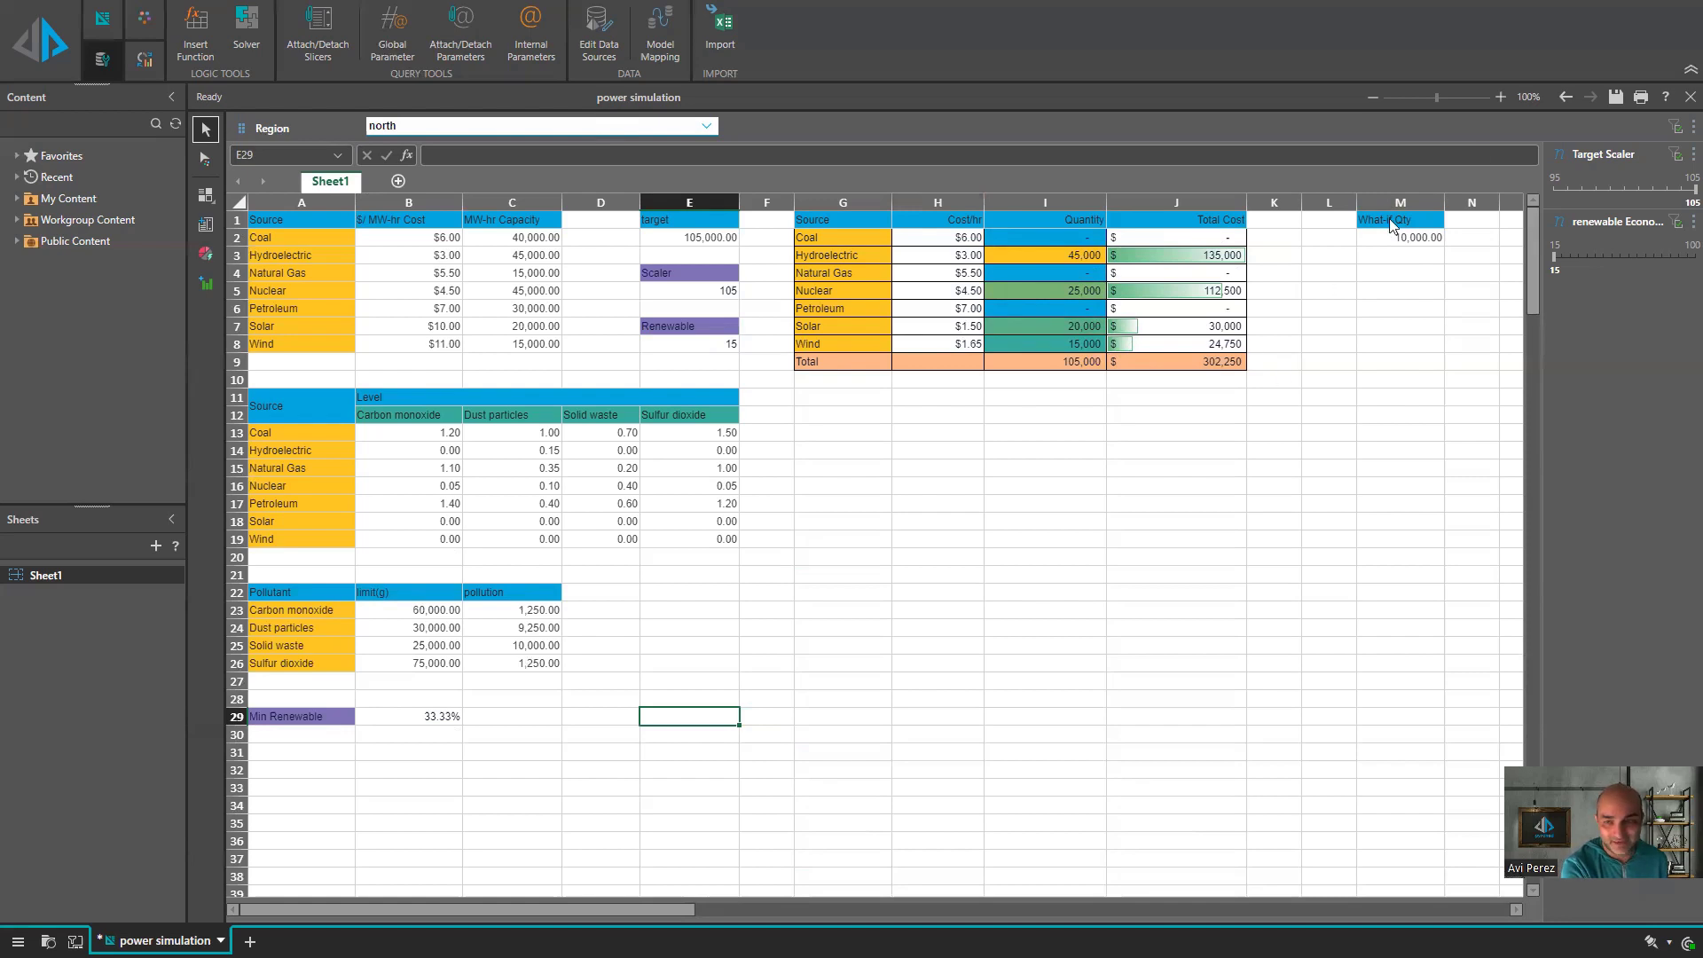
- Save the power simulation tabulation
{"action": "left_click", "coordinate": [1616, 96]}
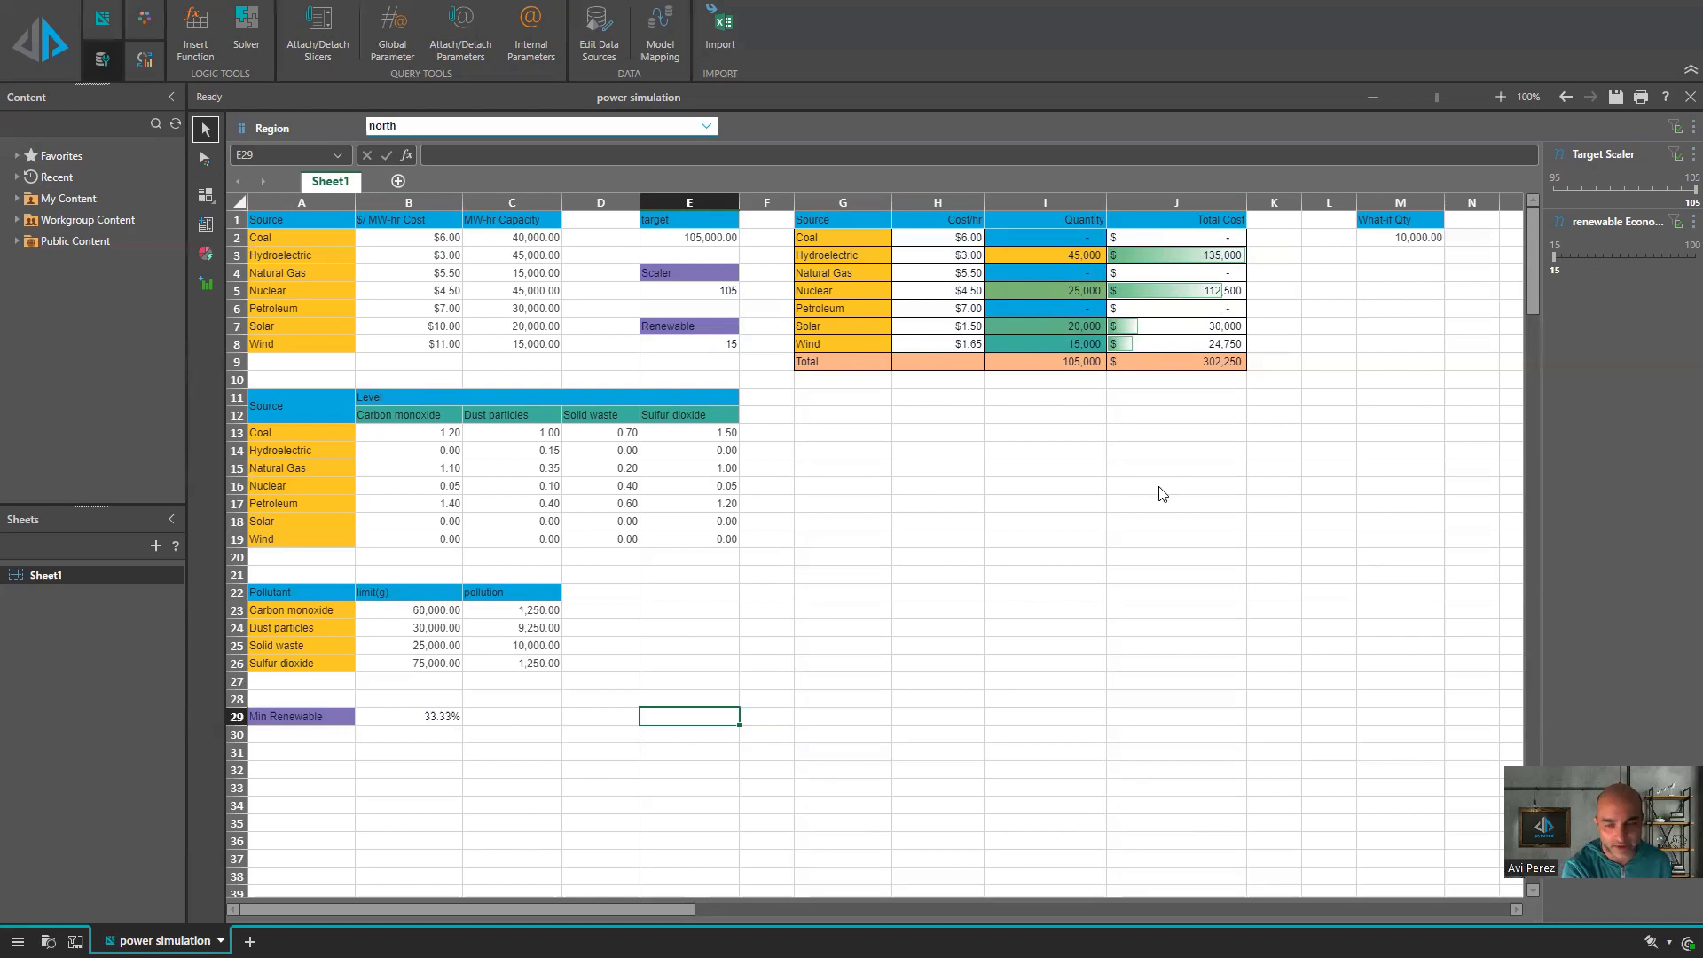
{"action": "left_click", "coordinate": [857, 560]}
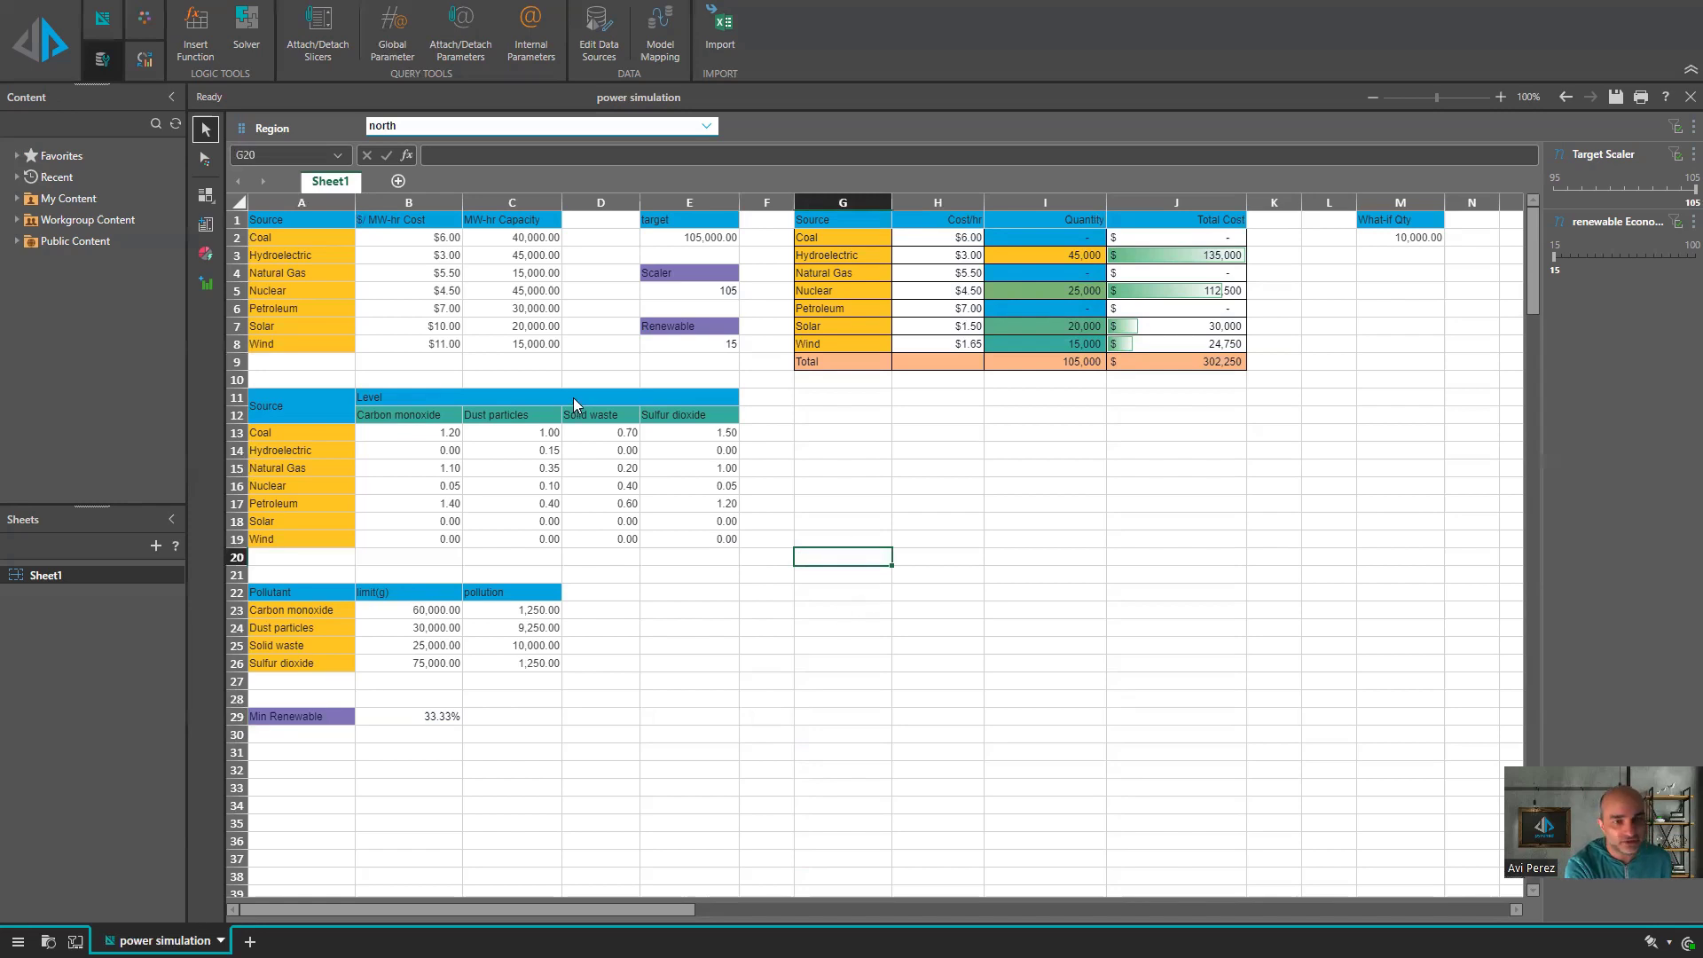
{"action": "left_click", "coordinate": [554, 127]}
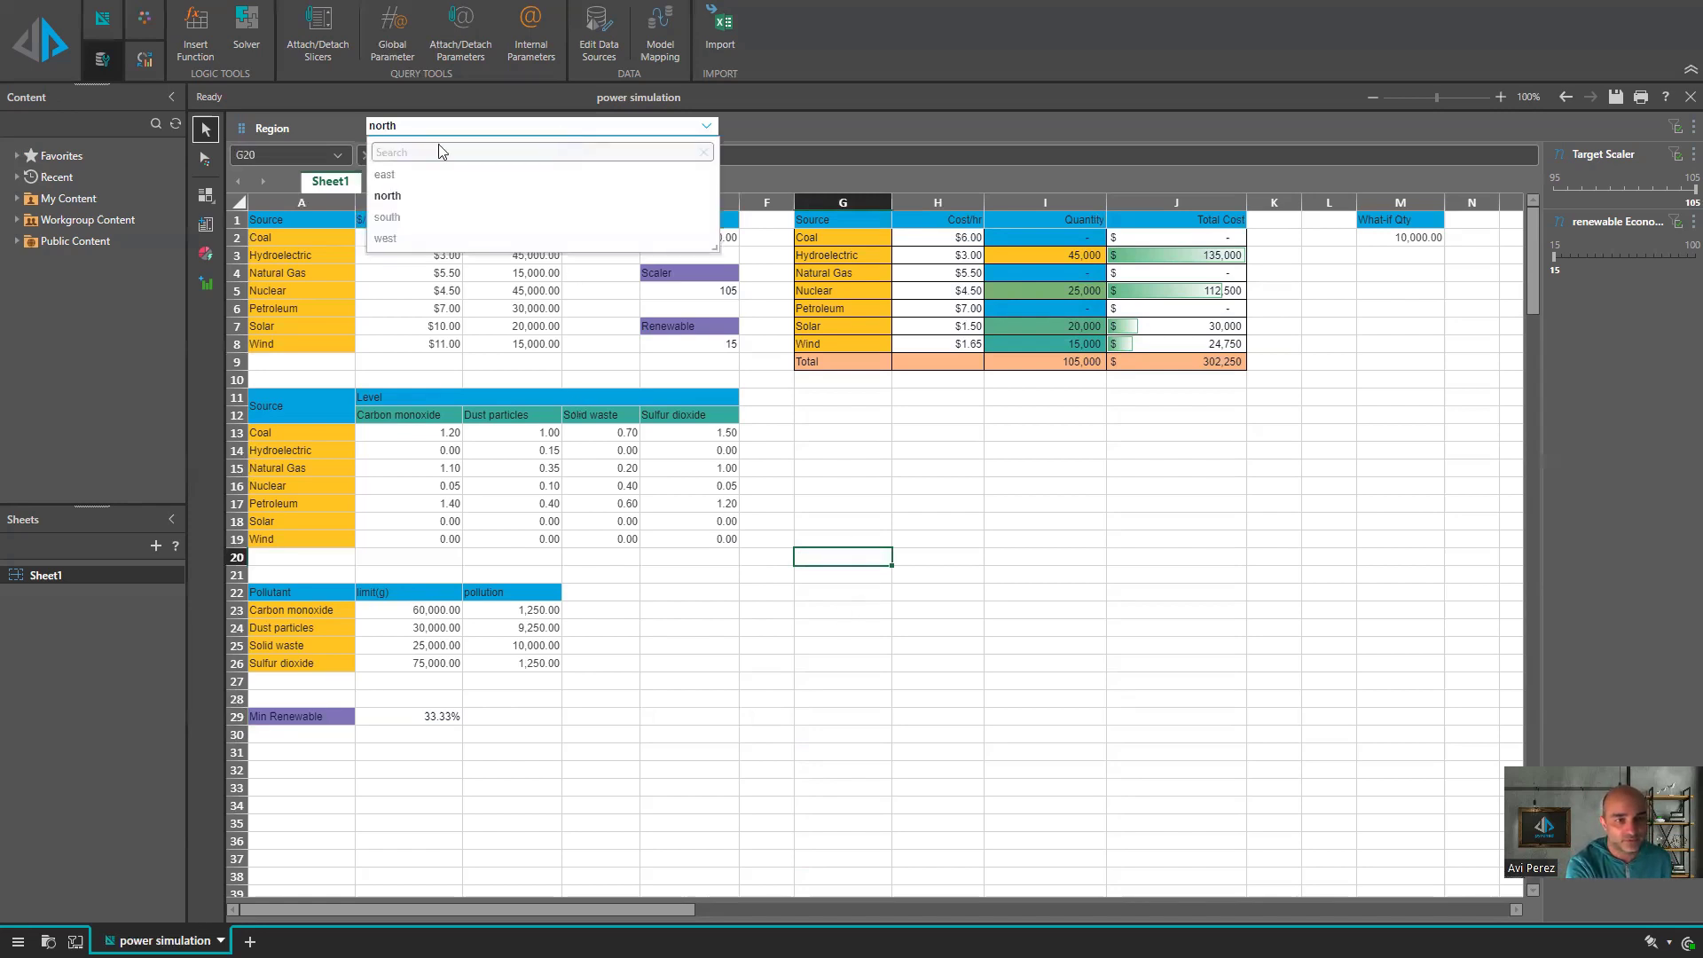
{"action": "left_click", "coordinate": [884, 495]}
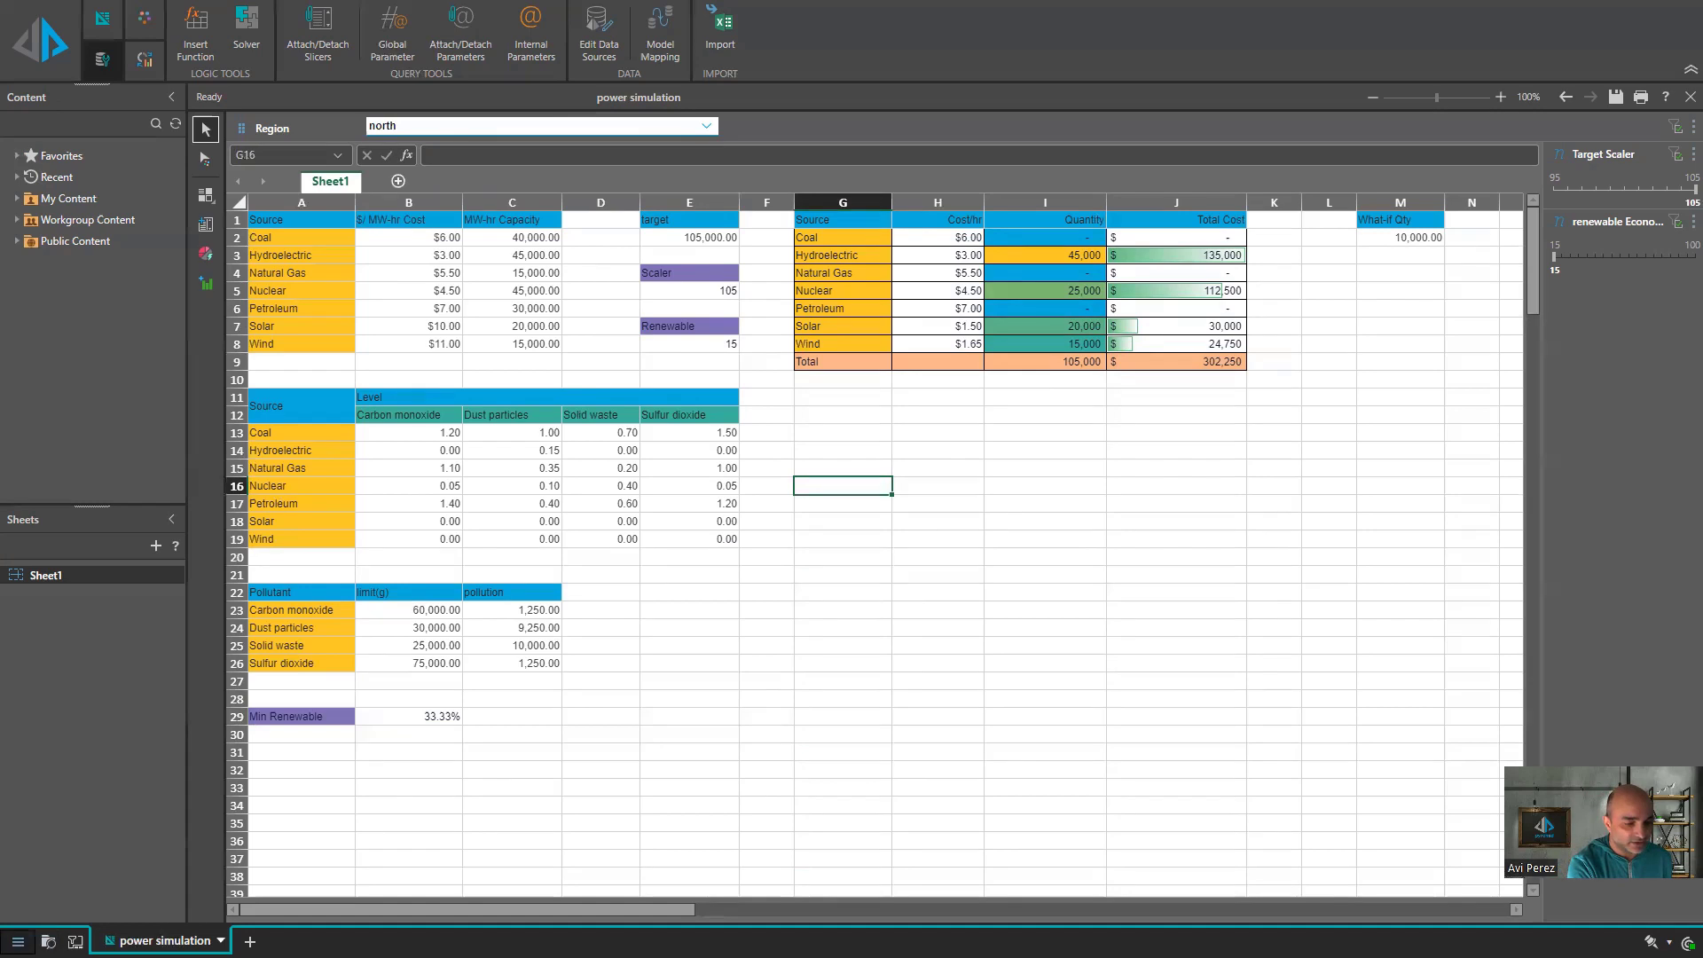
- Open the Acme sEtup presentation from the recent items and go to its second slide, Slide 1, with the charts
{"action": "left_click", "coordinate": [48, 942]}
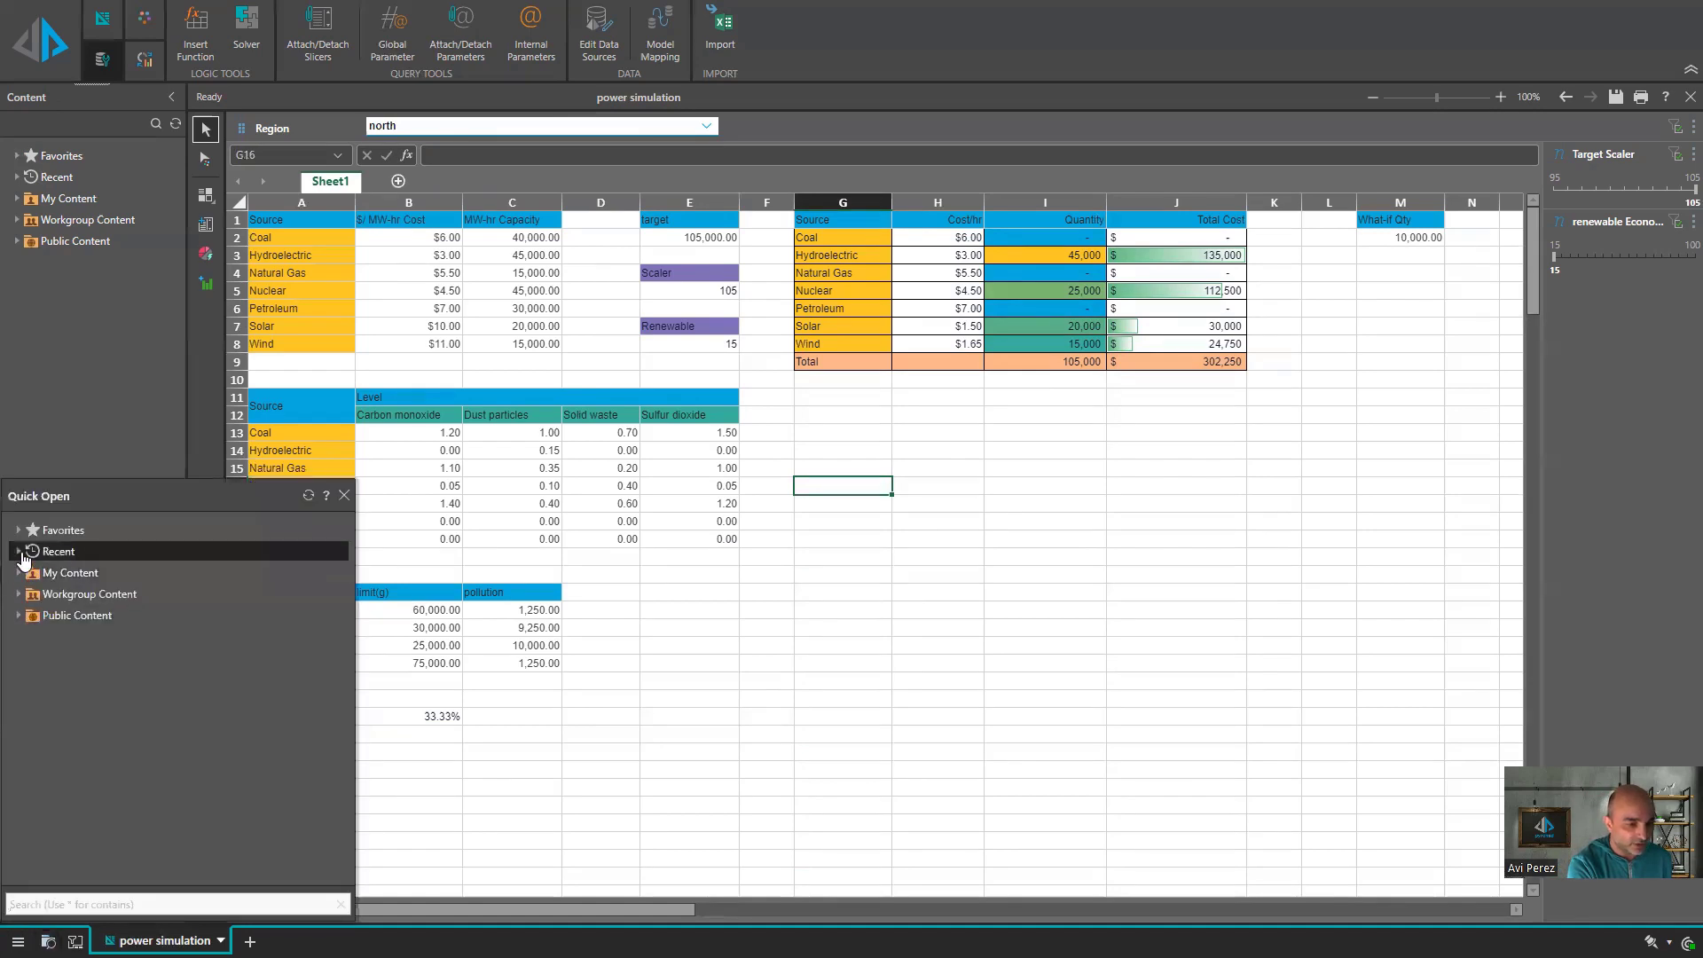
{"action": "left_click", "coordinate": [18, 551]}
{"action": "left_click", "coordinate": [133, 723]}
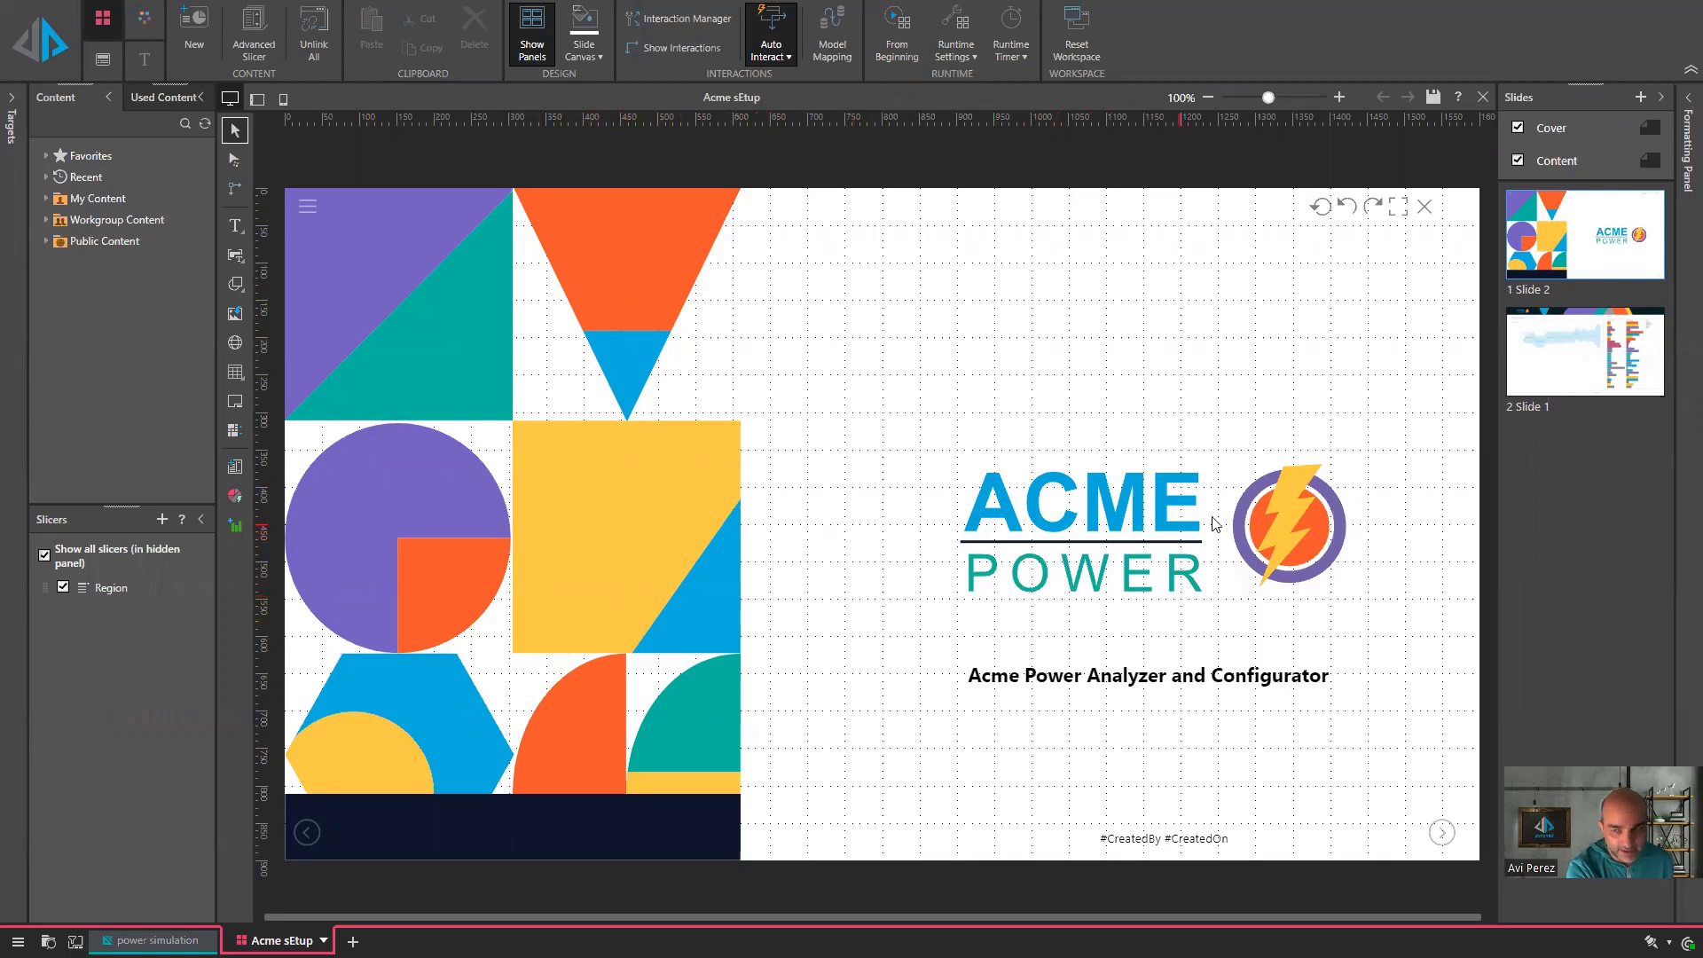
{"action": "left_click", "coordinate": [1539, 373]}
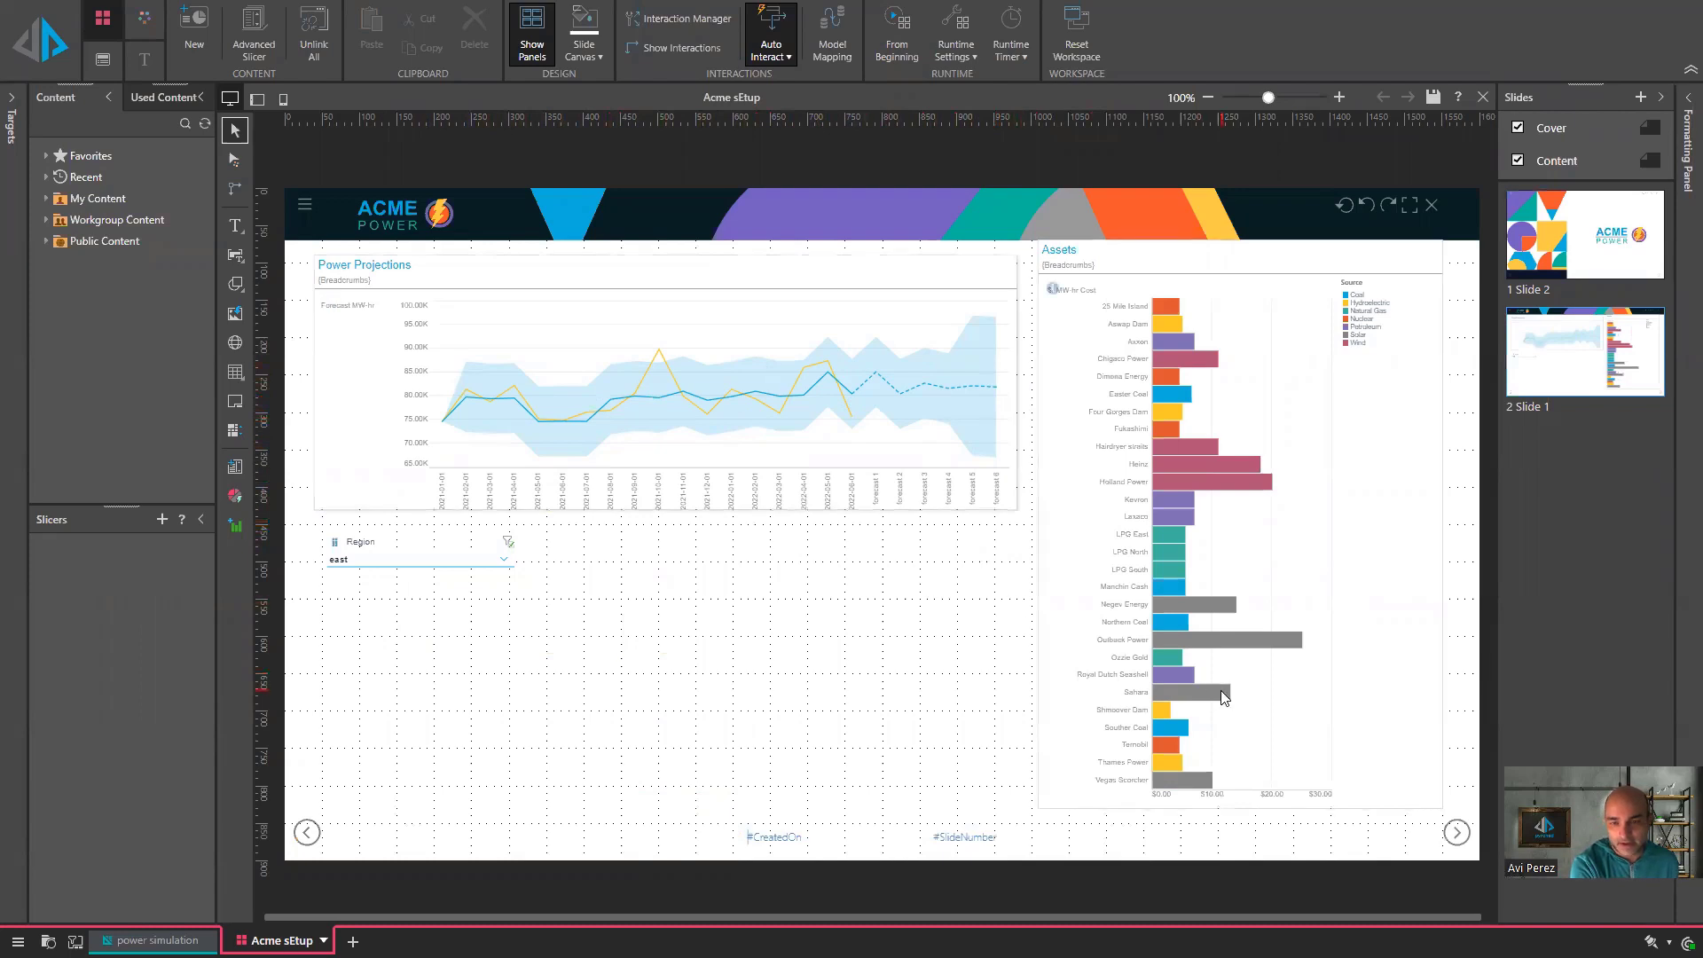
- Shorten the Assets chart from its upper edge so it lines up with the Power Projections chart
{"action": "left_click", "coordinate": [1149, 351]}
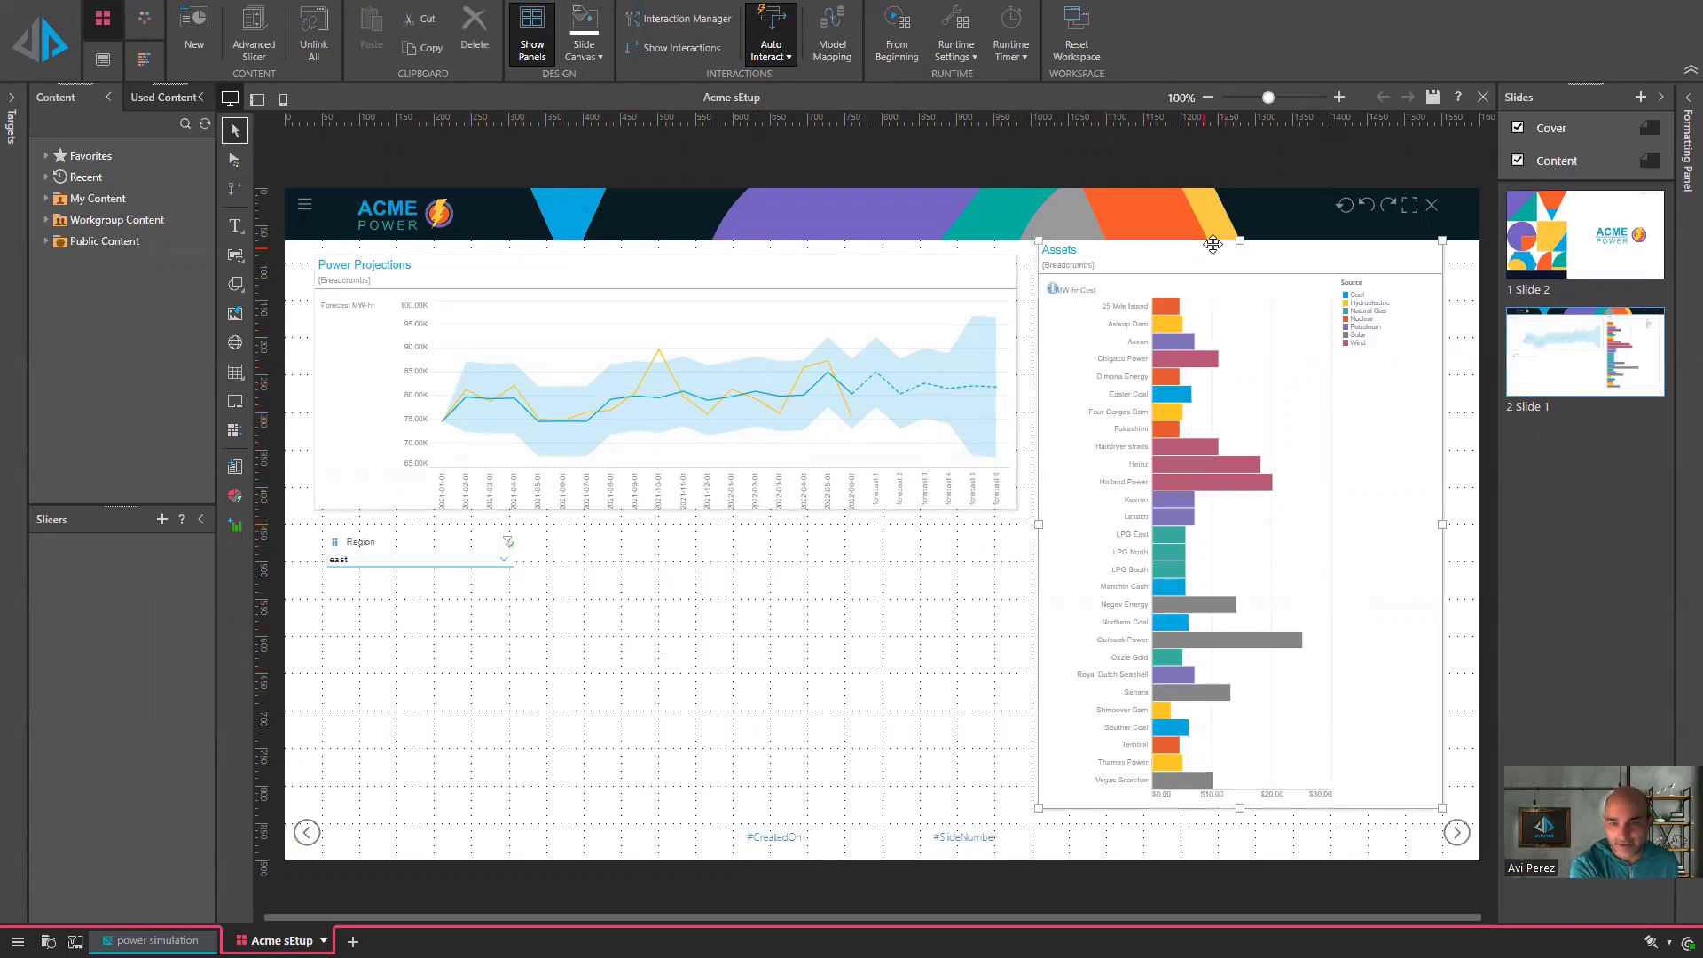
{"action": "left_click_drag", "start_coordinate": [1240, 241], "coordinate": [1241, 257]}
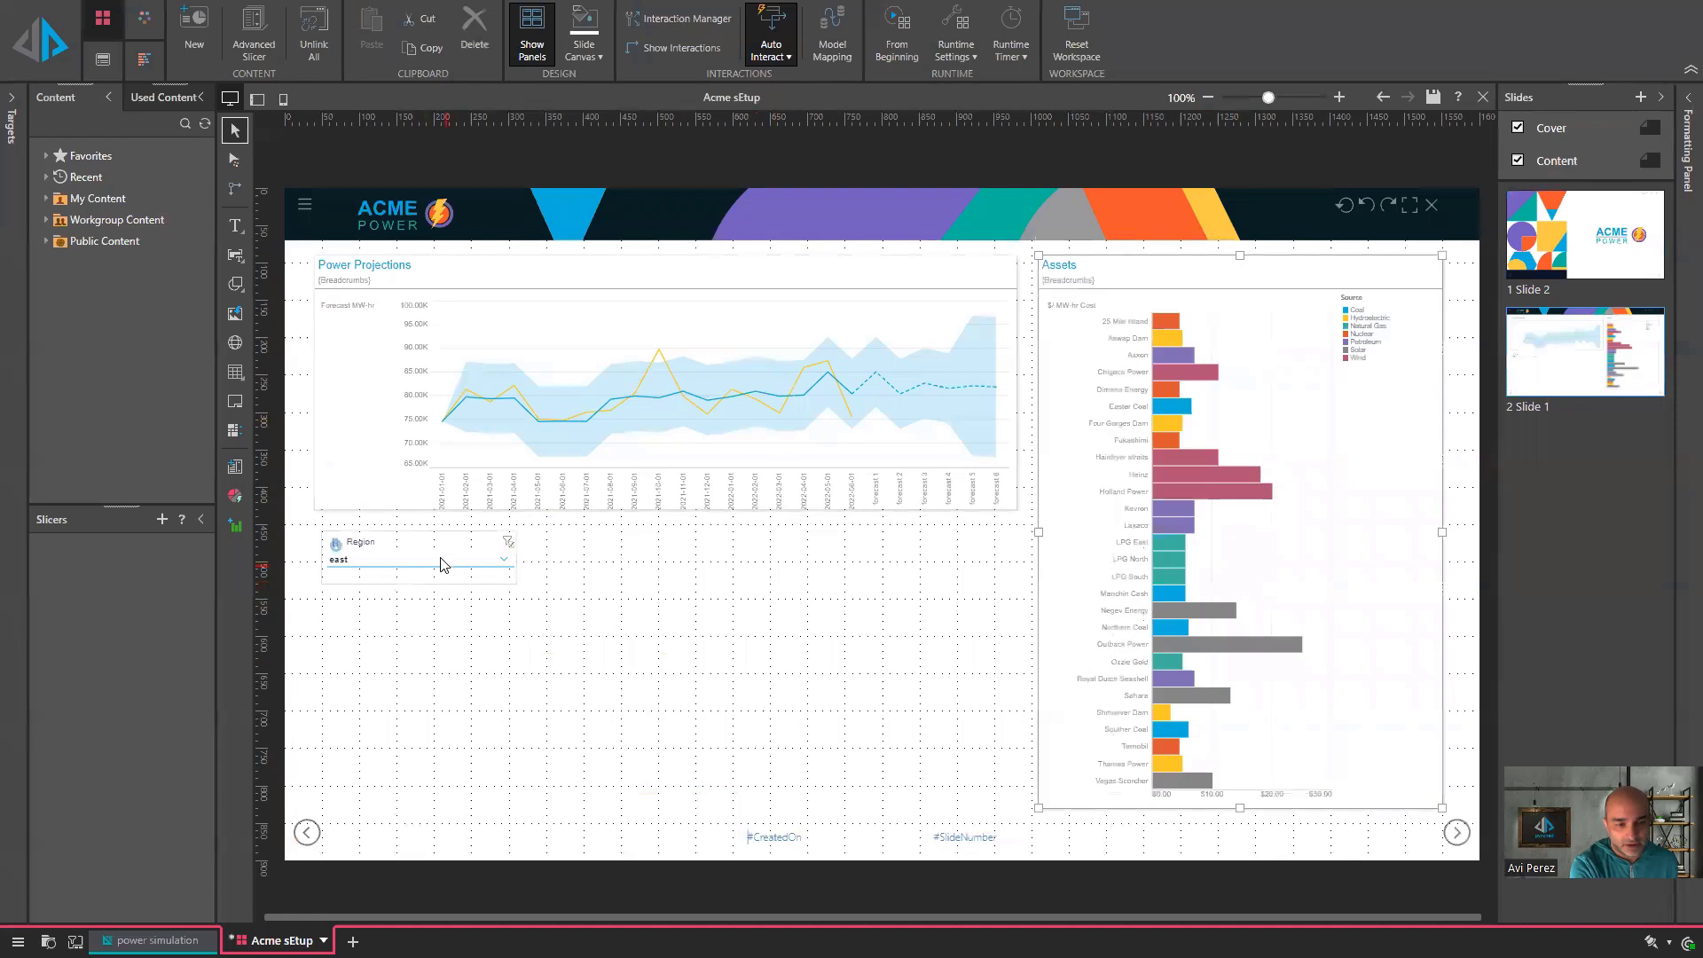
{"action": "left_click", "coordinate": [685, 585]}
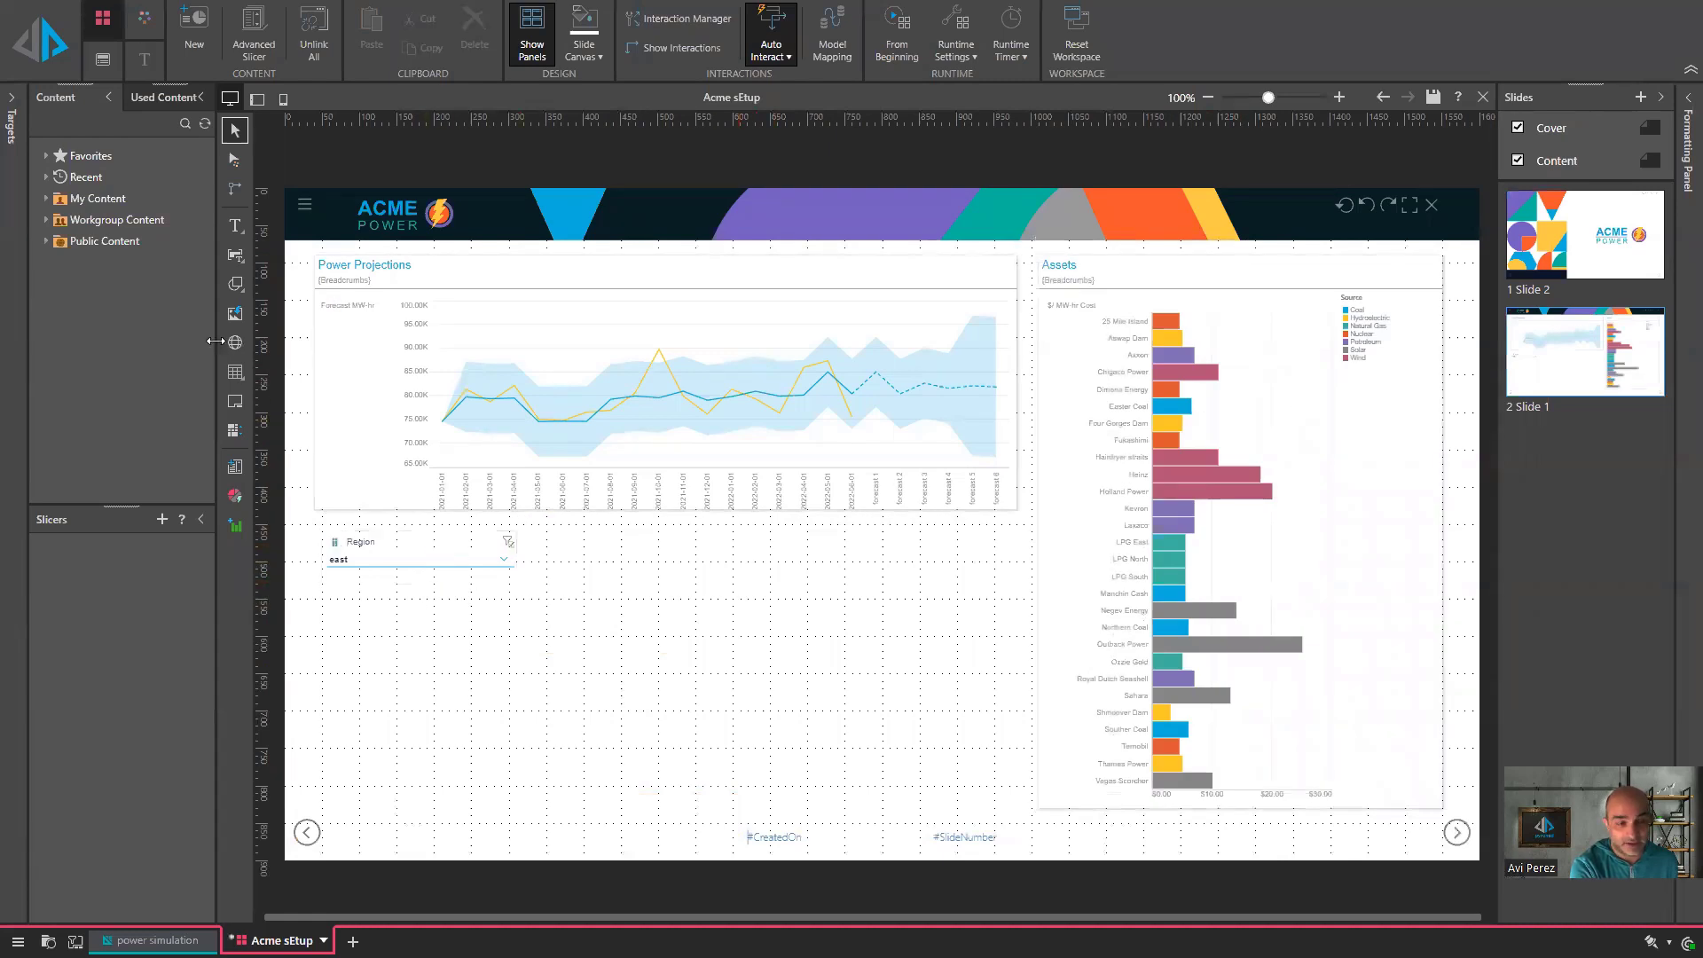
- Switch to the power simulation tabulation and set the results table G1:J9 as a visual area
{"action": "left_click", "coordinate": [46, 177]}
{"action": "left_click", "coordinate": [56, 197]}
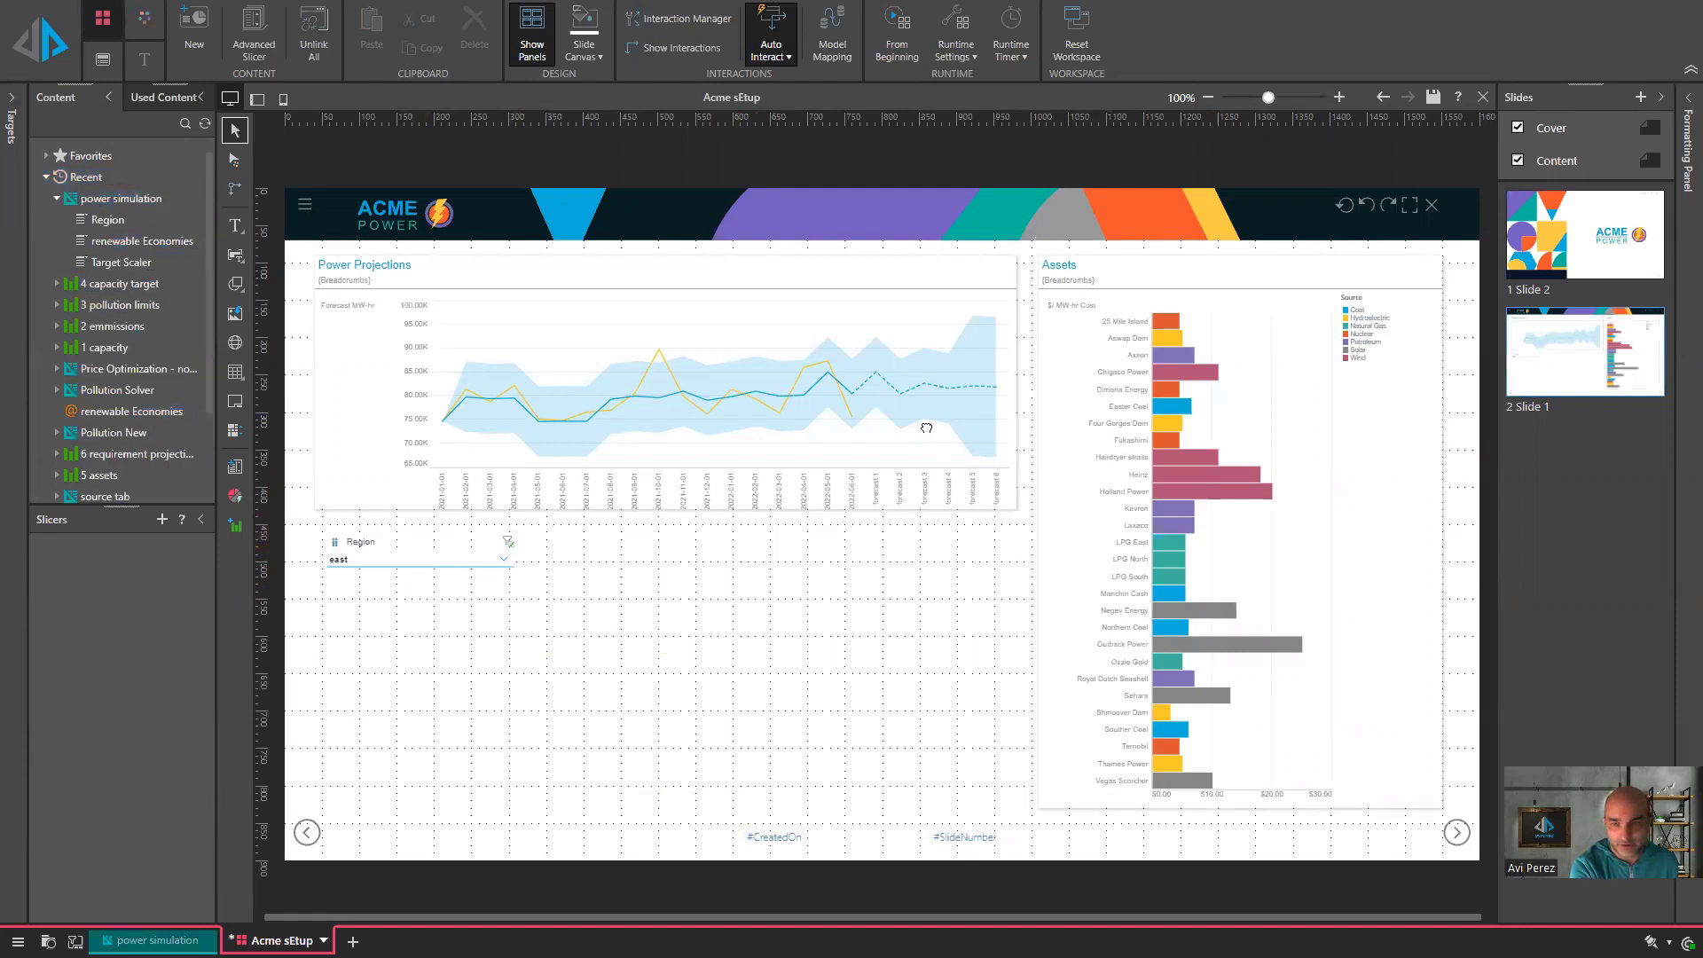
{"action": "key", "text": "ctrl+Tab"}
{"action": "left_click_drag", "start_coordinate": [1217, 369], "coordinate": [868, 231]}
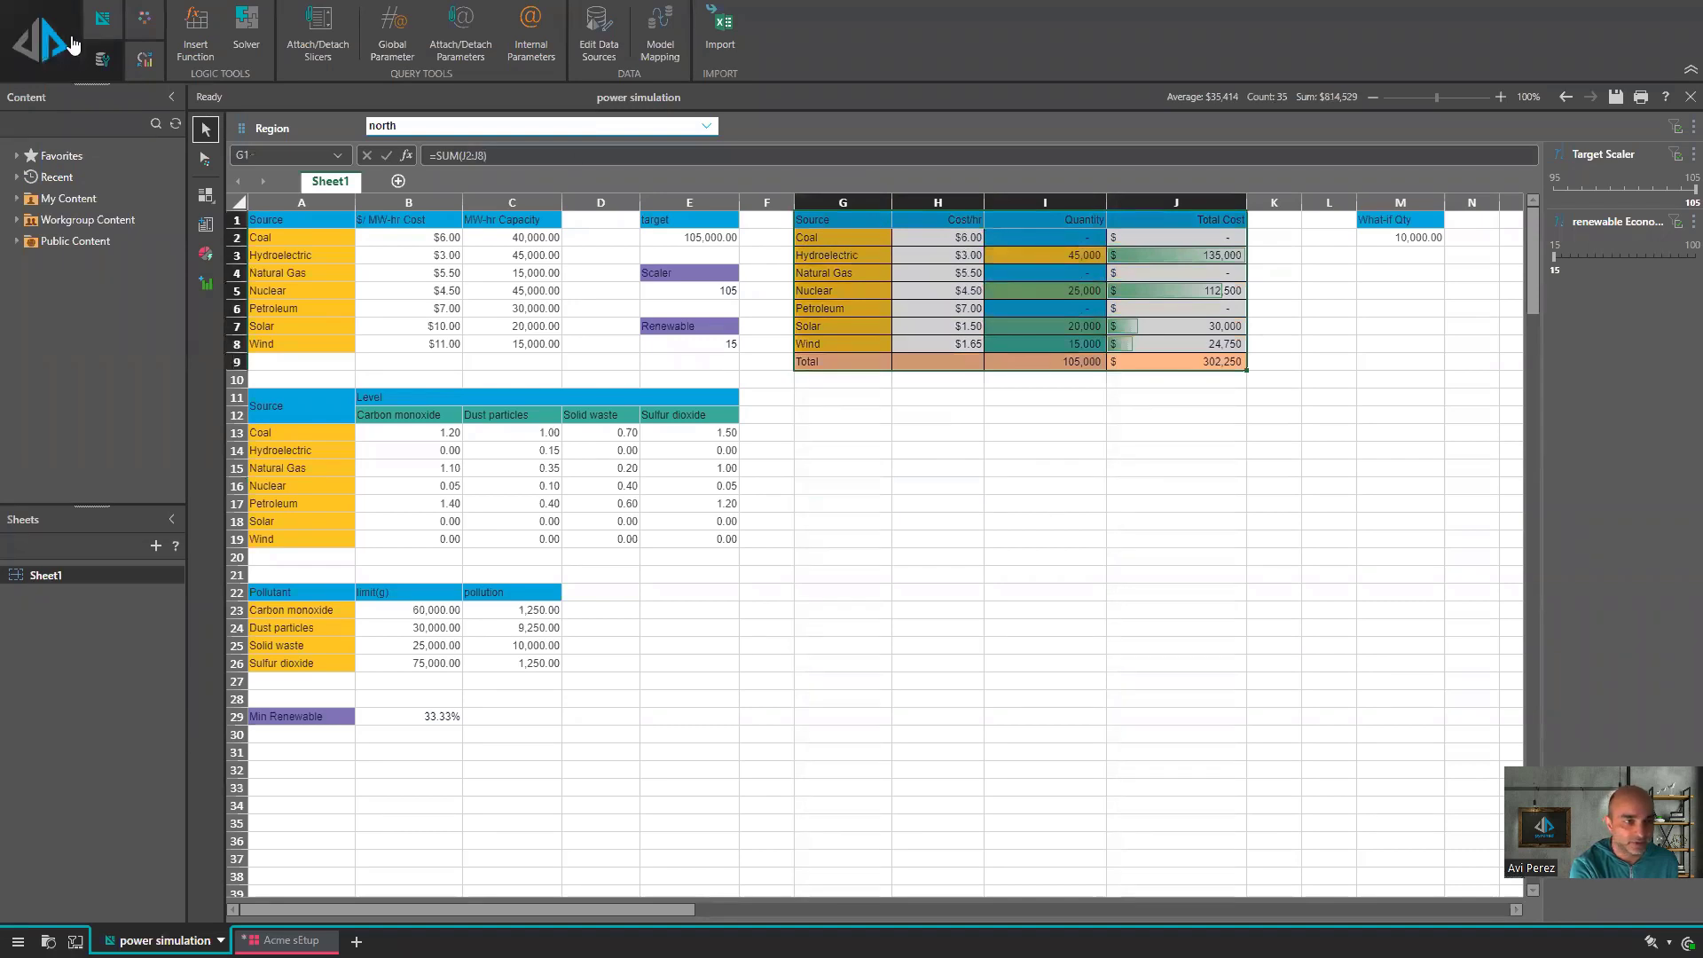
{"action": "left_click", "coordinate": [102, 22]}
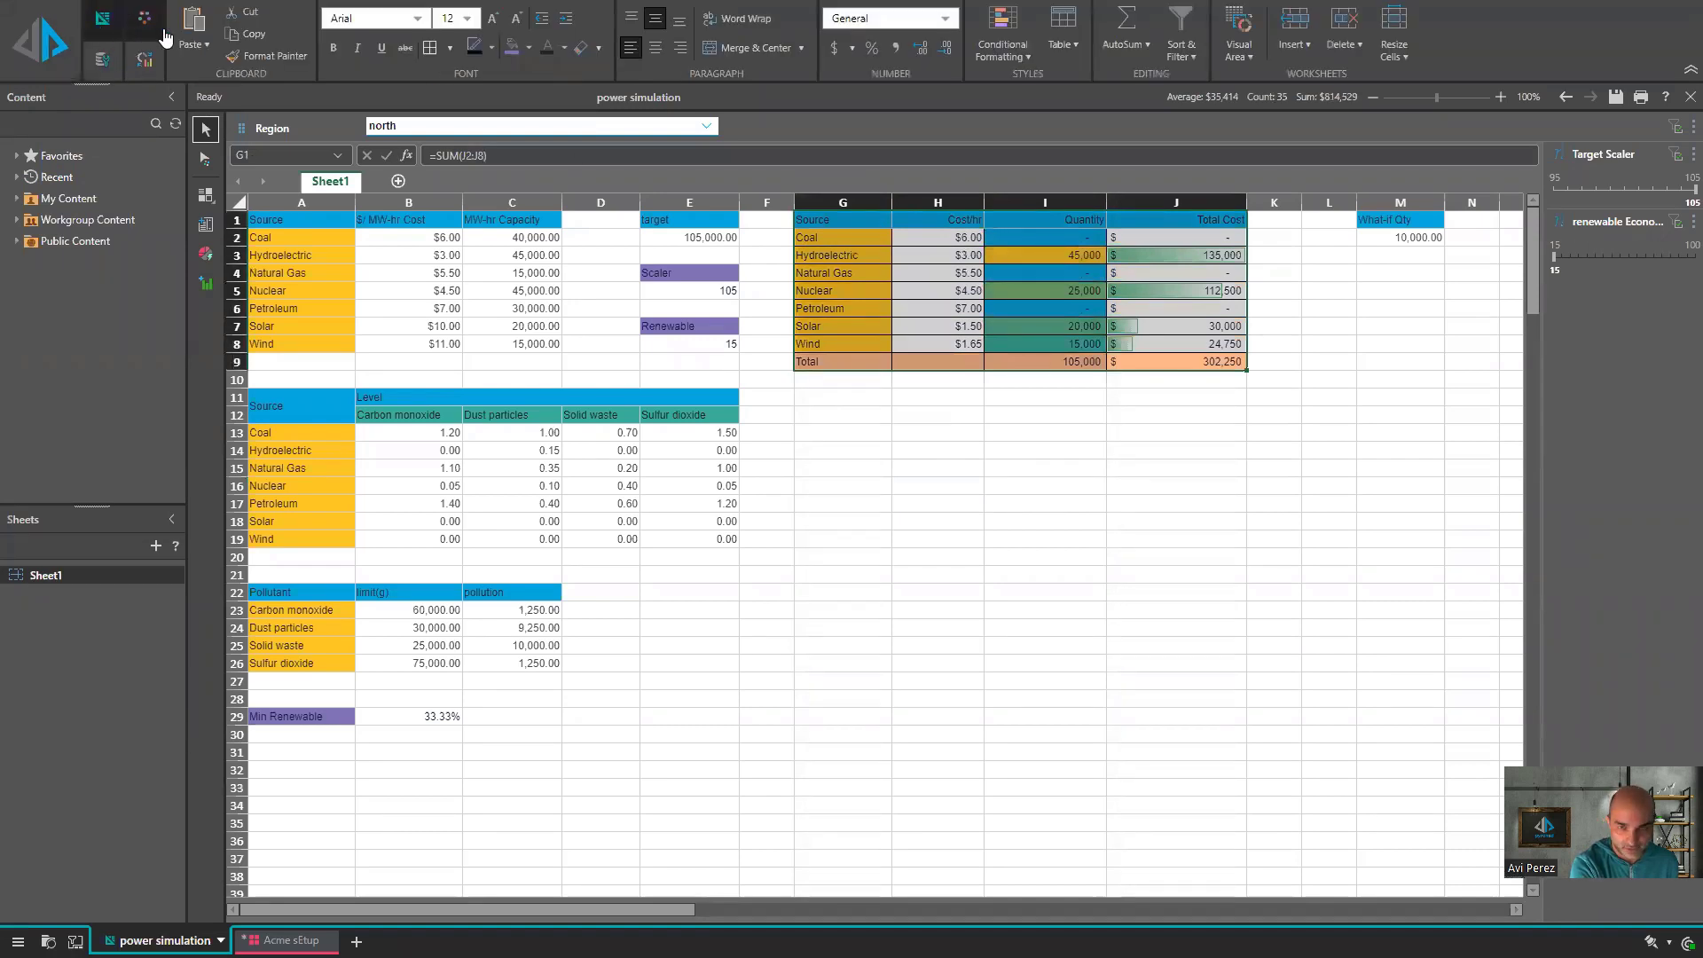
{"action": "left_click", "coordinate": [1237, 63]}
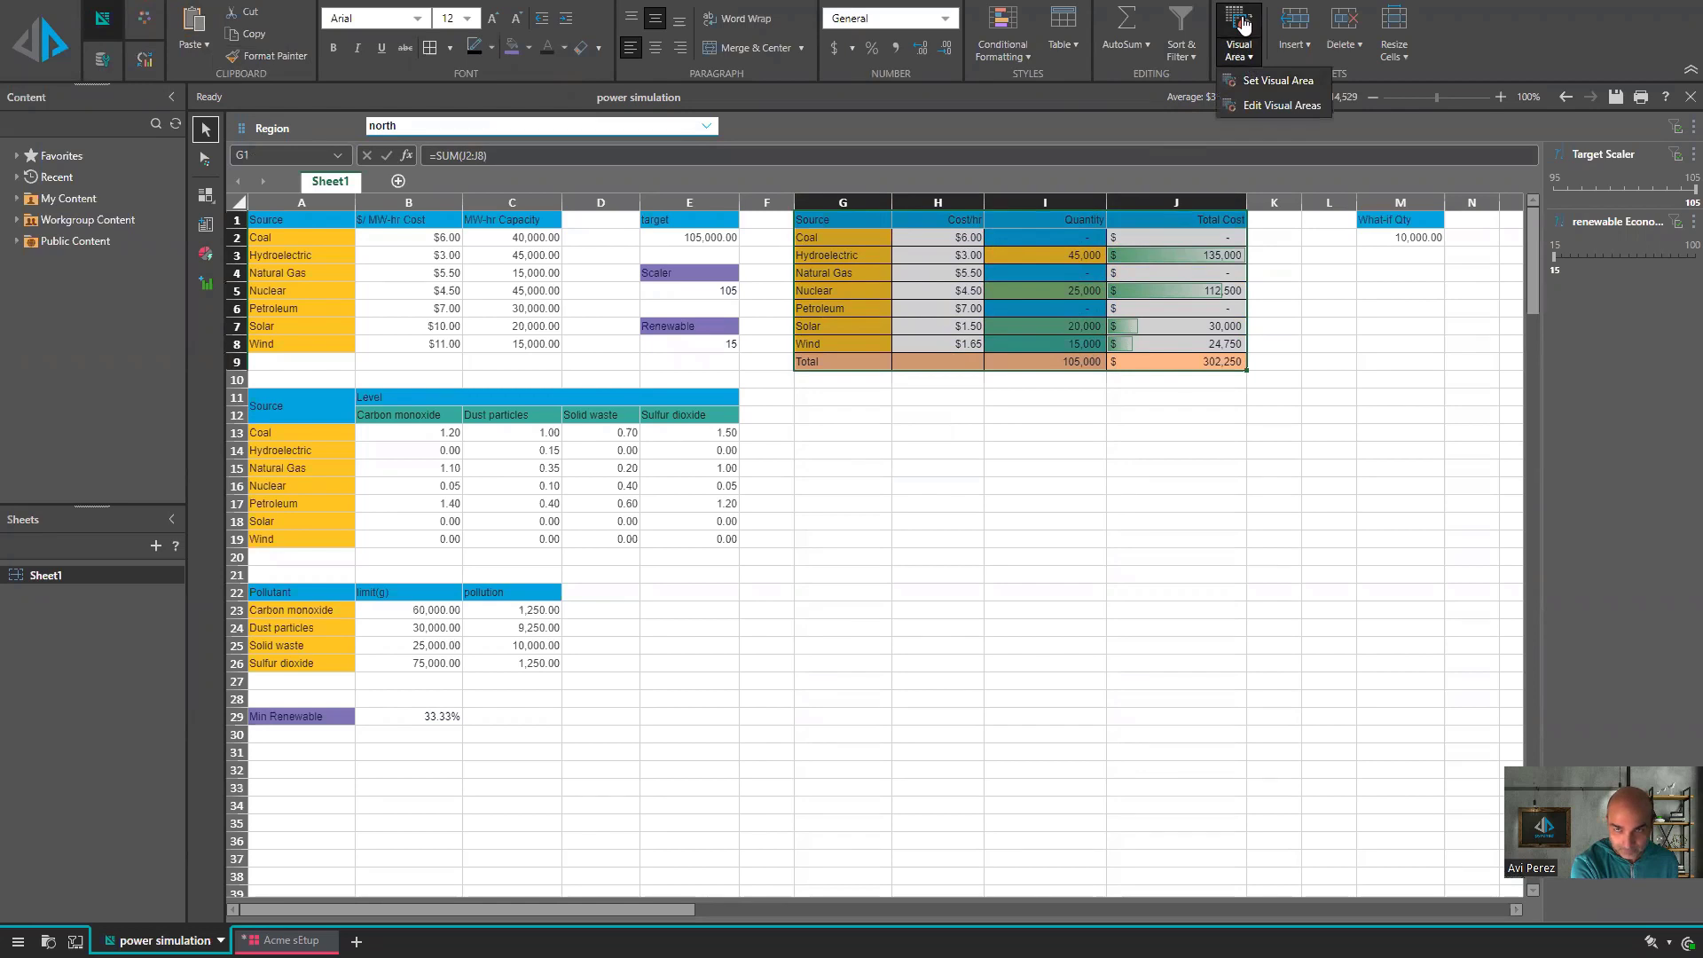
{"action": "left_click", "coordinate": [1277, 81]}
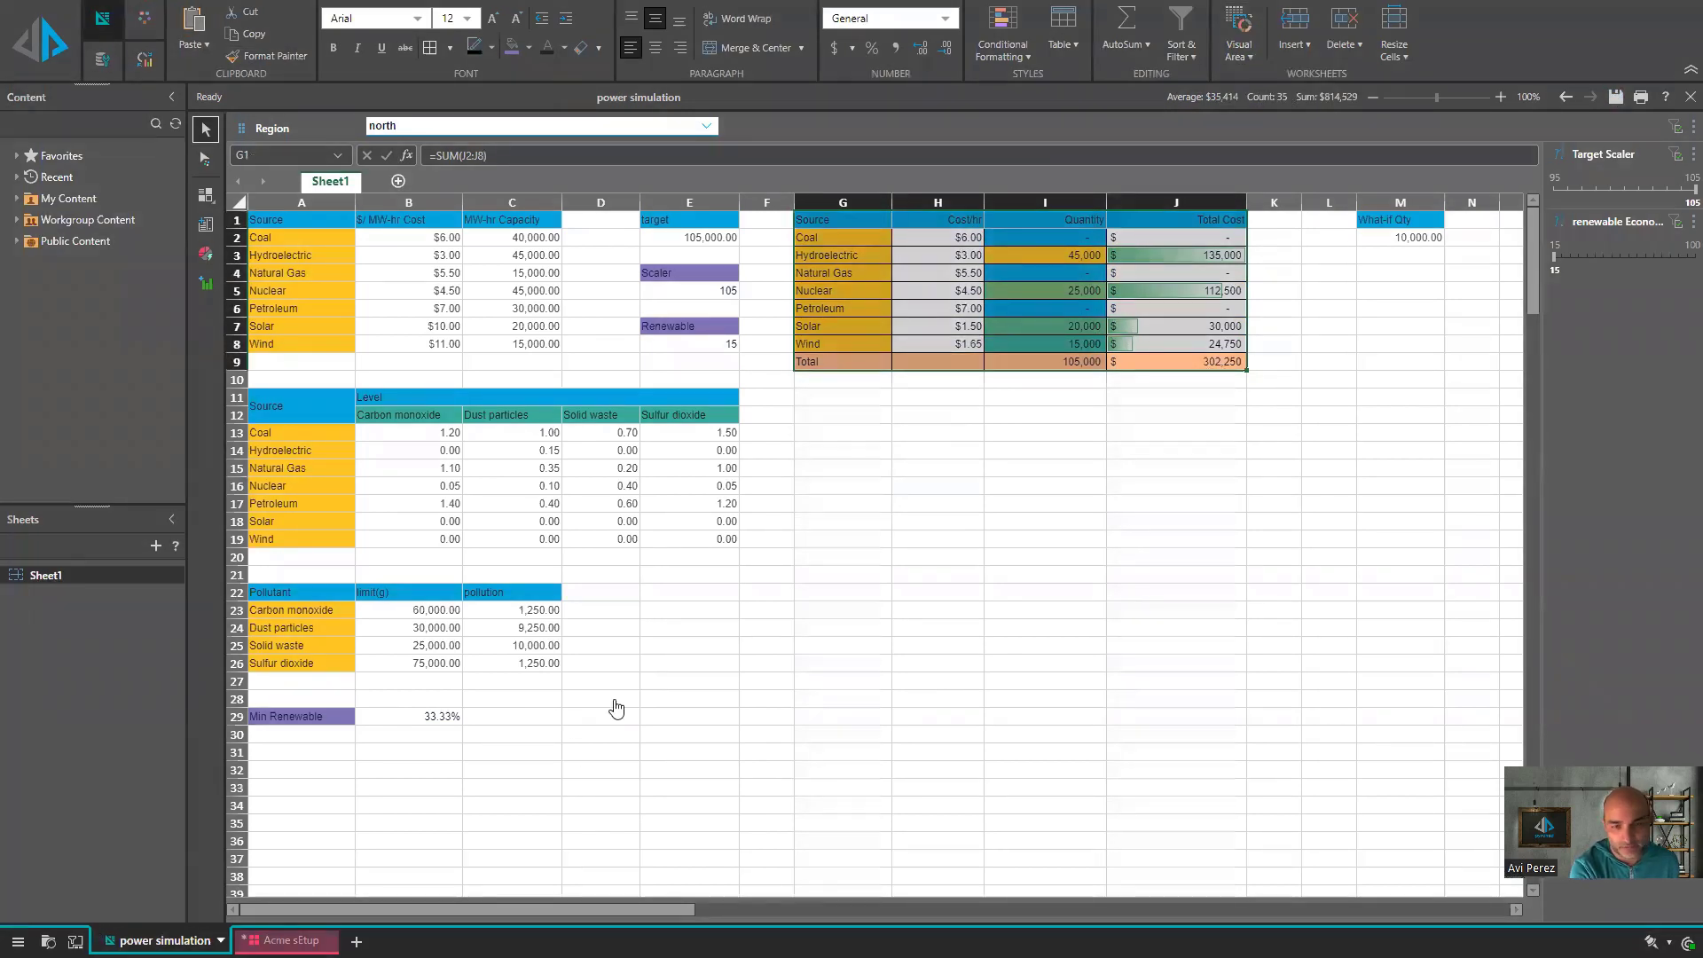
- Return to the Acme sEtup presentation, place Visualize_Area0 beneath the Power Projections chart and enlarge its panel to fill the space
{"action": "key", "text": "ctrl+Tab"}
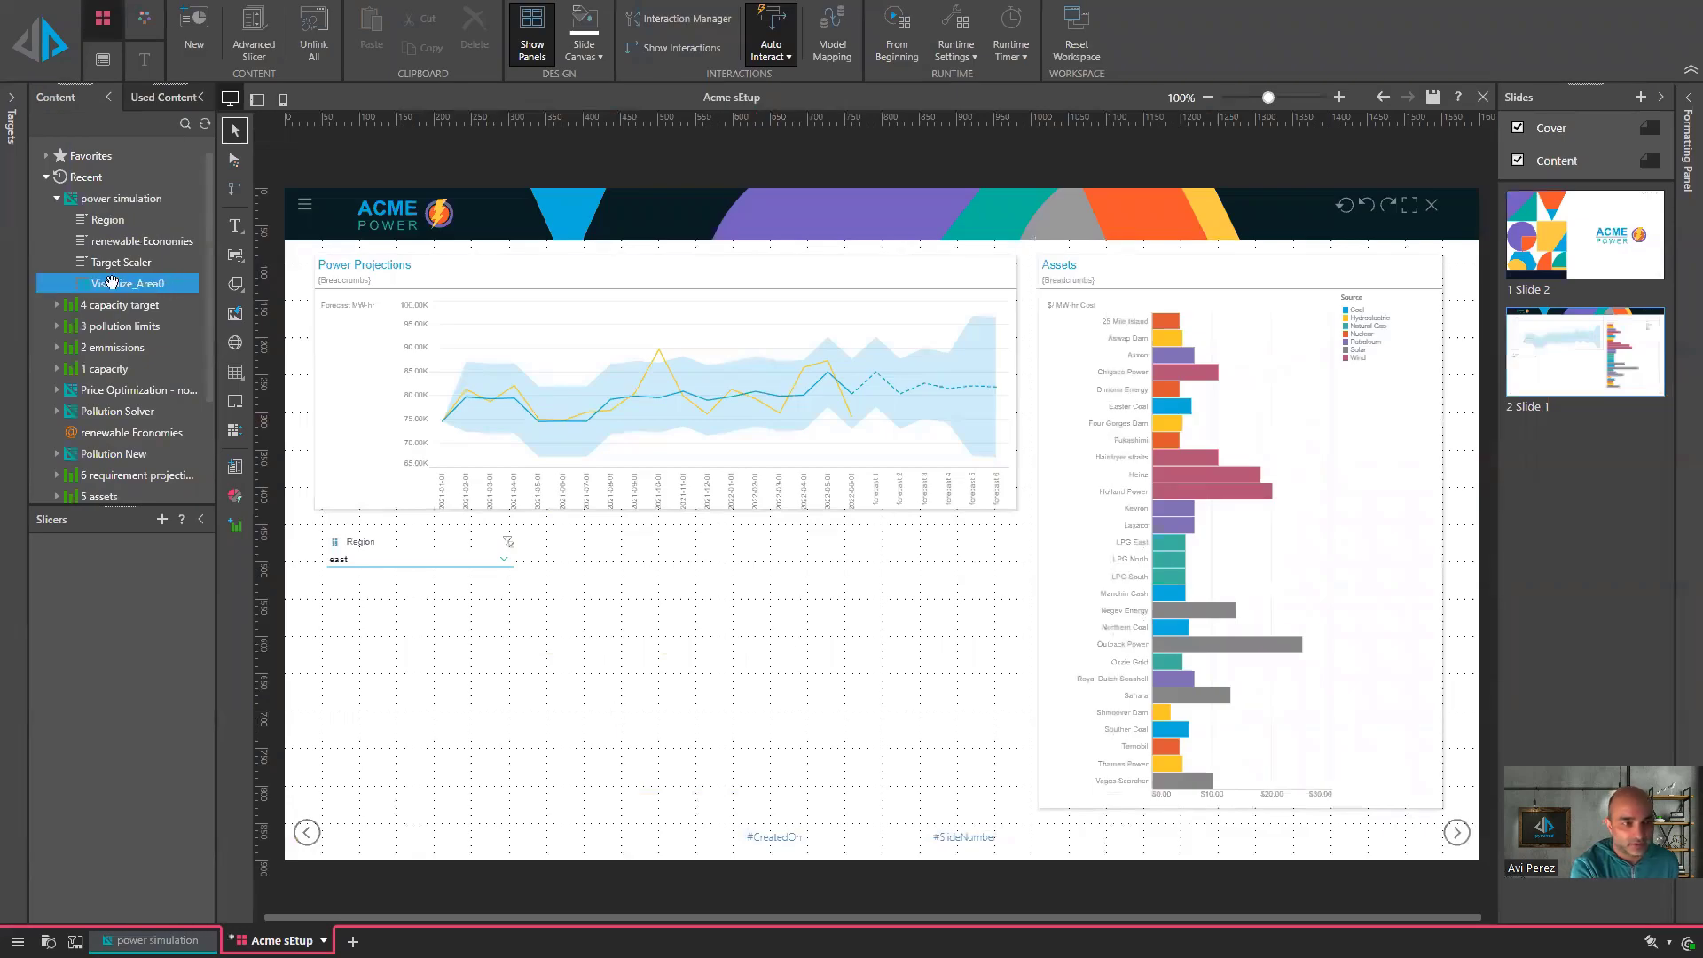
{"action": "left_click_drag", "start_coordinate": [109, 283], "coordinate": [785, 666]}
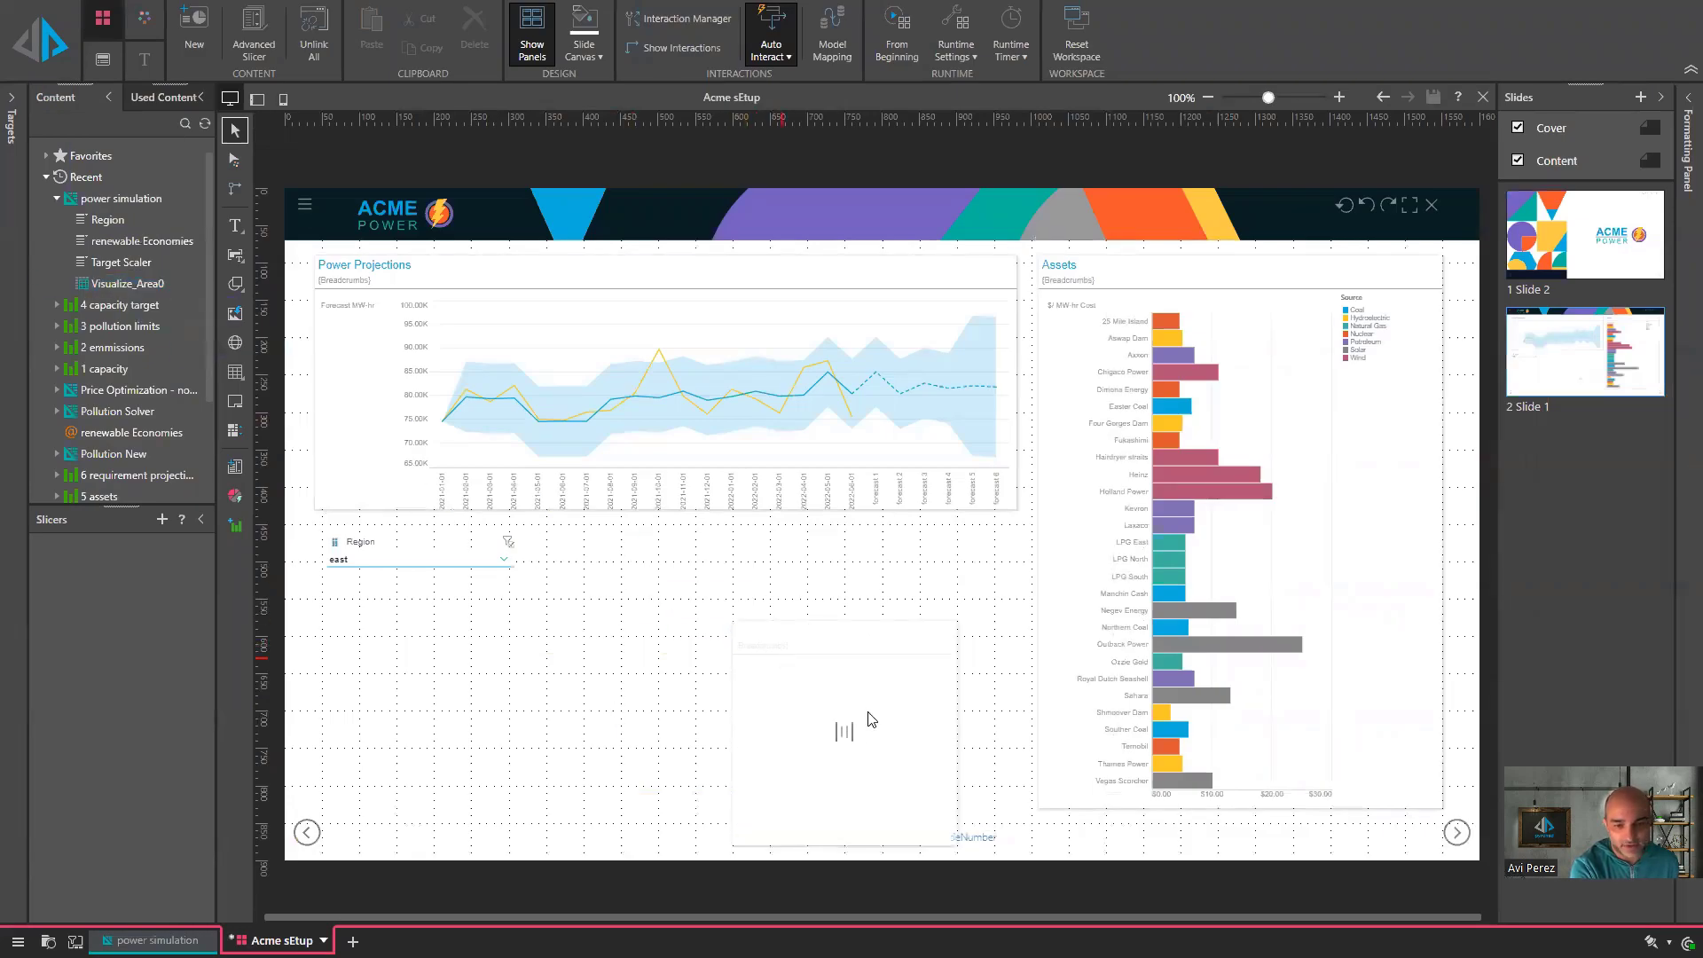
{"action": "left_click_drag", "start_coordinate": [879, 715], "coordinate": [683, 633]}
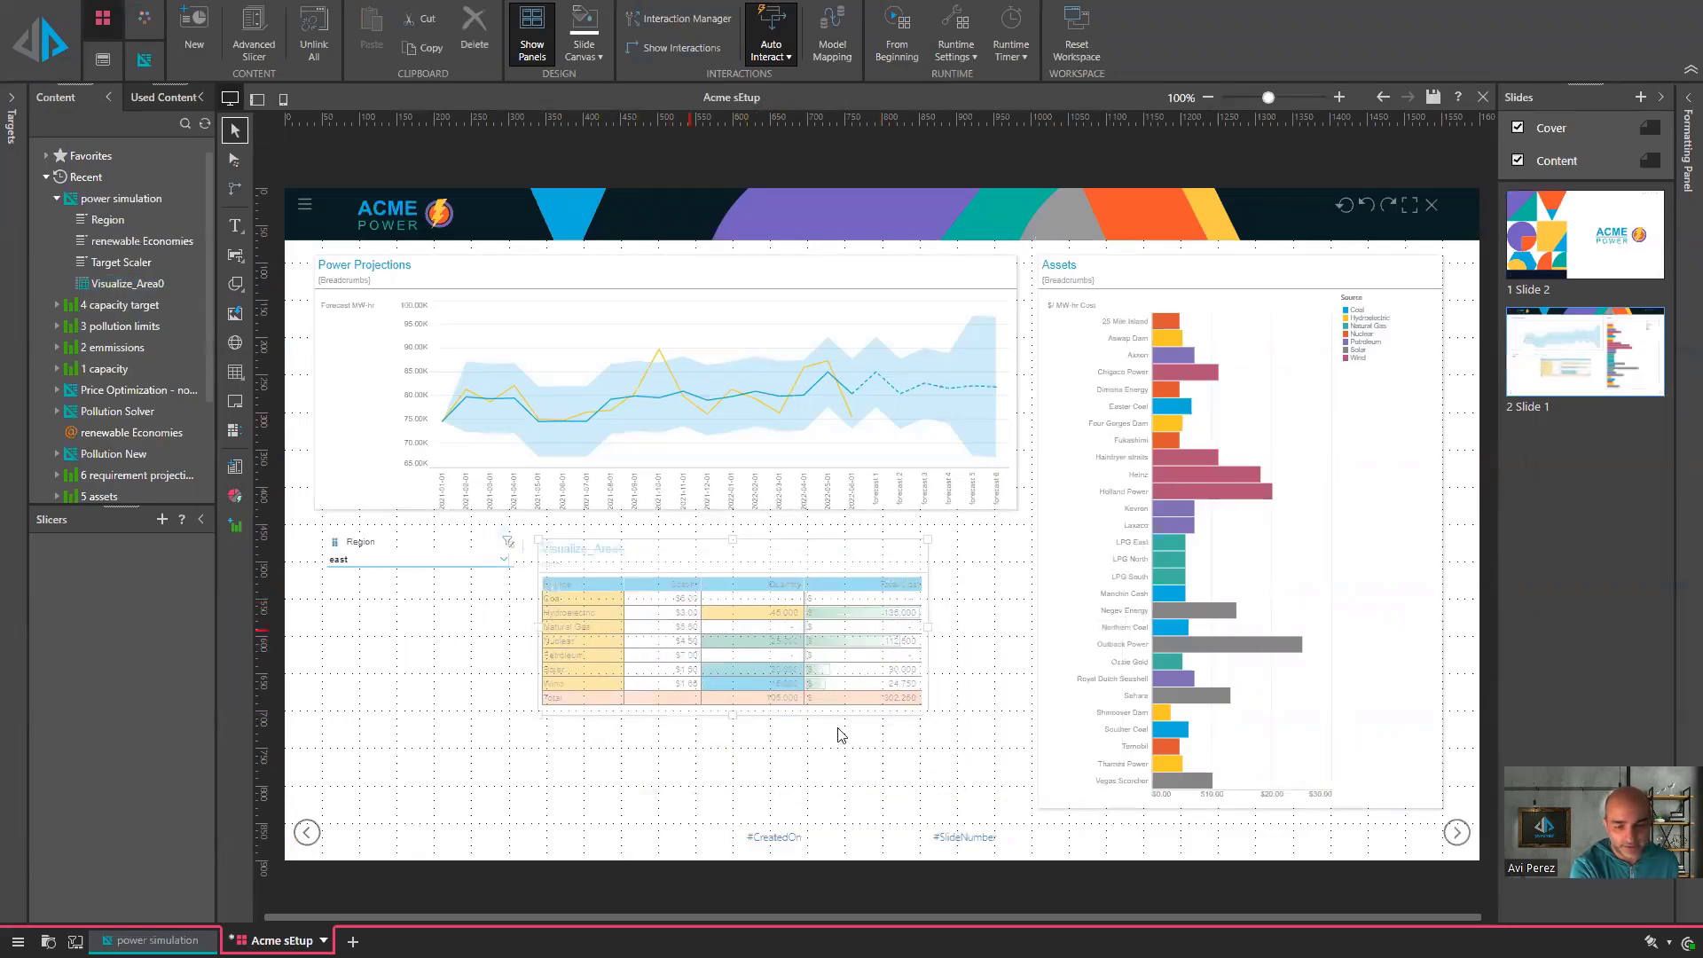
{"action": "left_click_drag", "start_coordinate": [925, 714], "coordinate": [1010, 808]}
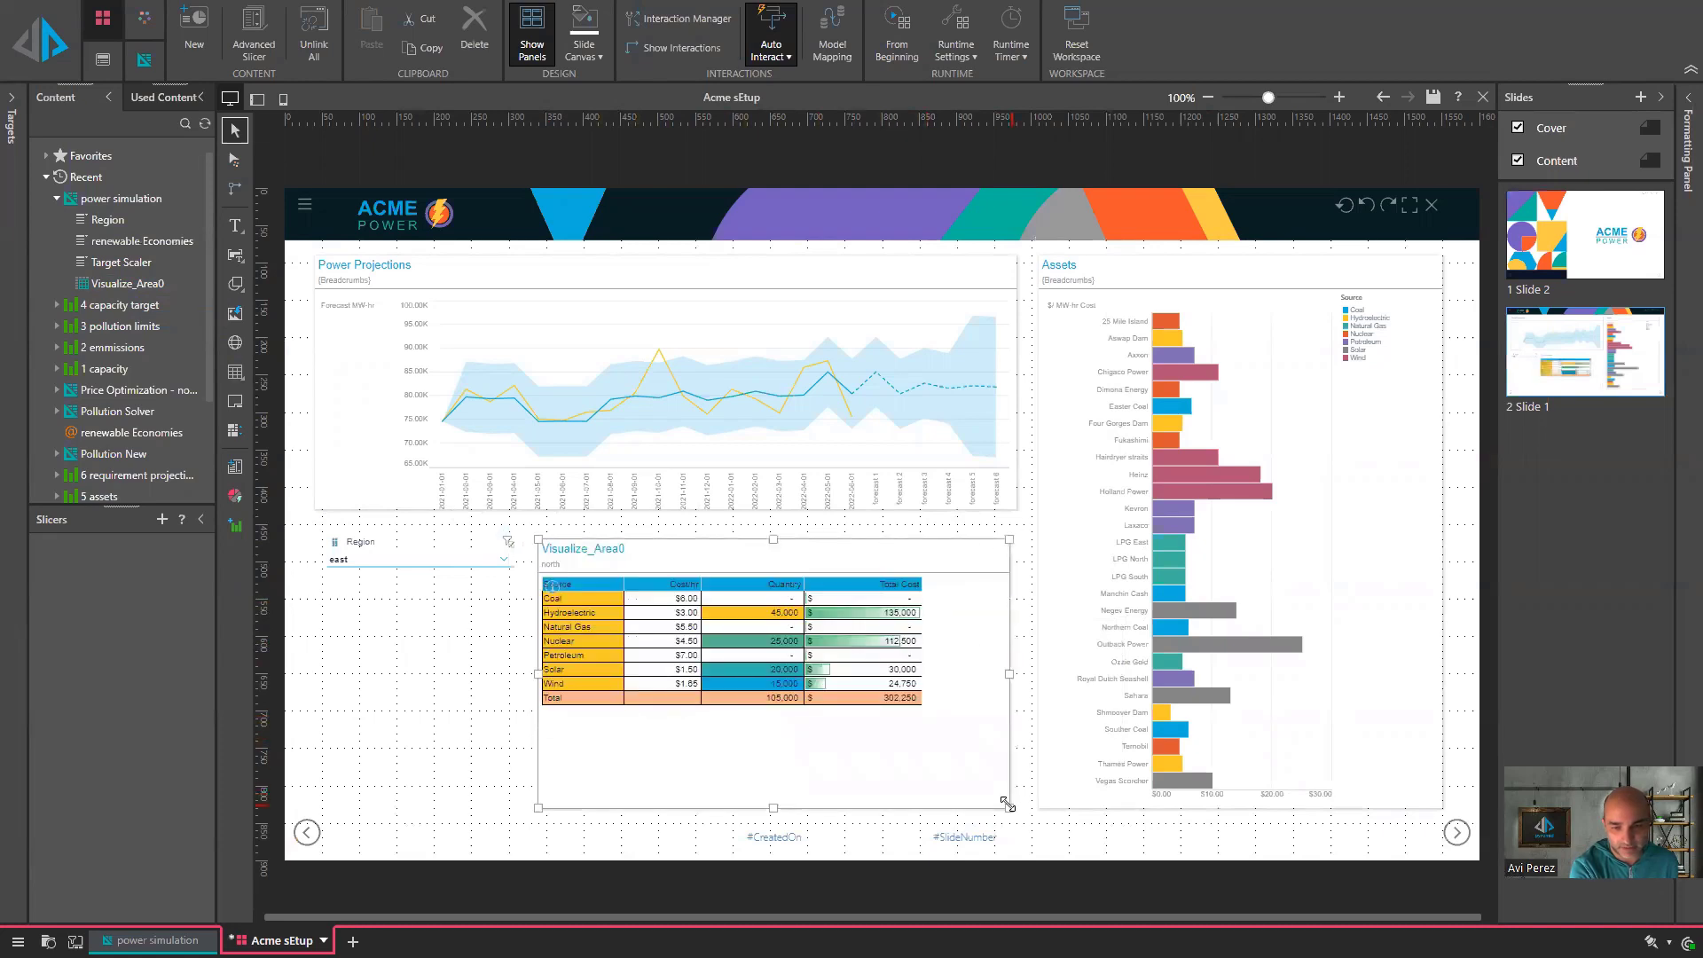
- Centre the grid within the Visualize_Area0 panel and move the panel flush with the Power Projections chart's right edge
{"action": "left_click", "coordinate": [149, 67]}
{"action": "left_click", "coordinate": [459, 40]}
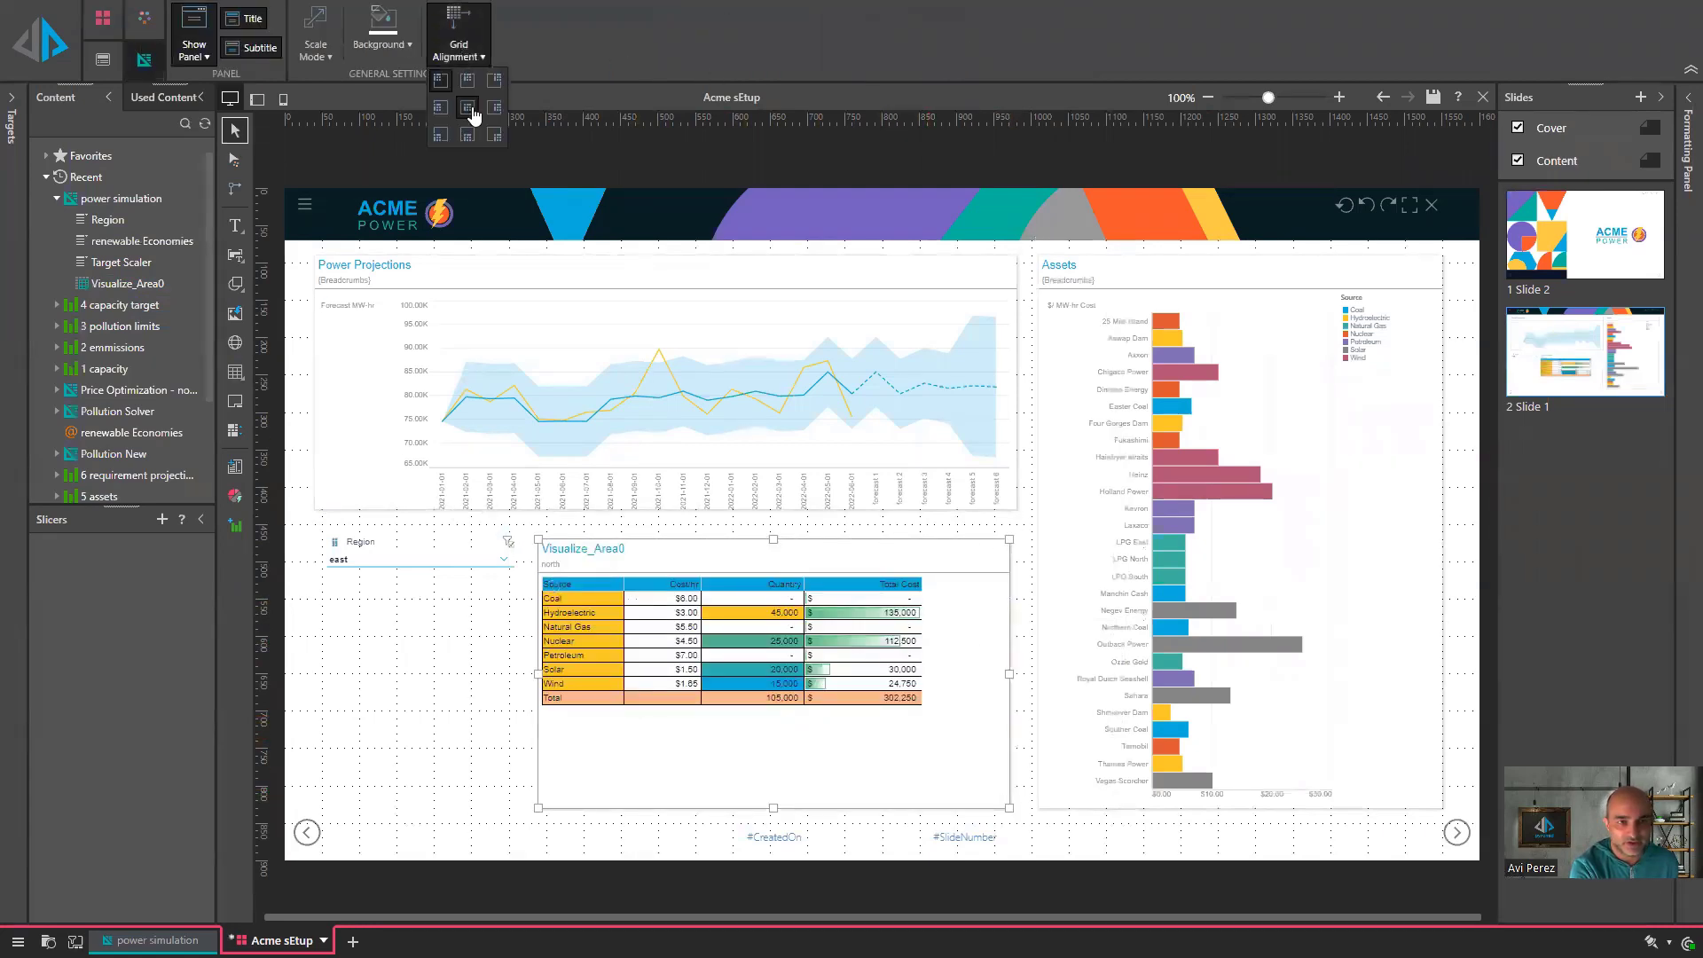
{"action": "left_click", "coordinate": [468, 110]}
{"action": "right_click", "coordinate": [755, 319]}
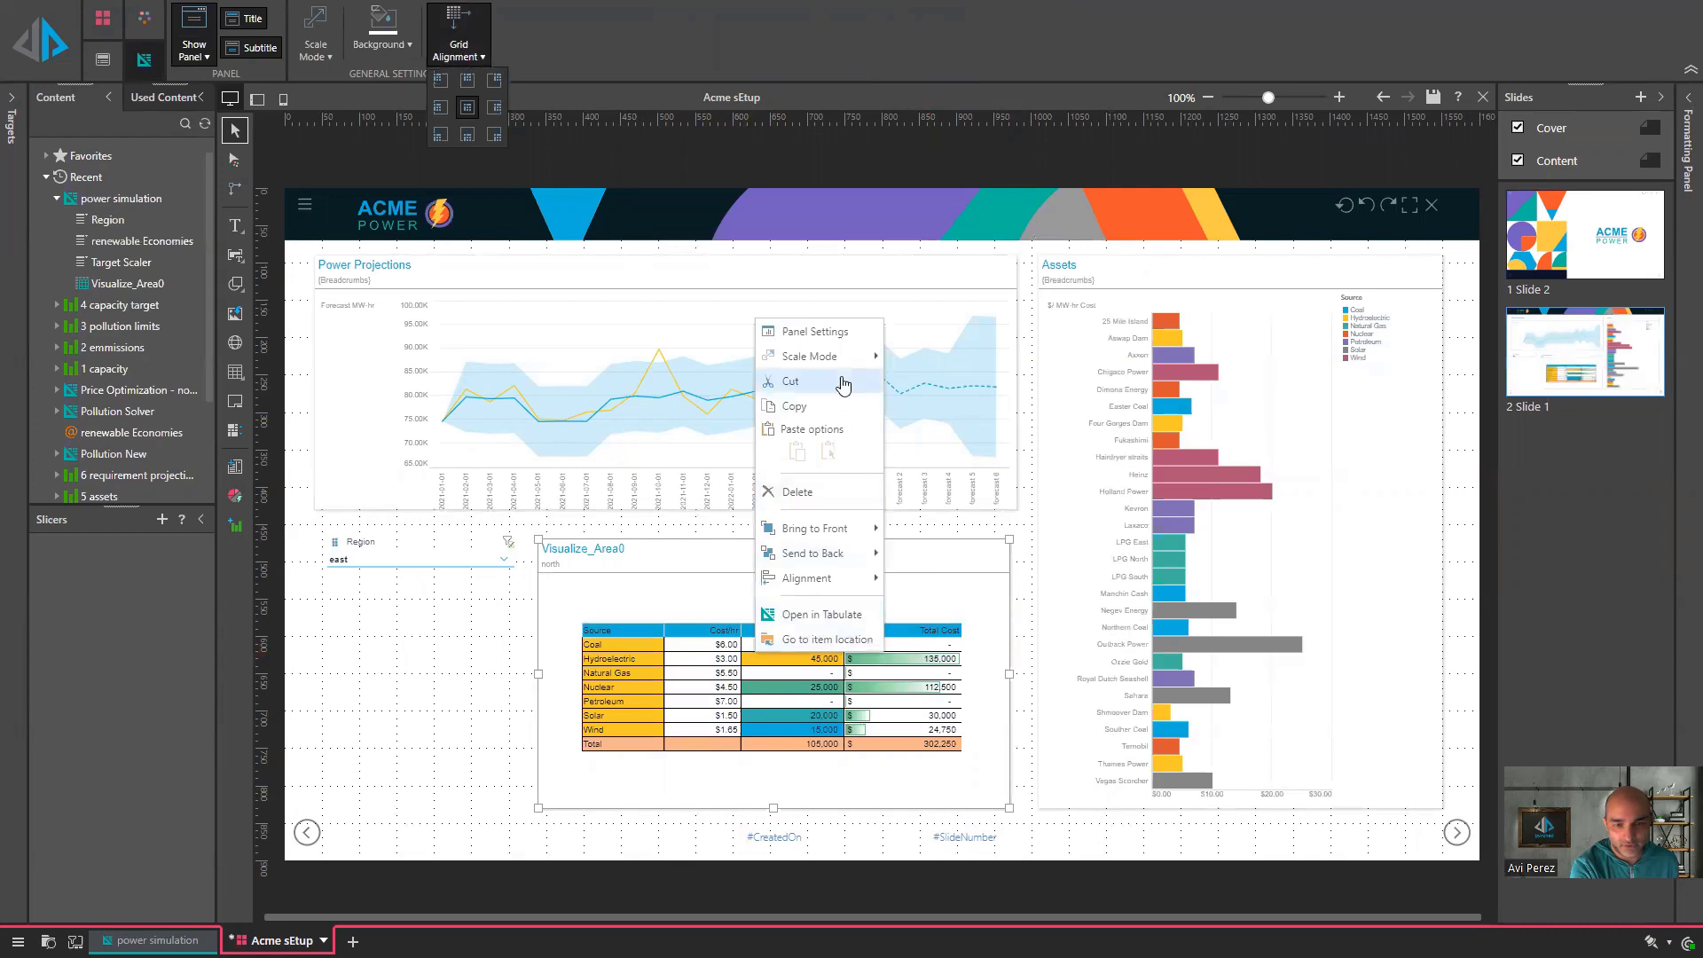
{"action": "mouse_move", "coordinate": [843, 355]}
{"action": "left_click", "coordinate": [969, 431]}
{"action": "left_click_drag", "start_coordinate": [913, 609], "coordinate": [921, 594]}
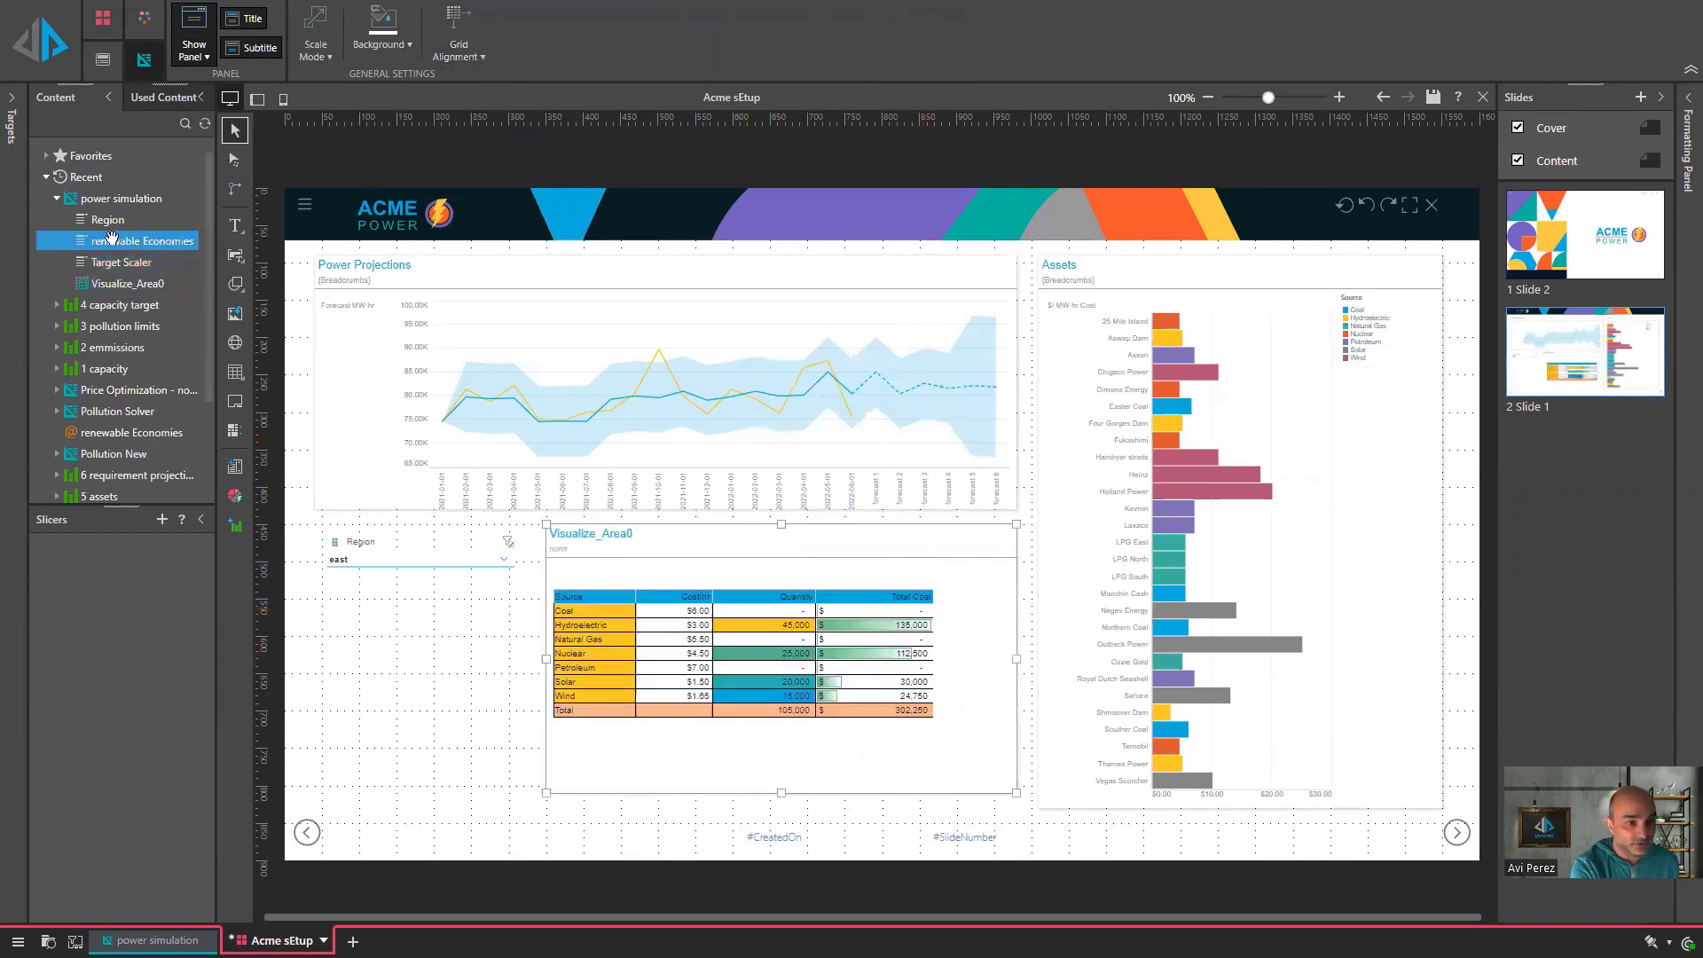
- Add the Target Scaler slicer, about 250 by 90, and the renewable Economies slicer, about 240 by 100, stacked beneath the Region slicer
{"action": "left_click_drag", "start_coordinate": [93, 259], "coordinate": [516, 665]}
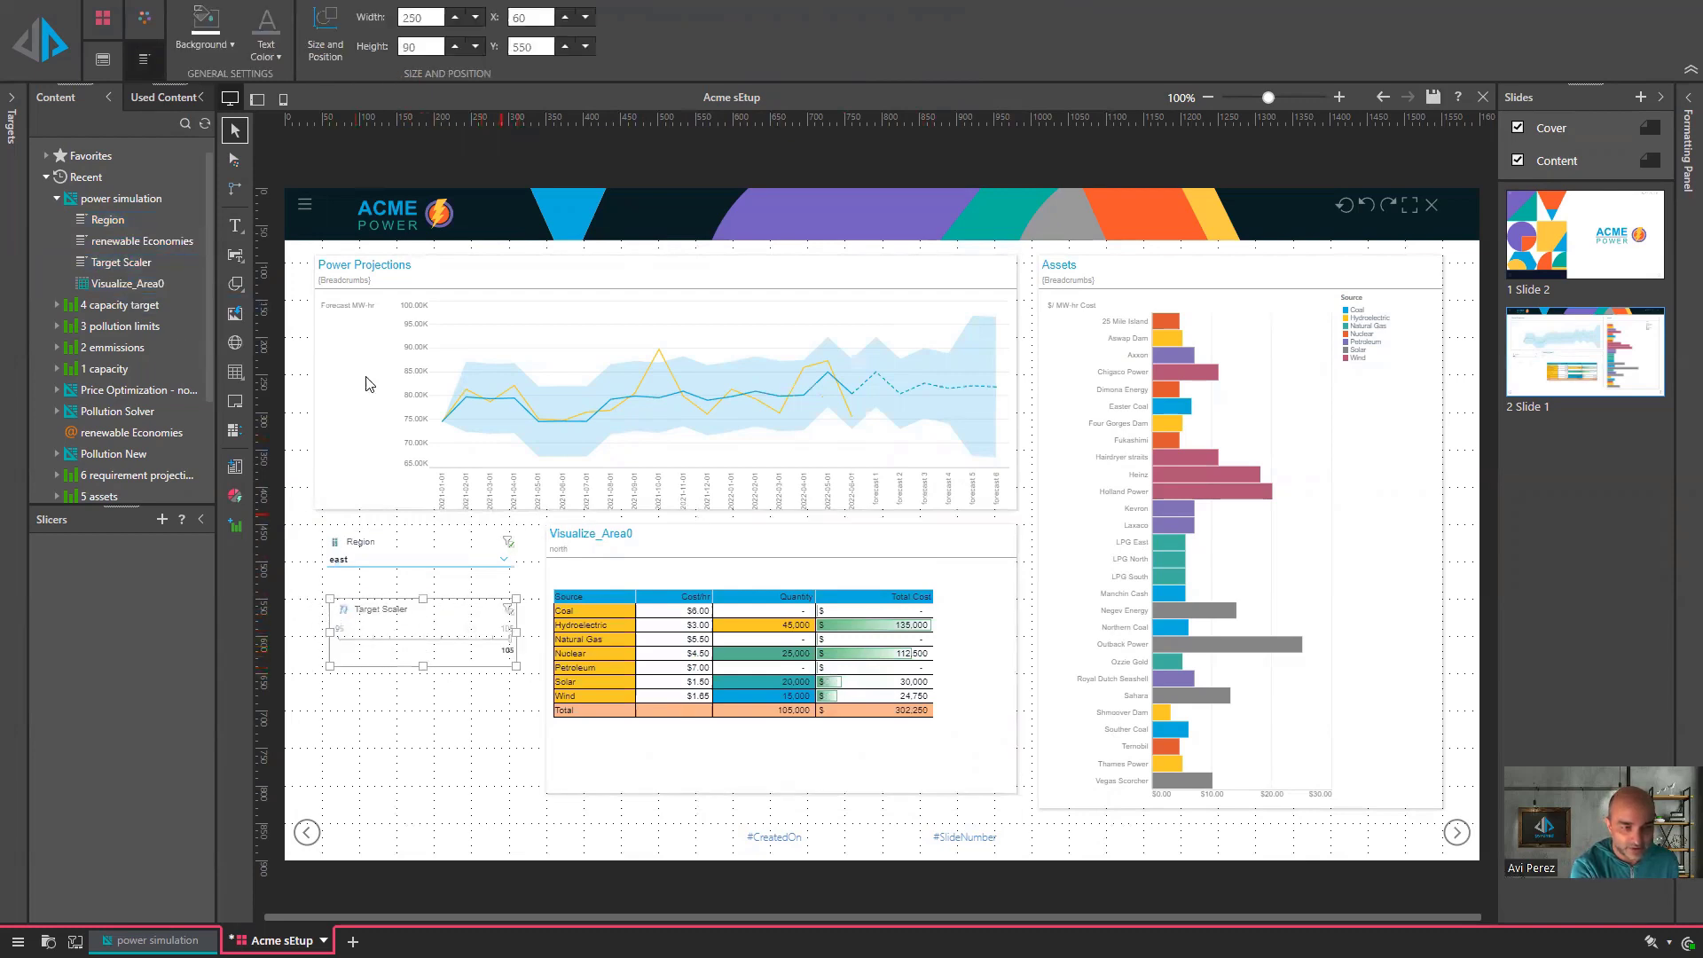
{"action": "left_click_drag", "start_coordinate": [118, 243], "coordinate": [510, 763]}
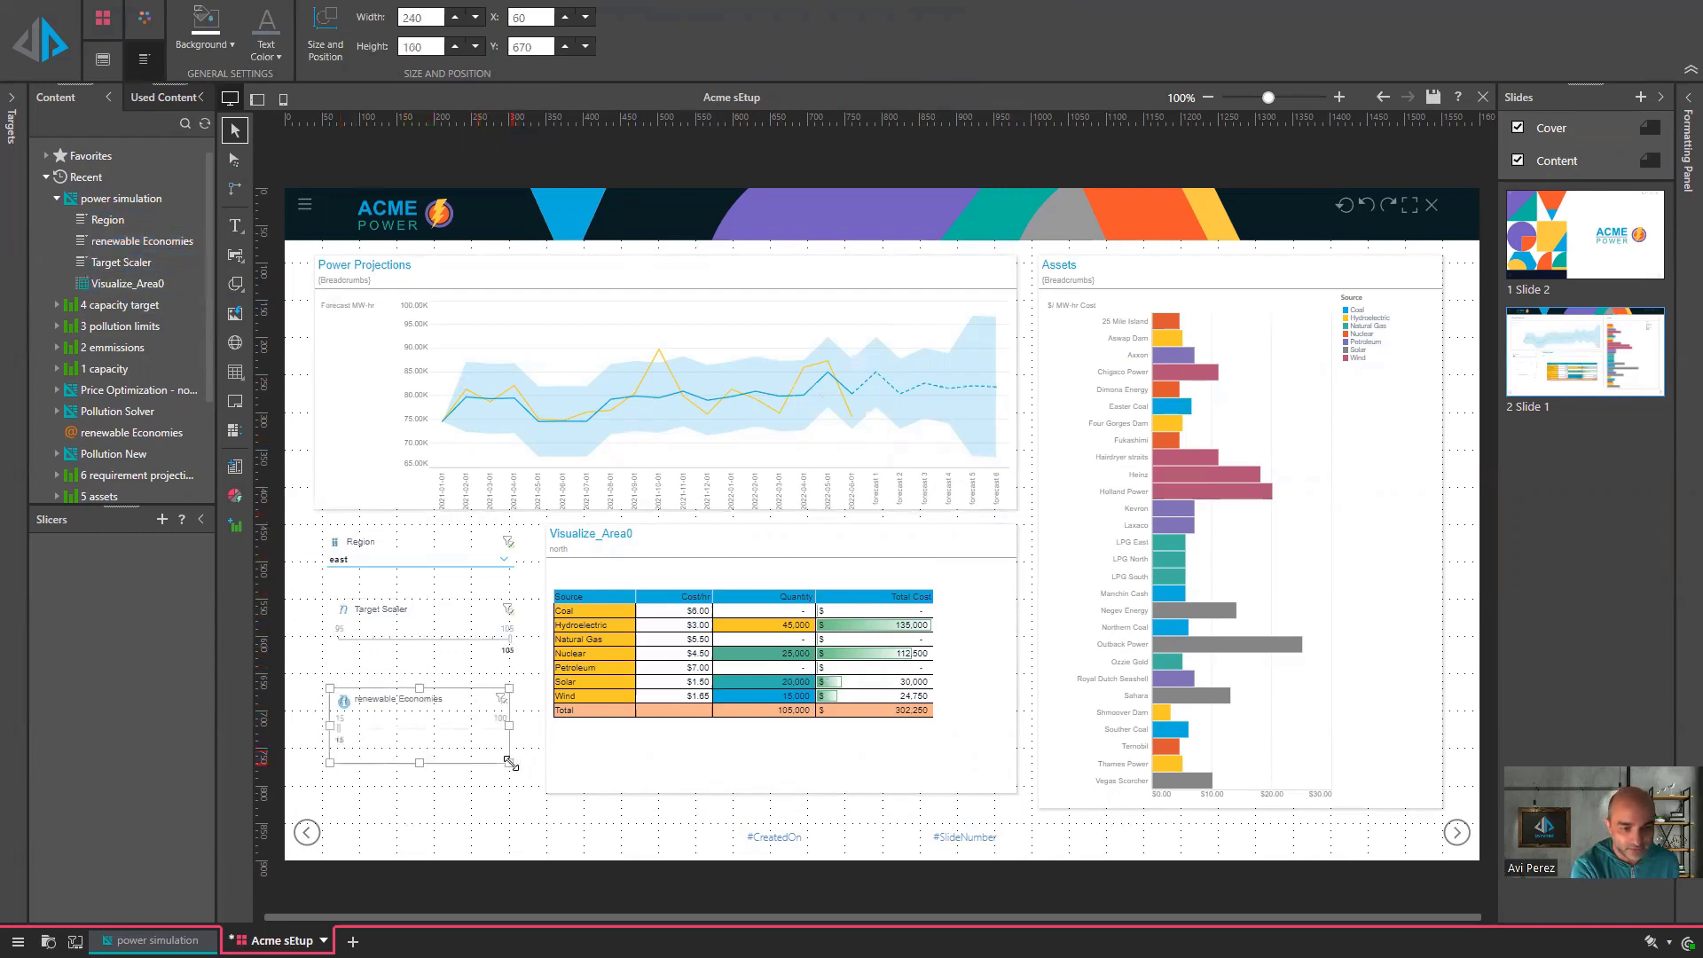
- Display the interactions between the slicers, charts and visual area to check their links, and hide them again
{"action": "left_click", "coordinate": [103, 18]}
{"action": "left_click", "coordinate": [723, 48]}
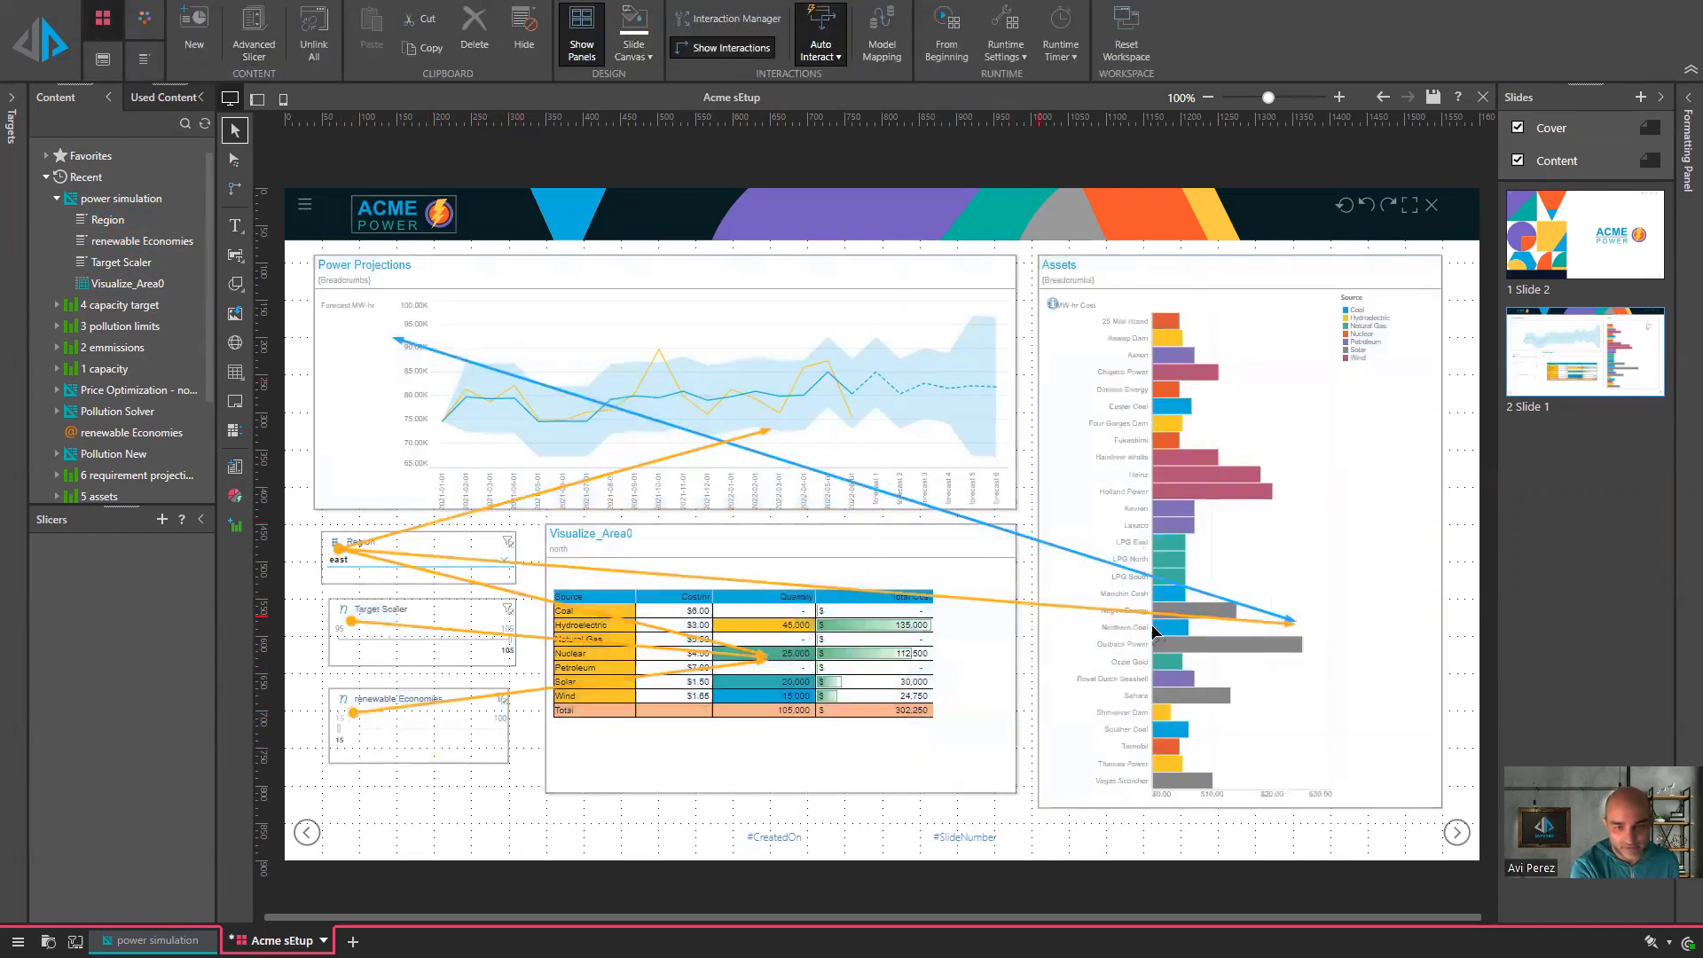
{"action": "left_click", "coordinate": [734, 50]}
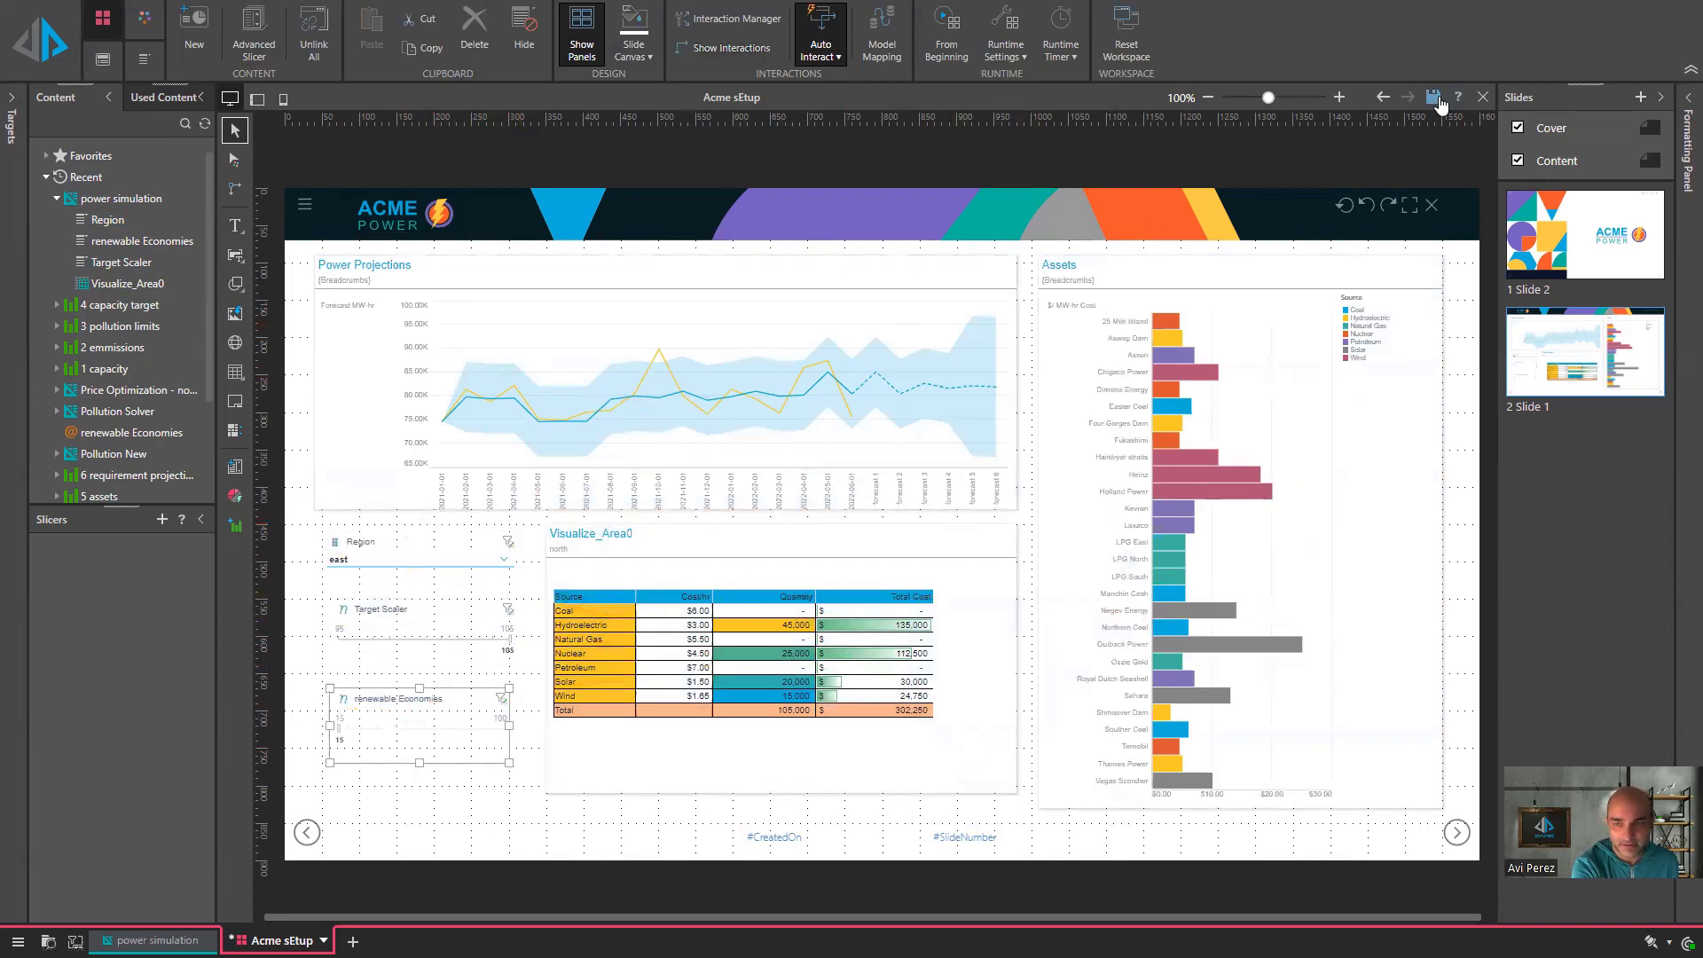
- Save the presentation, run it from the cover slide and advance to the dashboard slide
{"action": "left_click", "coordinate": [1598, 266]}
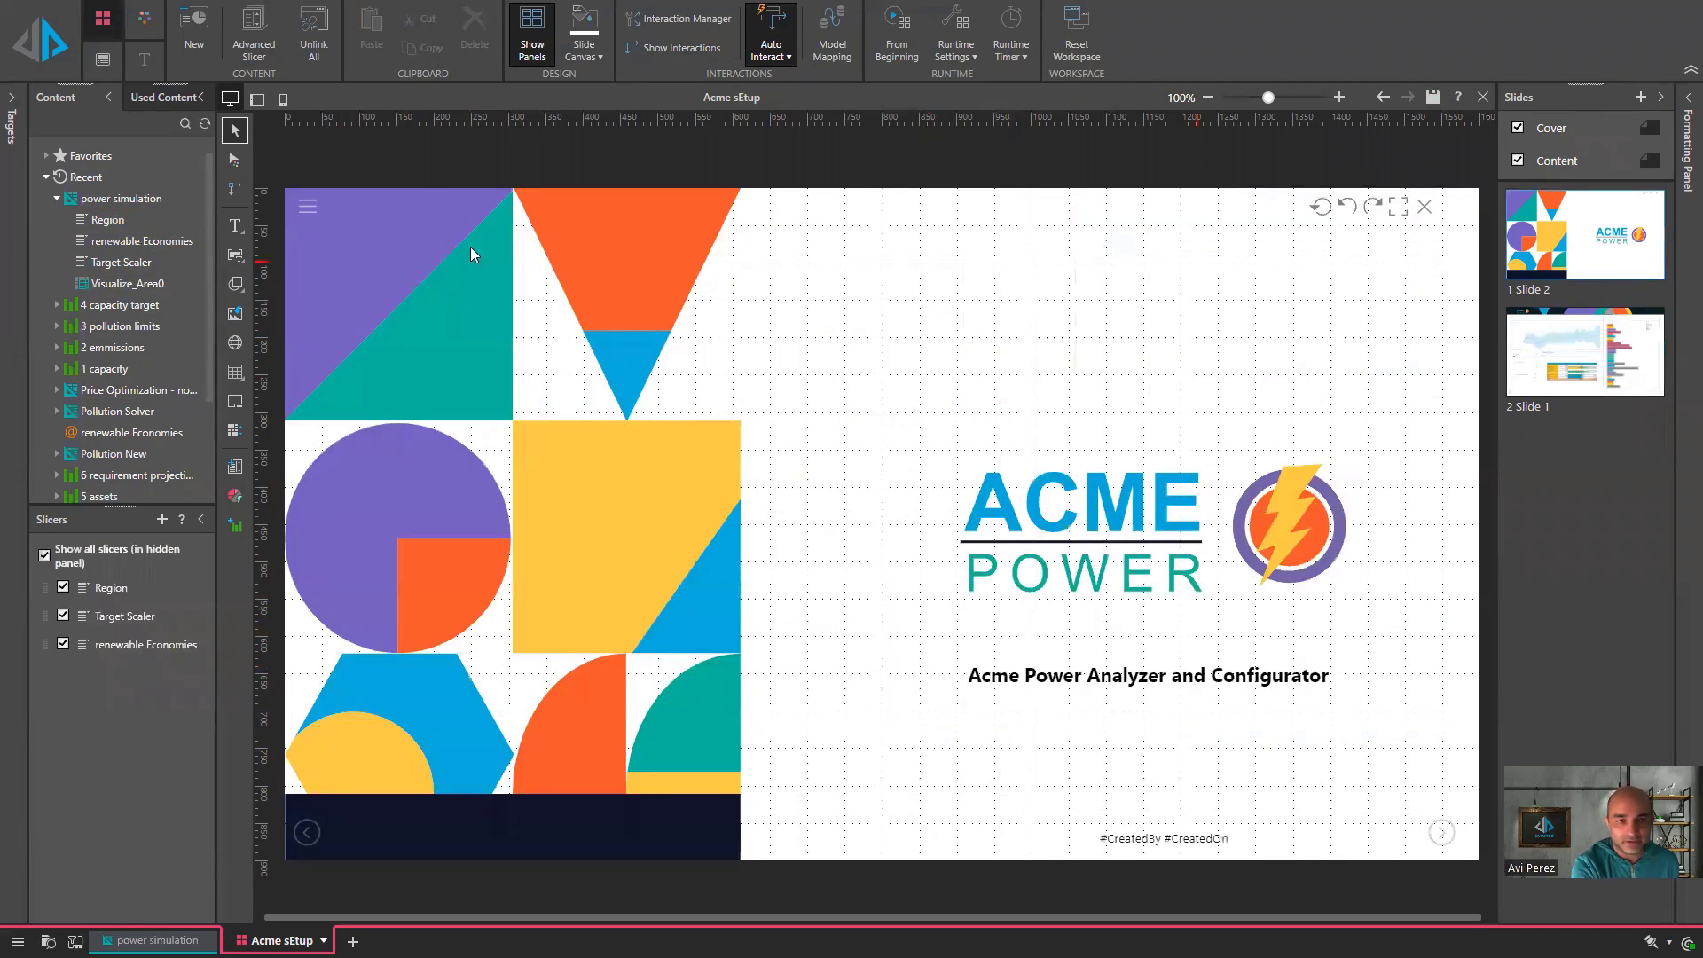
{"action": "key", "text": "F5"}
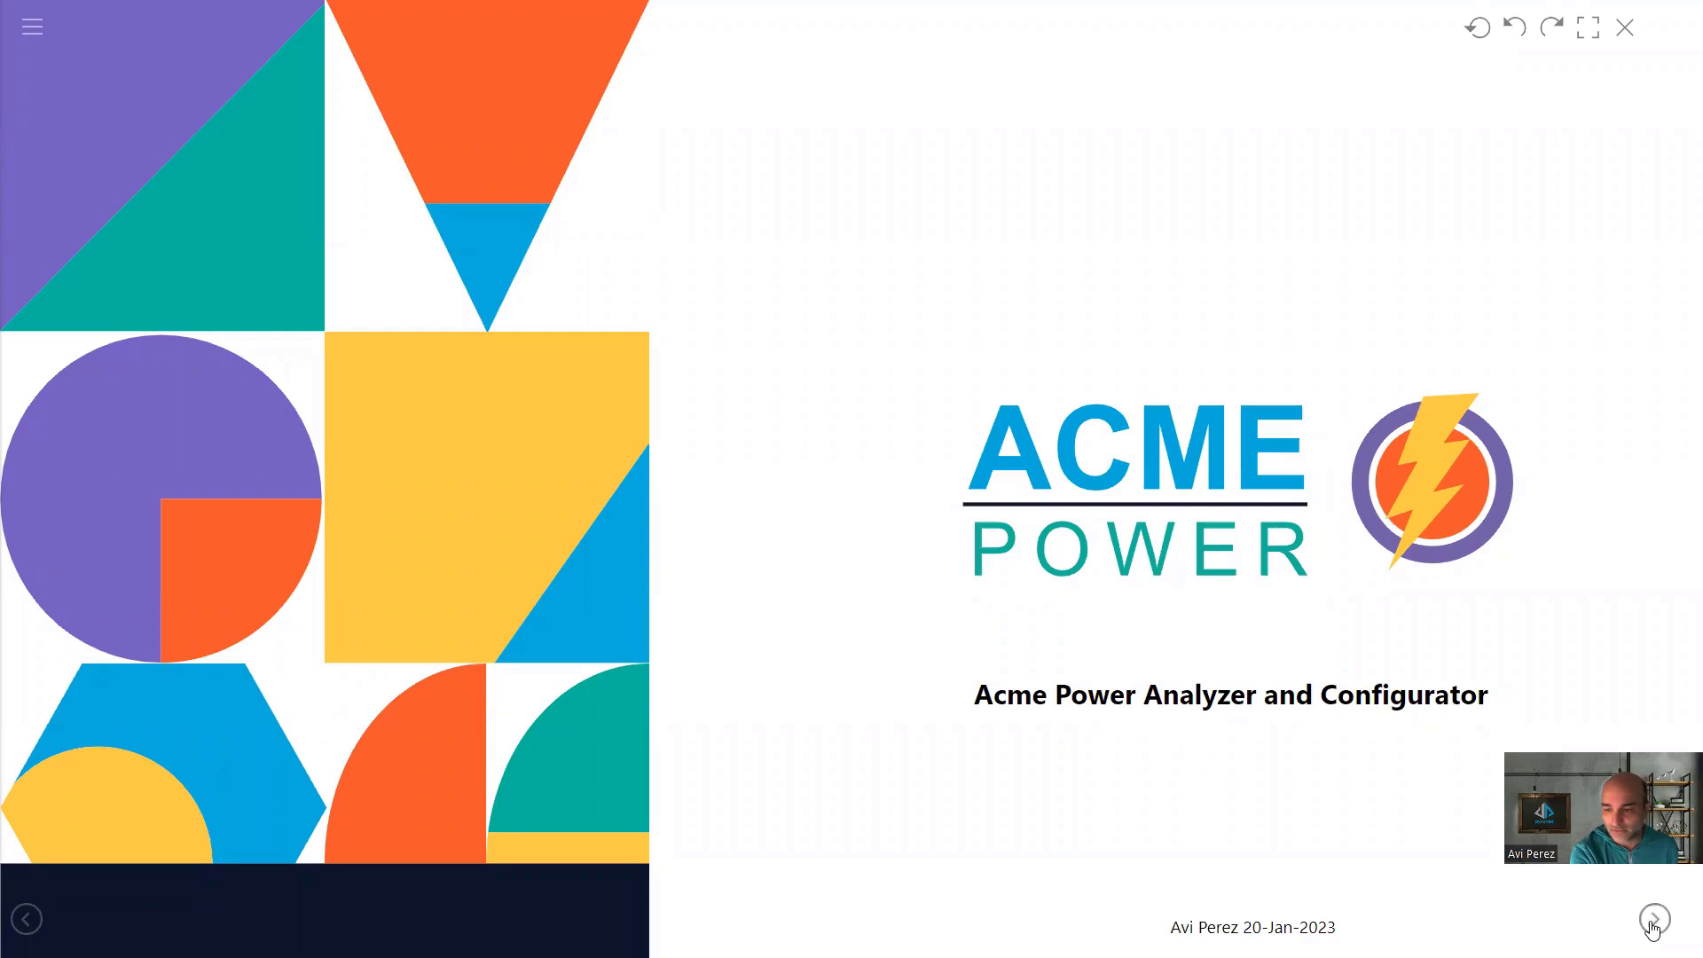
{"action": "key", "text": "Right"}
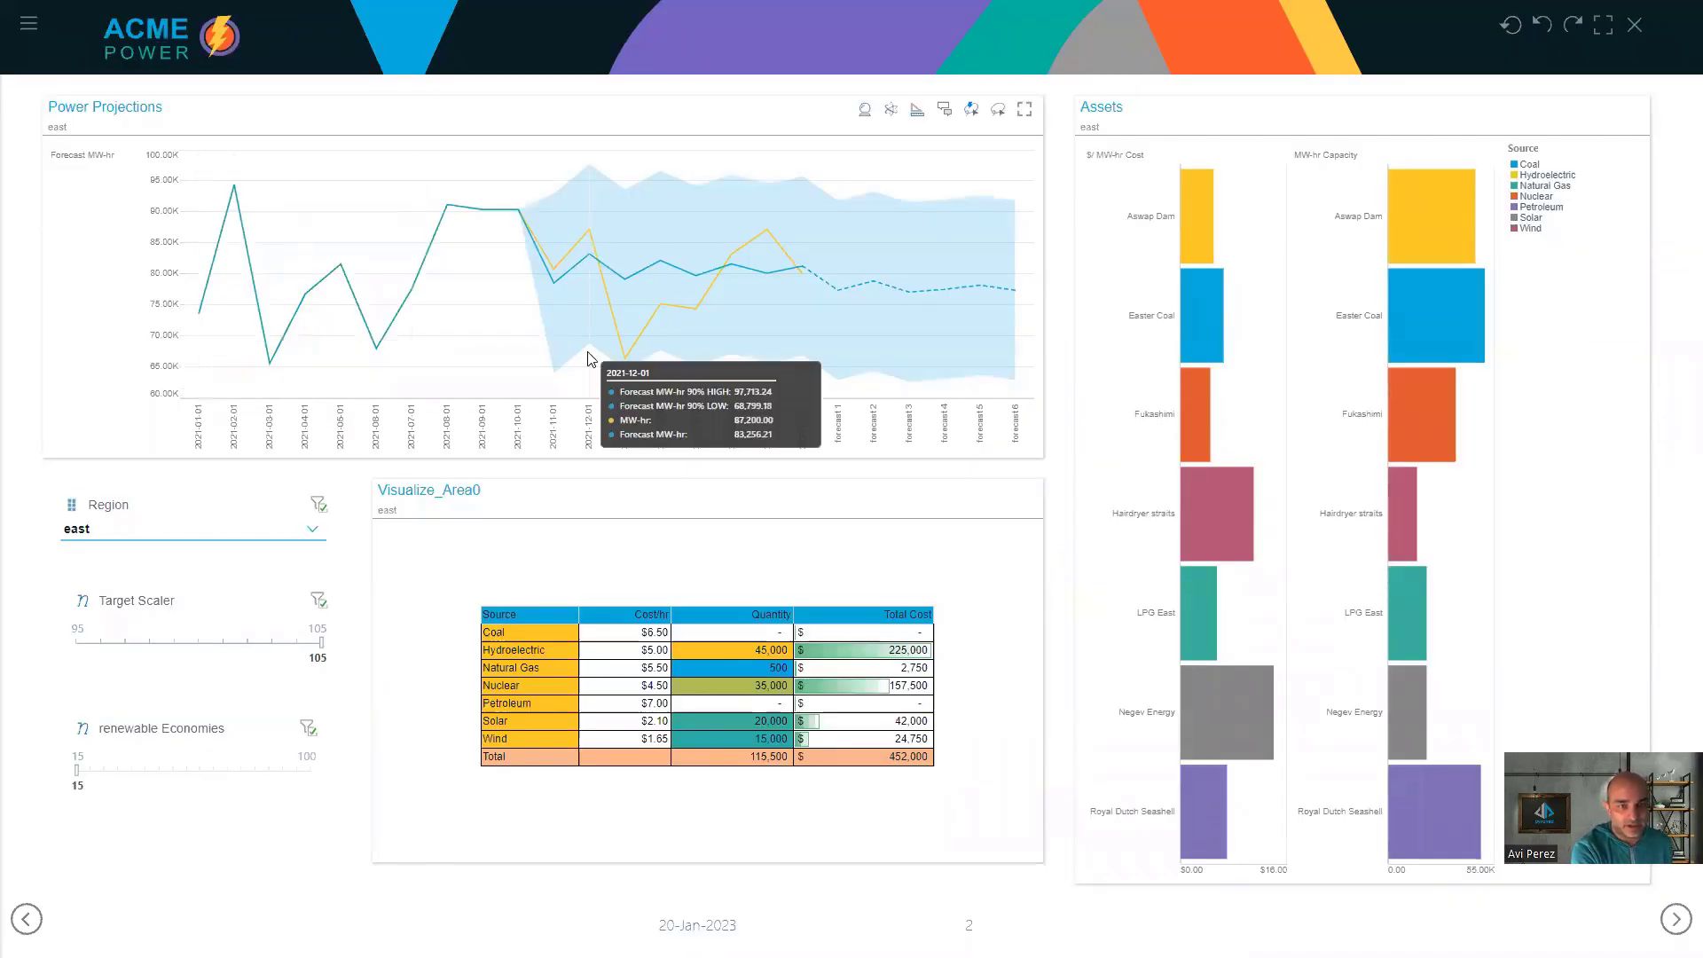
- Switch the running dashboard's Region slicer to north
{"action": "left_click", "coordinate": [169, 538]}
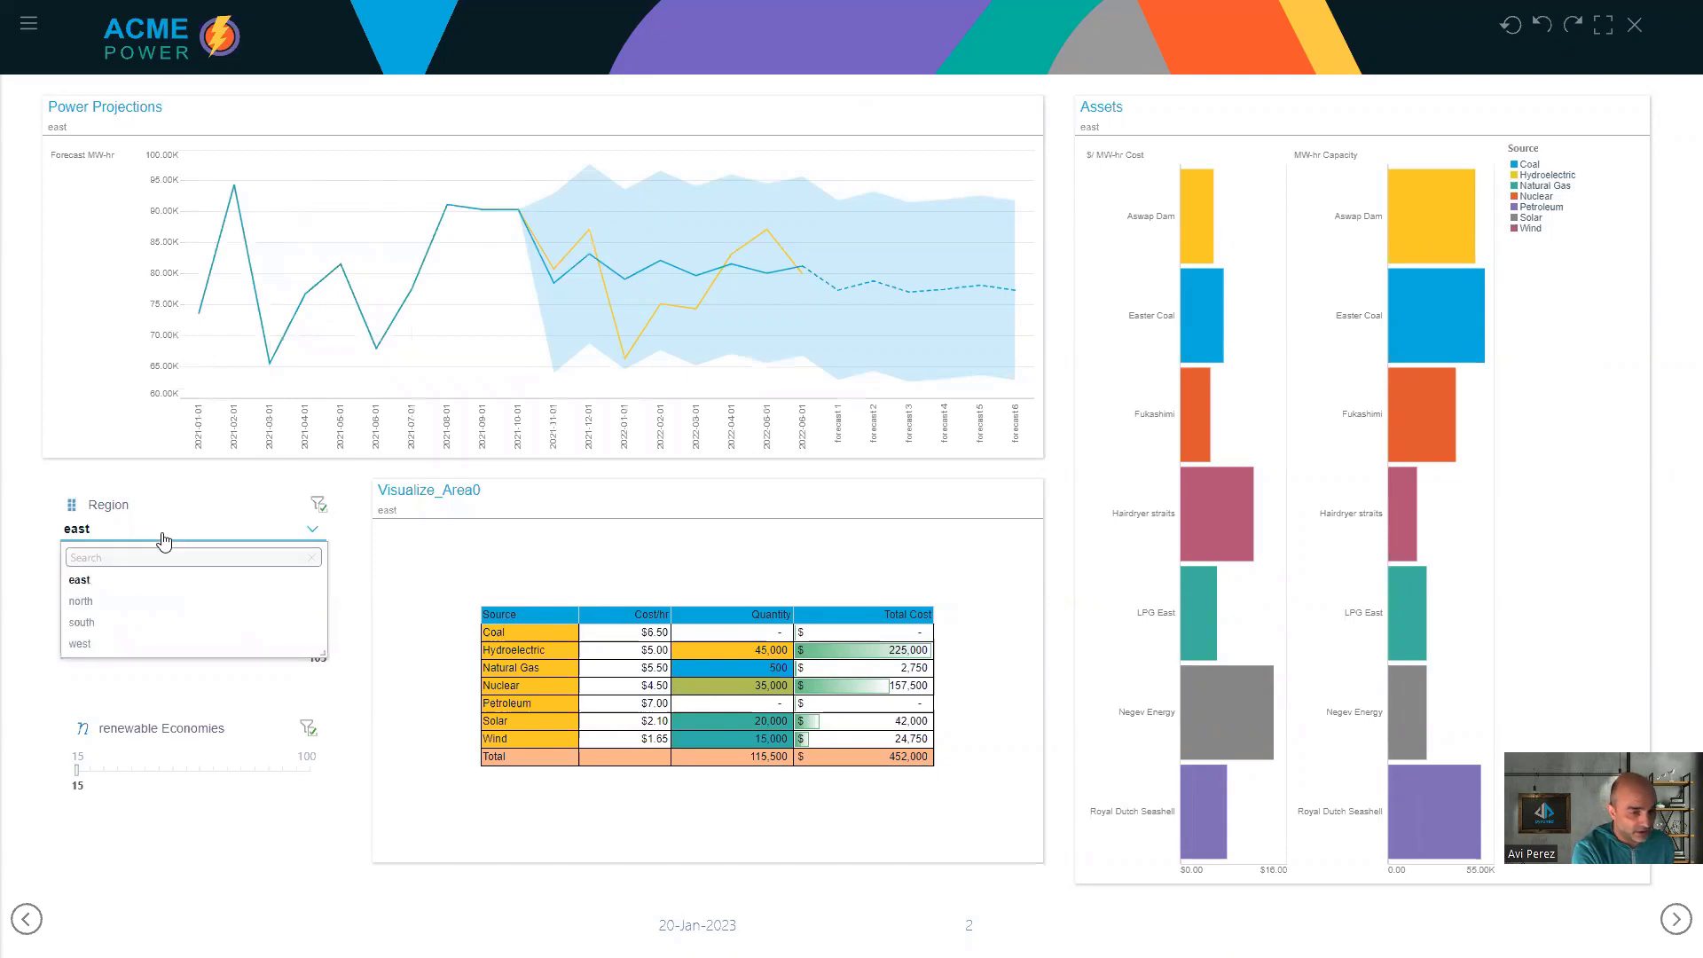
{"action": "left_click", "coordinate": [116, 603]}
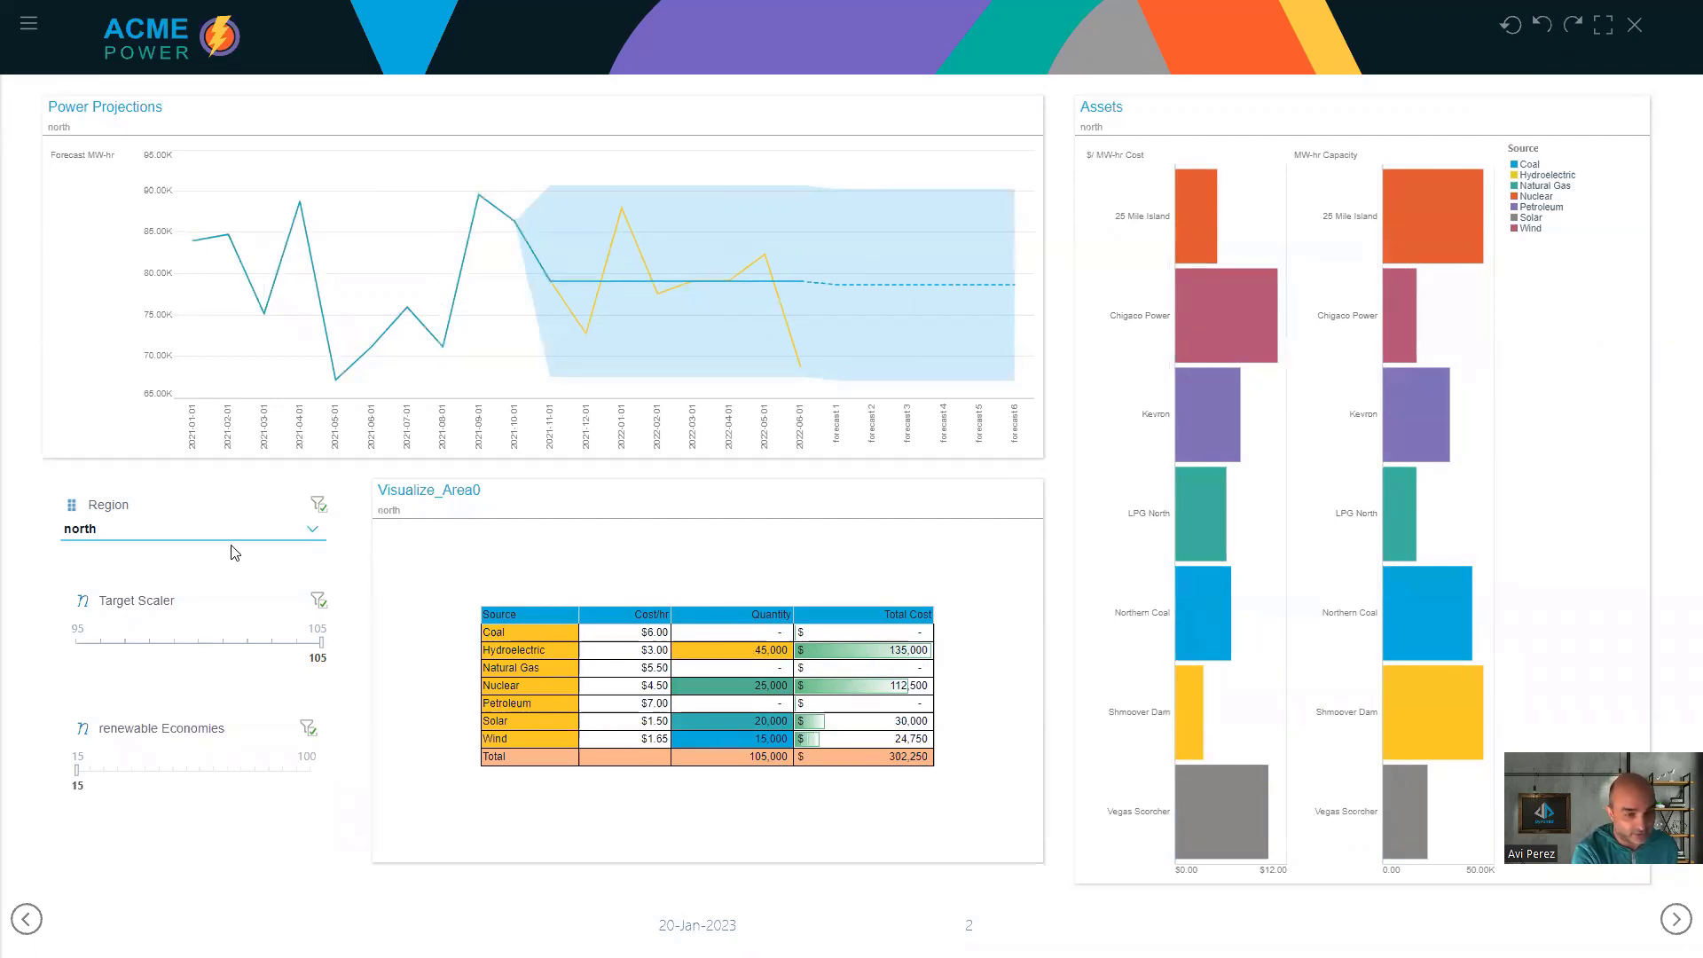
- Set the Target Scaler and renewable Economies sliders to 100 each, and switch the Region slicer to south
{"action": "left_click_drag", "start_coordinate": [324, 650], "coordinate": [199, 655]}
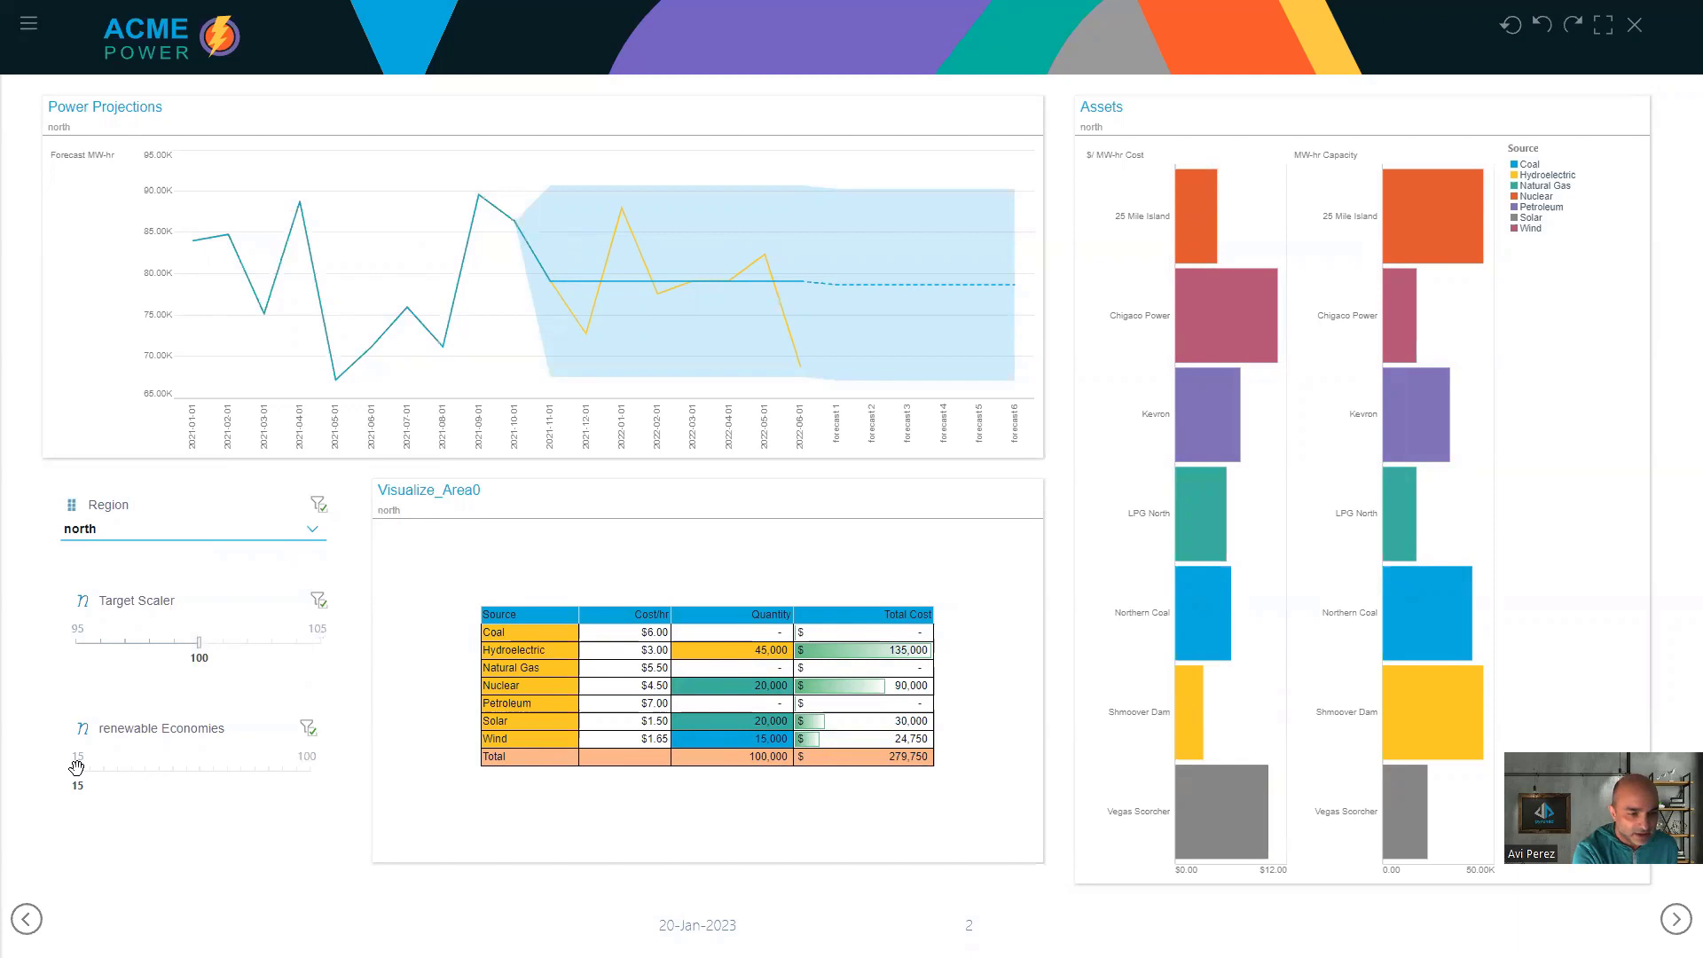
{"action": "left_click_drag", "start_coordinate": [77, 770], "coordinate": [322, 772]}
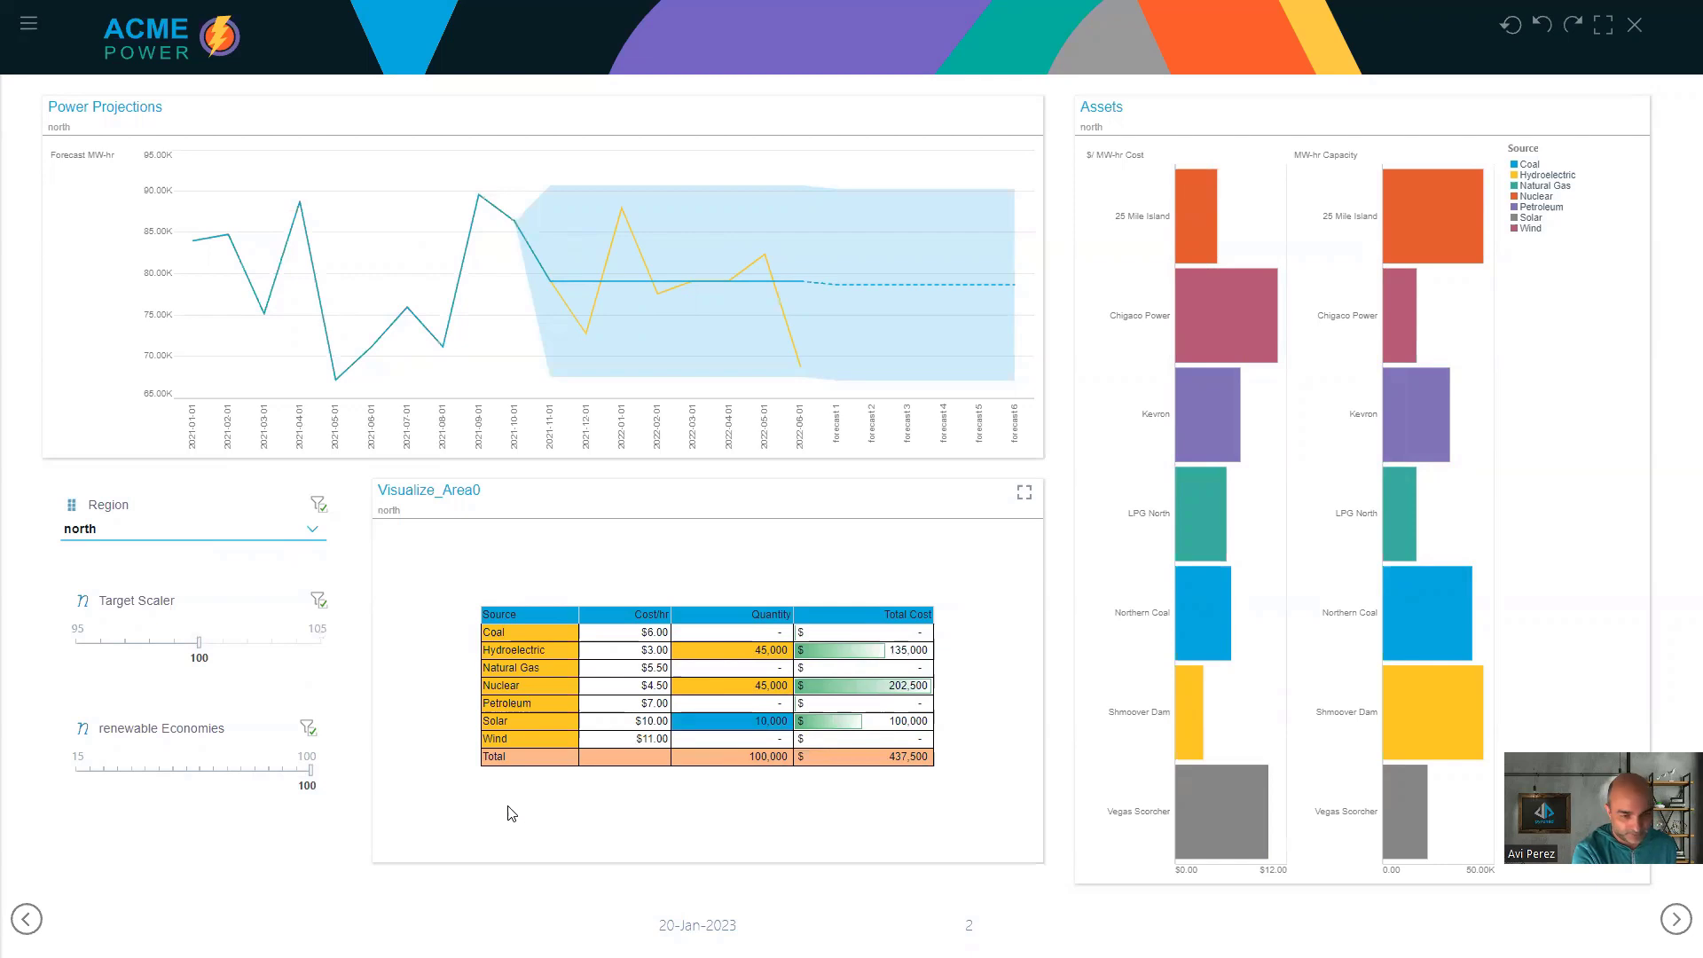
{"action": "left_click", "coordinate": [212, 543]}
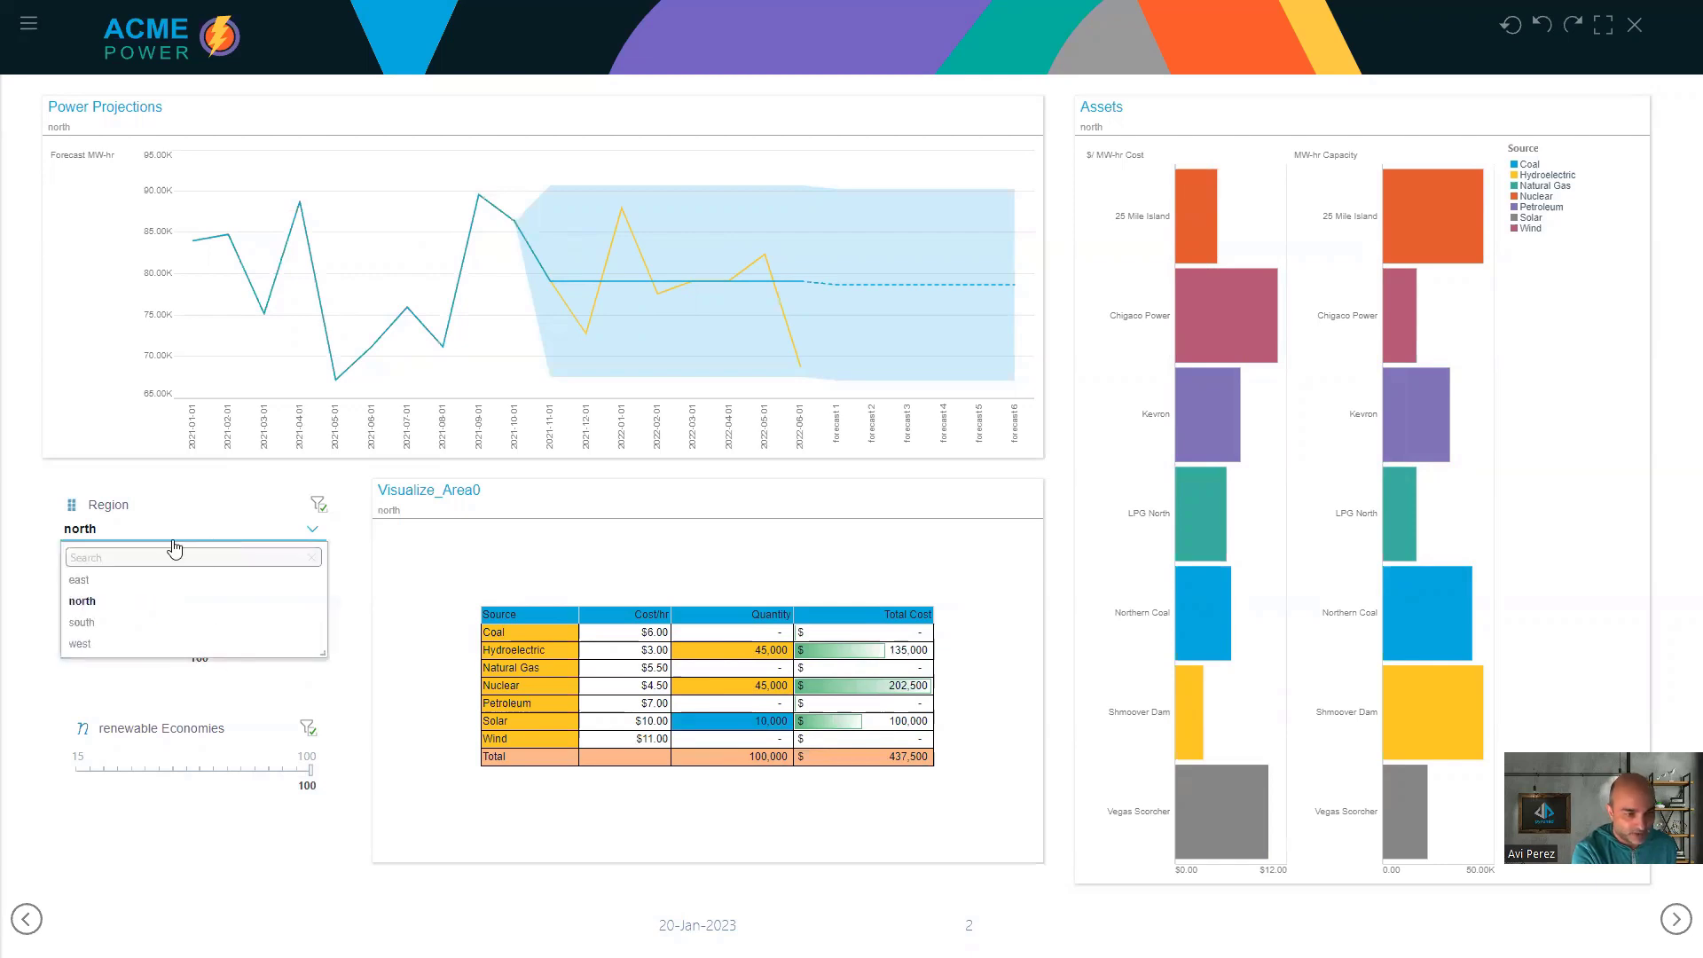
{"action": "left_click", "coordinate": [136, 623]}
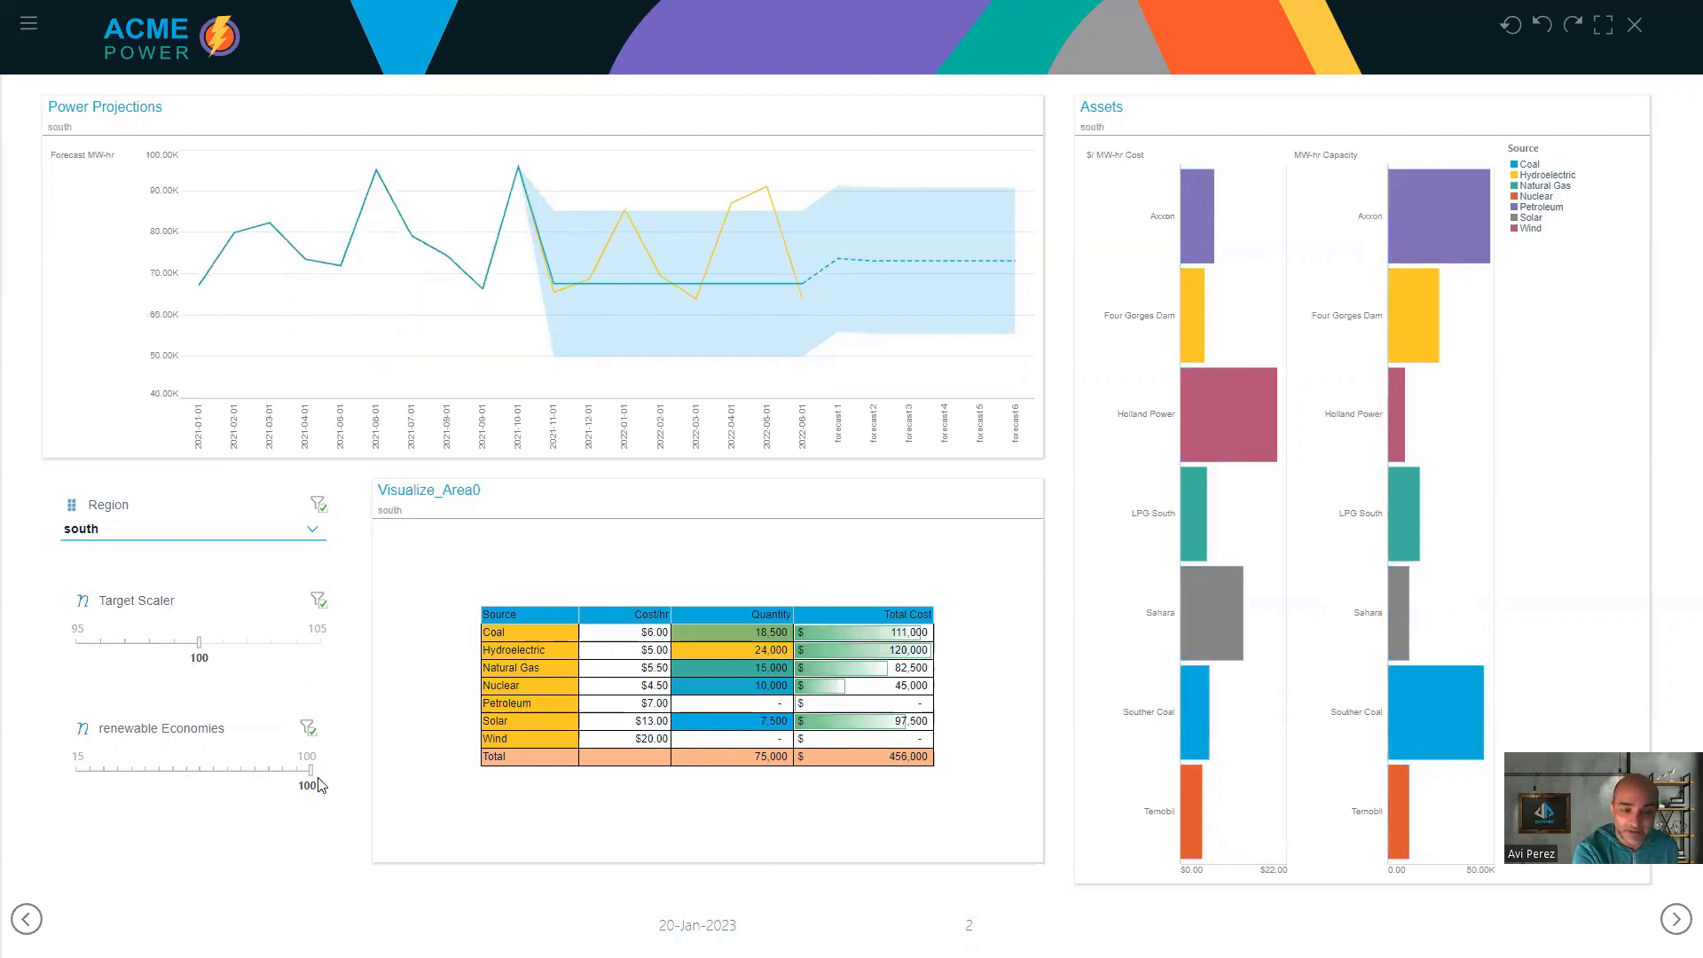
- Lower renewable Economies to 50 and on to 30, and test the Target Scaler at 95 before setting it to 105
{"action": "left_click_drag", "start_coordinate": [309, 780], "coordinate": [174, 783]}
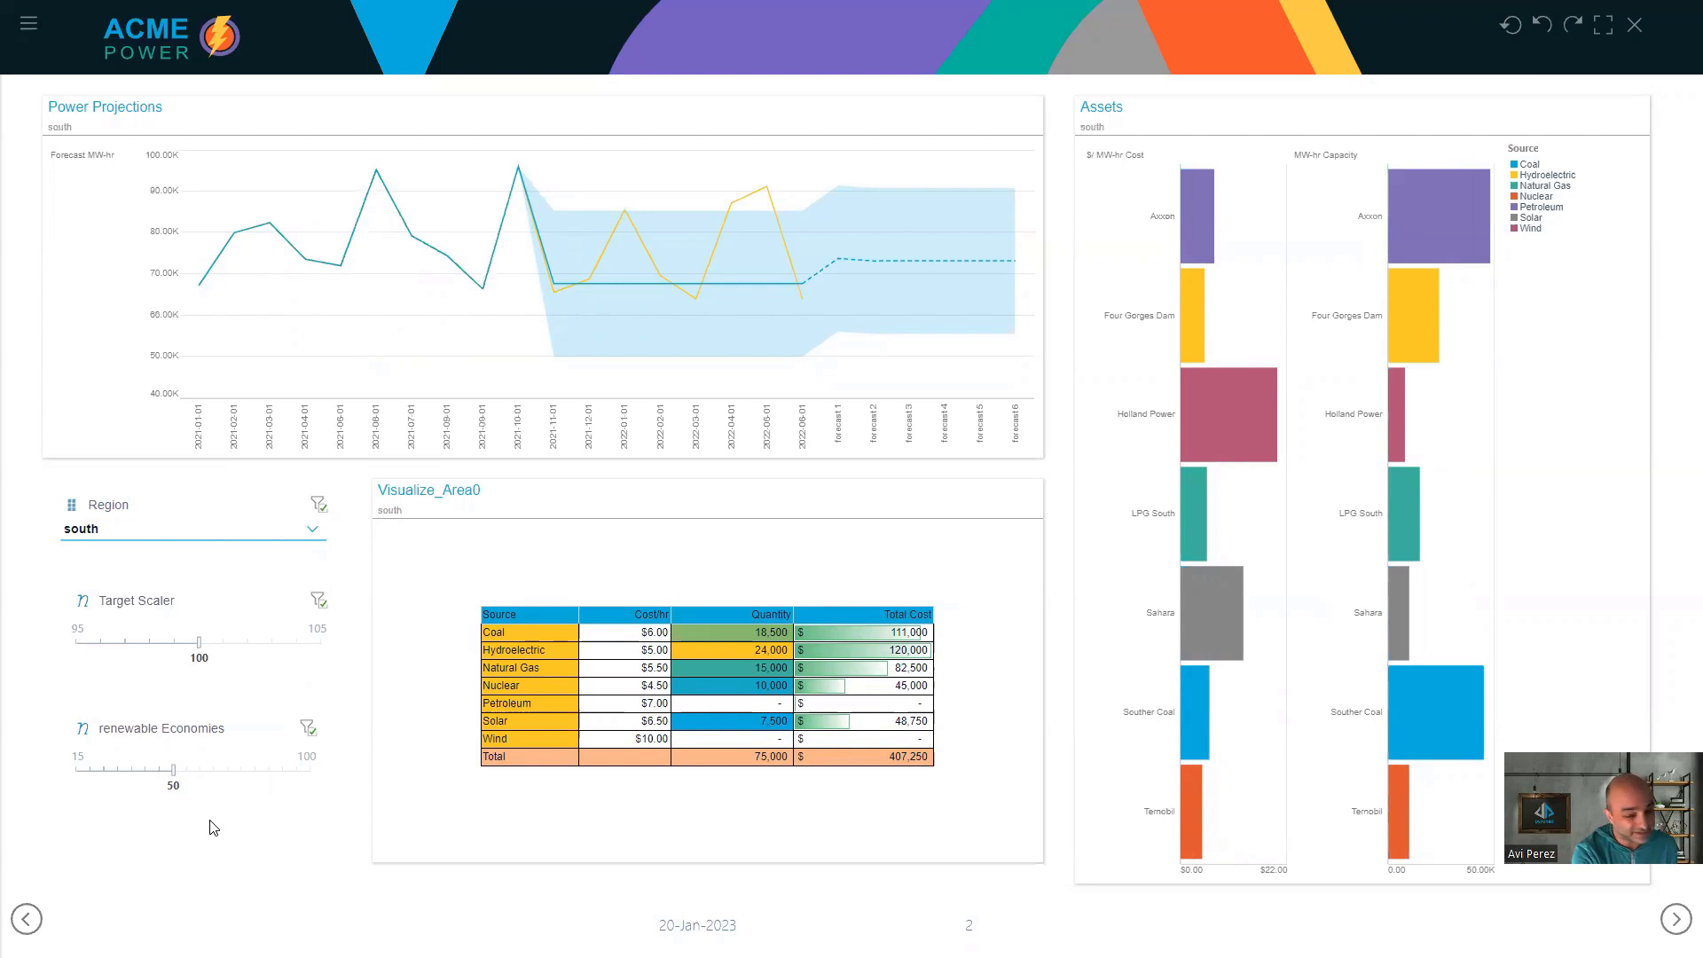
{"action": "left_click_drag", "start_coordinate": [172, 771], "coordinate": [115, 786]}
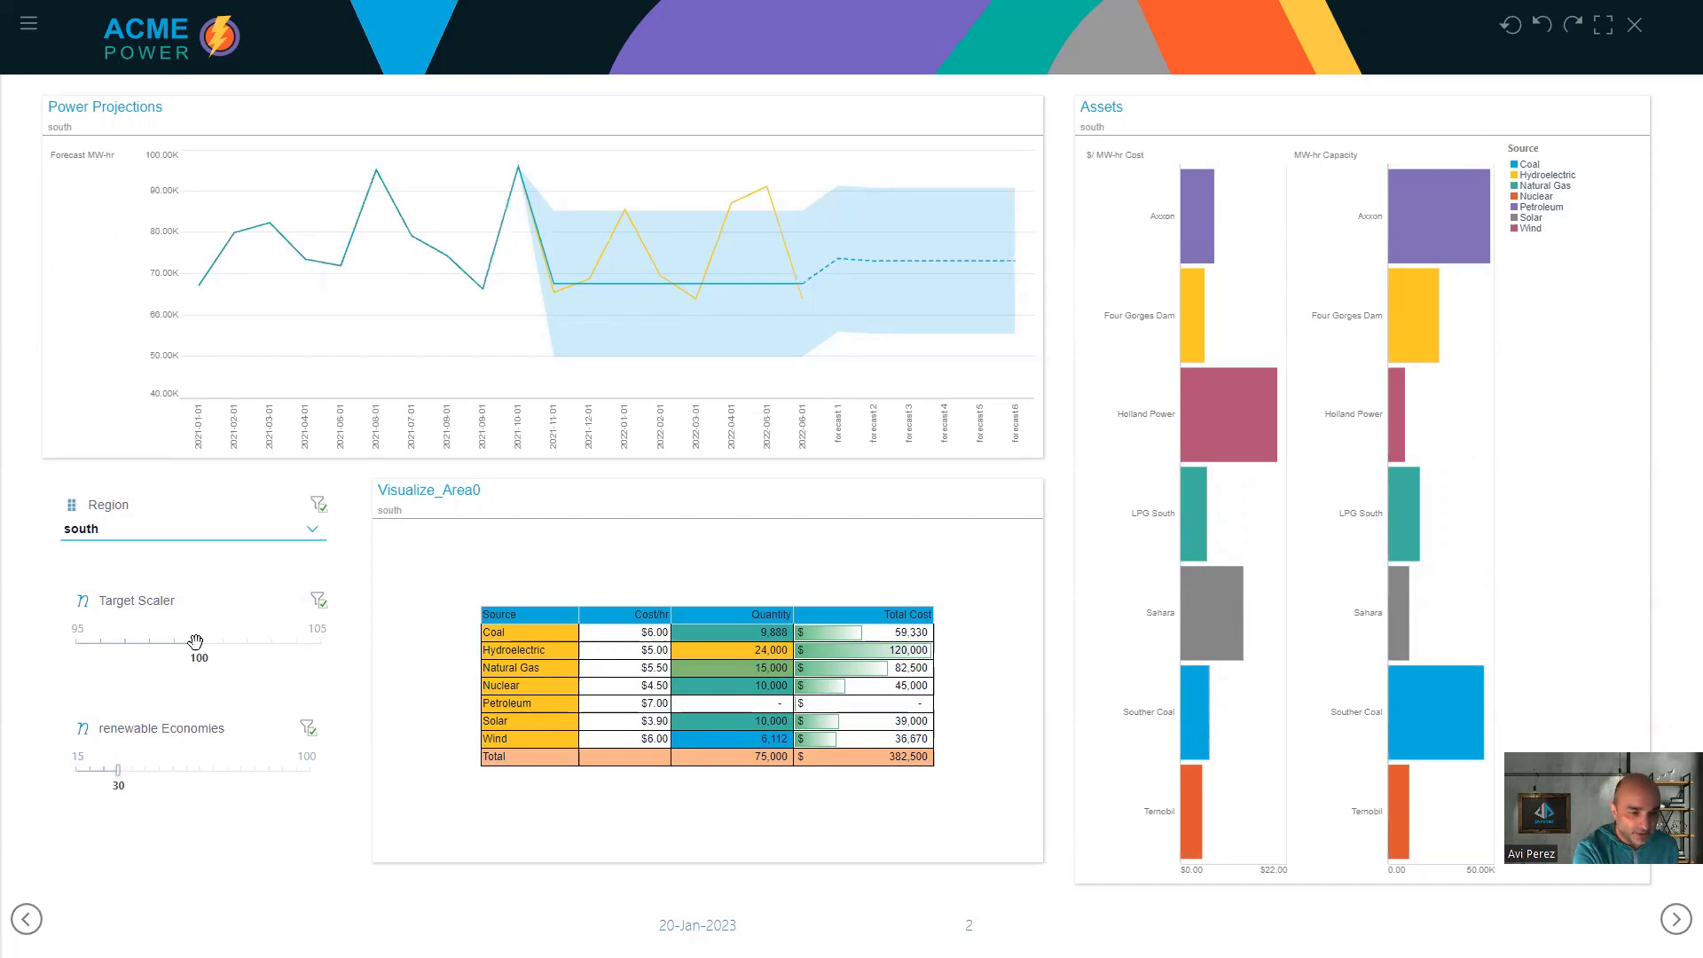
{"action": "left_click_drag", "start_coordinate": [196, 644], "coordinate": [77, 643]}
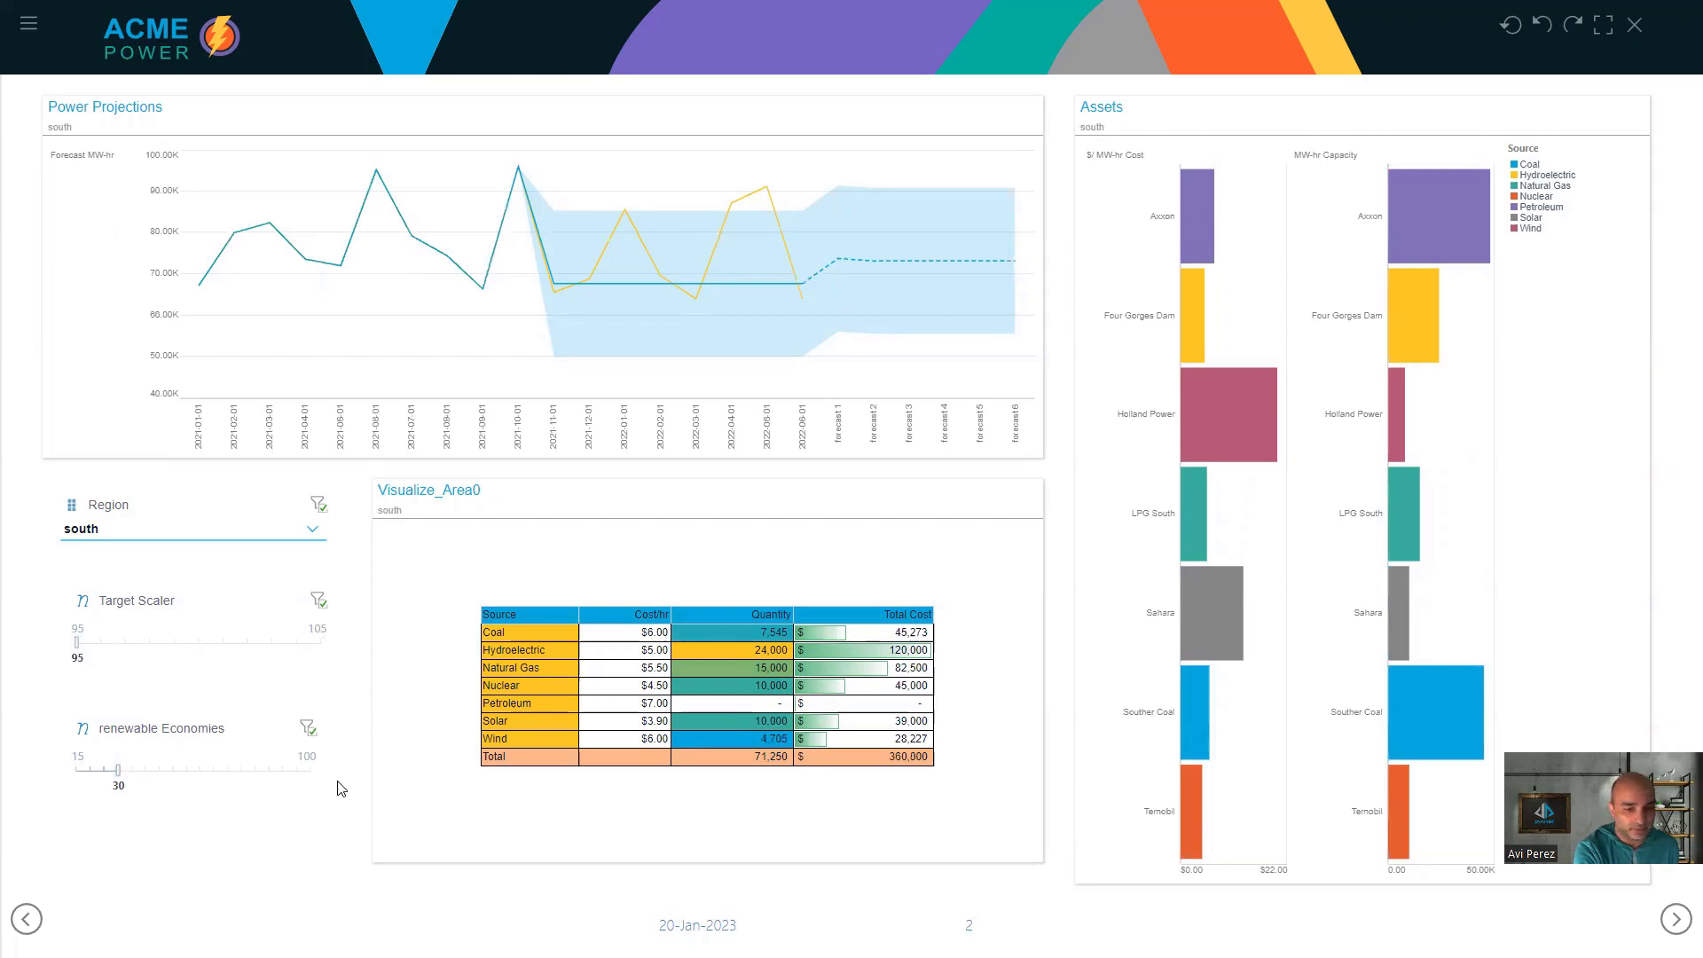
{"action": "left_click_drag", "start_coordinate": [77, 642], "coordinate": [321, 643]}
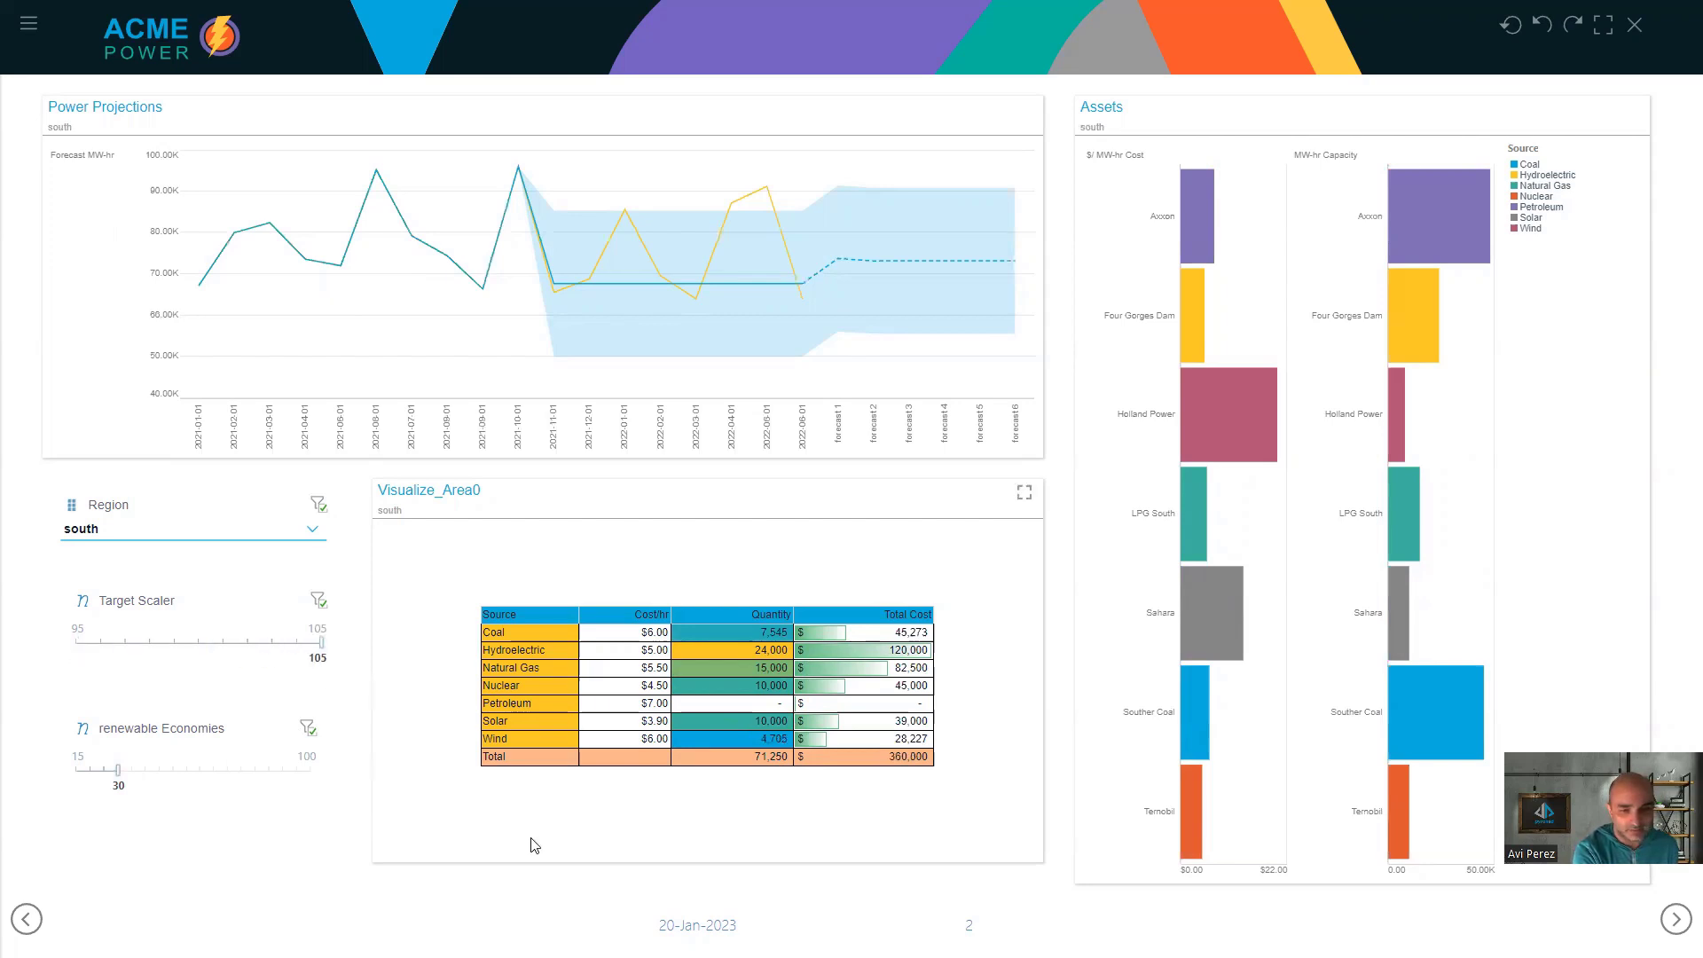
- Switch the dashboard's Region slicer to west, and from there to east
{"action": "left_click", "coordinate": [100, 531]}
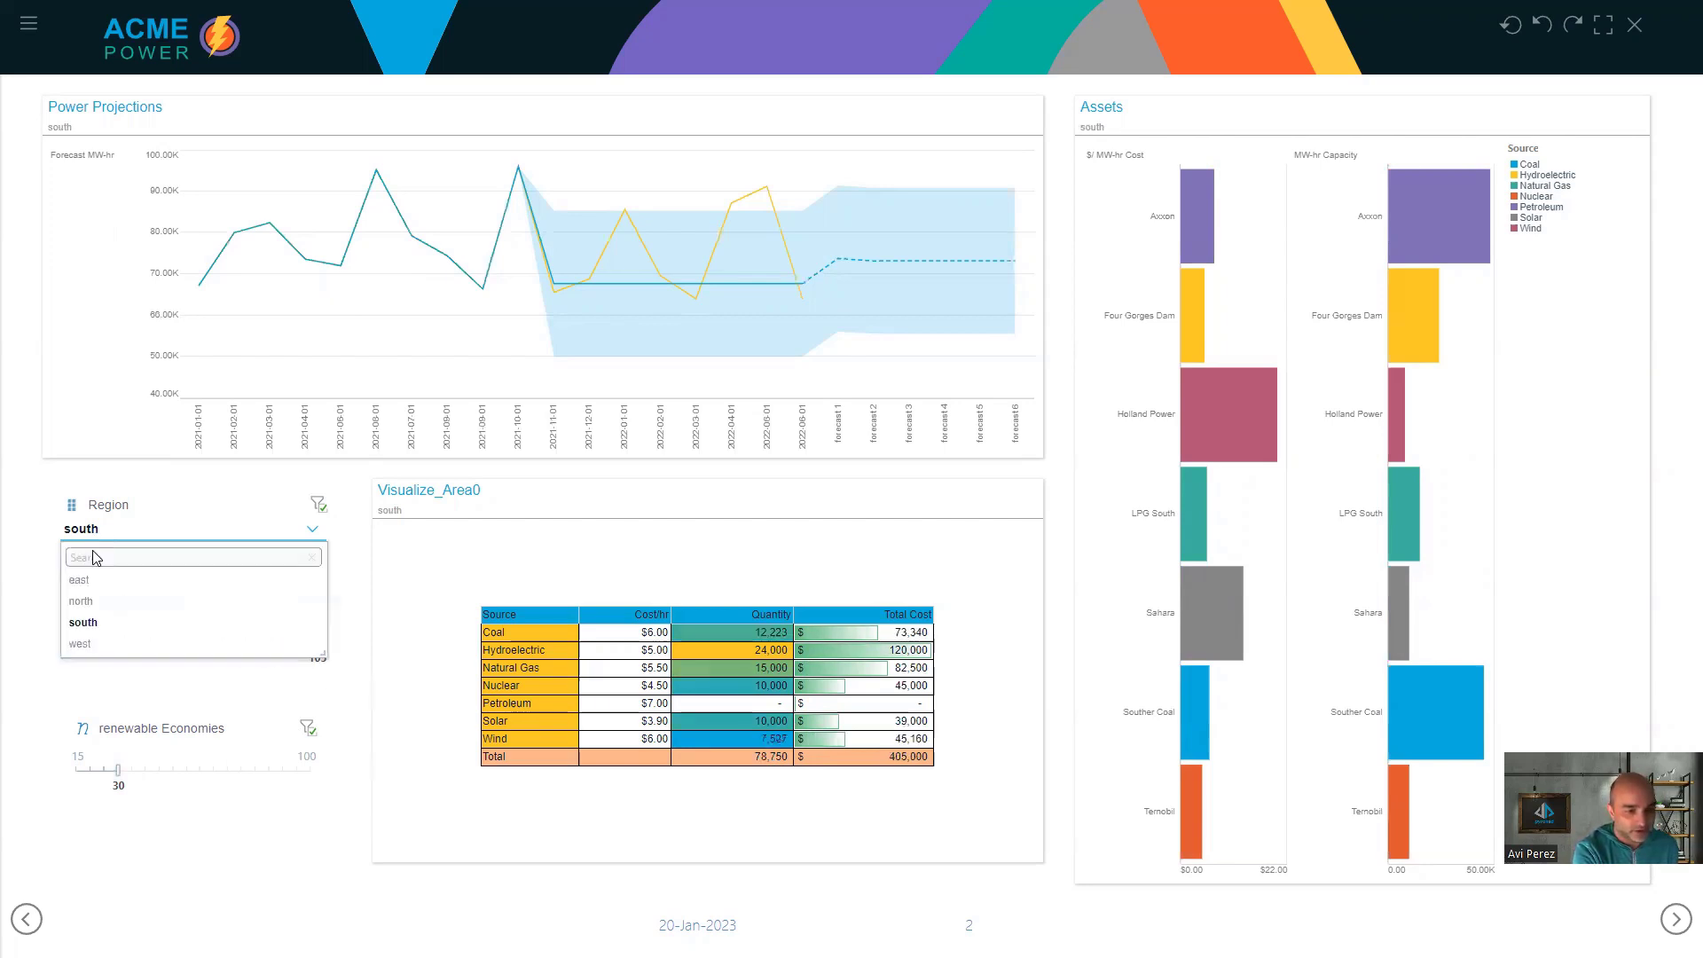
{"action": "key", "text": "Down"}
{"action": "key", "text": "Return"}
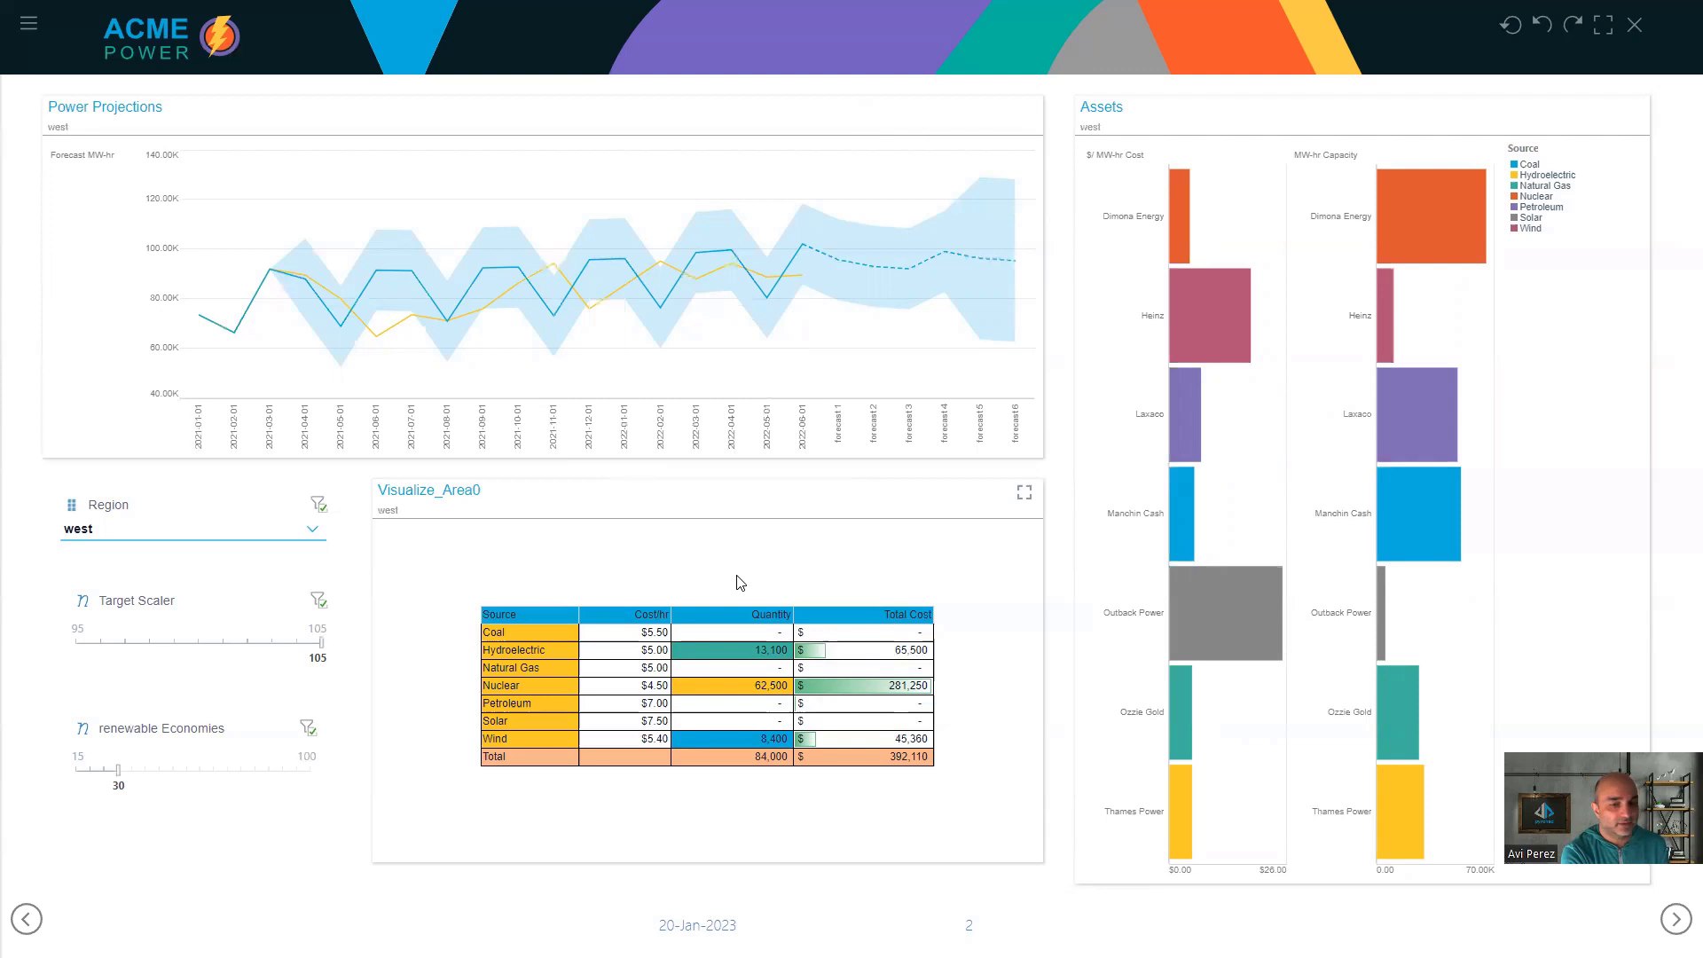
{"action": "left_click", "coordinate": [148, 531]}
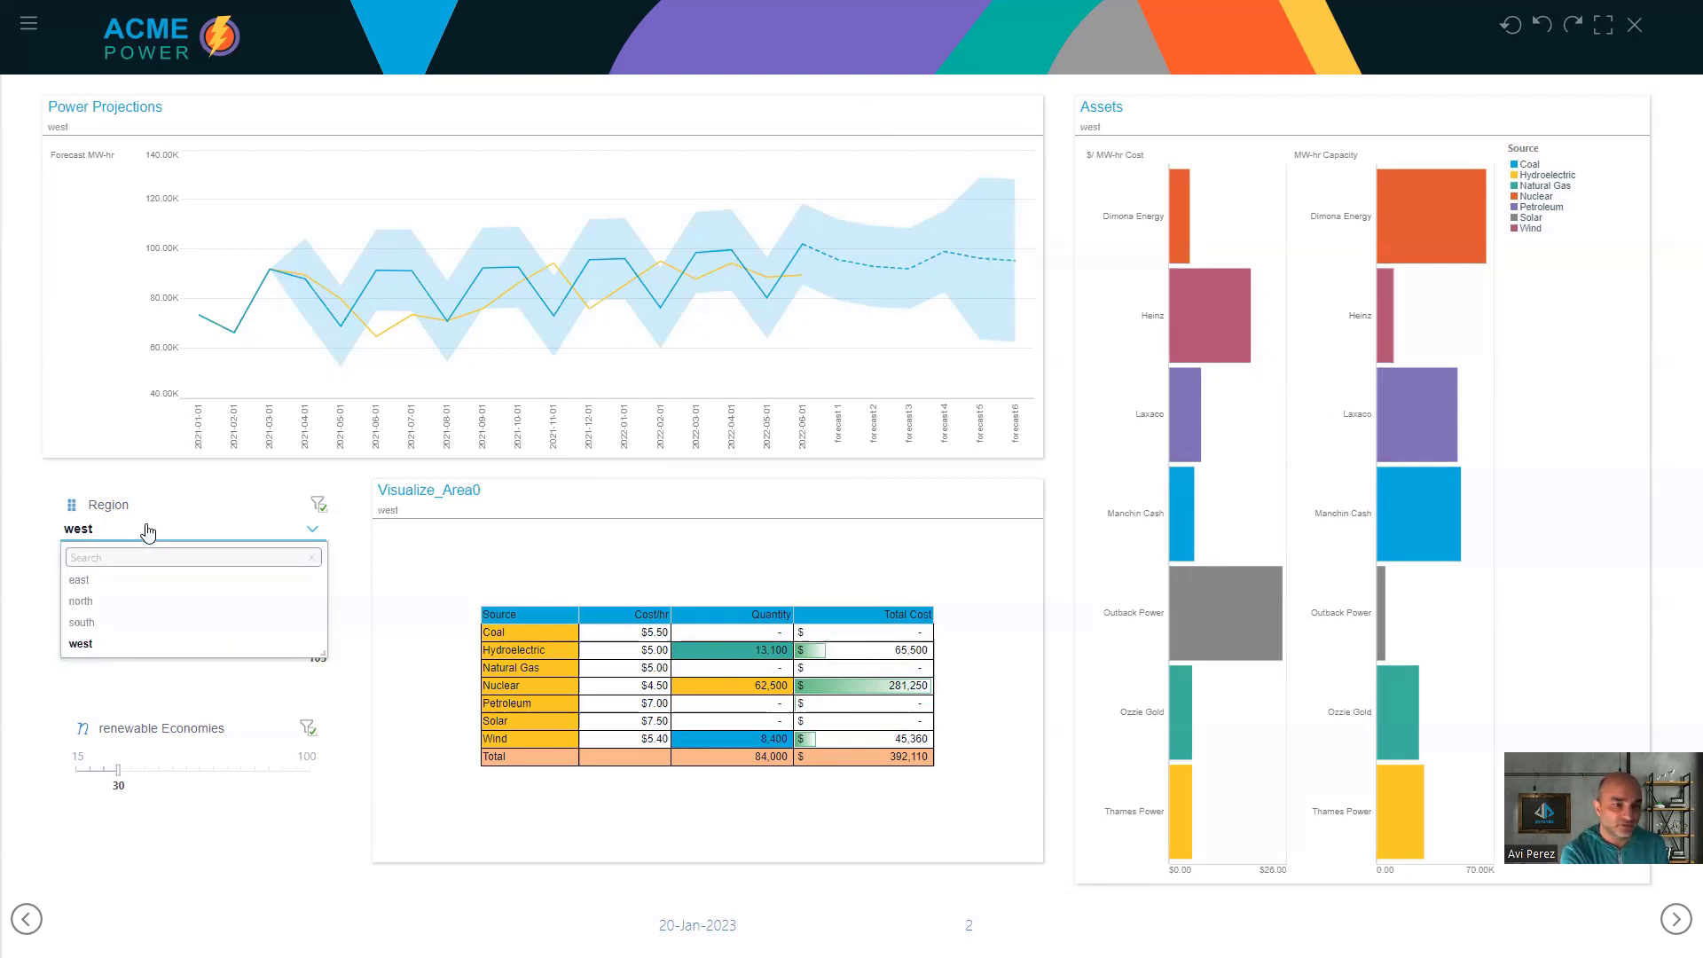
{"action": "left_click", "coordinate": [118, 581]}
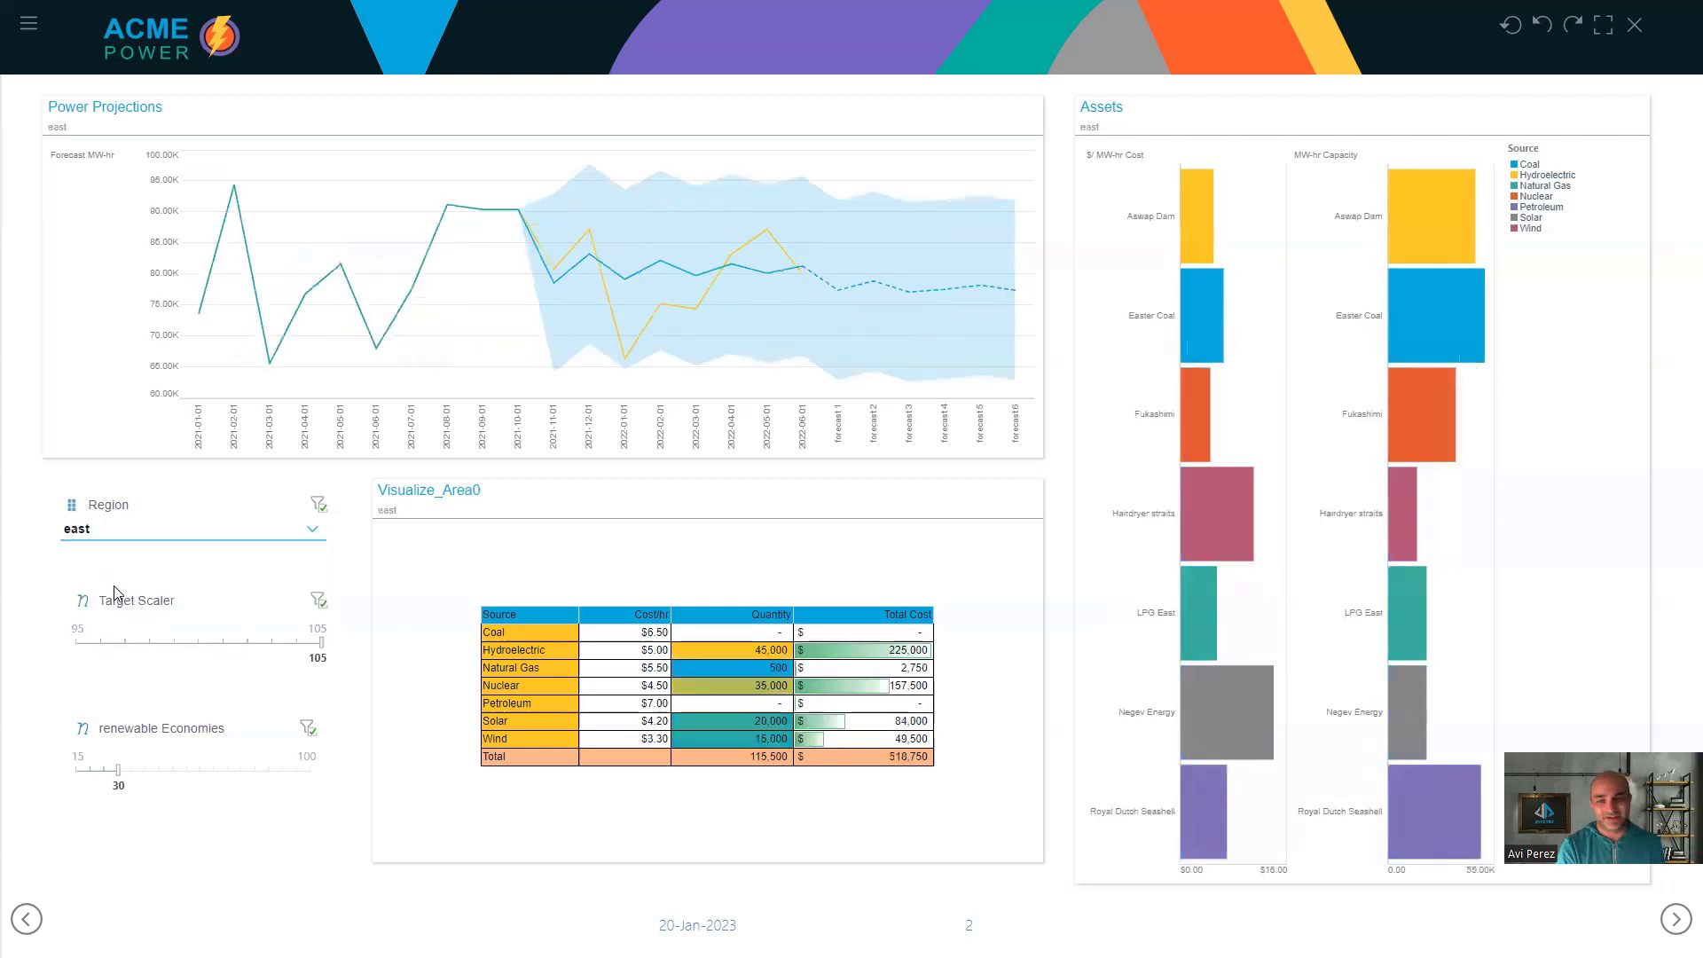